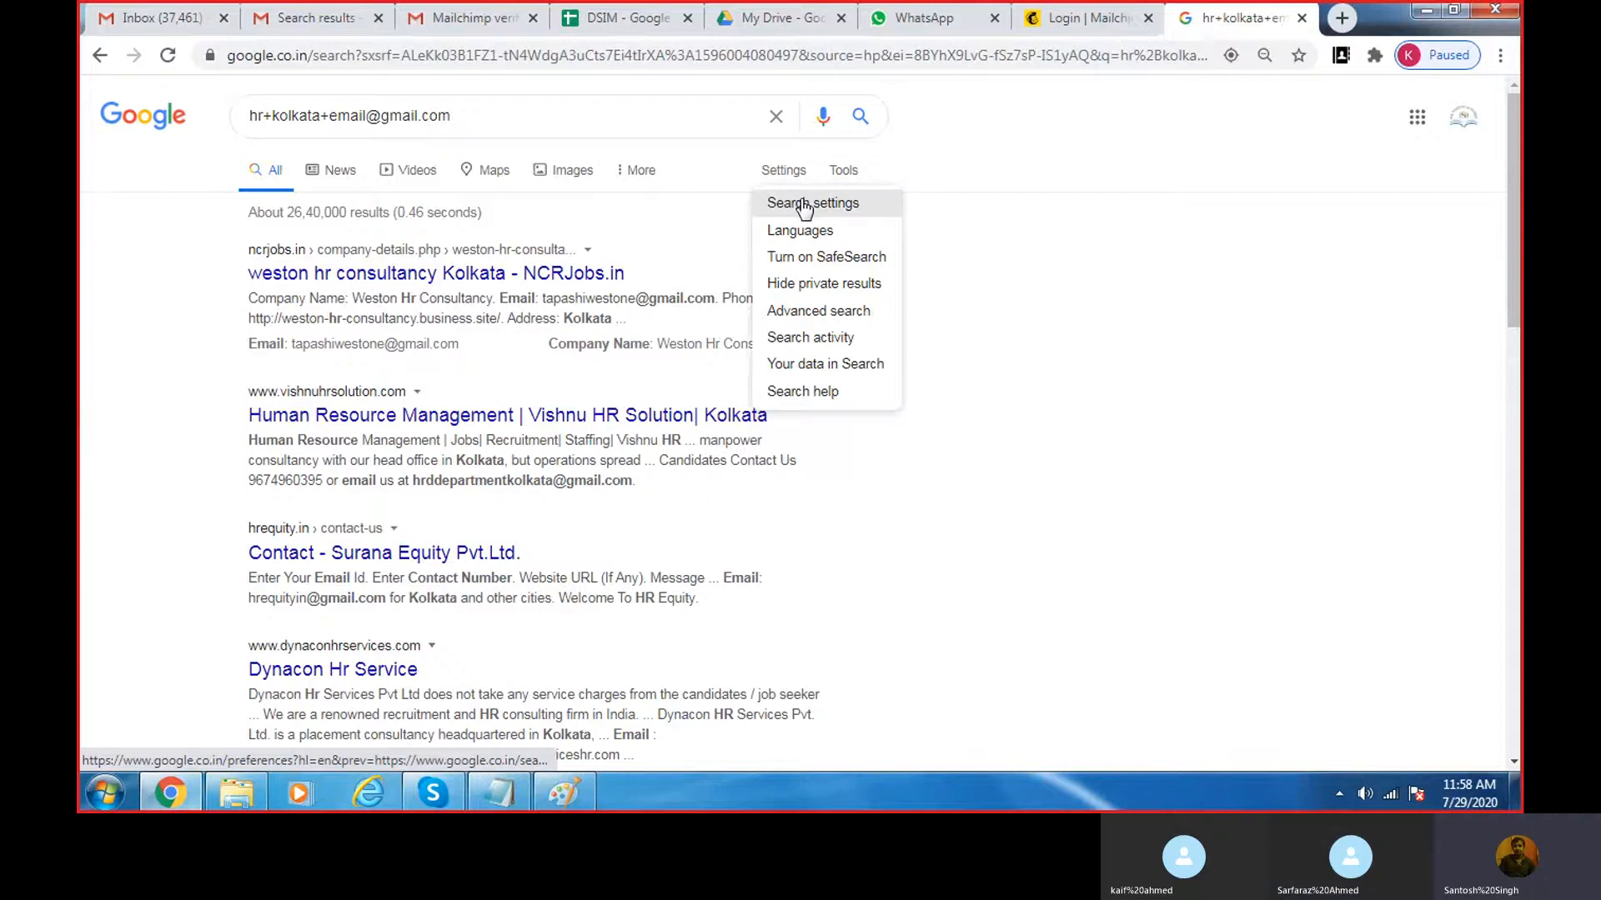
Set the Google search results per page to 100, save the preferences and complete the robot check
{"action": "left_click", "coordinate": [804, 205]}
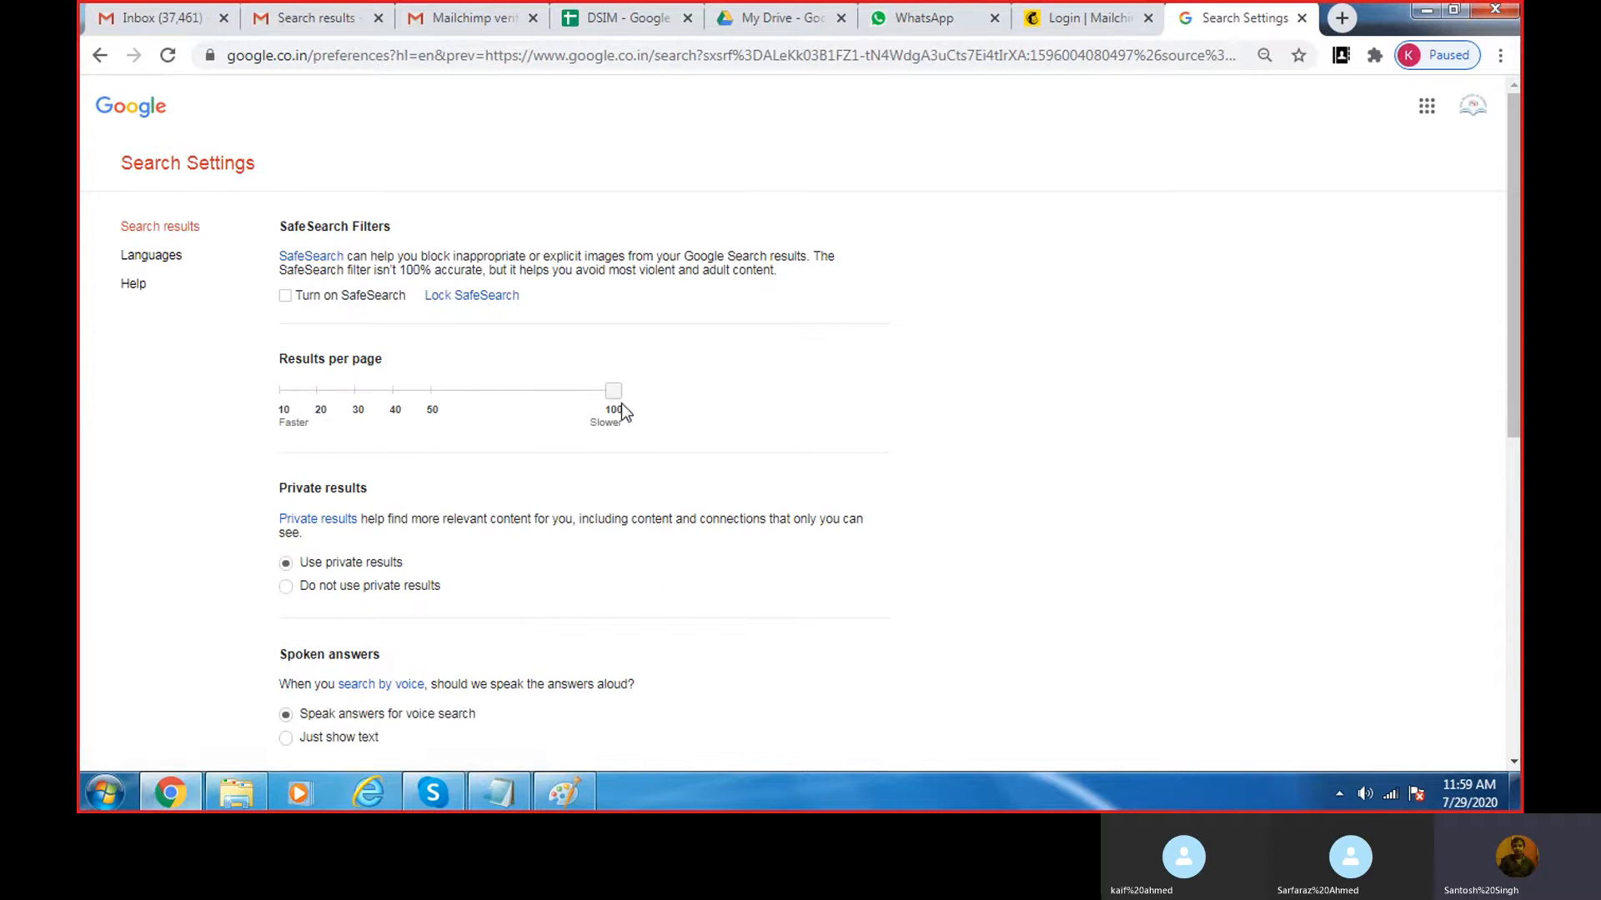
{"action": "scroll", "coordinate": [697, 492], "scroll_direction": "down", "scroll_amount": 8}
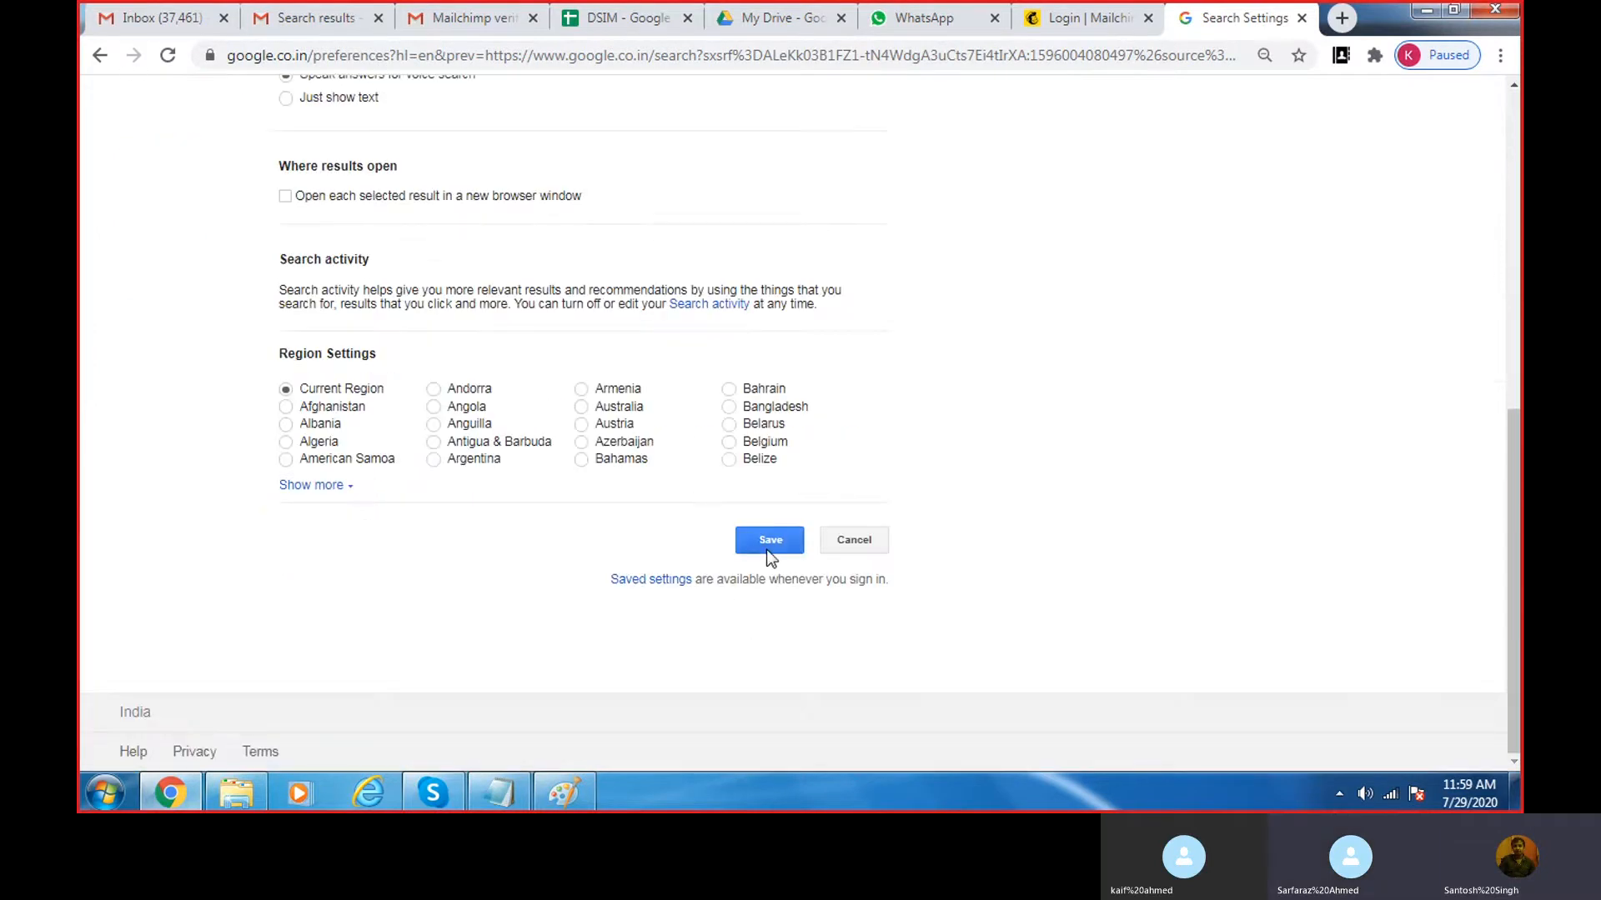
{"action": "left_click", "coordinate": [767, 546]}
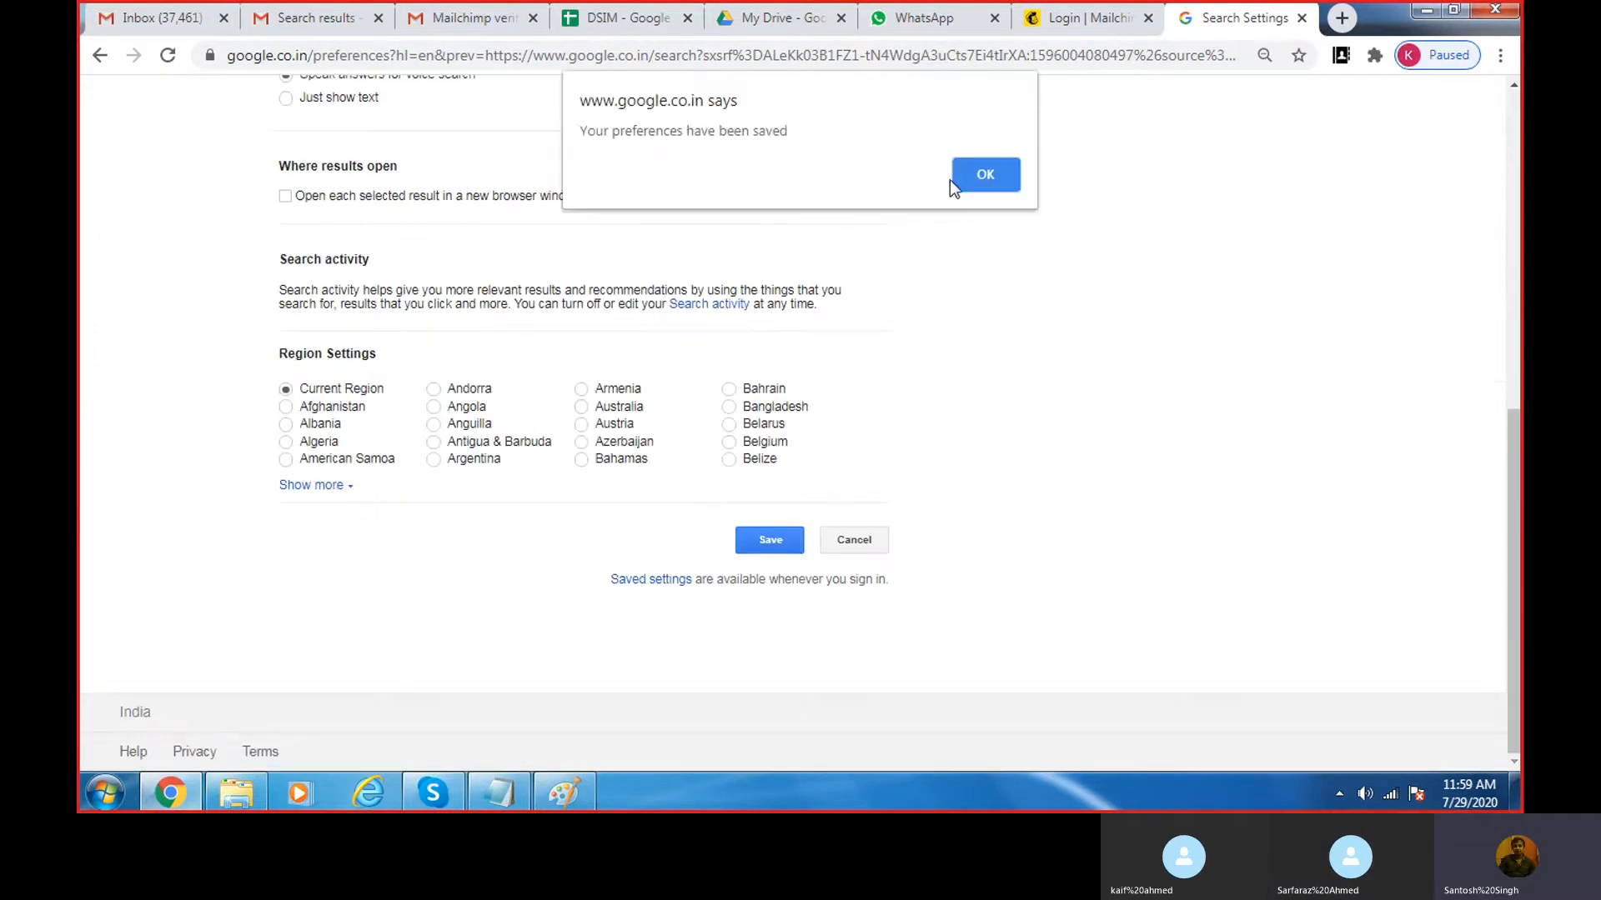
{"action": "left_click", "coordinate": [986, 174]}
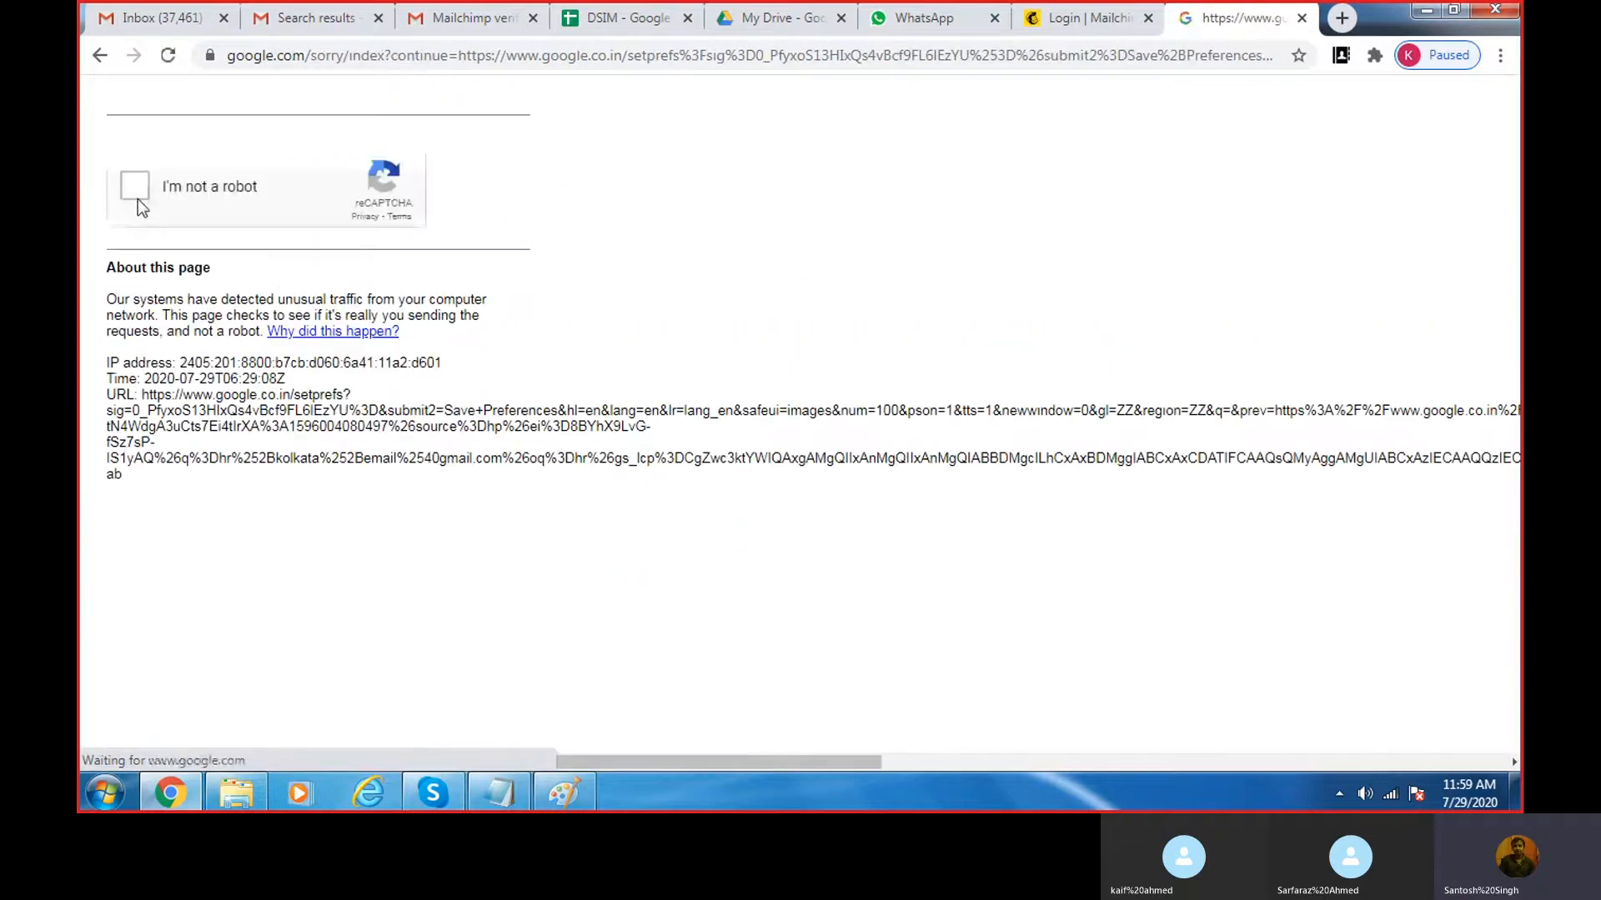
{"action": "left_click", "coordinate": [135, 187]}
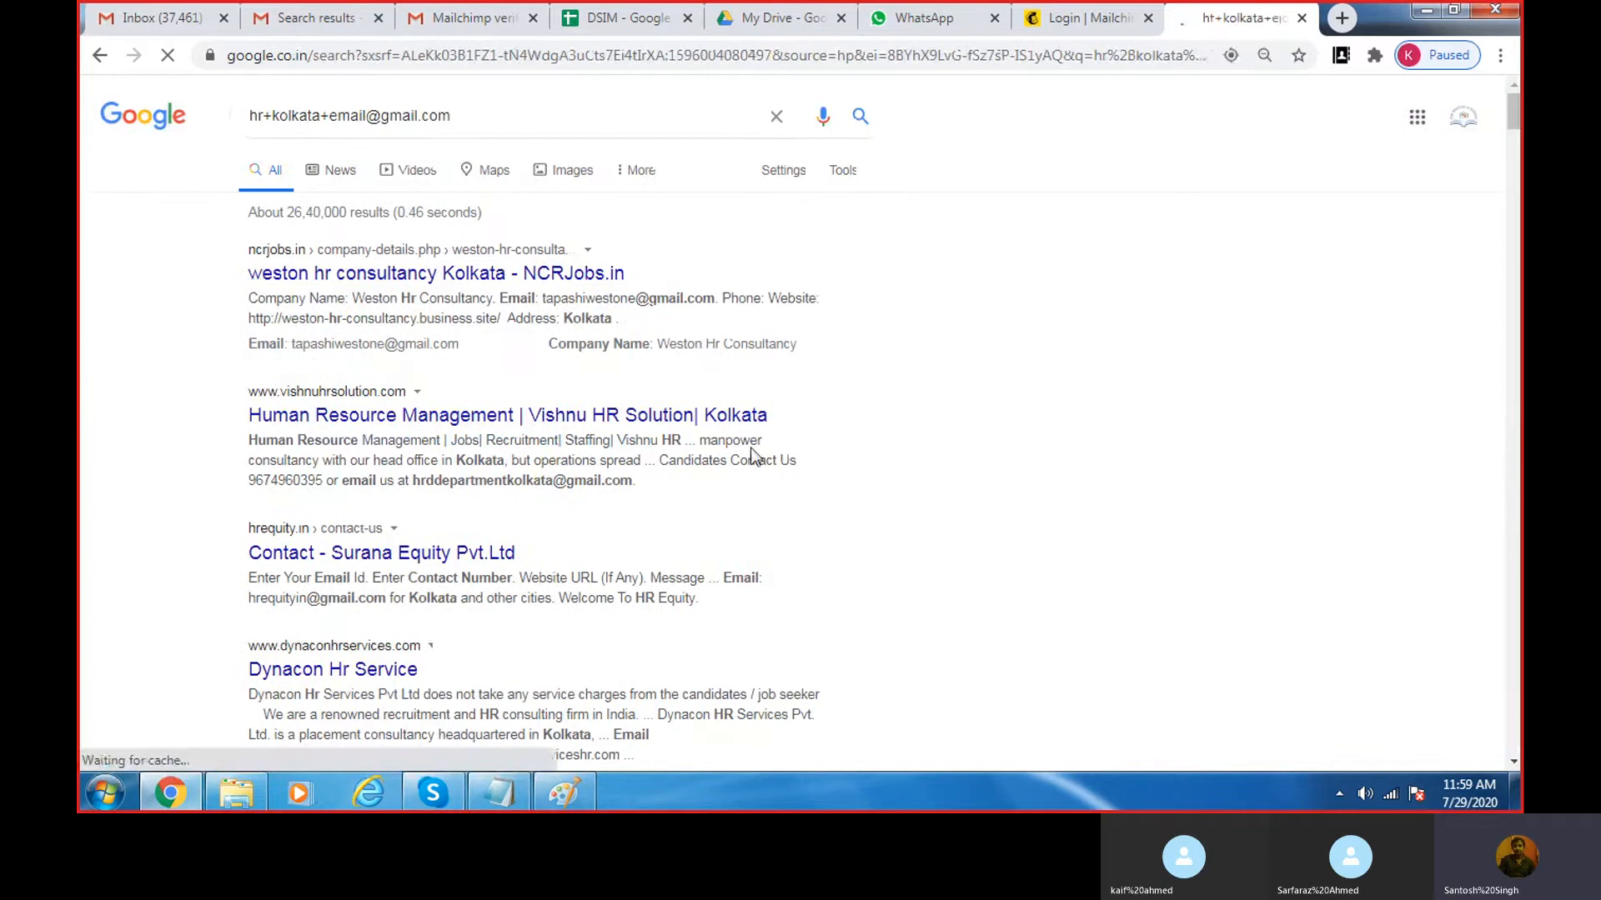
Select and copy the entire search results page, and open a new browser tab
{"action": "scroll", "coordinate": [672, 493], "scroll_direction": "down", "scroll_amount": 20}
{"action": "scroll", "coordinate": [707, 498], "scroll_direction": "down", "scroll_amount": 20}
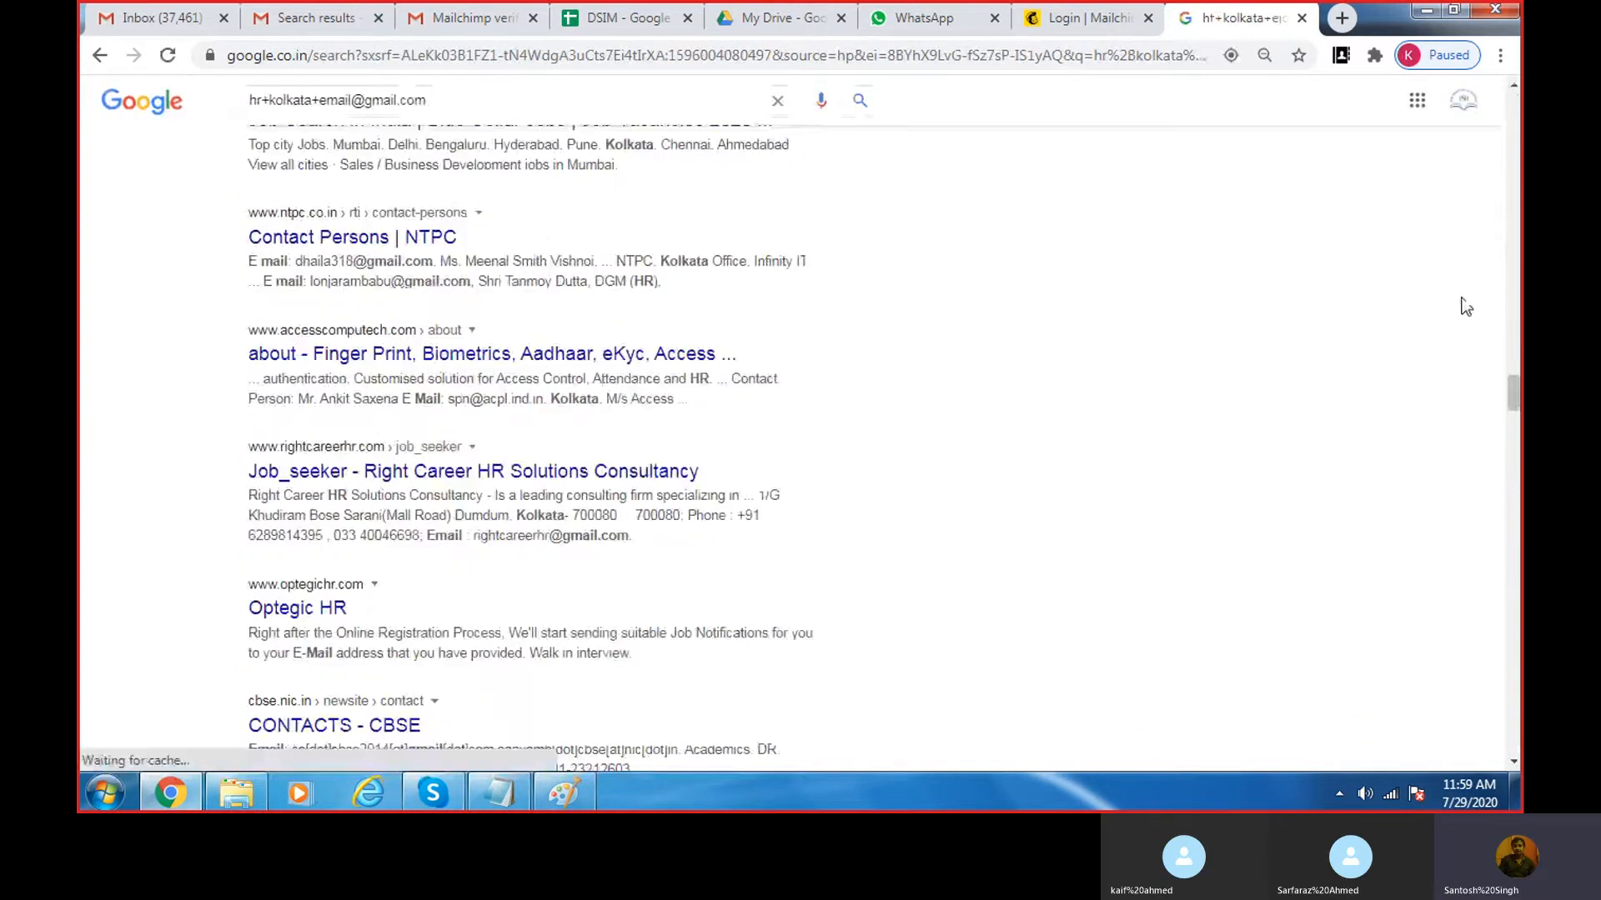
{"action": "left_click_drag", "start_coordinate": [1513, 391], "coordinate": [1513, 108]}
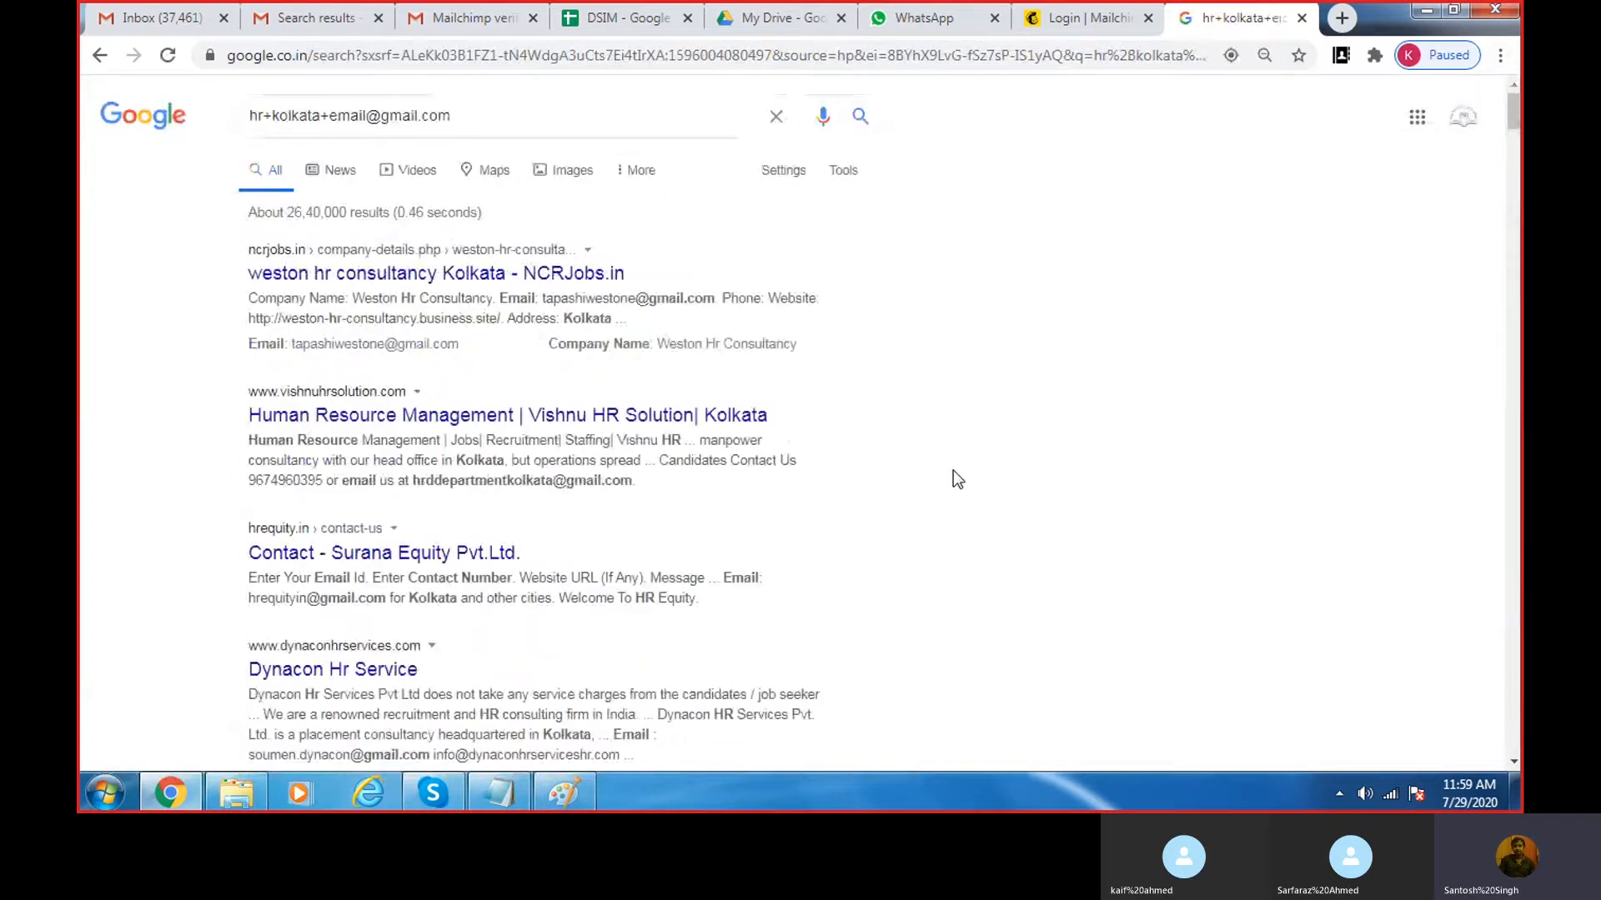
{"action": "key", "text": "ctrl+a"}
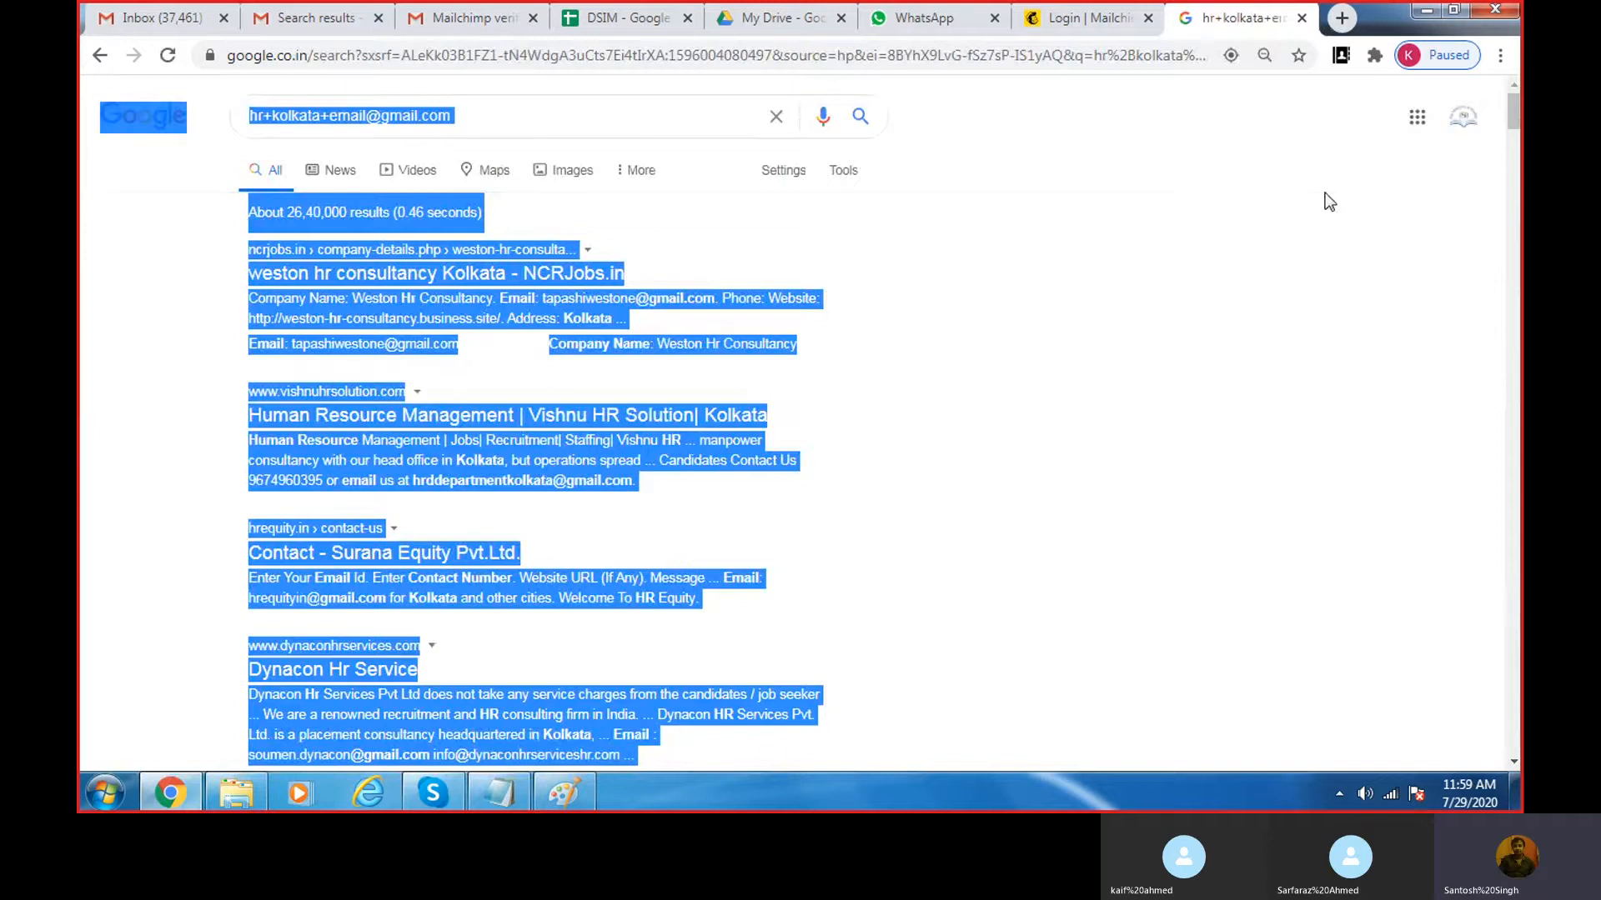
{"action": "left_click", "coordinate": [1340, 26]}
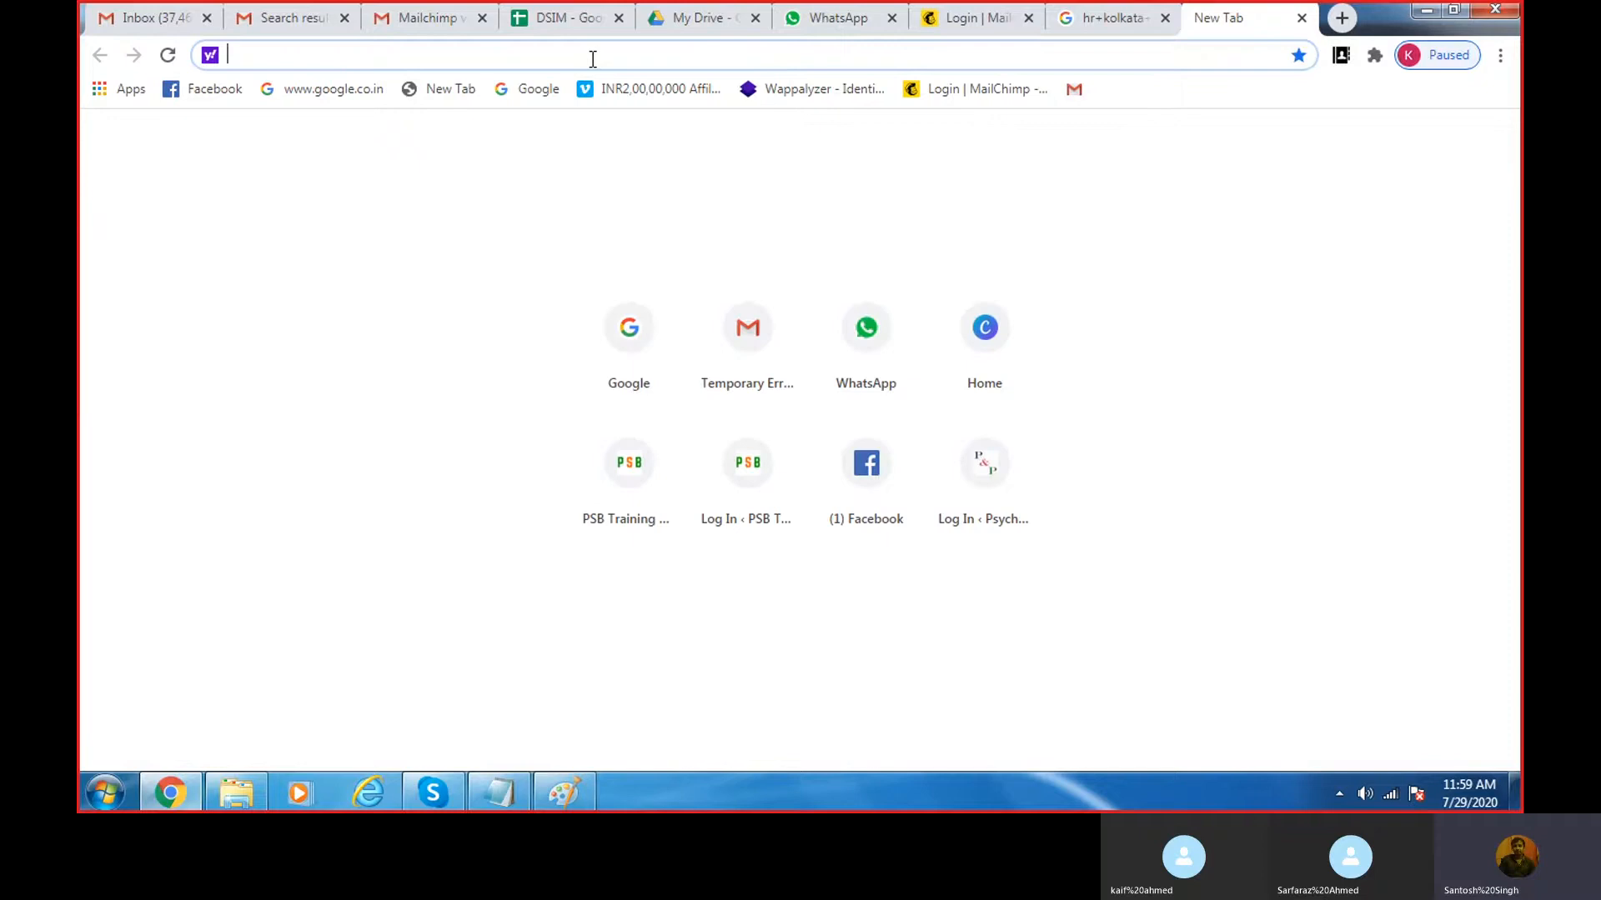
{"action": "type", "text": "eel\\\\"}
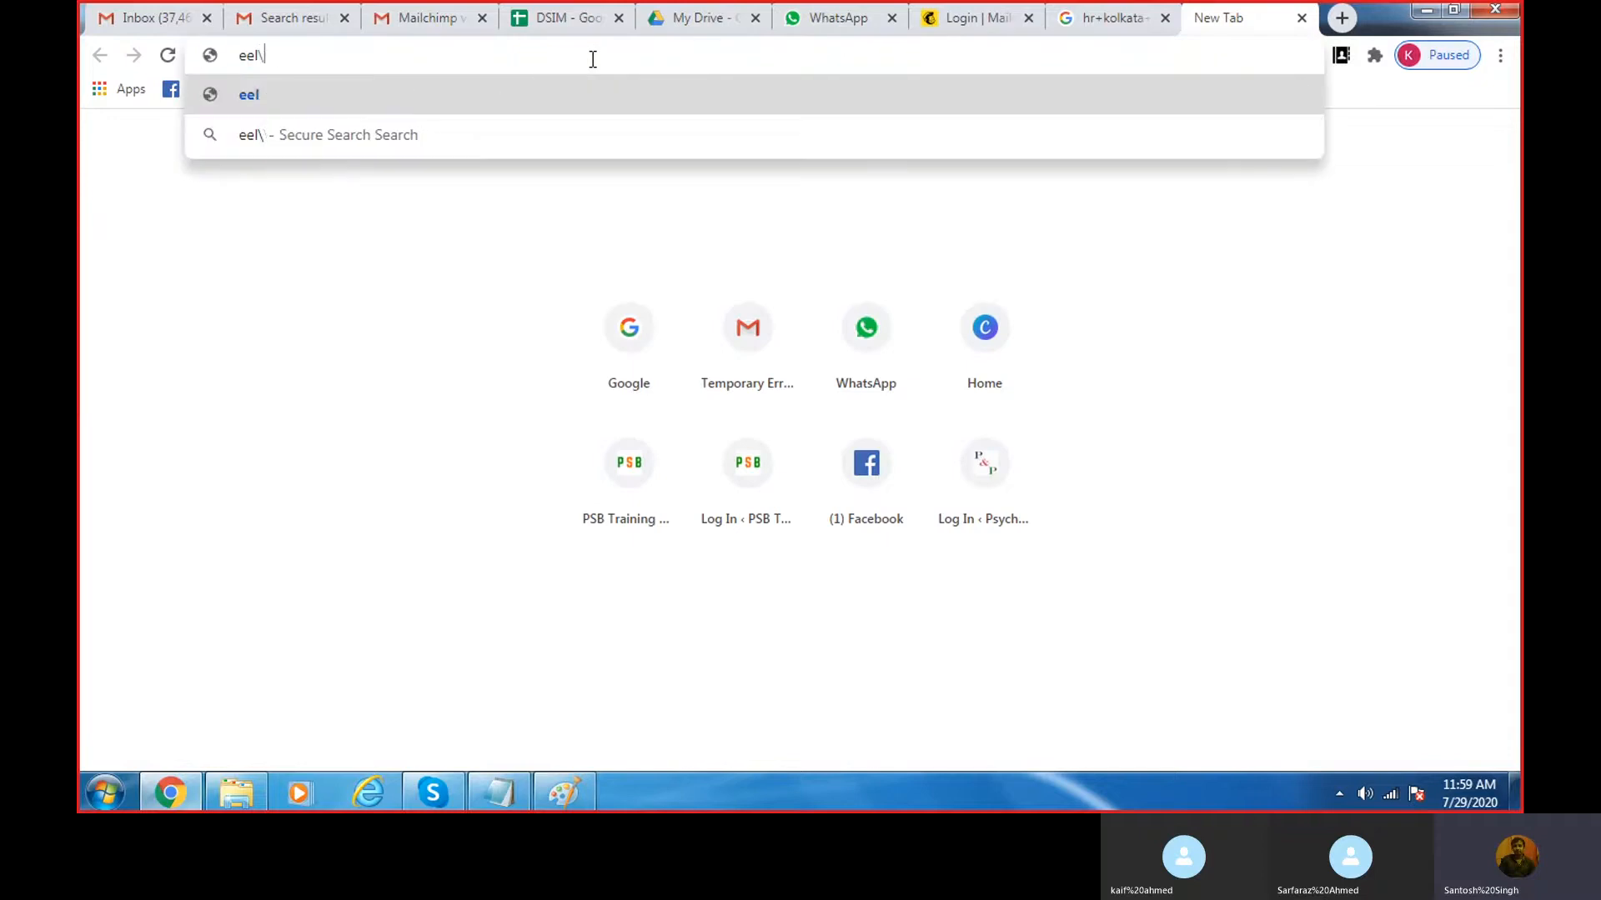
{"action": "key", "text": "BackSpace"}
{"action": "key", "text": "BackSpace"}
{"action": "key", "text": "BackSpace"}
{"action": "key", "text": "BackSpace"}
{"action": "key", "text": "BackSpace"}
{"action": "key", "text": "BackSpace"}
{"action": "key", "text": "BackSpace"}
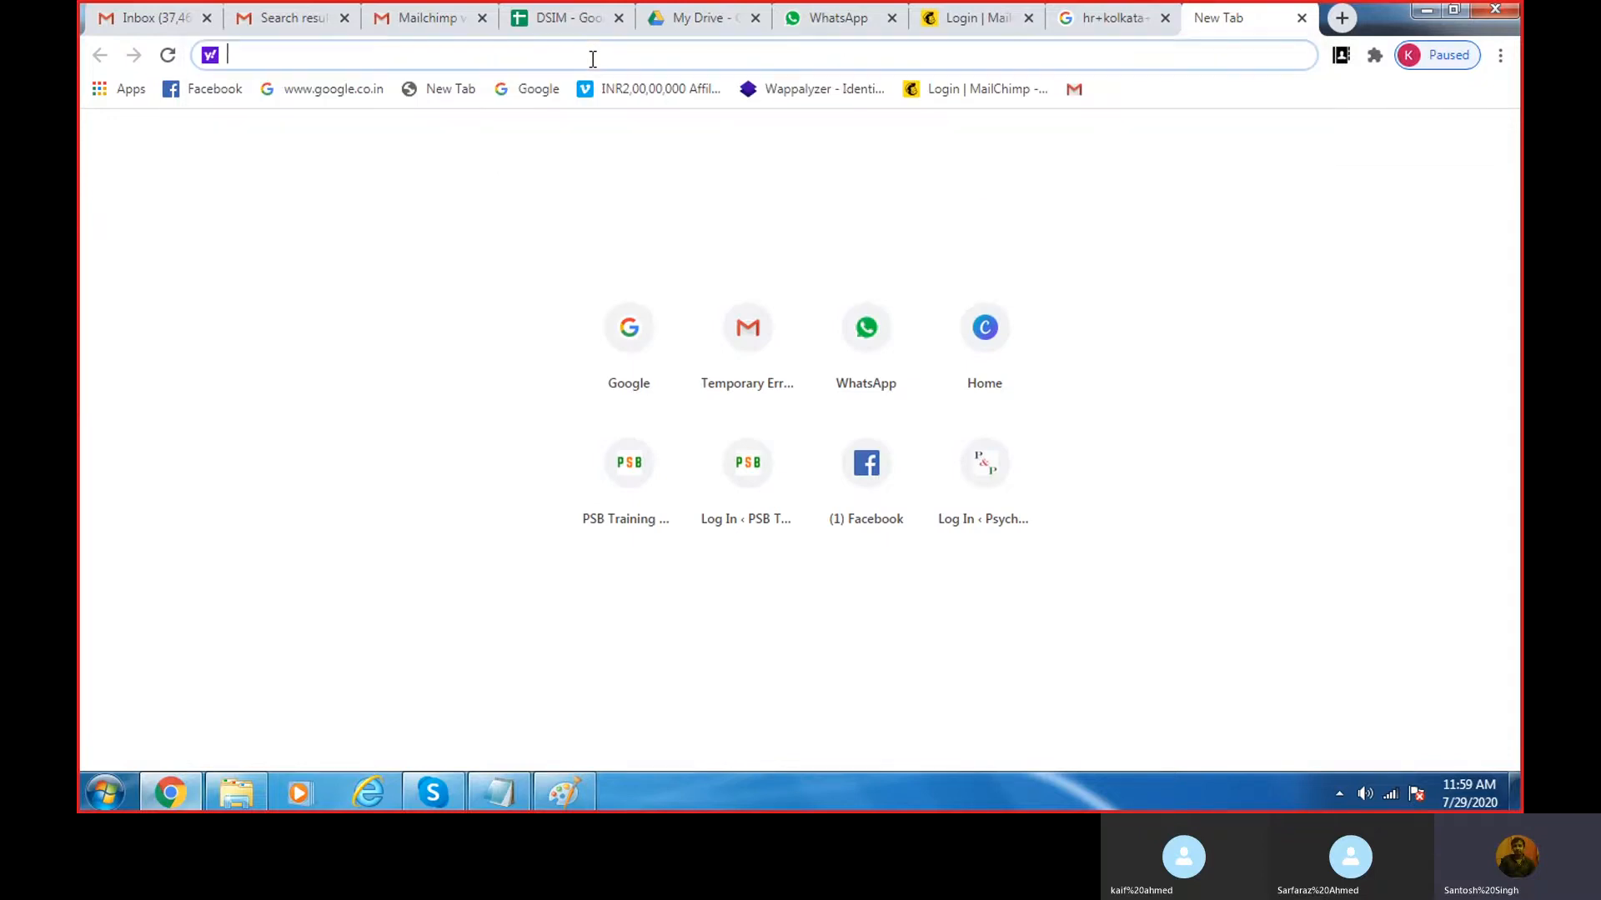
Open Google in the new tab and search for "email extractor"
{"action": "left_click", "coordinate": [635, 324]}
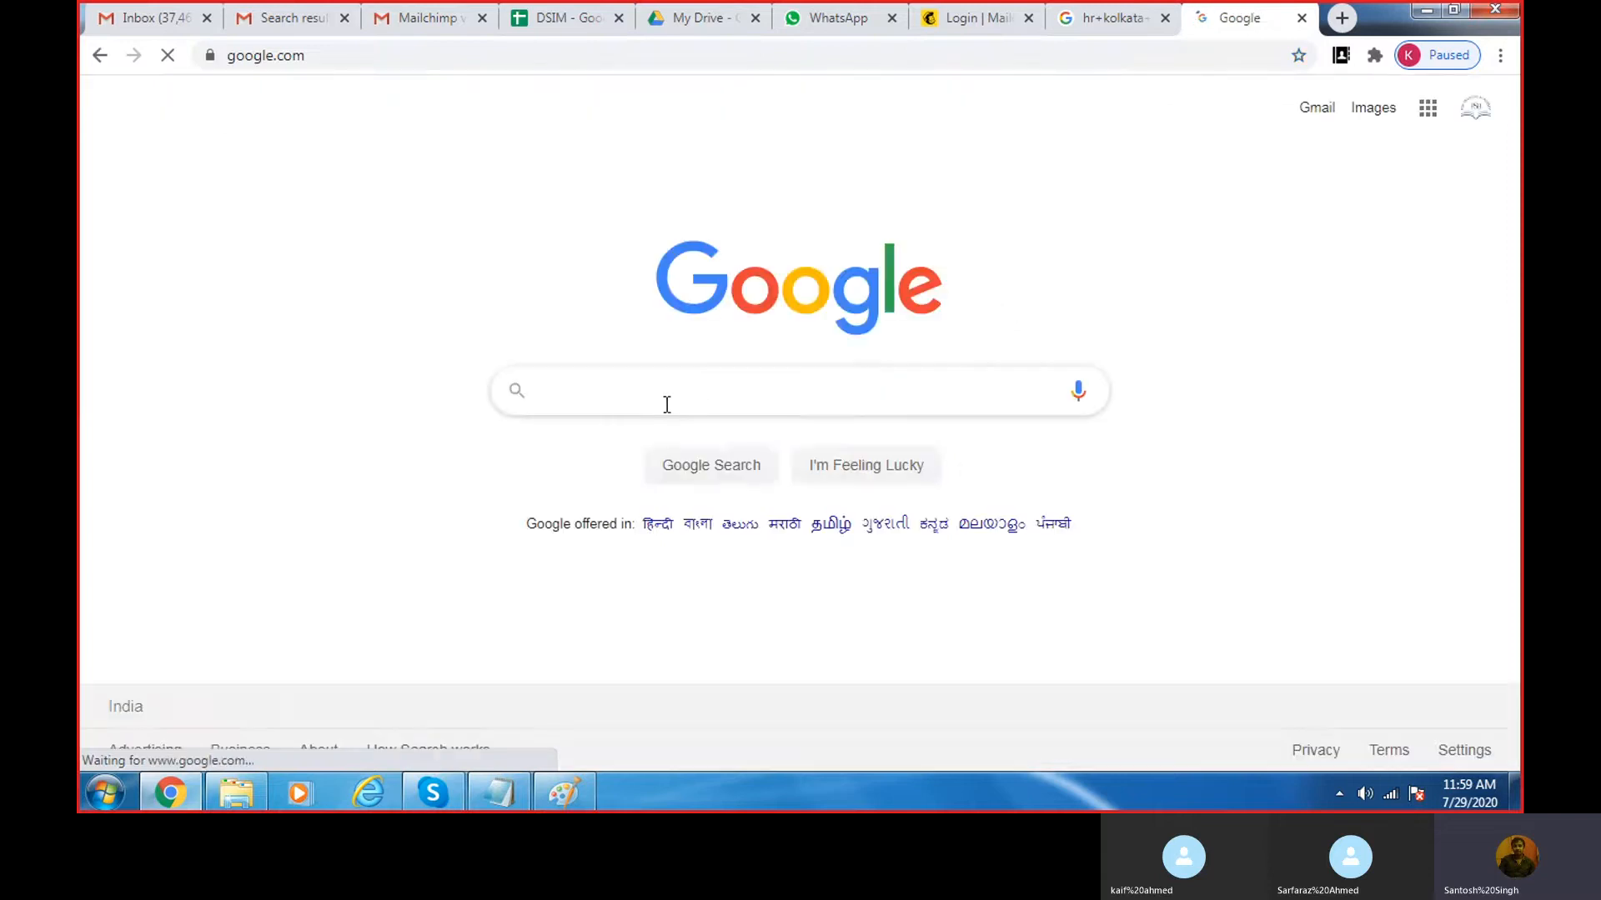
{"action": "type", "text": "email"}
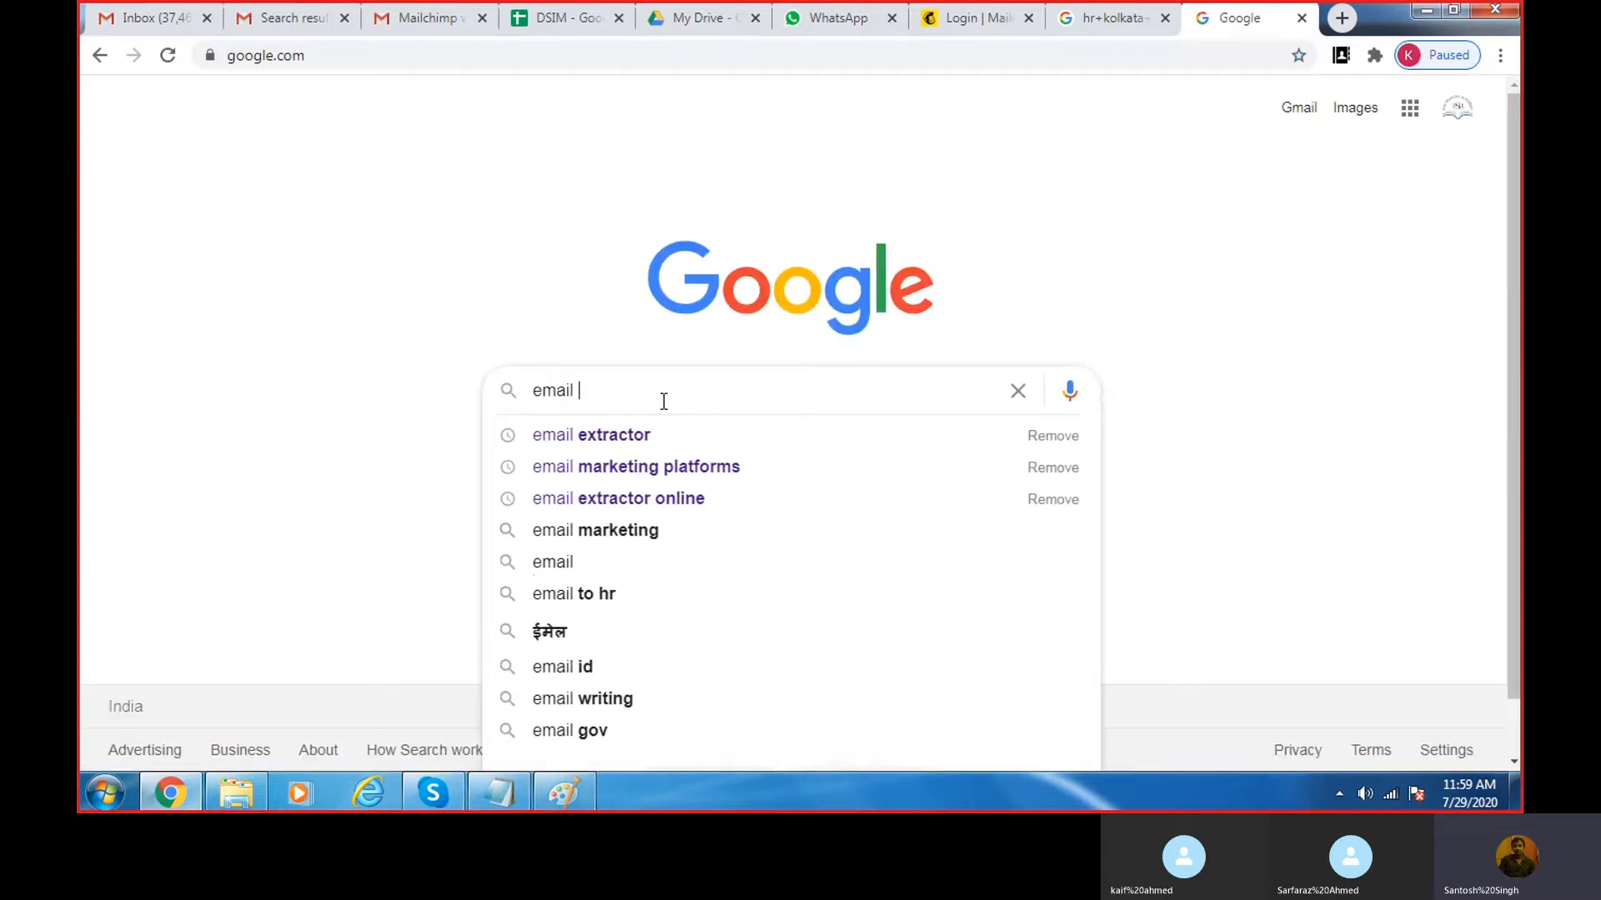
{"action": "key", "text": "Down"}
{"action": "key", "text": "Return"}
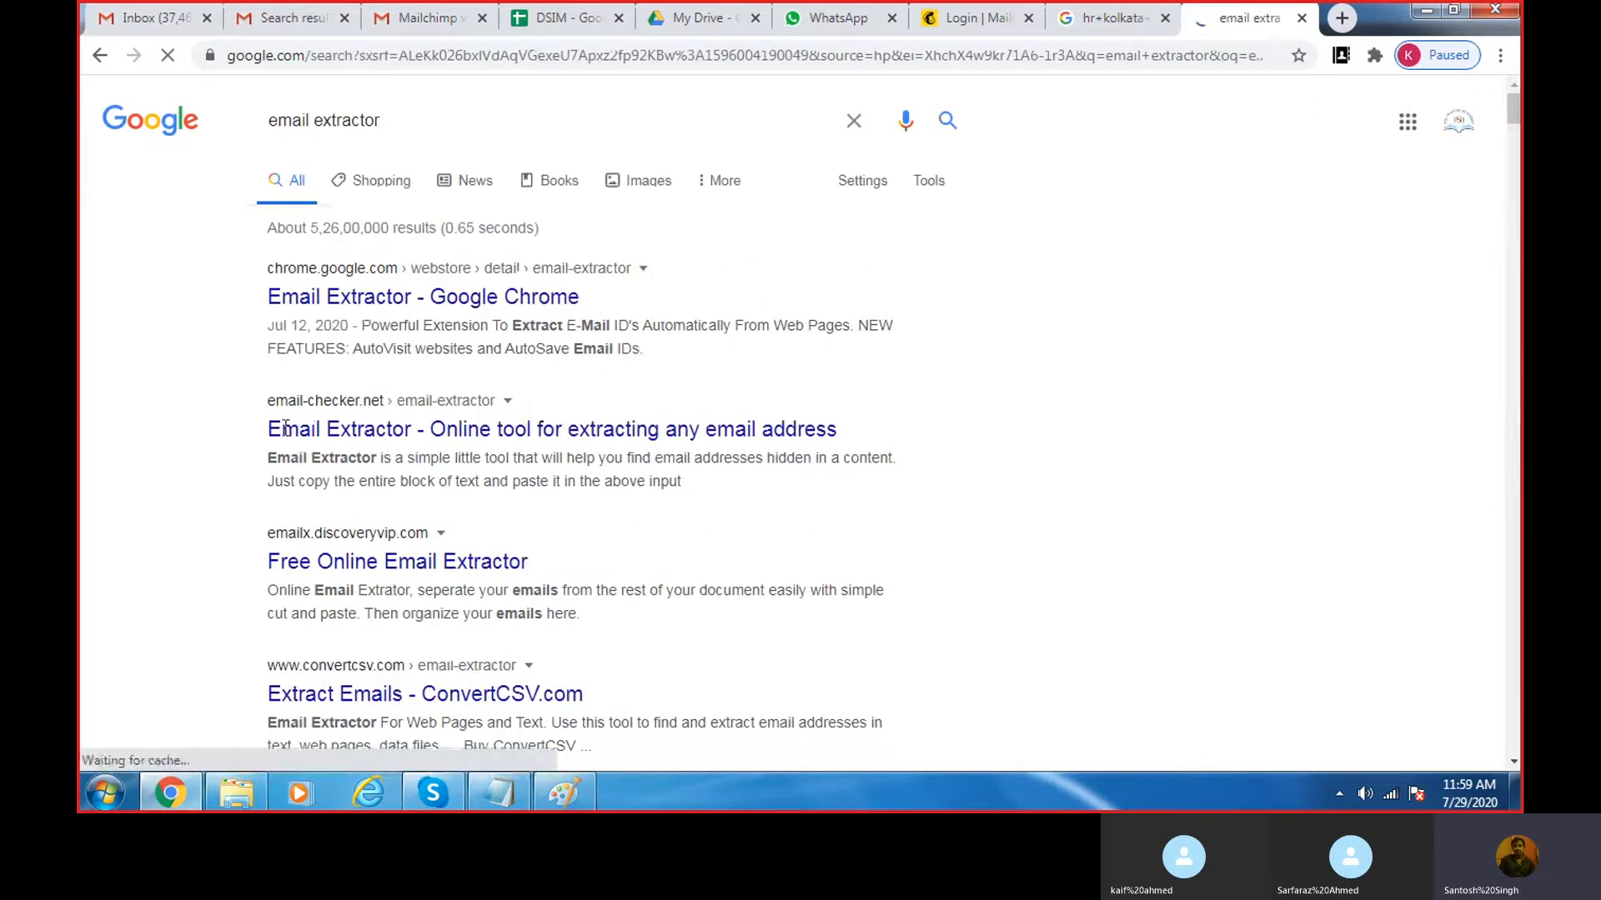
Open the email-checker.net Email Extractor result in a separate tab and switch to that tab
{"action": "scroll", "coordinate": [182, 435], "scroll_direction": "down", "scroll_amount": 3}
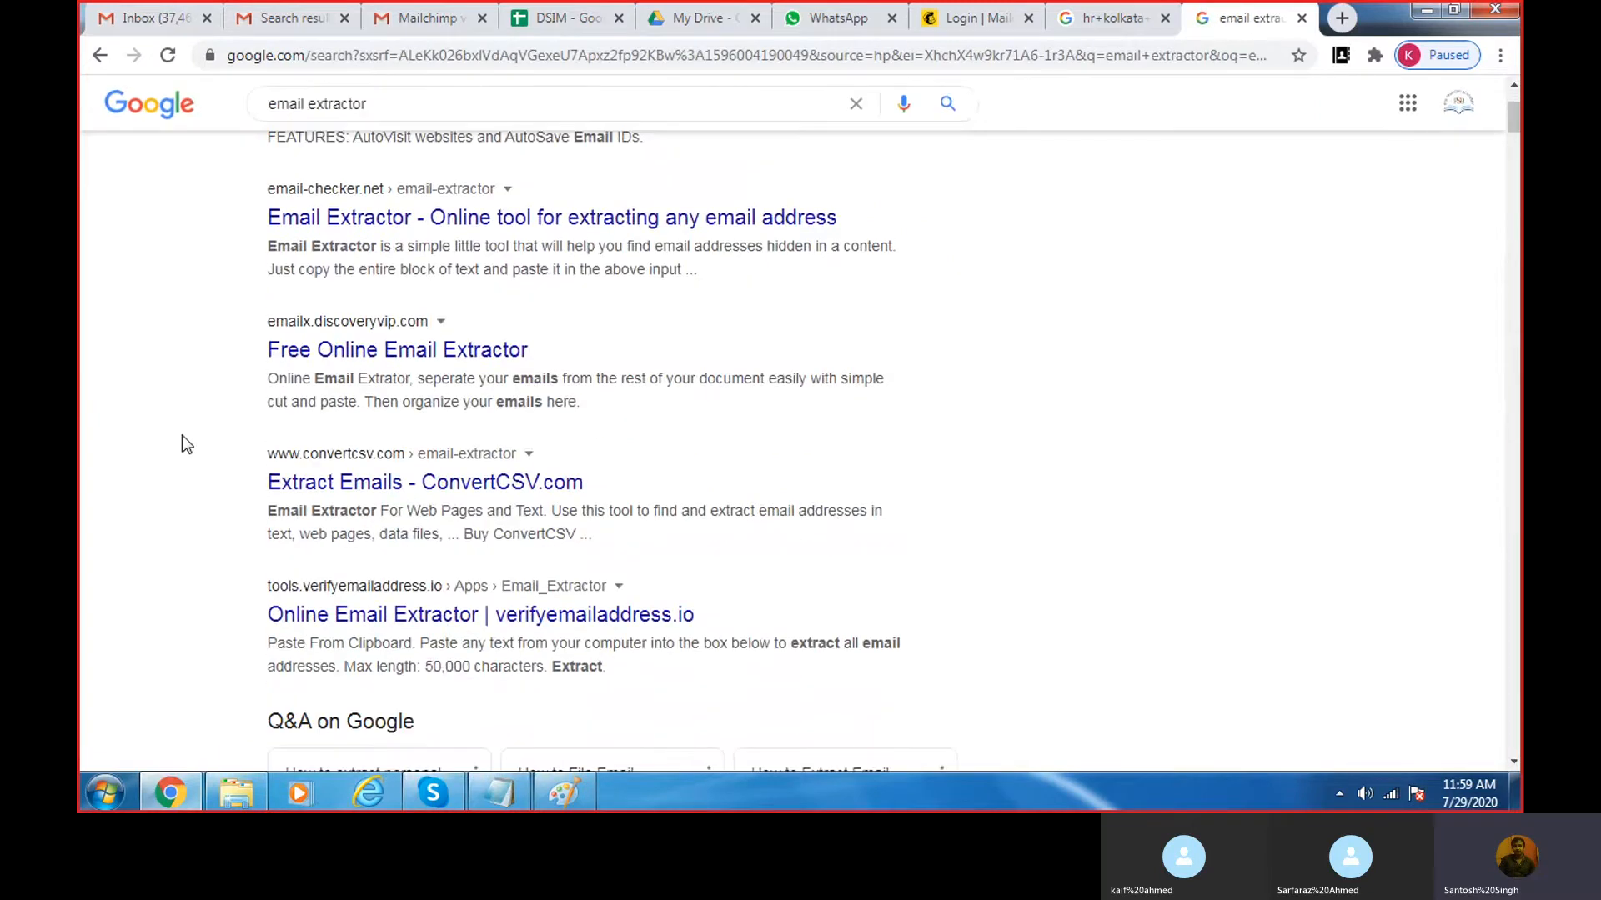
{"action": "scroll", "coordinate": [182, 435], "scroll_direction": "down", "scroll_amount": 10}
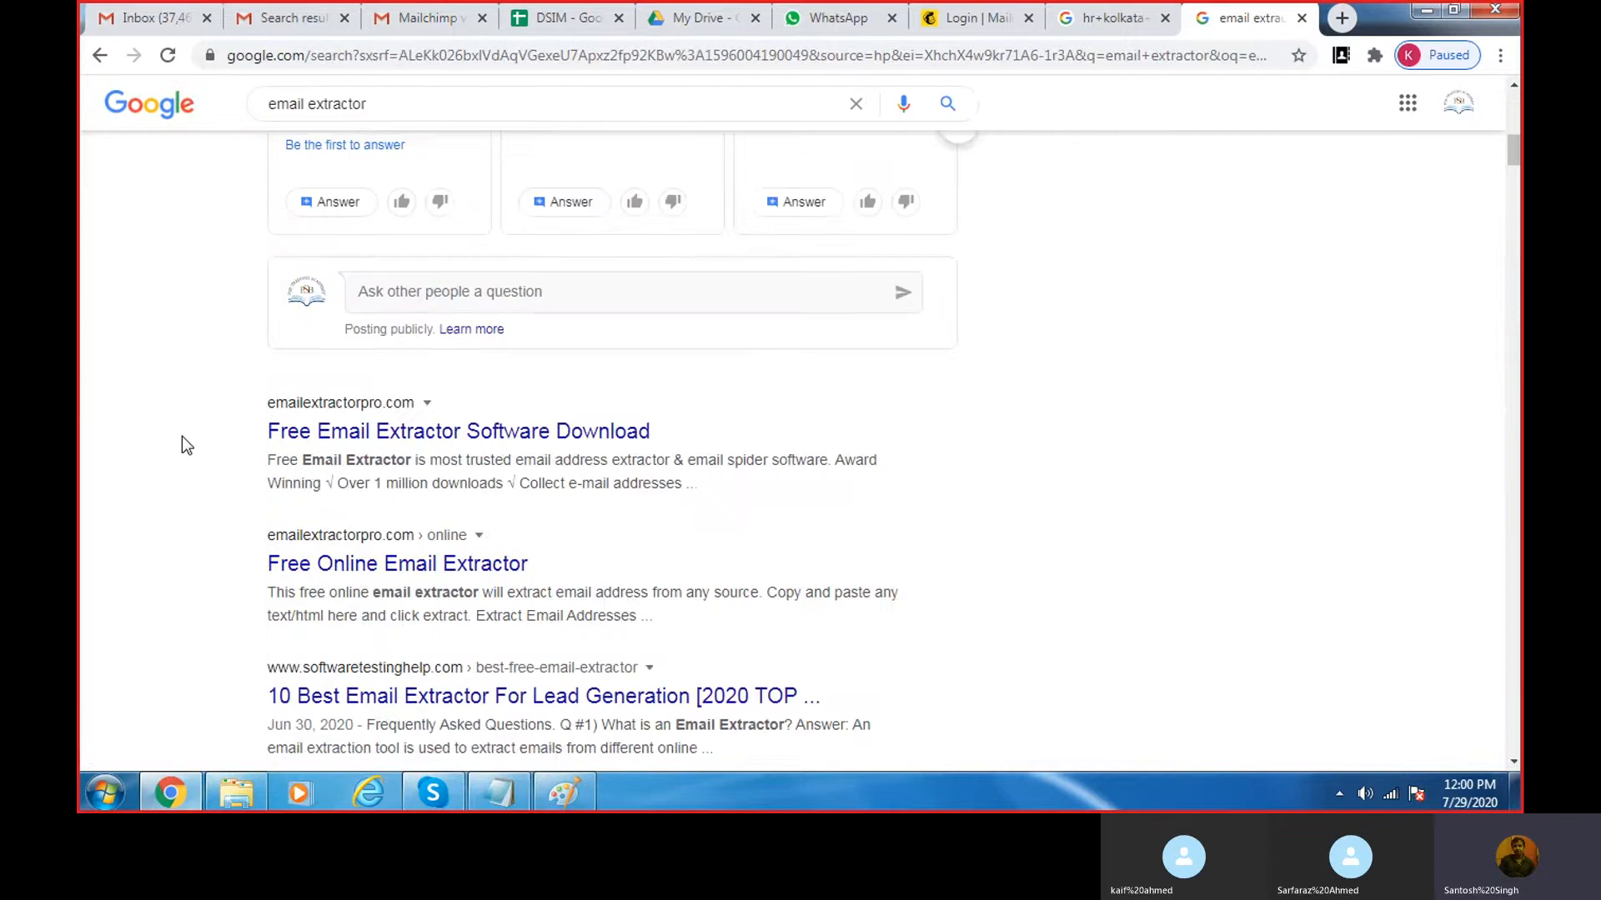
{"action": "scroll", "coordinate": [185, 444], "scroll_direction": "down", "scroll_amount": 1}
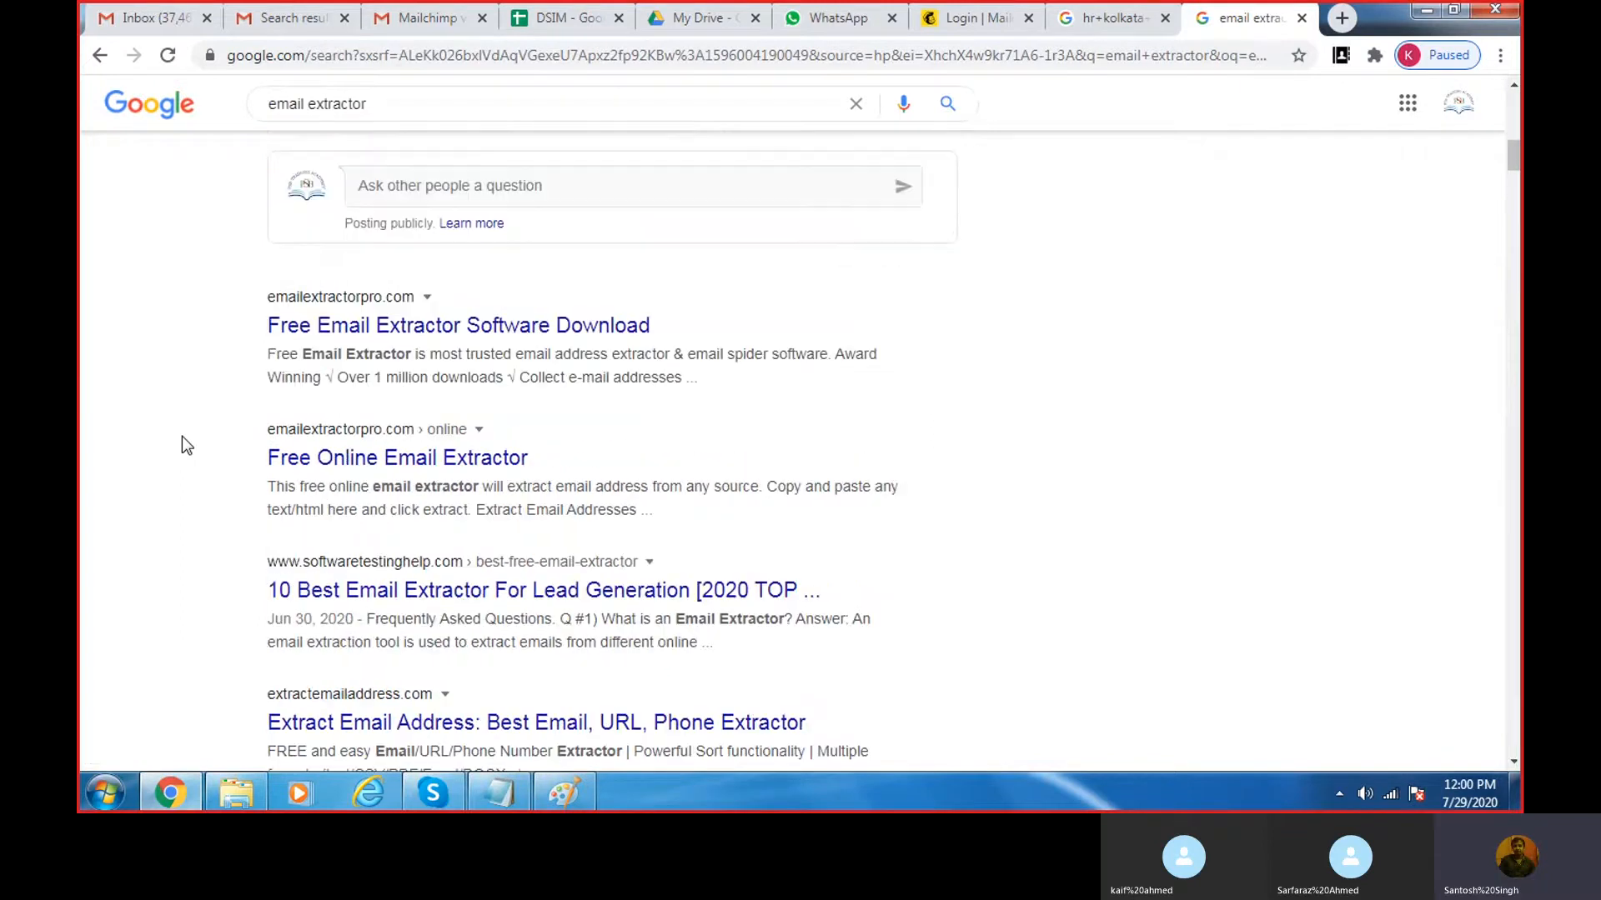
{"action": "scroll", "coordinate": [182, 444], "scroll_direction": "up", "scroll_amount": 8}
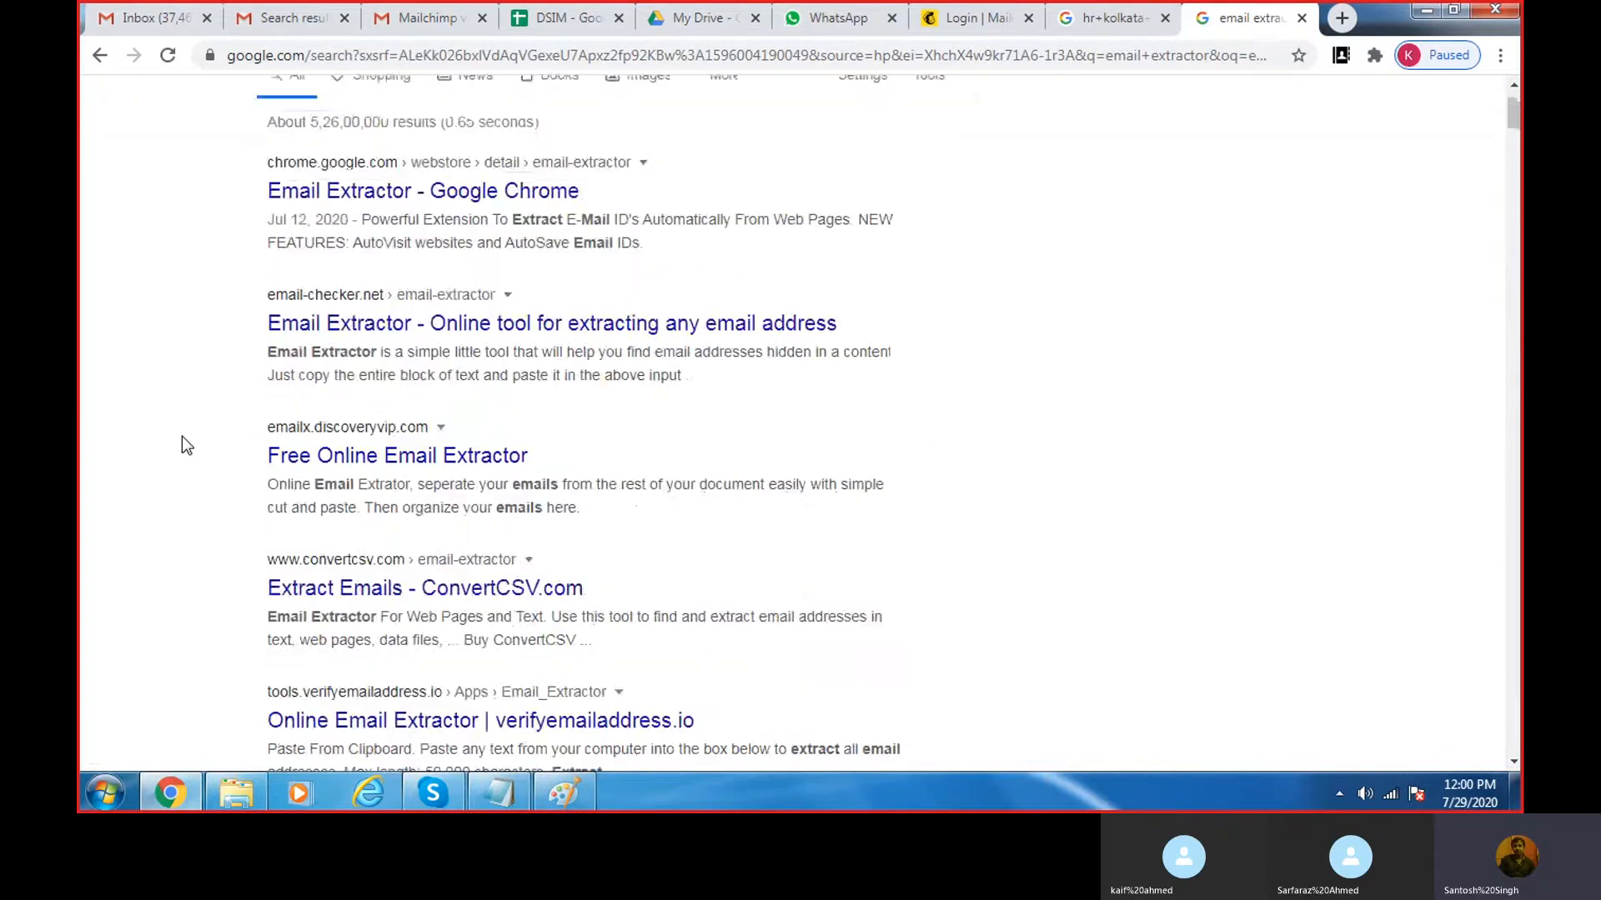
{"action": "scroll", "coordinate": [182, 437], "scroll_direction": "up", "scroll_amount": 1}
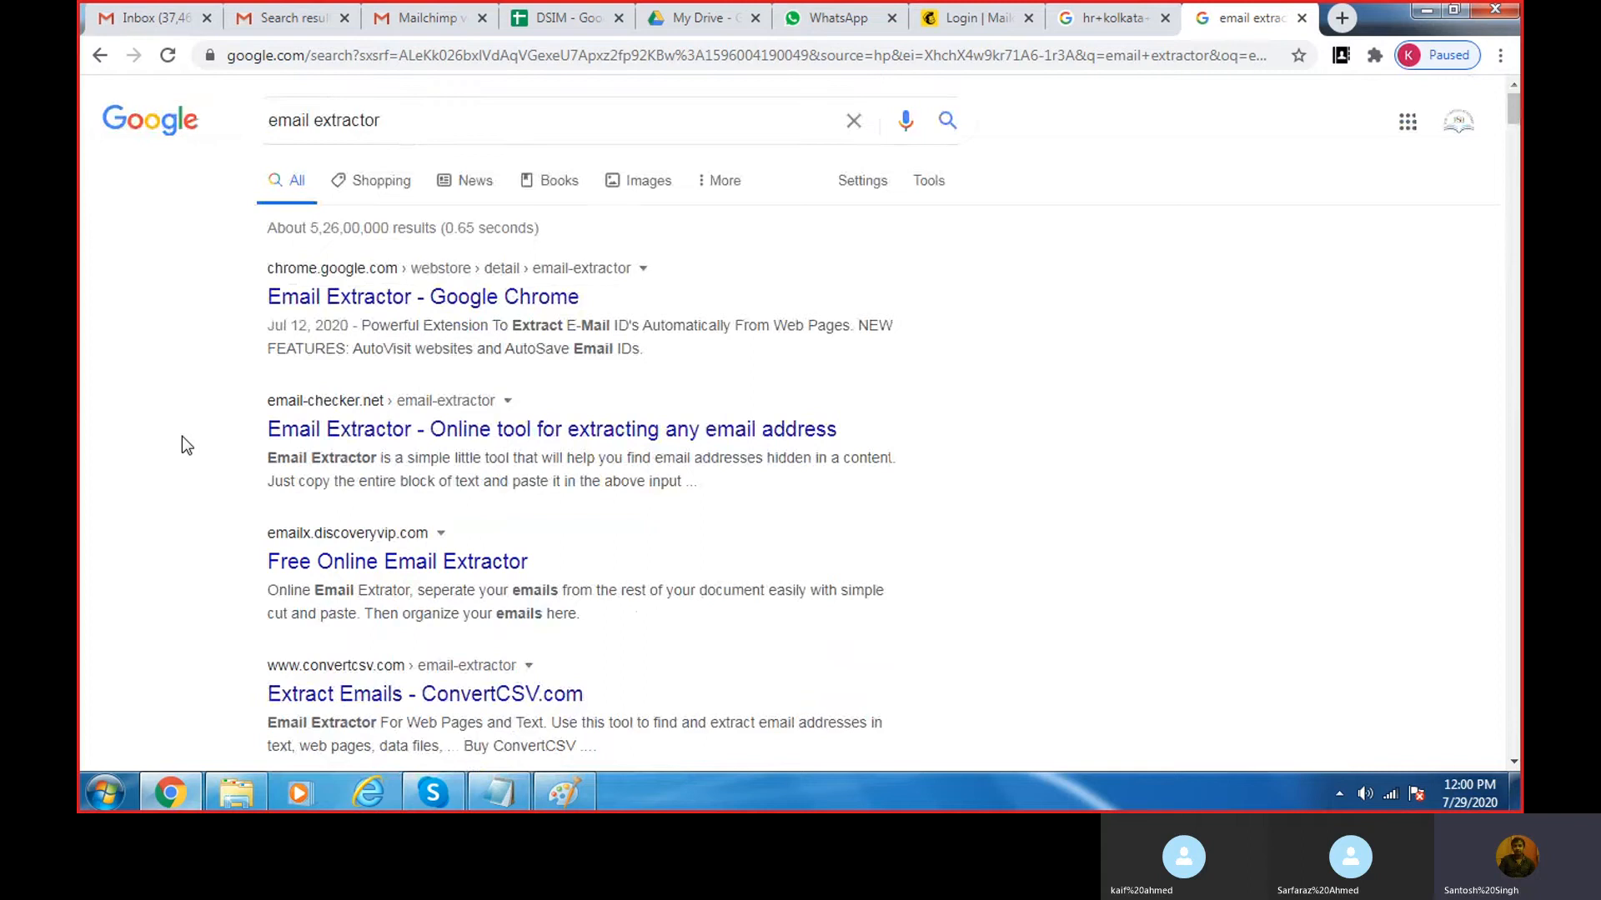
{"action": "right_click", "coordinate": [500, 430]}
{"action": "left_click", "coordinate": [558, 437]}
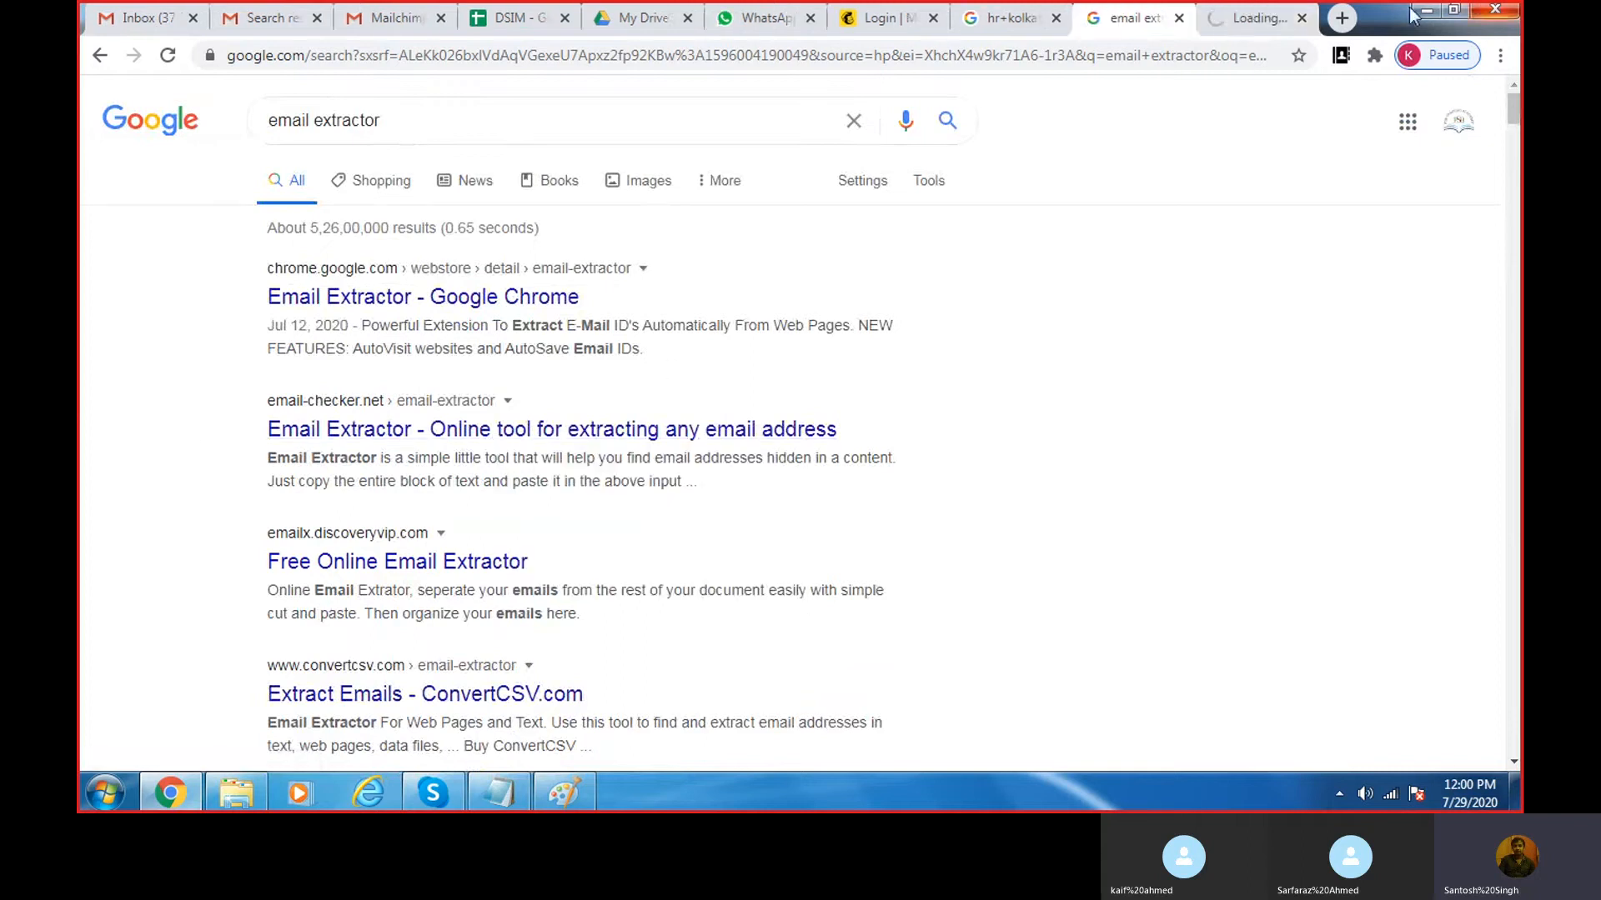
{"action": "left_click", "coordinate": [1251, 20]}
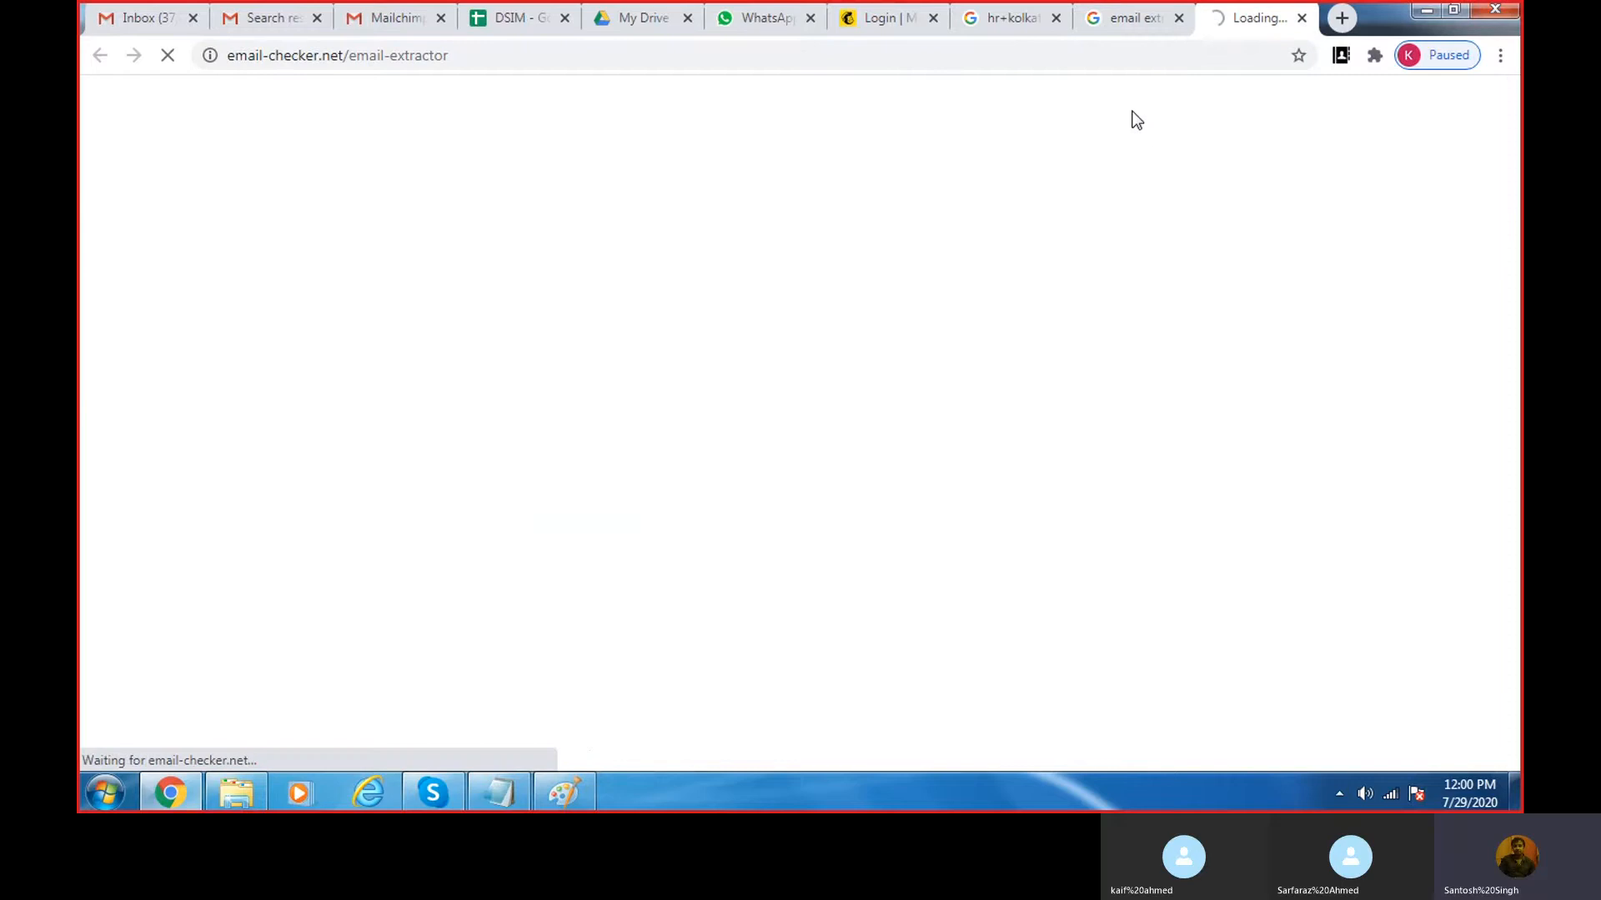
{"action": "left_click", "coordinate": [1113, 20]}
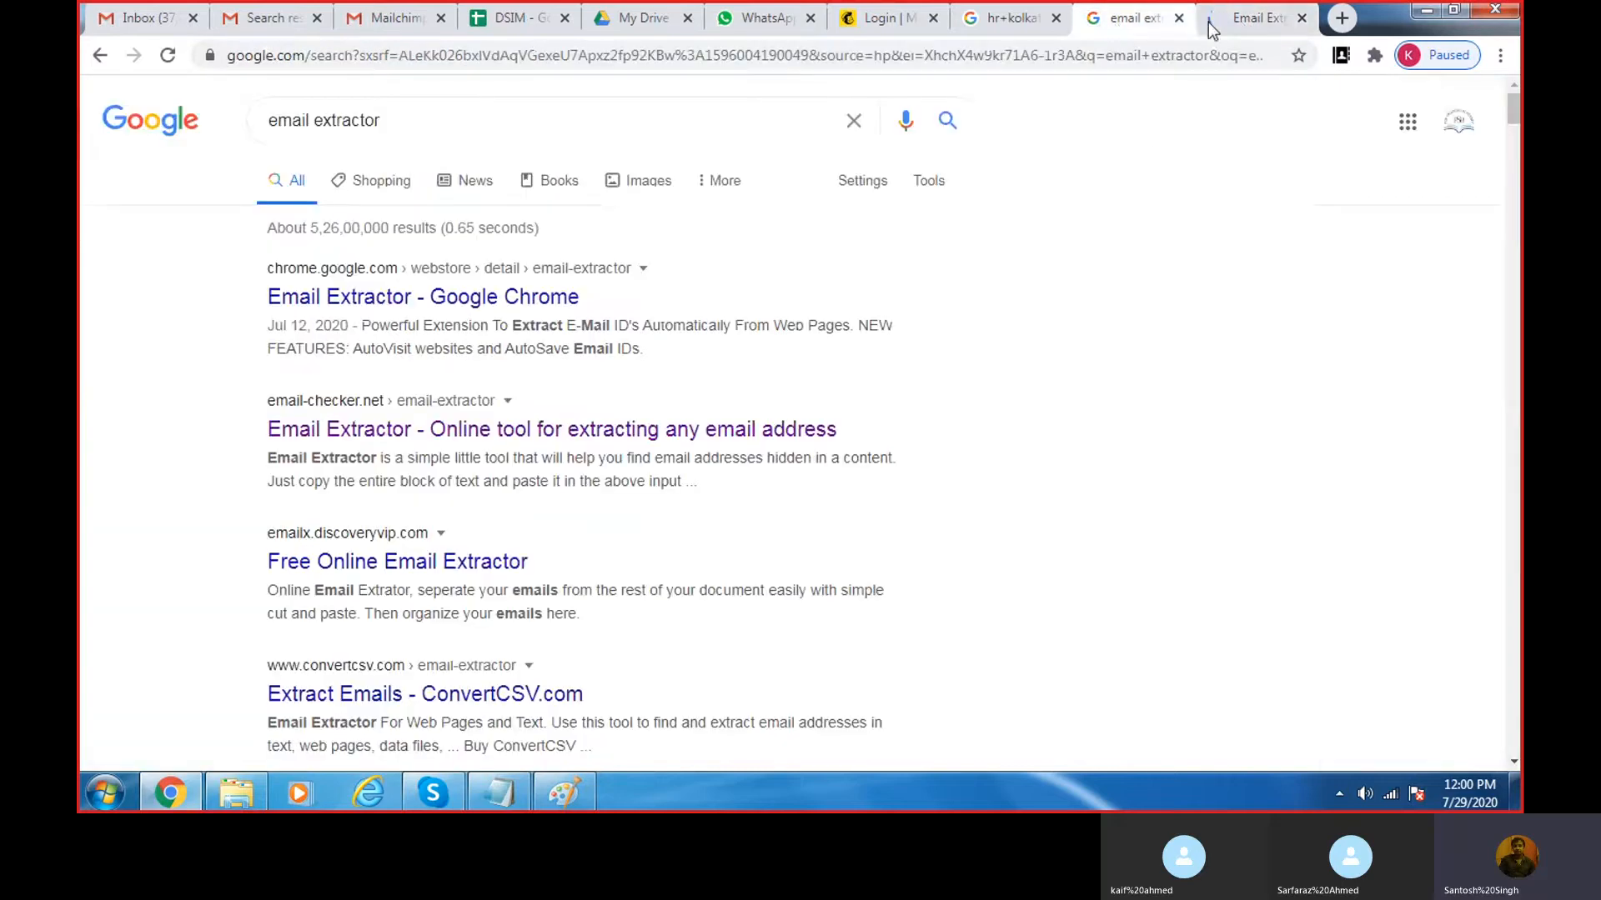
{"action": "left_click", "coordinate": [1234, 20]}
Paste the copied search results into the text content box and extract the email addresses
{"action": "left_click", "coordinate": [379, 334]}
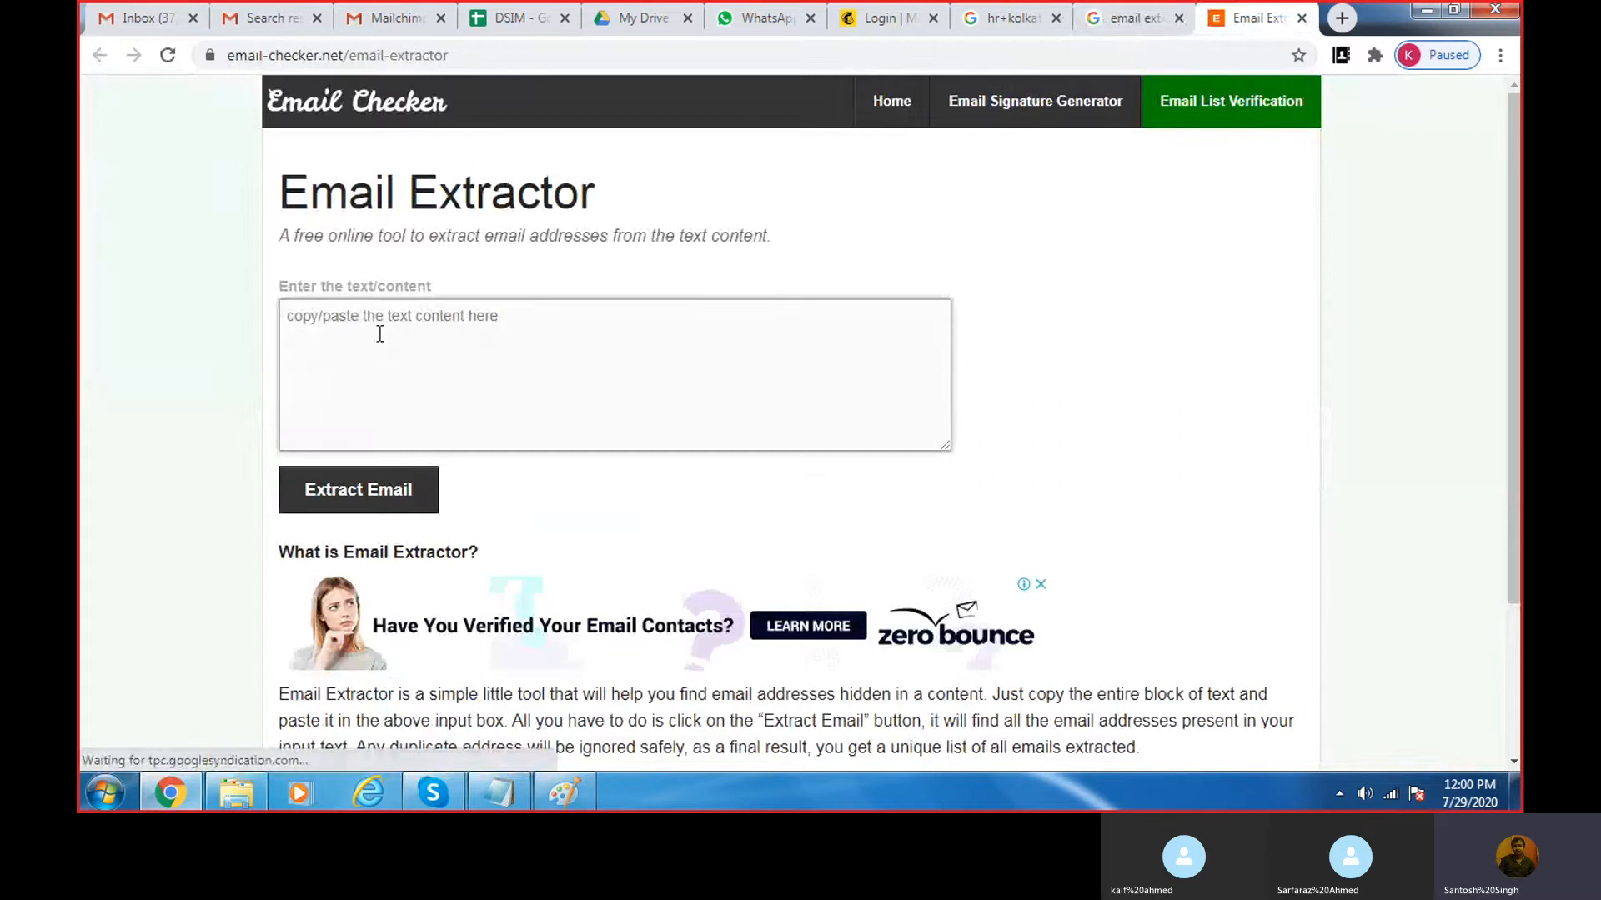
{"action": "key", "text": "ctrl+v"}
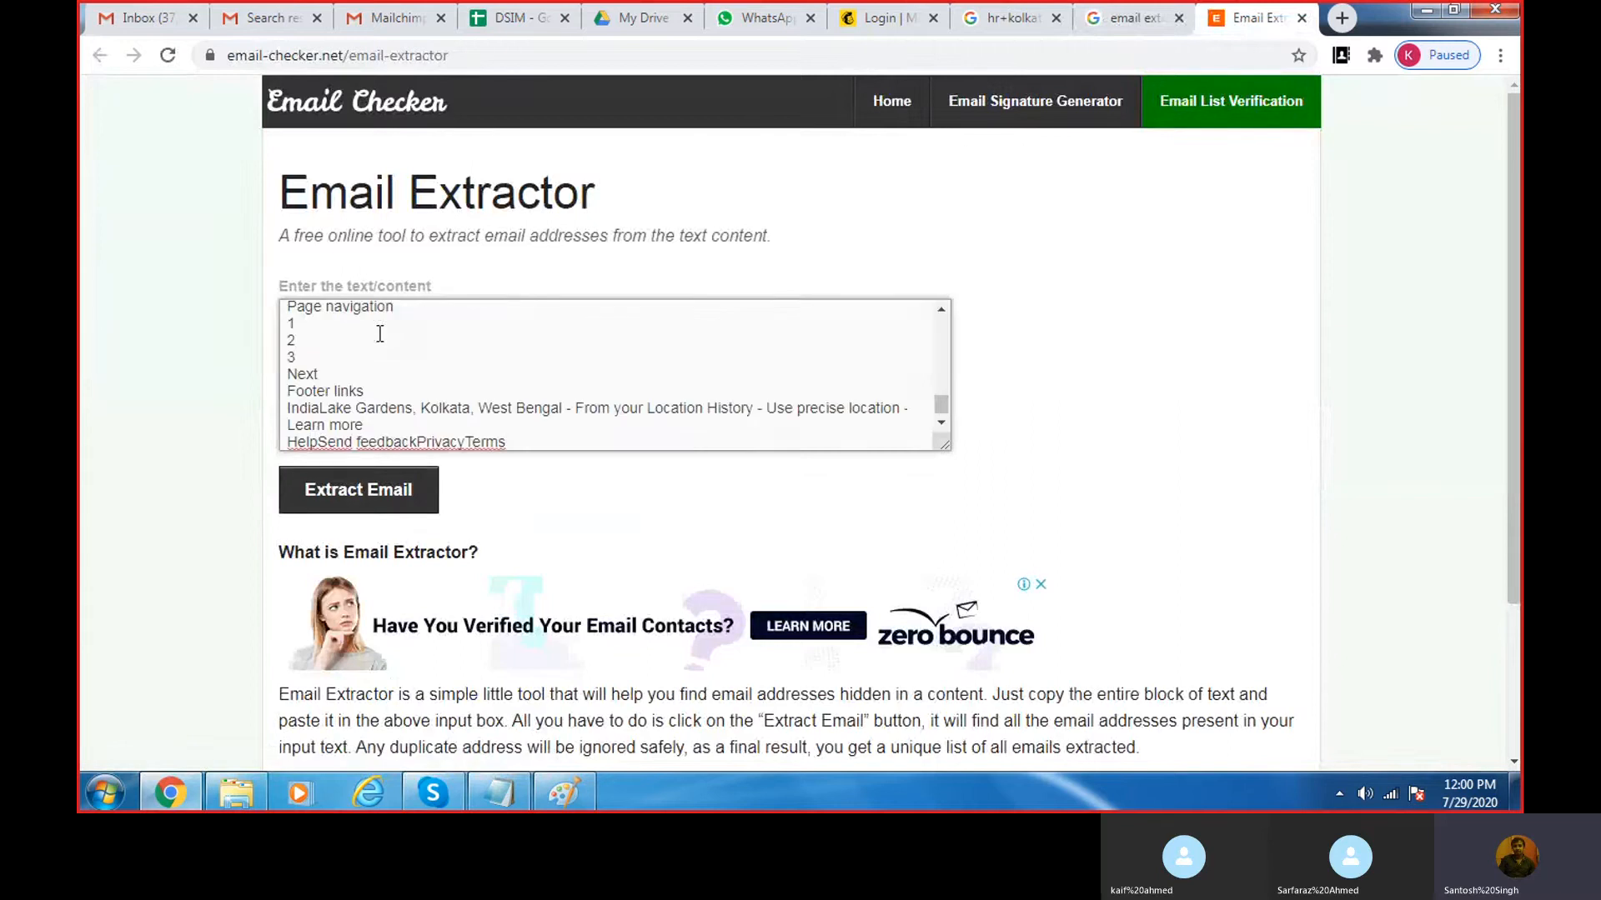
{"action": "left_click", "coordinate": [358, 498]}
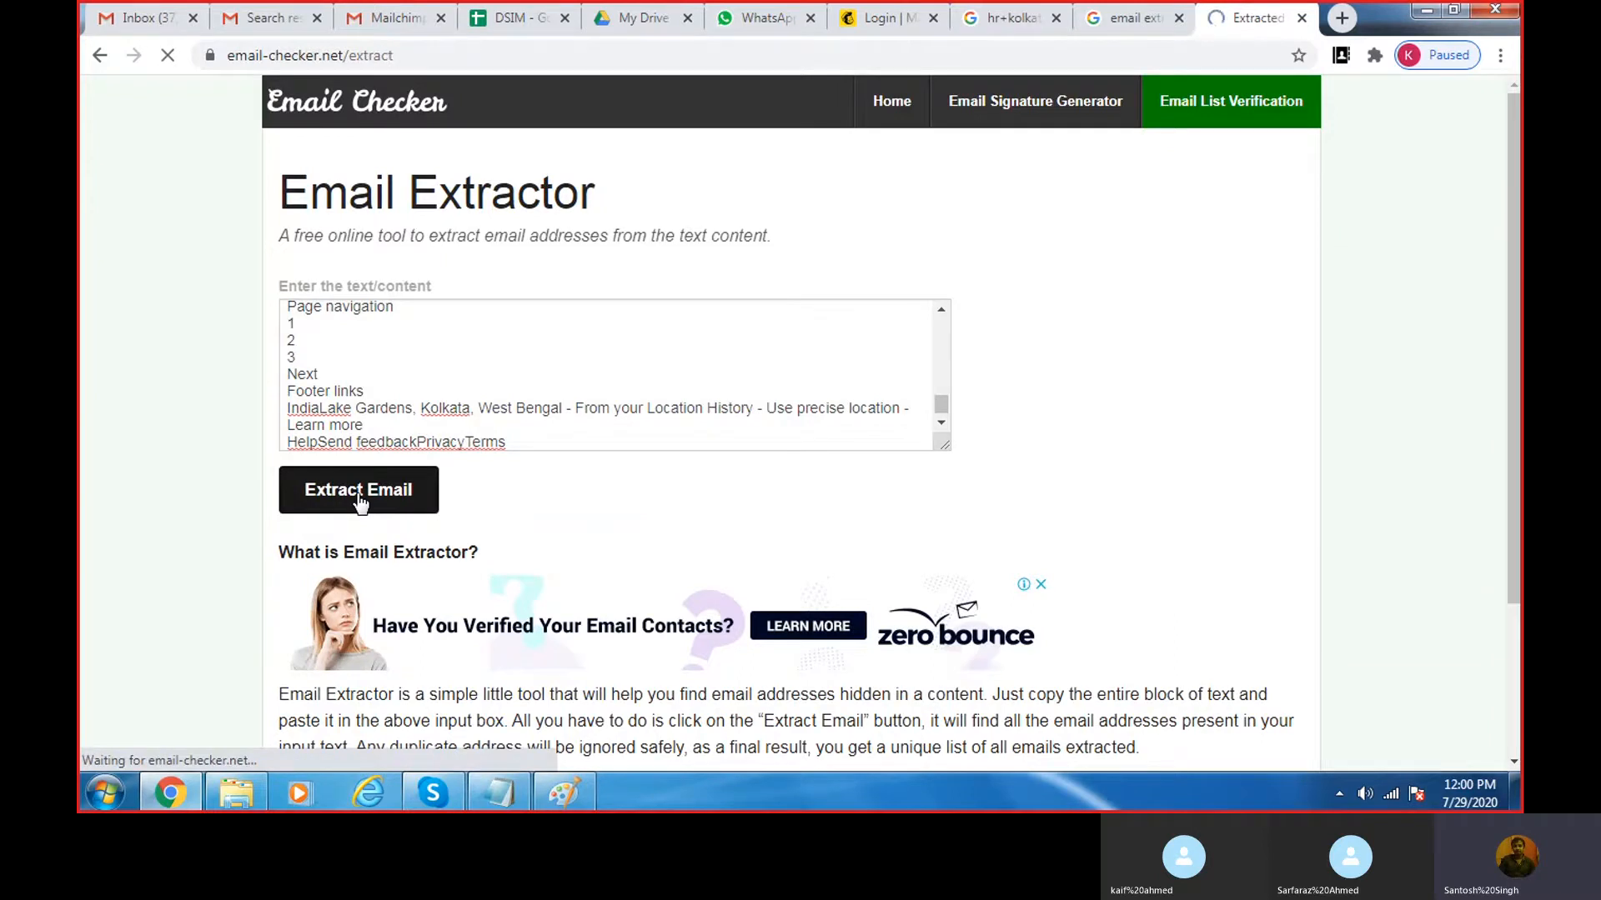
Review the list of extracted email addresses, and select and copy the whole list
{"action": "left_click", "coordinate": [394, 383]}
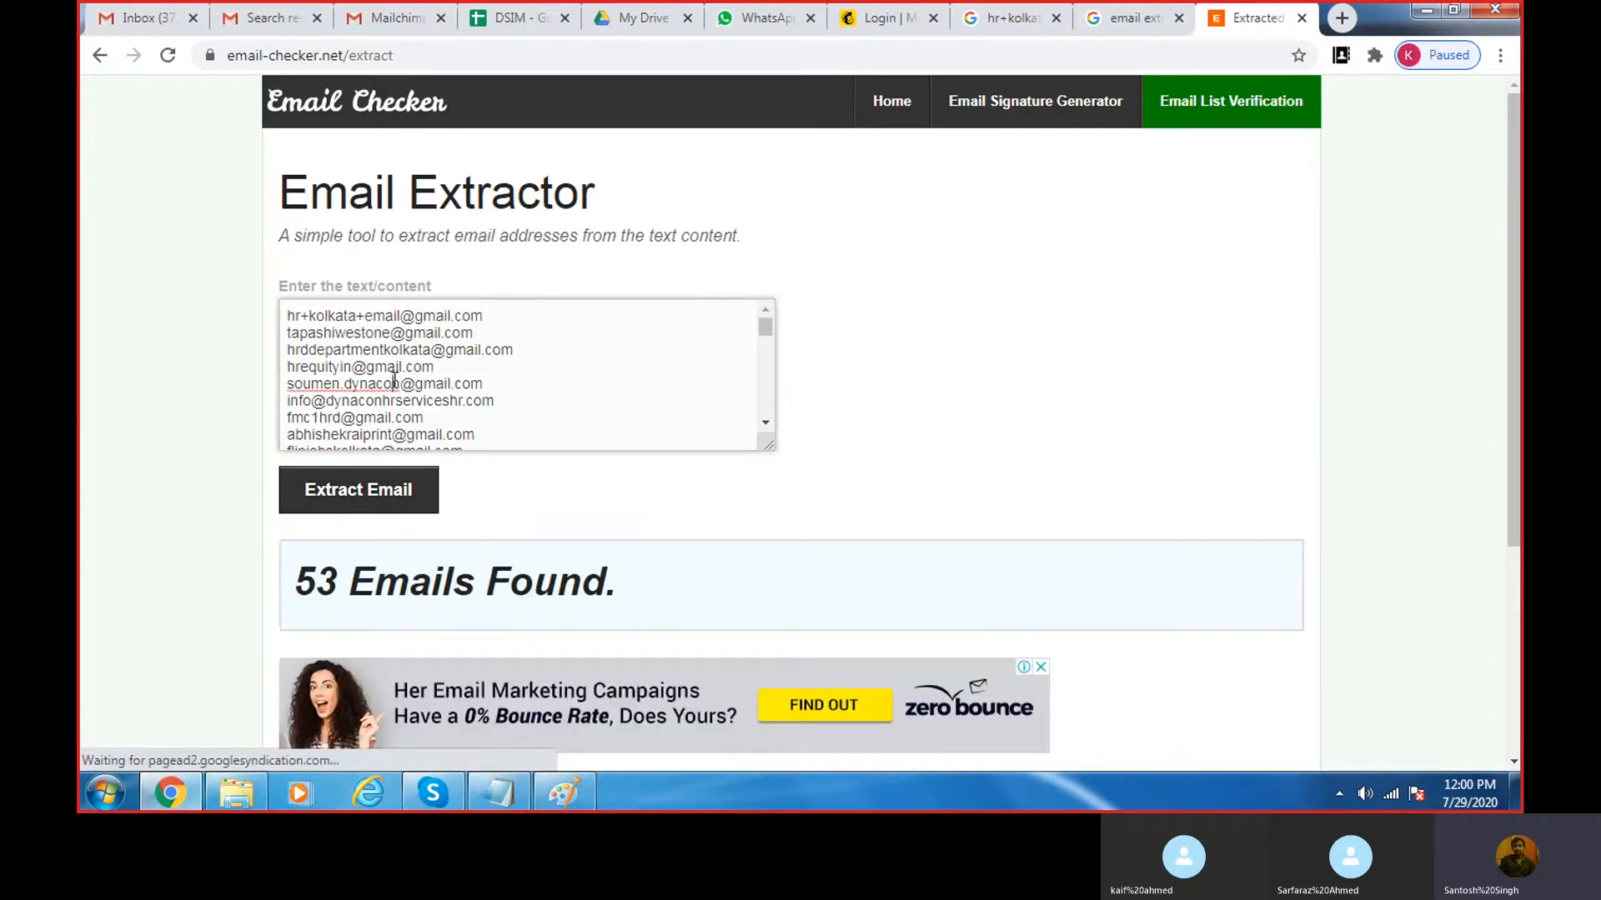
{"action": "scroll", "coordinate": [394, 383], "scroll_direction": "down", "scroll_amount": 10}
{"action": "scroll", "coordinate": [394, 383], "scroll_direction": "up", "scroll_amount": 6}
{"action": "scroll", "coordinate": [392, 381], "scroll_direction": "up", "scroll_amount": 2}
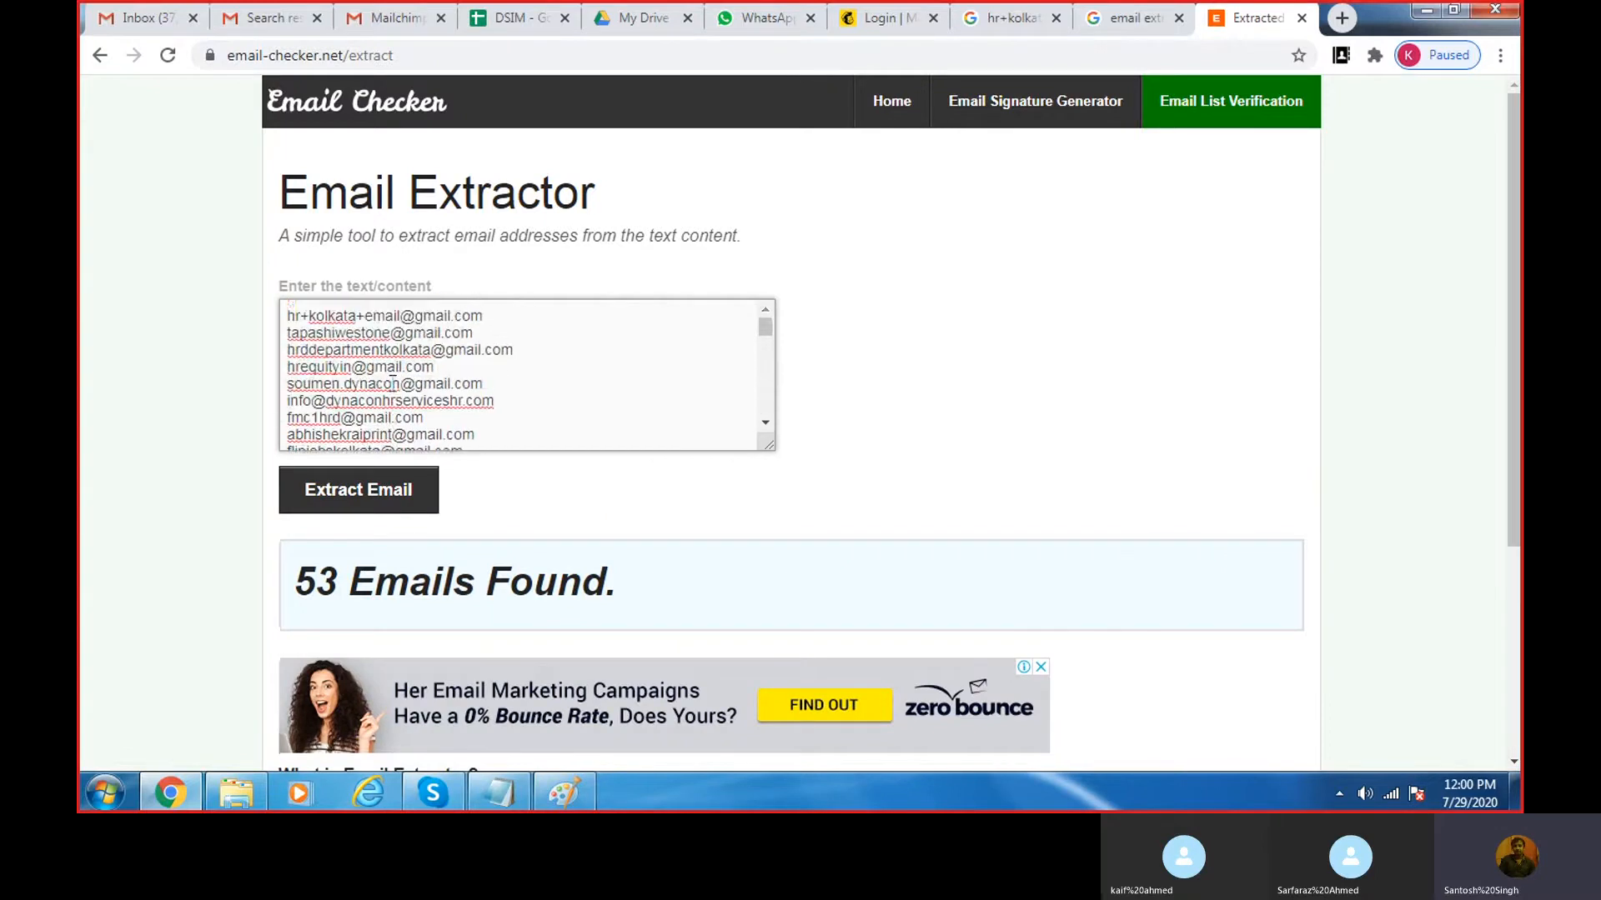
{"action": "scroll", "coordinate": [392, 383], "scroll_direction": "down", "scroll_amount": 10}
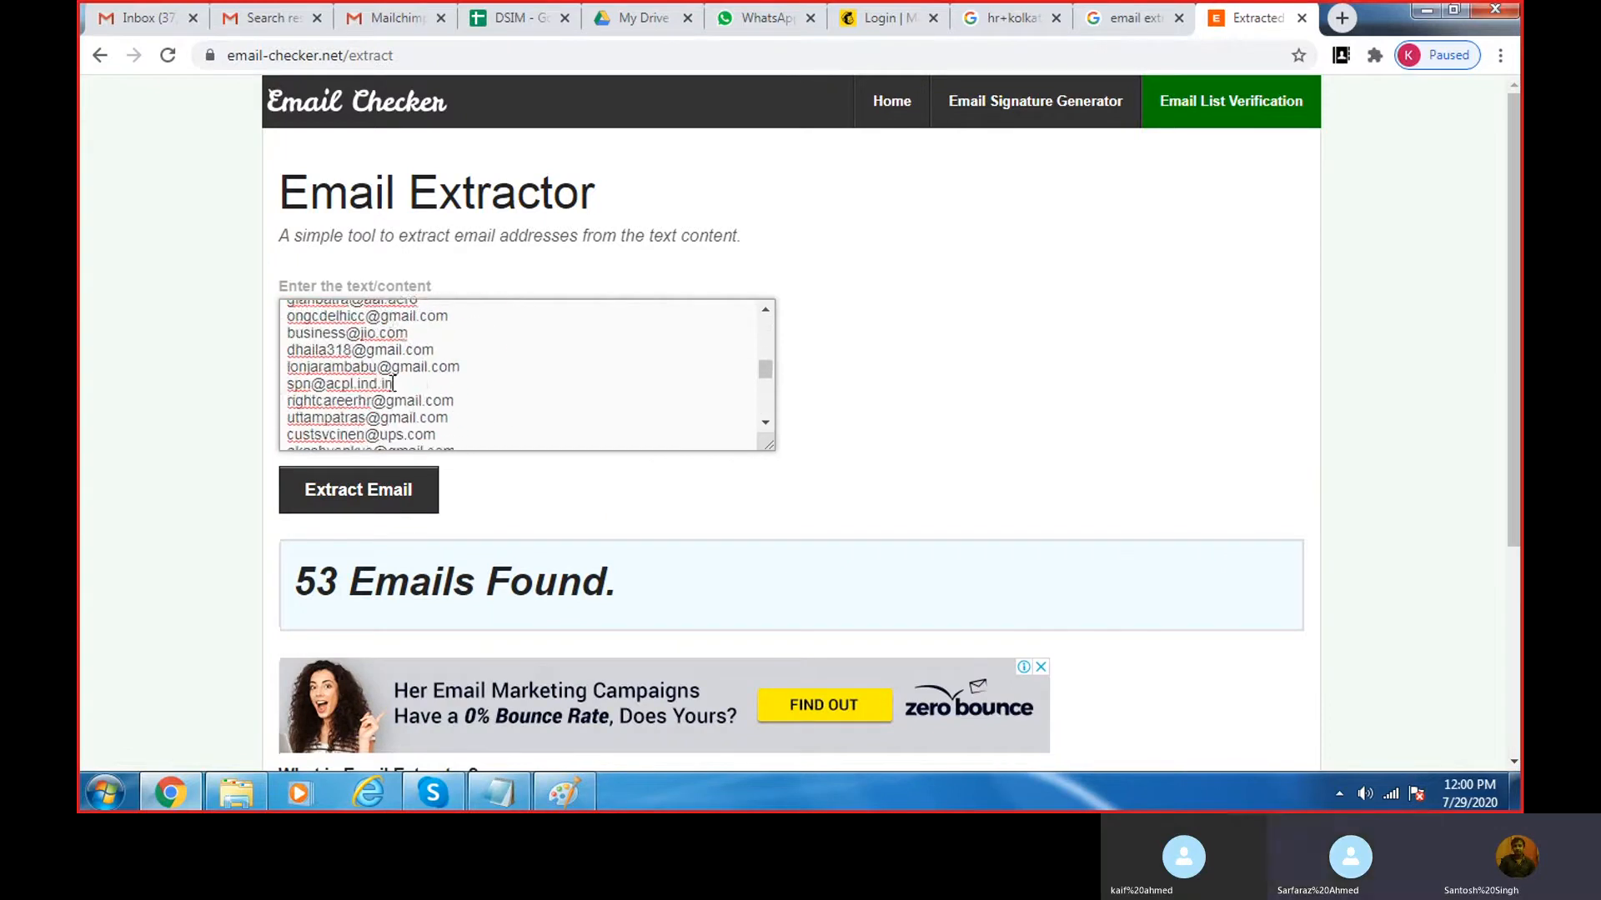
{"action": "scroll", "coordinate": [393, 382], "scroll_direction": "up", "scroll_amount": 1}
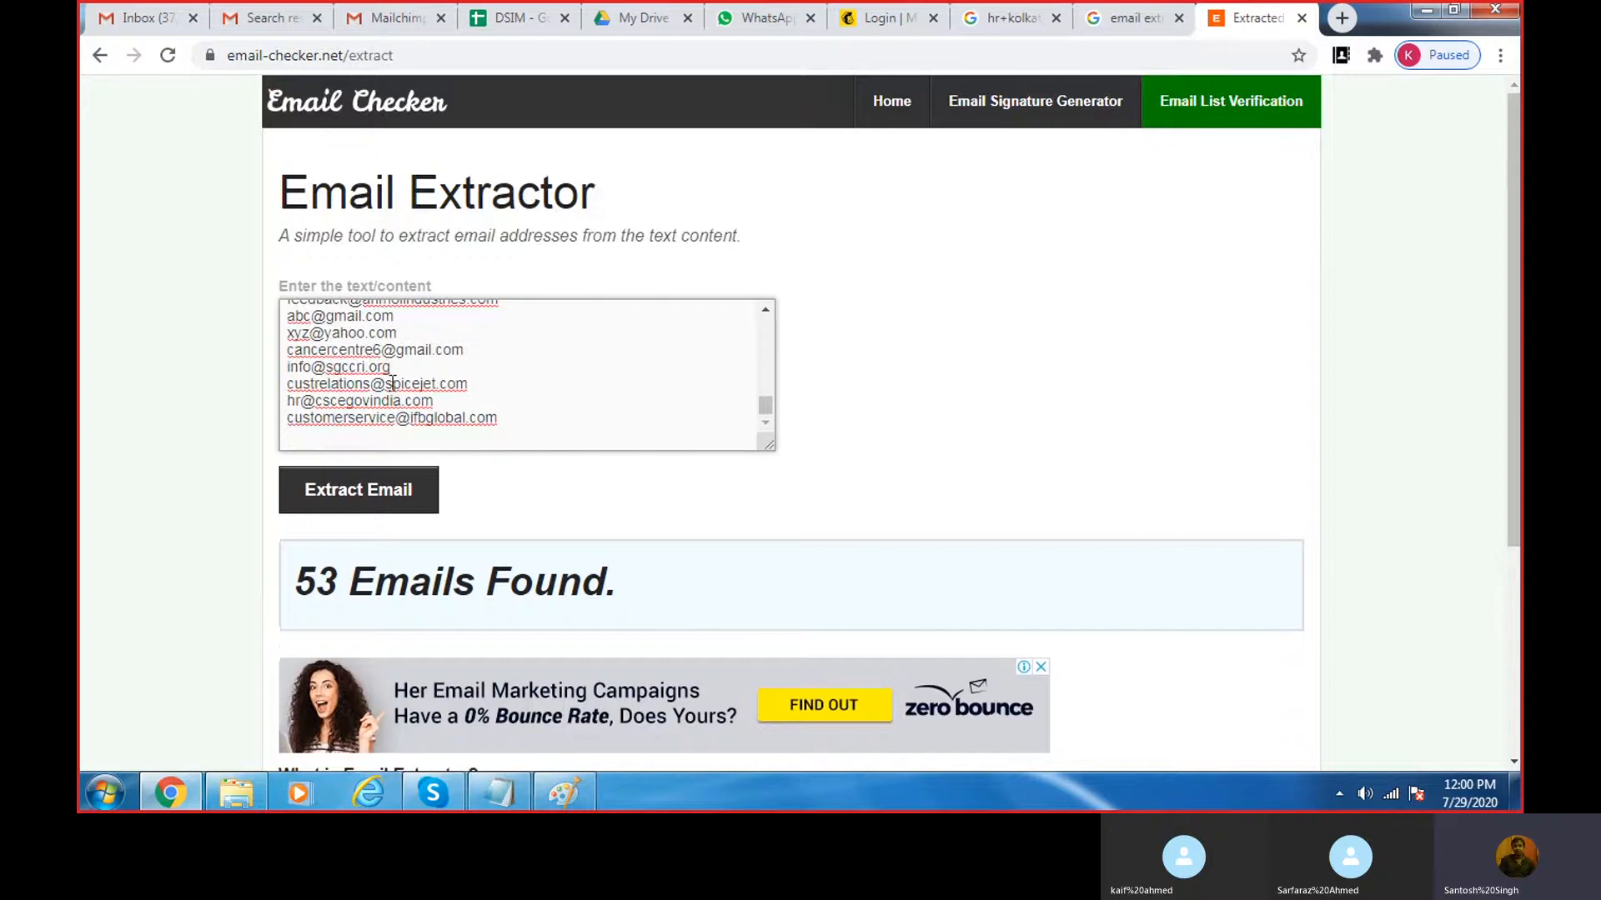
{"action": "scroll", "coordinate": [391, 426], "scroll_direction": "up", "scroll_amount": 9}
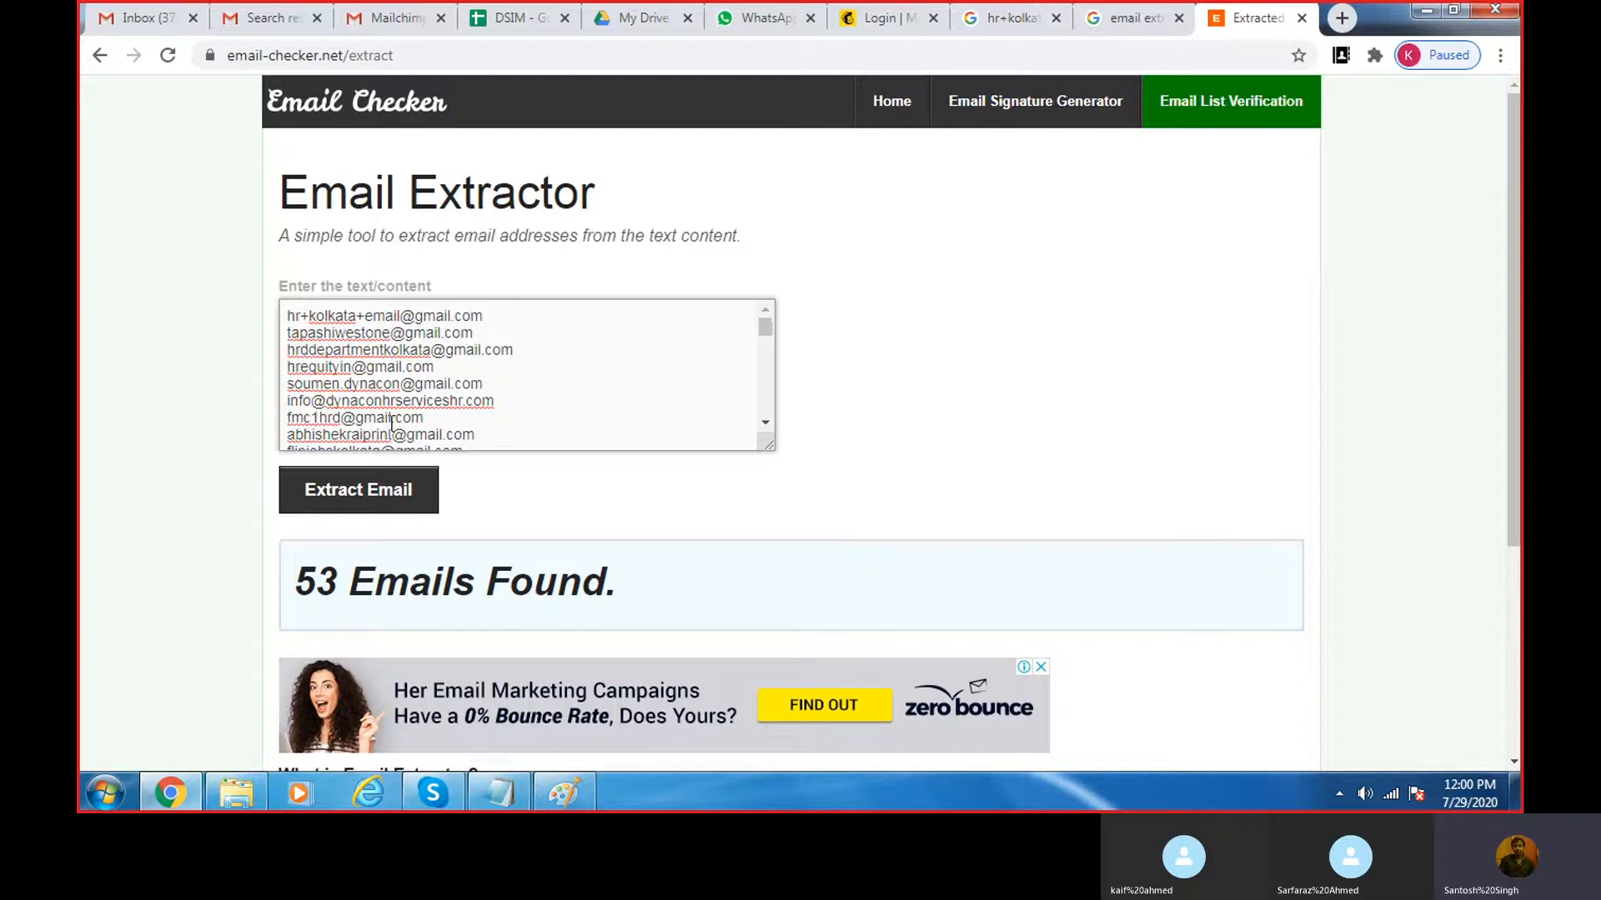
{"action": "key", "text": "ctrl+a"}
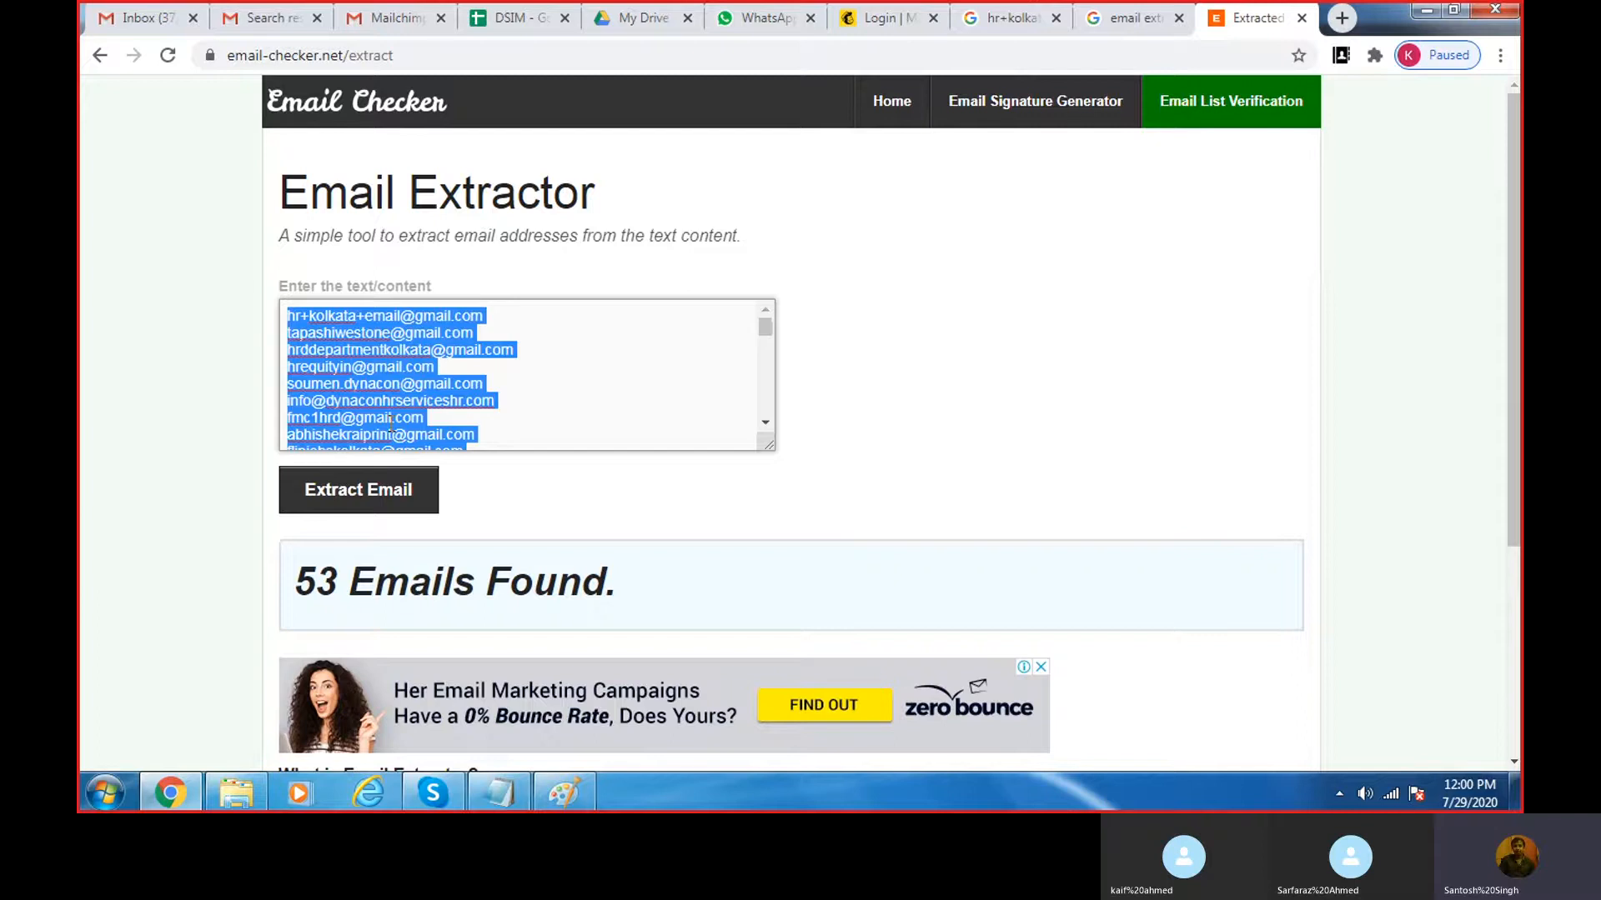
Paste the copied addresses into column A of a new, maximized Microsoft Excel 2010 workbook and widen the column to fit them
{"action": "left_click", "coordinate": [109, 791]}
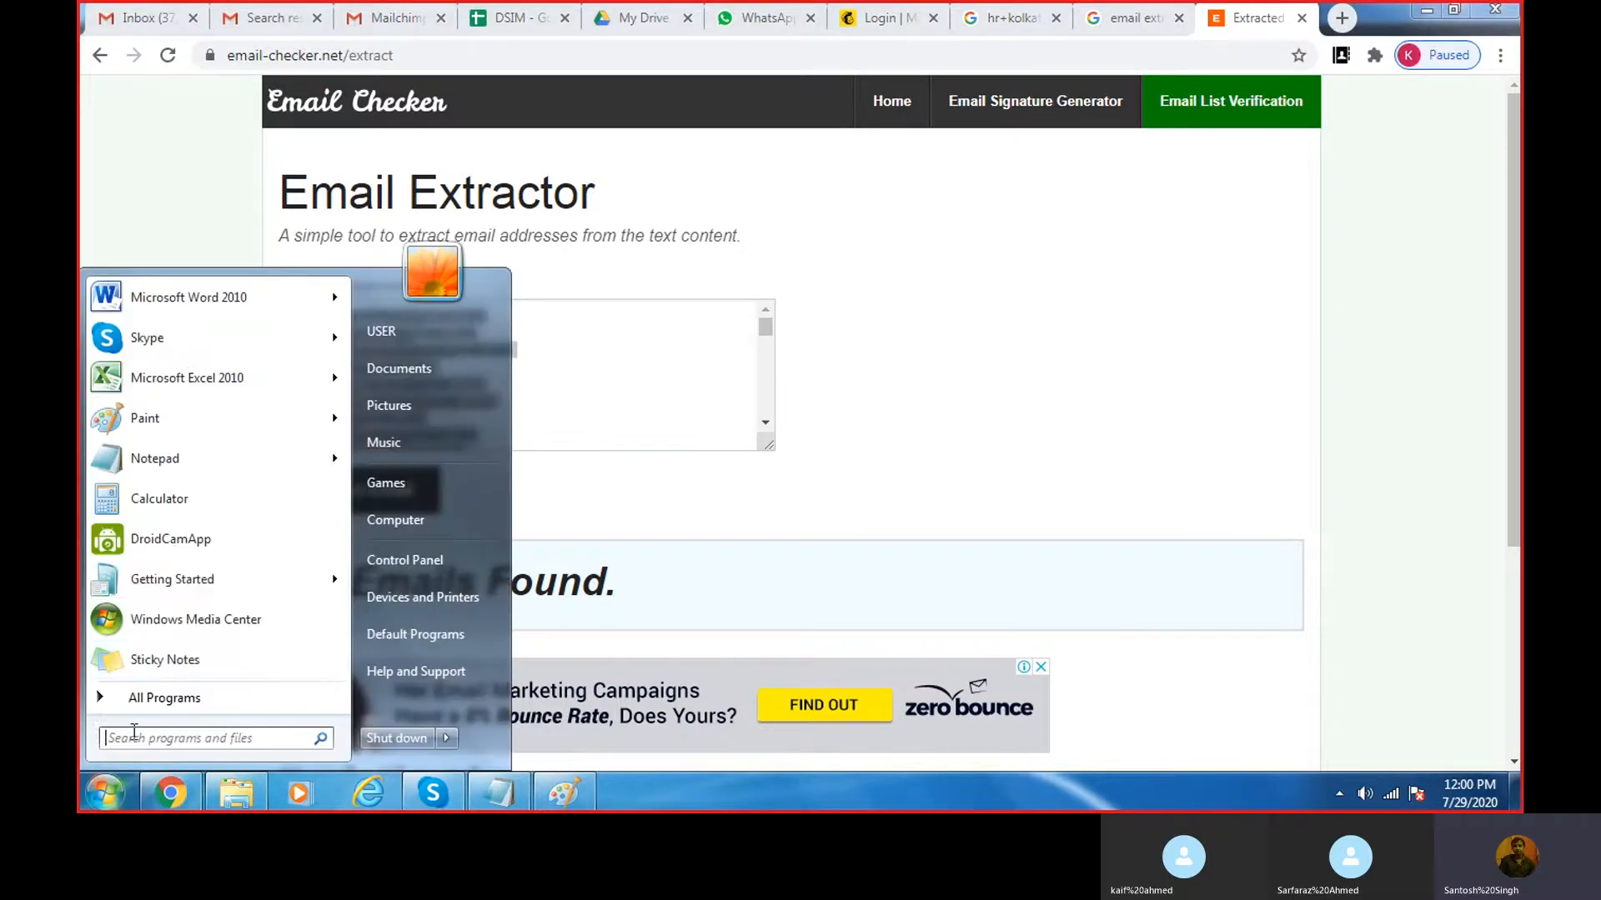
{"action": "left_click", "coordinate": [158, 377]}
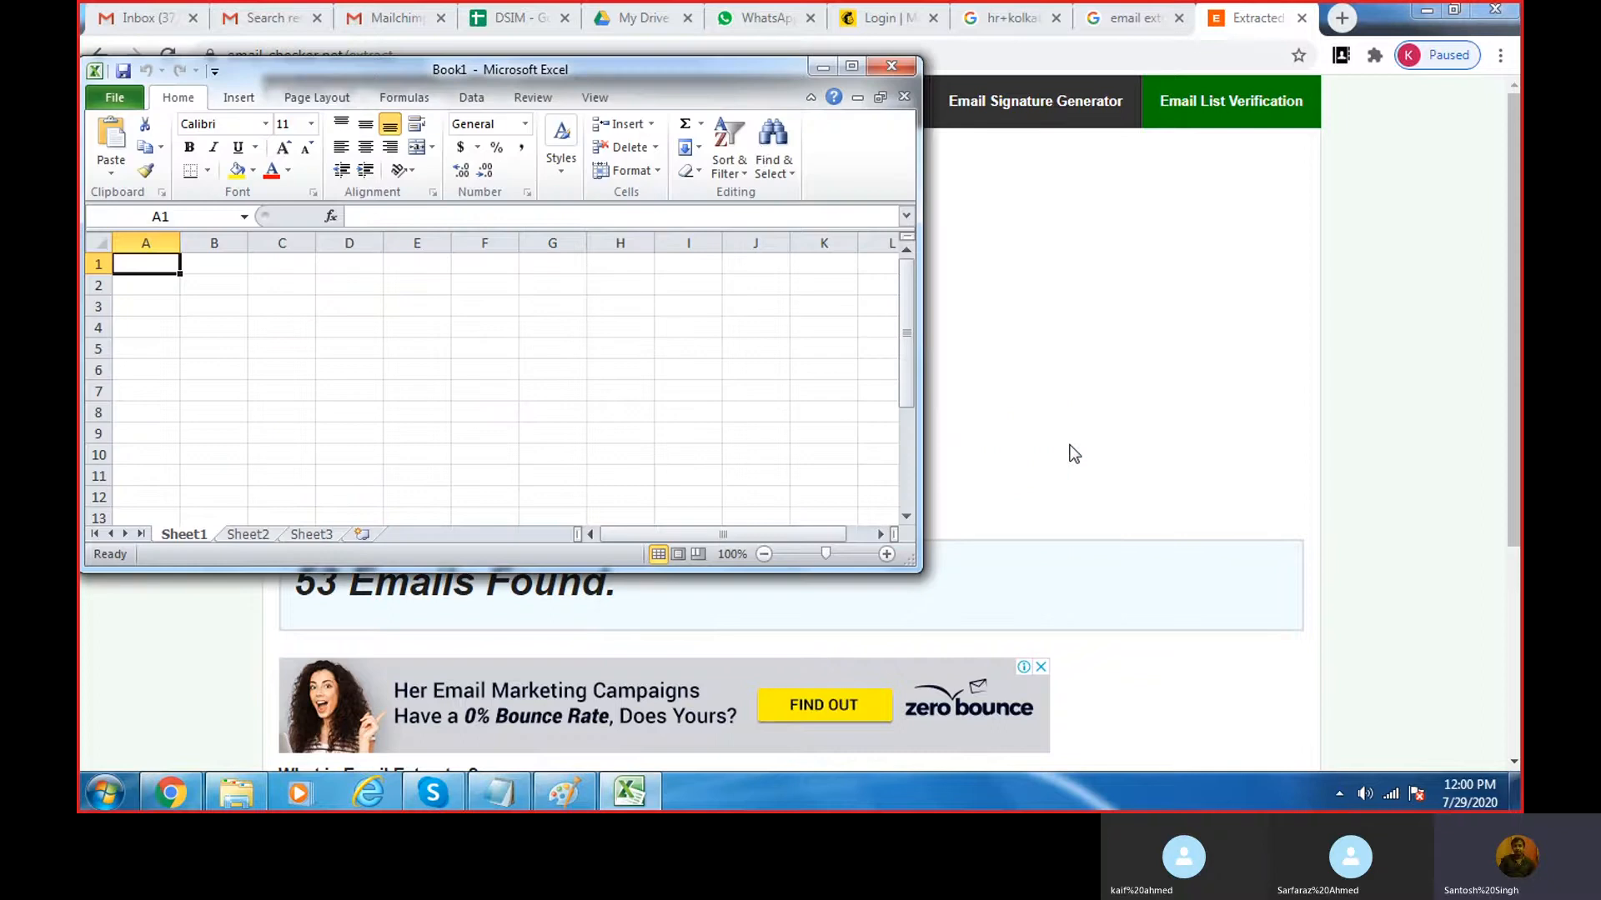
{"action": "left_click", "coordinate": [852, 66]}
{"action": "left_click_drag", "start_coordinate": [171, 183], "coordinate": [485, 225]}
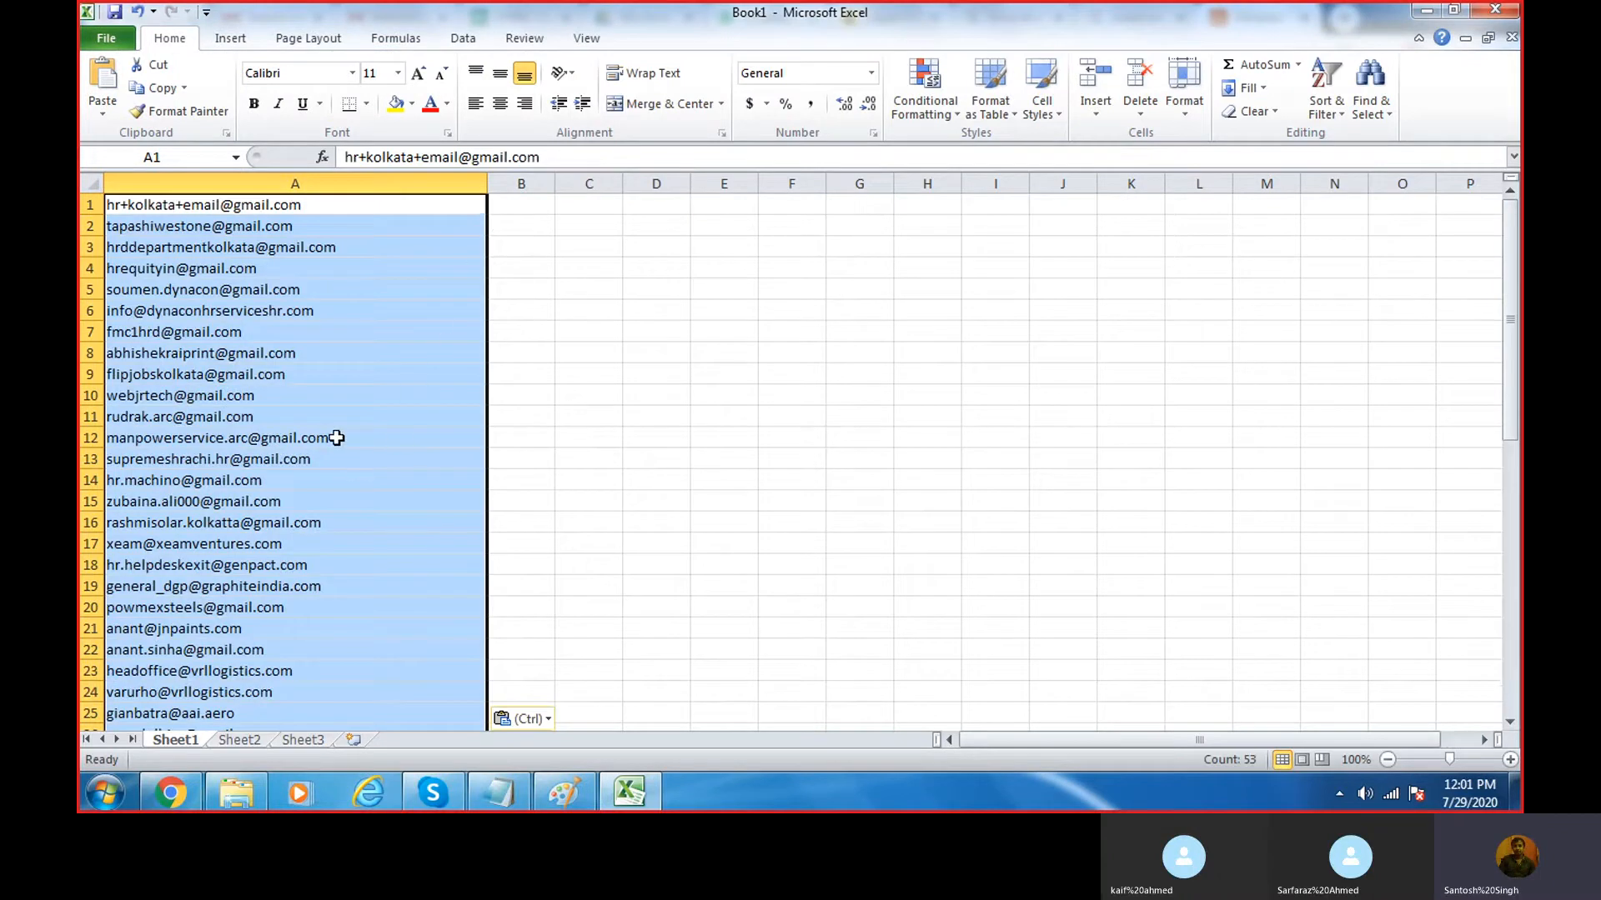
{"action": "left_click", "coordinate": [319, 209]}
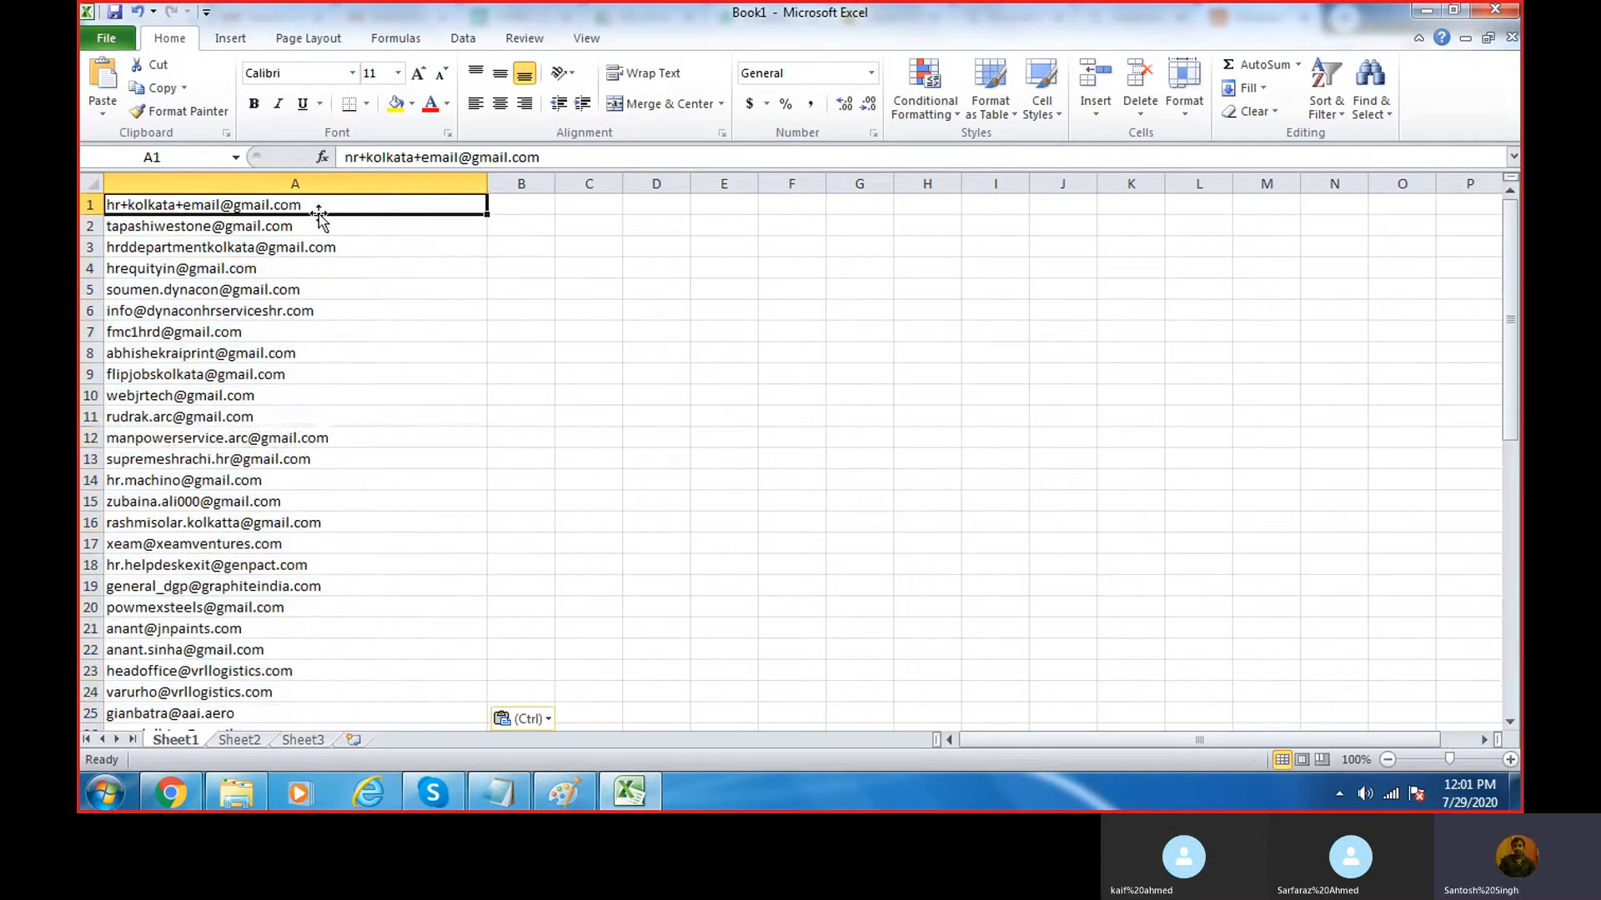
Clear the search-query entry from cell A1 and look through the rest of the address list in column A
{"action": "key", "text": "Delete"}
{"action": "left_click_drag", "start_coordinate": [336, 242], "coordinate": [336, 586]}
{"action": "scroll", "coordinate": [339, 591], "scroll_direction": "down", "scroll_amount": 3}
{"action": "scroll", "coordinate": [338, 590], "scroll_direction": "down", "scroll_amount": 9}
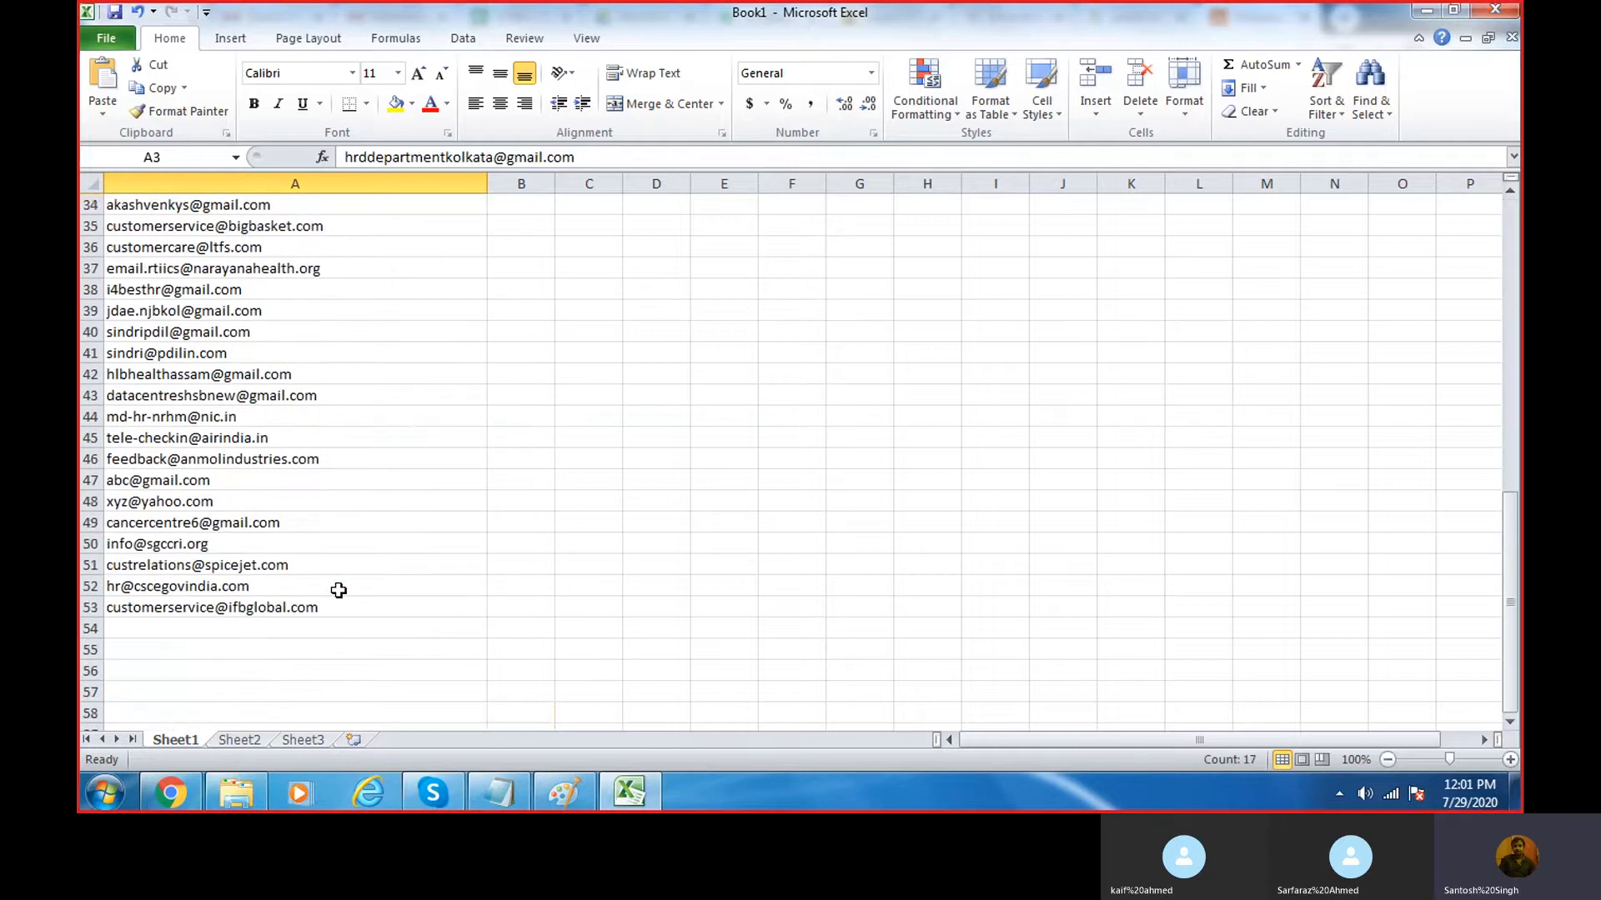
{"action": "left_click", "coordinate": [342, 543]}
{"action": "scroll", "coordinate": [340, 538], "scroll_direction": "up", "scroll_amount": 12}
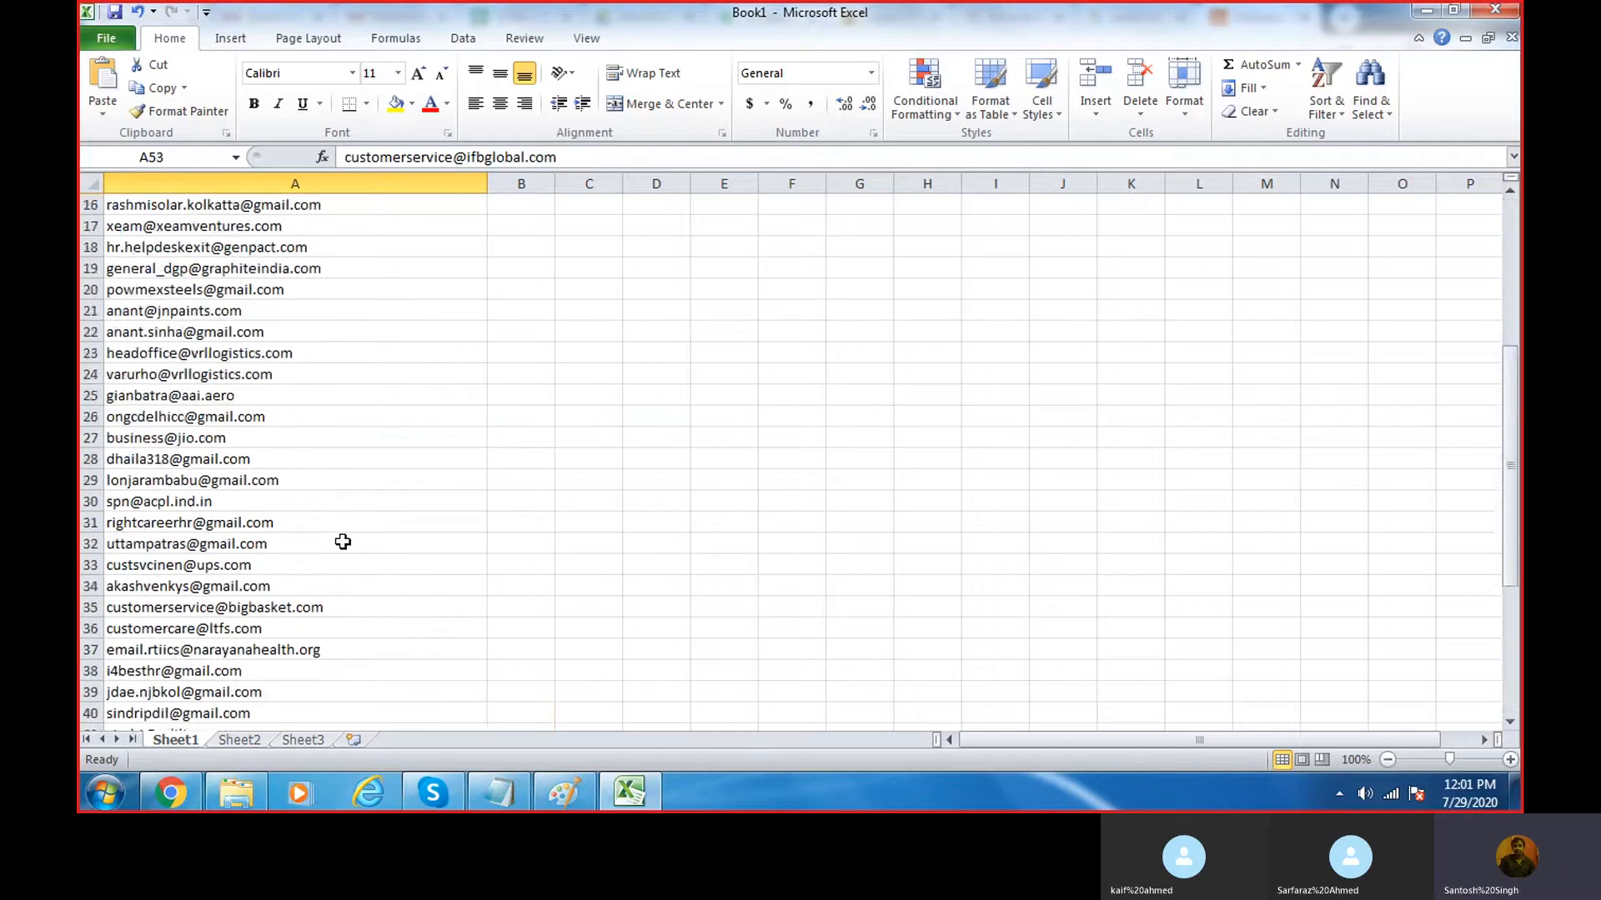
Return to the browser, deselect the text of the Kolkata HR search results and close the email extractor search tab
{"action": "left_click", "coordinate": [1427, 10]}
{"action": "left_click", "coordinate": [564, 321]}
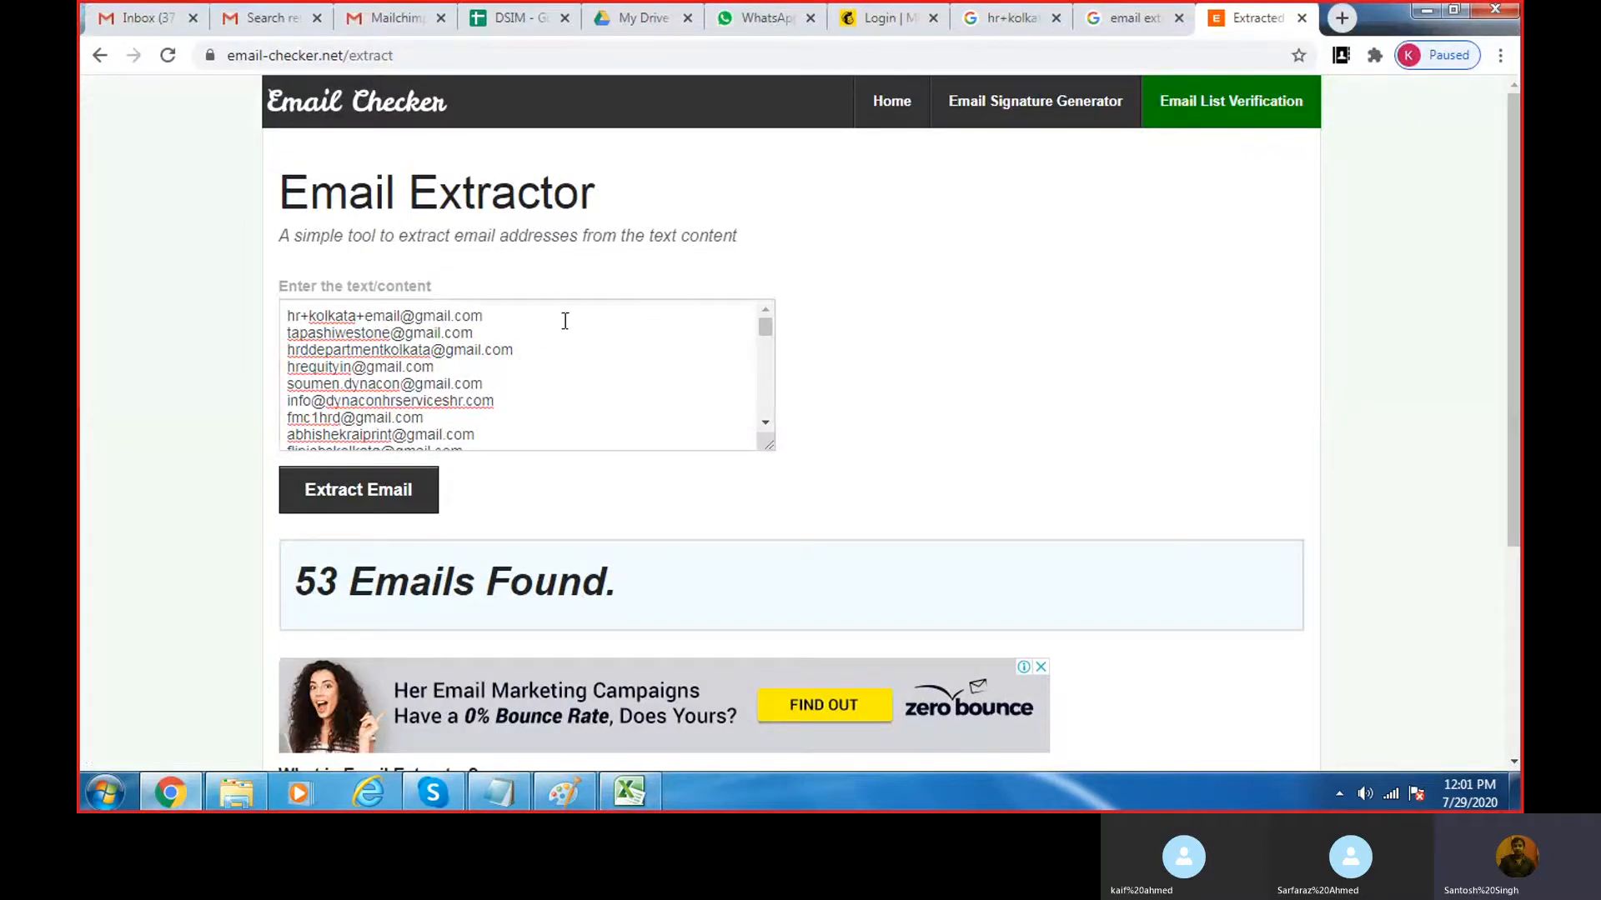
{"action": "left_click", "coordinate": [1018, 32]}
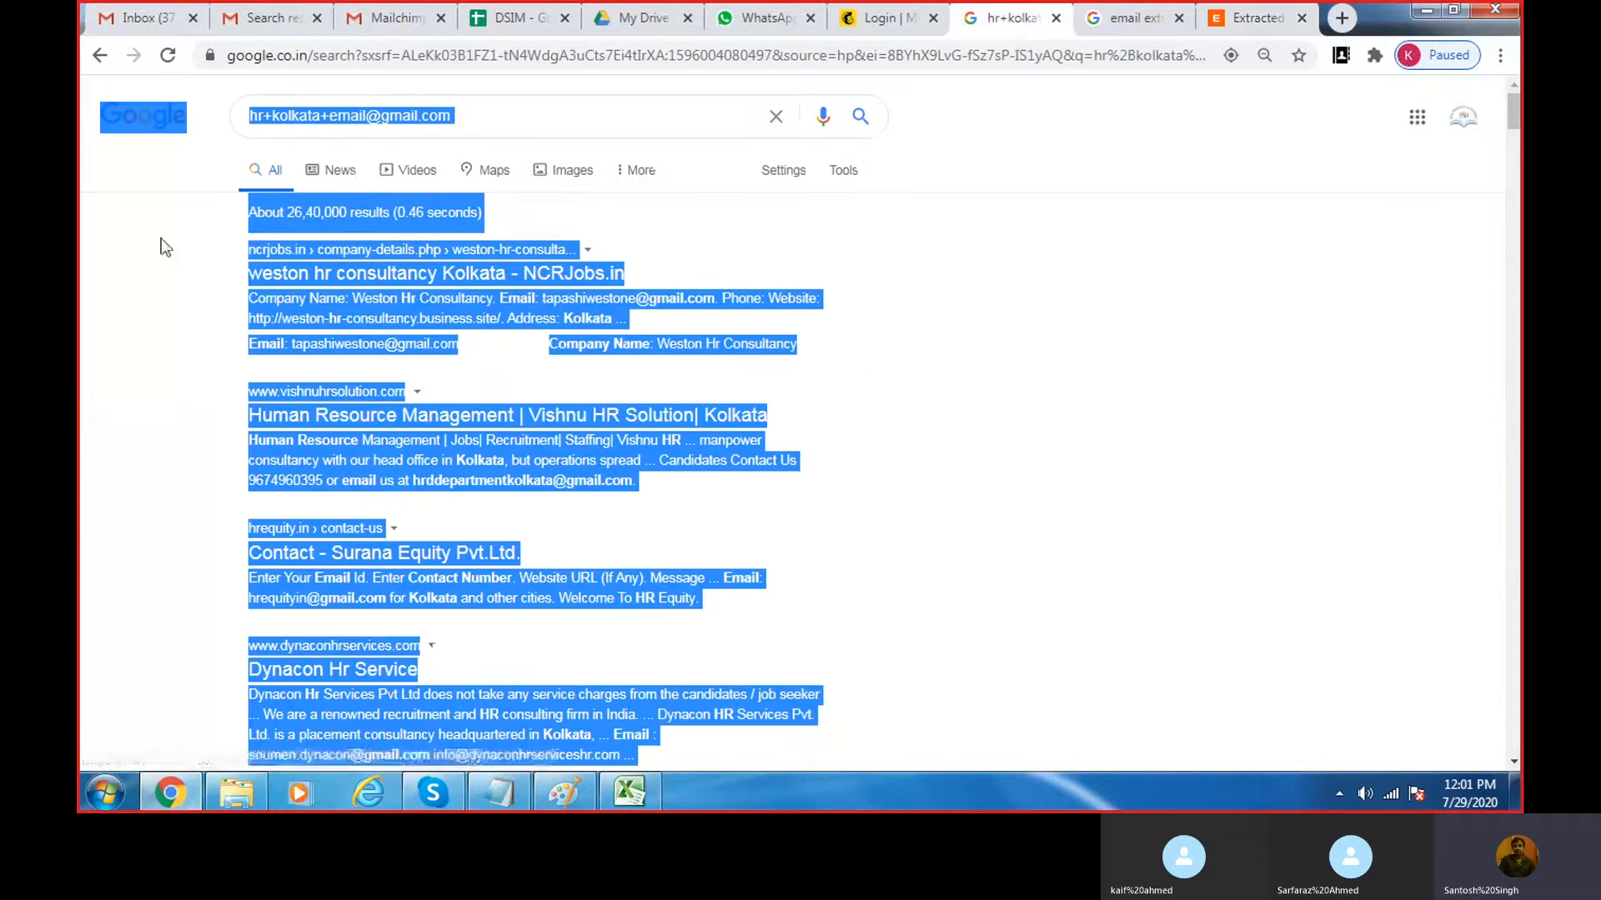
{"action": "left_click", "coordinate": [177, 207]}
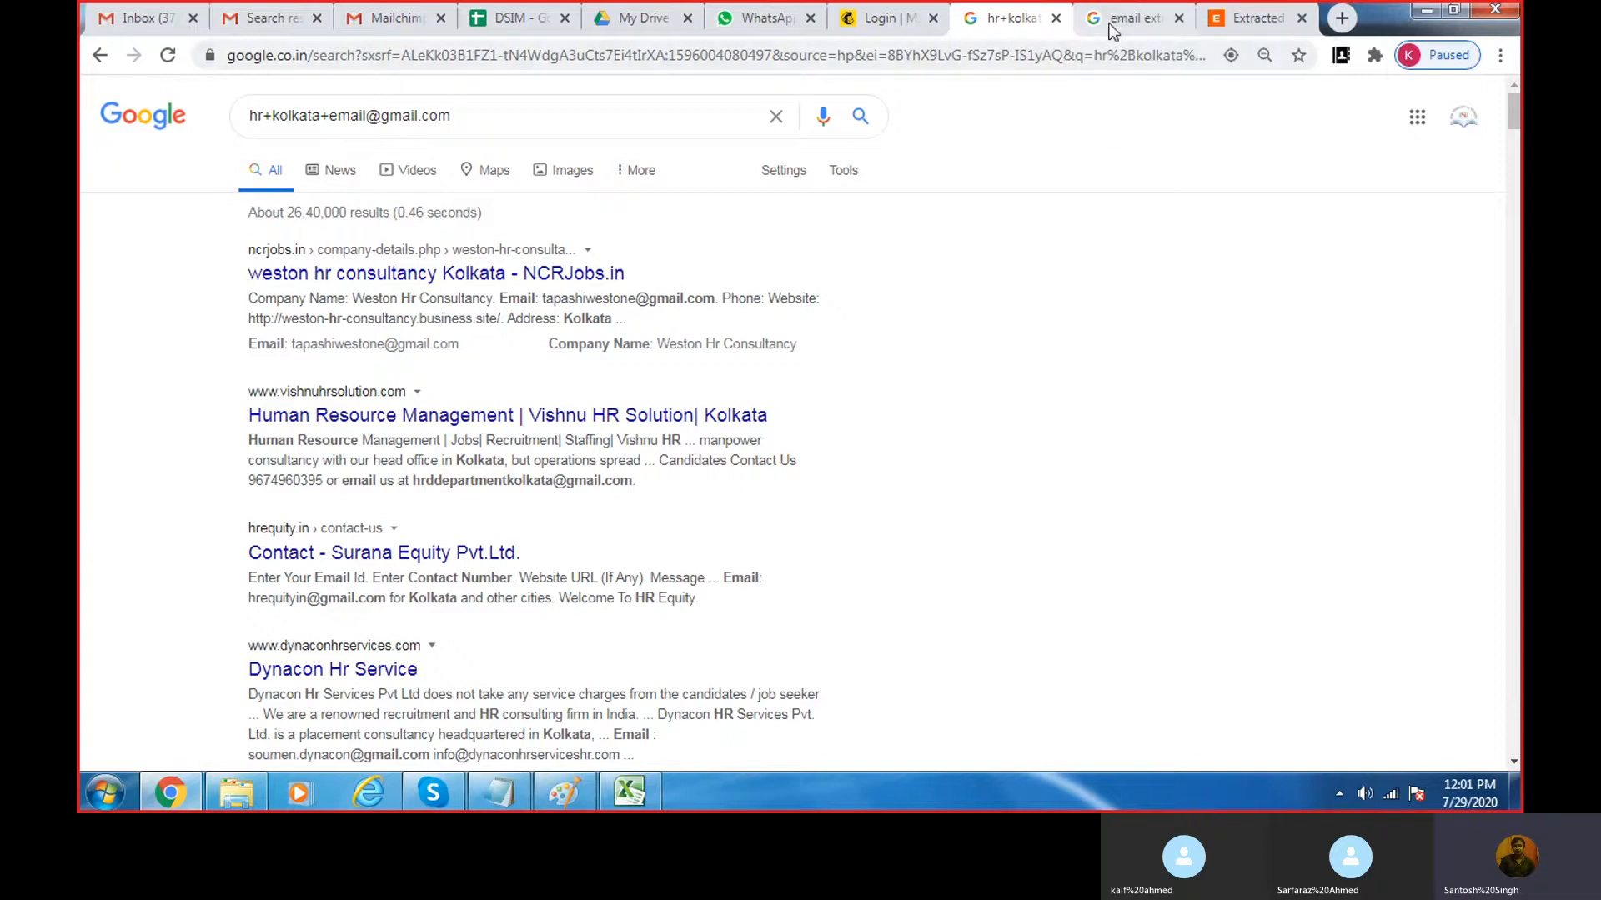
{"action": "left_click", "coordinate": [1122, 23]}
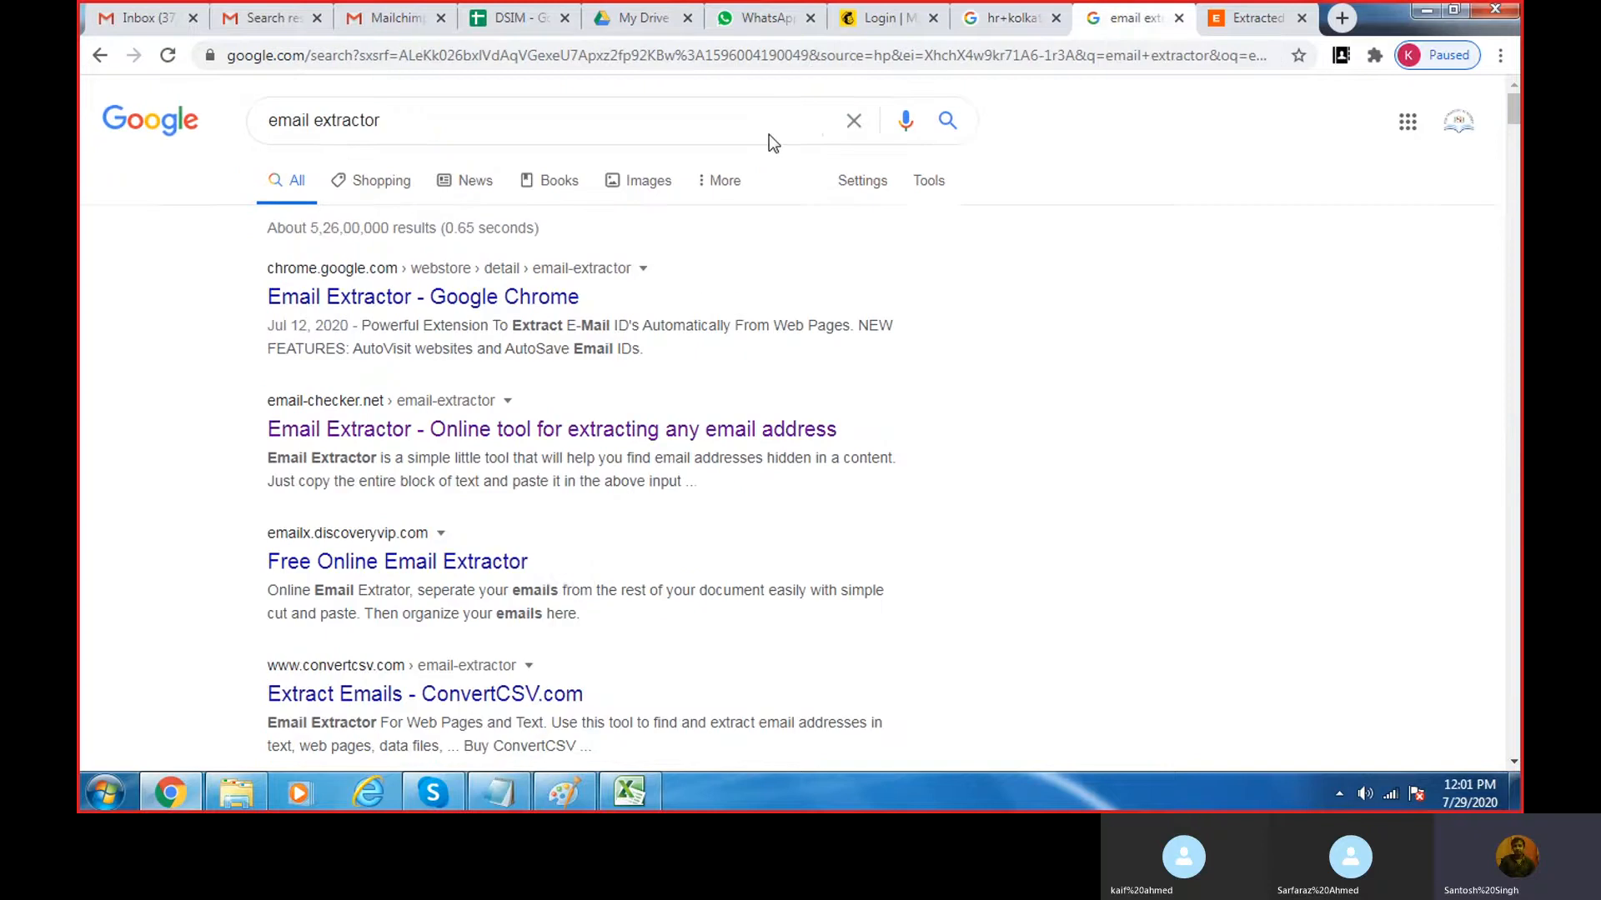
{"action": "left_click", "coordinate": [1179, 20]}
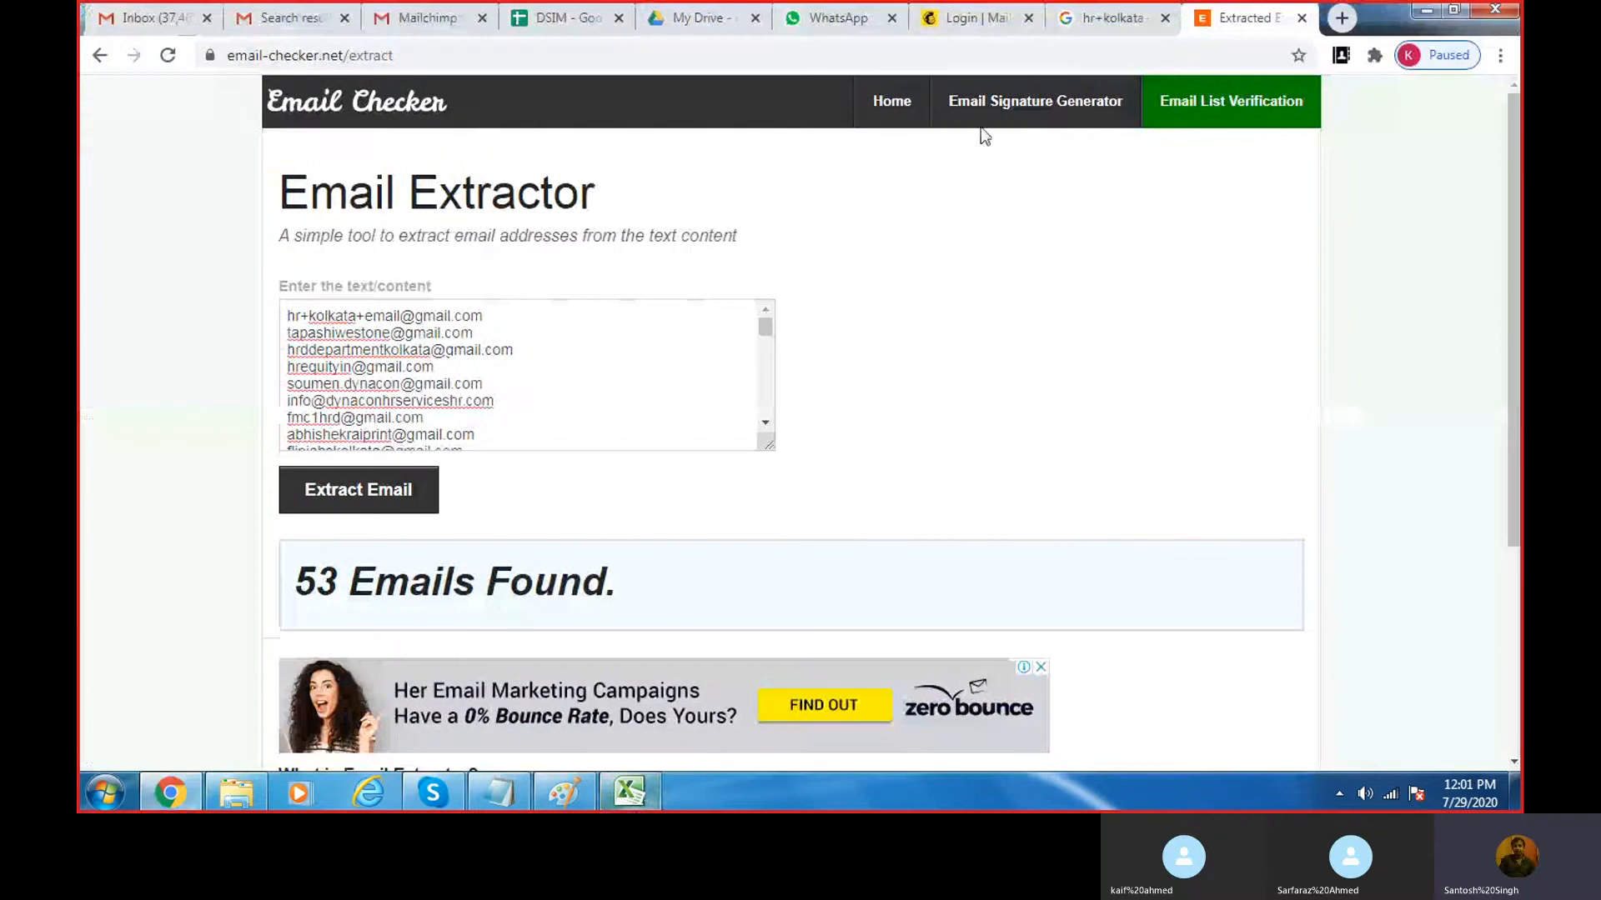
Go to the Mailchimp login page and fill in the account username
{"action": "left_click", "coordinate": [991, 18]}
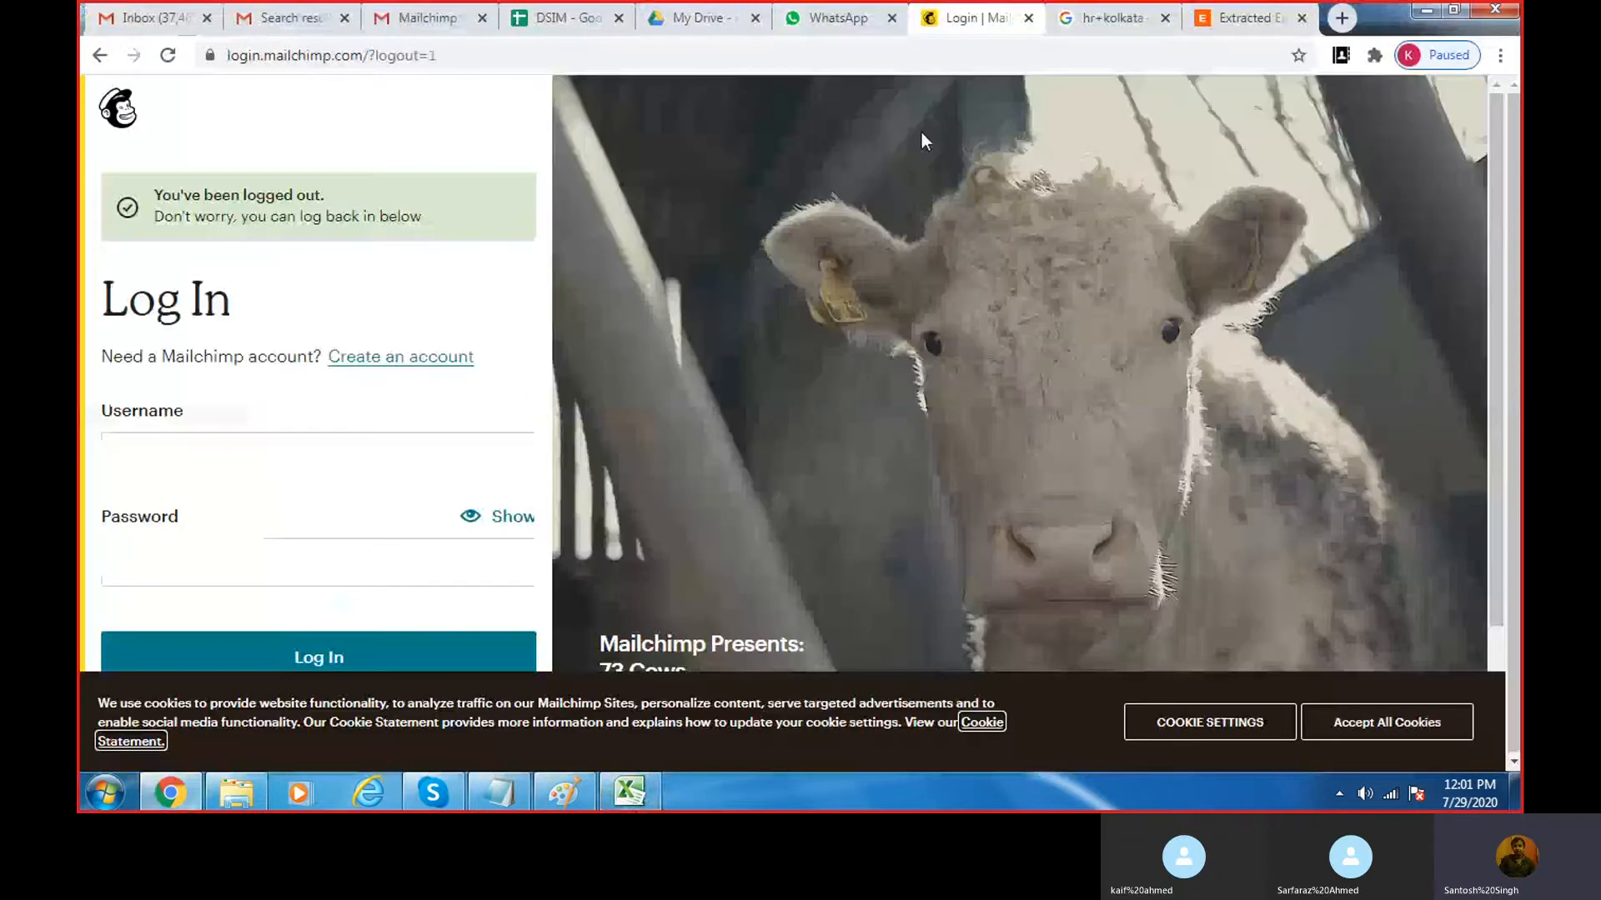
{"action": "left_click", "coordinate": [583, 37]}
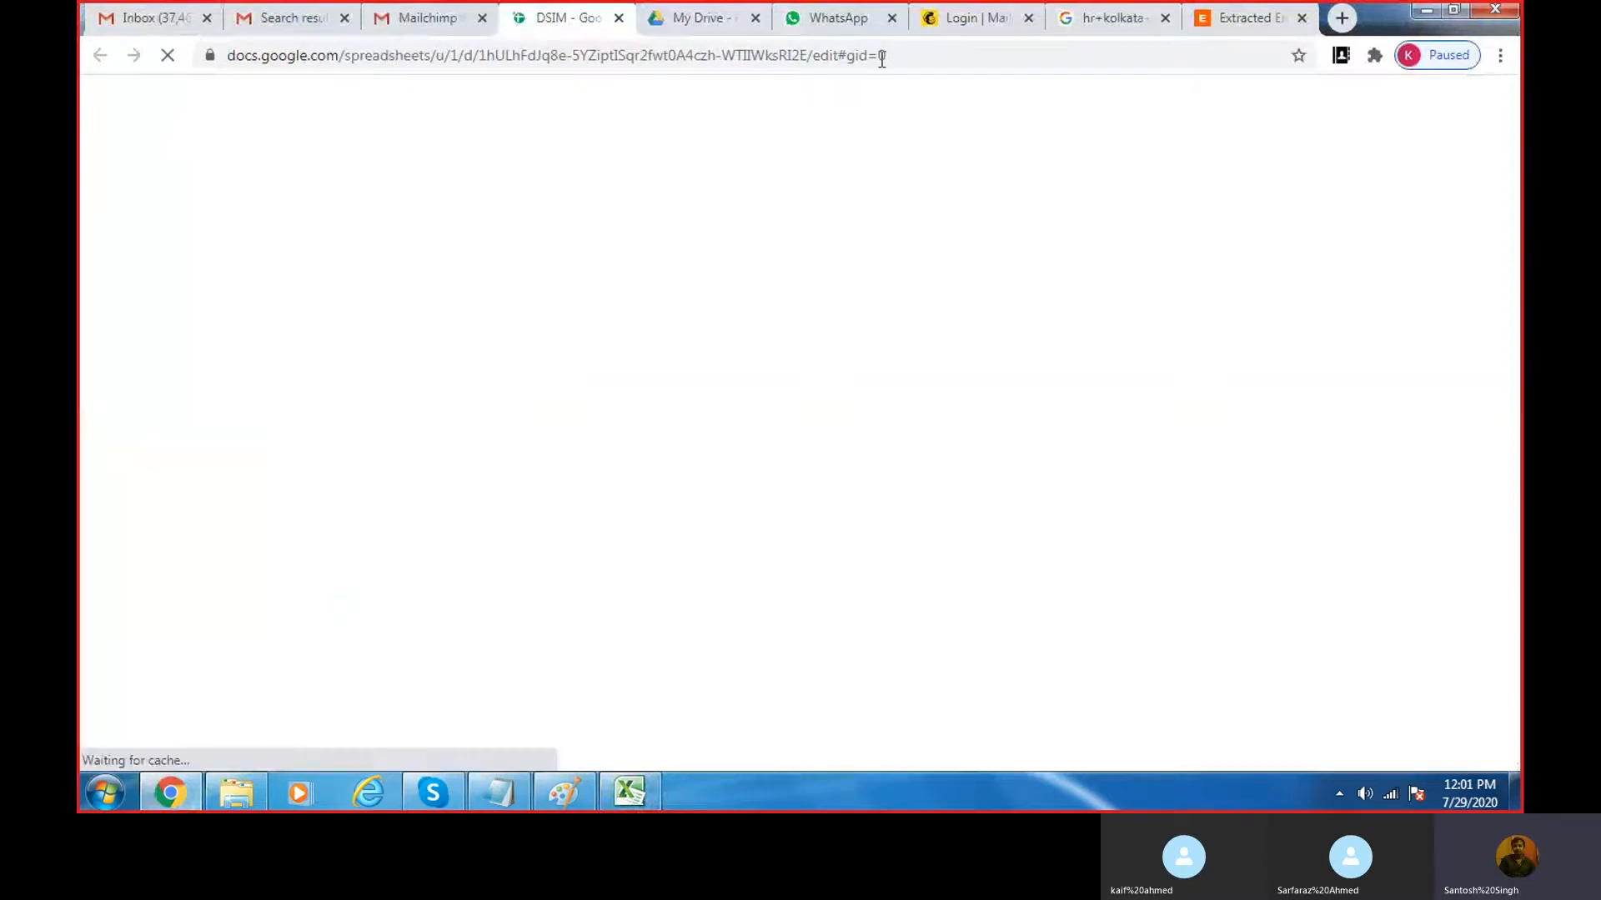
{"action": "left_click", "coordinate": [989, 28]}
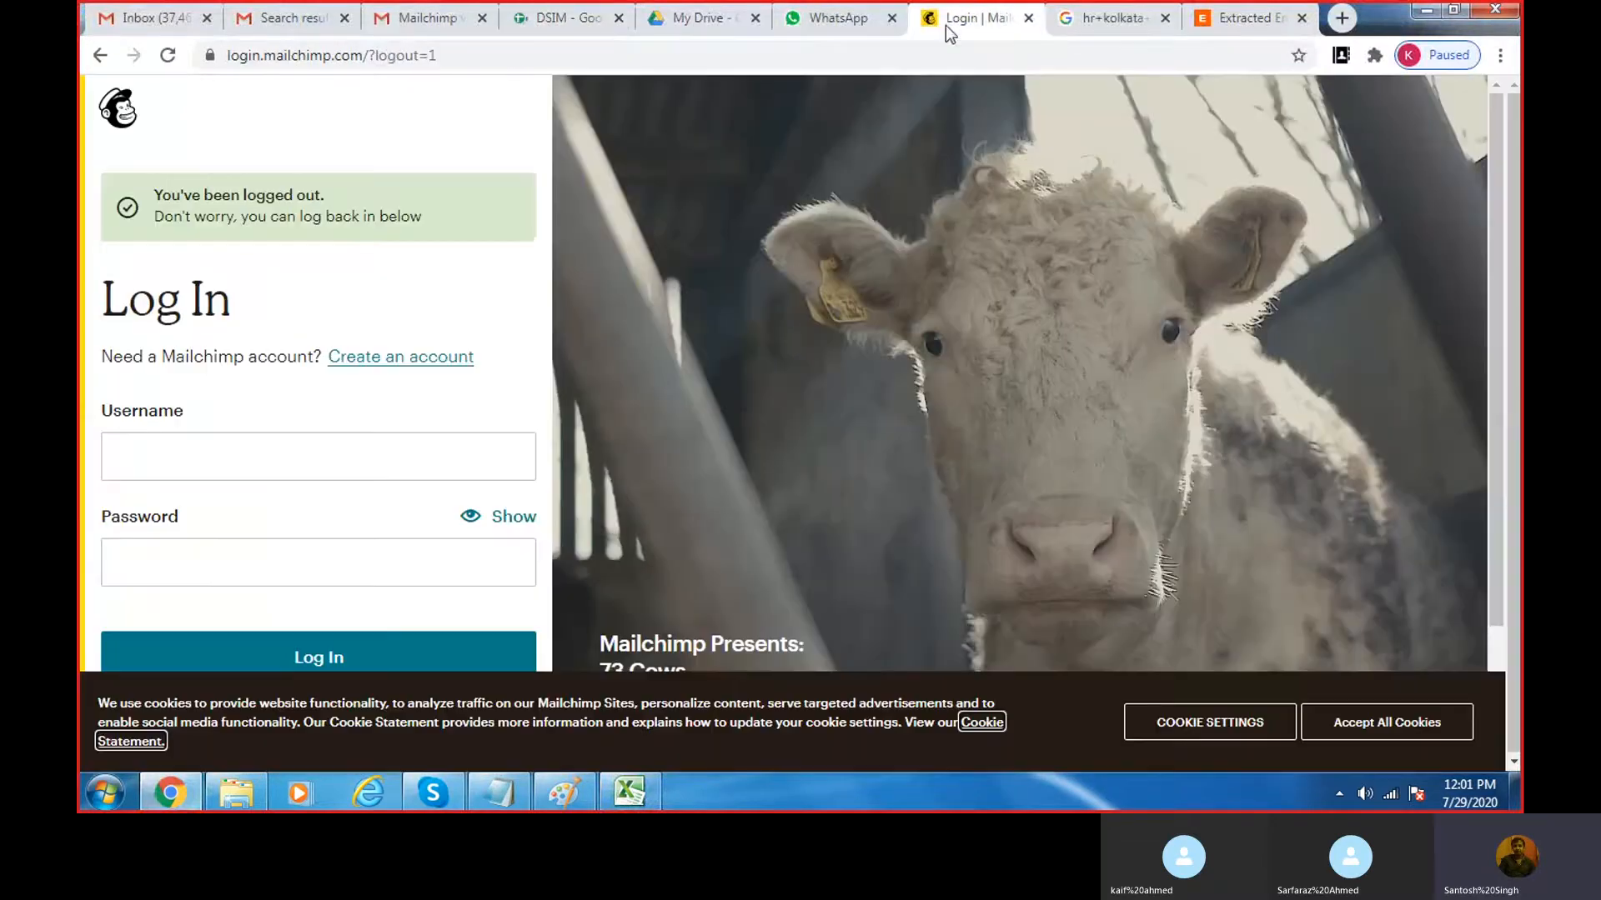
{"action": "left_click", "coordinate": [269, 457]}
{"action": "left_click", "coordinate": [267, 550]}
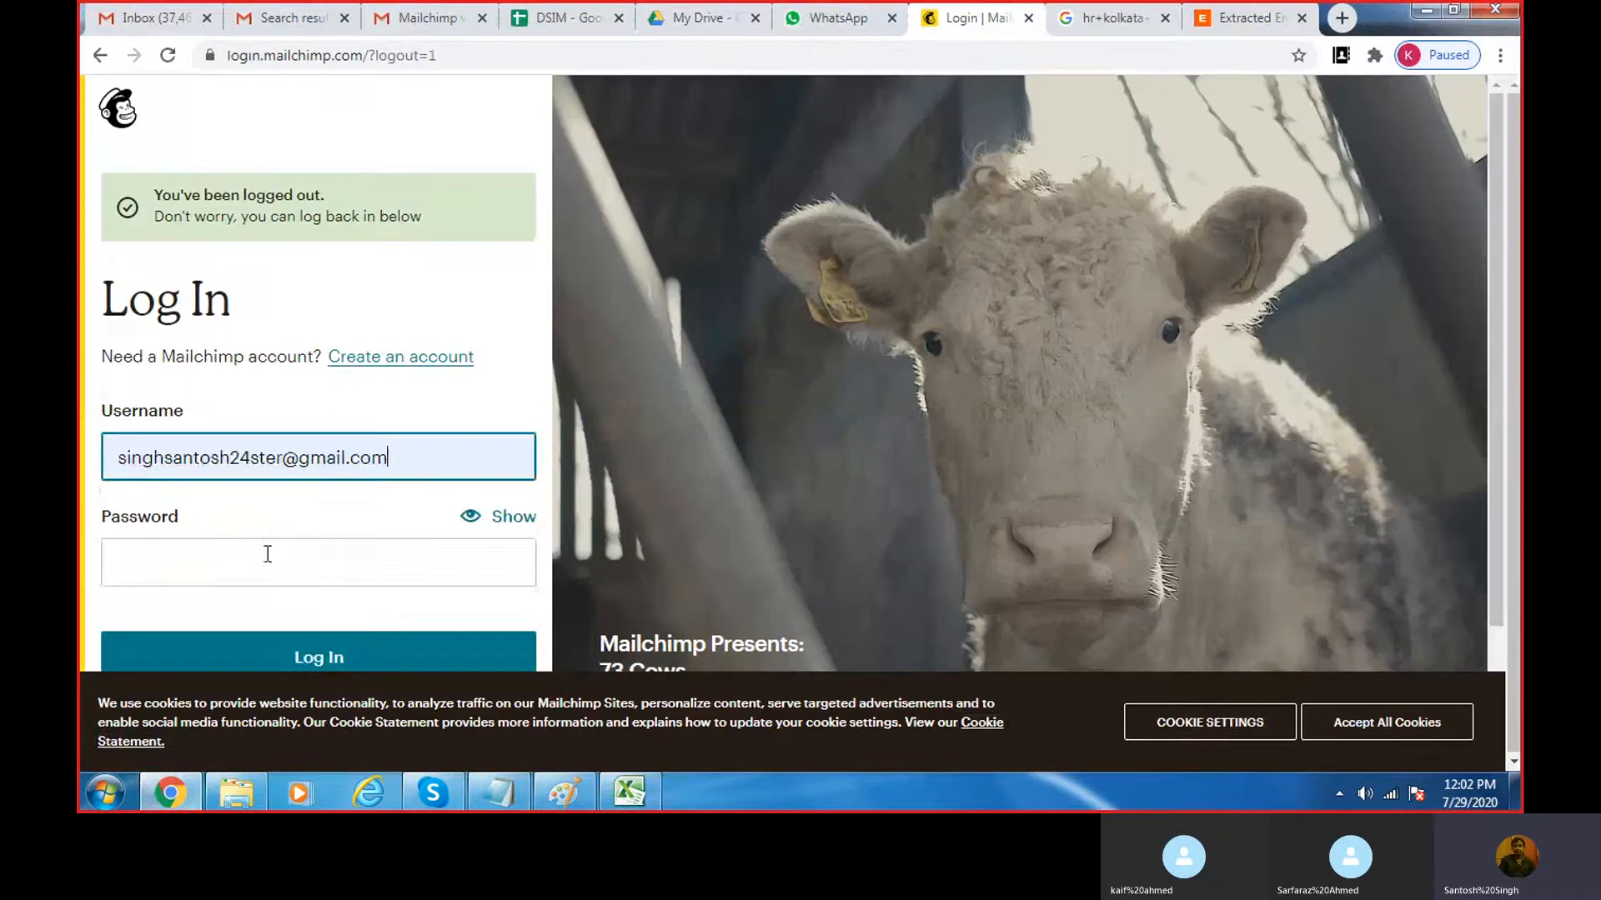
Copy the account password from the DSIM spreadsheet, paste it into the Mailchimp Password field and log in
{"action": "left_click", "coordinate": [577, 17]}
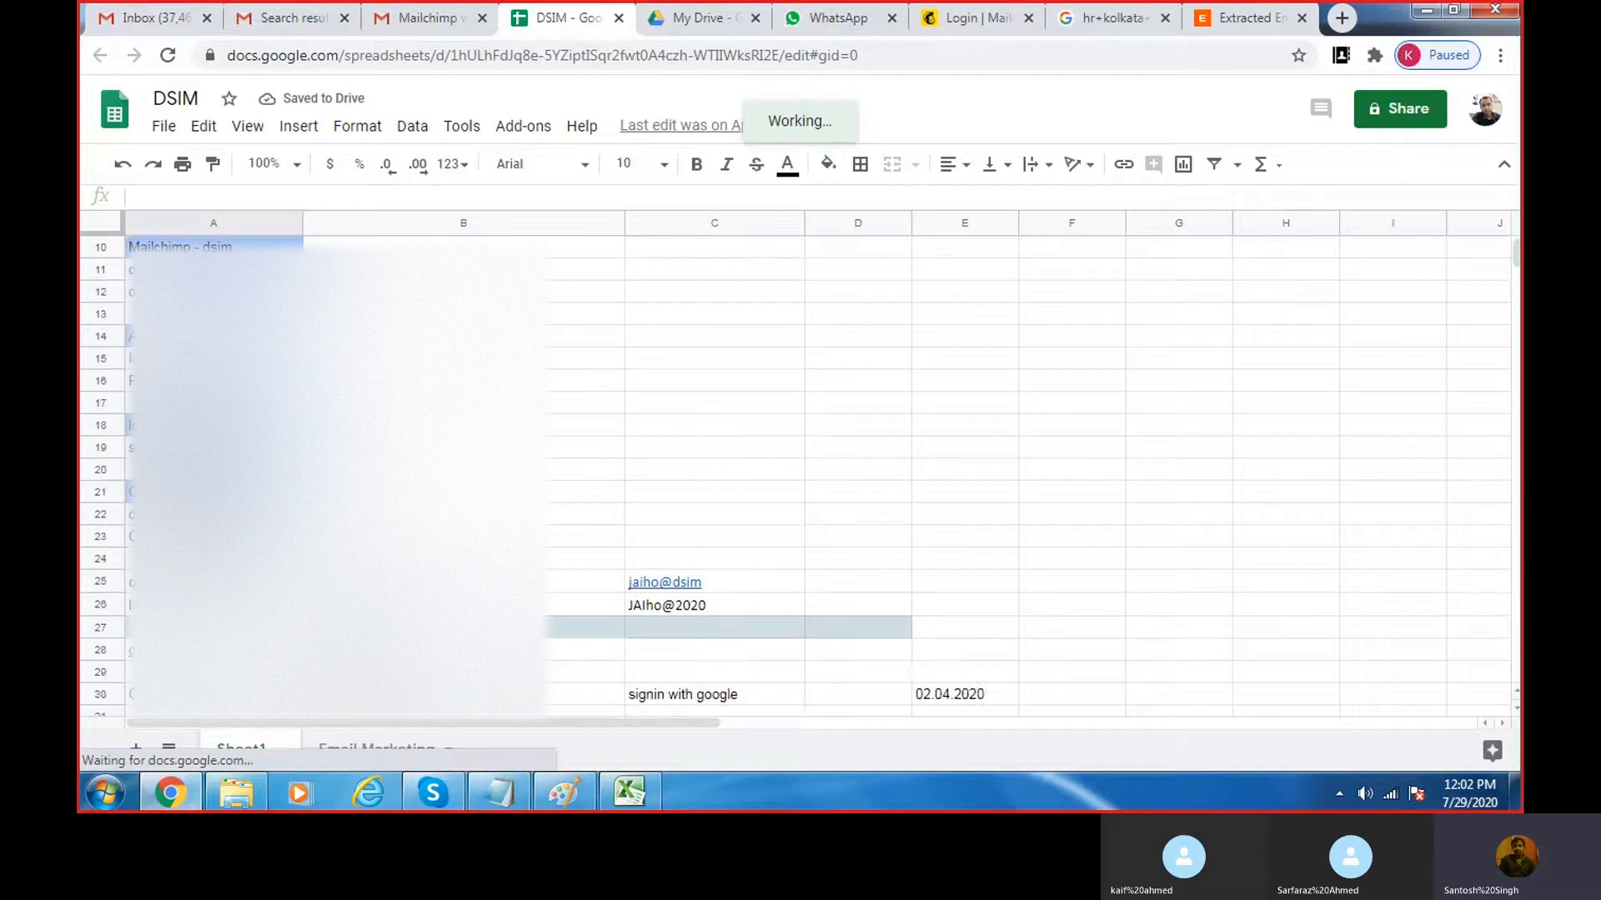
{"action": "scroll", "coordinate": [798, 475], "scroll_direction": "down", "scroll_amount": 2}
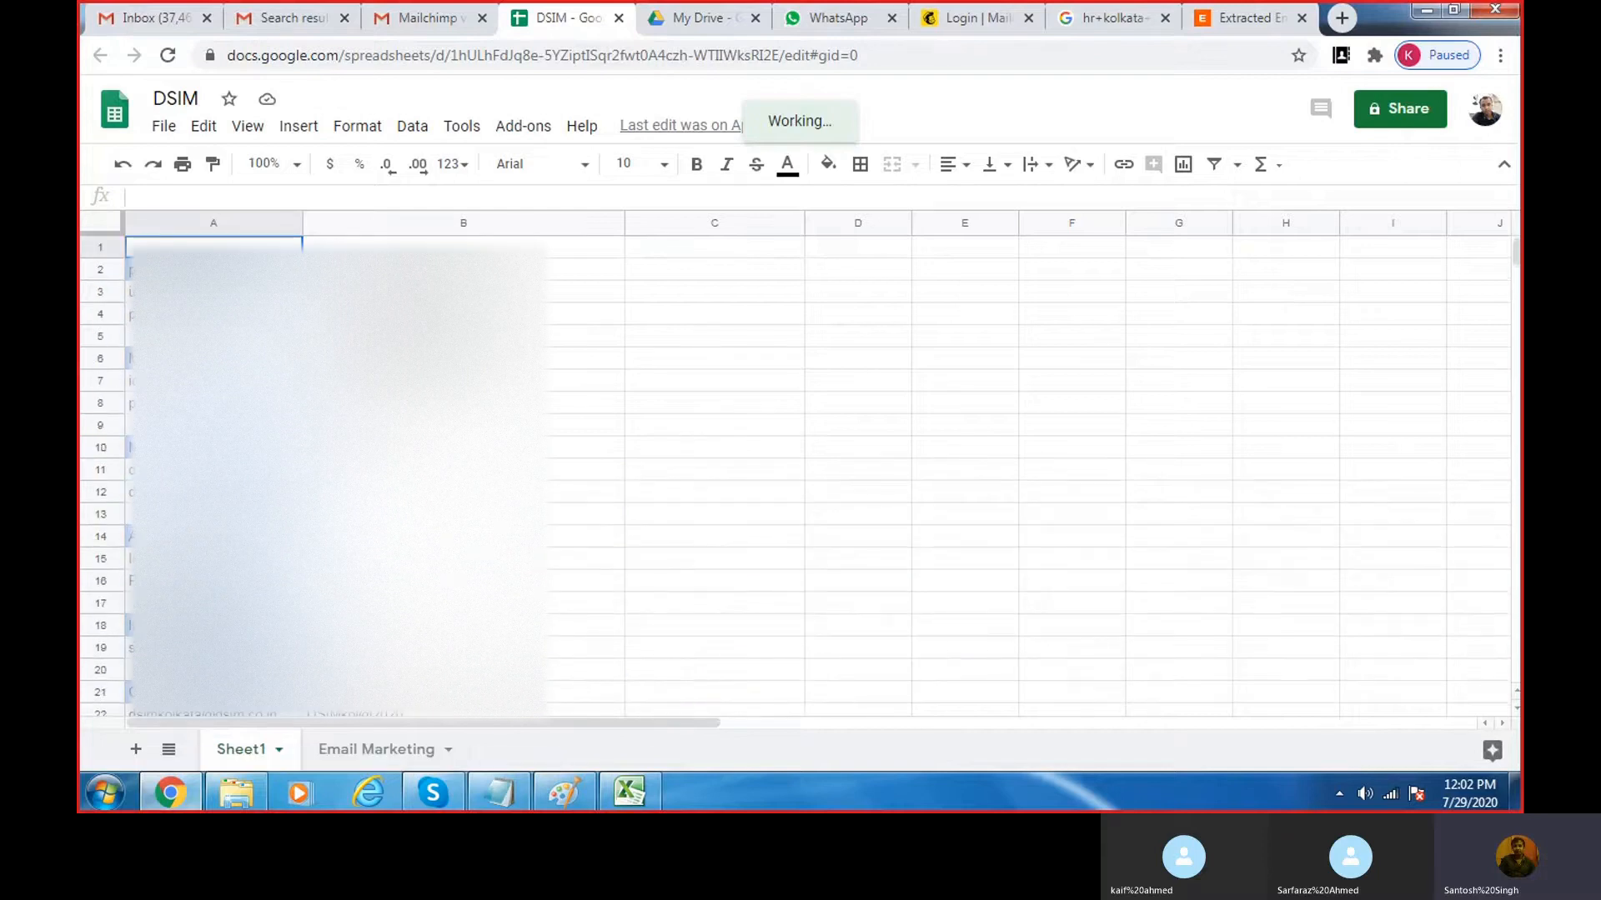
{"action": "left_click", "coordinate": [434, 403]}
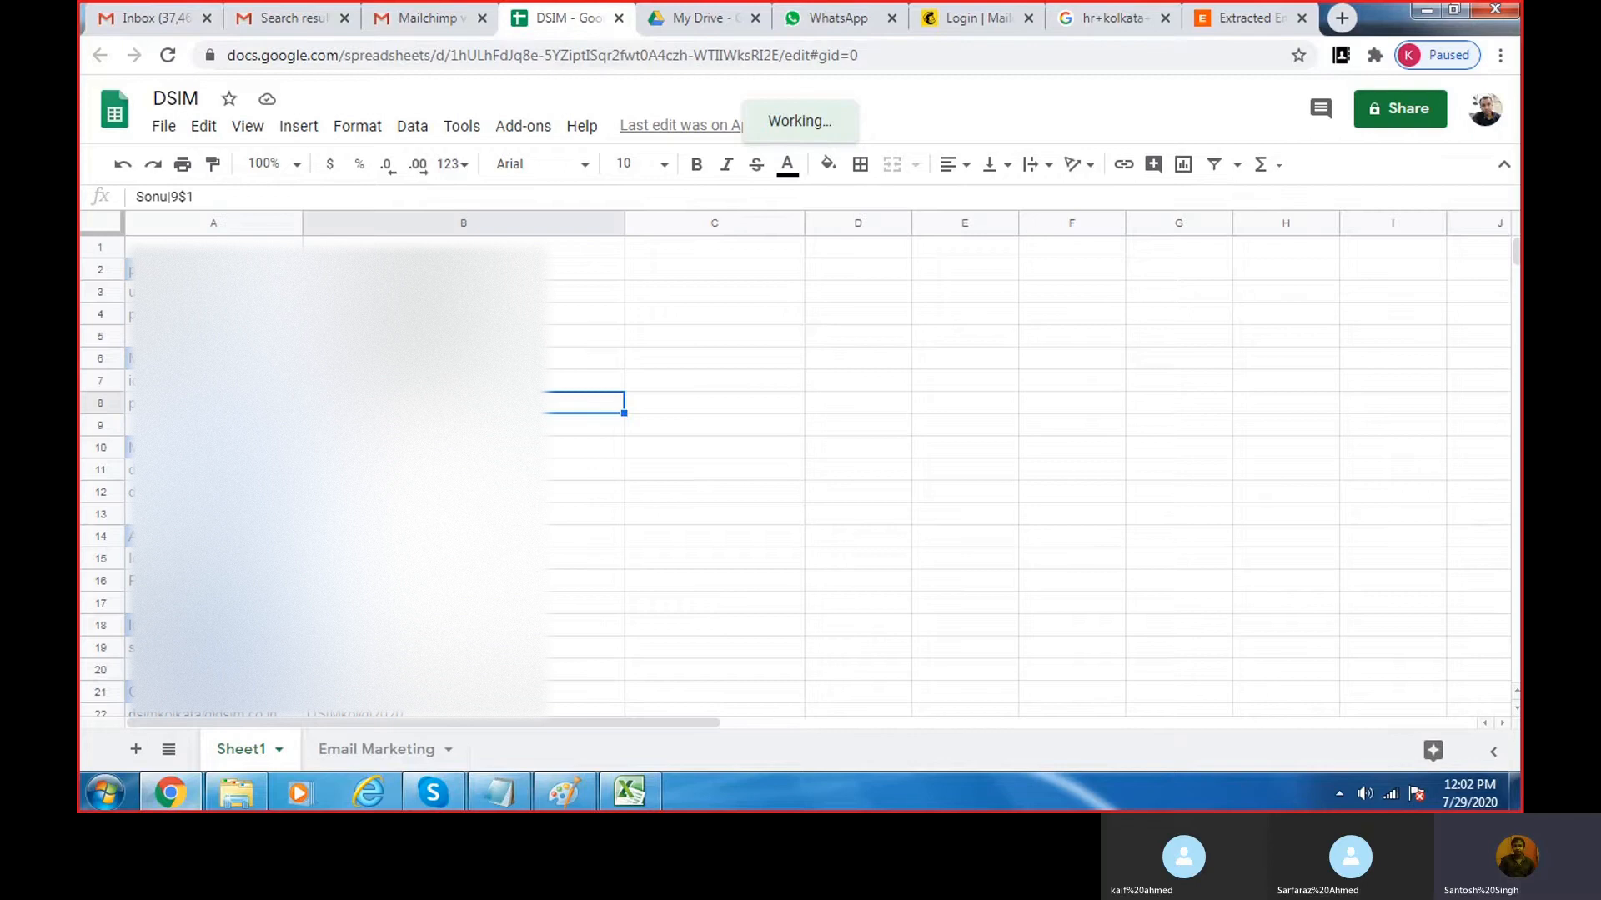
{"action": "left_click", "coordinate": [953, 25]}
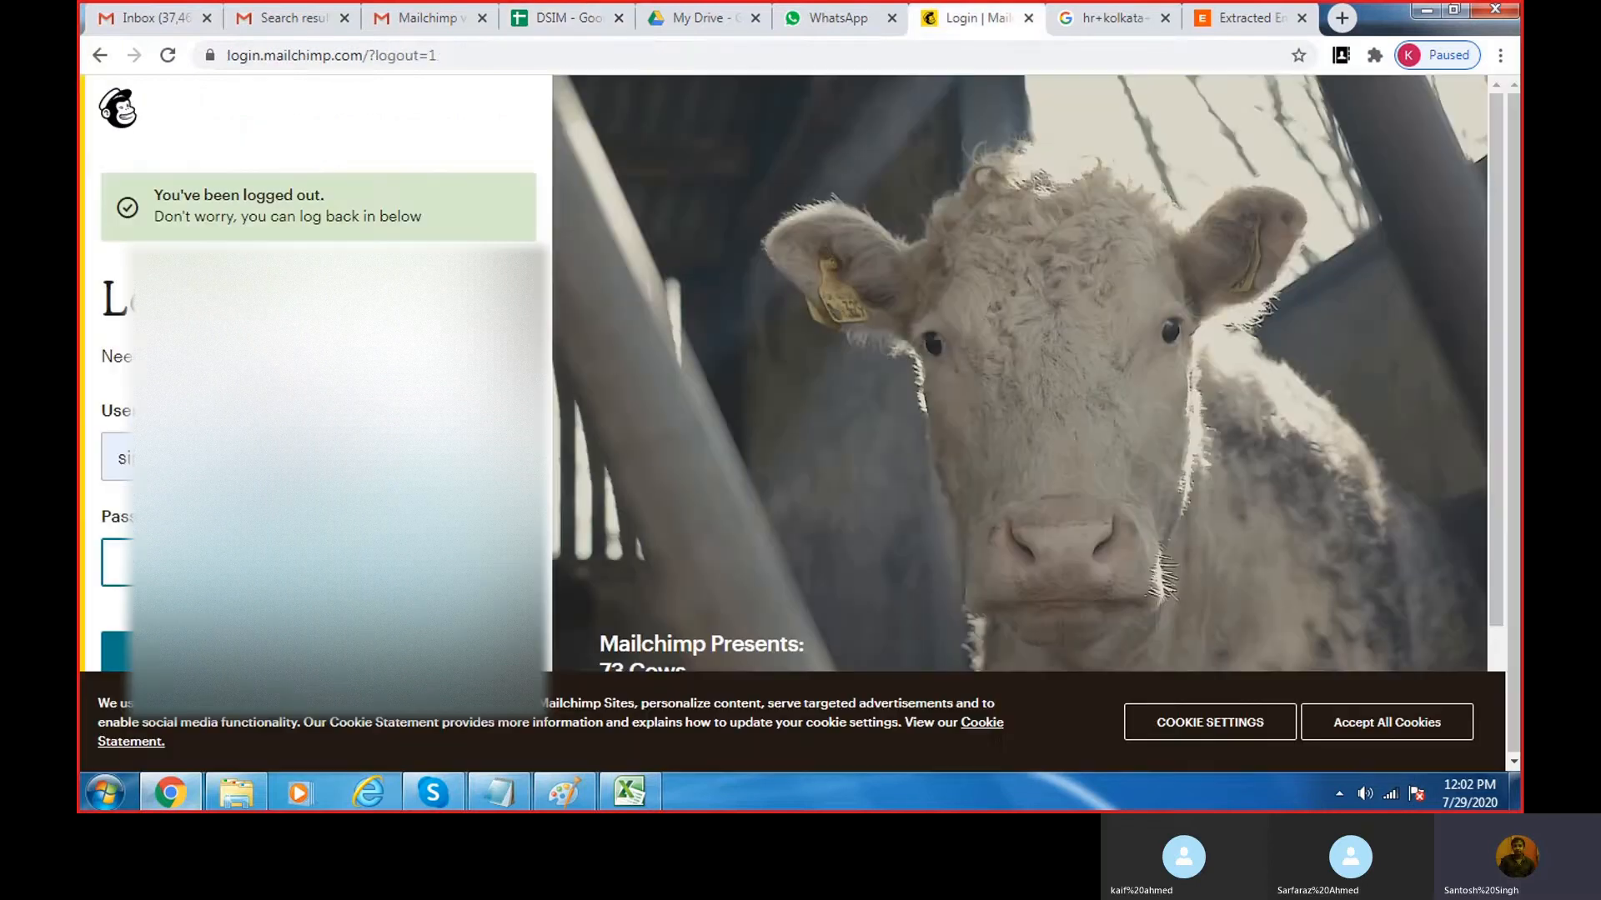
{"action": "key", "text": "ctrl+v"}
{"action": "left_click", "coordinate": [158, 655]}
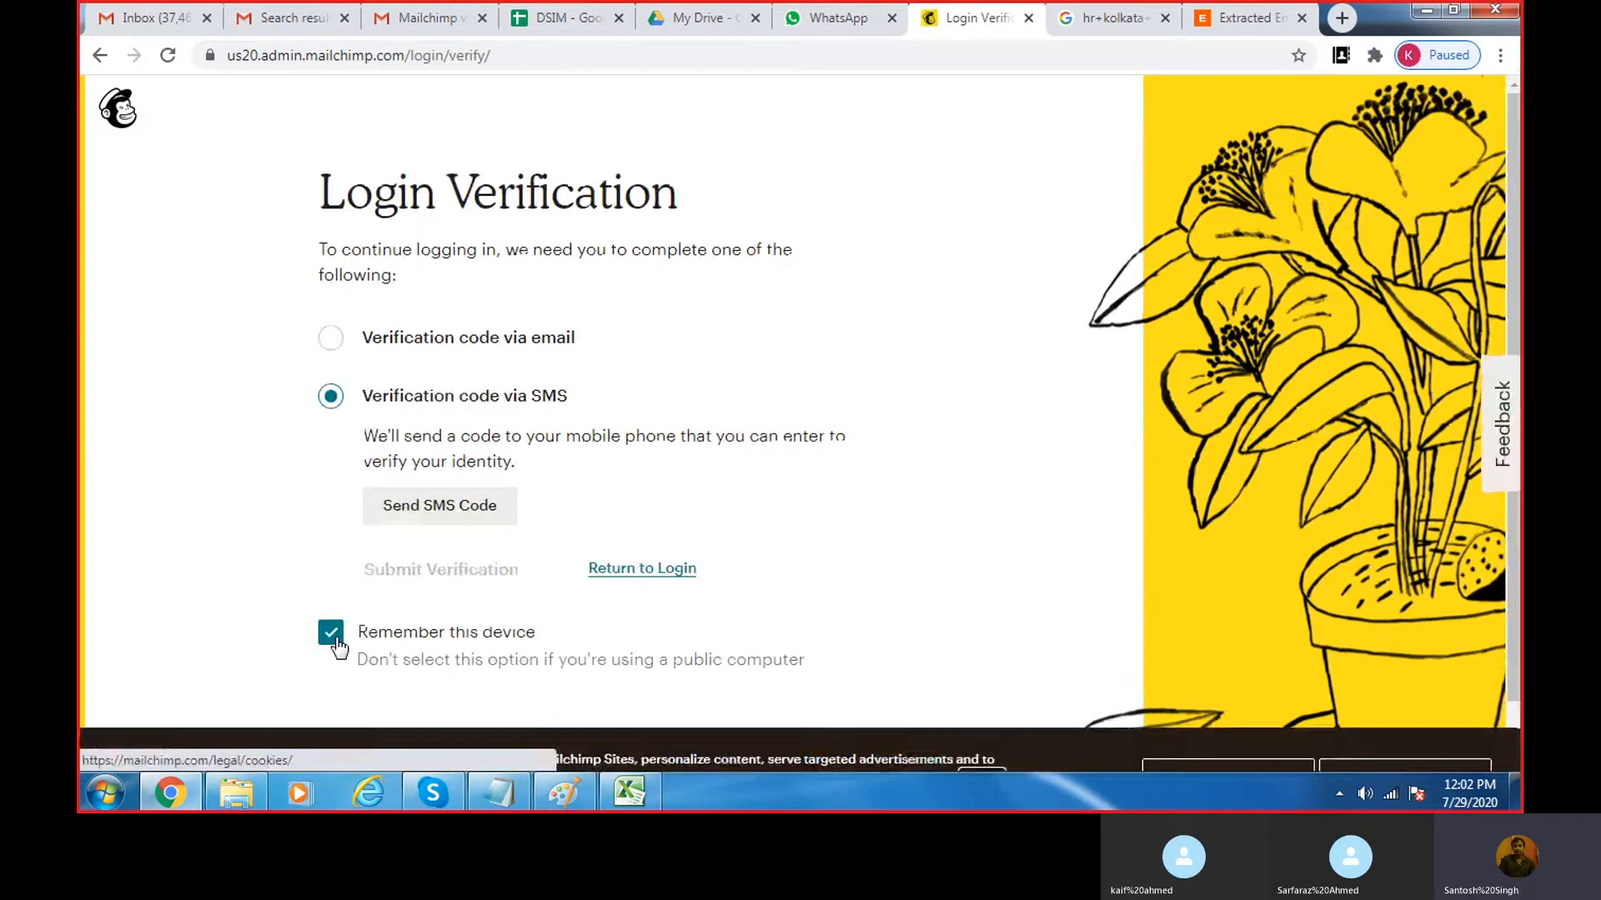
Request a verification code via SMS, enter the received code and submit the verification
{"action": "left_click", "coordinate": [407, 506]}
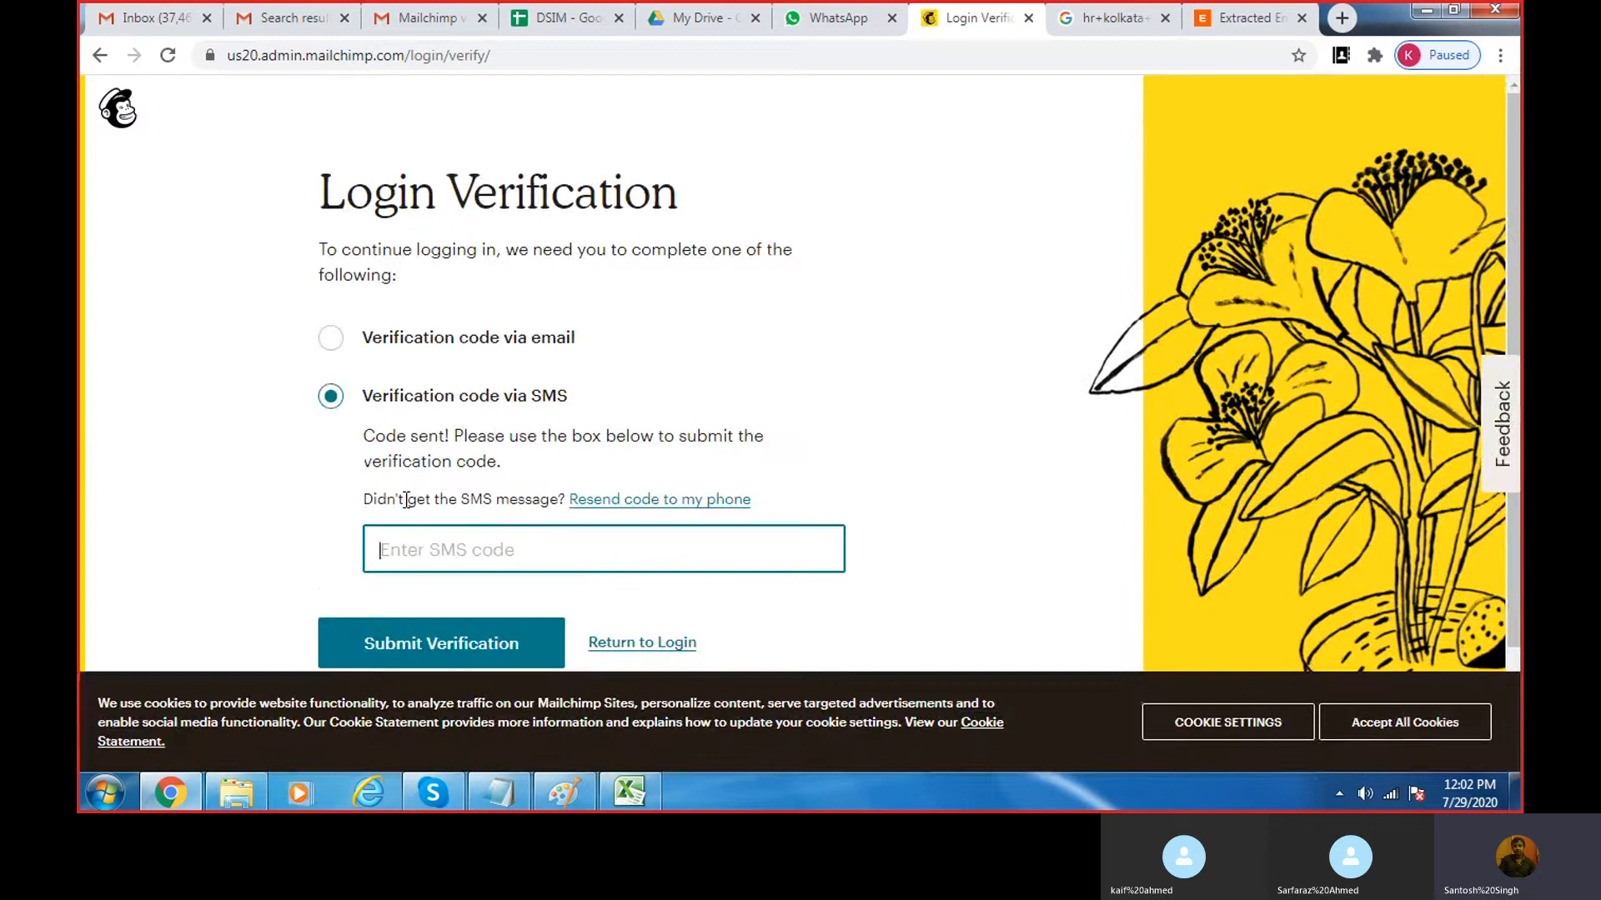
{"action": "scroll", "coordinate": [472, 482], "scroll_direction": "down", "scroll_amount": 1}
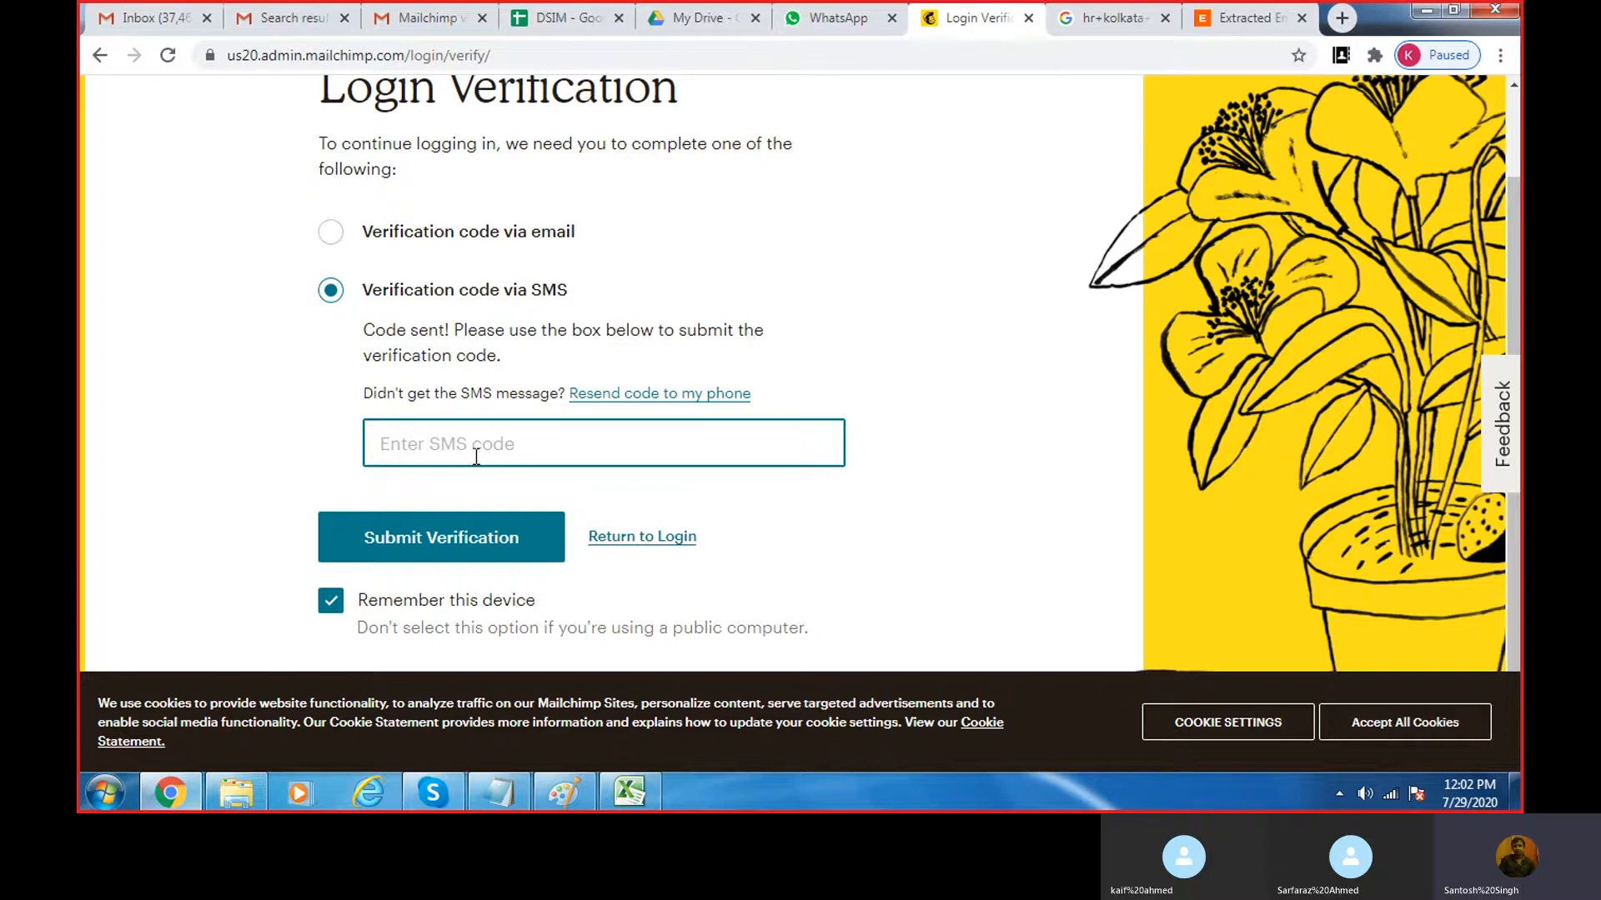
{"action": "left_click", "coordinate": [458, 540]}
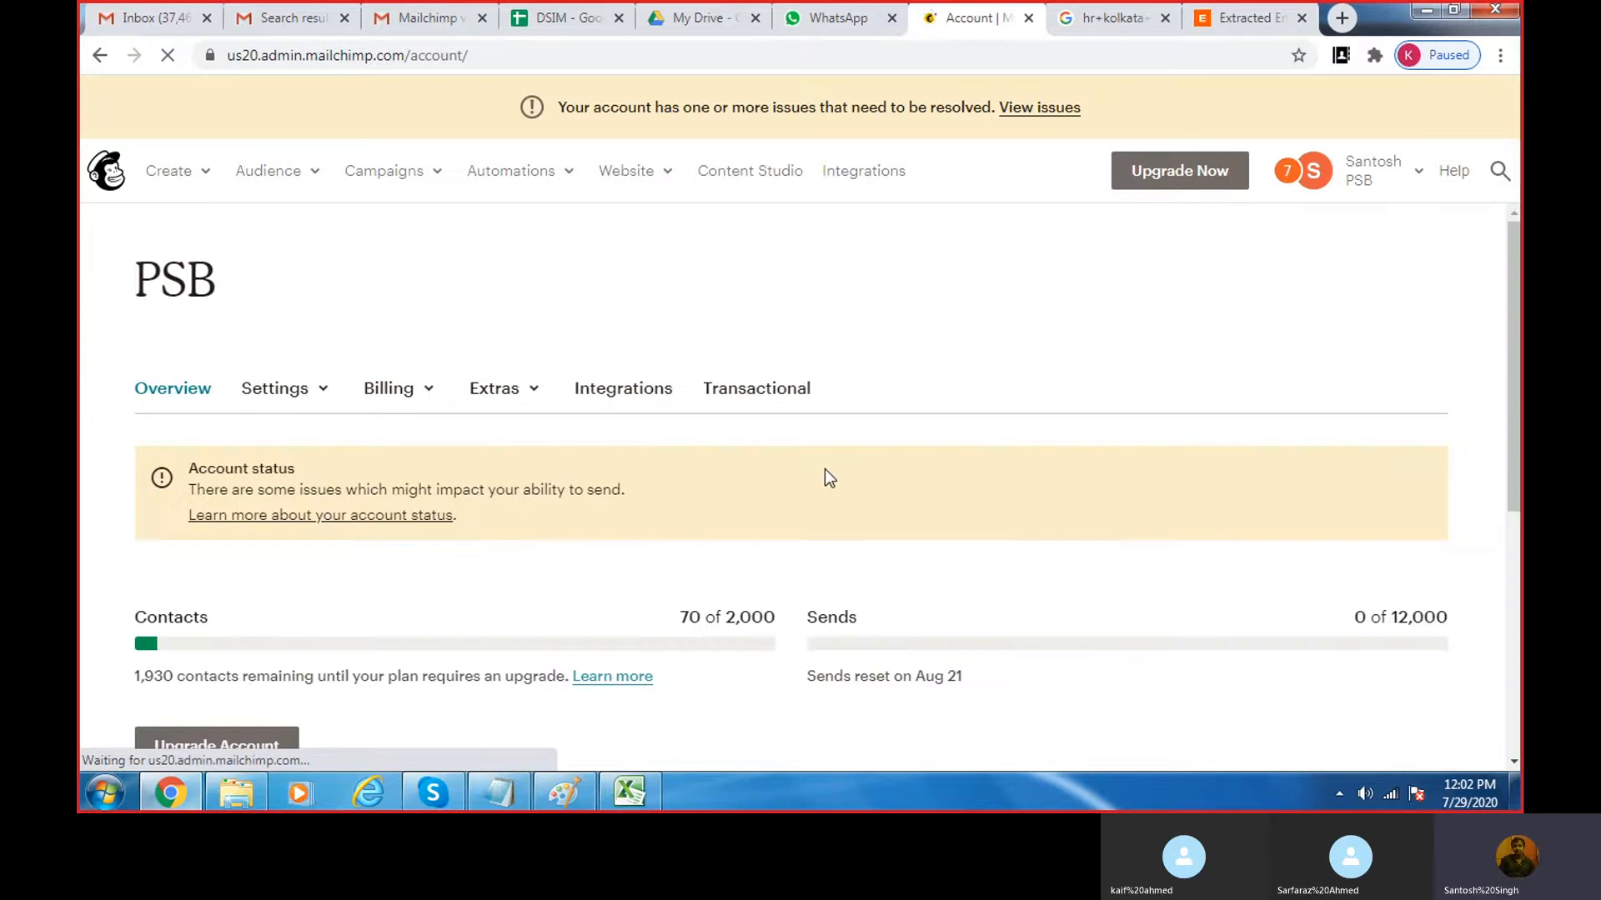
Examine the account overview with its usage and account issues, and check the email marketing notes in Paint
{"action": "scroll", "coordinate": [827, 471], "scroll_direction": "down", "scroll_amount": 2}
{"action": "scroll", "coordinate": [751, 552], "scroll_direction": "down", "scroll_amount": 1}
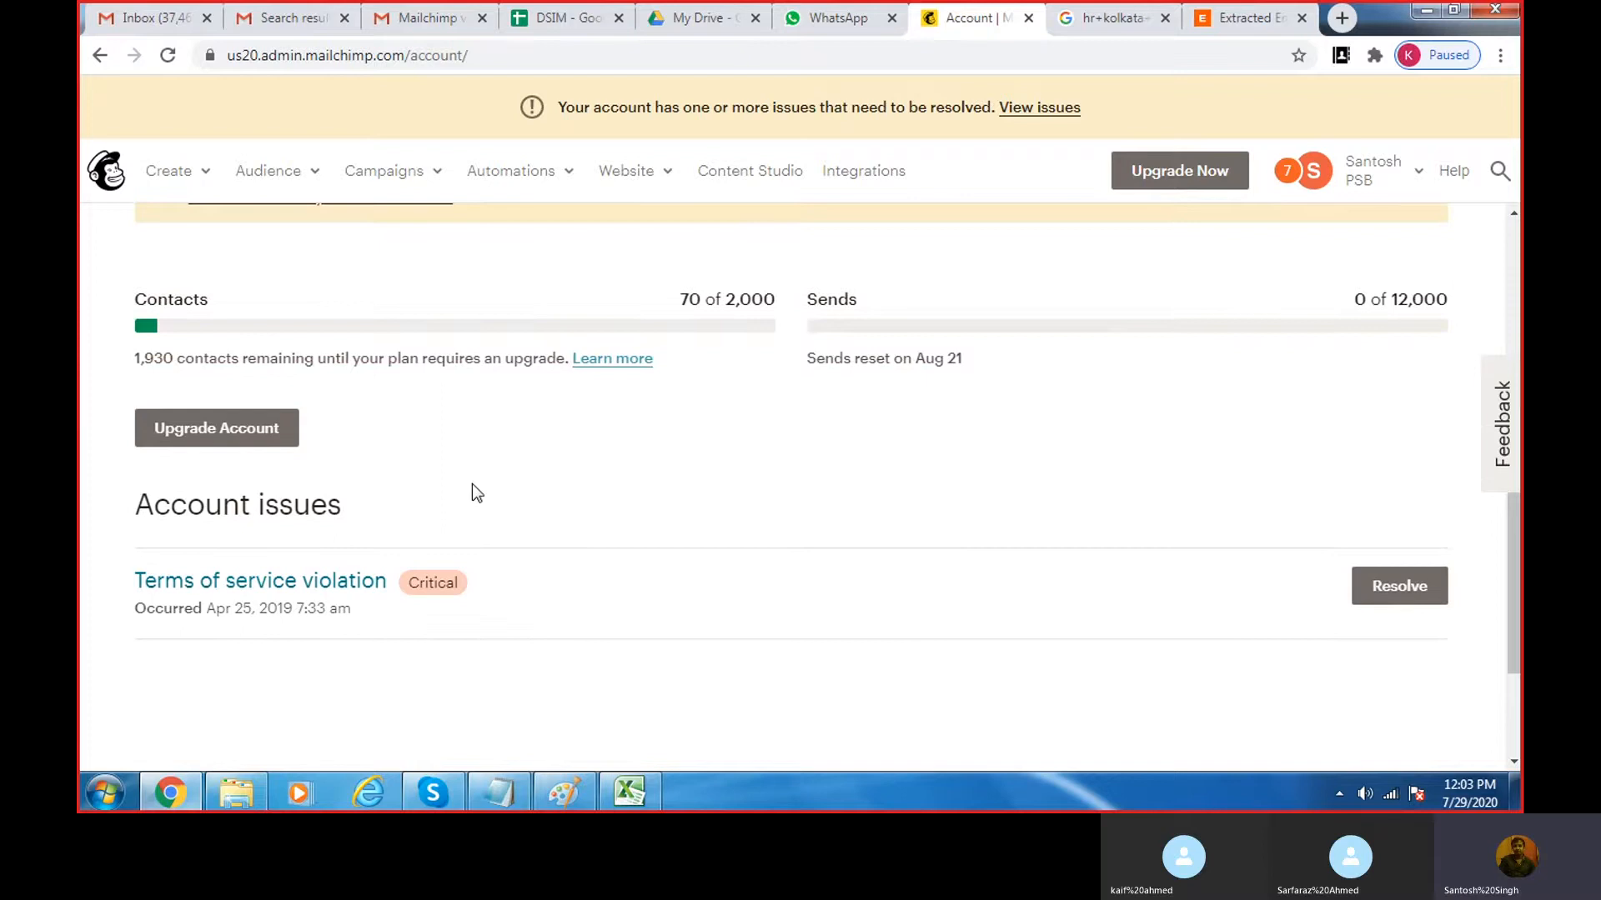
{"action": "scroll", "coordinate": [472, 484], "scroll_direction": "up", "scroll_amount": 4}
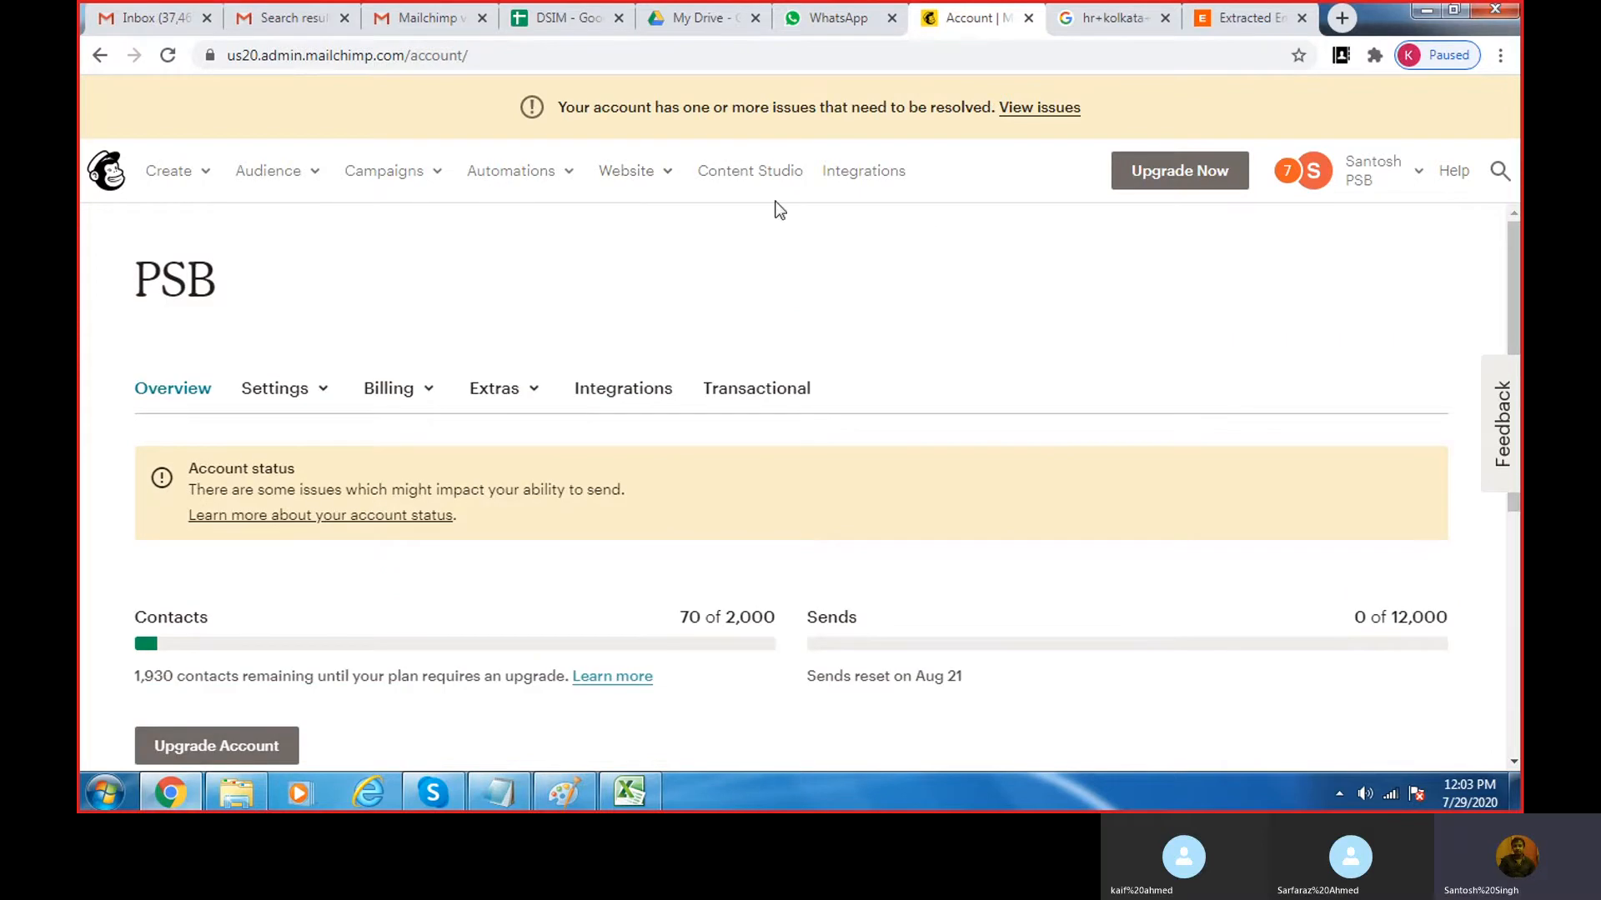
{"action": "left_click", "coordinate": [613, 793]}
{"action": "left_click", "coordinate": [613, 793]}
{"action": "left_click", "coordinate": [565, 792]}
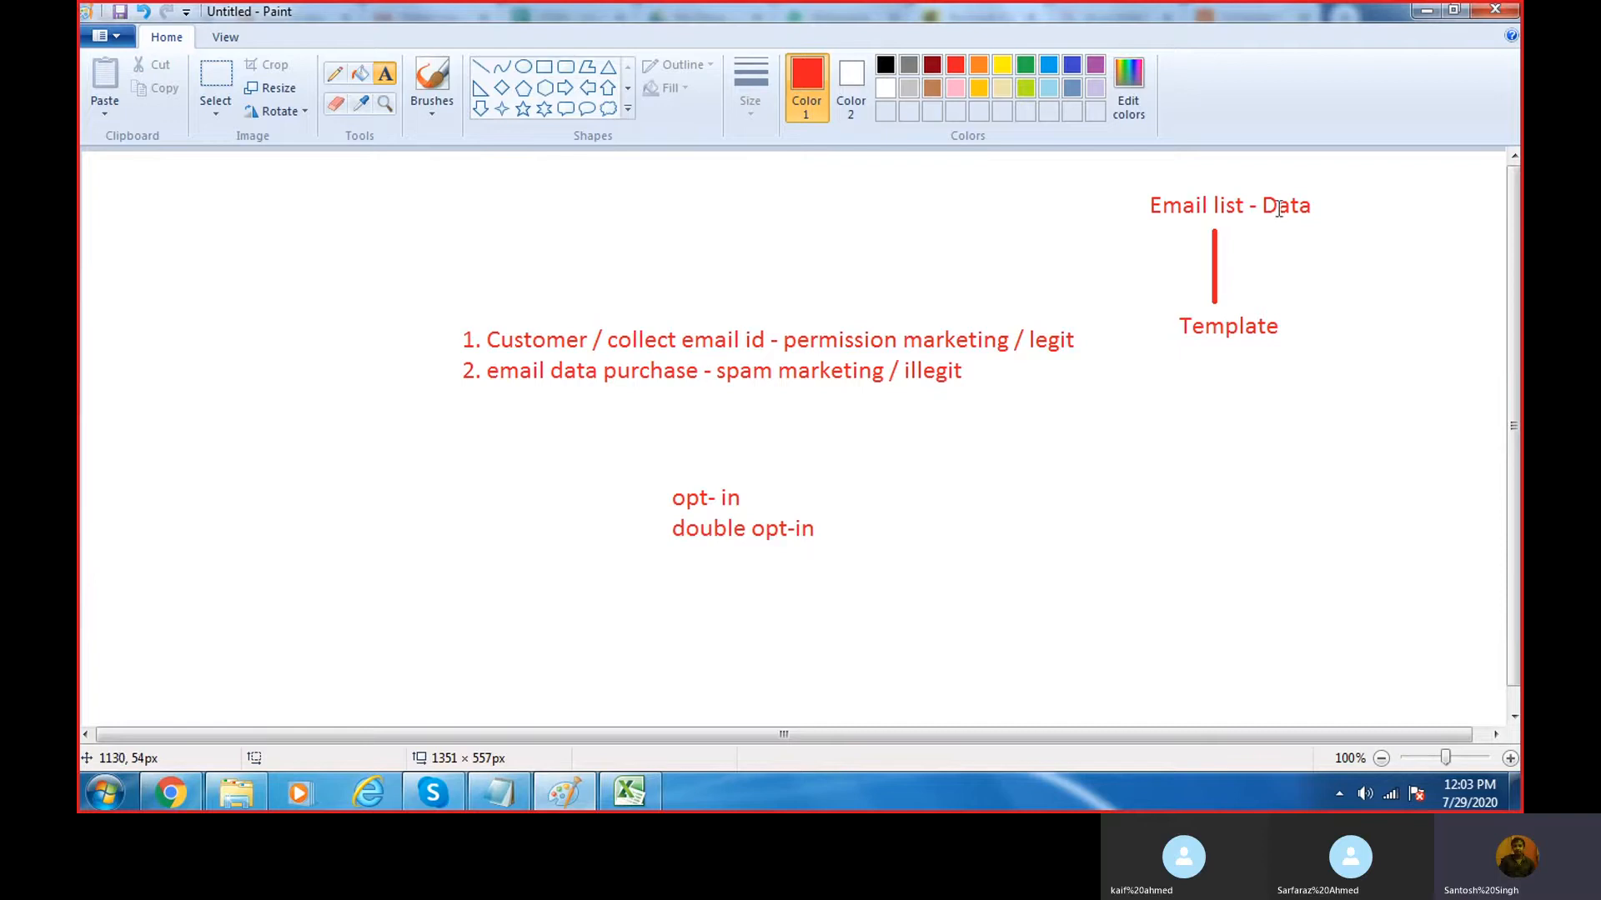
{"action": "left_click", "coordinate": [1432, 12]}
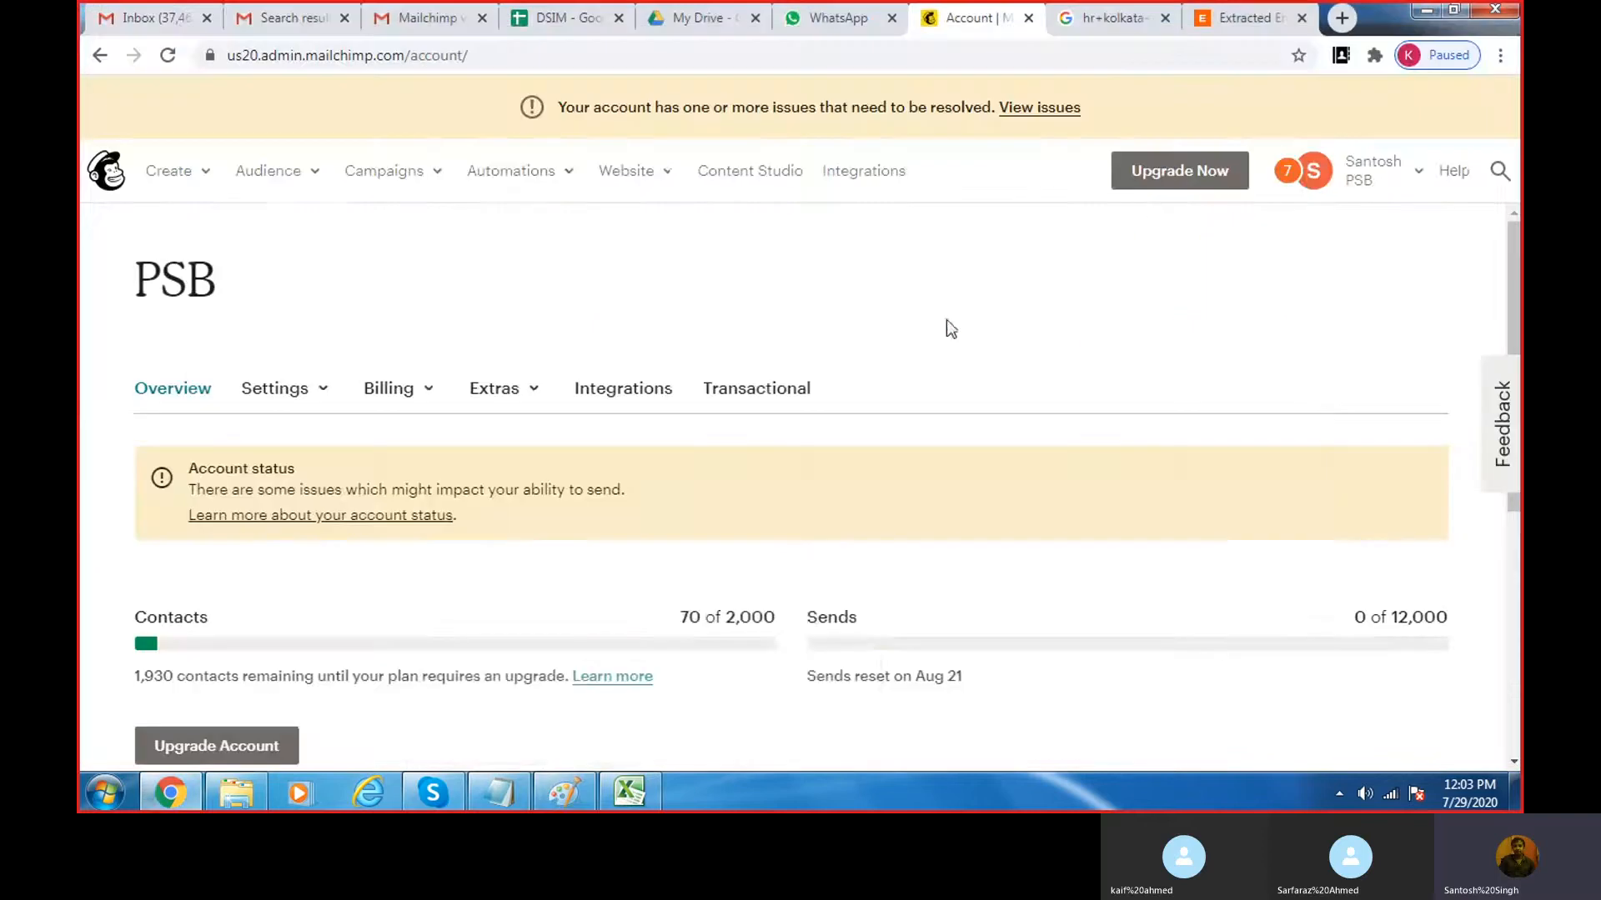
Open the Audience dashboard and review the HR audience's recent growth, contact sources and tags
{"action": "left_click", "coordinate": [315, 185]}
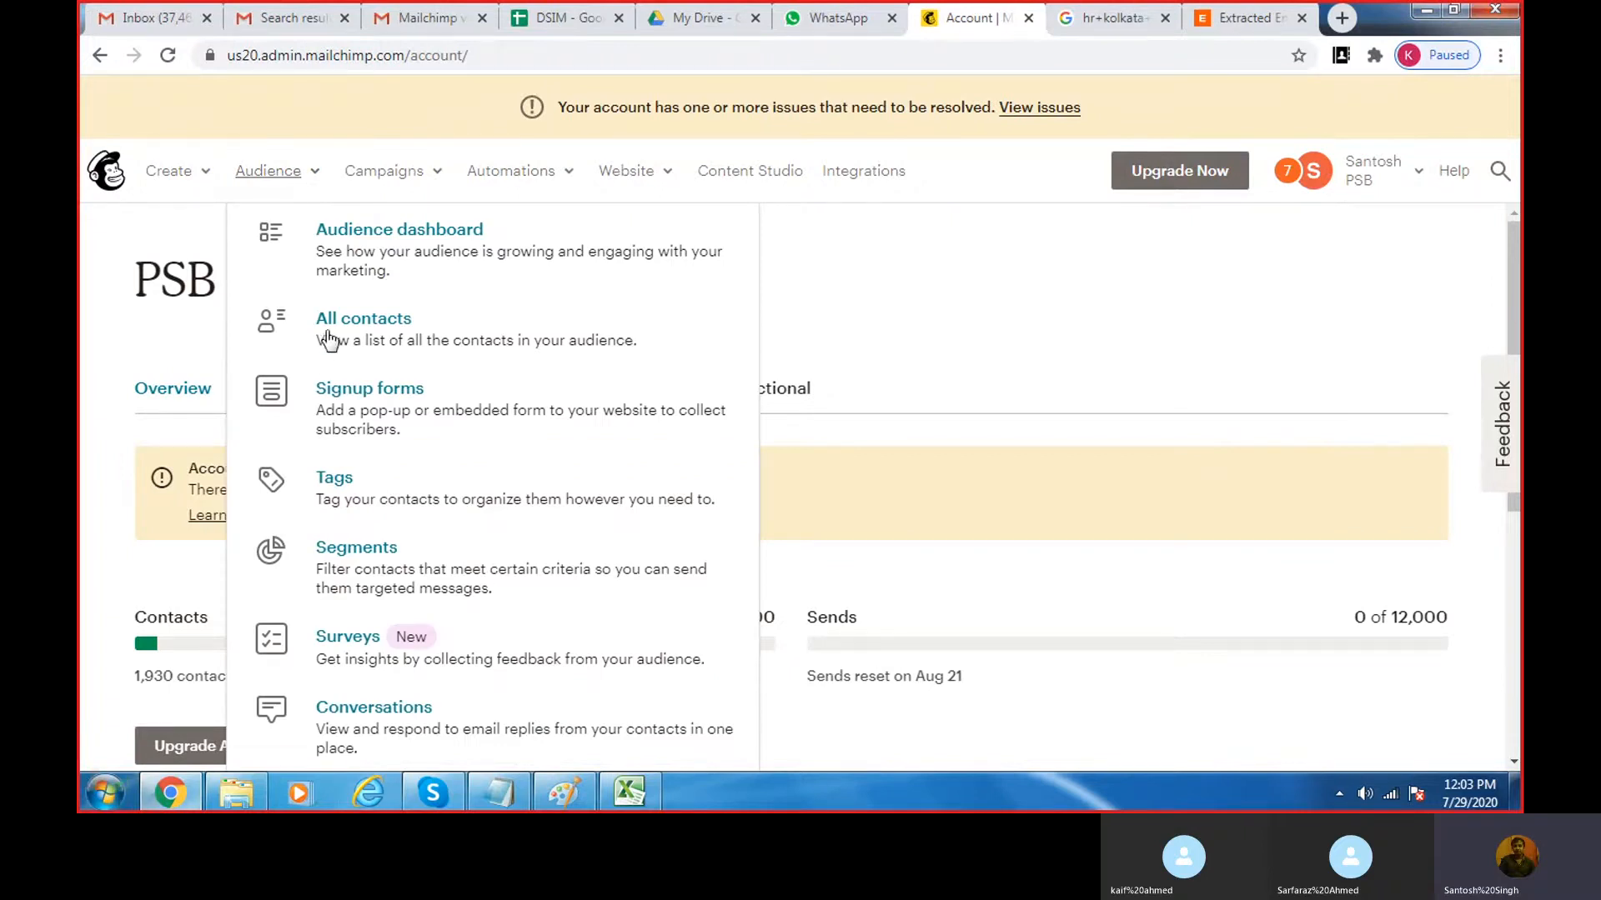
{"action": "left_click", "coordinate": [275, 181]}
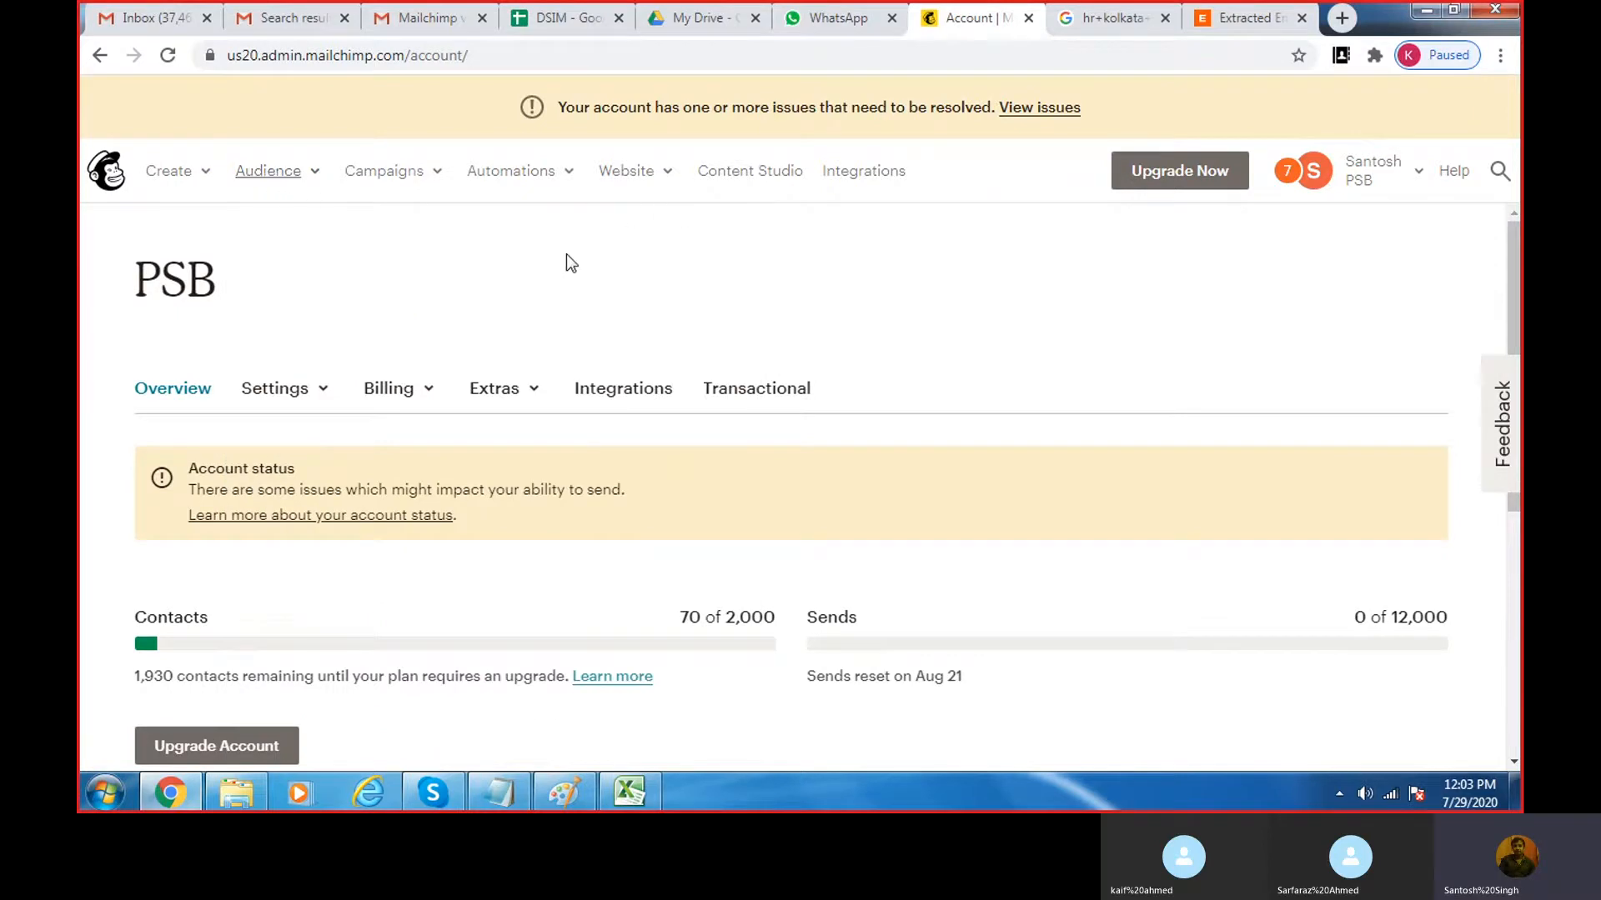
{"action": "scroll", "coordinate": [424, 503], "scroll_direction": "down", "scroll_amount": 2}
{"action": "scroll", "coordinate": [548, 552], "scroll_direction": "down", "scroll_amount": 3}
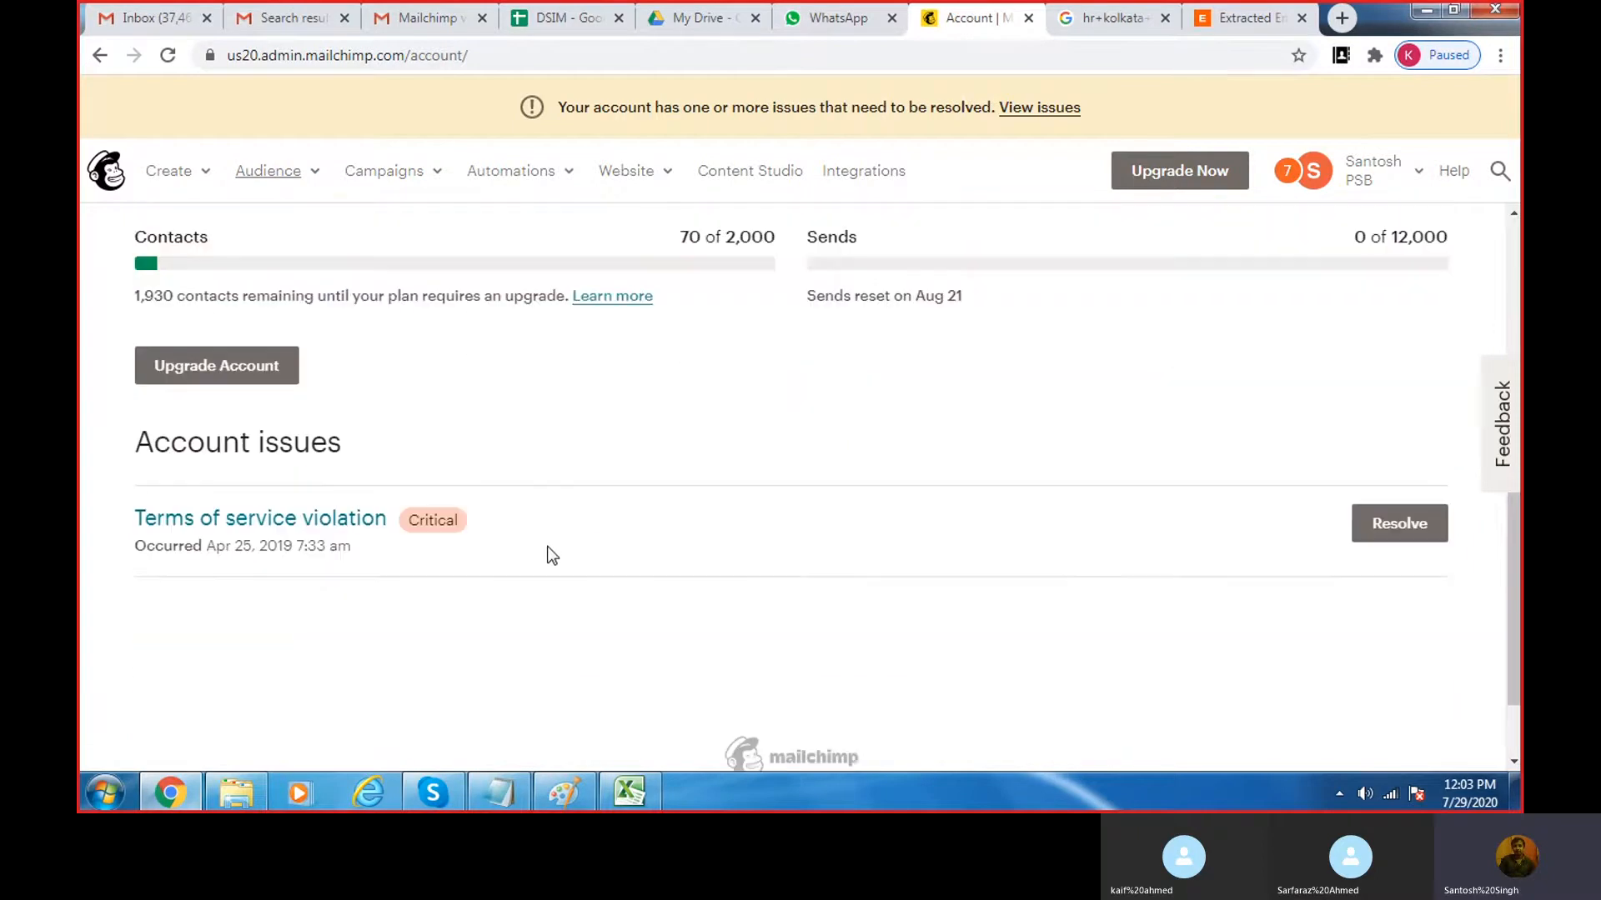
{"action": "scroll", "coordinate": [550, 554], "scroll_direction": "up", "scroll_amount": 5}
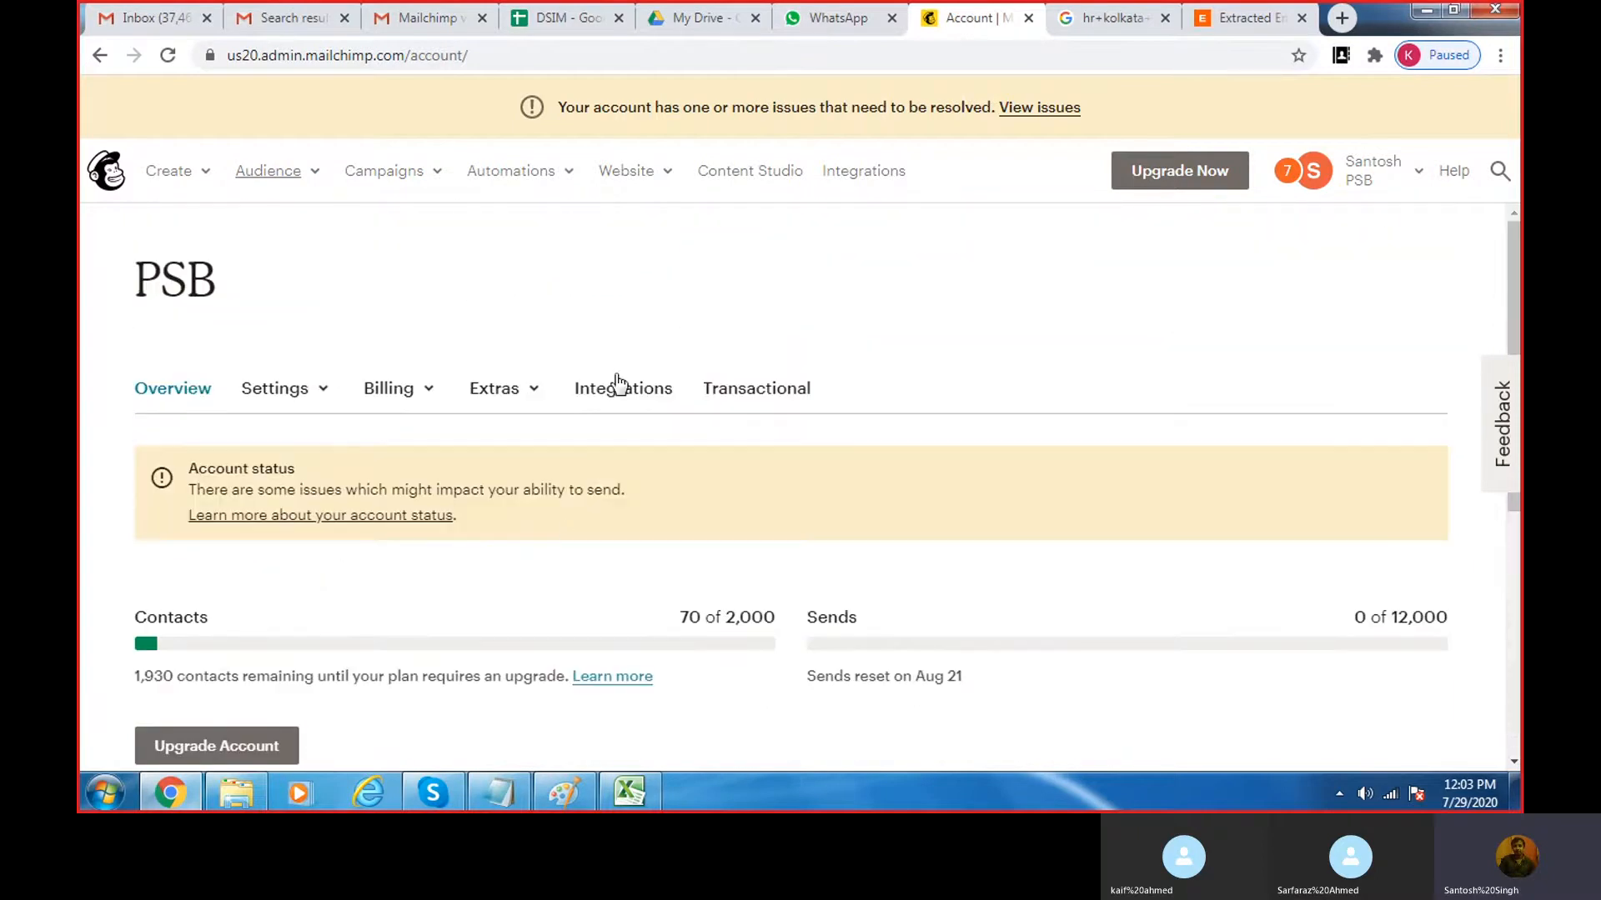
{"action": "left_click", "coordinate": [323, 177]}
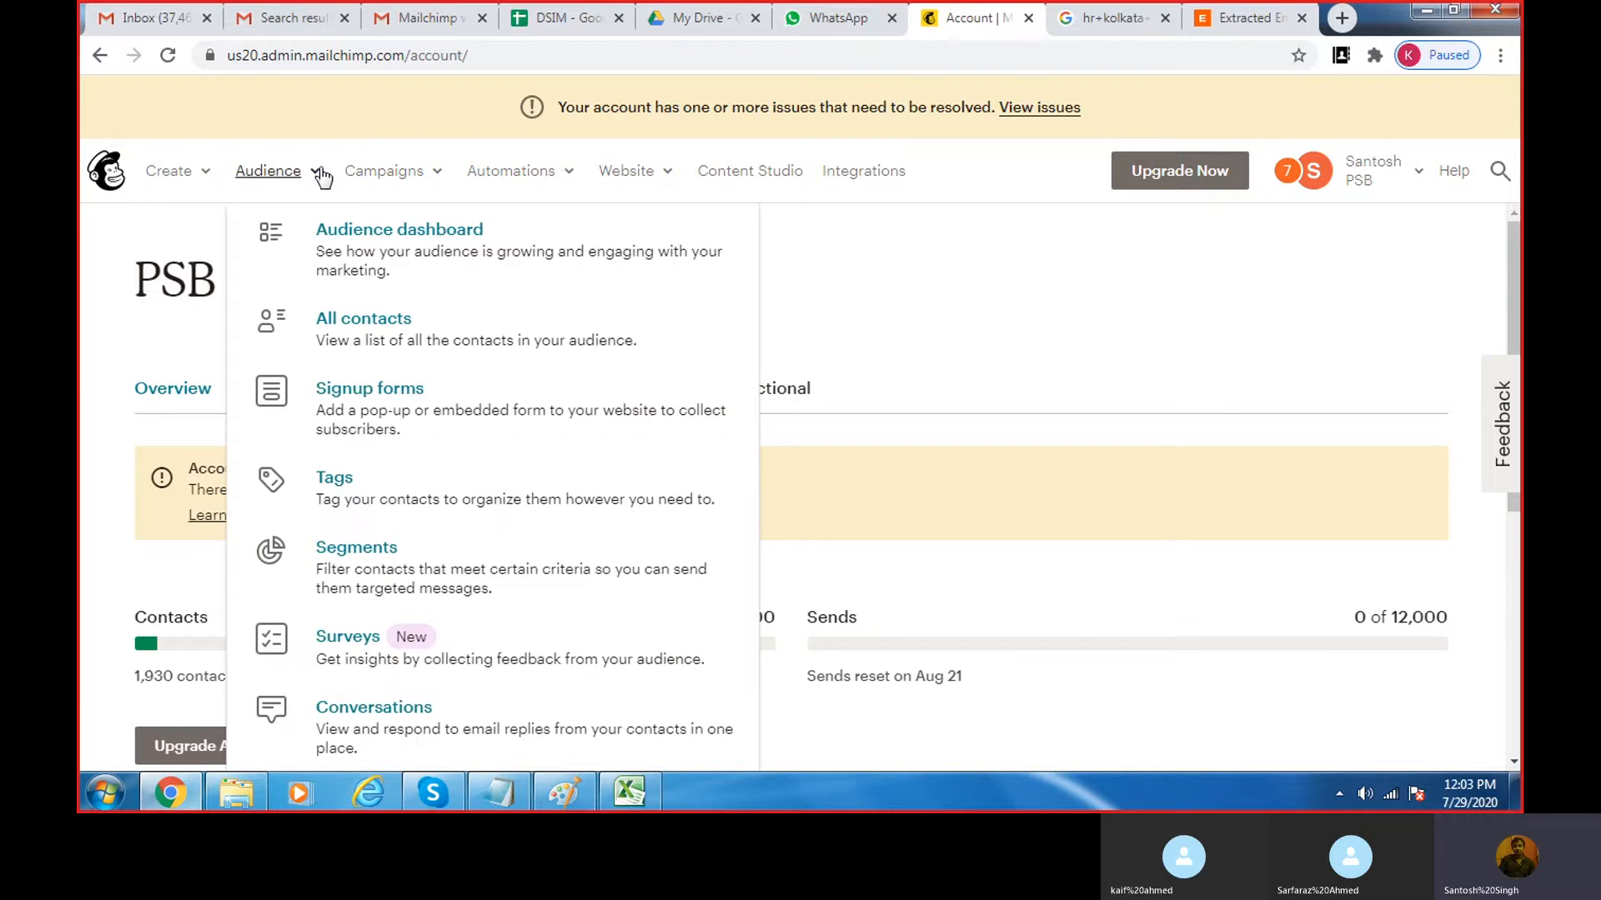
{"action": "left_click", "coordinate": [478, 248]}
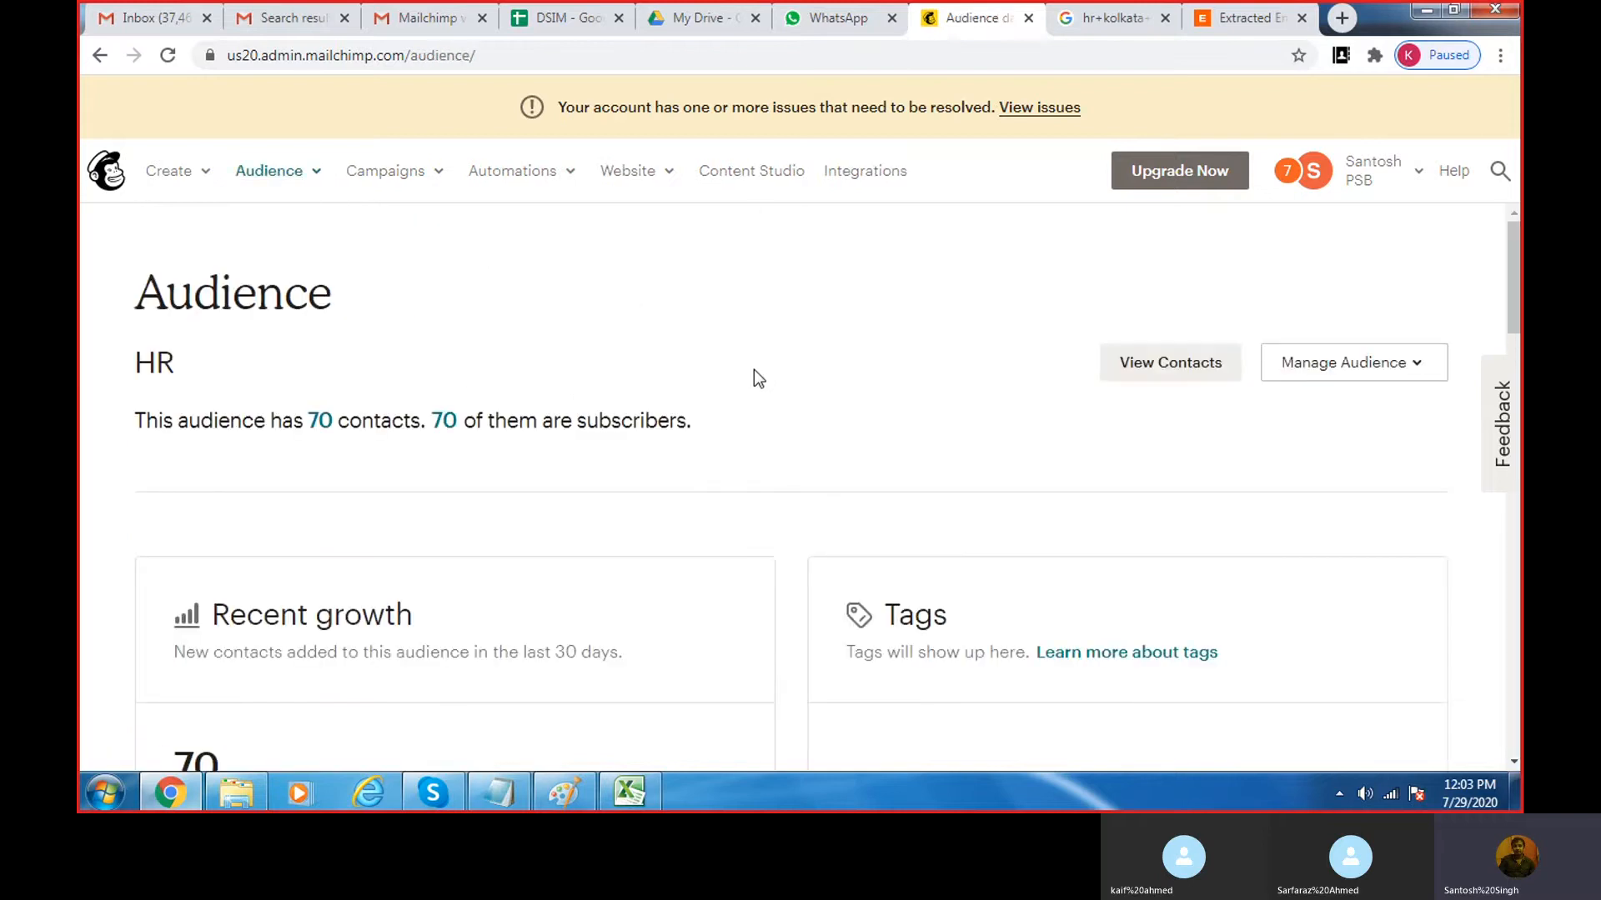
{"action": "scroll", "coordinate": [752, 375], "scroll_direction": "down", "scroll_amount": 4}
{"action": "scroll", "coordinate": [748, 390], "scroll_direction": "up", "scroll_amount": 4}
{"action": "scroll", "coordinate": [734, 400], "scroll_direction": "down", "scroll_amount": 5}
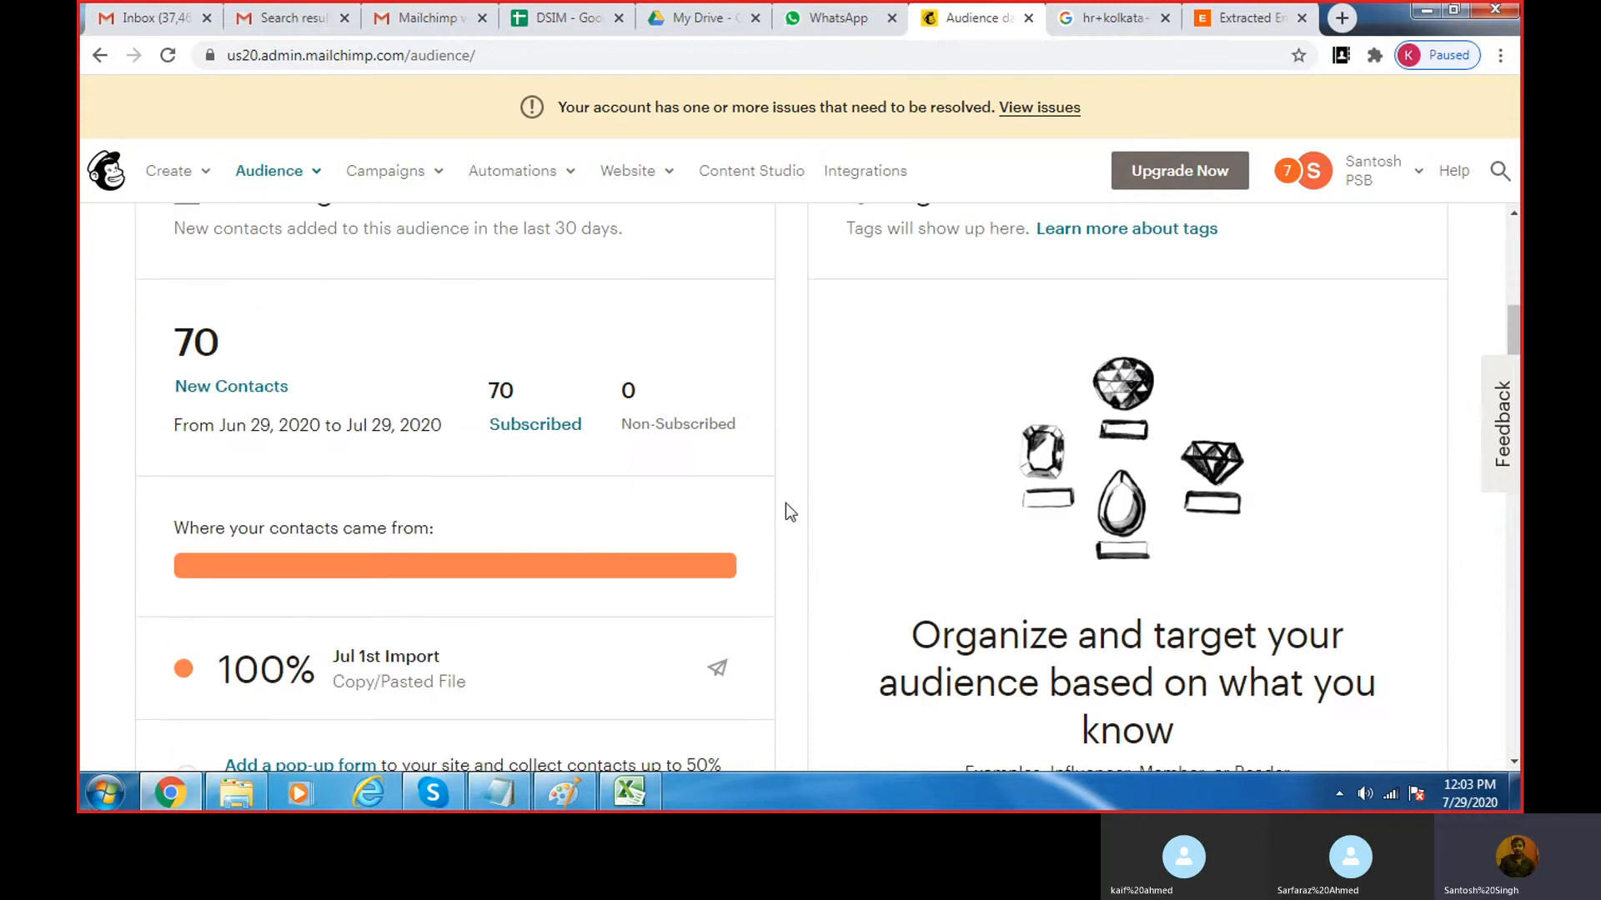
{"action": "scroll", "coordinate": [789, 510], "scroll_direction": "up", "scroll_amount": 5}
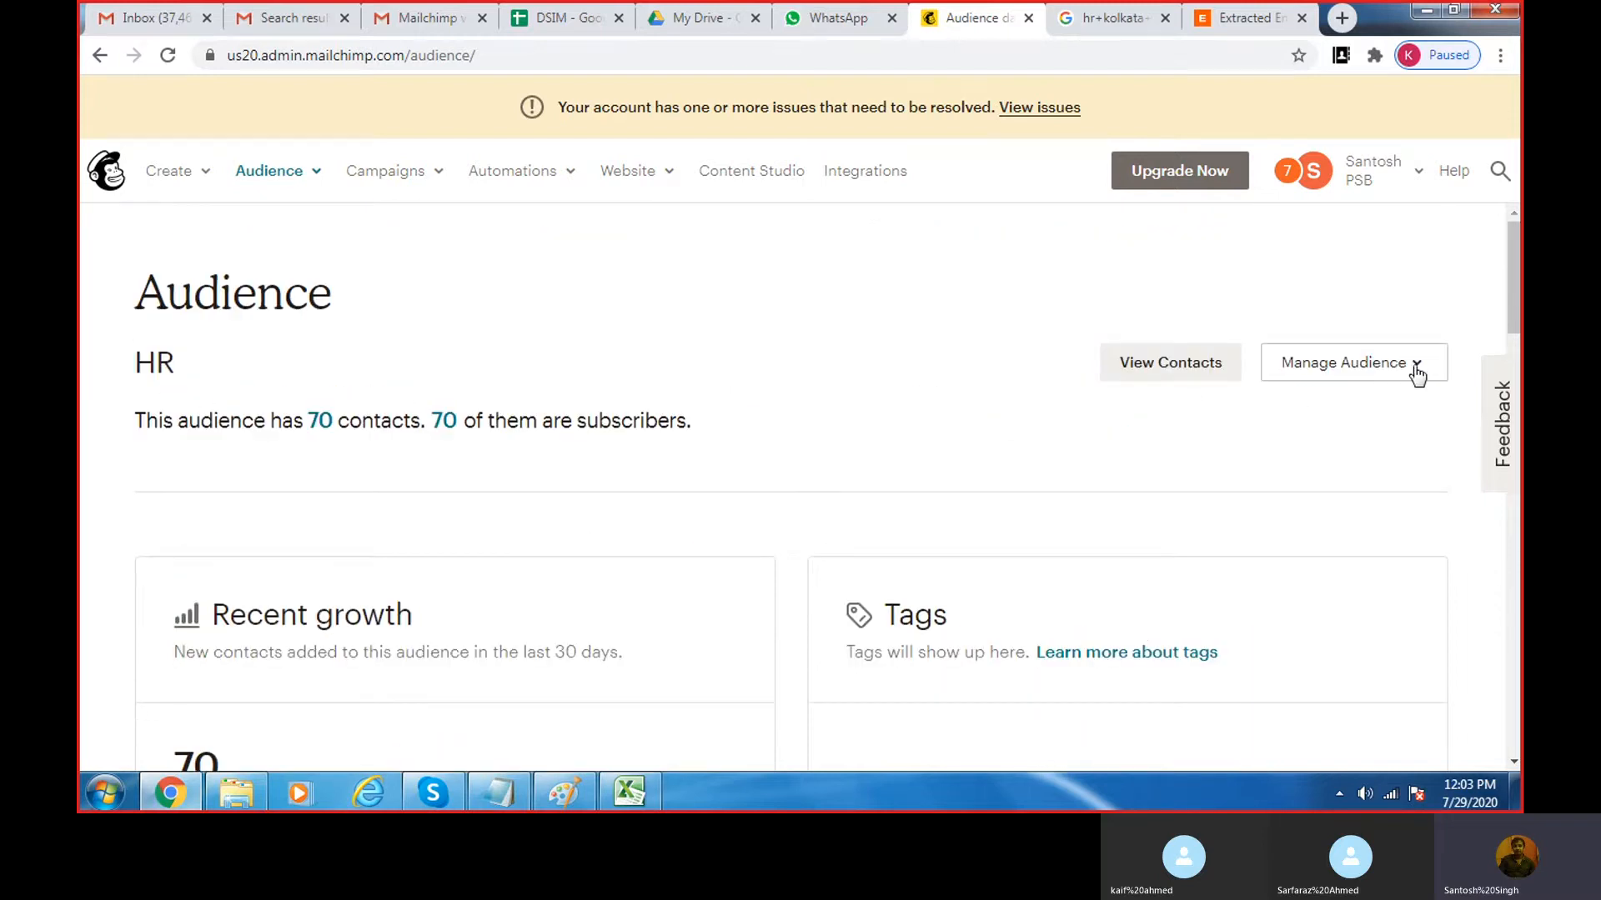
Open the list of all audiences and select the HR audience
{"action": "left_click", "coordinate": [1417, 373]}
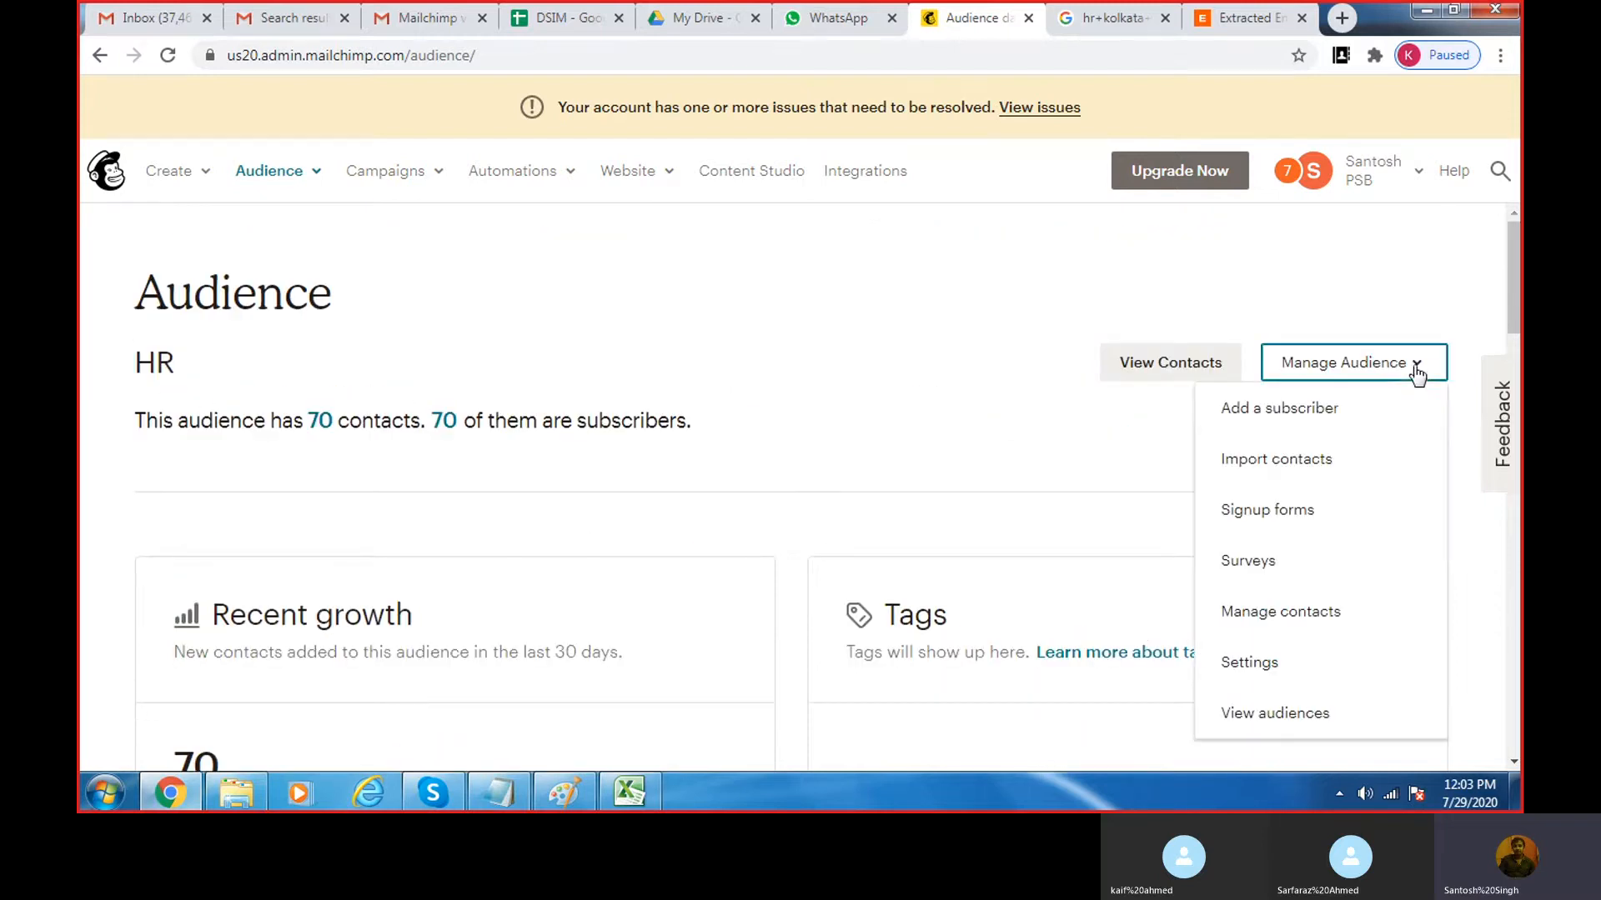
{"action": "left_click", "coordinate": [1295, 717]}
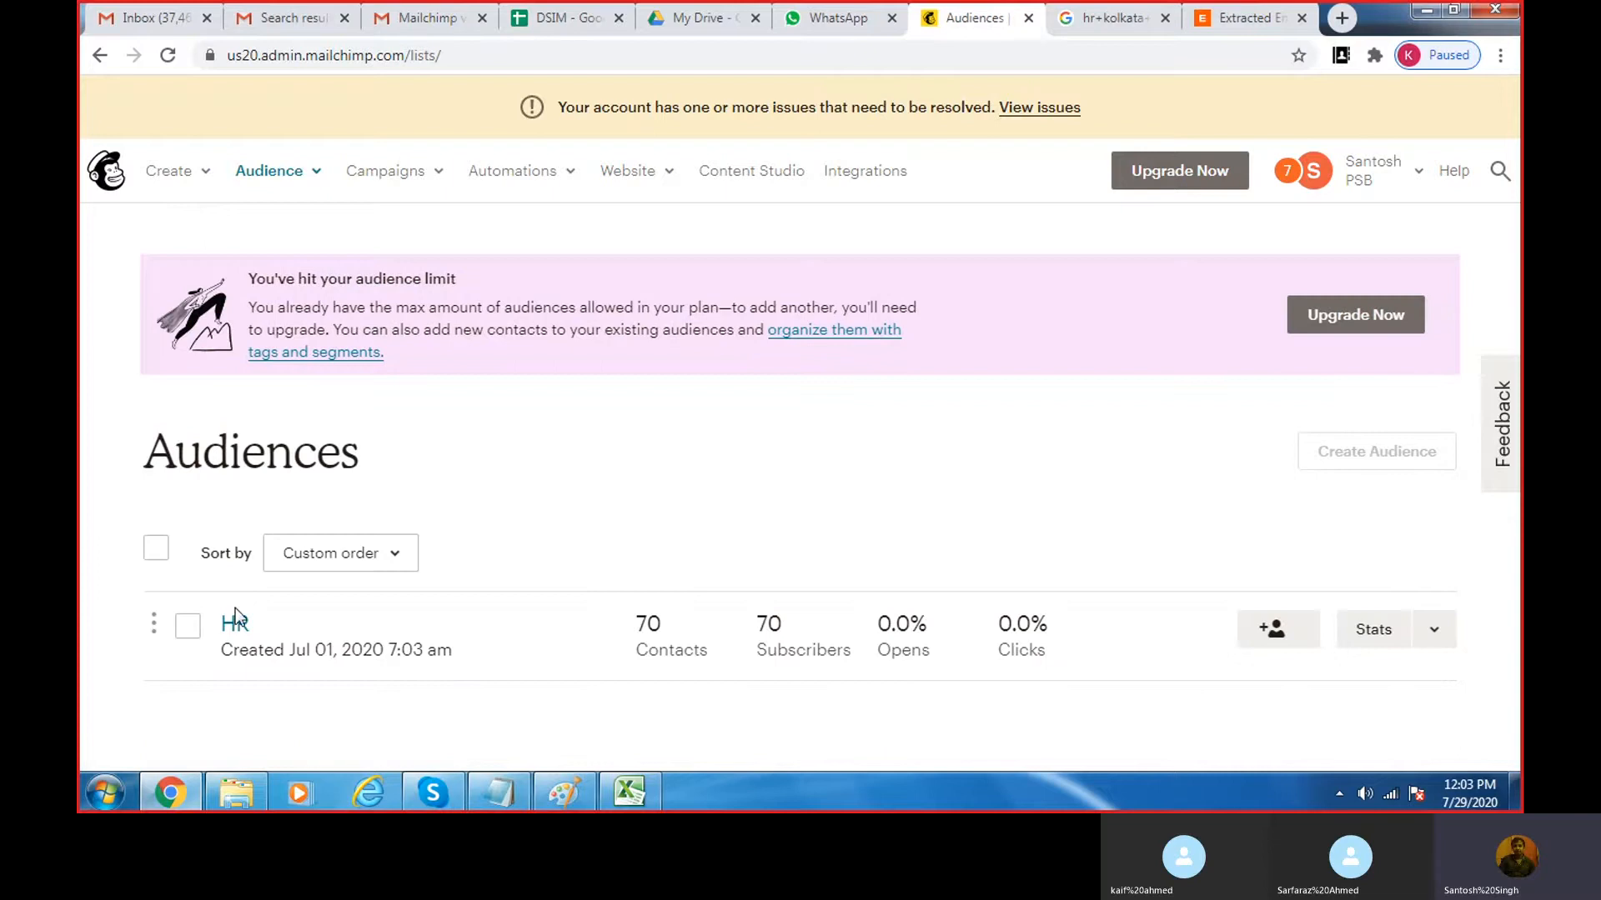
{"action": "left_click", "coordinate": [188, 628]}
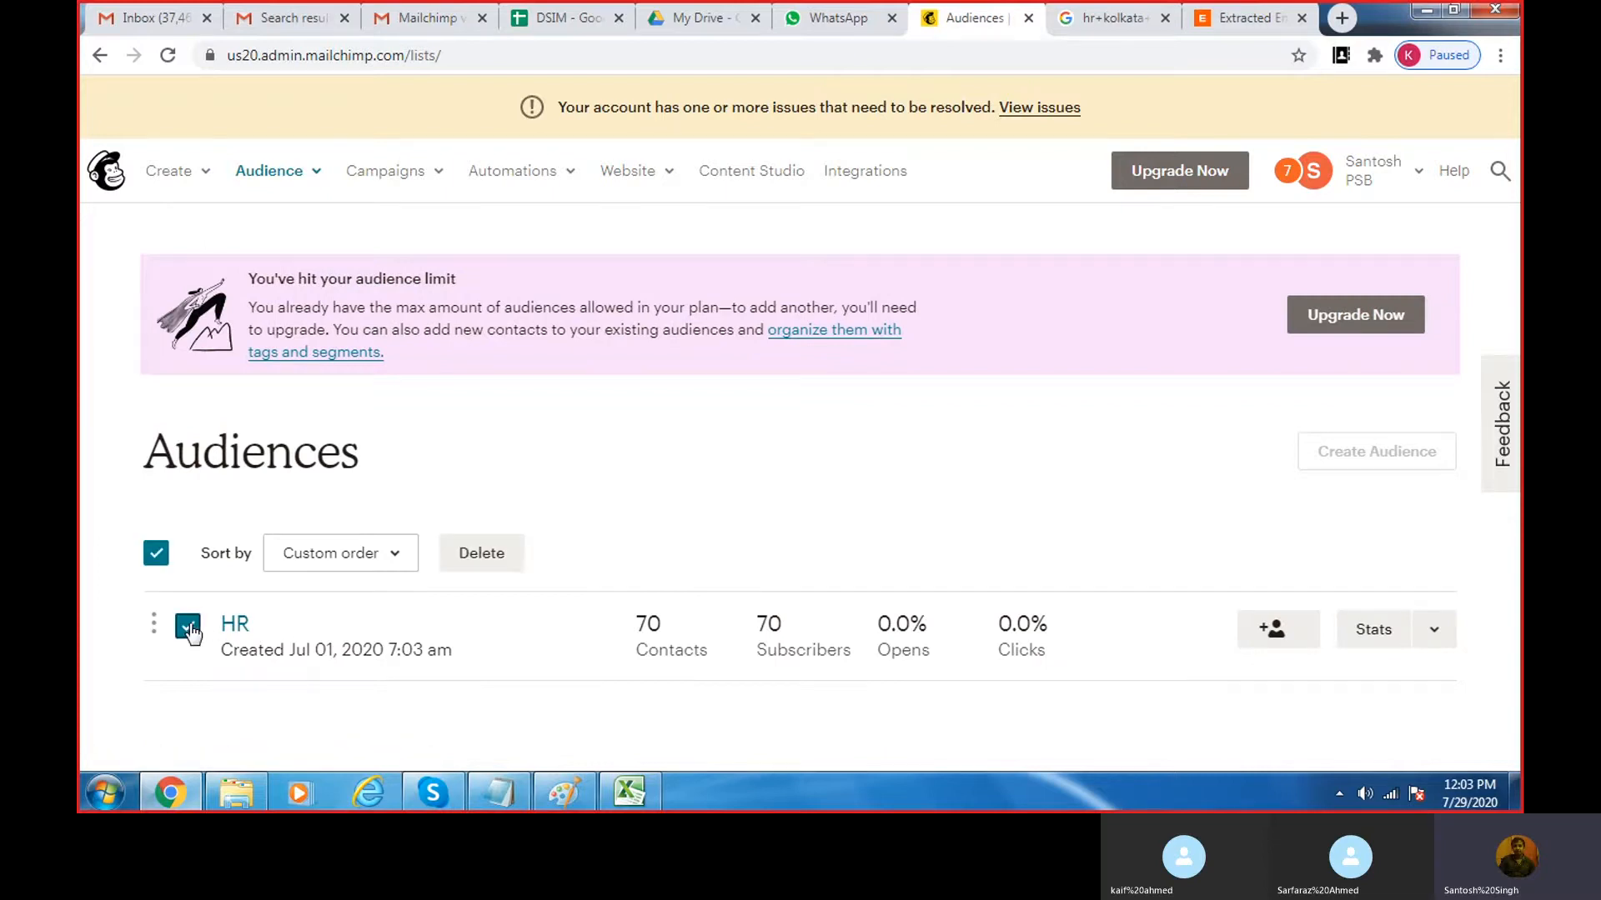
{"action": "left_click", "coordinate": [522, 560]}
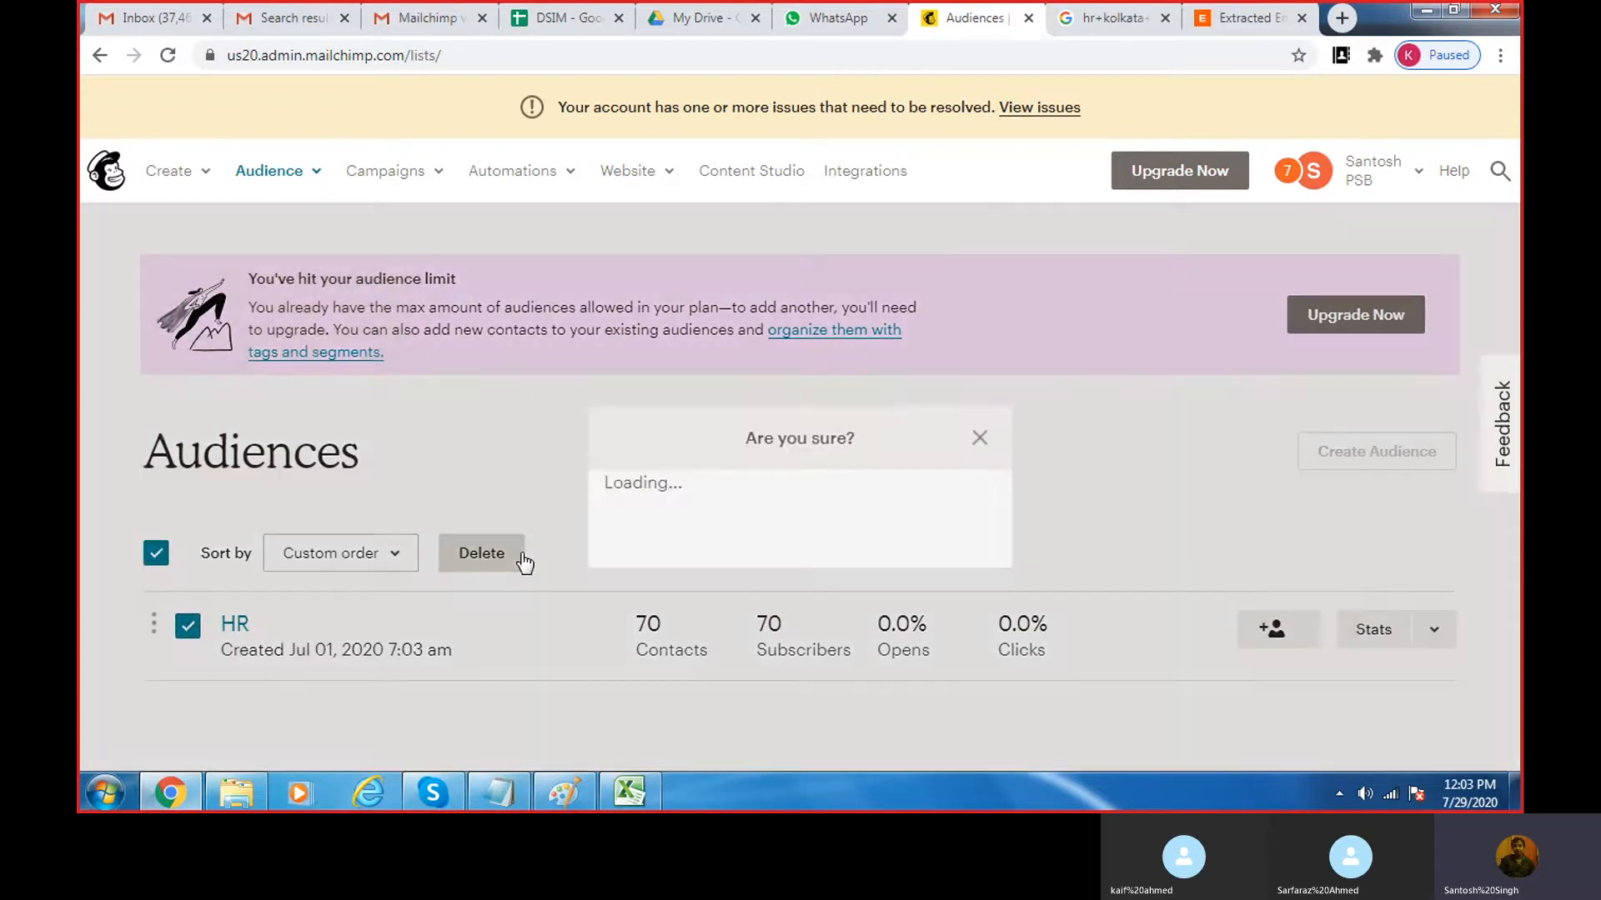
{"action": "scroll", "coordinate": [777, 533], "scroll_direction": "down", "scroll_amount": 1}
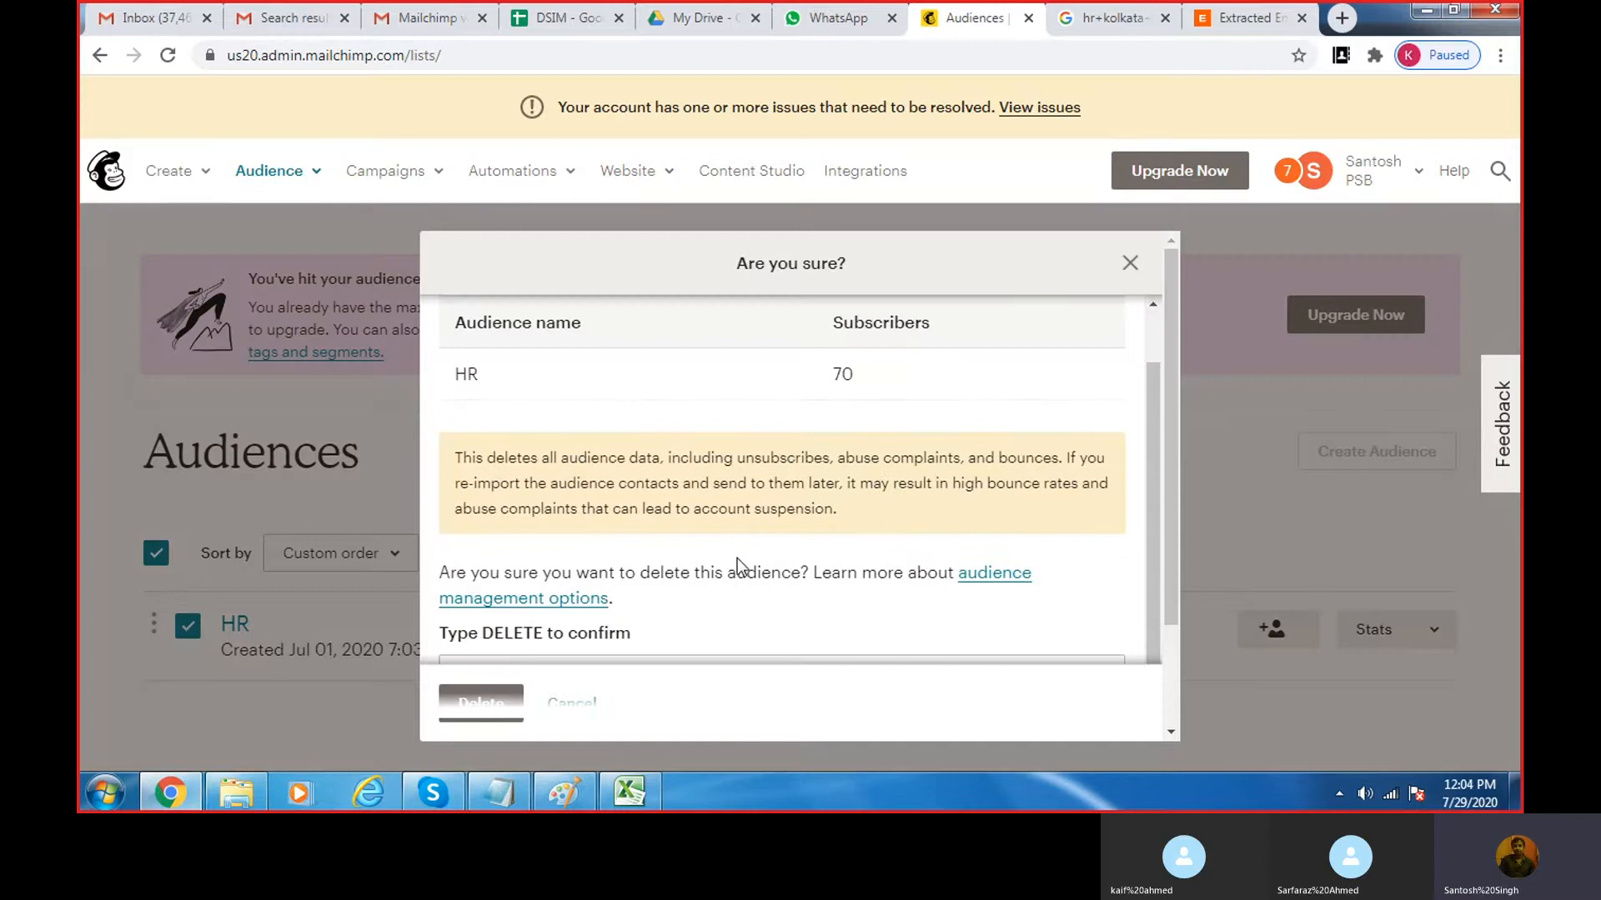
{"action": "scroll", "coordinate": [737, 558], "scroll_direction": "down", "scroll_amount": 2}
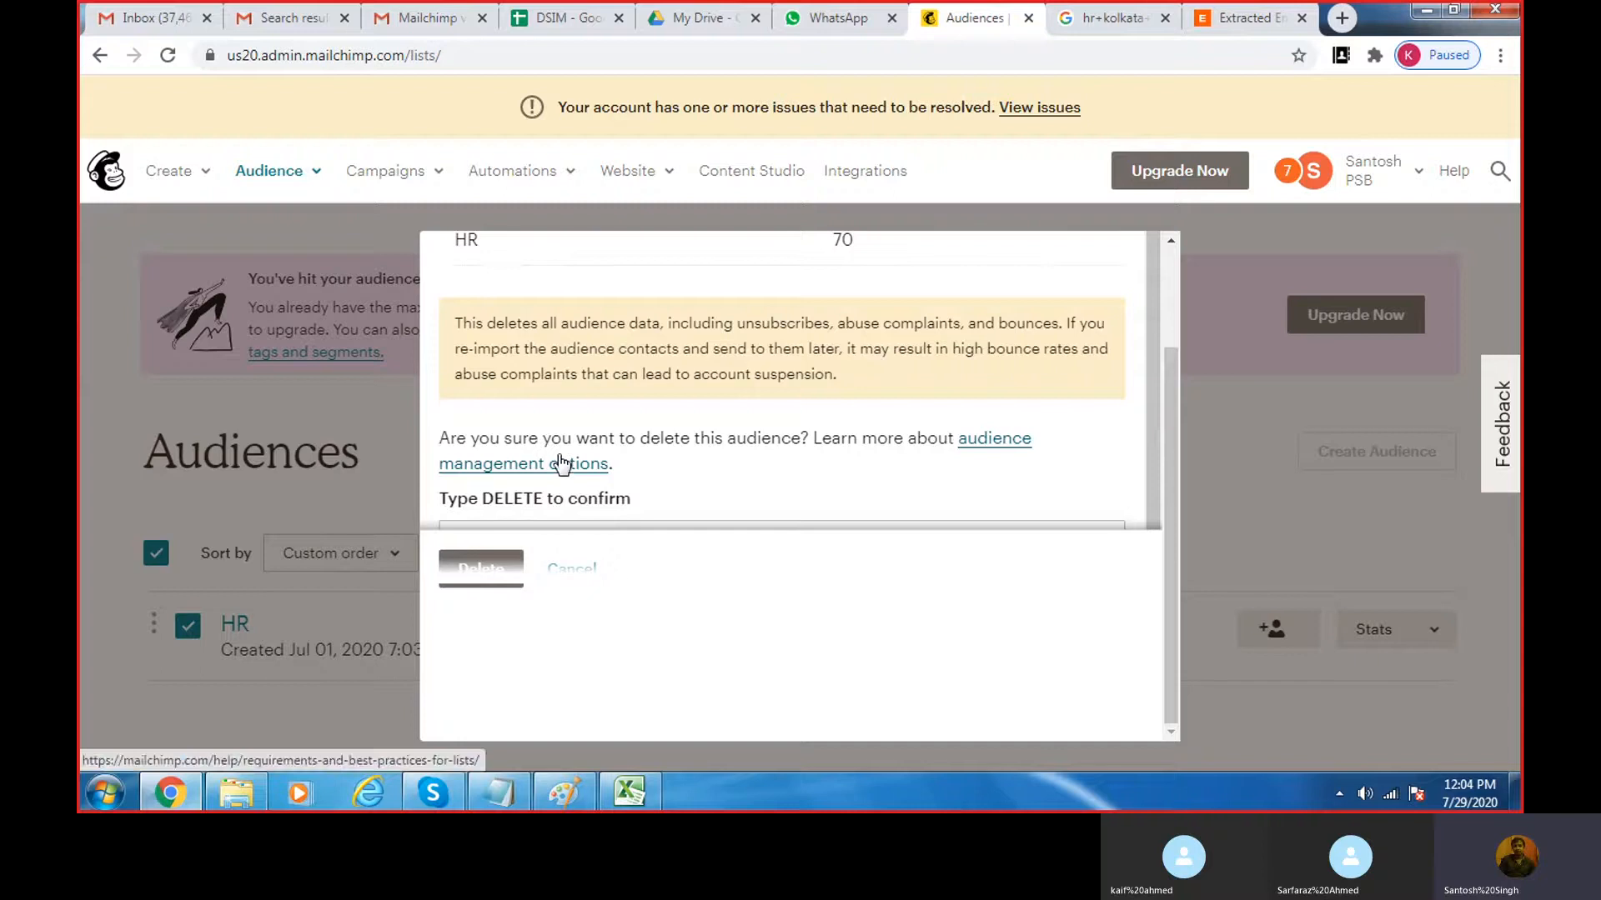
{"action": "scroll", "coordinate": [1159, 350], "scroll_direction": "up", "scroll_amount": 1}
{"action": "left_click_drag", "start_coordinate": [1160, 338], "coordinate": [1152, 433]}
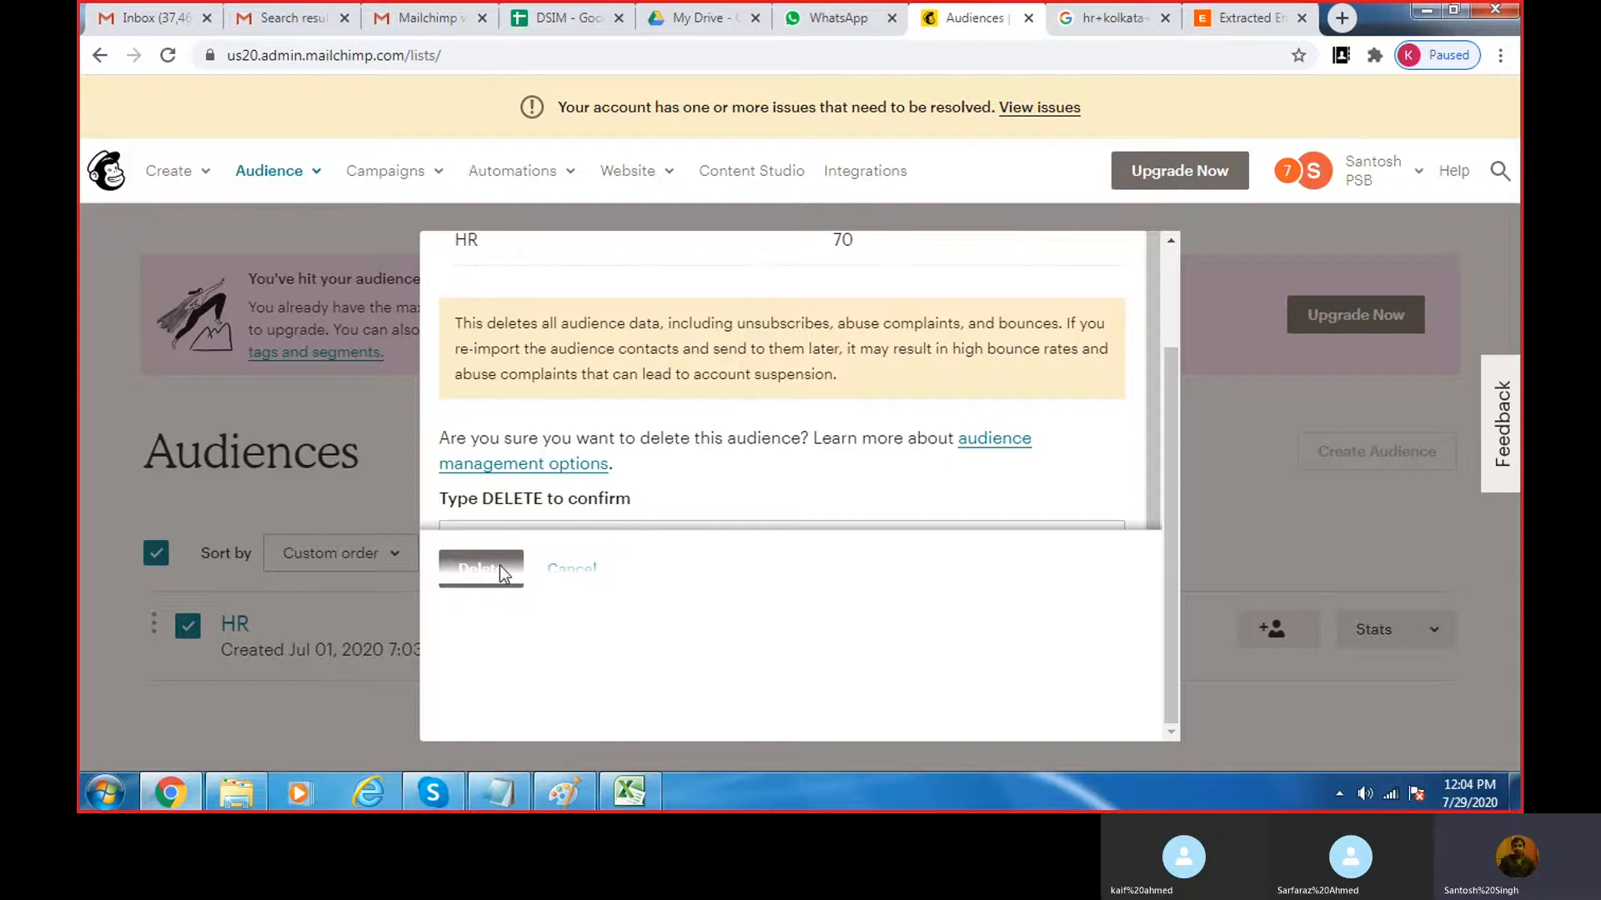
{"action": "scroll", "coordinate": [1107, 335], "scroll_direction": "up", "scroll_amount": 1}
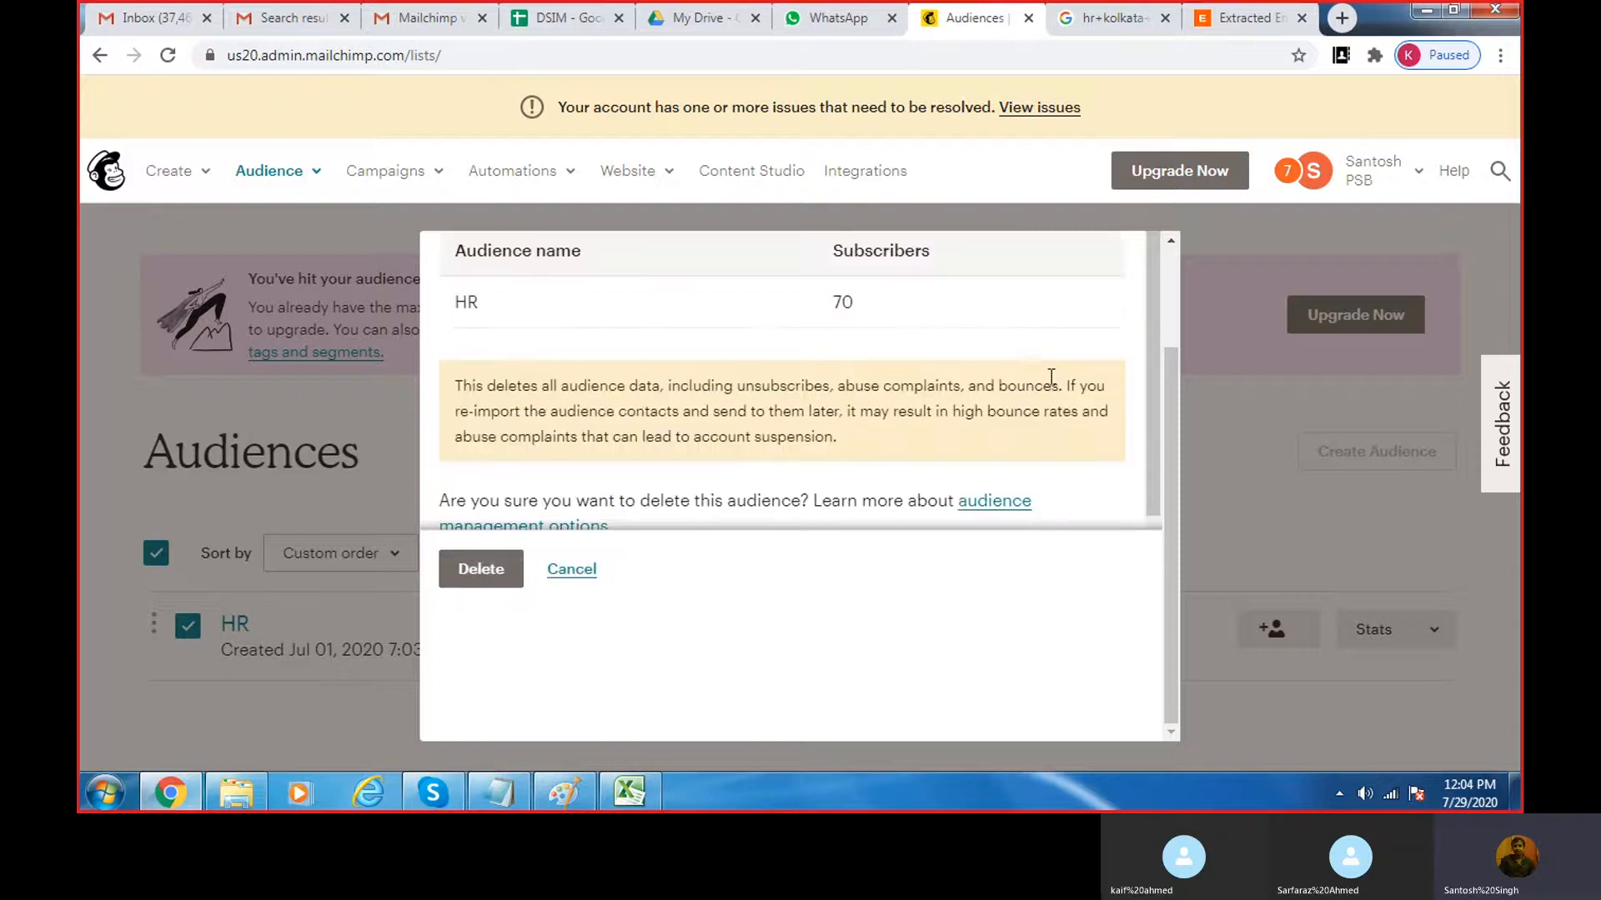
{"action": "scroll", "coordinate": [1050, 377], "scroll_direction": "up", "scroll_amount": 2}
{"action": "left_click", "coordinate": [1129, 262]}
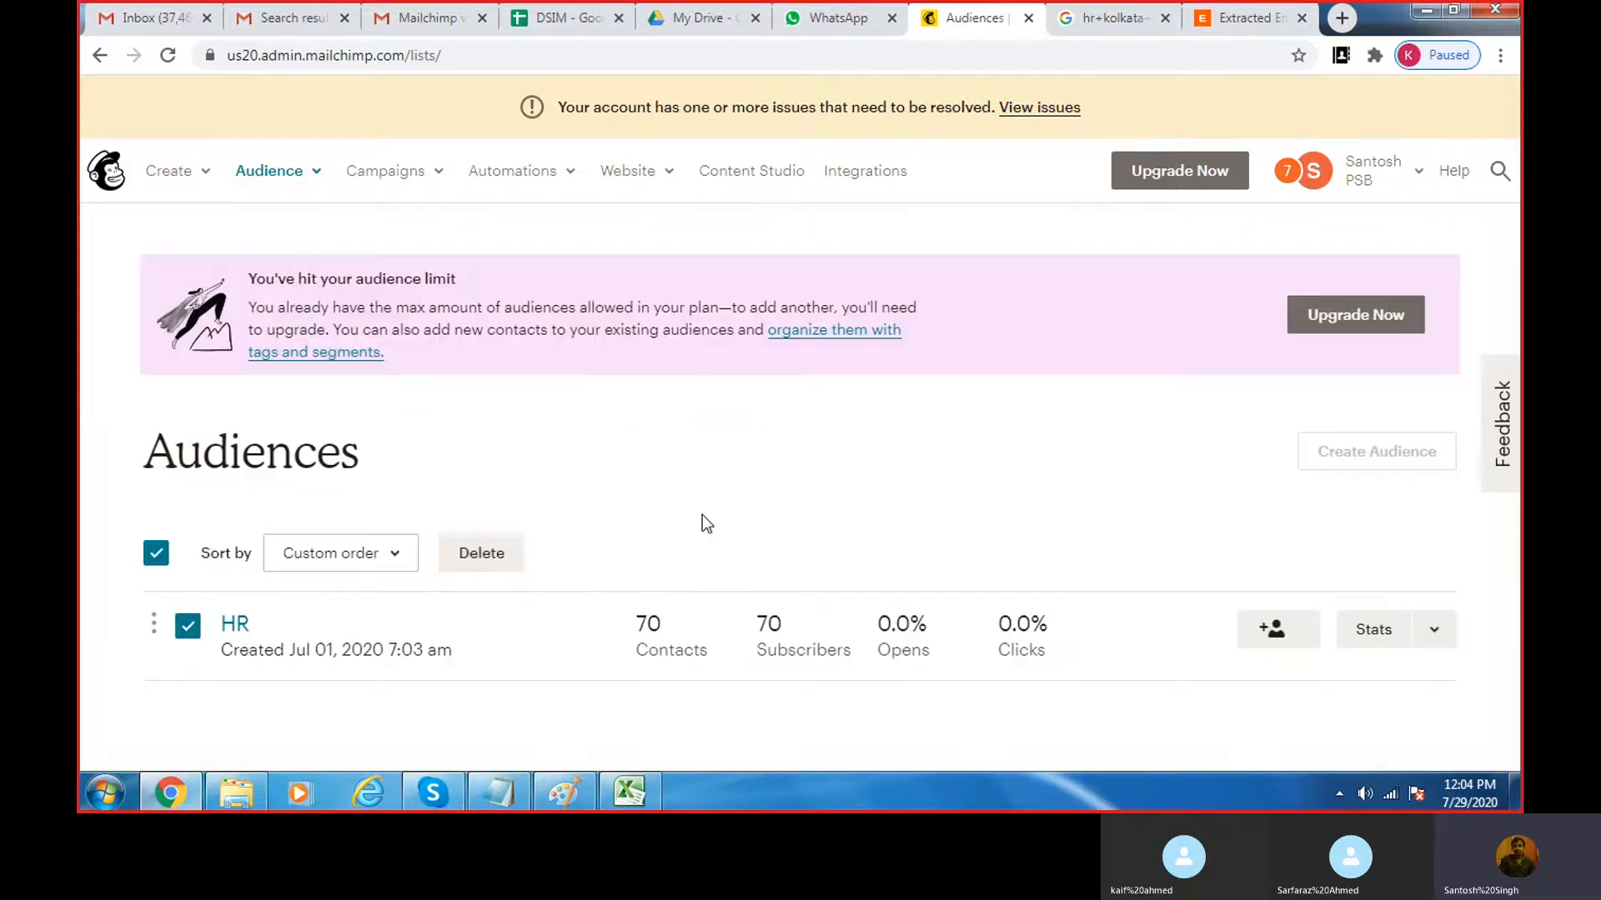
Delete the selected HR audience, entering DELETE as the confirmation text
{"action": "left_click", "coordinate": [482, 557]}
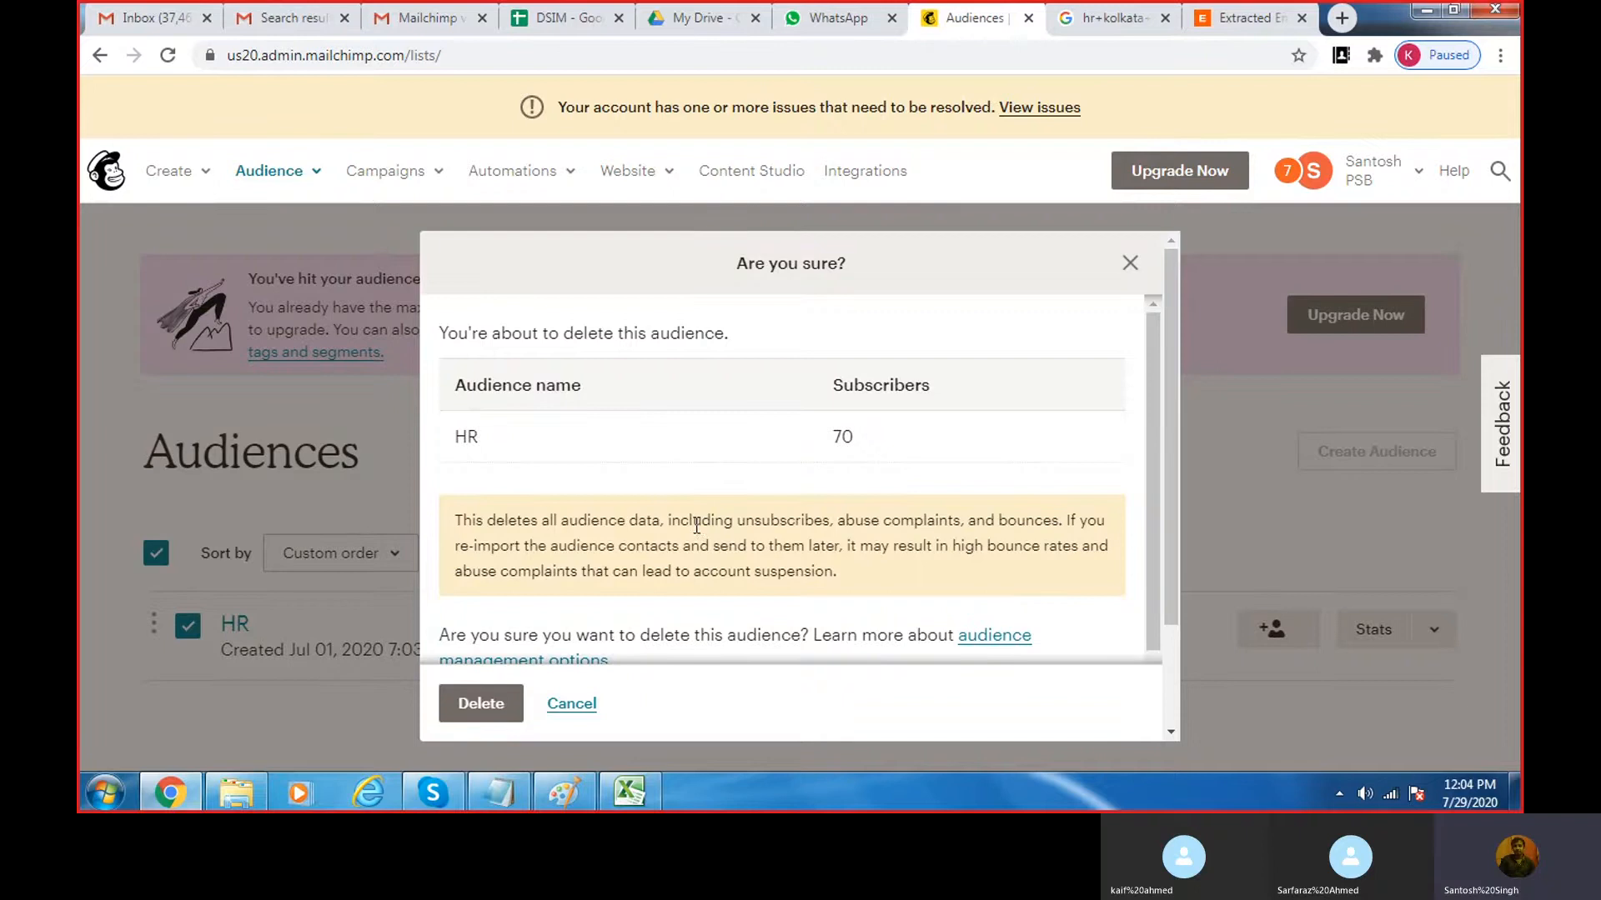
{"action": "scroll", "coordinate": [698, 527], "scroll_direction": "down", "scroll_amount": 1}
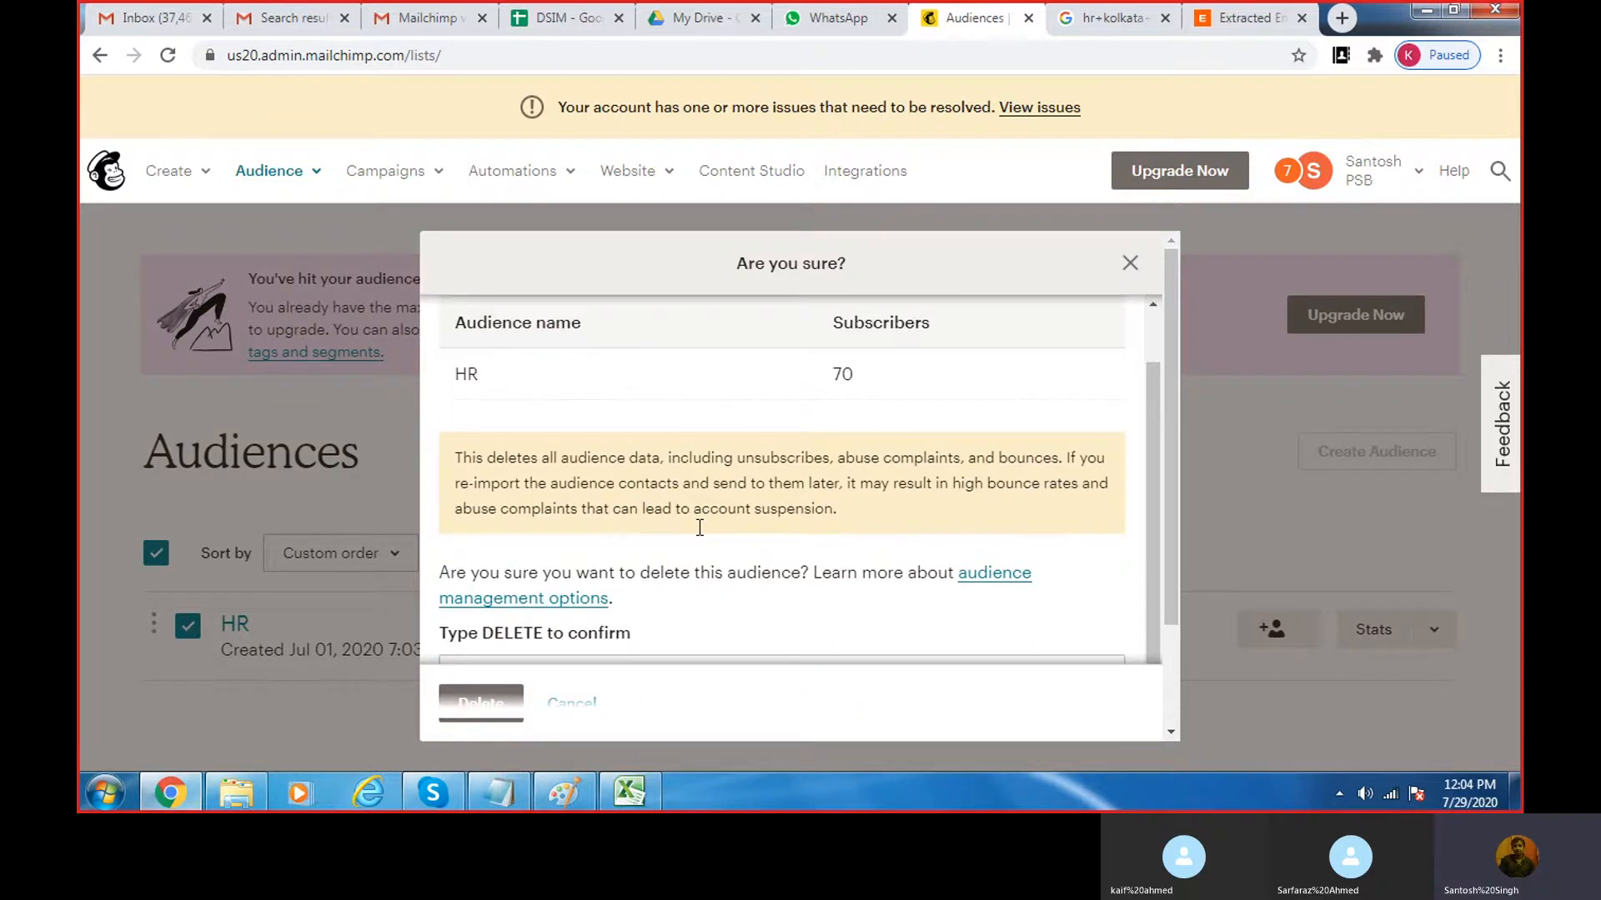
{"action": "scroll", "coordinate": [699, 527], "scroll_direction": "down", "scroll_amount": 2}
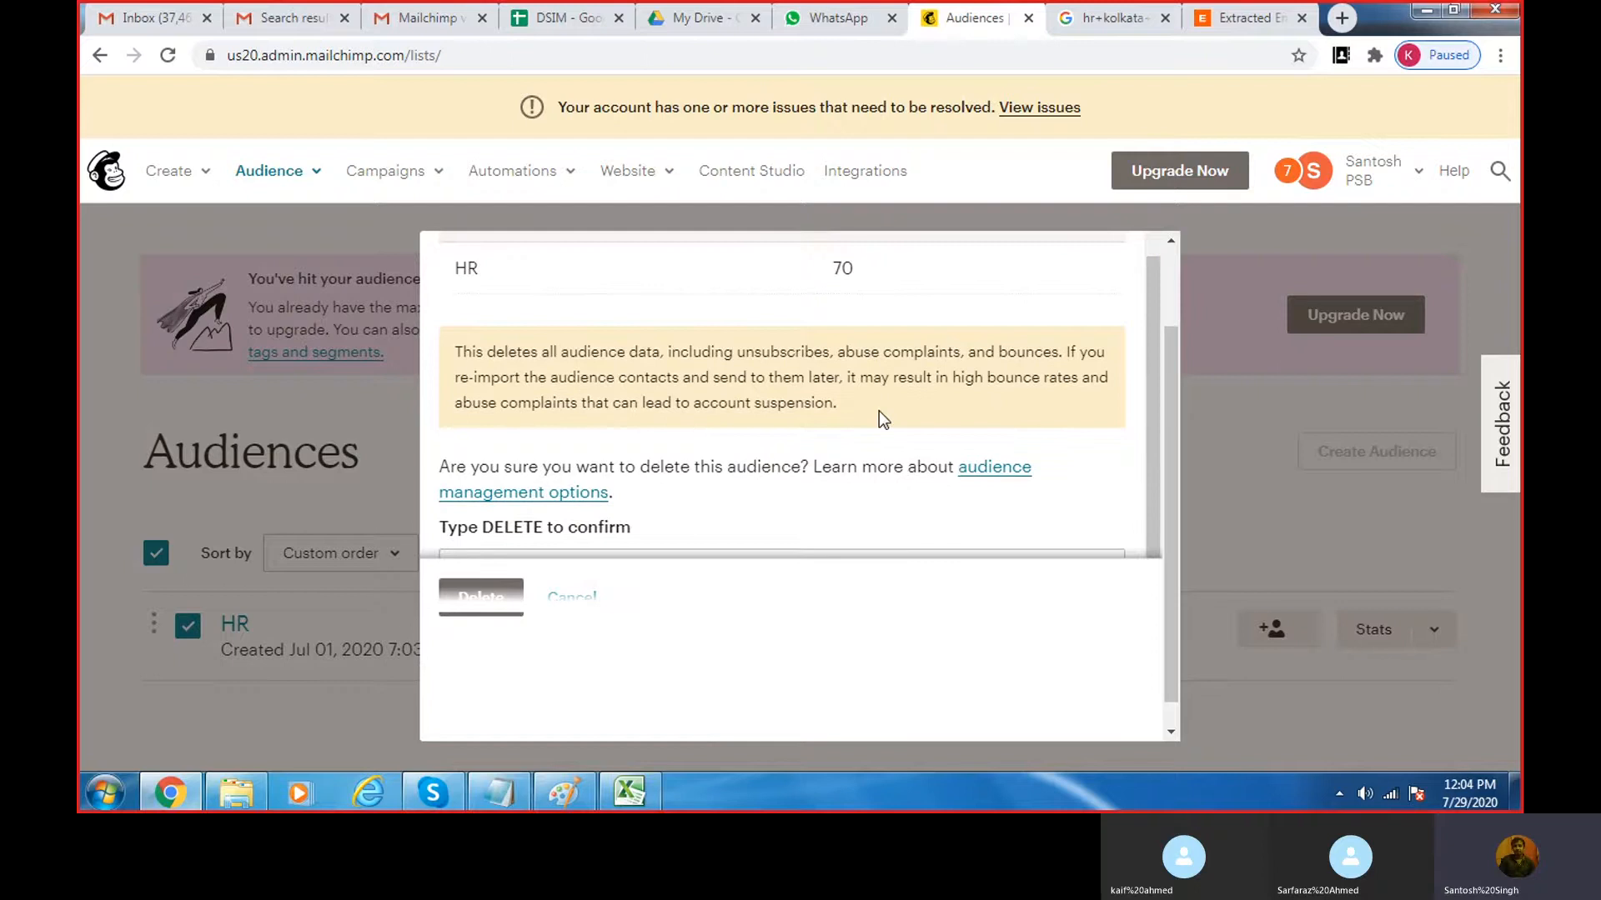
{"action": "scroll", "coordinate": [882, 417], "scroll_direction": "up", "scroll_amount": 1}
{"action": "scroll", "coordinate": [748, 511], "scroll_direction": "down", "scroll_amount": 1}
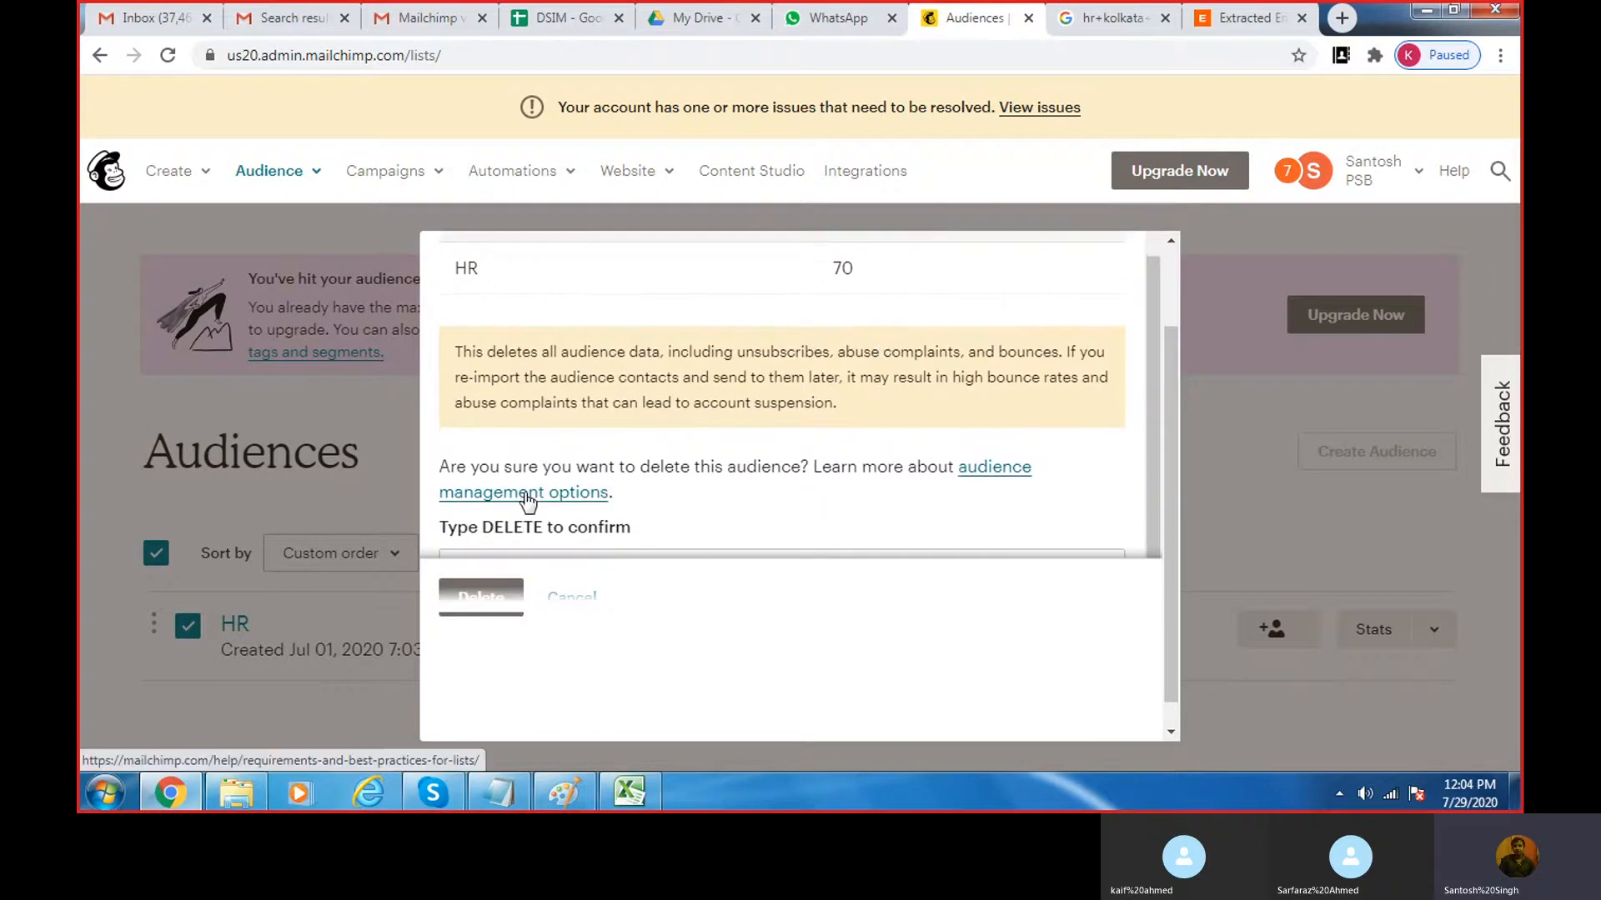
{"action": "scroll", "coordinate": [644, 565], "scroll_direction": "down", "scroll_amount": 1}
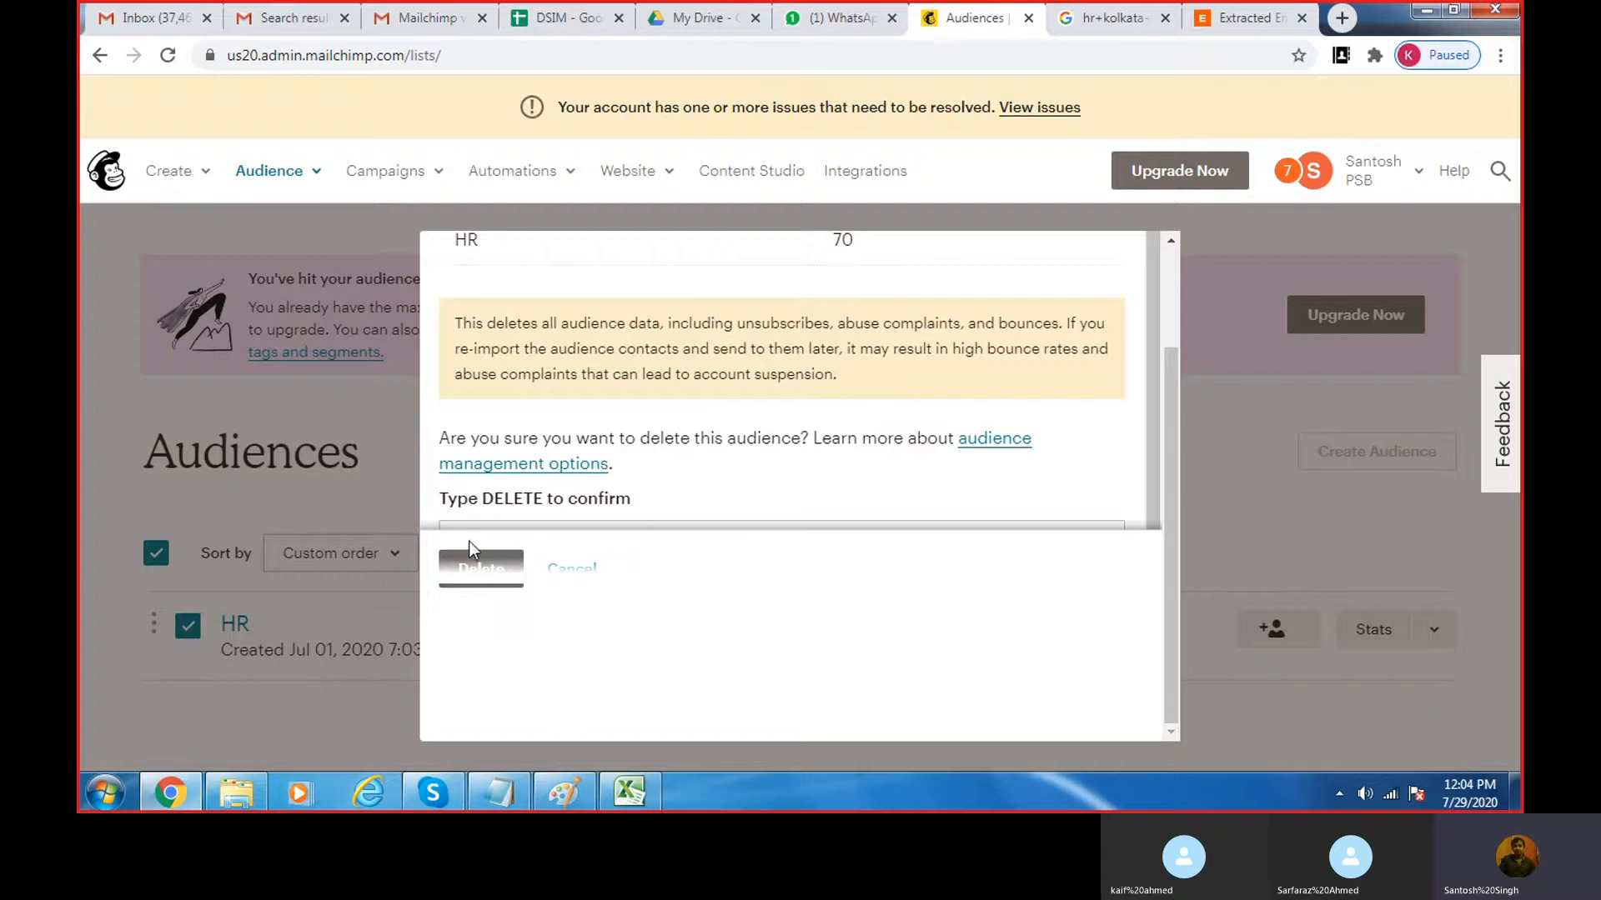
{"action": "left_click", "coordinate": [472, 562]}
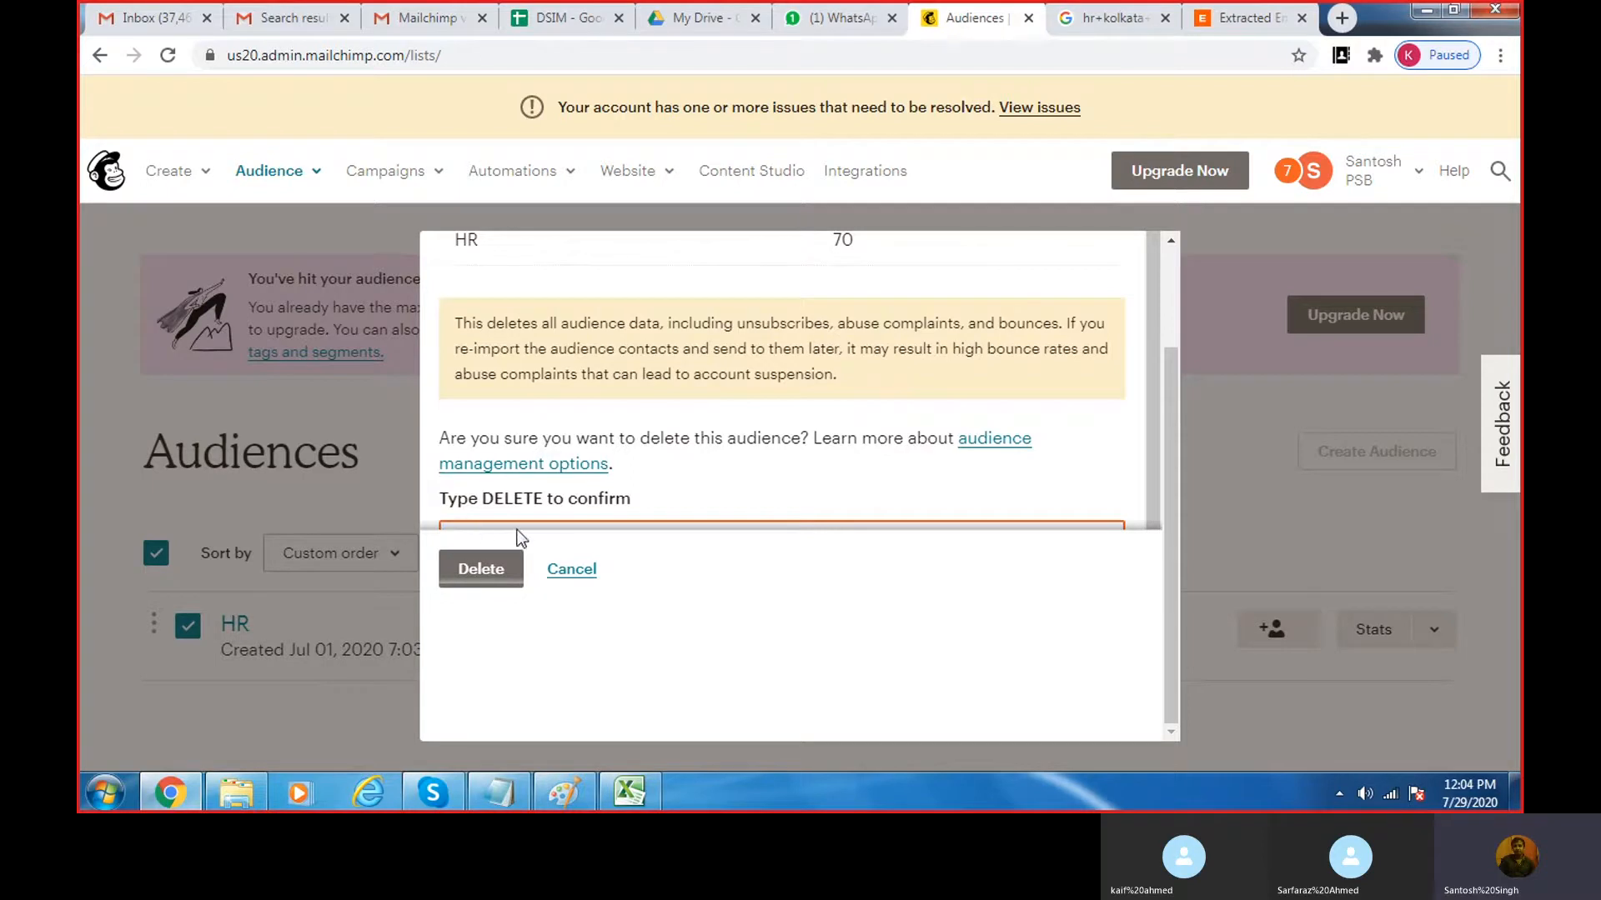
{"action": "scroll", "coordinate": [533, 525], "scroll_direction": "down", "scroll_amount": 1}
{"action": "left_click", "coordinate": [552, 517]}
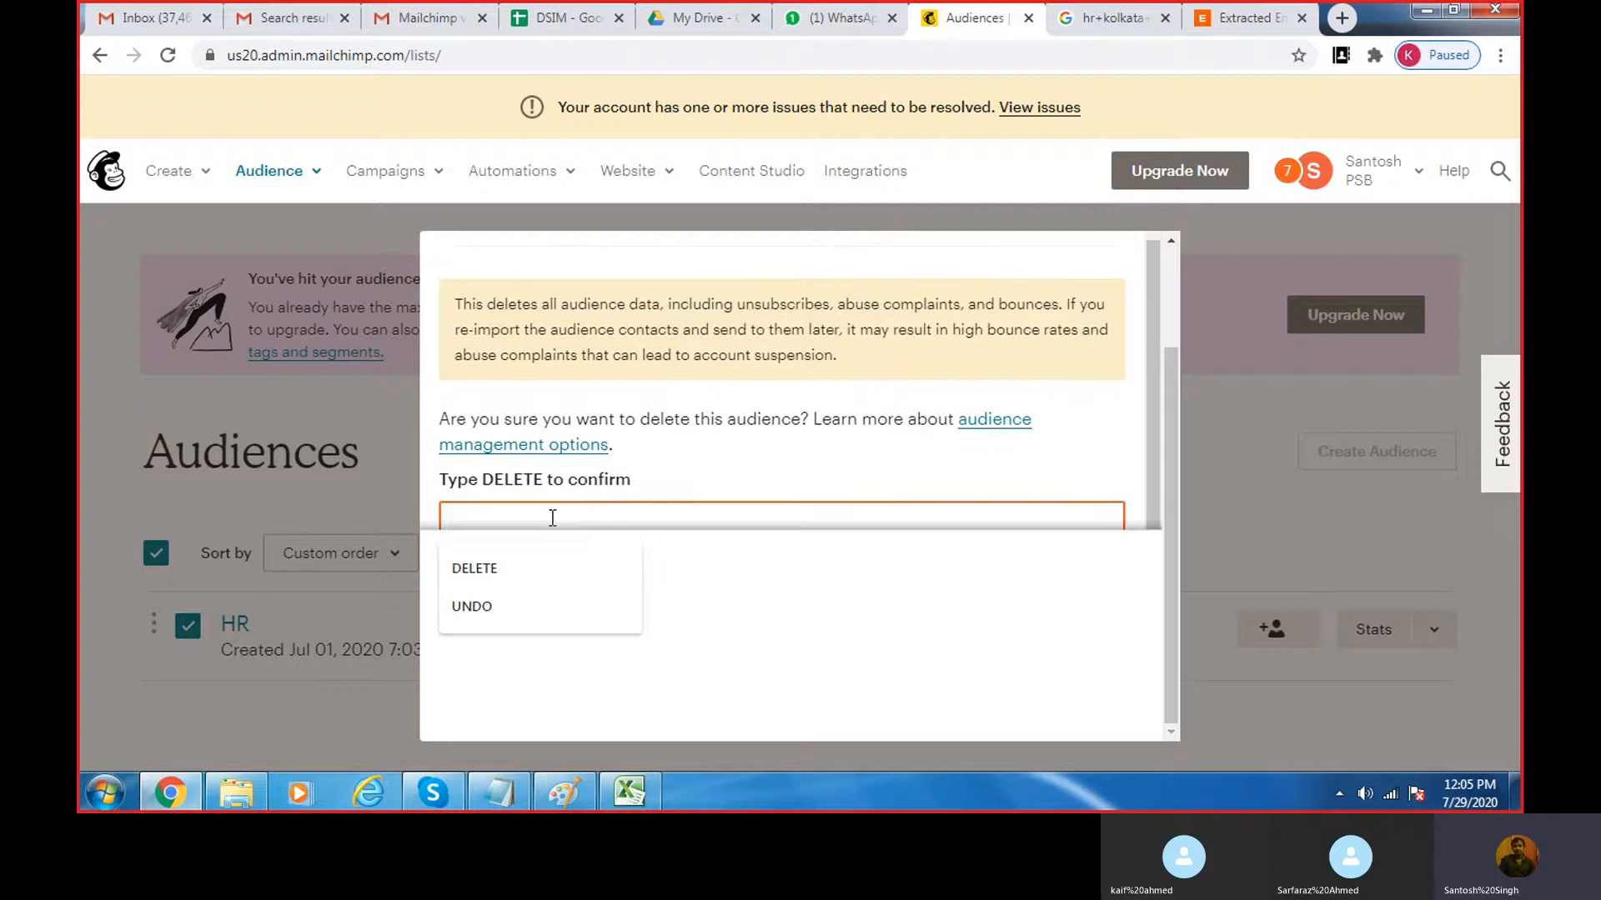
{"action": "left_click", "coordinate": [554, 565]}
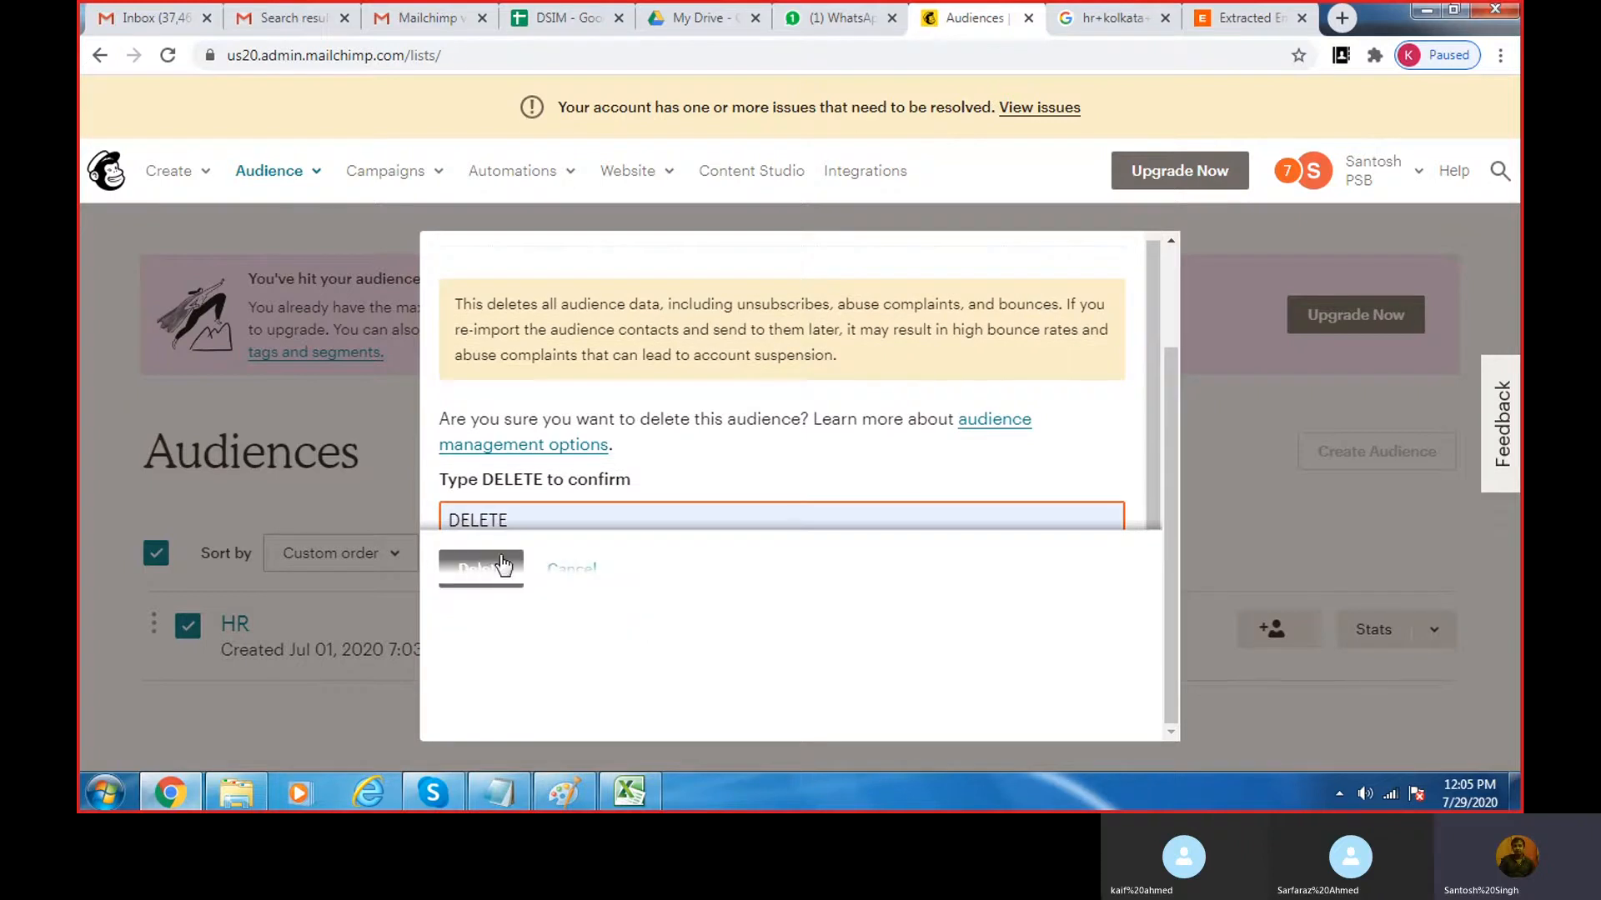
{"action": "left_click", "coordinate": [499, 567]}
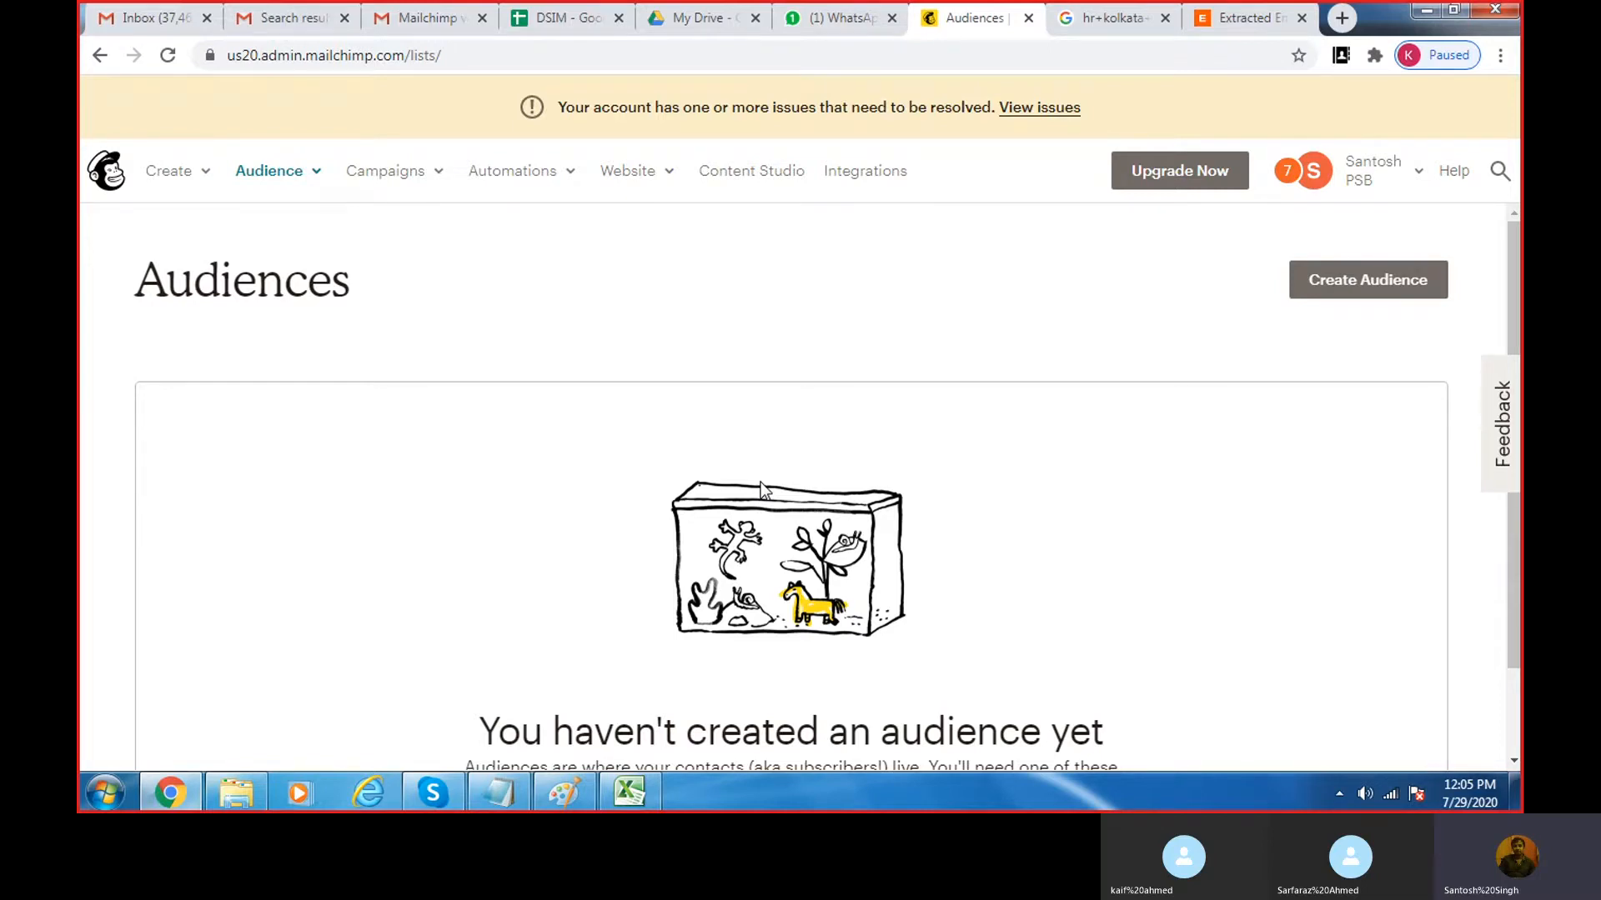
Start creating a new audience and name it HR
{"action": "scroll", "coordinate": [760, 481], "scroll_direction": "down", "scroll_amount": 2}
{"action": "scroll", "coordinate": [515, 611], "scroll_direction": "up", "scroll_amount": 2}
{"action": "left_click", "coordinate": [1365, 289]}
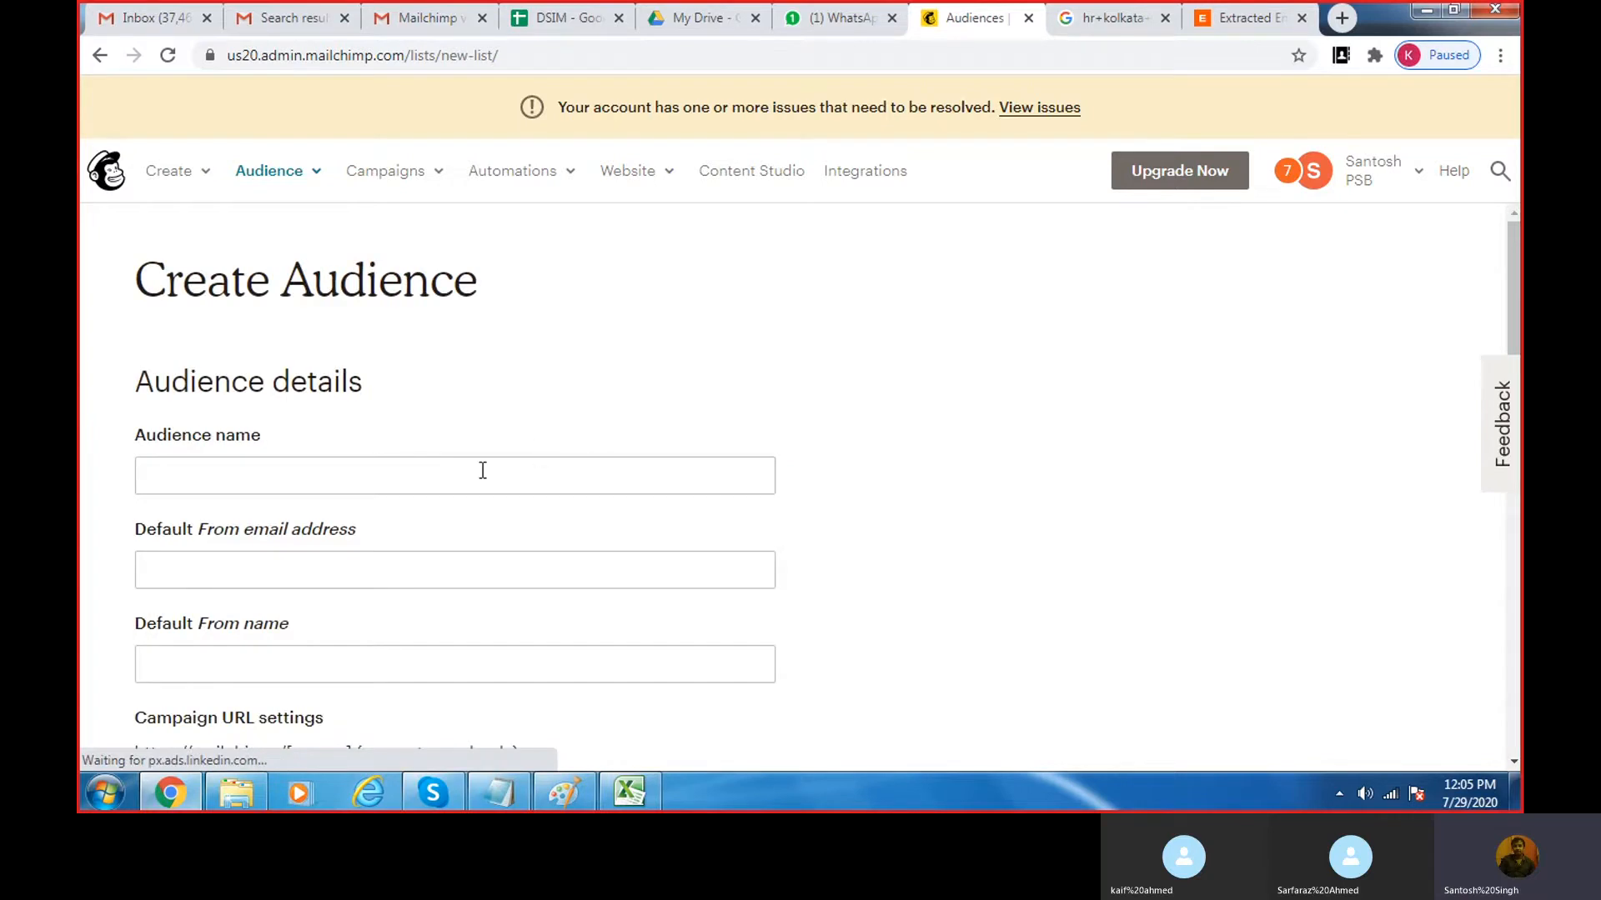
{"action": "left_click", "coordinate": [481, 469]}
{"action": "type", "text": "HR"}
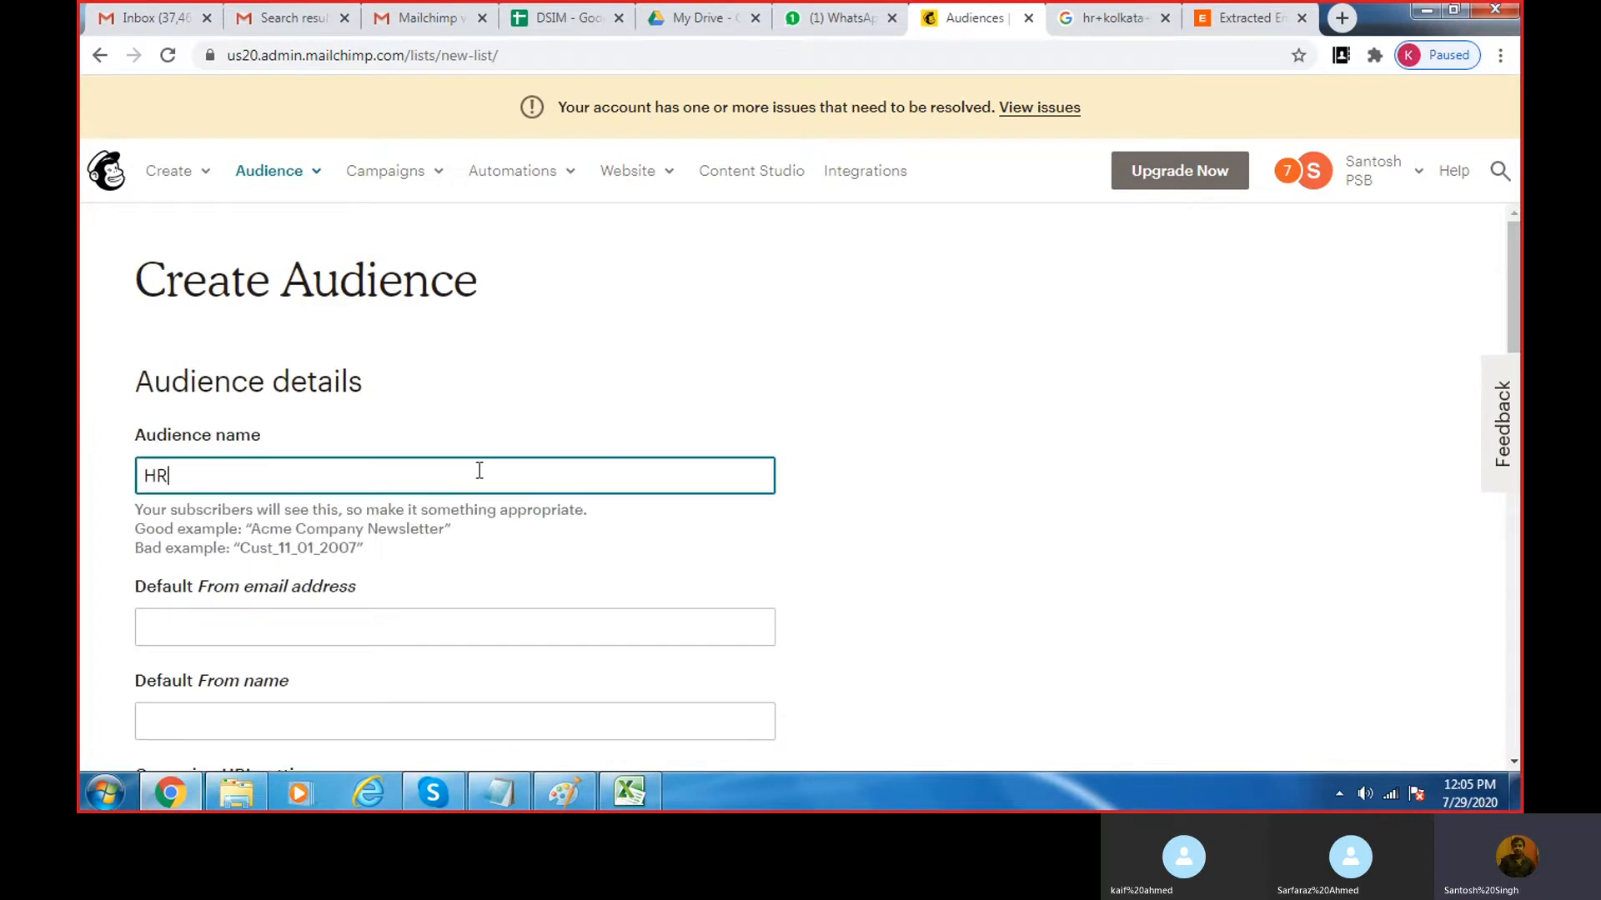
{"action": "left_click", "coordinate": [596, 535]}
Fill in the sender's email address as the default From email address and the sender's first name as the default From name
{"action": "scroll", "coordinate": [593, 534], "scroll_direction": "down", "scroll_amount": 3}
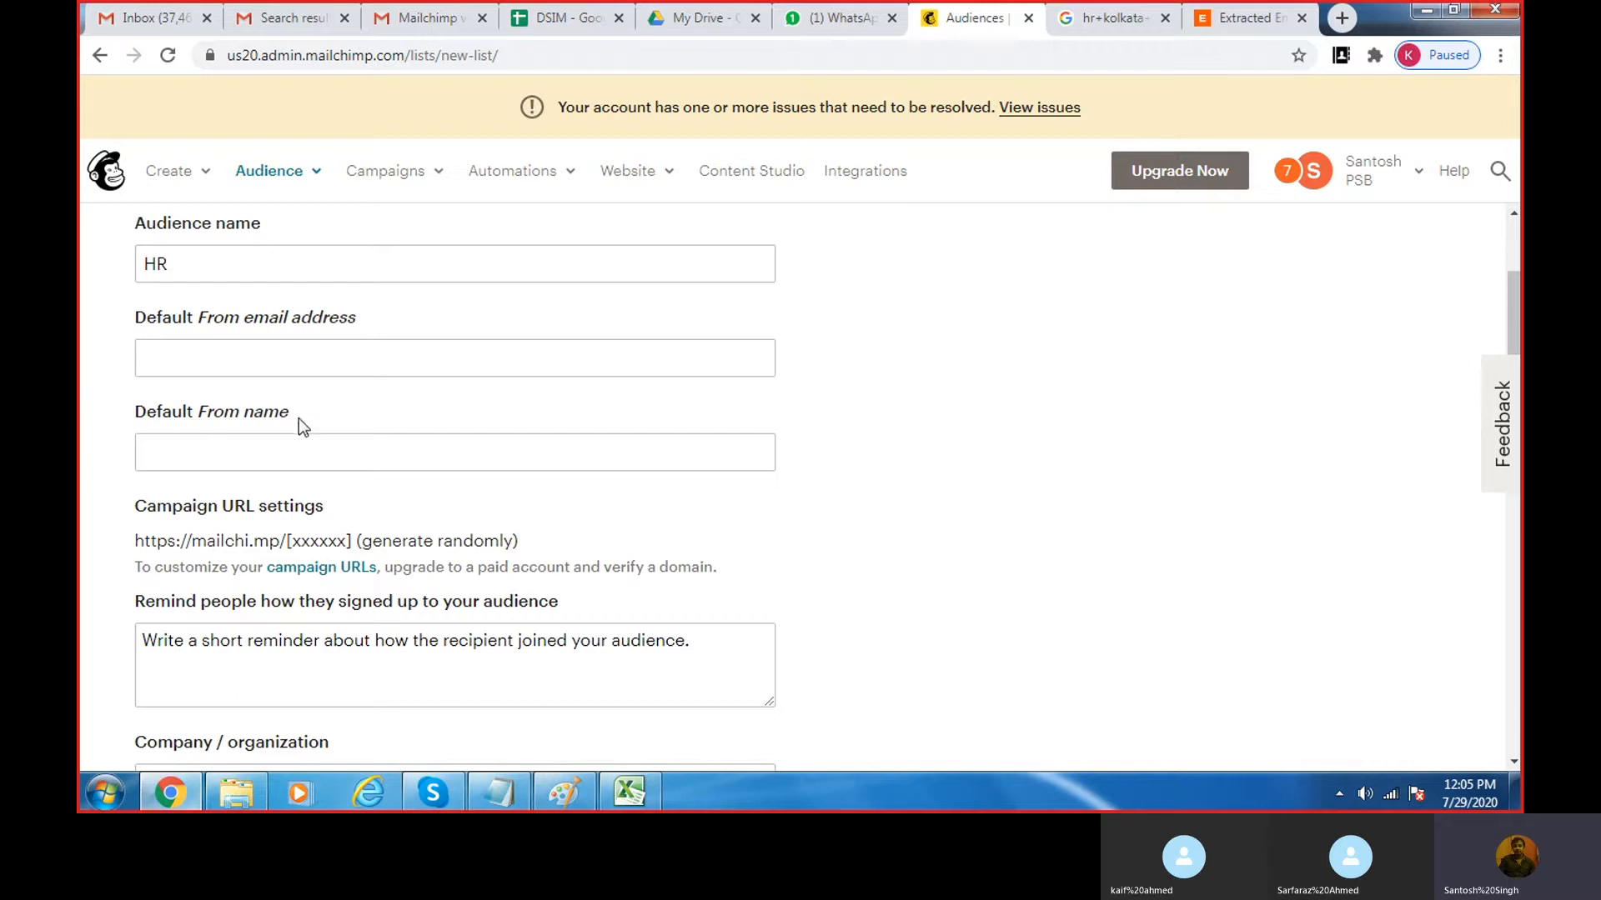
{"action": "left_click", "coordinate": [288, 359]}
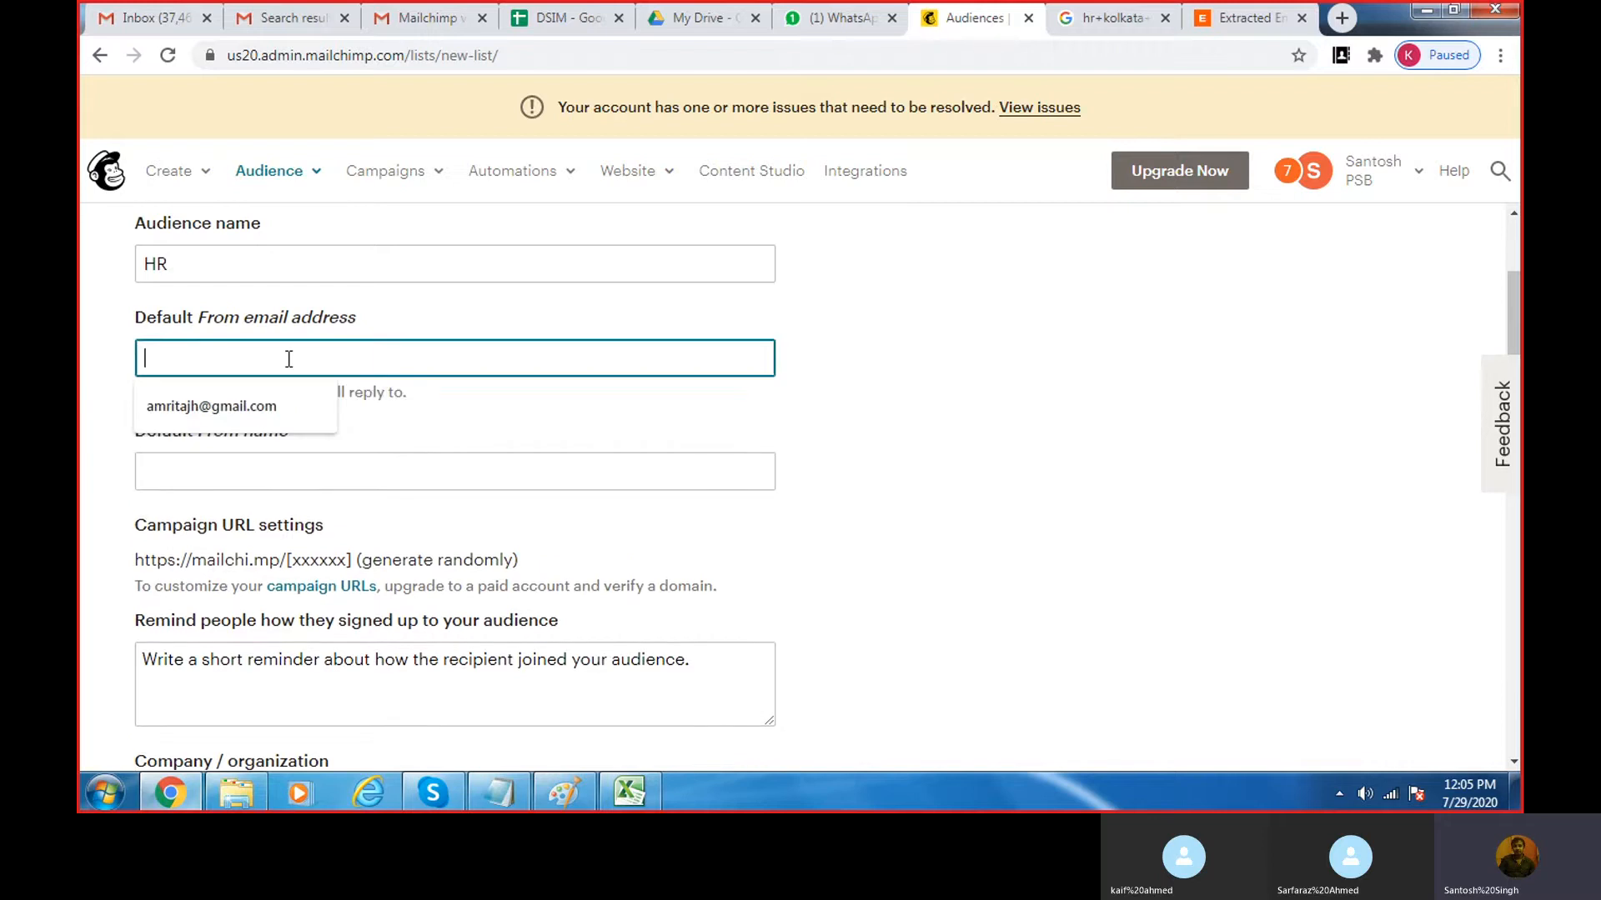
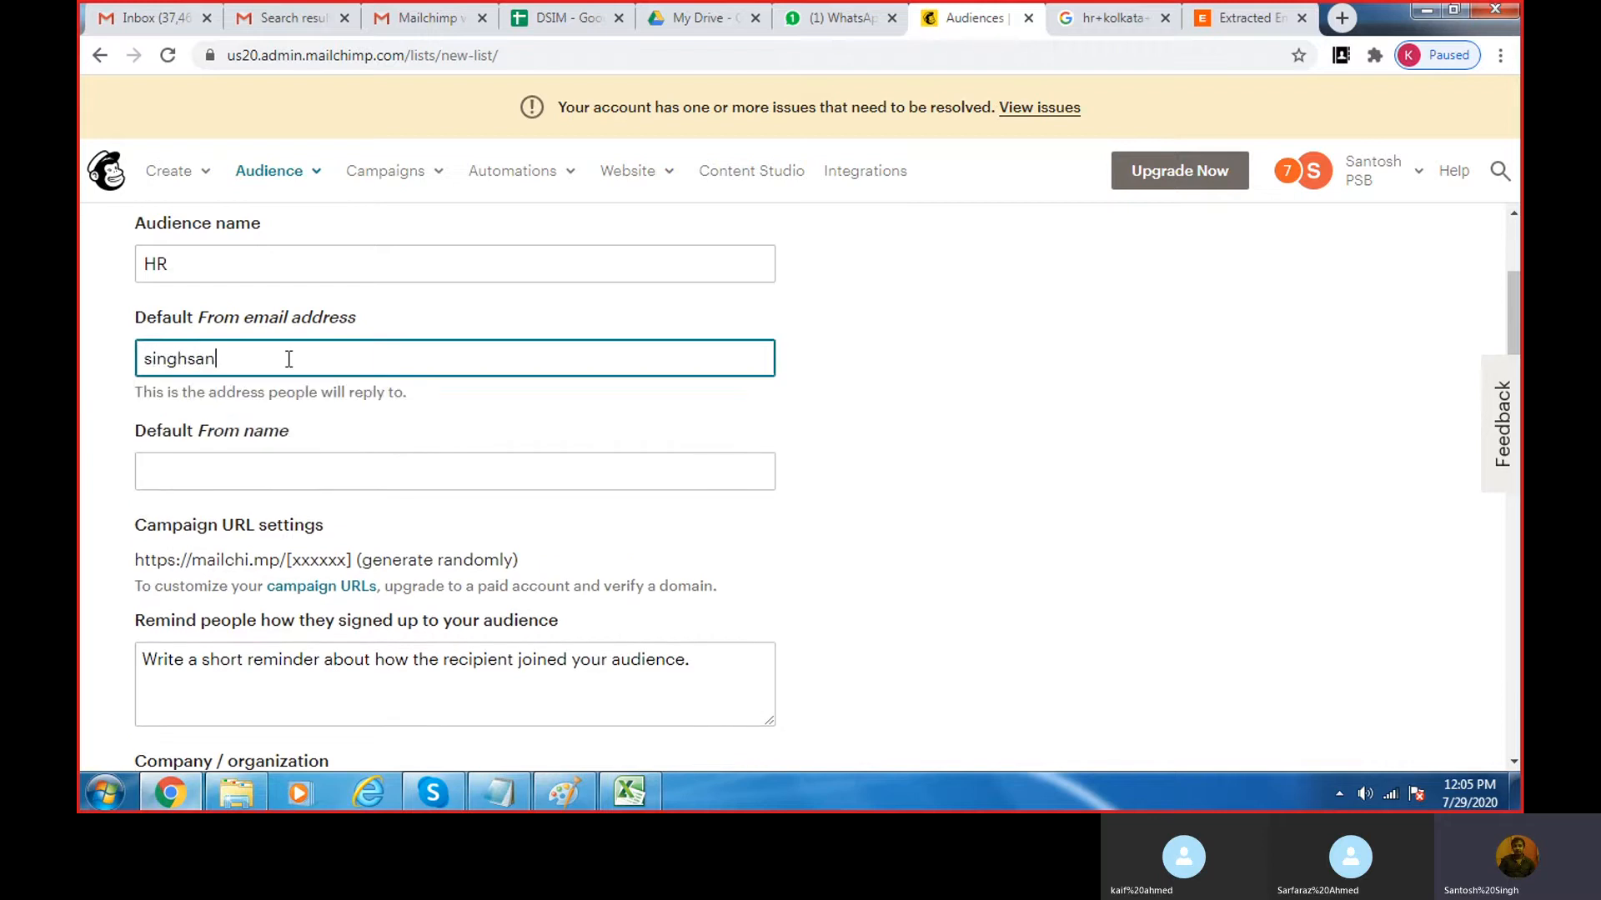
{"action": "left_click", "coordinate": [295, 476]}
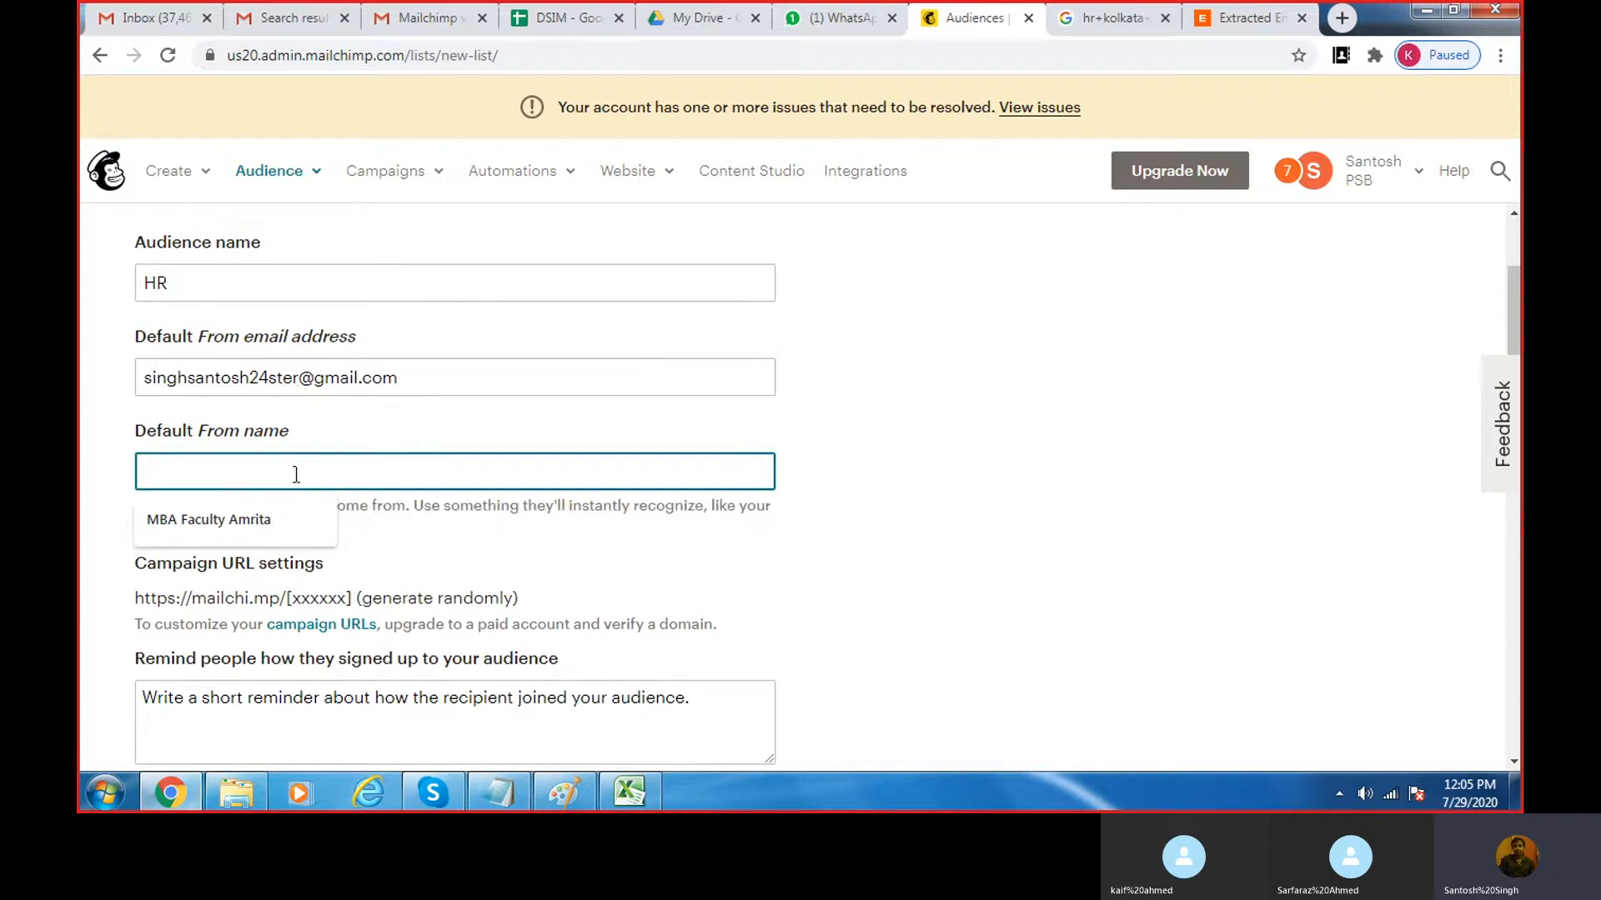
{"action": "type", "text": "San"}
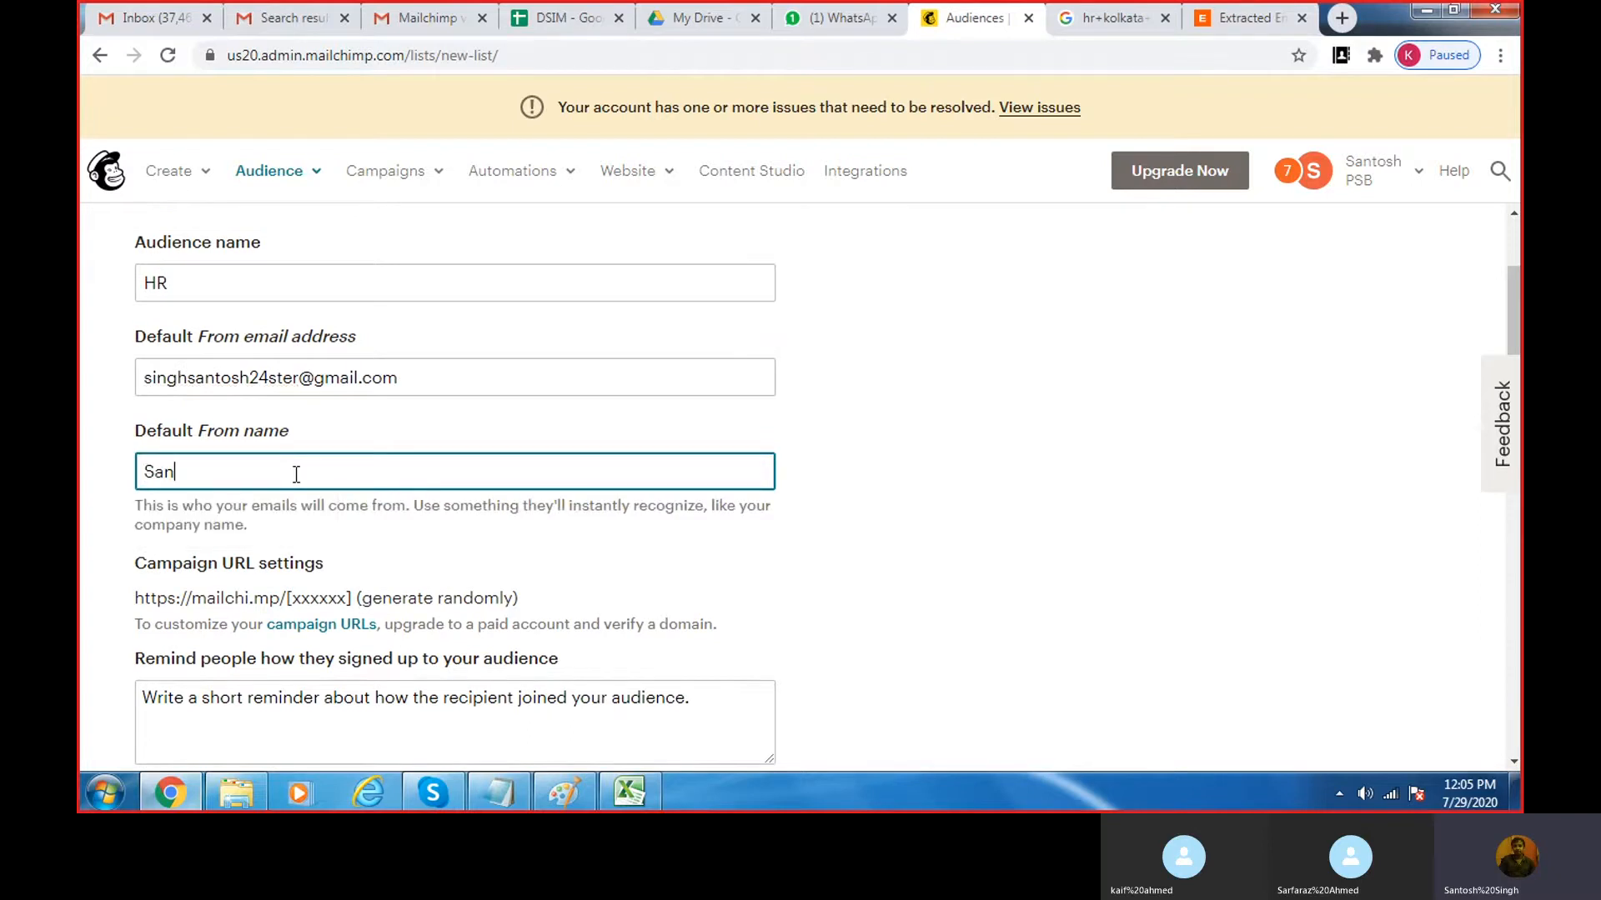
{"action": "type", "text": "tosh"}
Write the sign-up reminder "You are receiving this email because you opted in at our website."
{"action": "scroll", "coordinate": [738, 538], "scroll_direction": "down", "scroll_amount": 3}
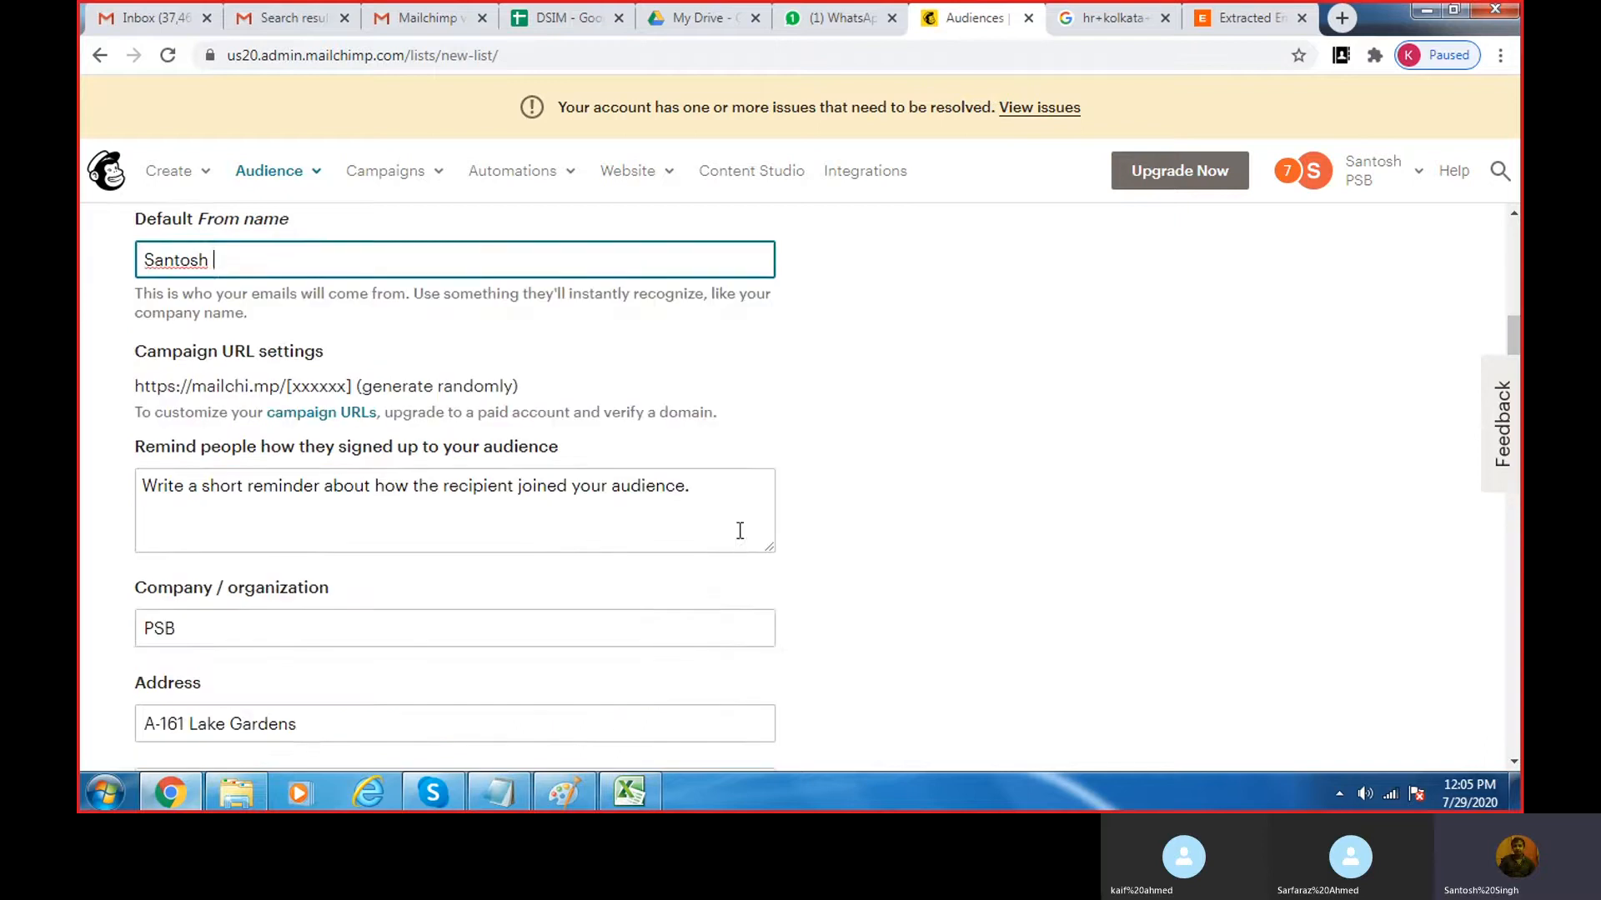
{"action": "left_click", "coordinate": [601, 524]}
{"action": "left_click", "coordinate": [813, 457]}
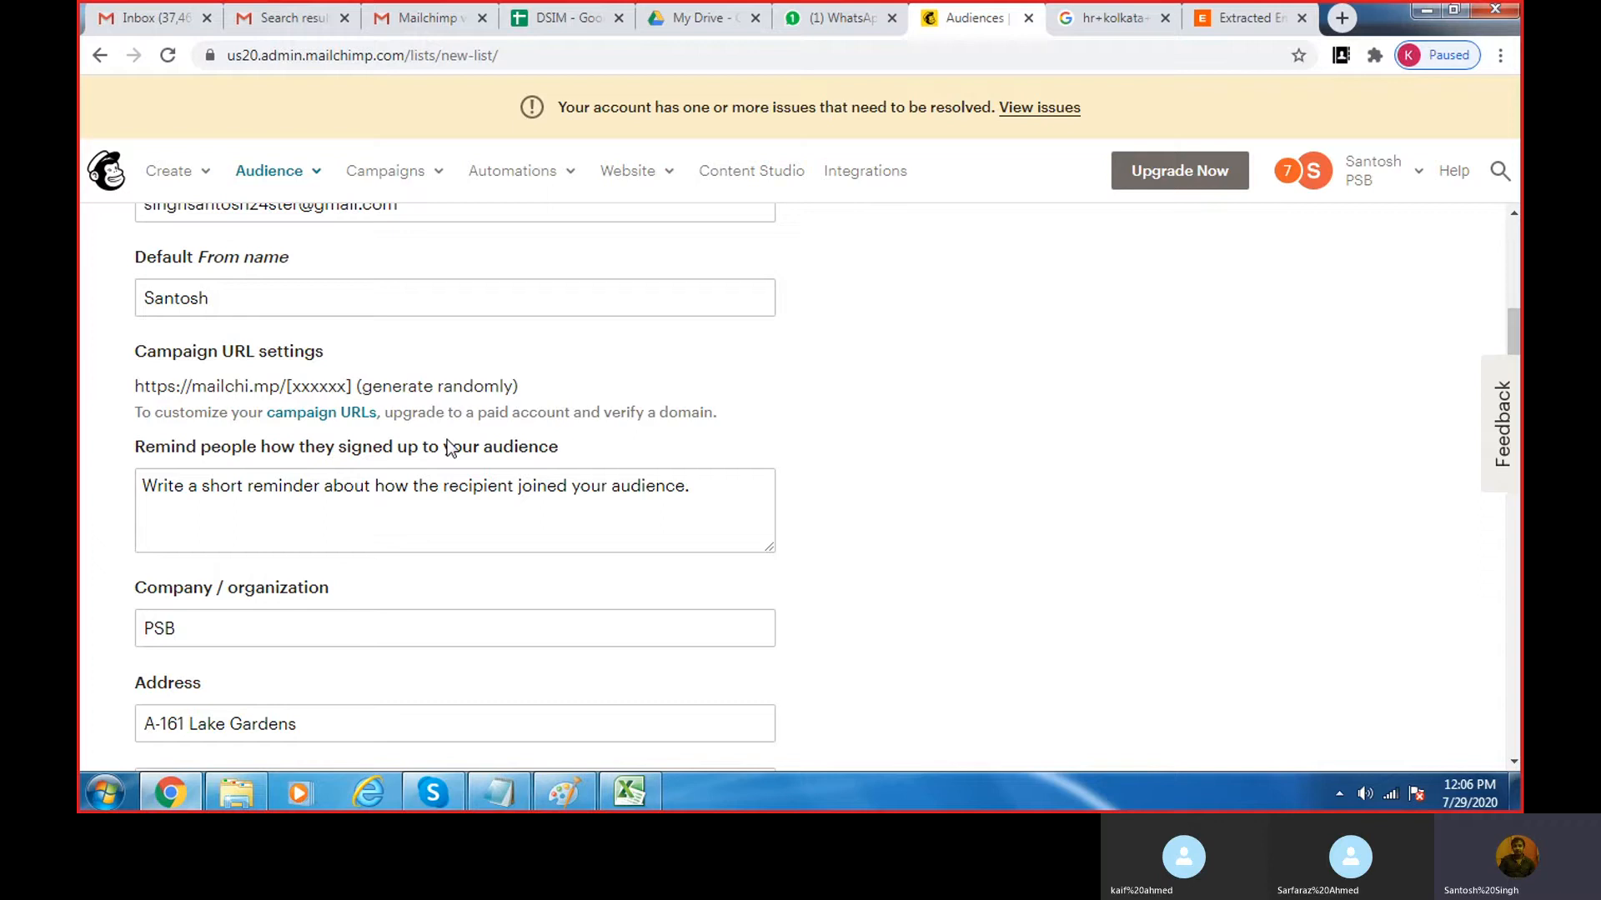
{"action": "left_click", "coordinate": [354, 495]}
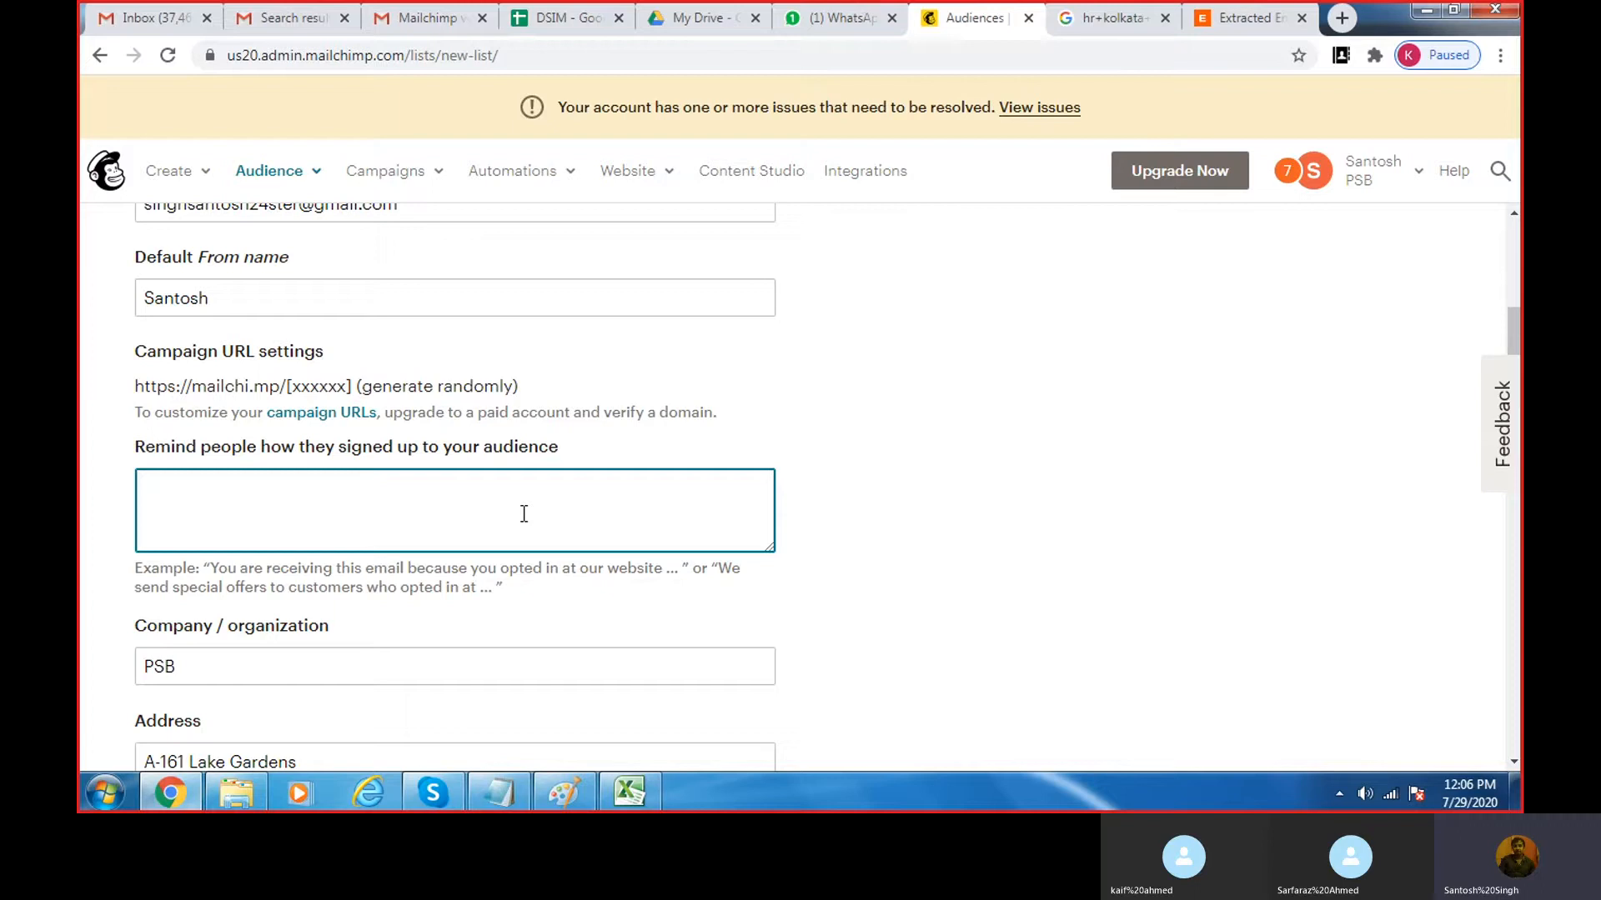
{"action": "type", "text": "You are receiving this emaui"}
{"action": "key", "text": "BackSpace"}
{"action": "key", "text": "BackSpace"}
{"action": "type", "text": "i"}
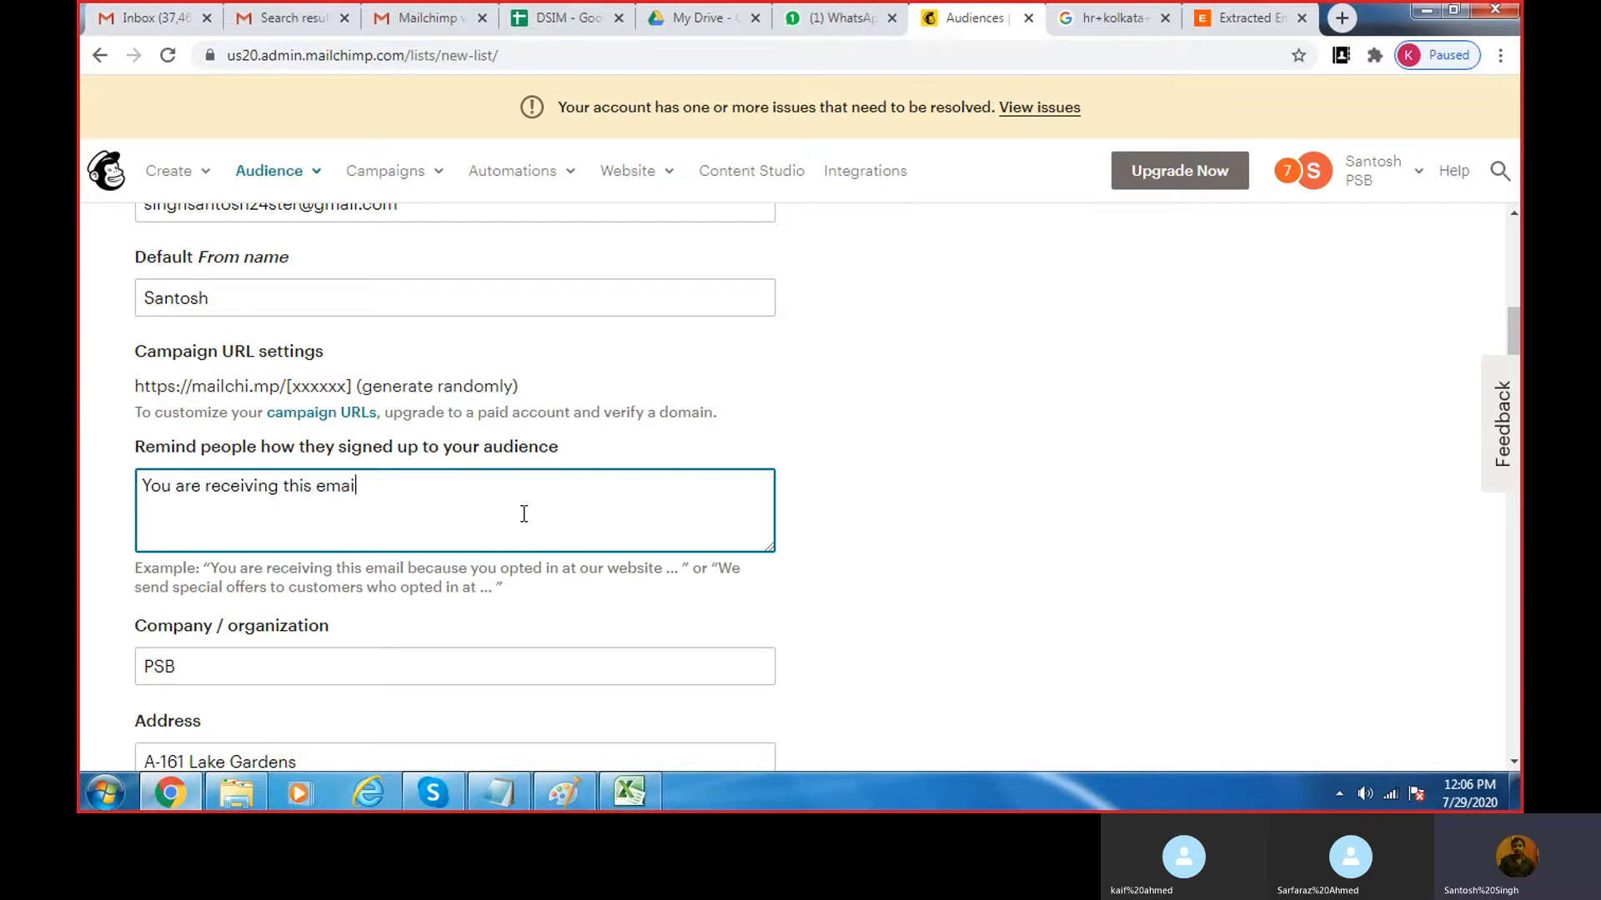
{"action": "type", "text": "l because you opted"}
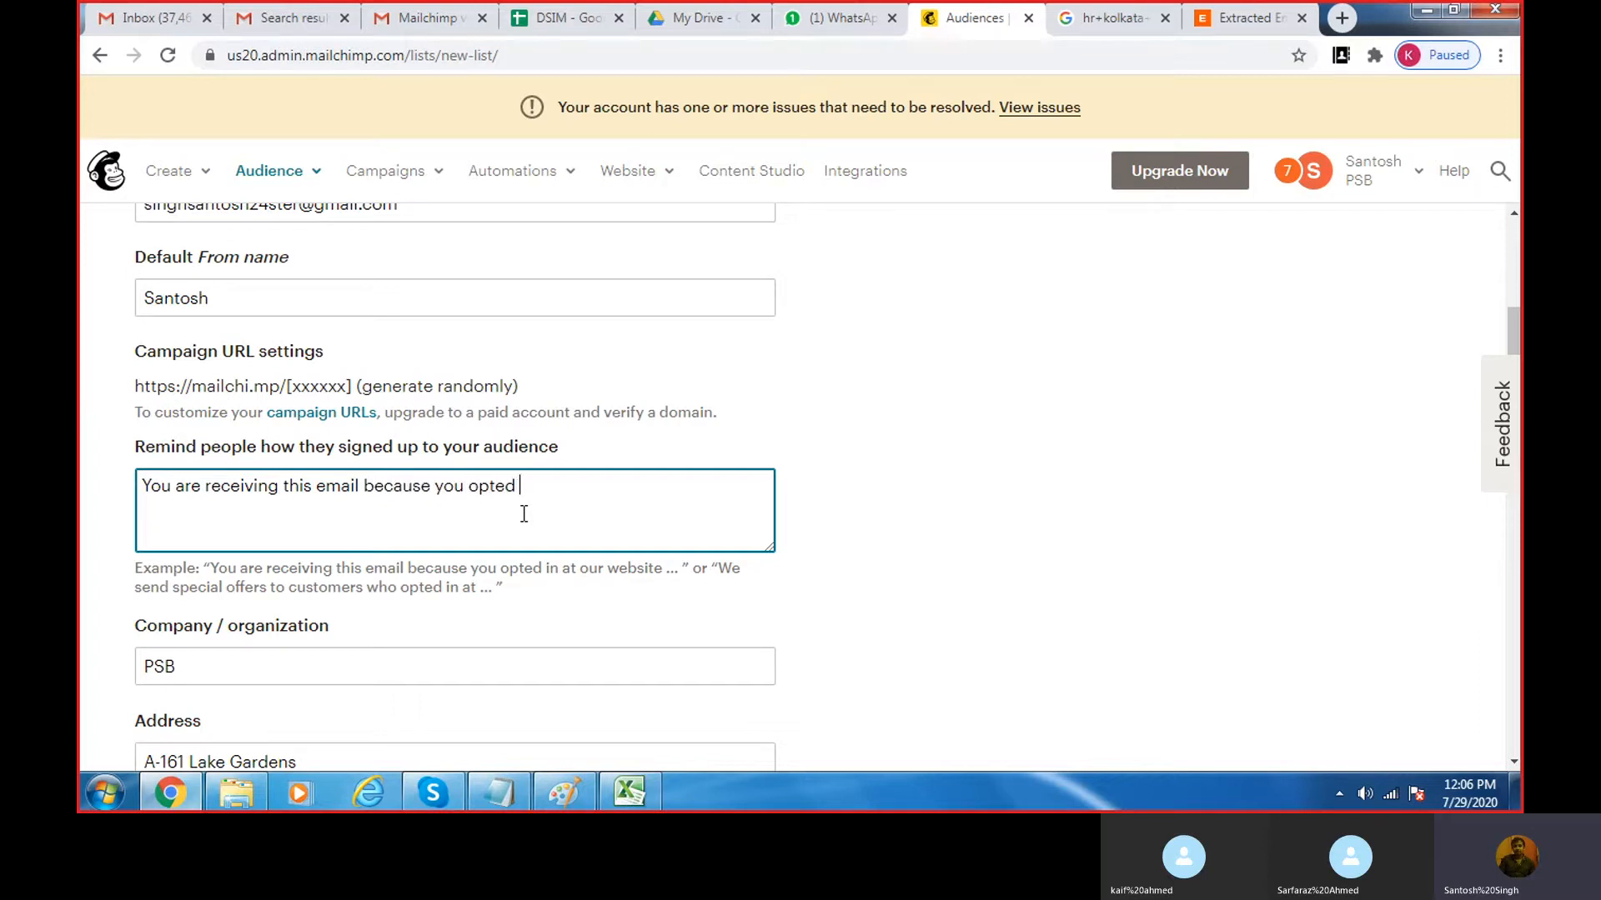
{"action": "type", "text": " in at our website."}
Save the new HR audience with the prefilled company and address details, leaving the opt-in, GDPR and notification options off
{"action": "scroll", "coordinate": [439, 525], "scroll_direction": "down", "scroll_amount": 4}
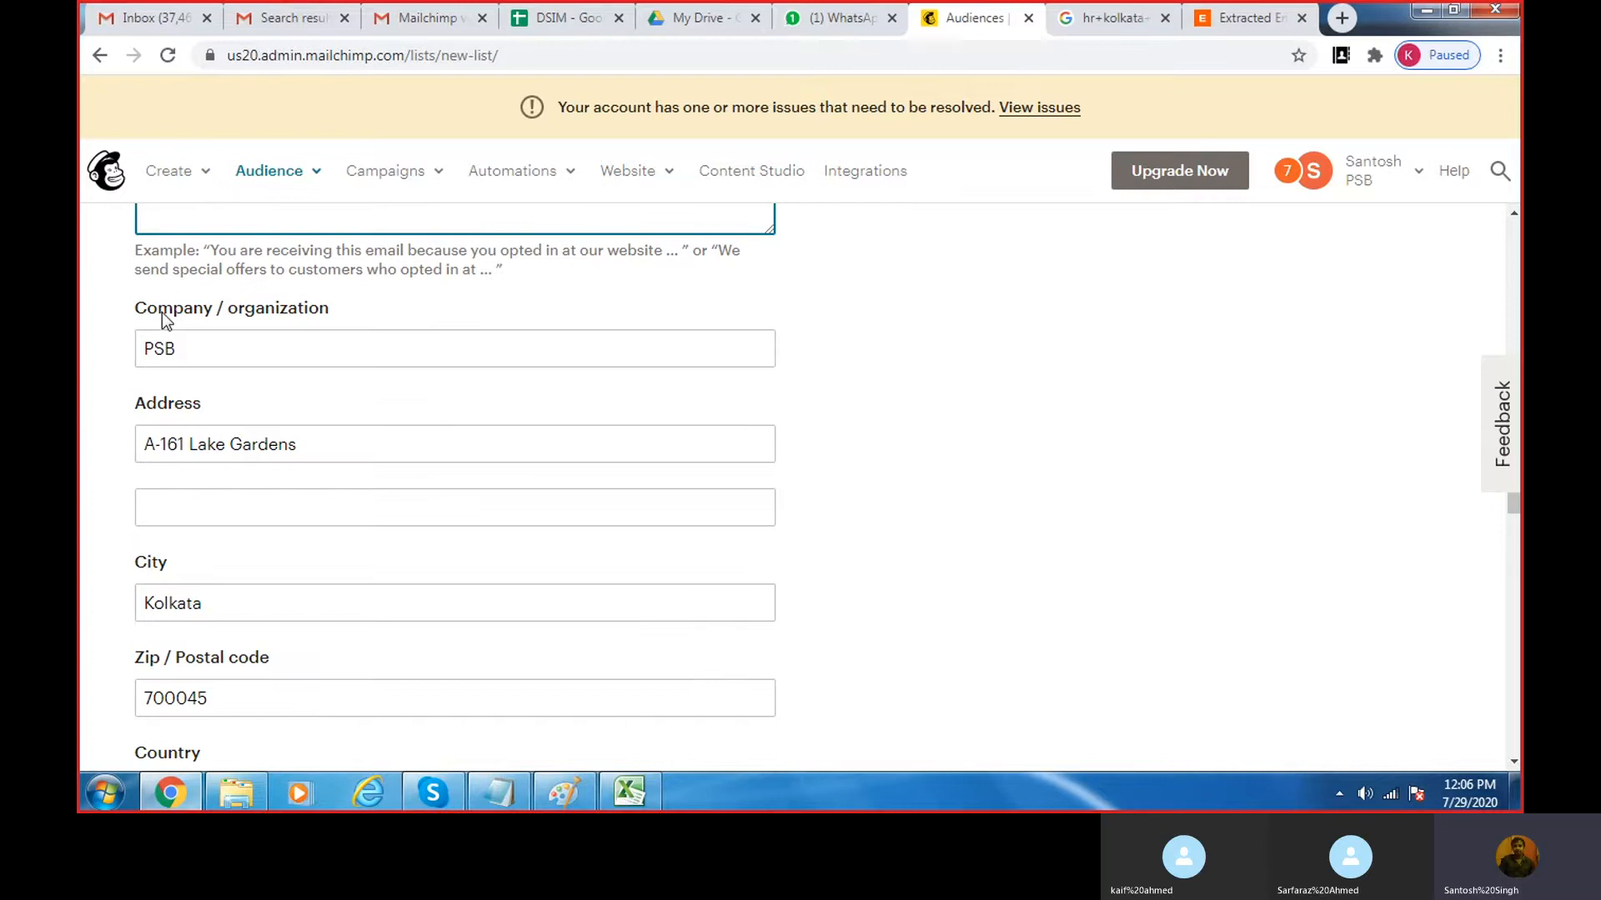
{"action": "scroll", "coordinate": [268, 307], "scroll_direction": "down", "scroll_amount": 1}
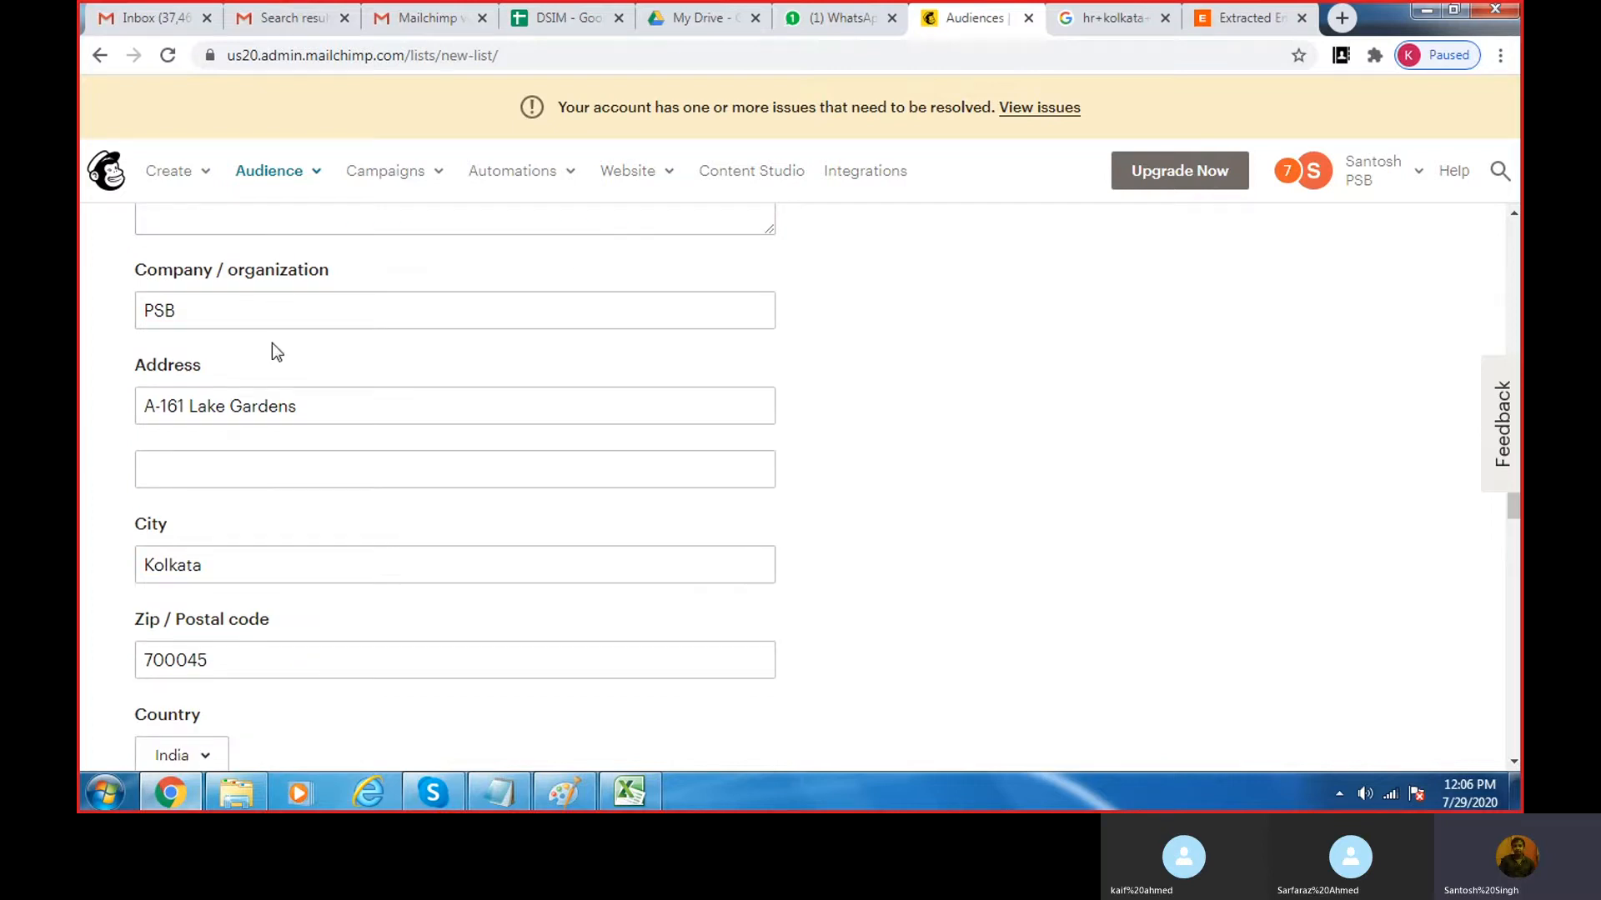
{"action": "scroll", "coordinate": [252, 481], "scroll_direction": "down", "scroll_amount": 1}
{"action": "scroll", "coordinate": [254, 509], "scroll_direction": "down", "scroll_amount": 8}
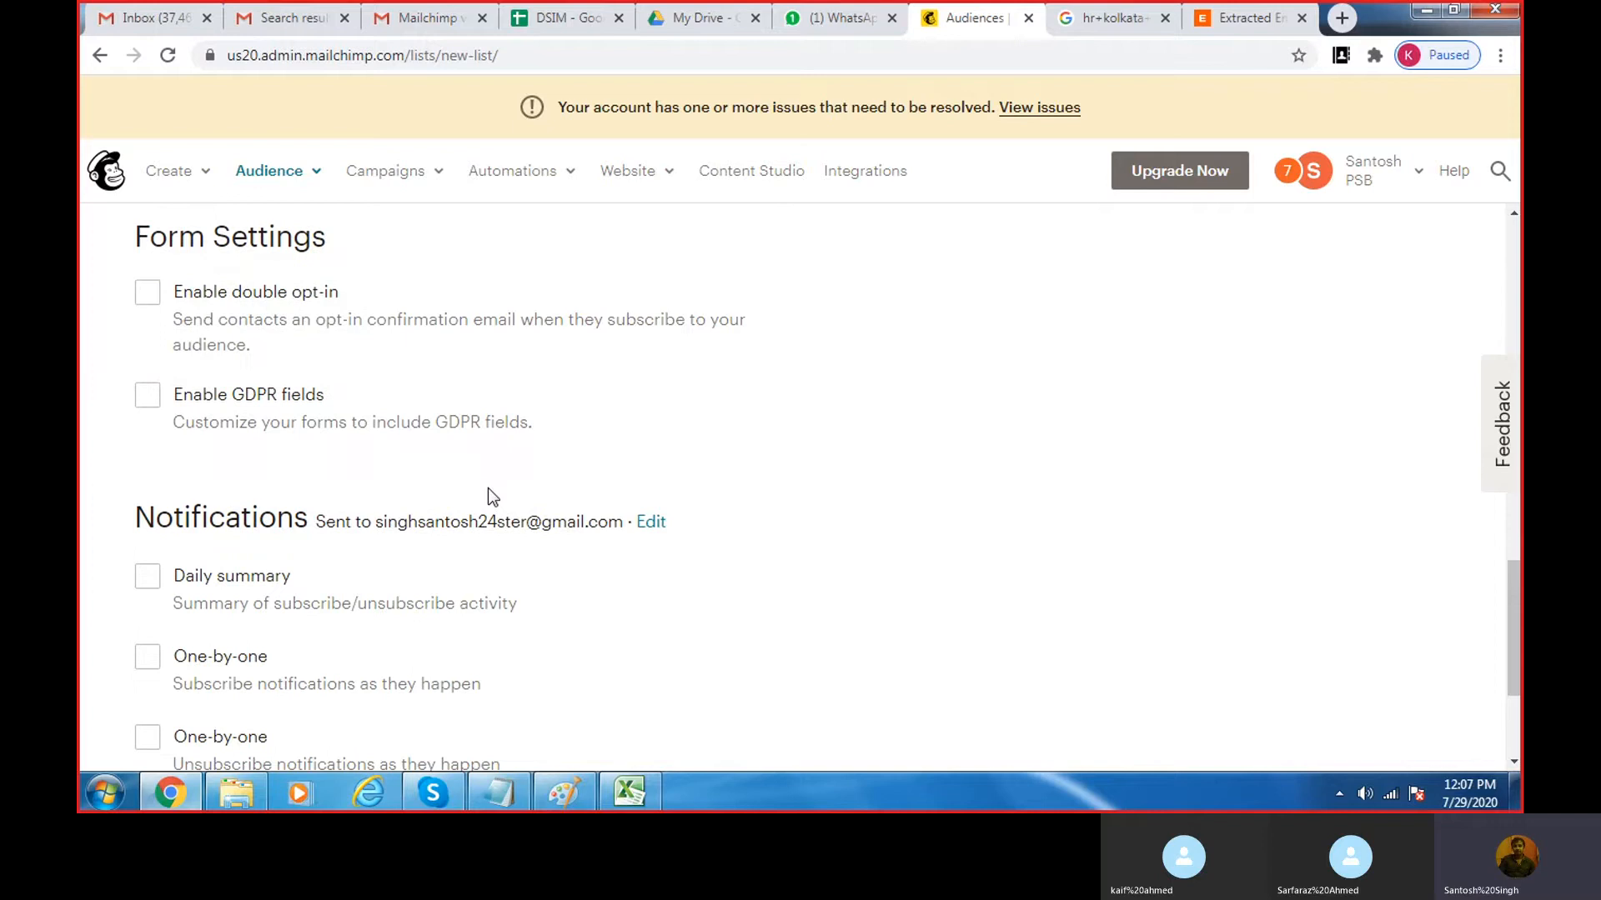
{"action": "scroll", "coordinate": [488, 488], "scroll_direction": "down", "scroll_amount": 3}
{"action": "left_click", "coordinate": [181, 620]}
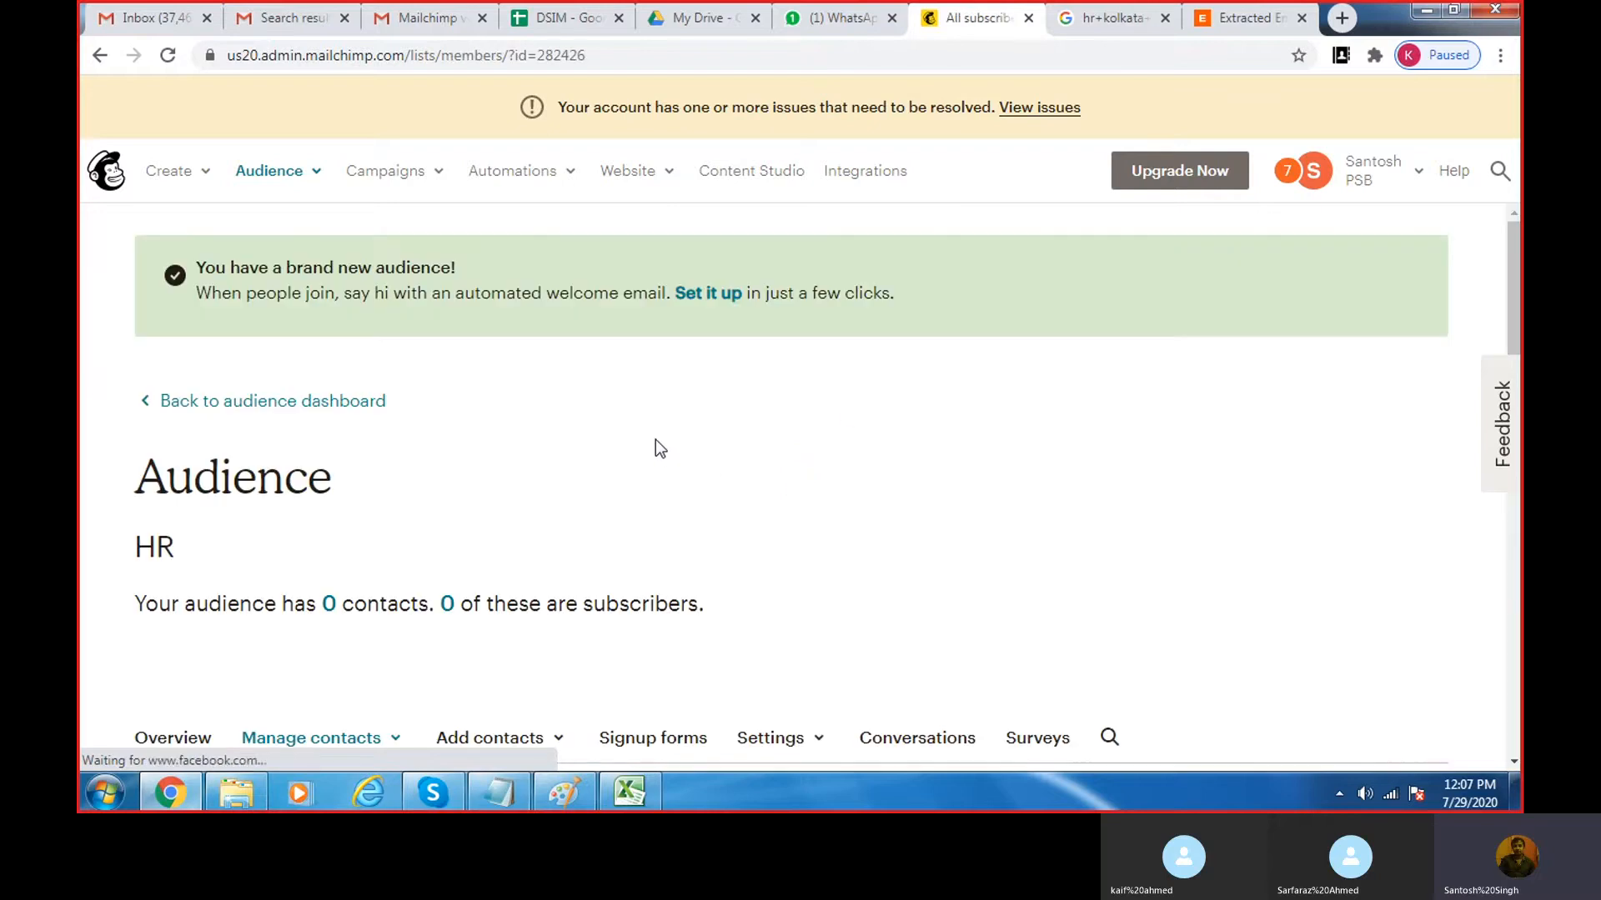
Start a contact import for the new HR audience
{"action": "scroll", "coordinate": [589, 423], "scroll_direction": "down", "scroll_amount": 3}
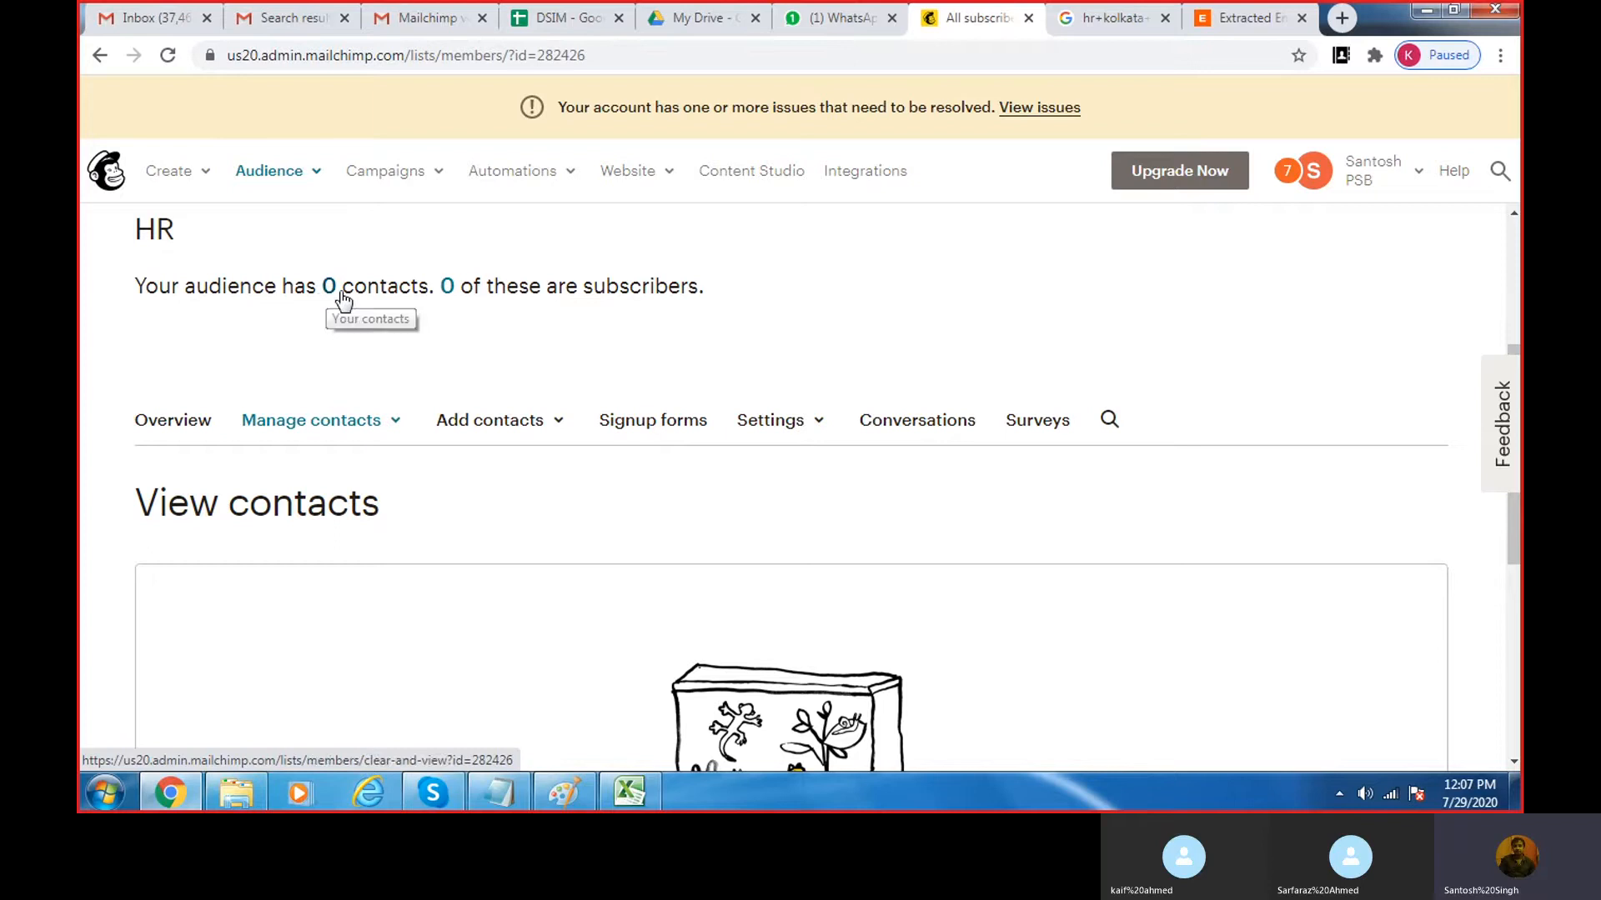
{"action": "scroll", "coordinate": [651, 450], "scroll_direction": "down", "scroll_amount": 3}
{"action": "scroll", "coordinate": [597, 492], "scroll_direction": "down", "scroll_amount": 2}
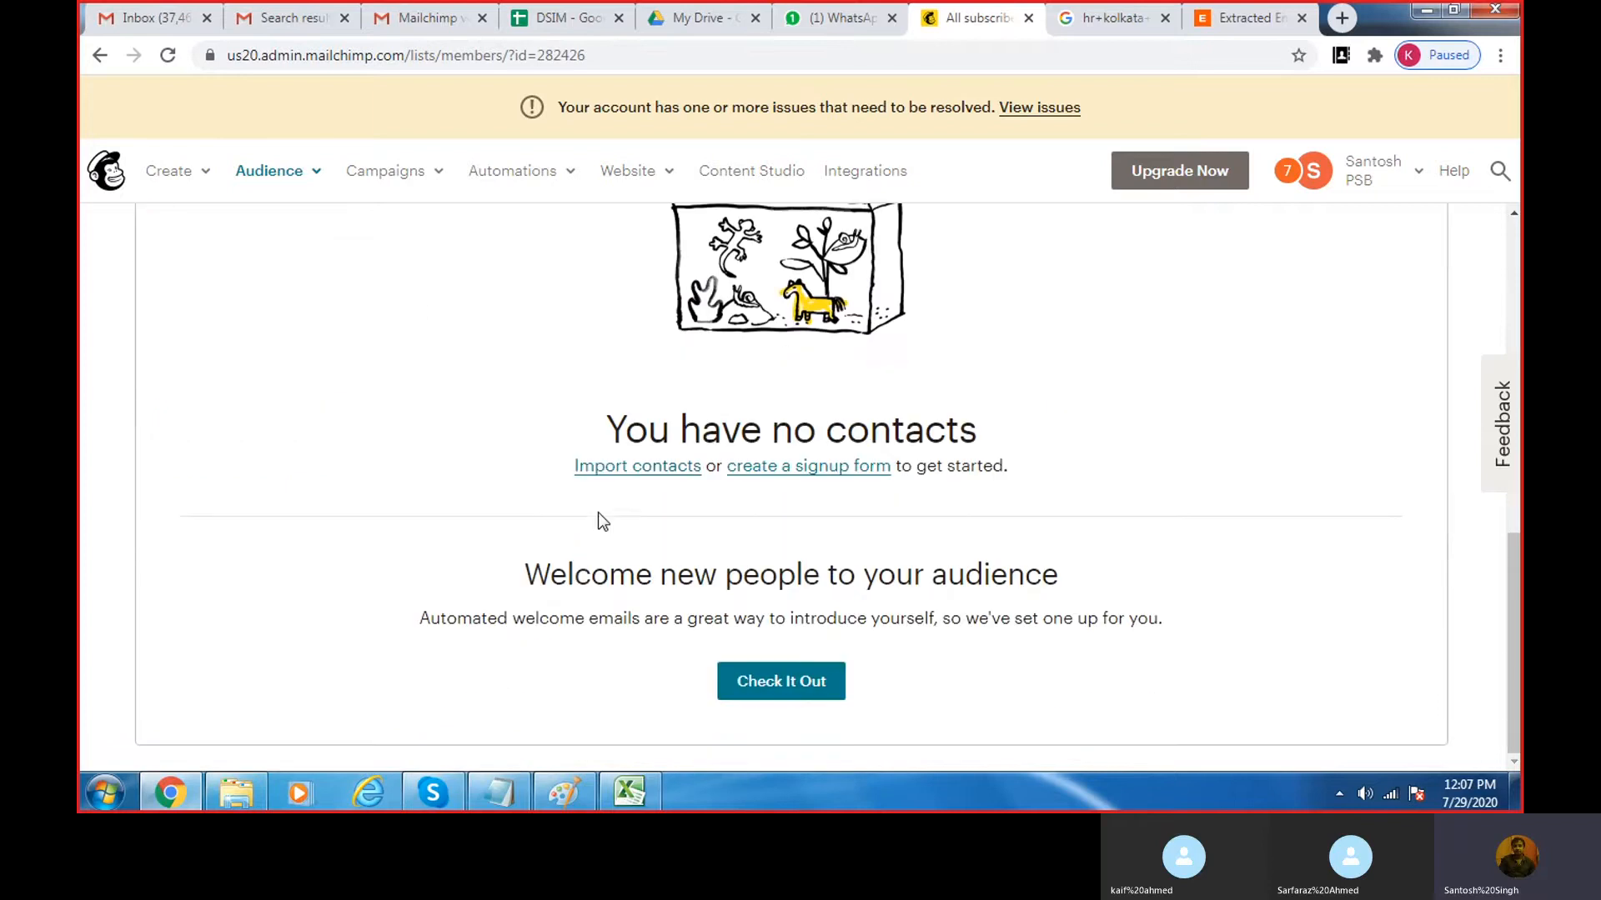
{"action": "left_click", "coordinate": [627, 472]}
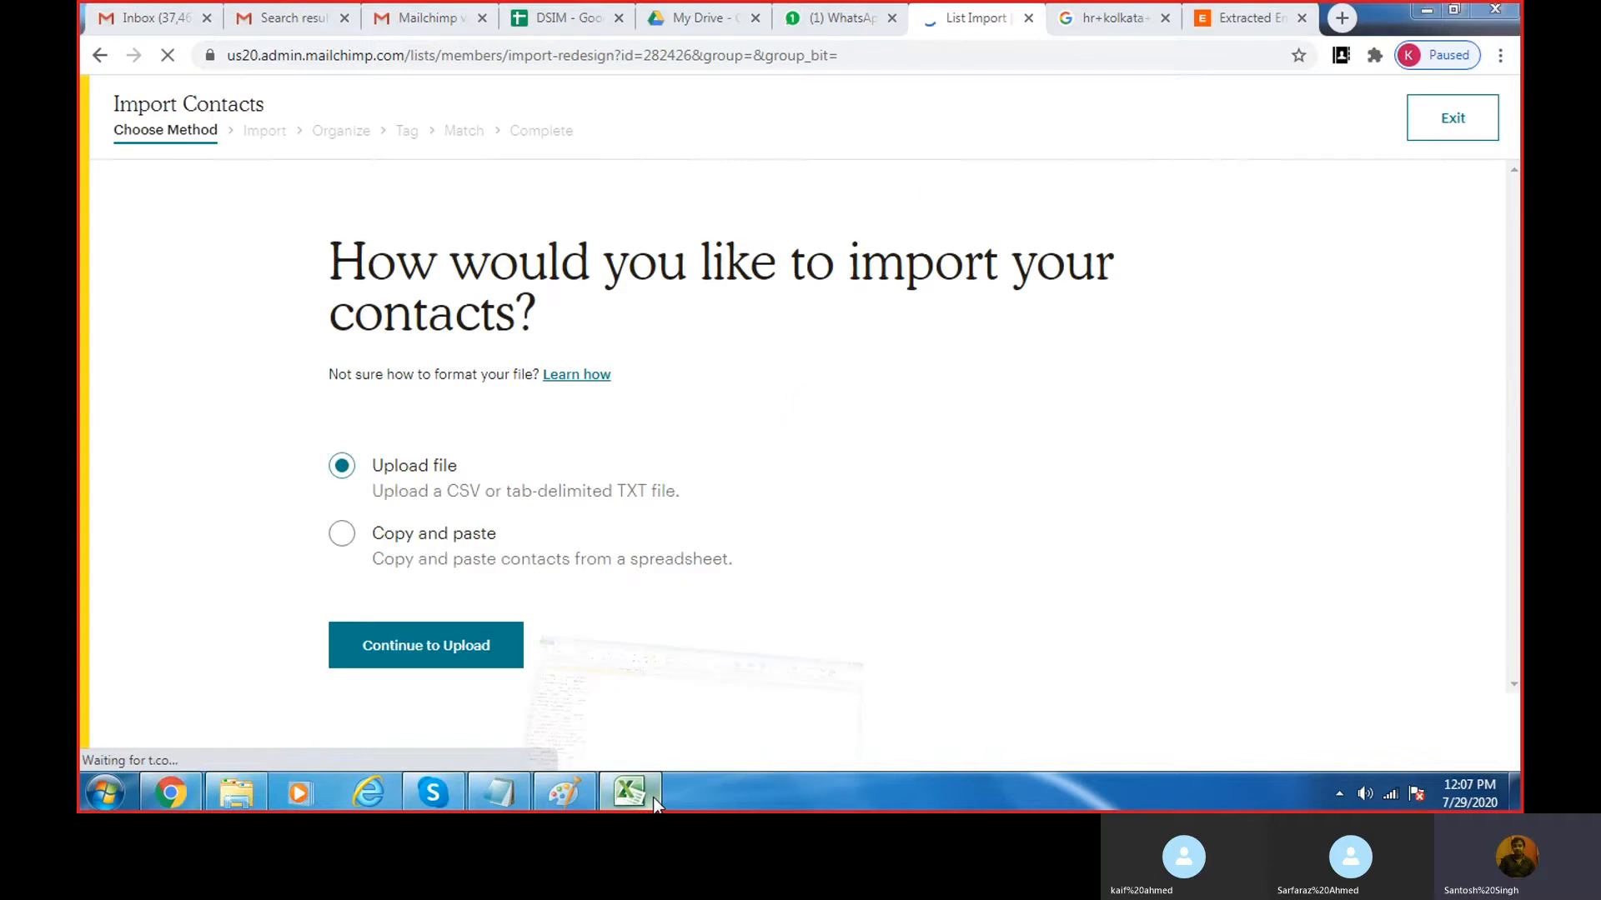
Switch to Excel, copy the column of collected email addresses, and return to the Mailchimp import in Chrome
{"action": "left_click", "coordinate": [655, 803]}
{"action": "left_click_drag", "start_coordinate": [350, 225], "coordinate": [361, 650]}
{"action": "key", "text": "ctrl+c"}
{"action": "left_click", "coordinate": [432, 792]}
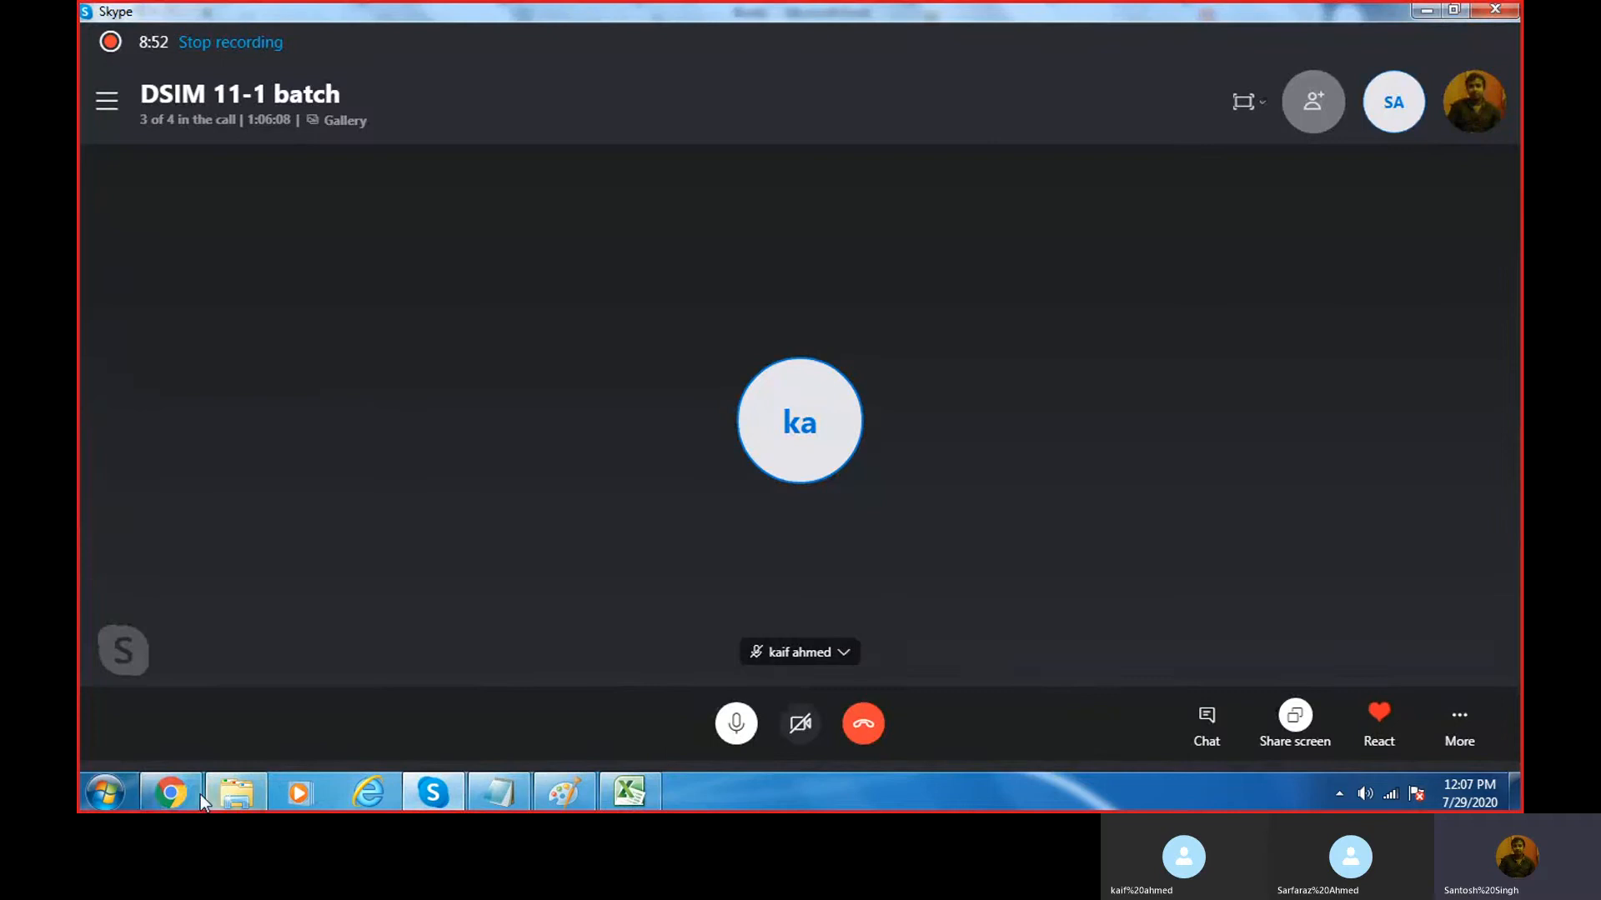
{"action": "left_click", "coordinate": [171, 793]}
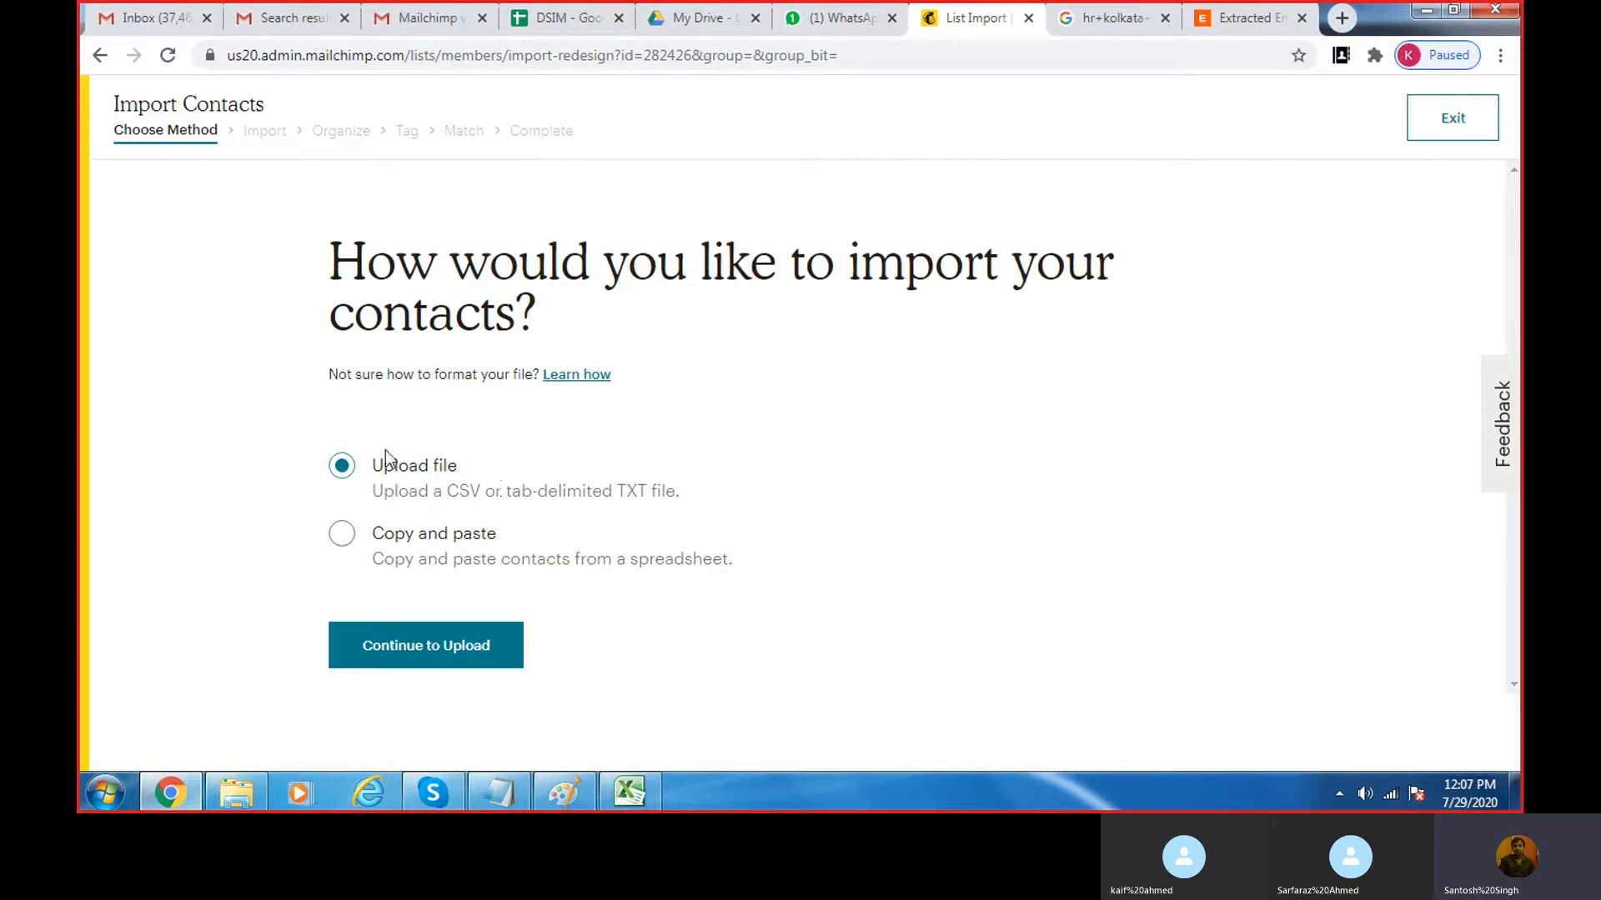
Choose the copy-and-paste import method, paste the copied email addresses, remove the trailing empty line and continue to Organize
{"action": "left_click", "coordinate": [344, 537]}
{"action": "left_click", "coordinate": [461, 655]}
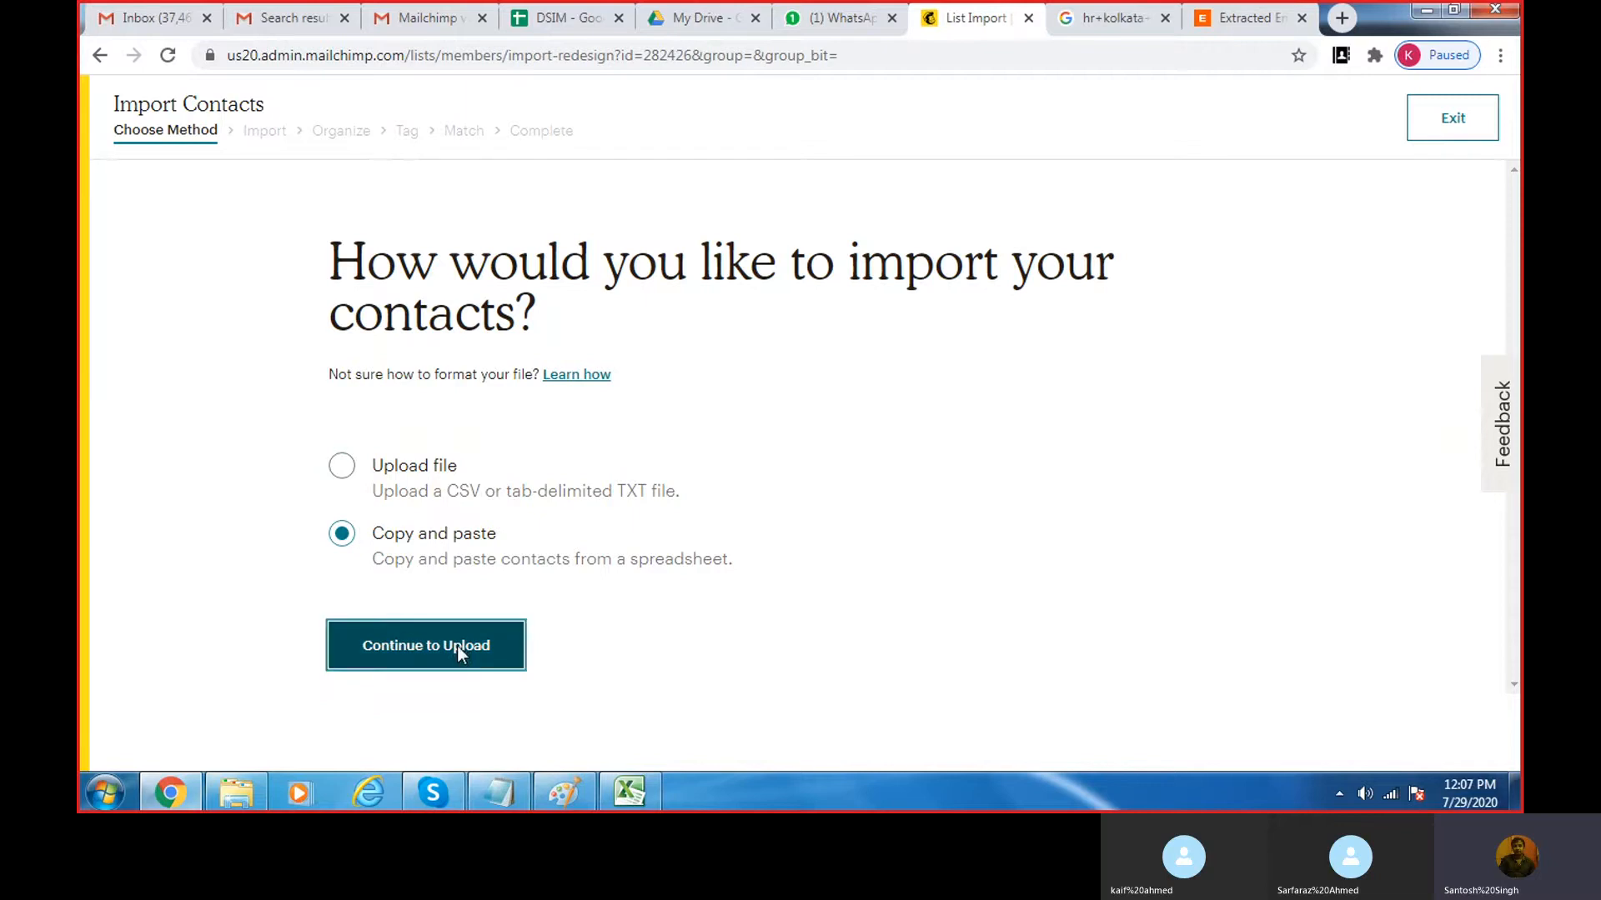
{"action": "left_click", "coordinate": [434, 453]}
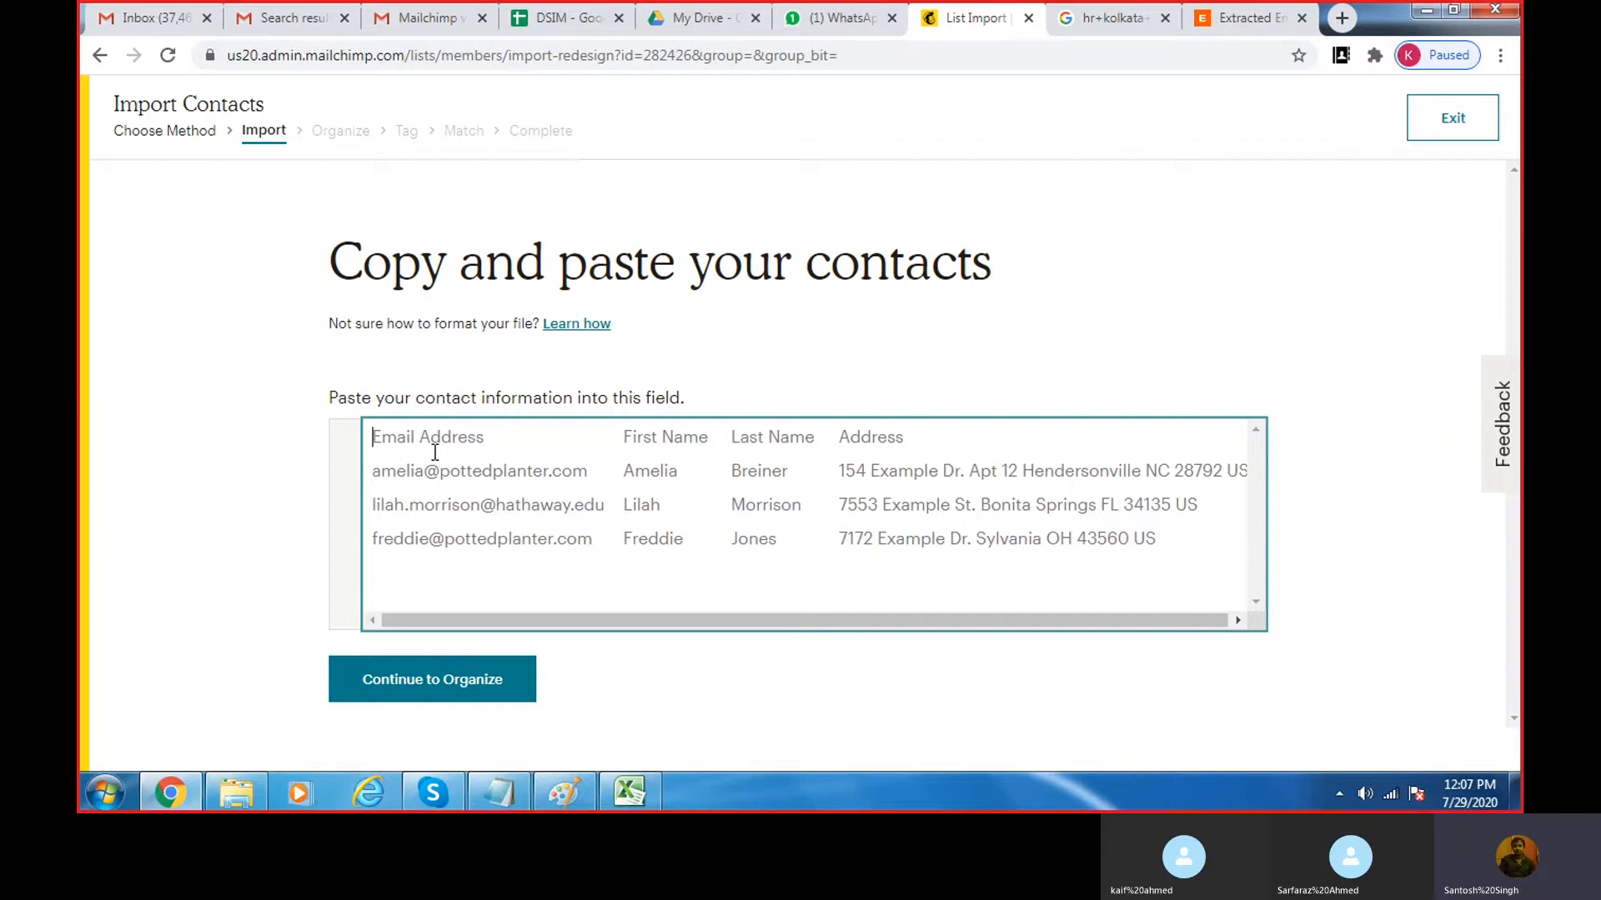
{"action": "key", "text": "ctrl+v"}
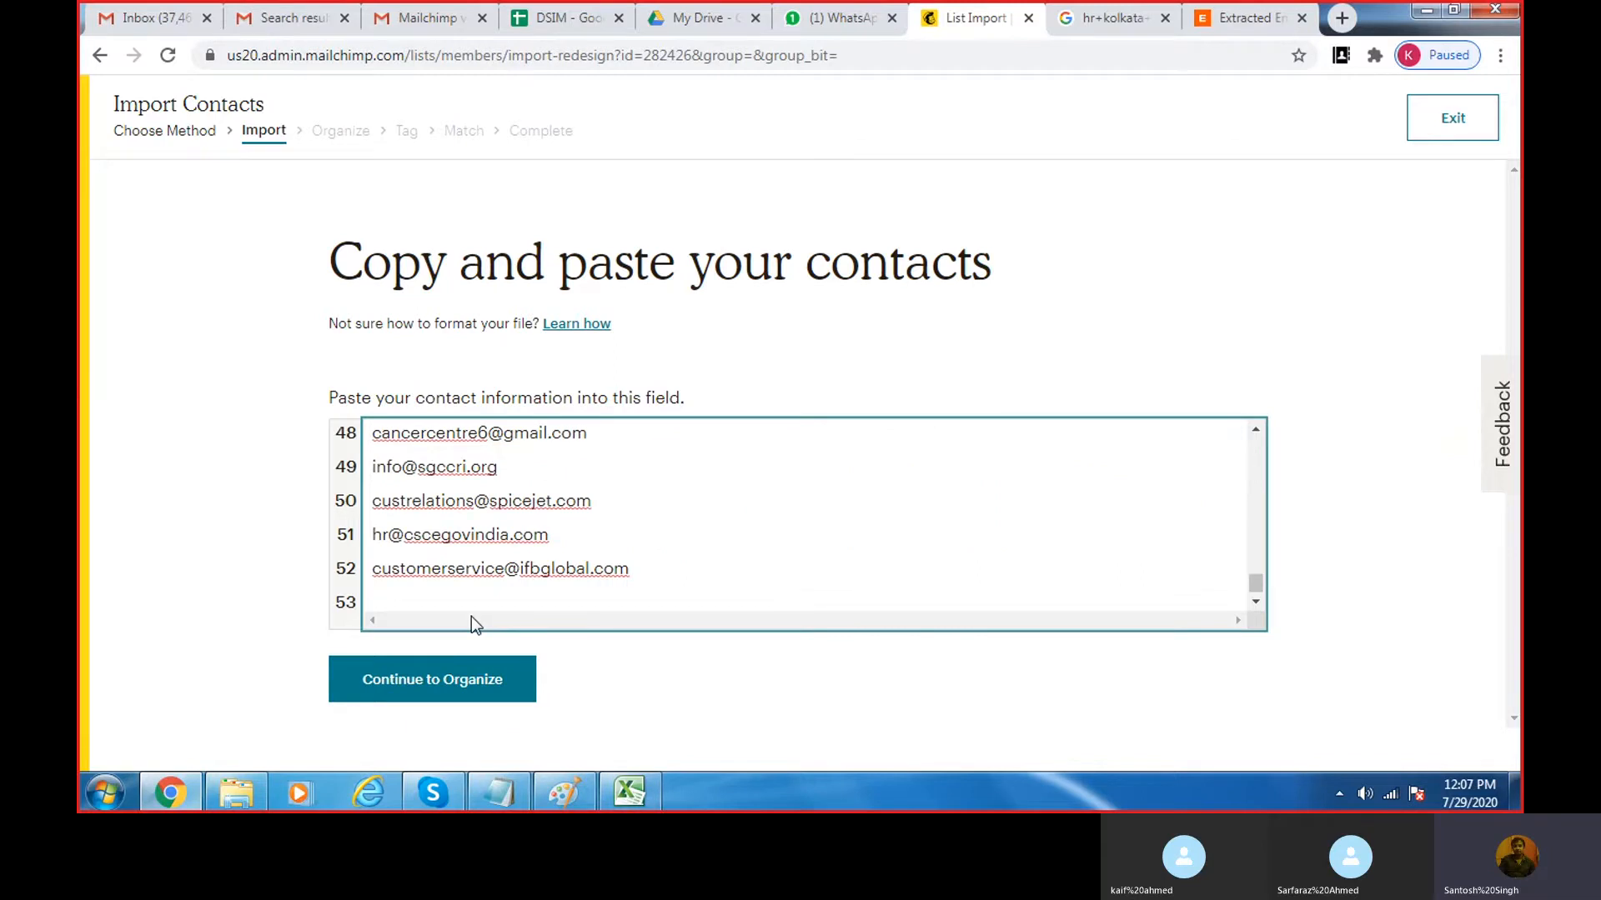
{"action": "key", "text": "BackSpace"}
{"action": "left_click", "coordinate": [430, 702]}
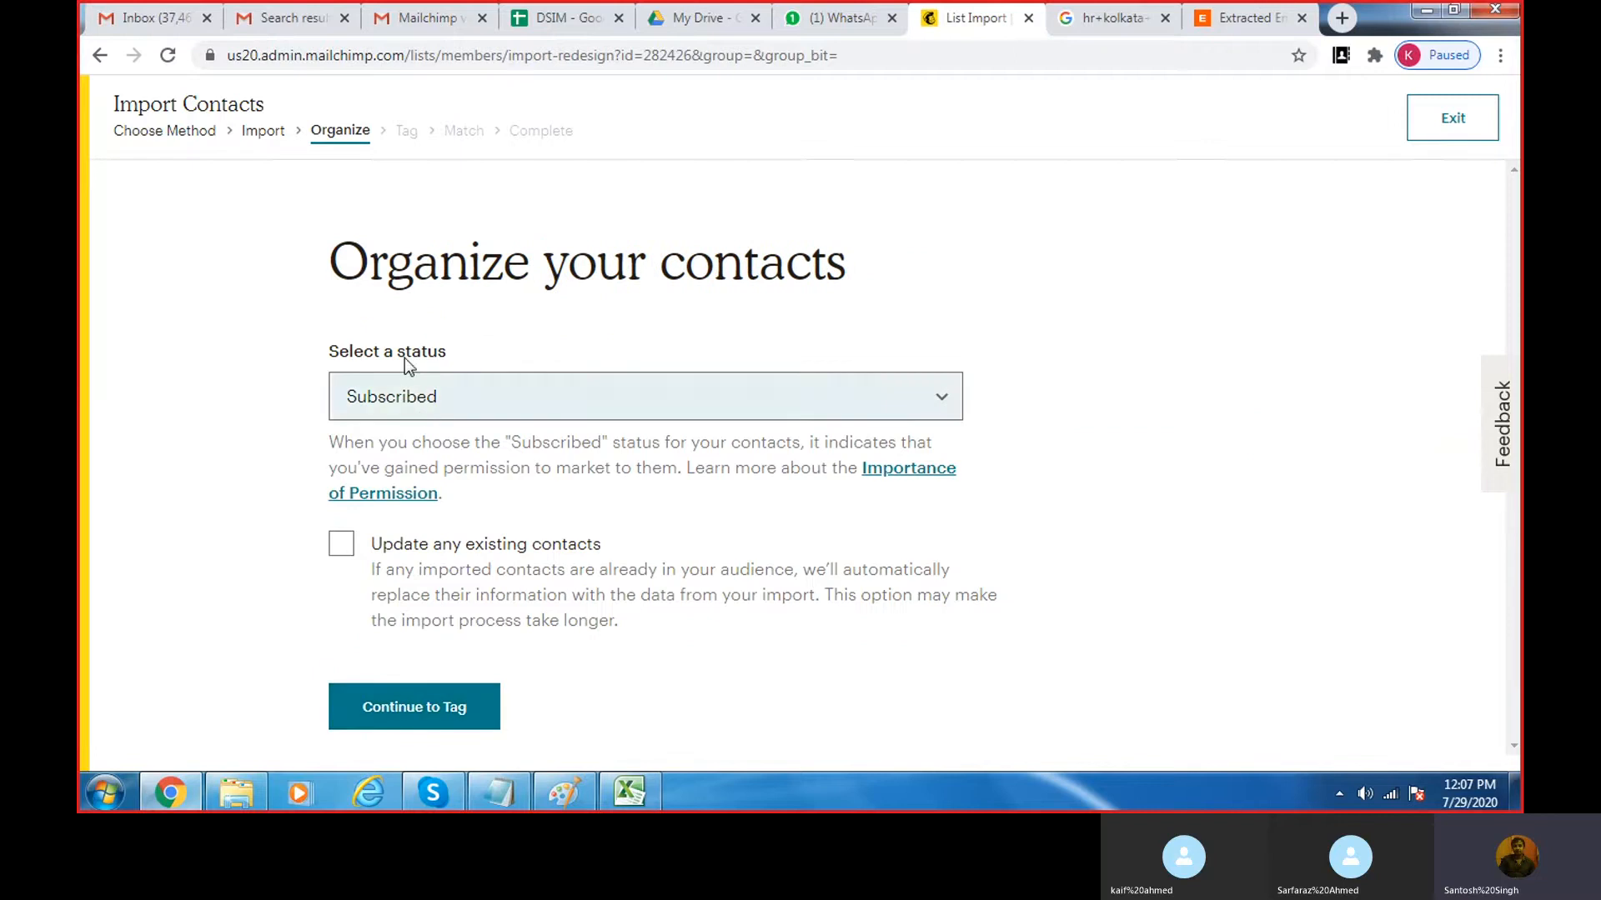
Set the contacts' status to Subscribed, enable updating of any existing contacts, and continue to tagging
{"action": "left_click", "coordinate": [458, 397]}
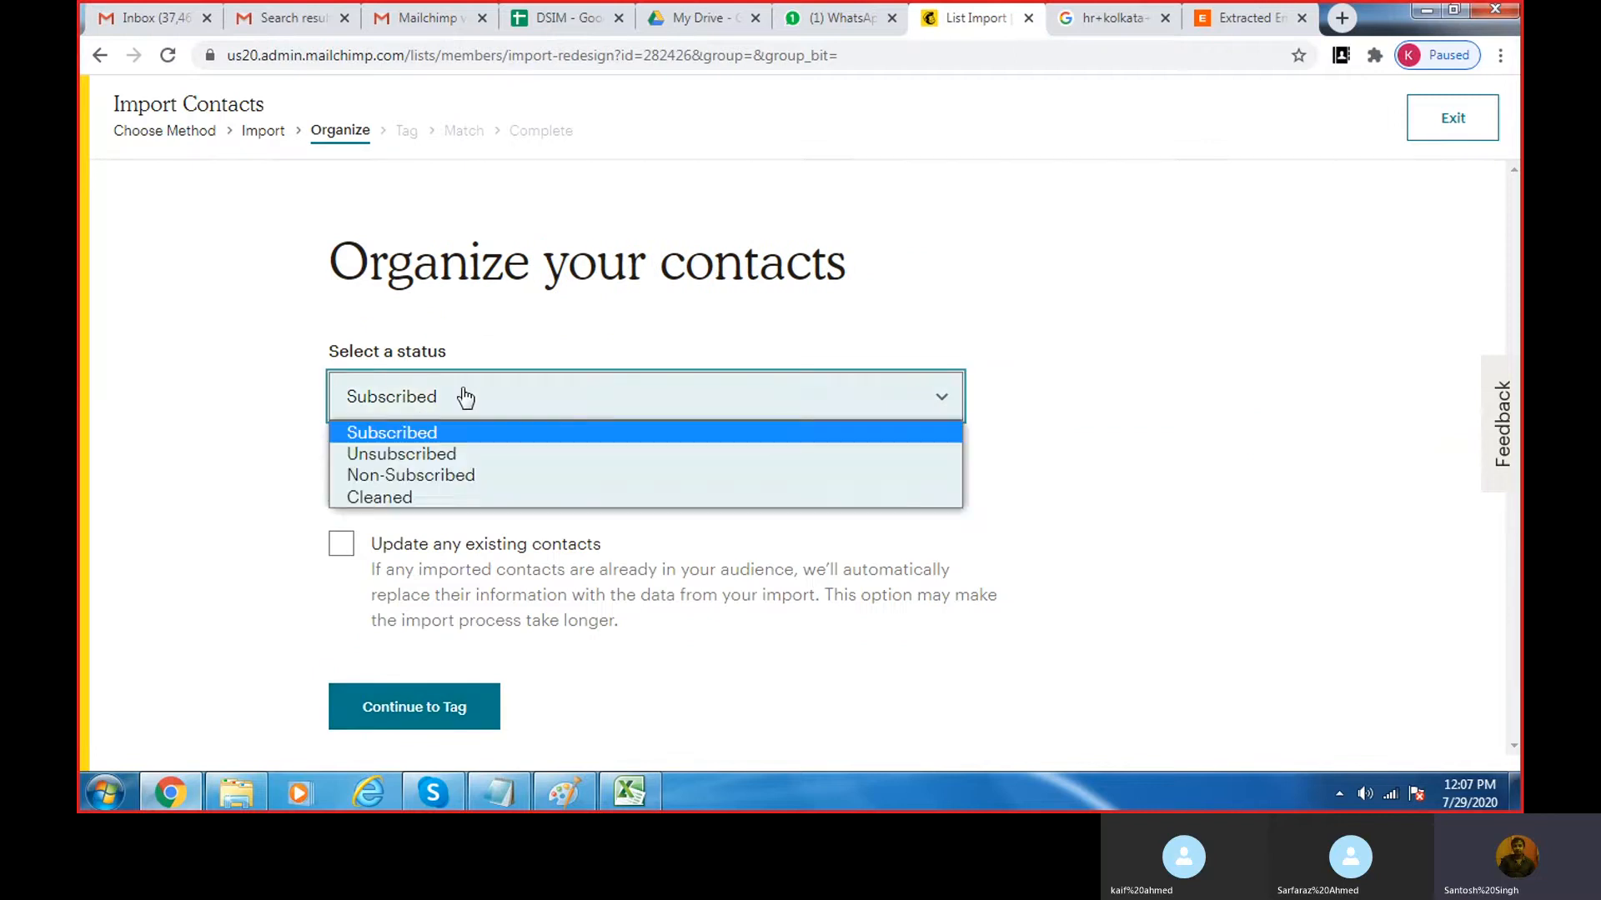
{"action": "left_click", "coordinate": [462, 440]}
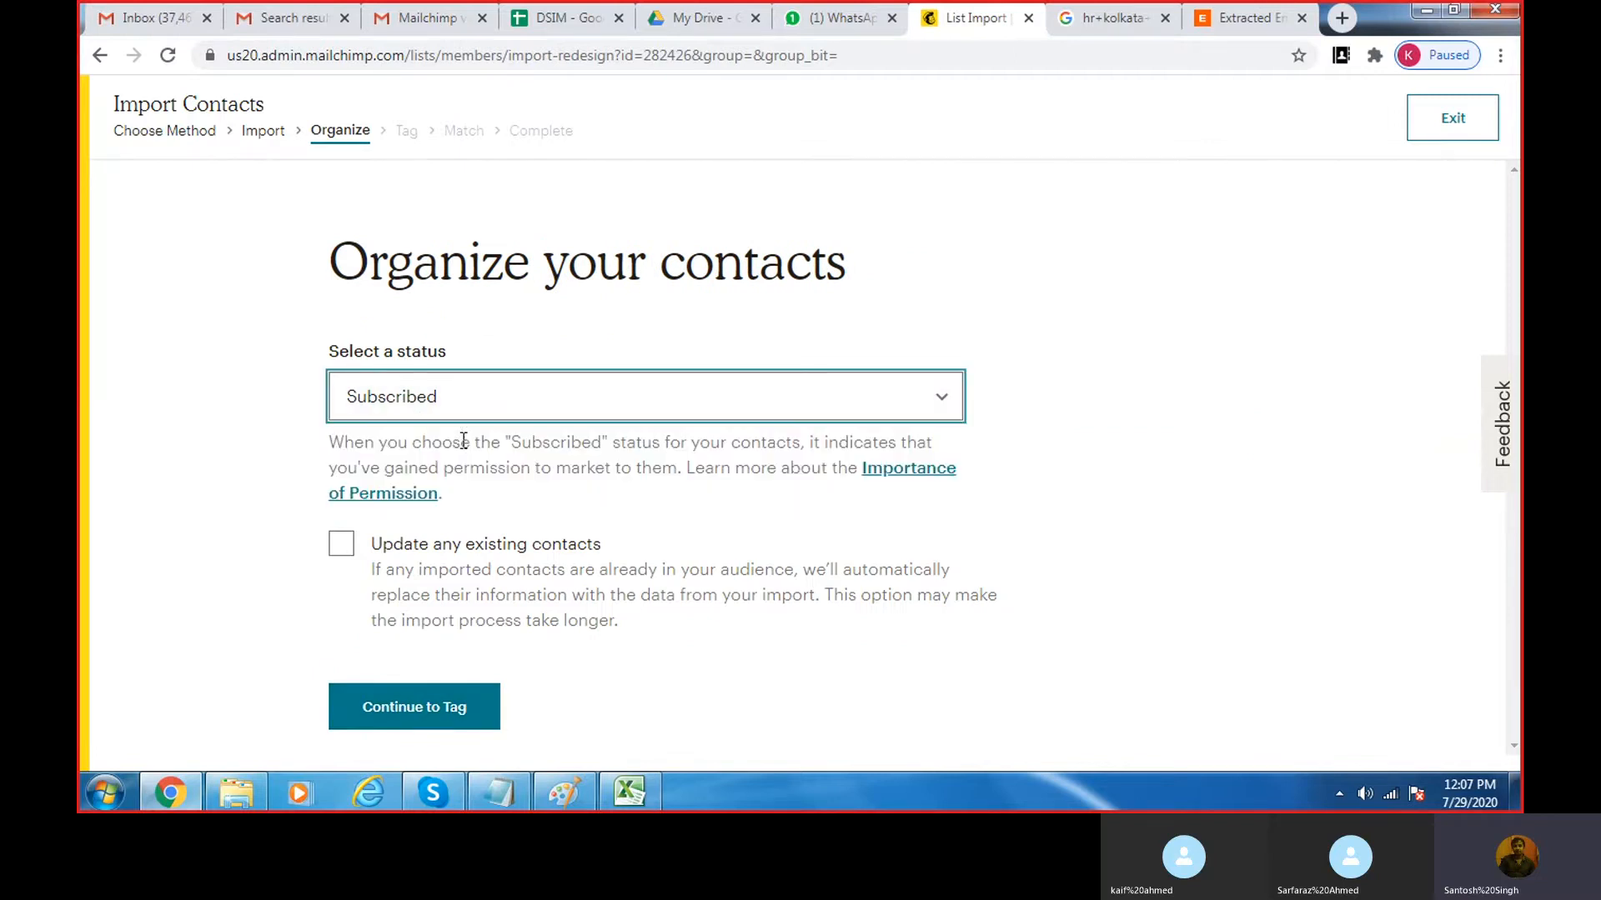
{"action": "left_click", "coordinate": [345, 551]}
{"action": "left_click", "coordinate": [415, 724]}
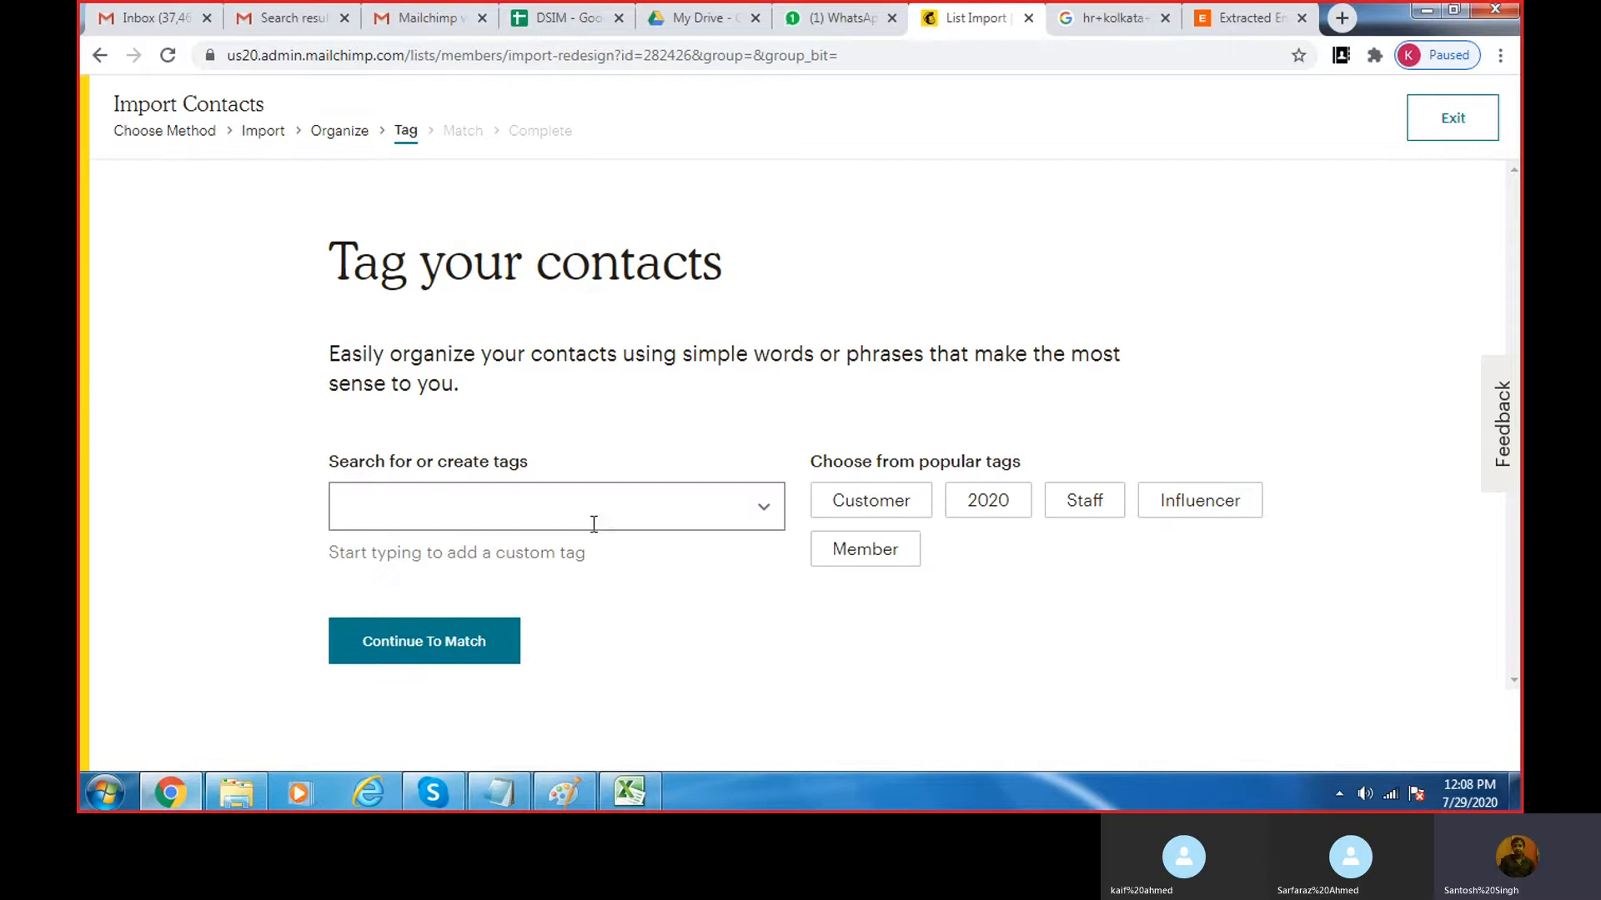
Skip tagging, accept the Email Address column match, and complete the import into the HR audience
{"action": "left_click", "coordinate": [762, 512]}
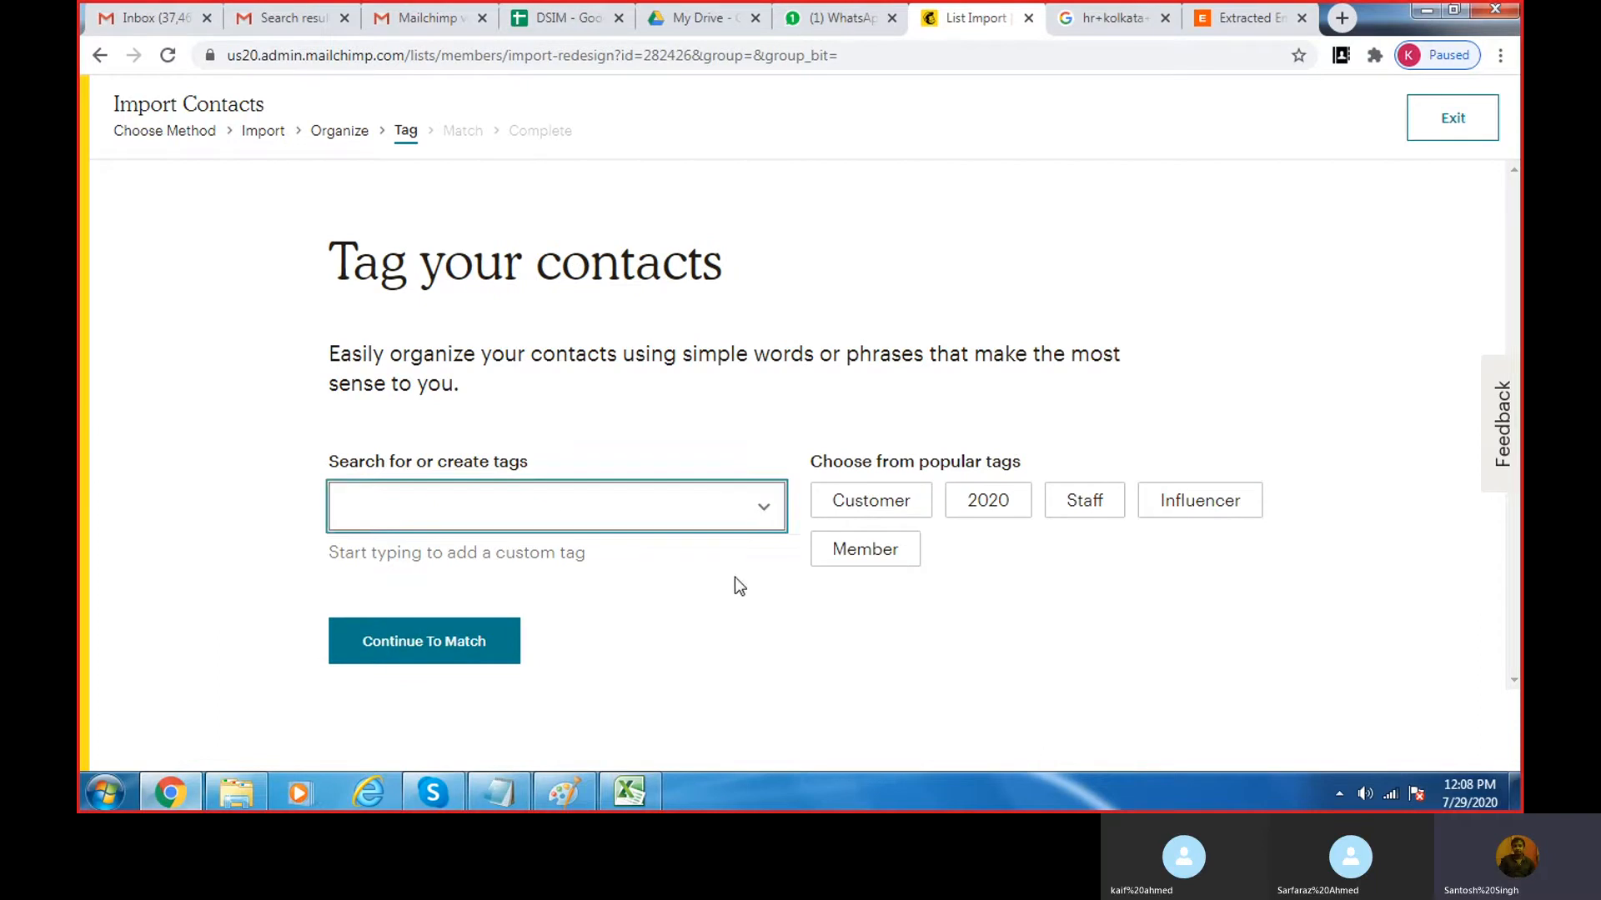
{"action": "left_click", "coordinate": [418, 645]}
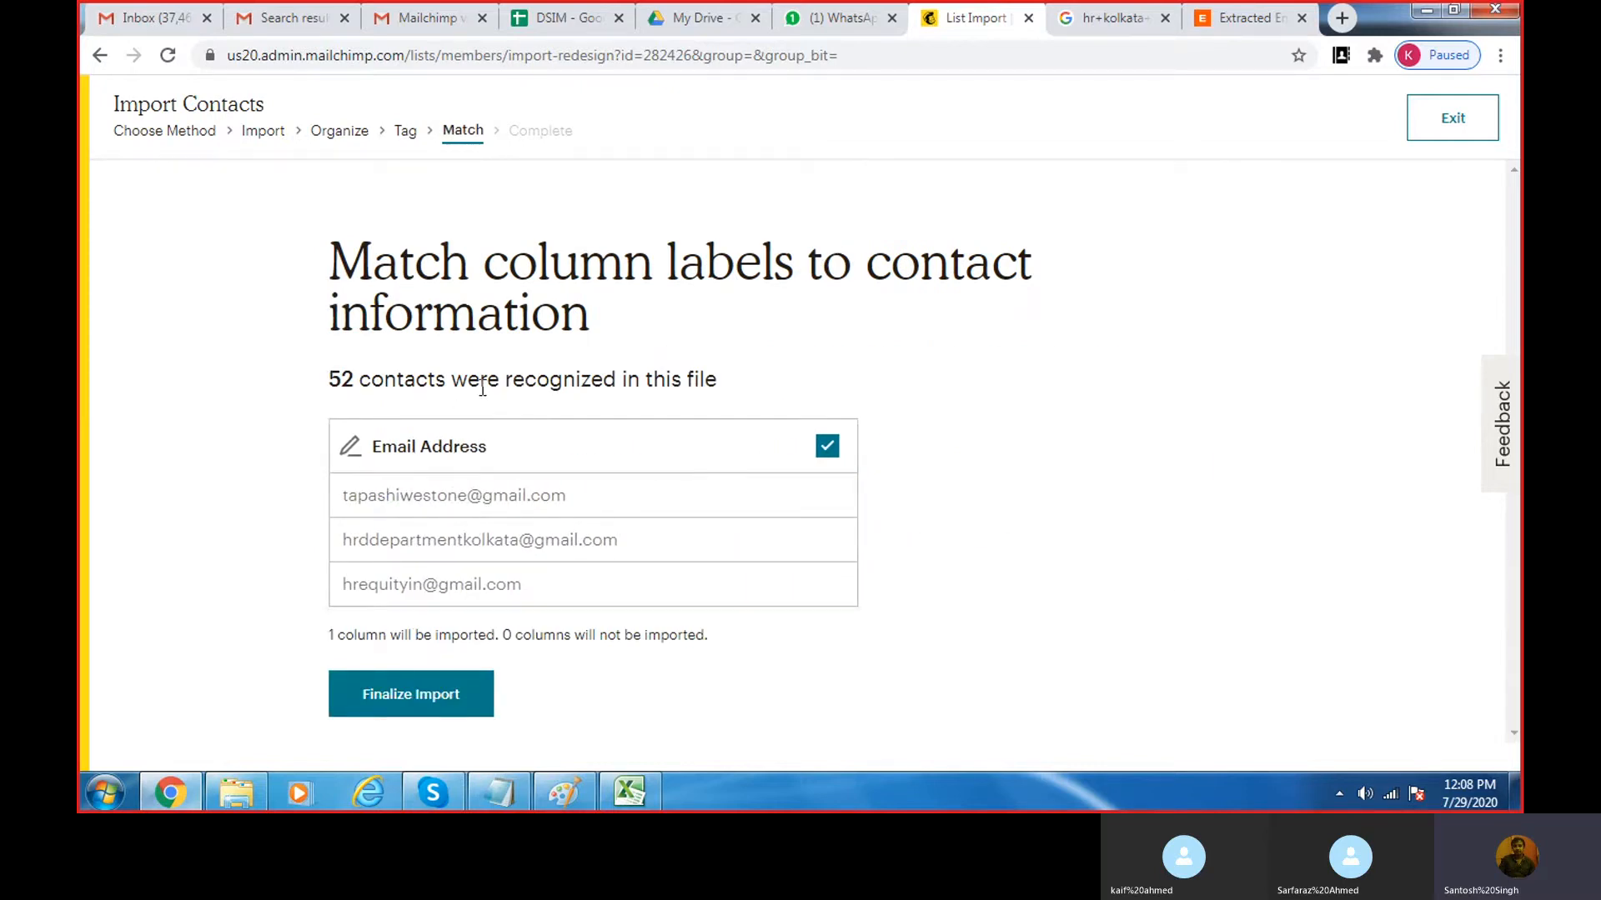
{"action": "left_click", "coordinate": [426, 700]}
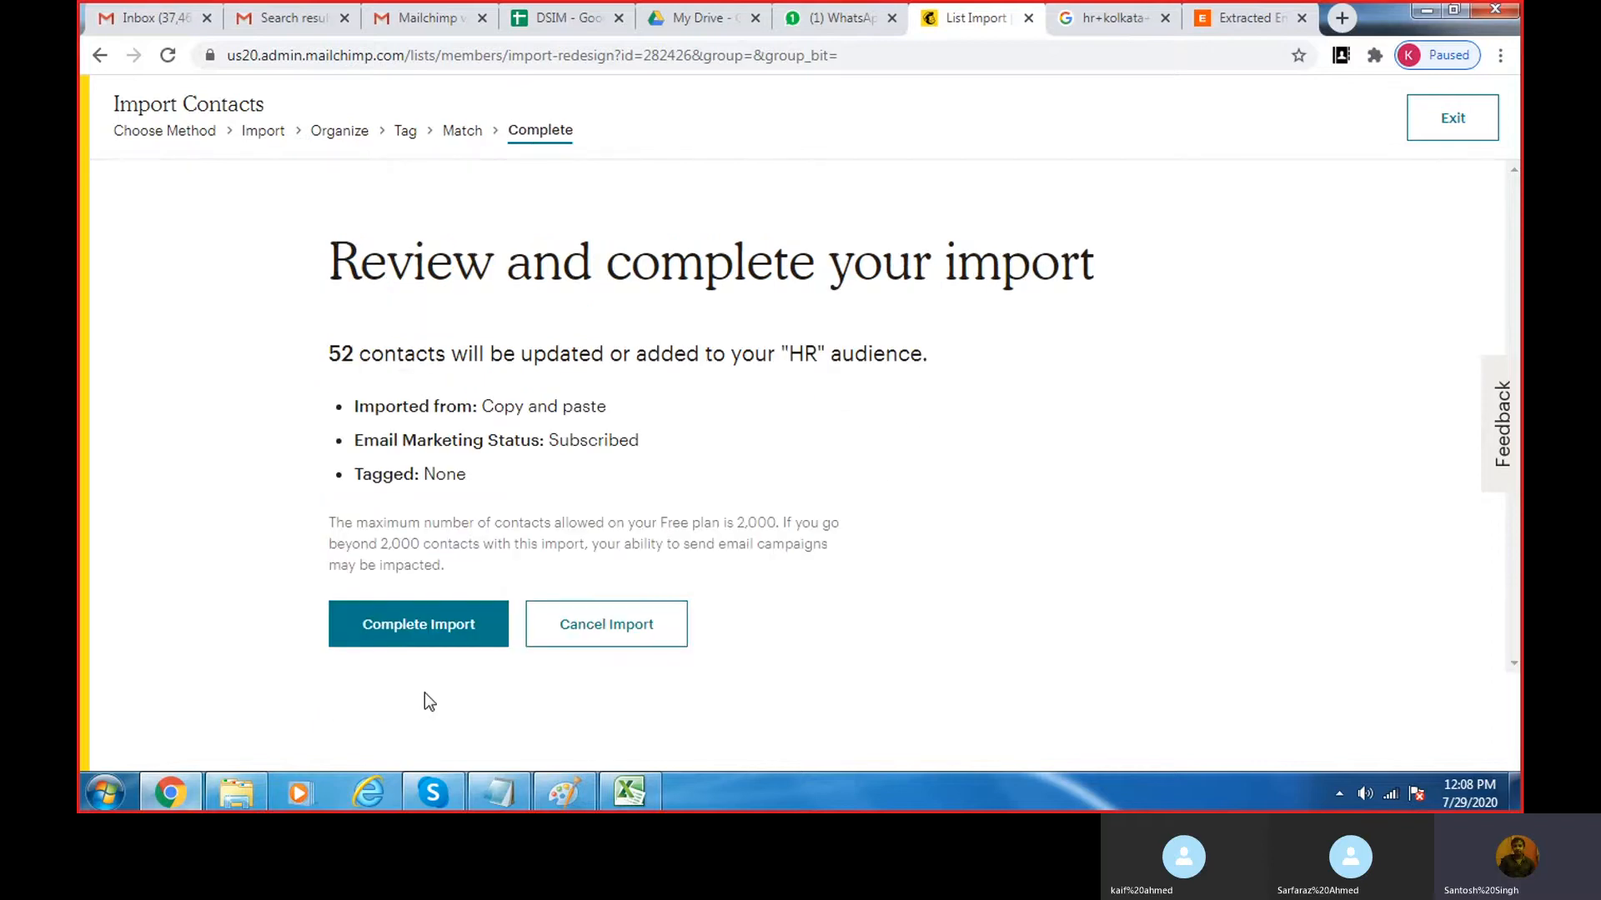
{"action": "left_click", "coordinate": [432, 632]}
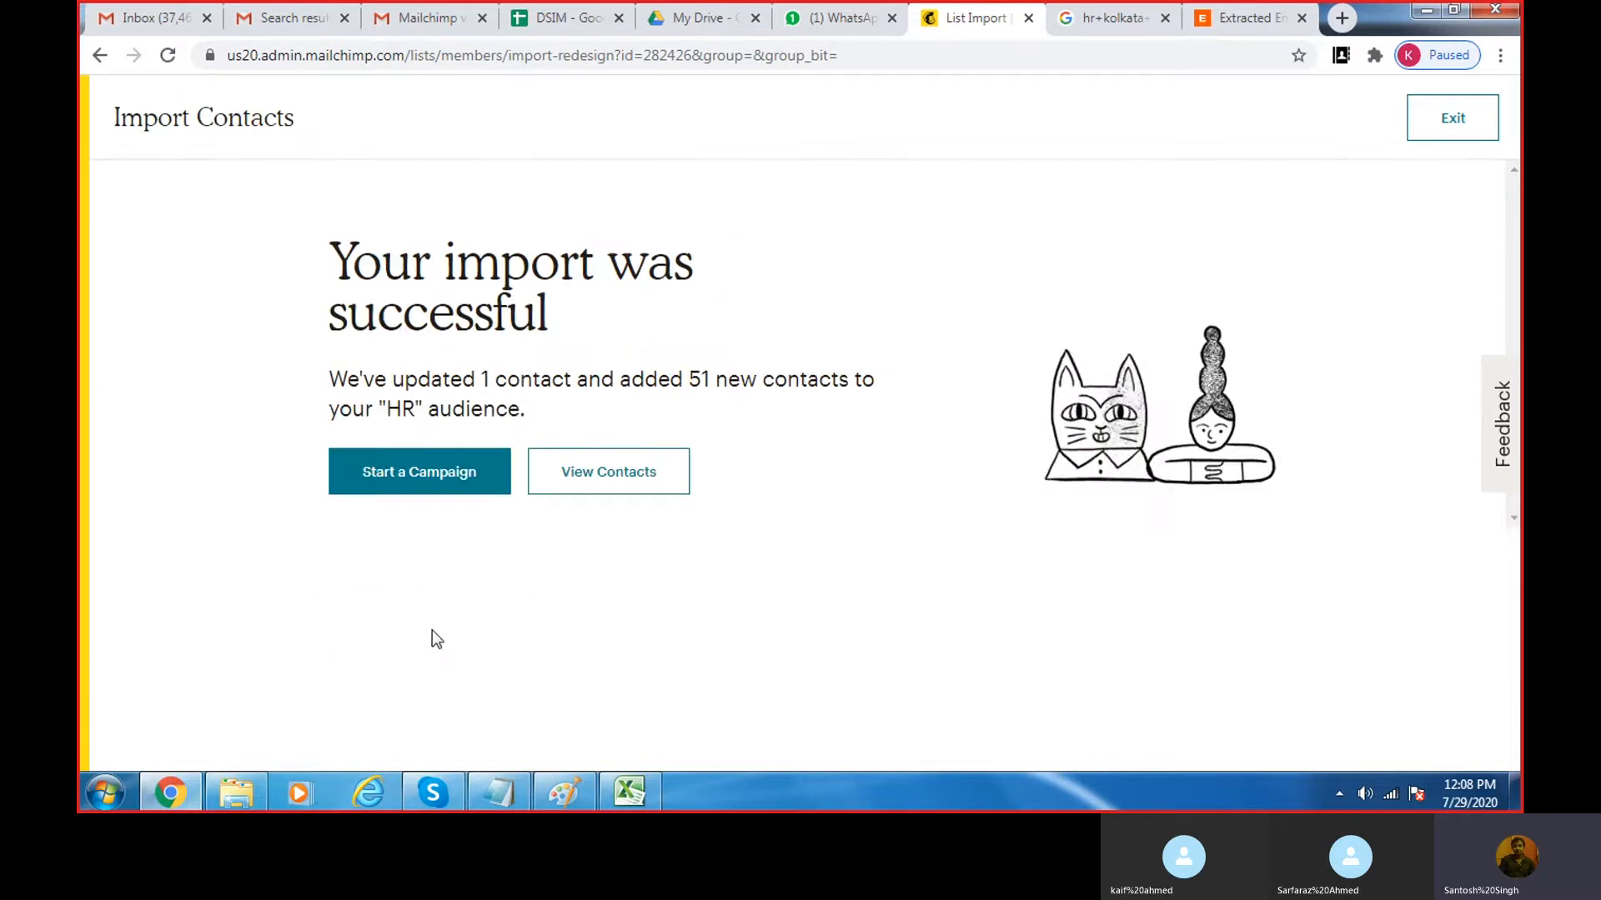
View the HR audience's contacts and check the contact count and the imported addresses with their subscription status
{"action": "left_click", "coordinate": [598, 482]}
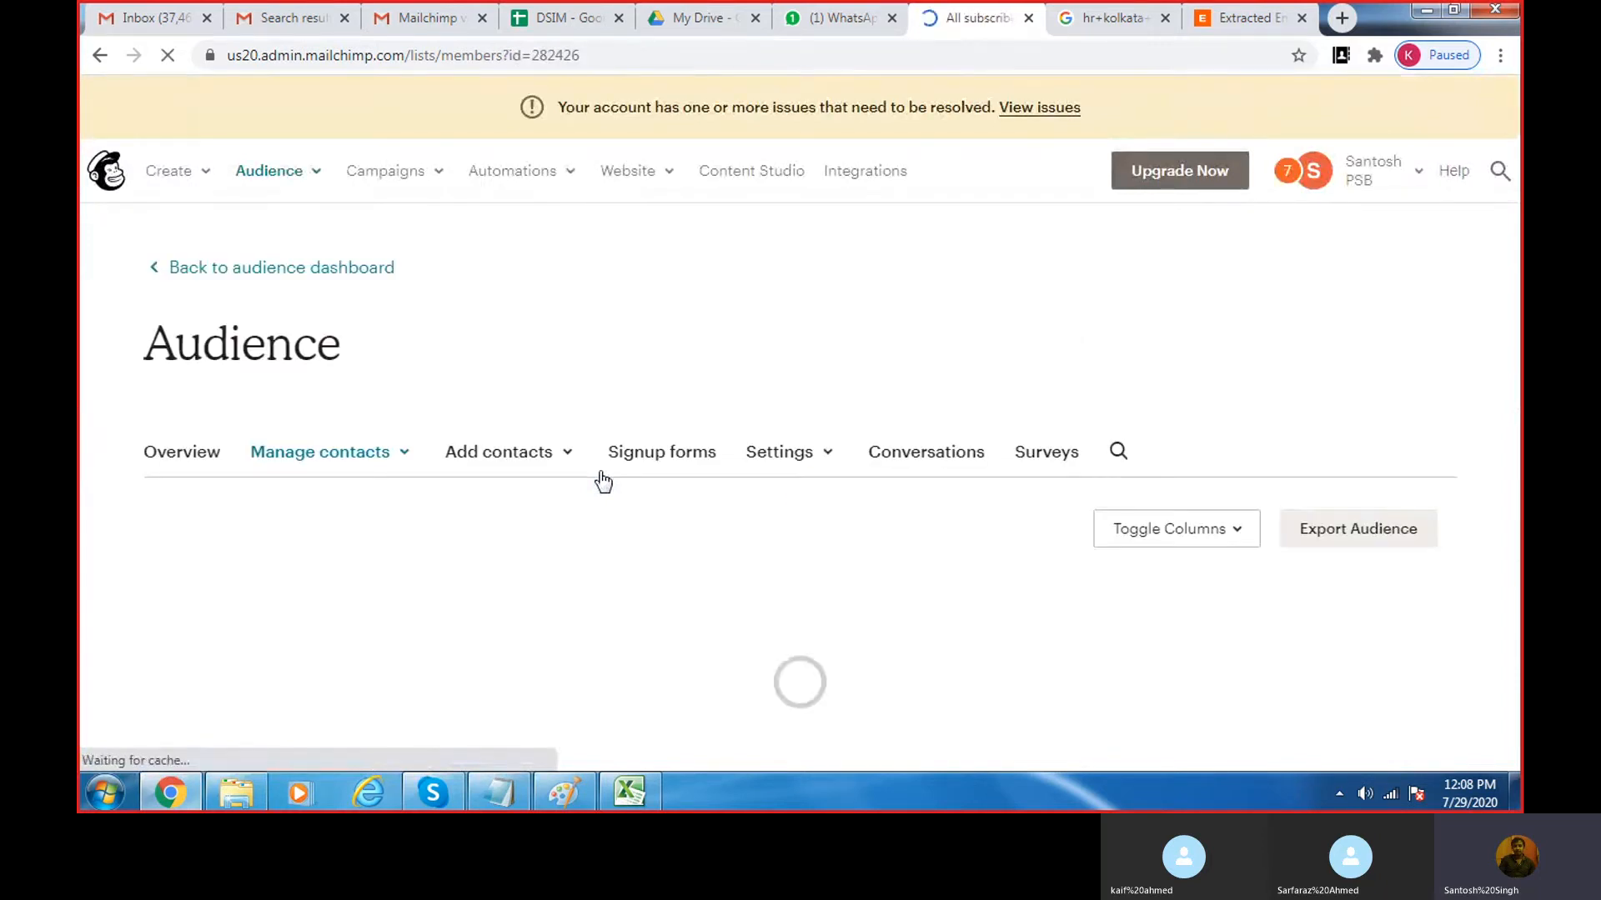
{"action": "scroll", "coordinate": [450, 450], "scroll_direction": "down", "scroll_amount": 3}
{"action": "scroll", "coordinate": [380, 367], "scroll_direction": "up", "scroll_amount": 3}
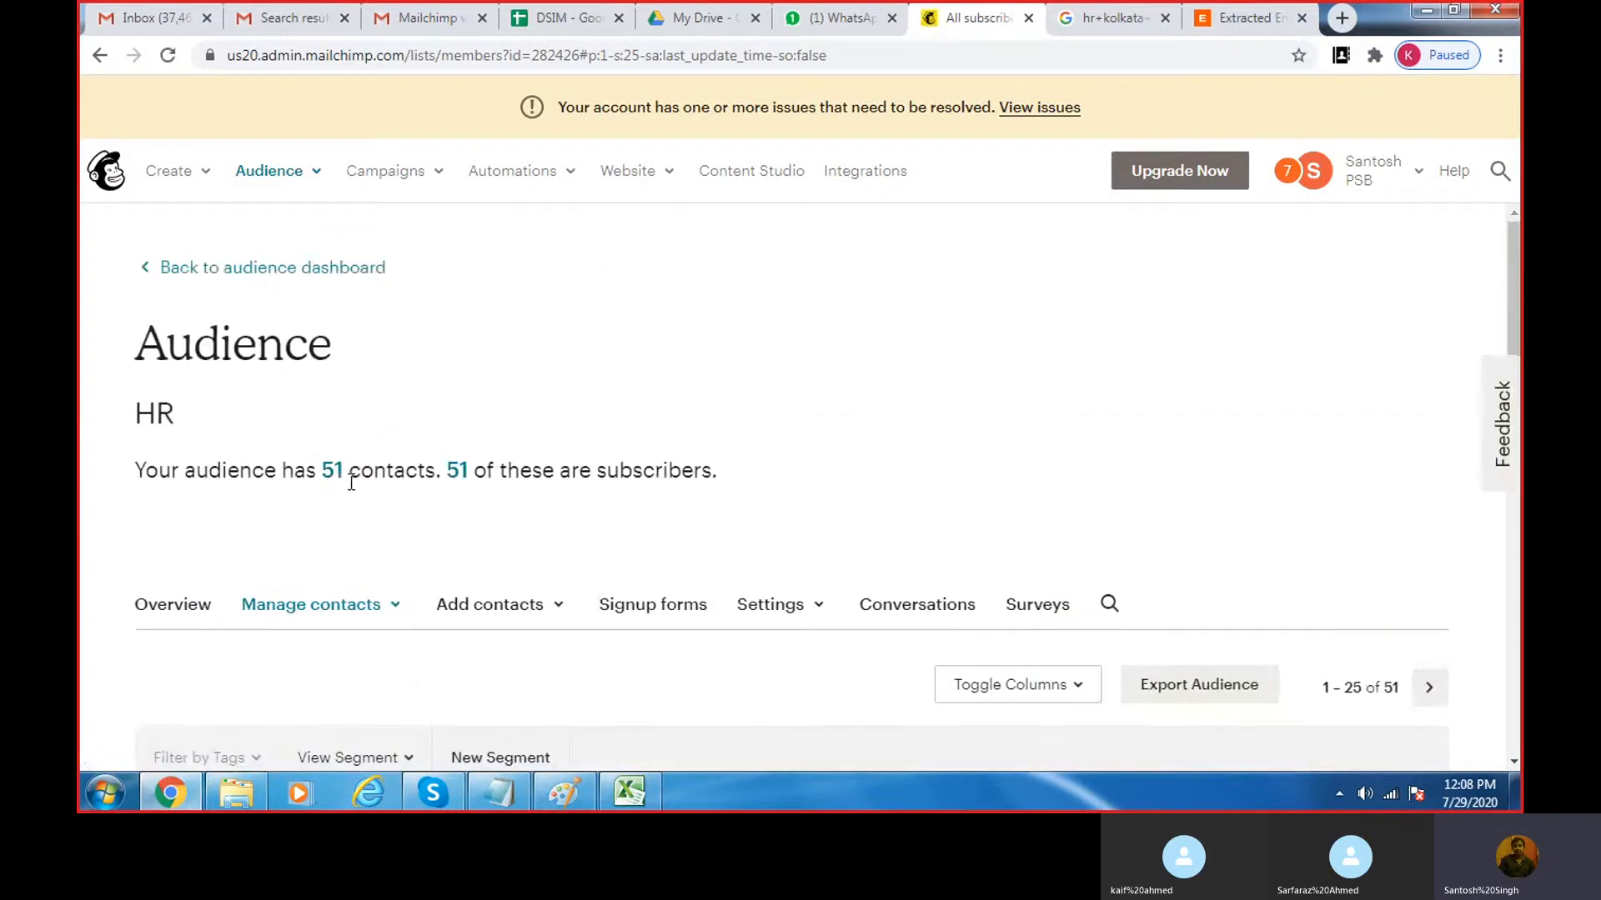
{"action": "scroll", "coordinate": [351, 483], "scroll_direction": "down", "scroll_amount": 6}
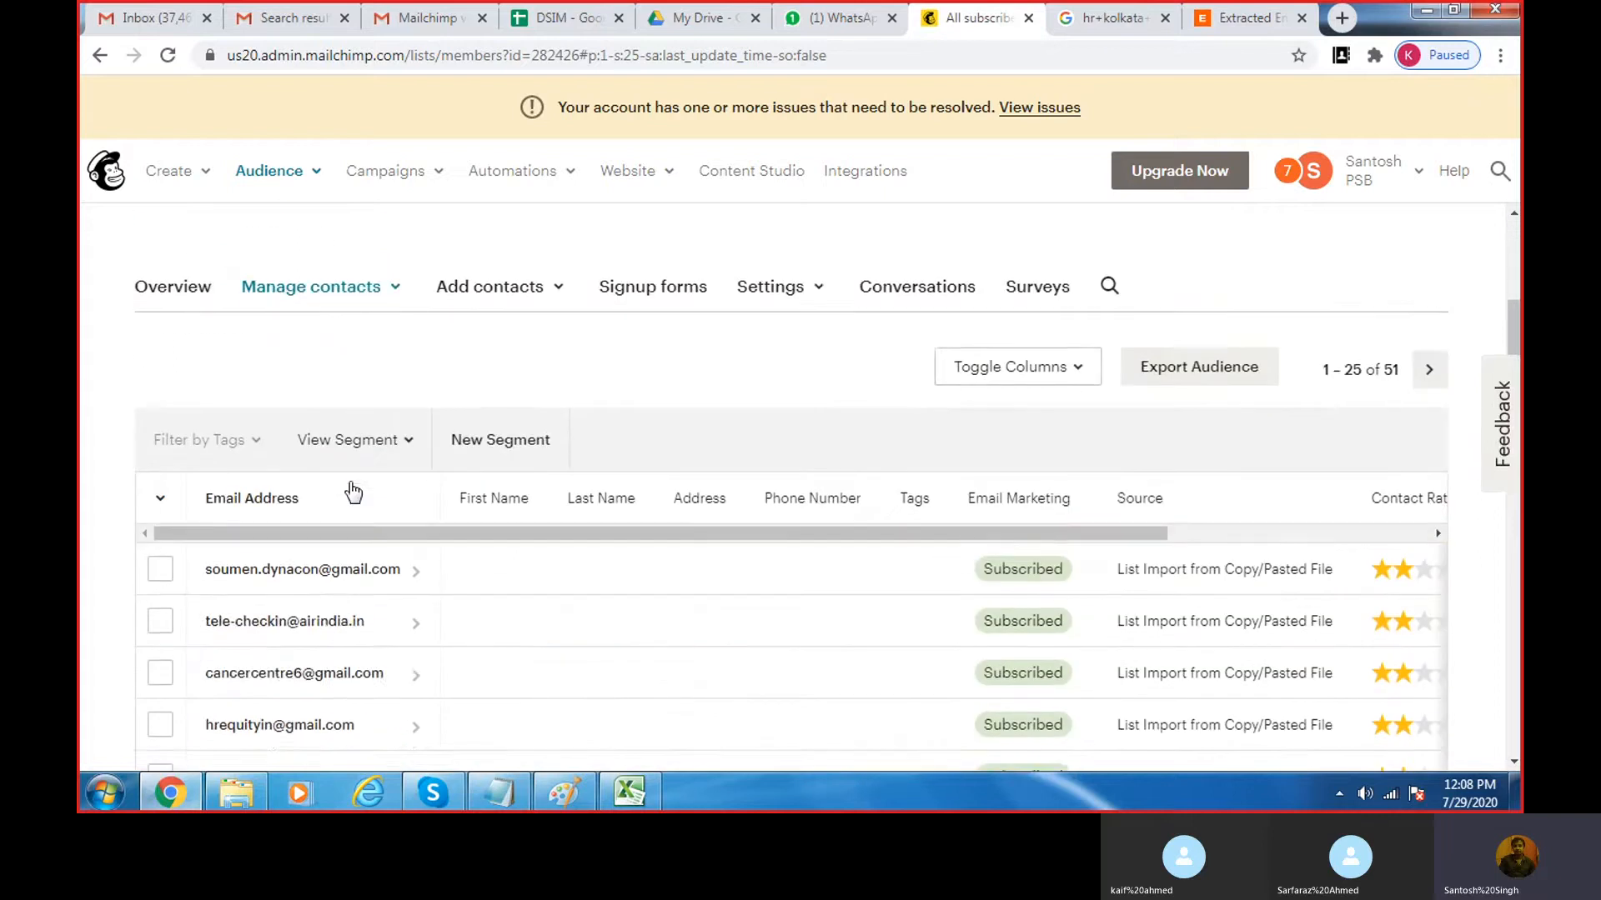
{"action": "scroll", "coordinate": [353, 492], "scroll_direction": "down", "scroll_amount": 1}
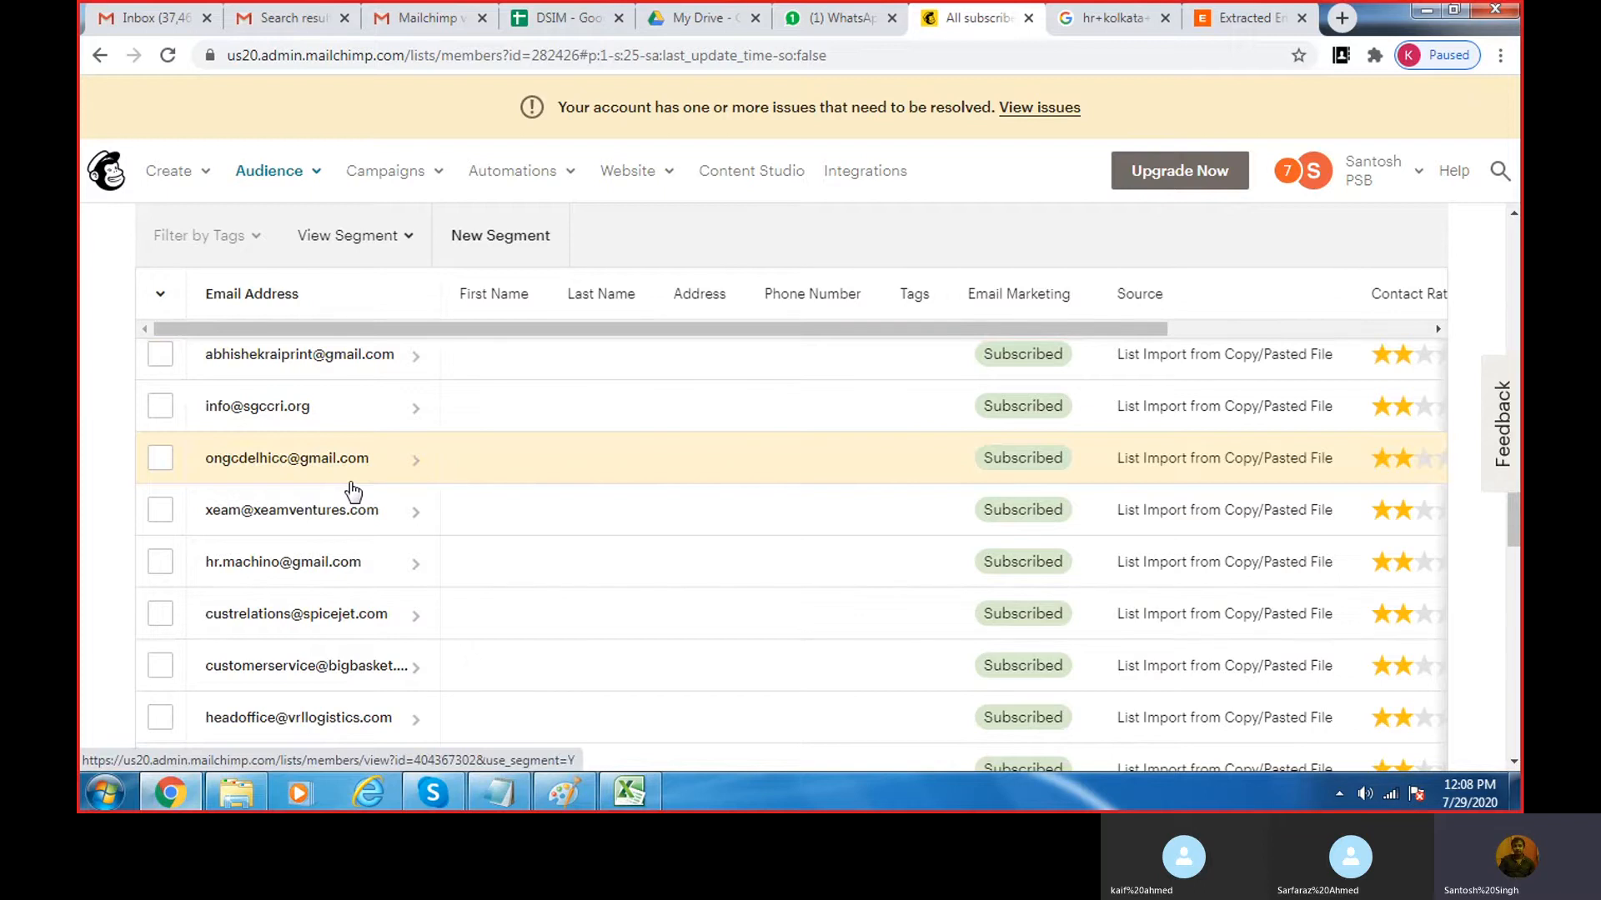
{"action": "scroll", "coordinate": [597, 603], "scroll_direction": "down", "scroll_amount": 6}
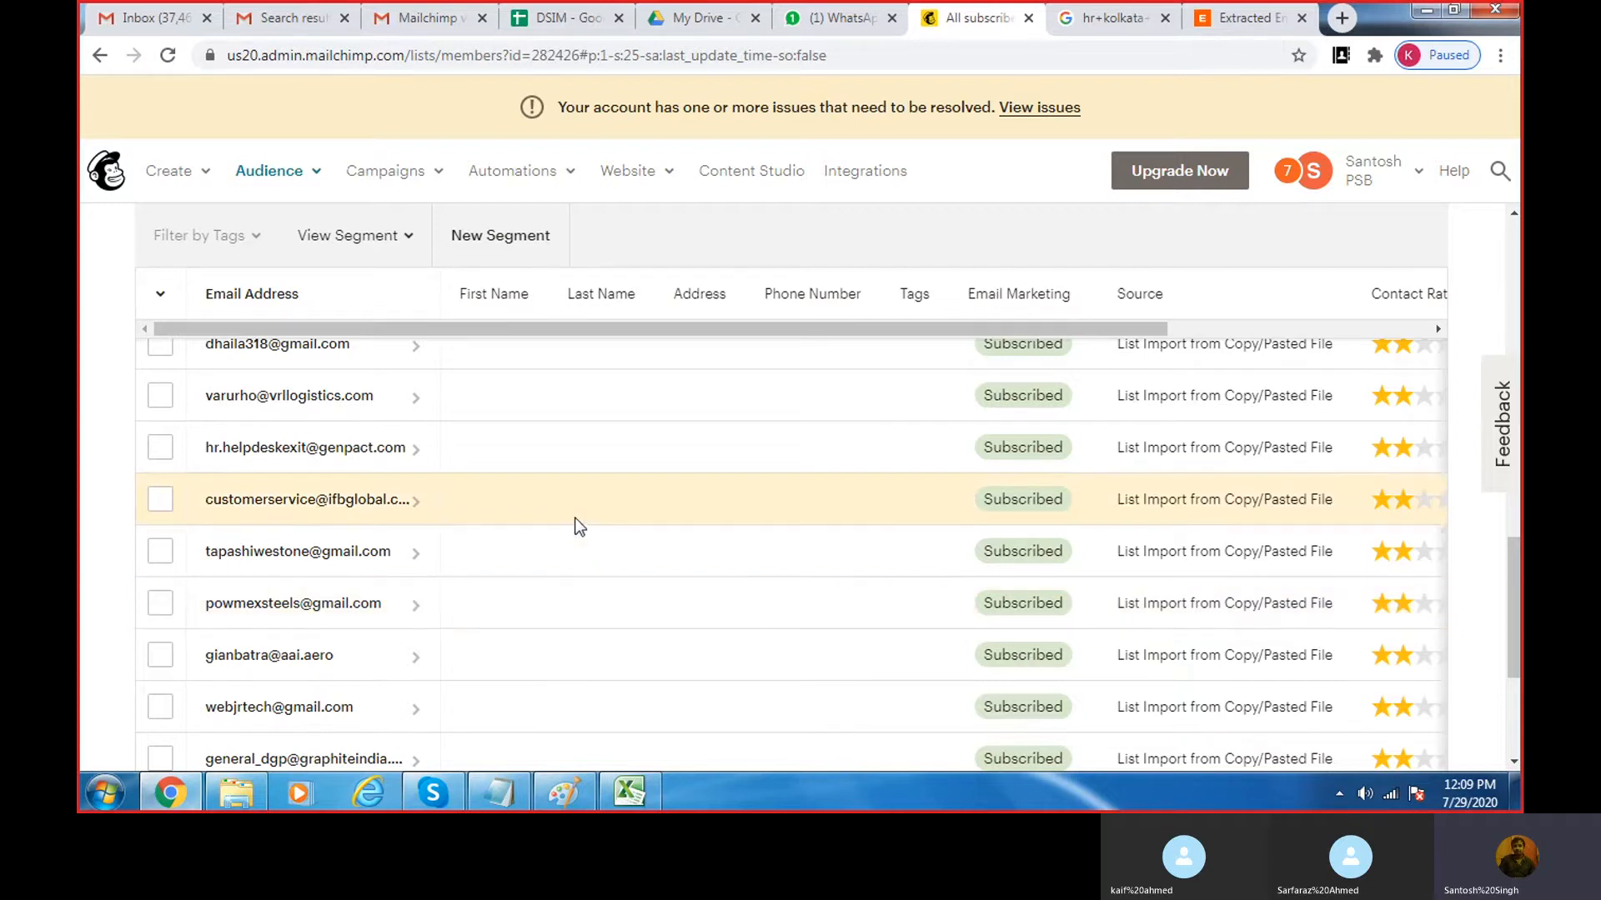
{"action": "scroll", "coordinate": [564, 557], "scroll_direction": "down", "scroll_amount": 4}
{"action": "scroll", "coordinate": [563, 557], "scroll_direction": "up", "scroll_amount": 15}
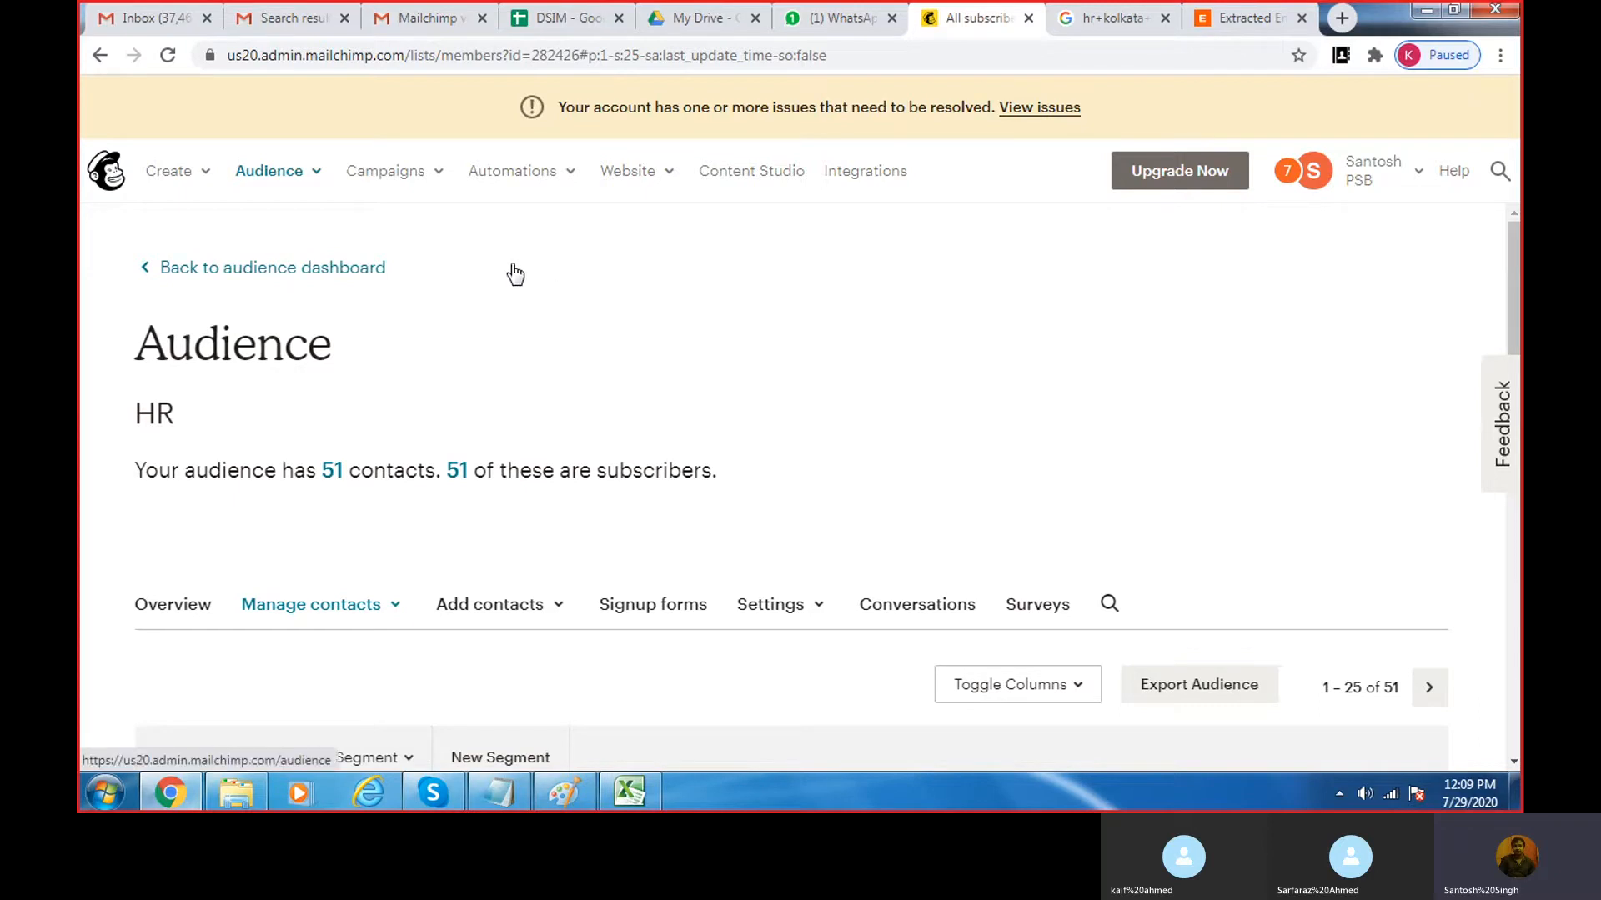
Start creating a new email template
{"action": "left_click", "coordinate": [682, 173]}
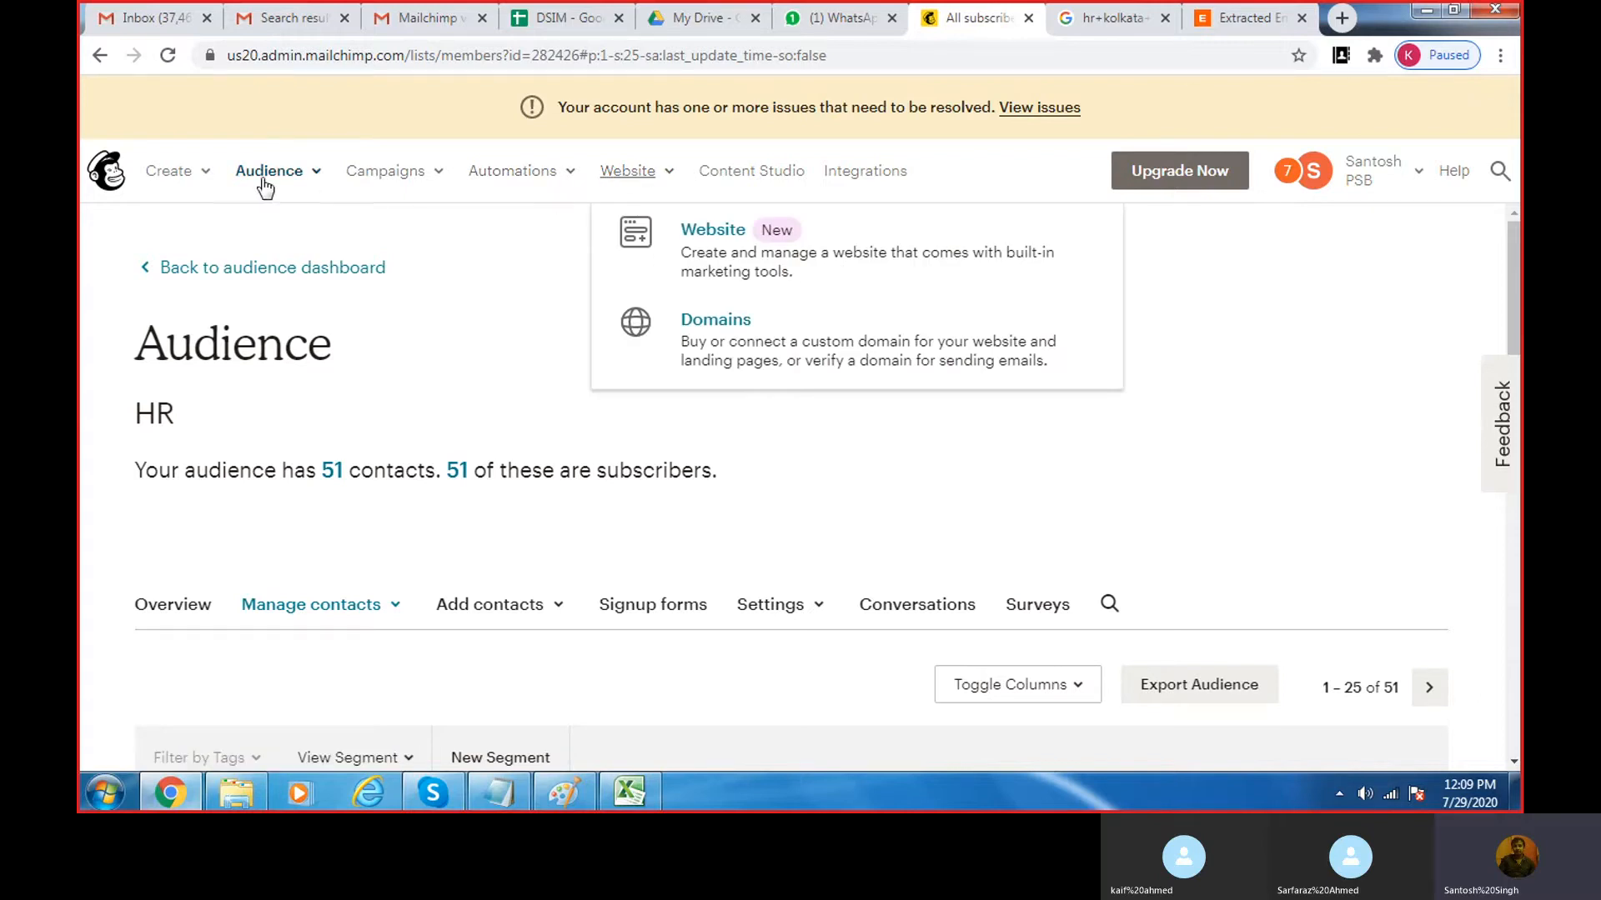
{"action": "left_click", "coordinate": [206, 176]}
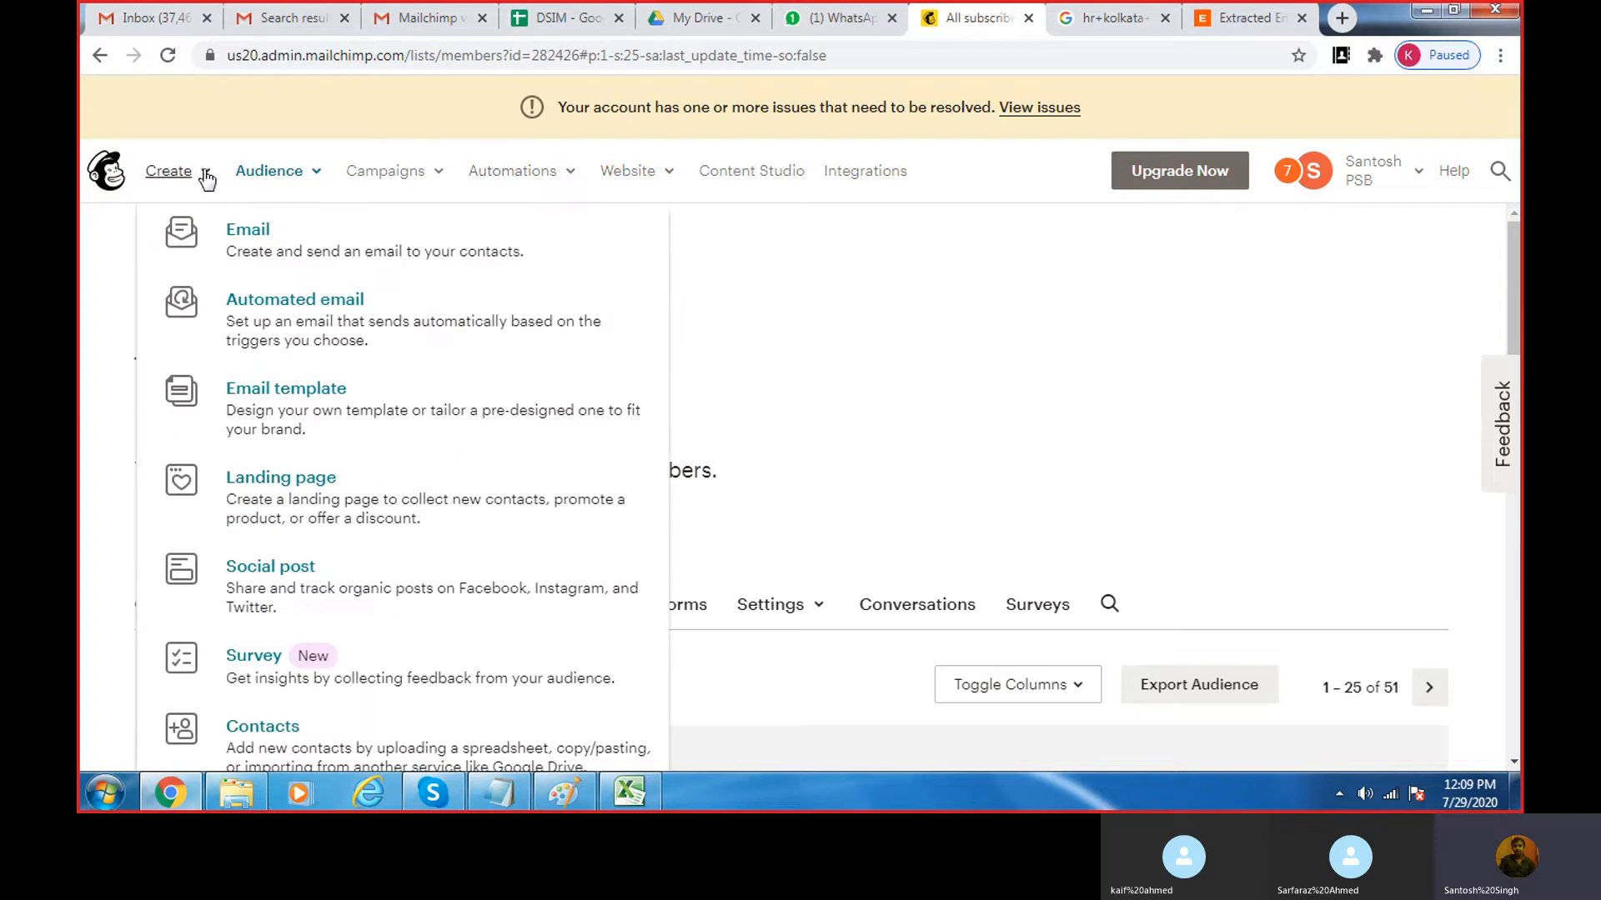
{"action": "left_click", "coordinate": [293, 397]}
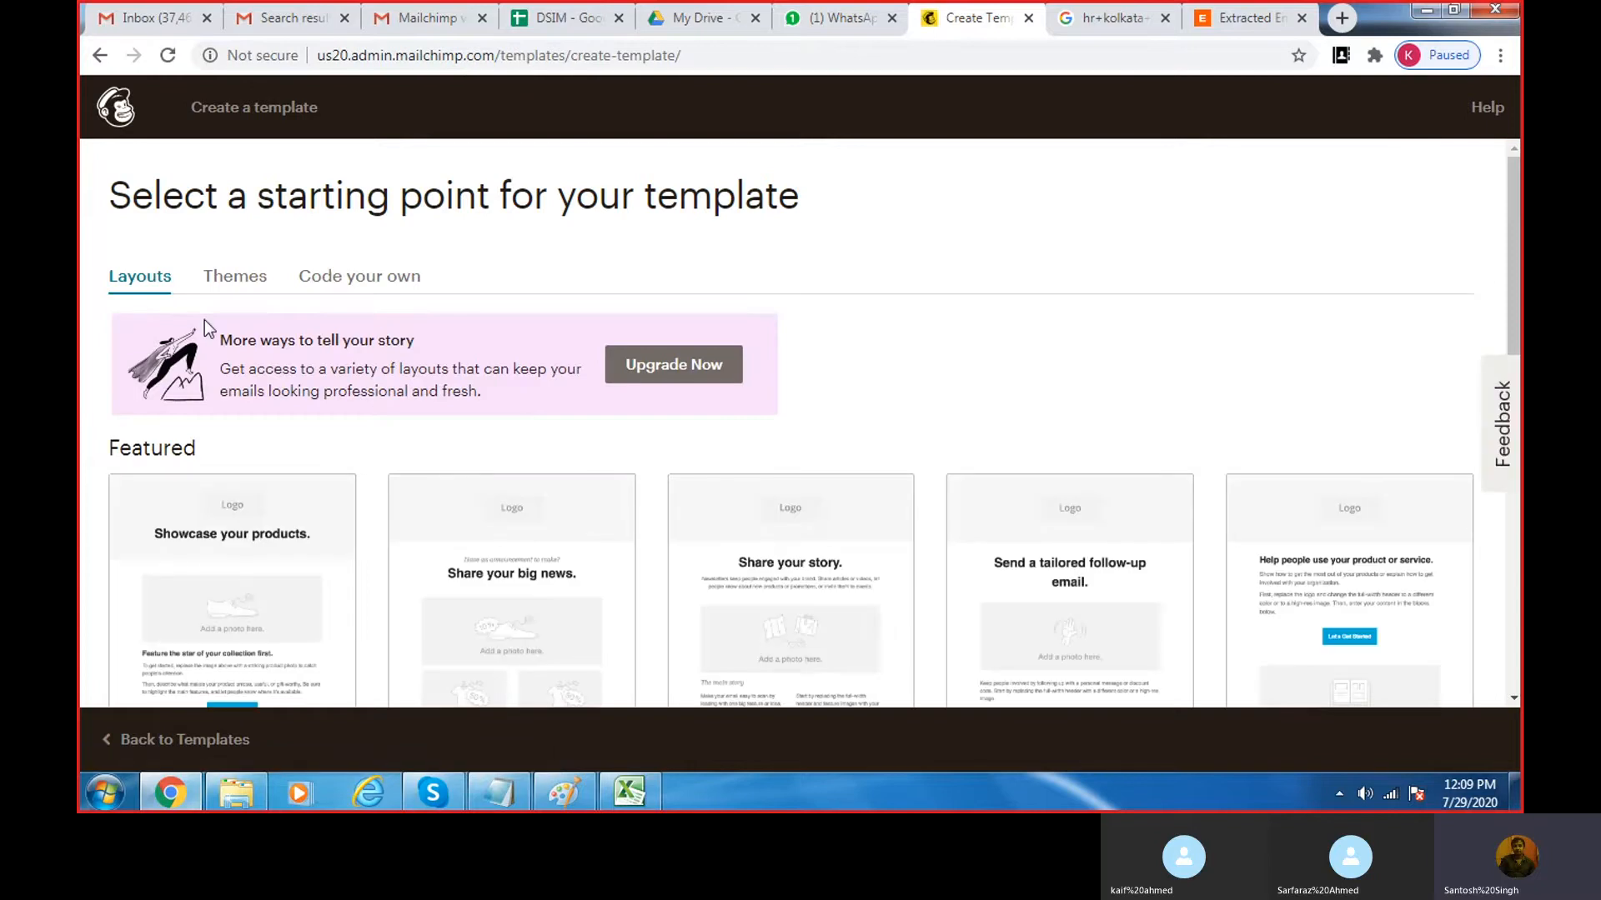
Look through the Featured and Basic template layouts, and open the Themes collection
{"action": "scroll", "coordinate": [198, 426], "scroll_direction": "down", "scroll_amount": 1}
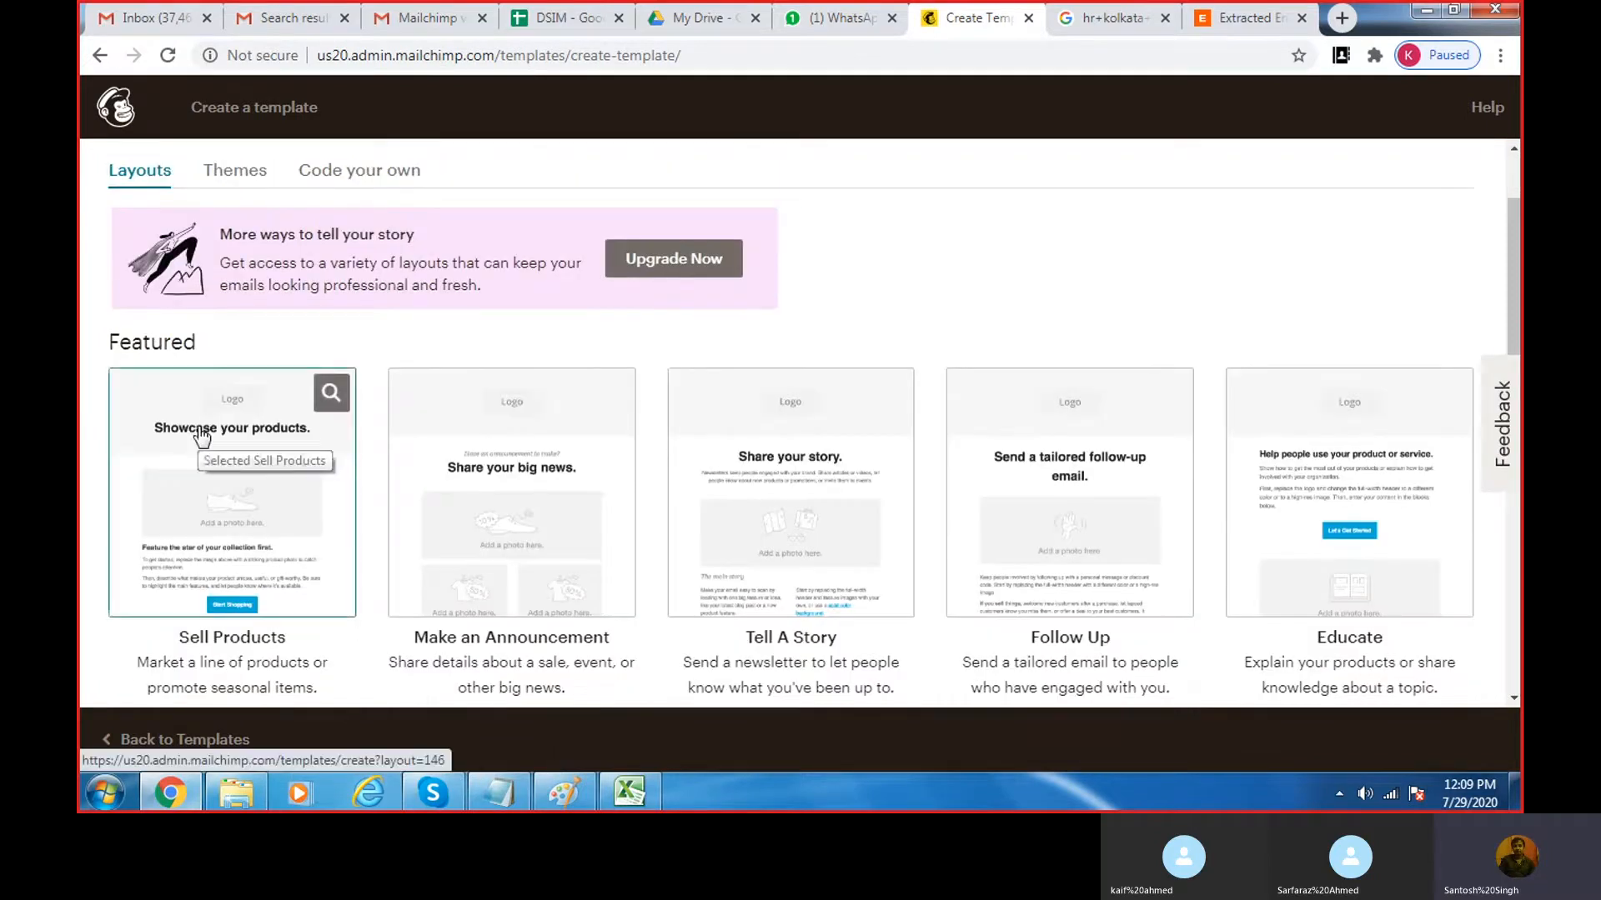
{"action": "scroll", "coordinate": [366, 517], "scroll_direction": "down", "scroll_amount": 1}
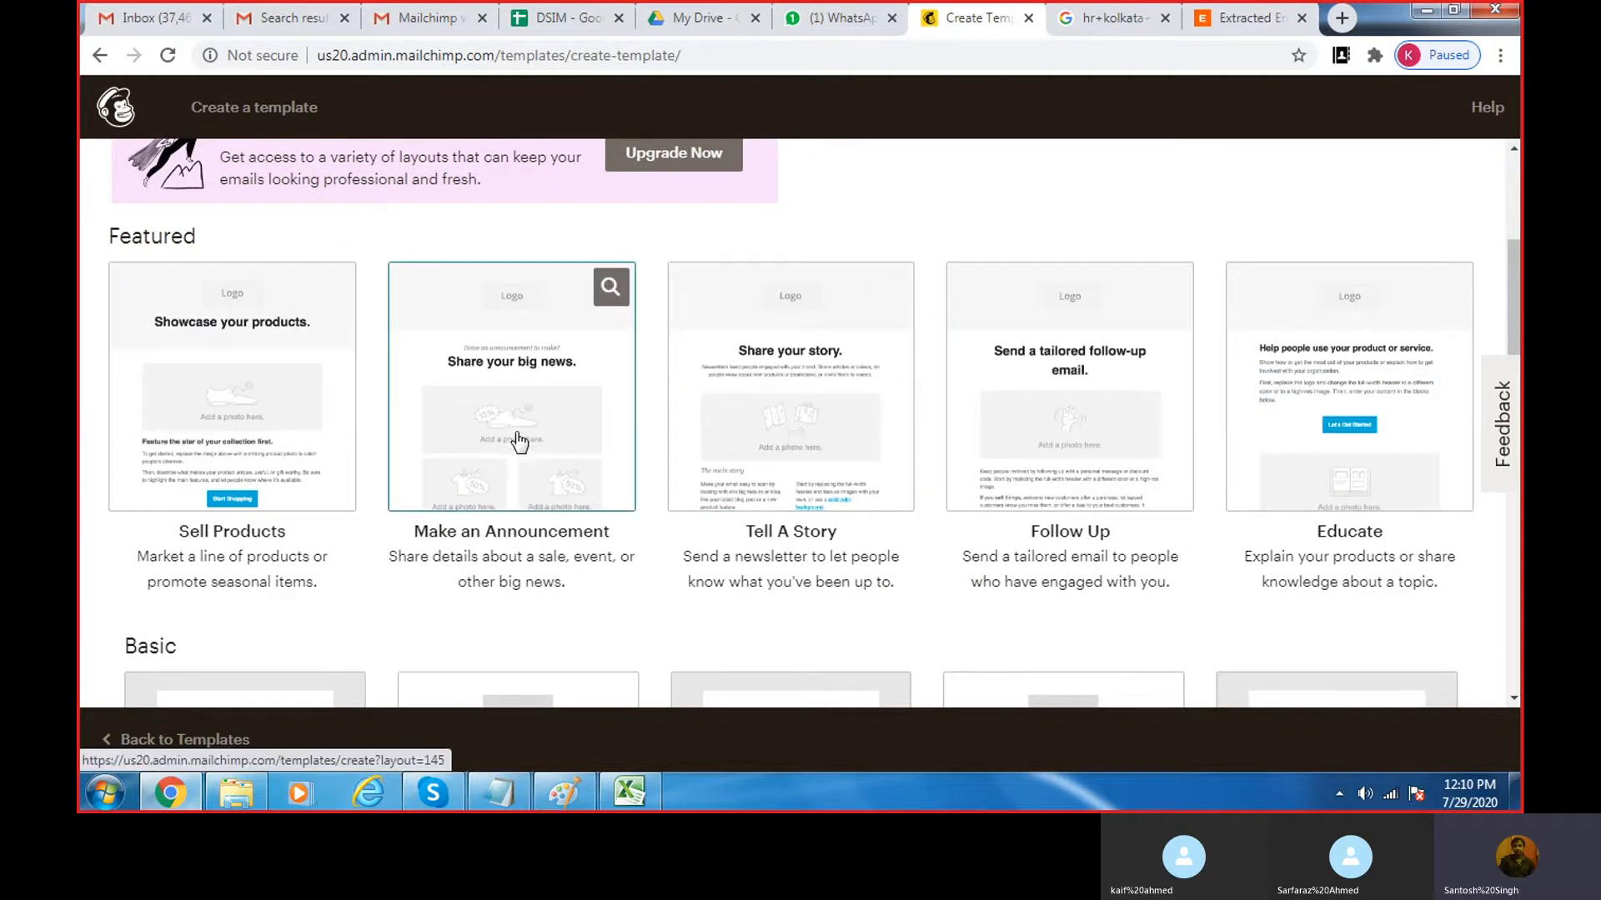
{"action": "scroll", "coordinate": [450, 500], "scroll_direction": "down", "scroll_amount": 3}
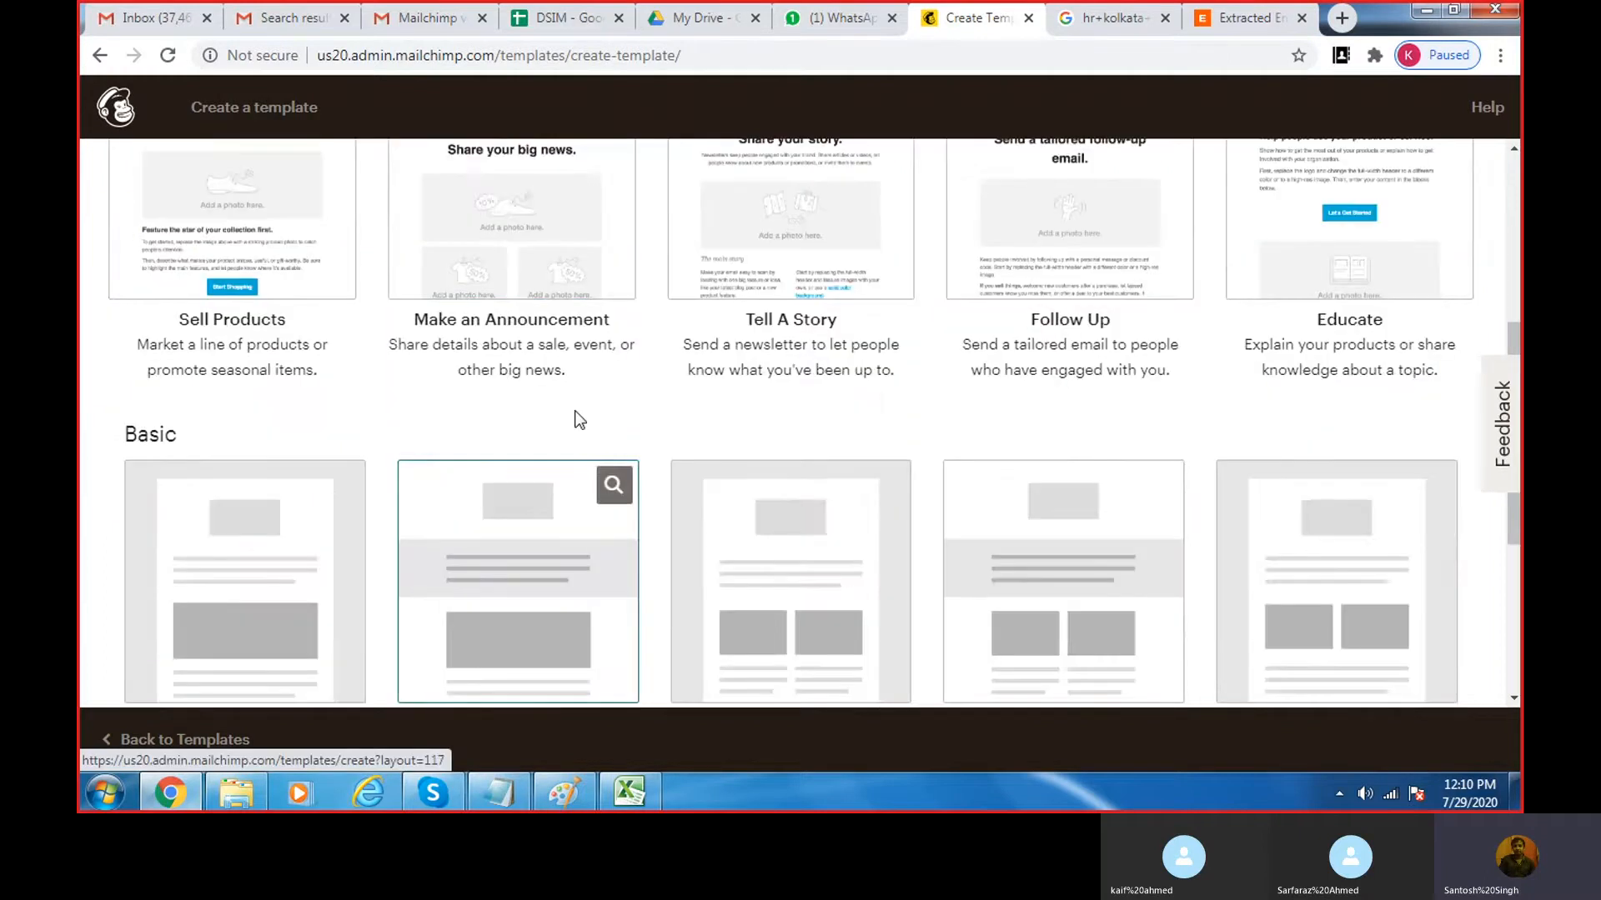
{"action": "scroll", "coordinate": [643, 392], "scroll_direction": "down", "scroll_amount": 2}
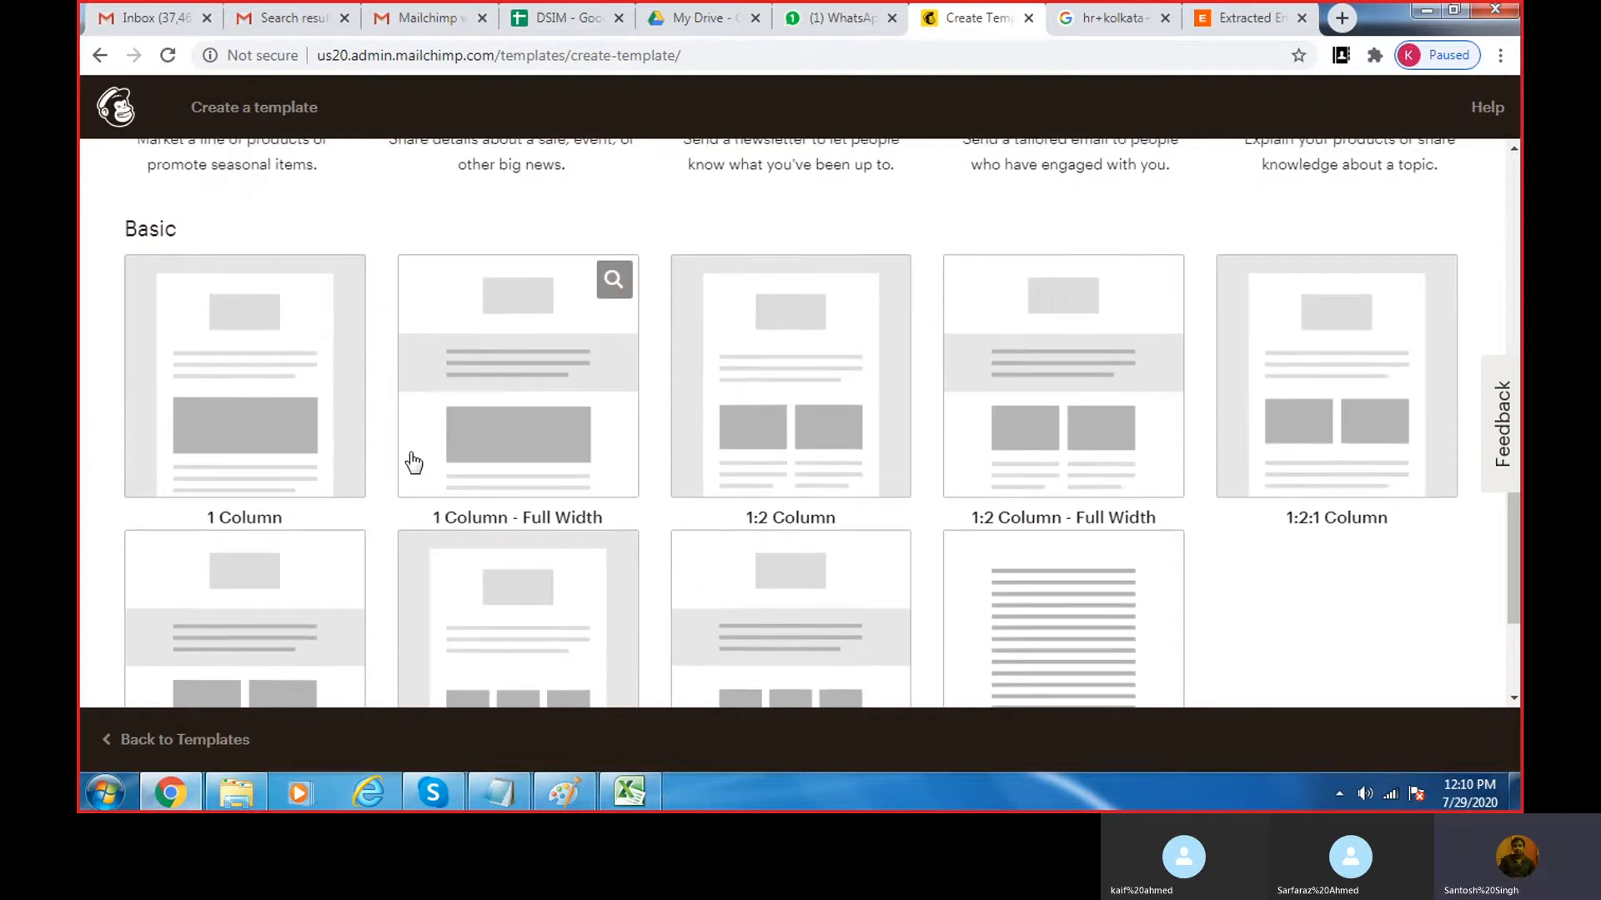
{"action": "scroll", "coordinate": [411, 457], "scroll_direction": "up", "scroll_amount": 5}
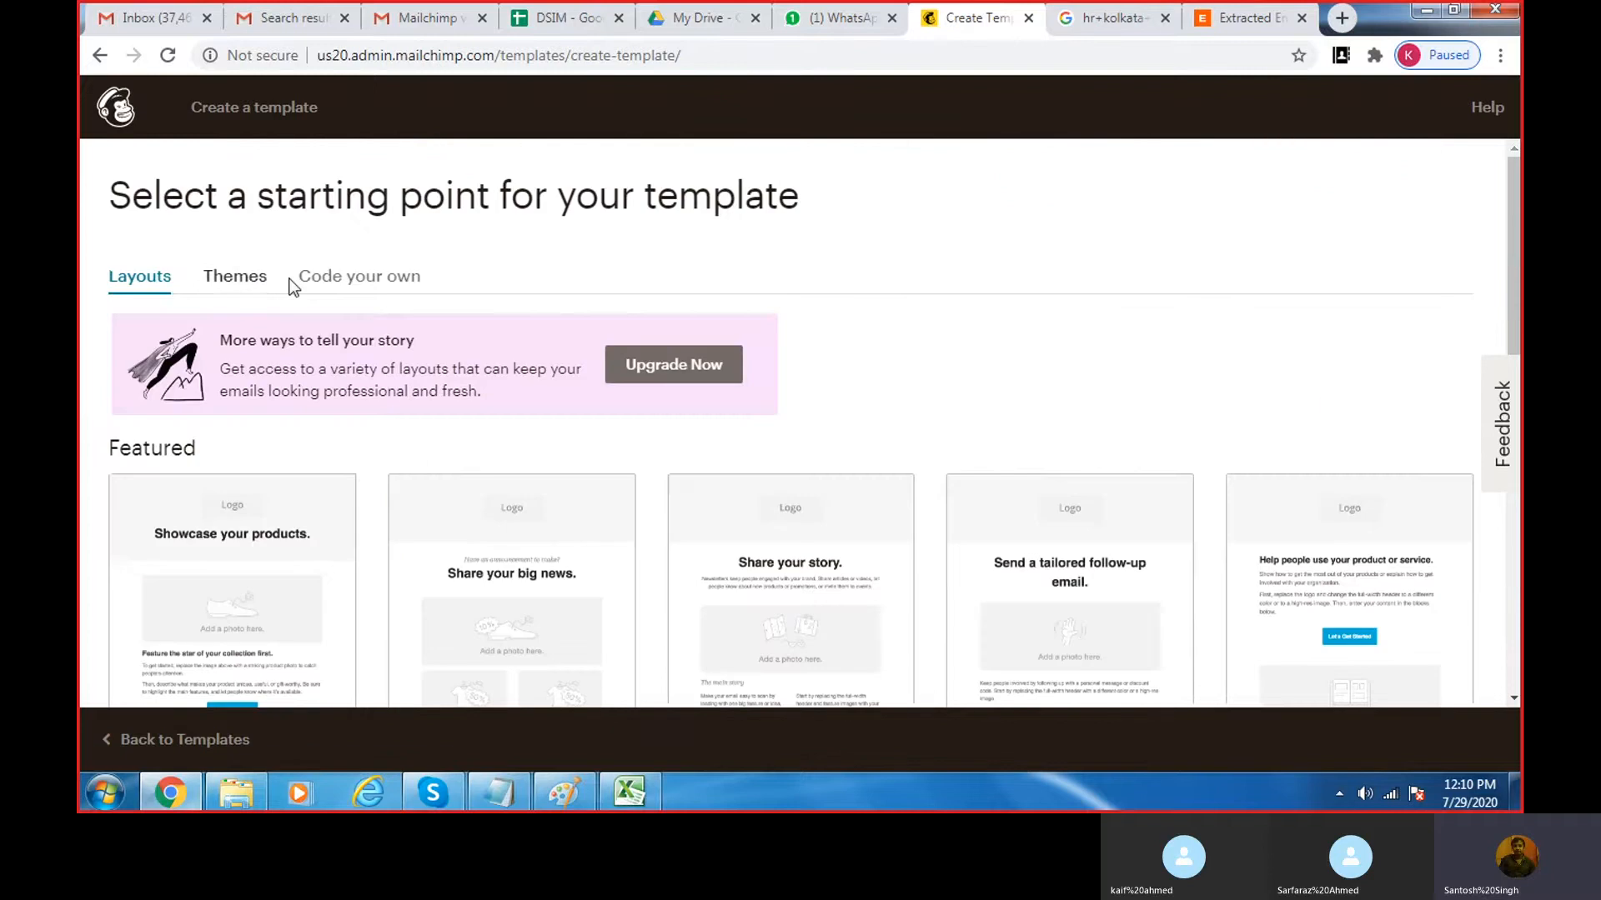
{"action": "left_click", "coordinate": [238, 277]}
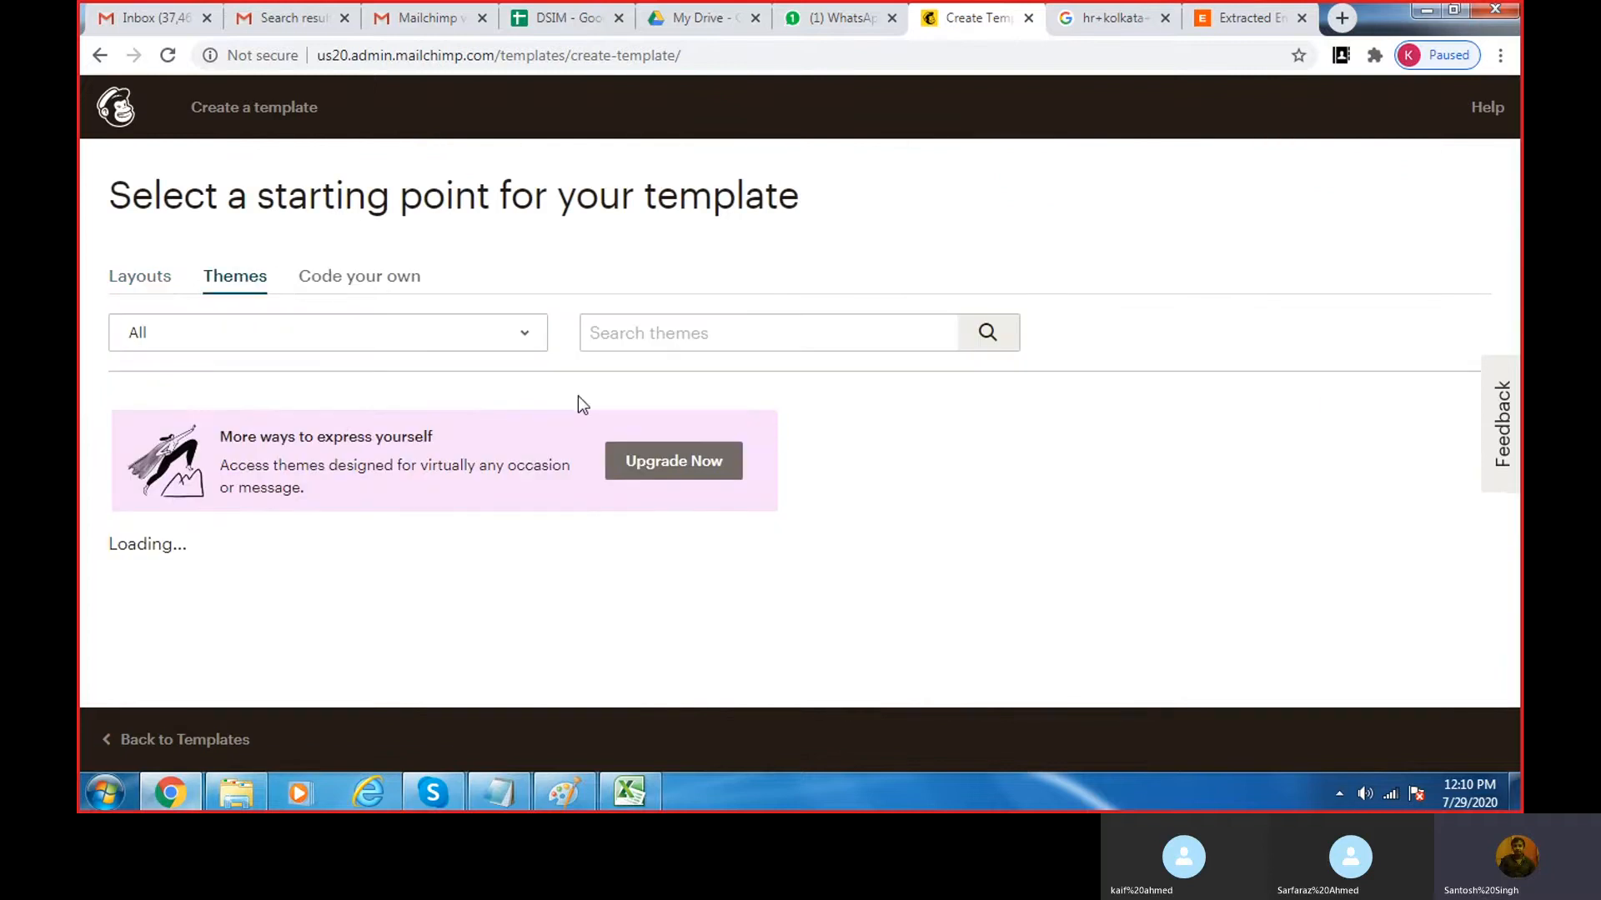
Look through the featured themes and the code-your-own template options, and return to the Featured and Basic layouts
{"action": "scroll", "coordinate": [578, 397], "scroll_direction": "down", "scroll_amount": 3}
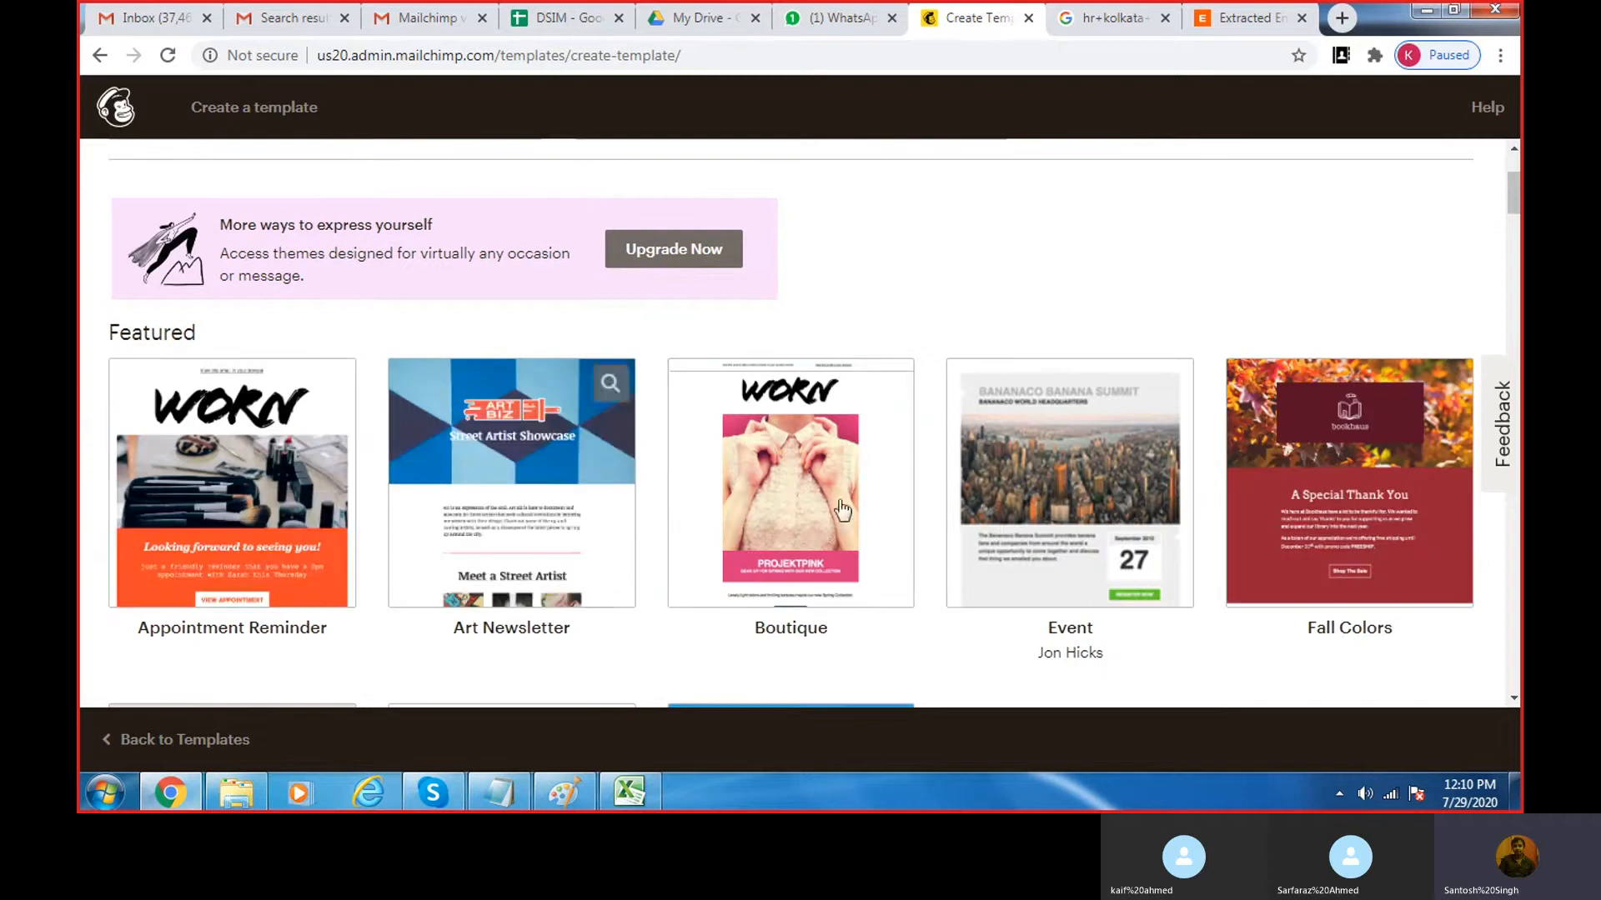
{"action": "scroll", "coordinate": [1250, 565], "scroll_direction": "down", "scroll_amount": 4}
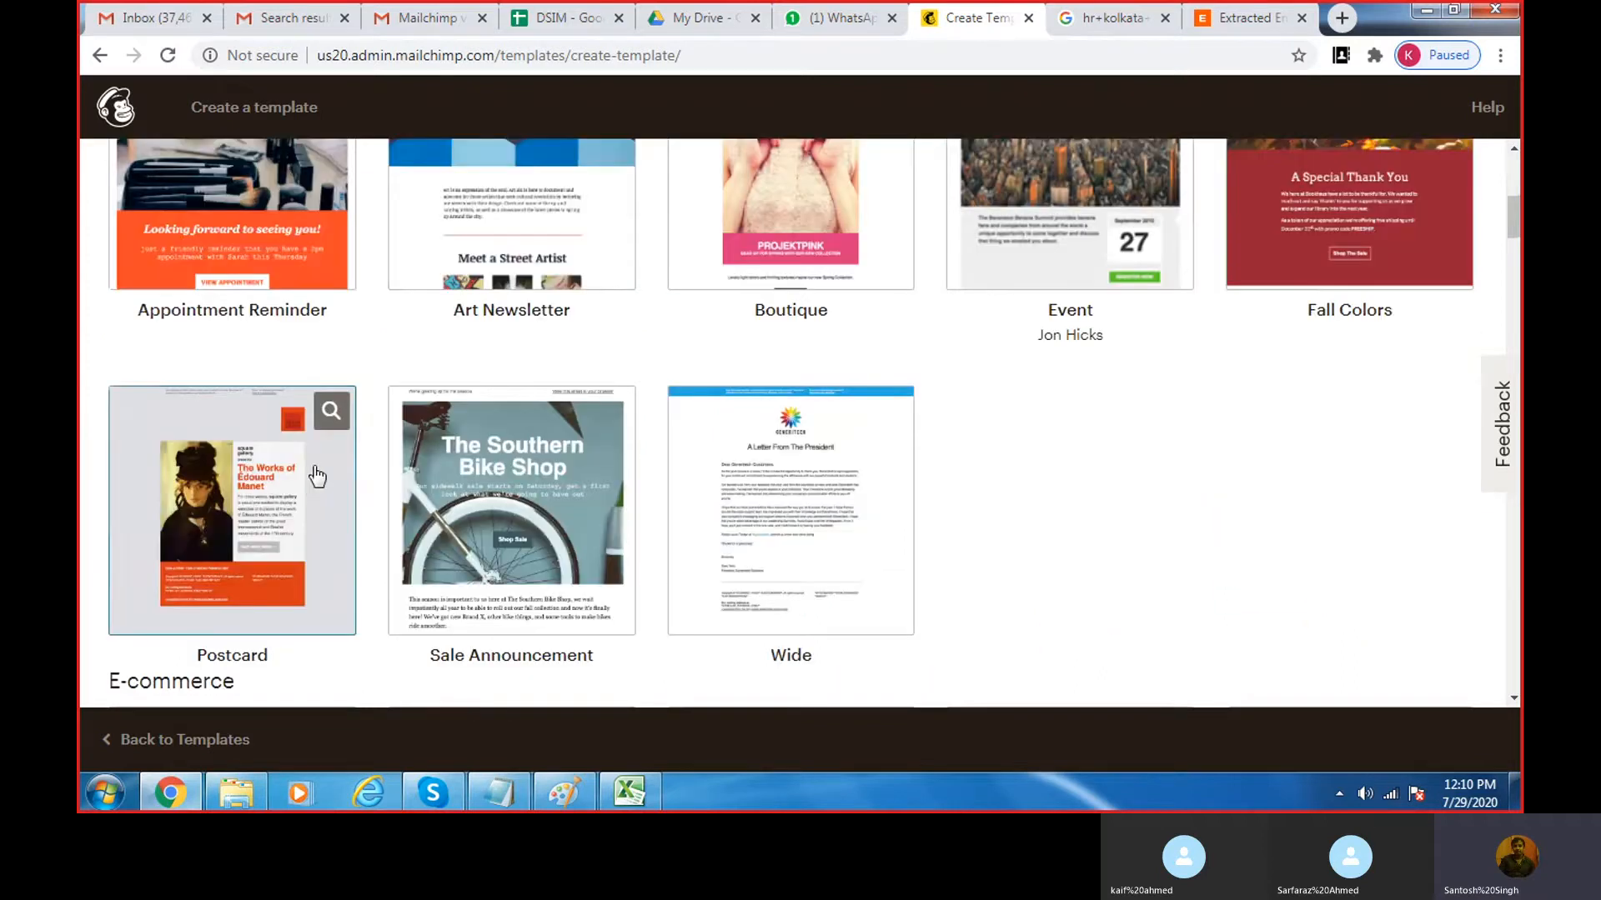
{"action": "scroll", "coordinate": [316, 480], "scroll_direction": "up", "scroll_amount": 5}
{"action": "scroll", "coordinate": [317, 476], "scroll_direction": "up", "scroll_amount": 2}
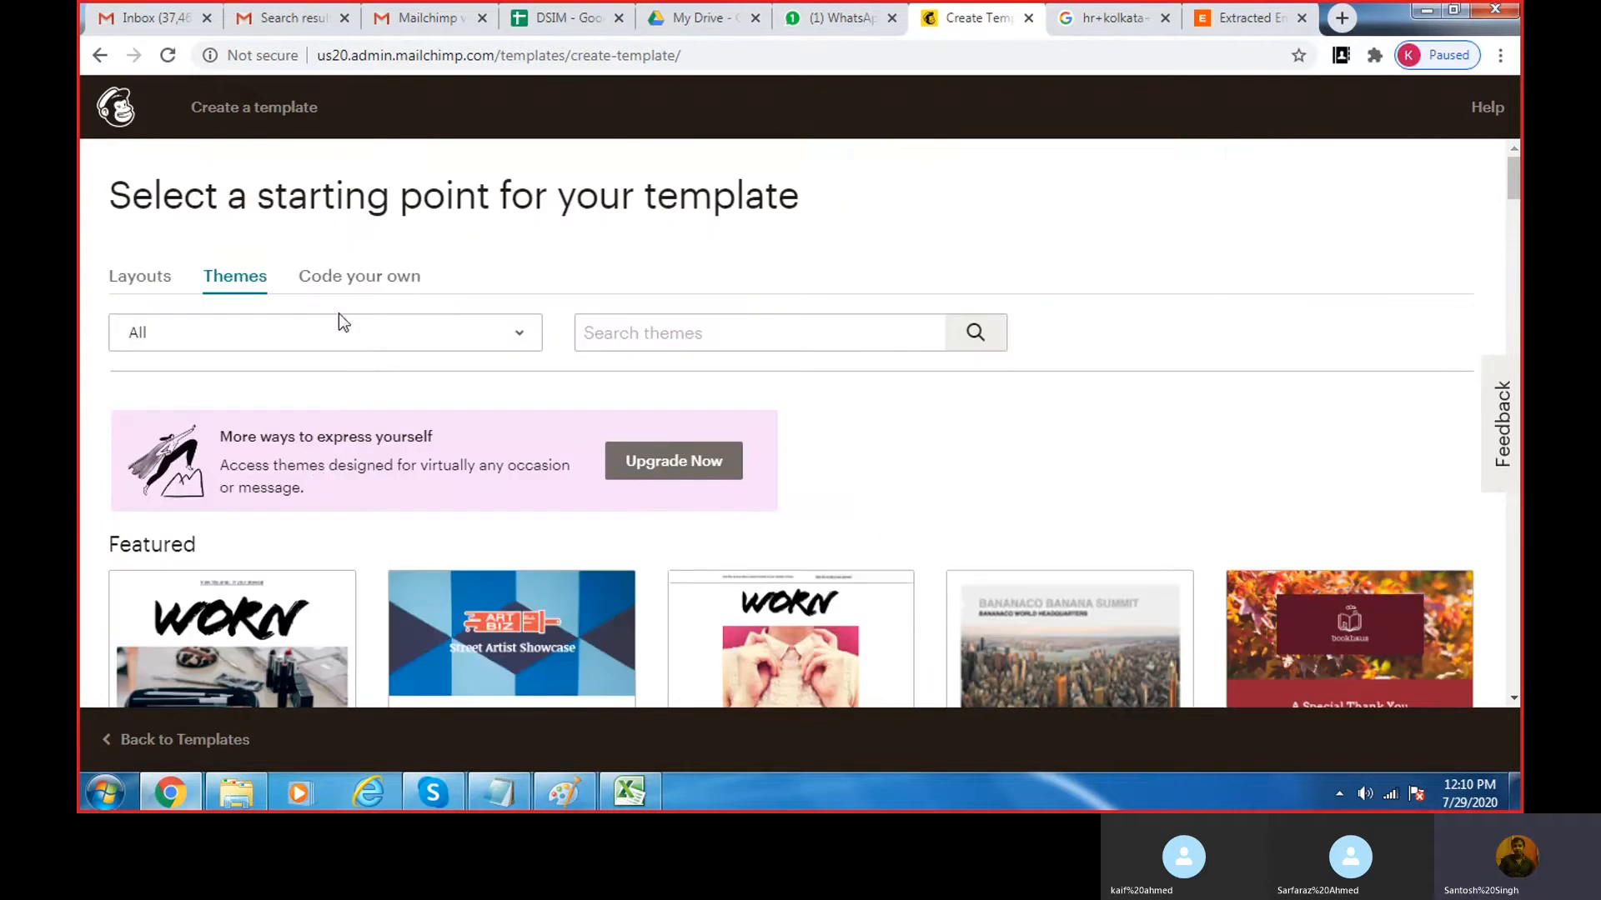
{"action": "left_click", "coordinate": [348, 278]}
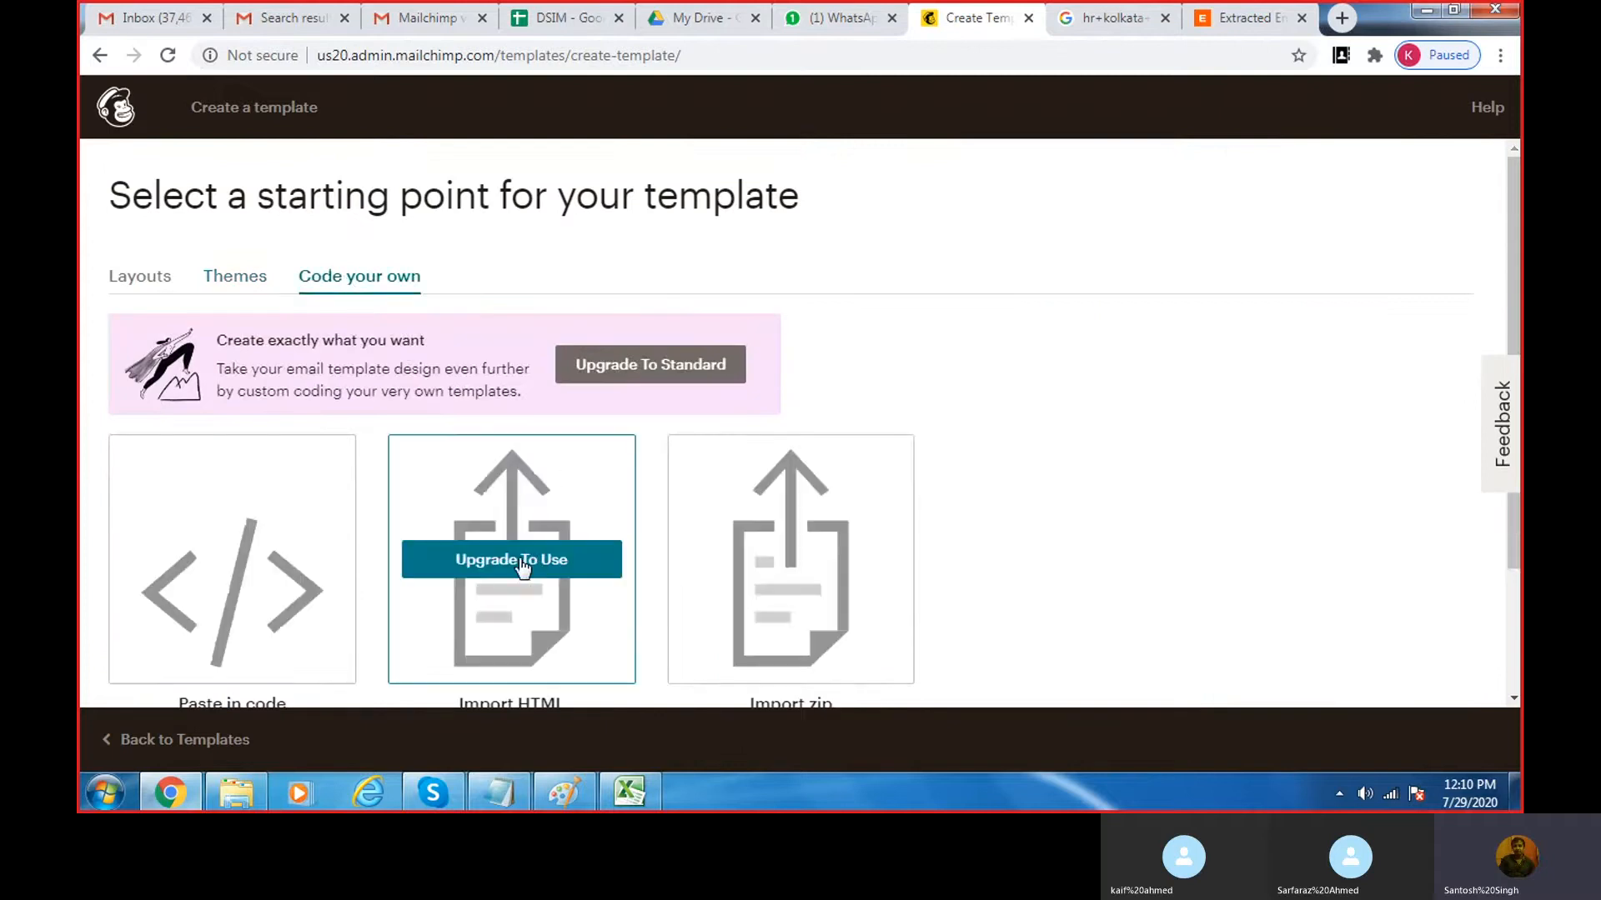
{"action": "scroll", "coordinate": [517, 565], "scroll_direction": "down", "scroll_amount": 2}
{"action": "scroll", "coordinate": [518, 564], "scroll_direction": "up", "scroll_amount": 2}
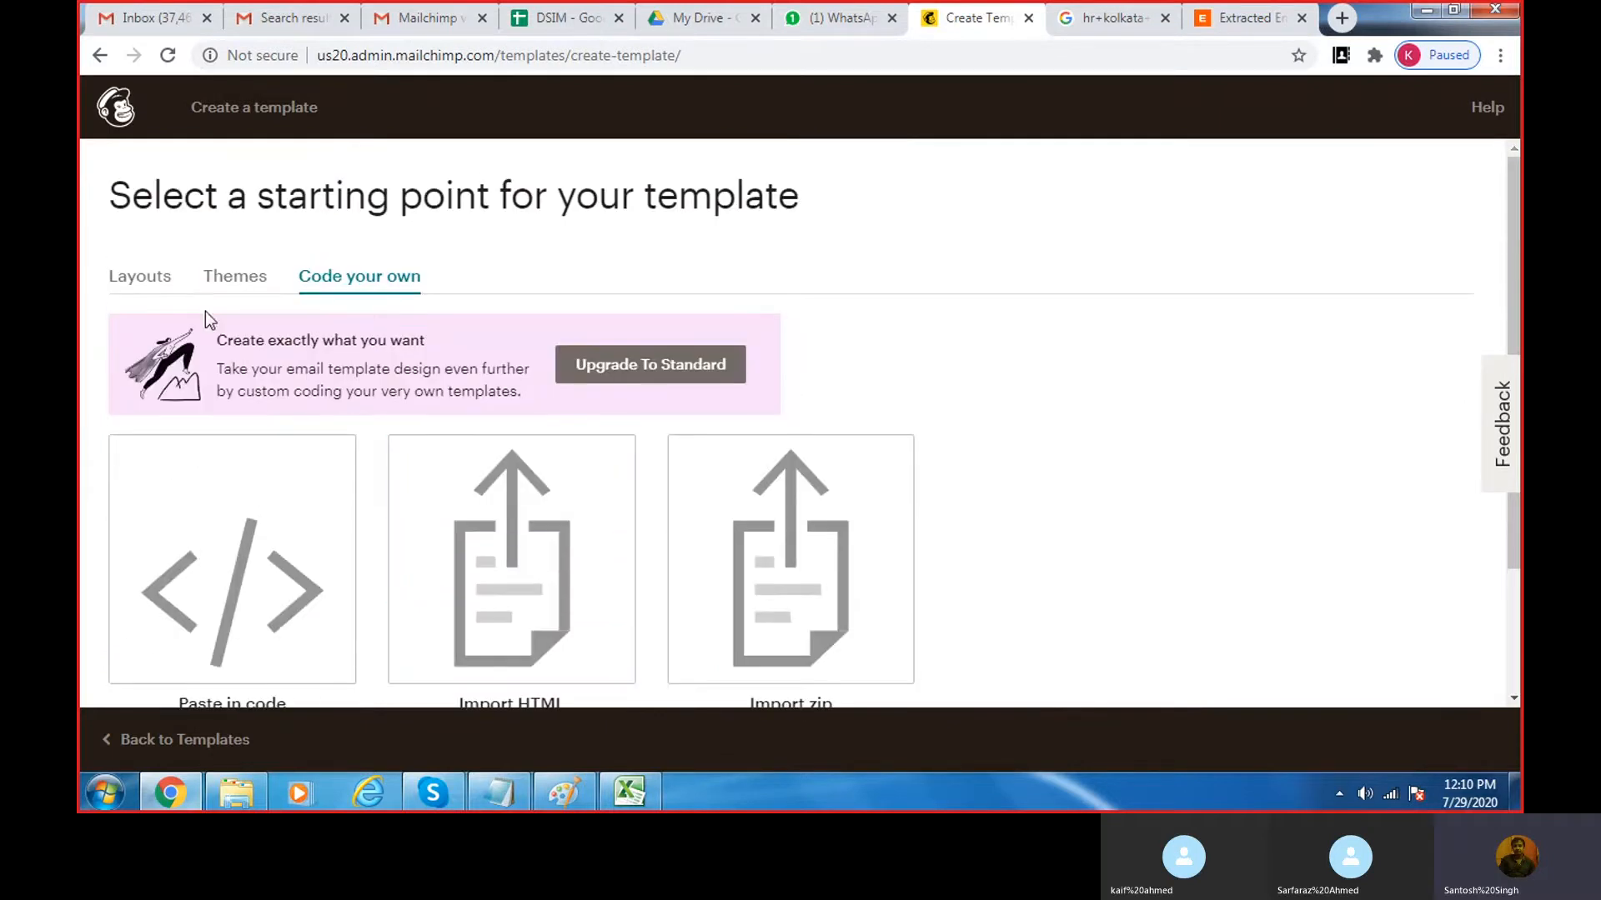
{"action": "left_click", "coordinate": [151, 284]}
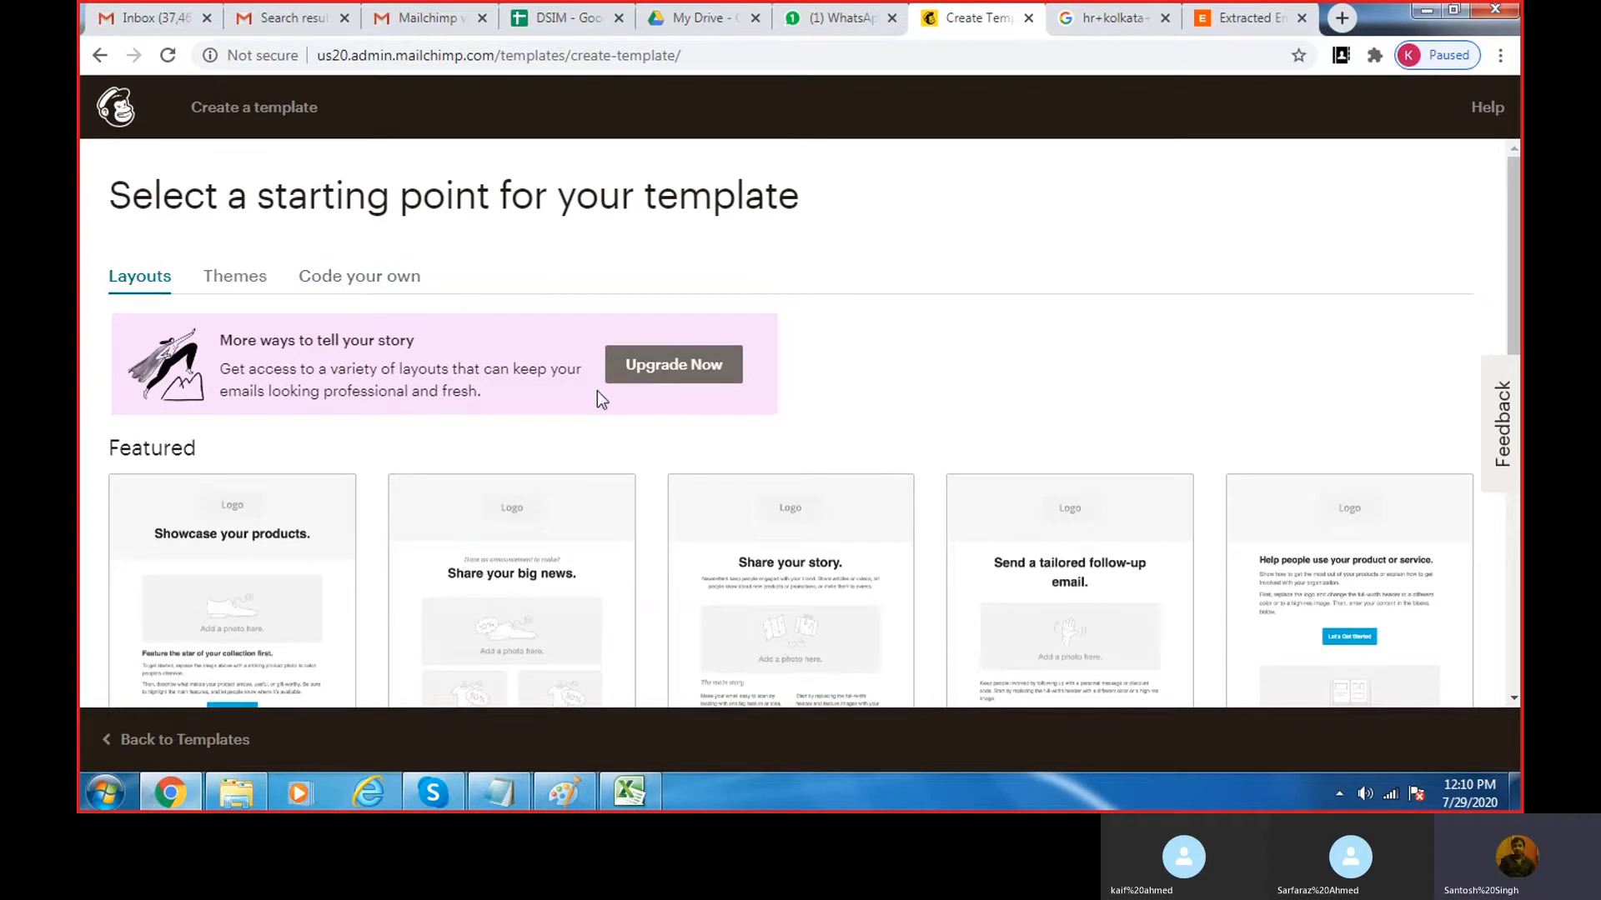
{"action": "scroll", "coordinate": [584, 392], "scroll_direction": "down", "scroll_amount": 3}
{"action": "scroll", "coordinate": [351, 530], "scroll_direction": "down", "scroll_amount": 3}
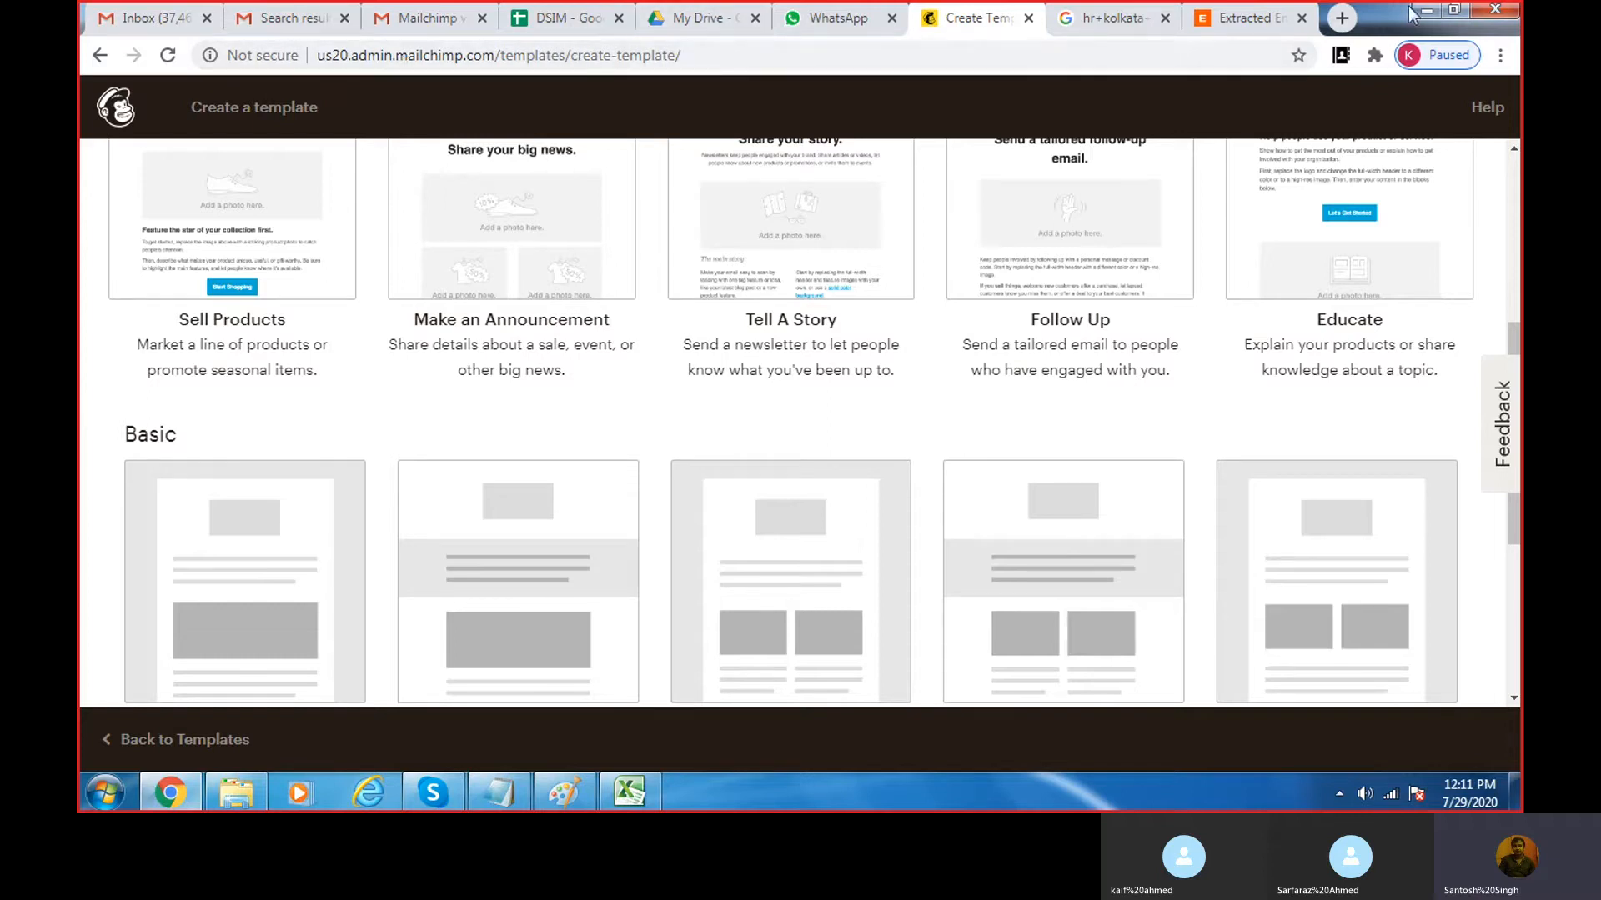
Search Google in a new browser tab for "friendship day" and expand the question "Is today Friendship Day in India?"
{"action": "left_click", "coordinate": [1339, 19]}
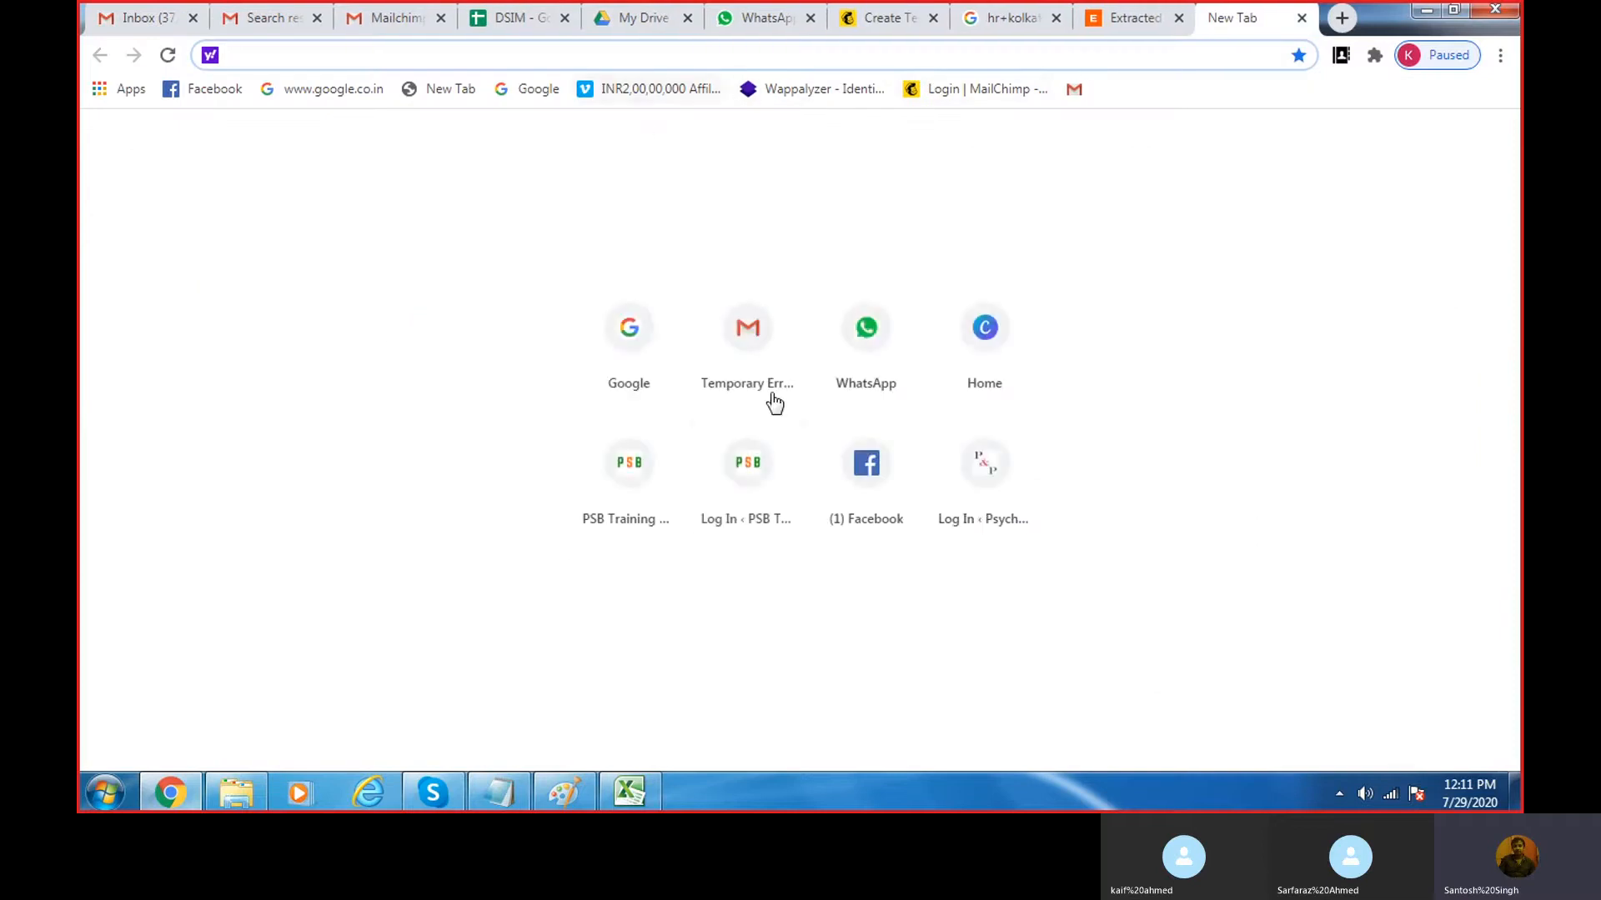
{"action": "left_click", "coordinate": [621, 341]}
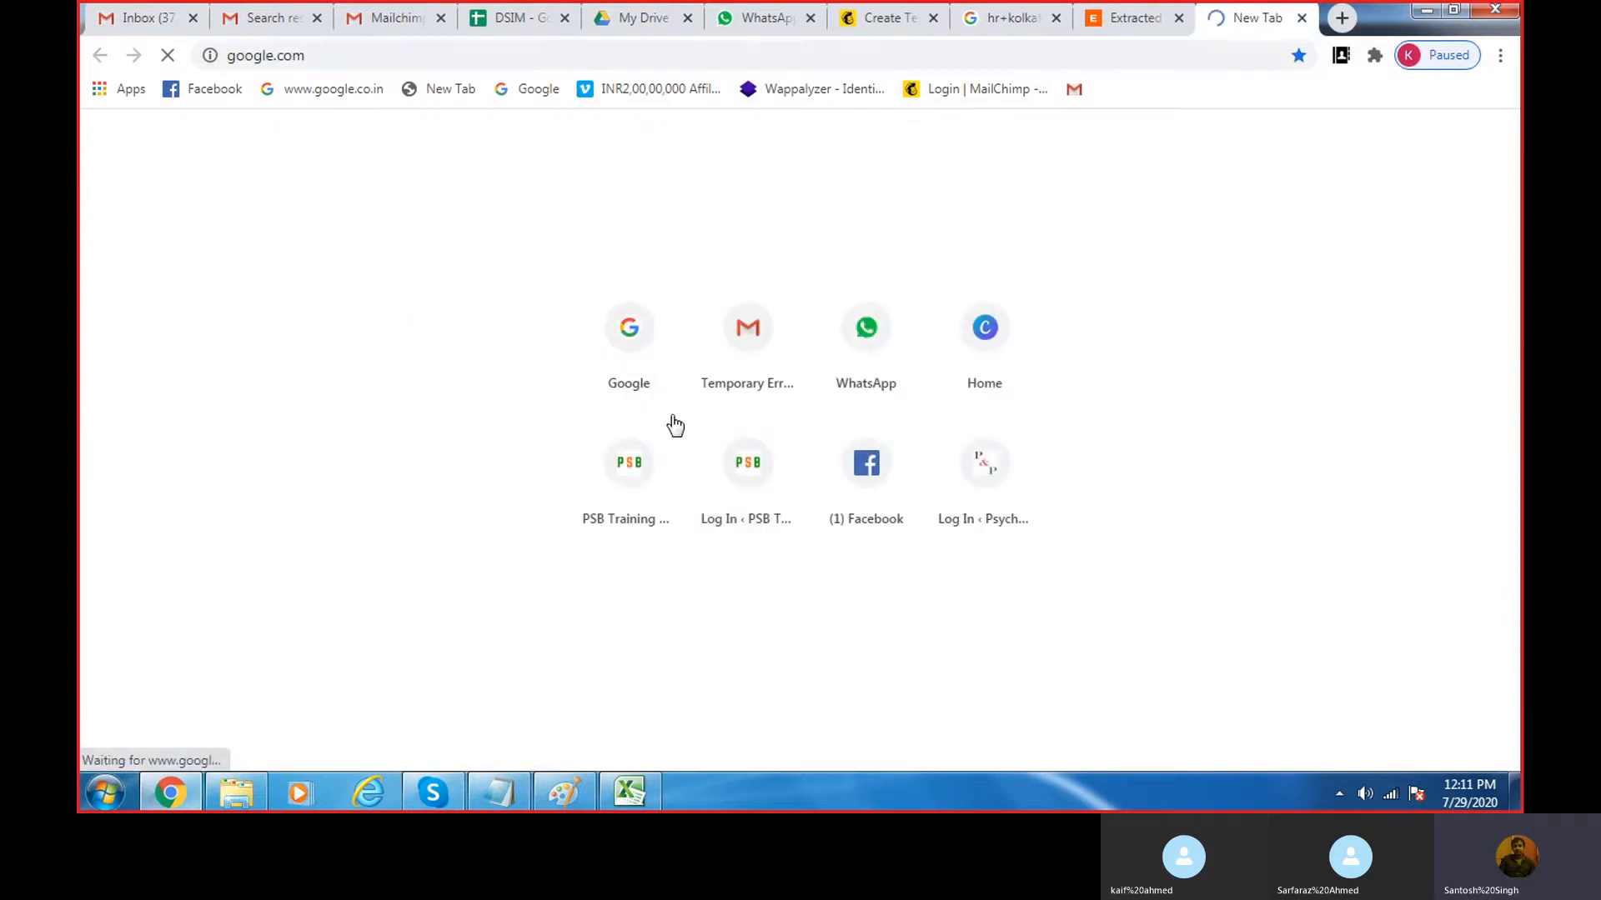
{"action": "type", "text": "friend"}
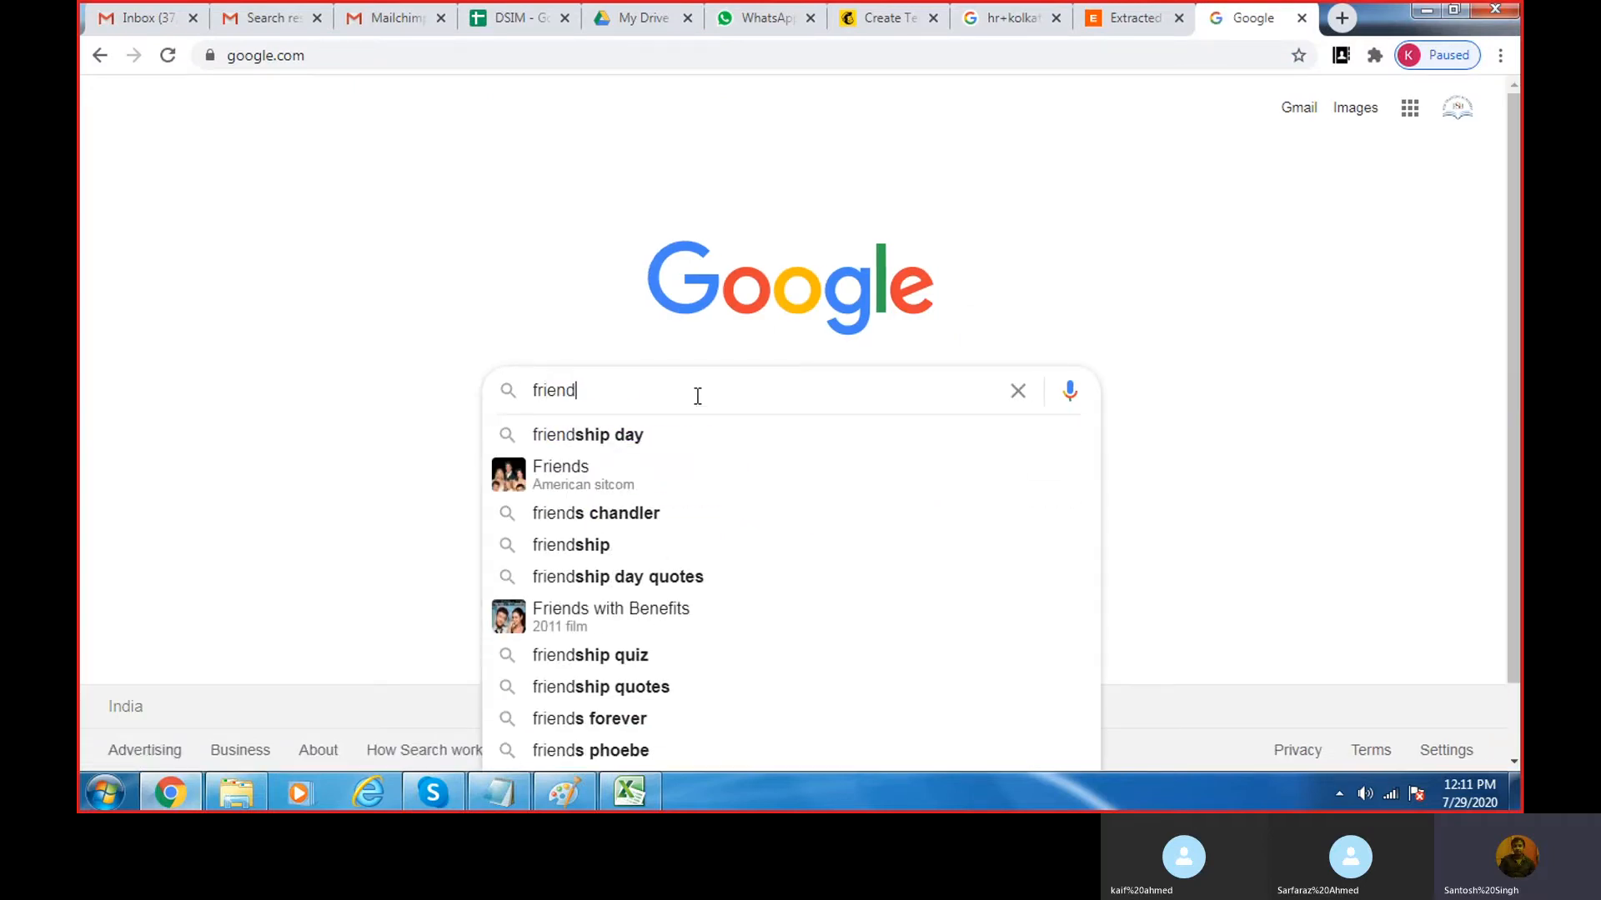
{"action": "key", "text": "Down"}
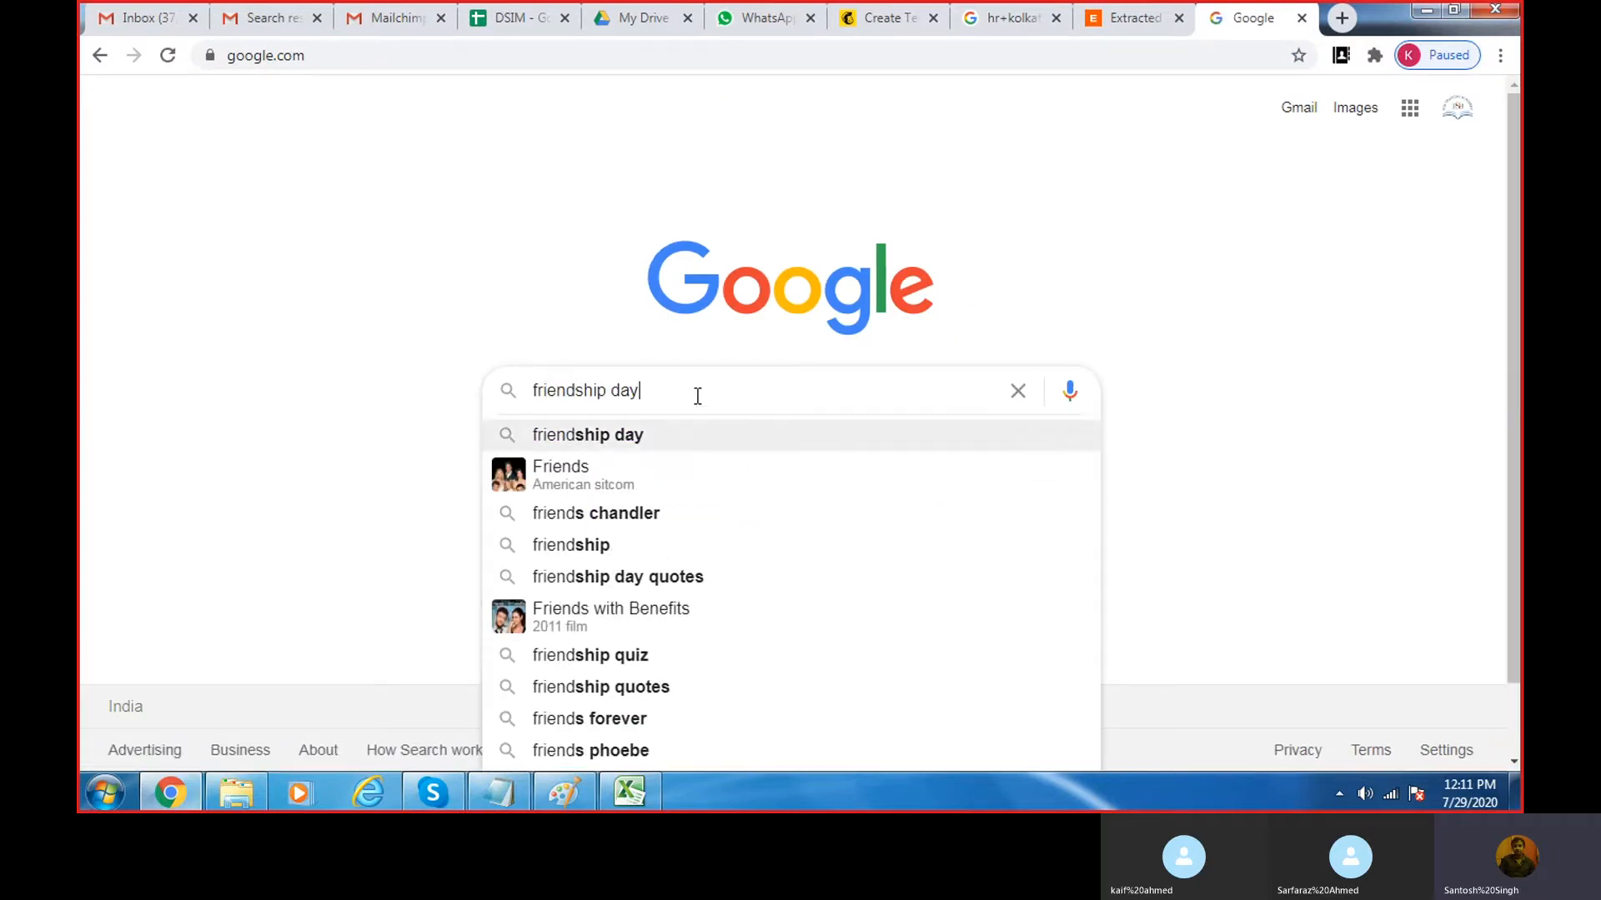
{"action": "key", "text": "Return"}
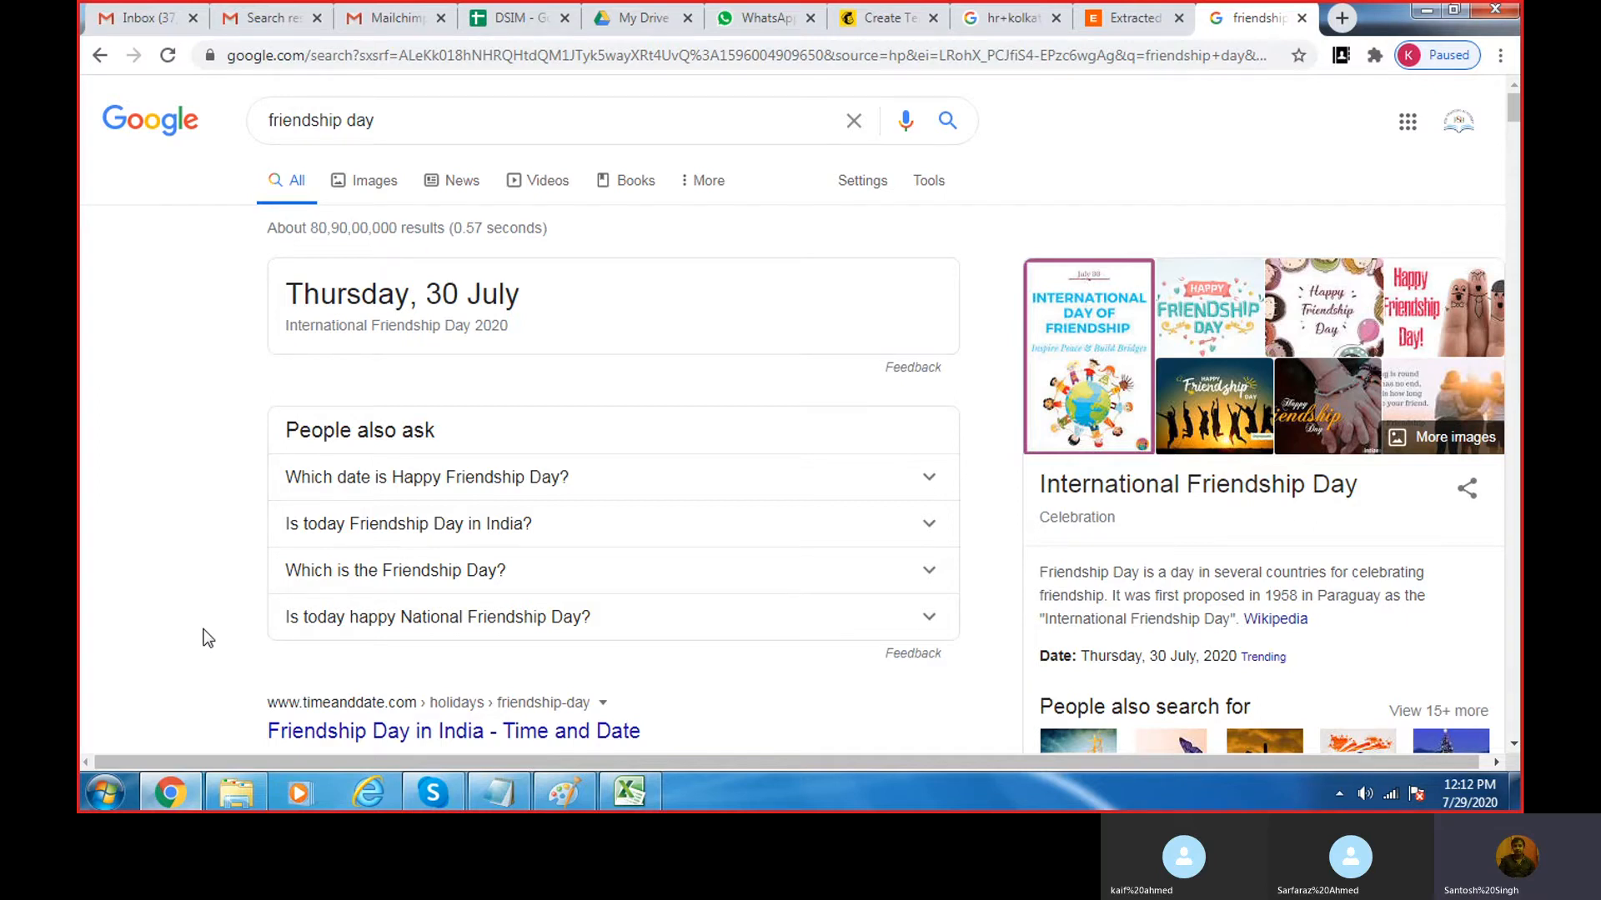
{"action": "left_click", "coordinate": [498, 538]}
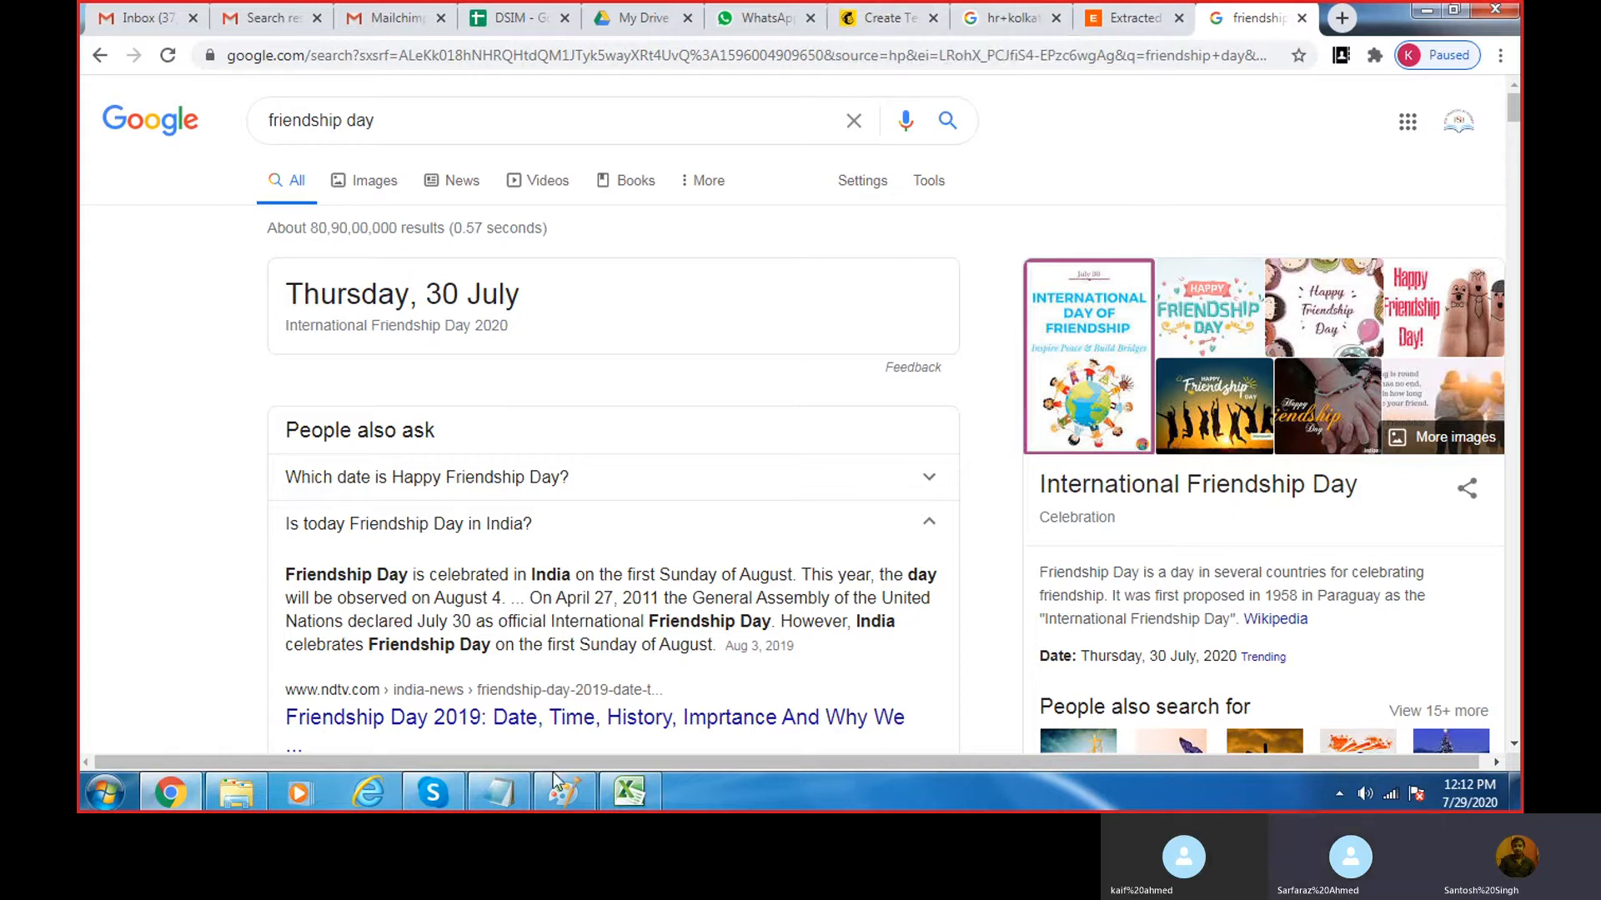
Switch back to Mailchimp, create the template from the Basic 1 Column layout, and look over the available content blocks
{"action": "left_click", "coordinate": [886, 21]}
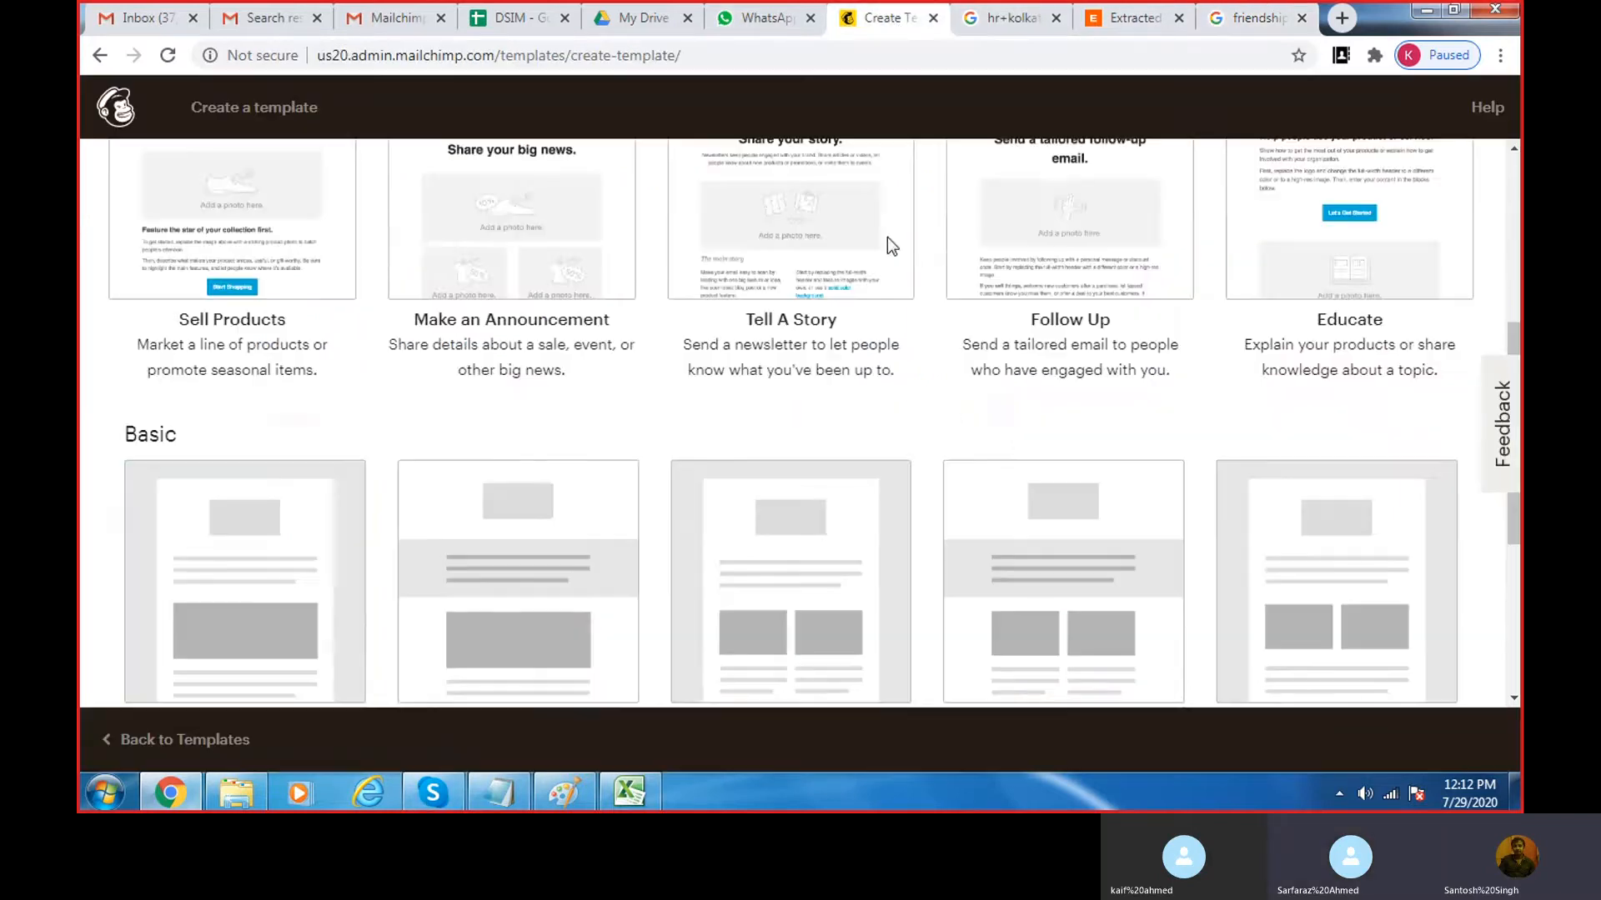
{"action": "scroll", "coordinate": [307, 500], "scroll_direction": "down", "scroll_amount": 3}
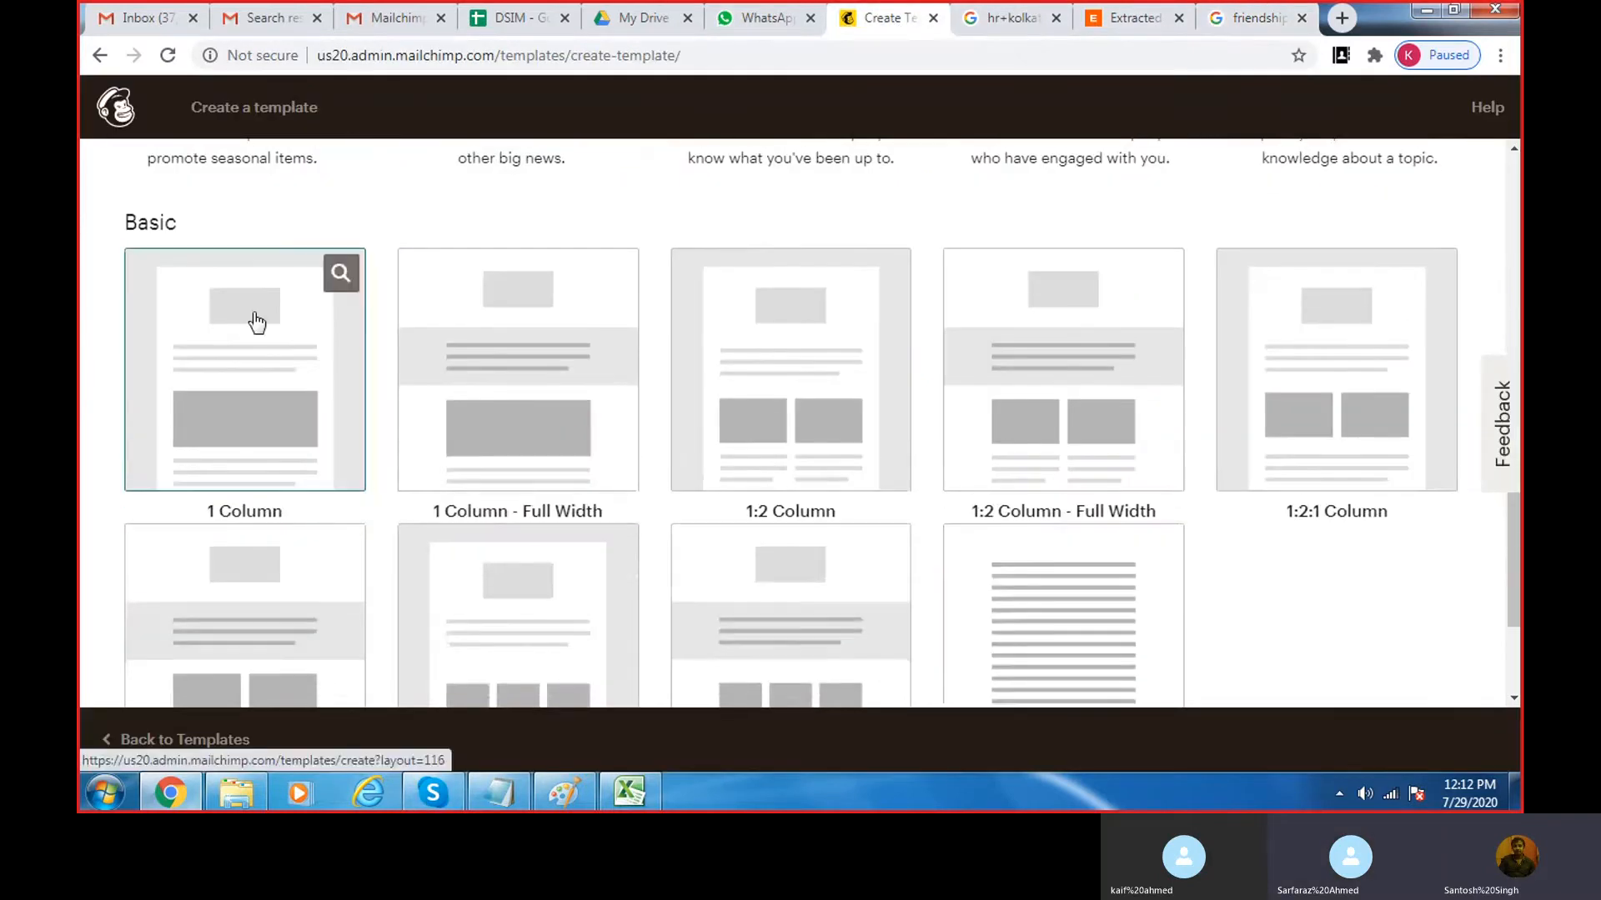
{"action": "left_click", "coordinate": [244, 404]}
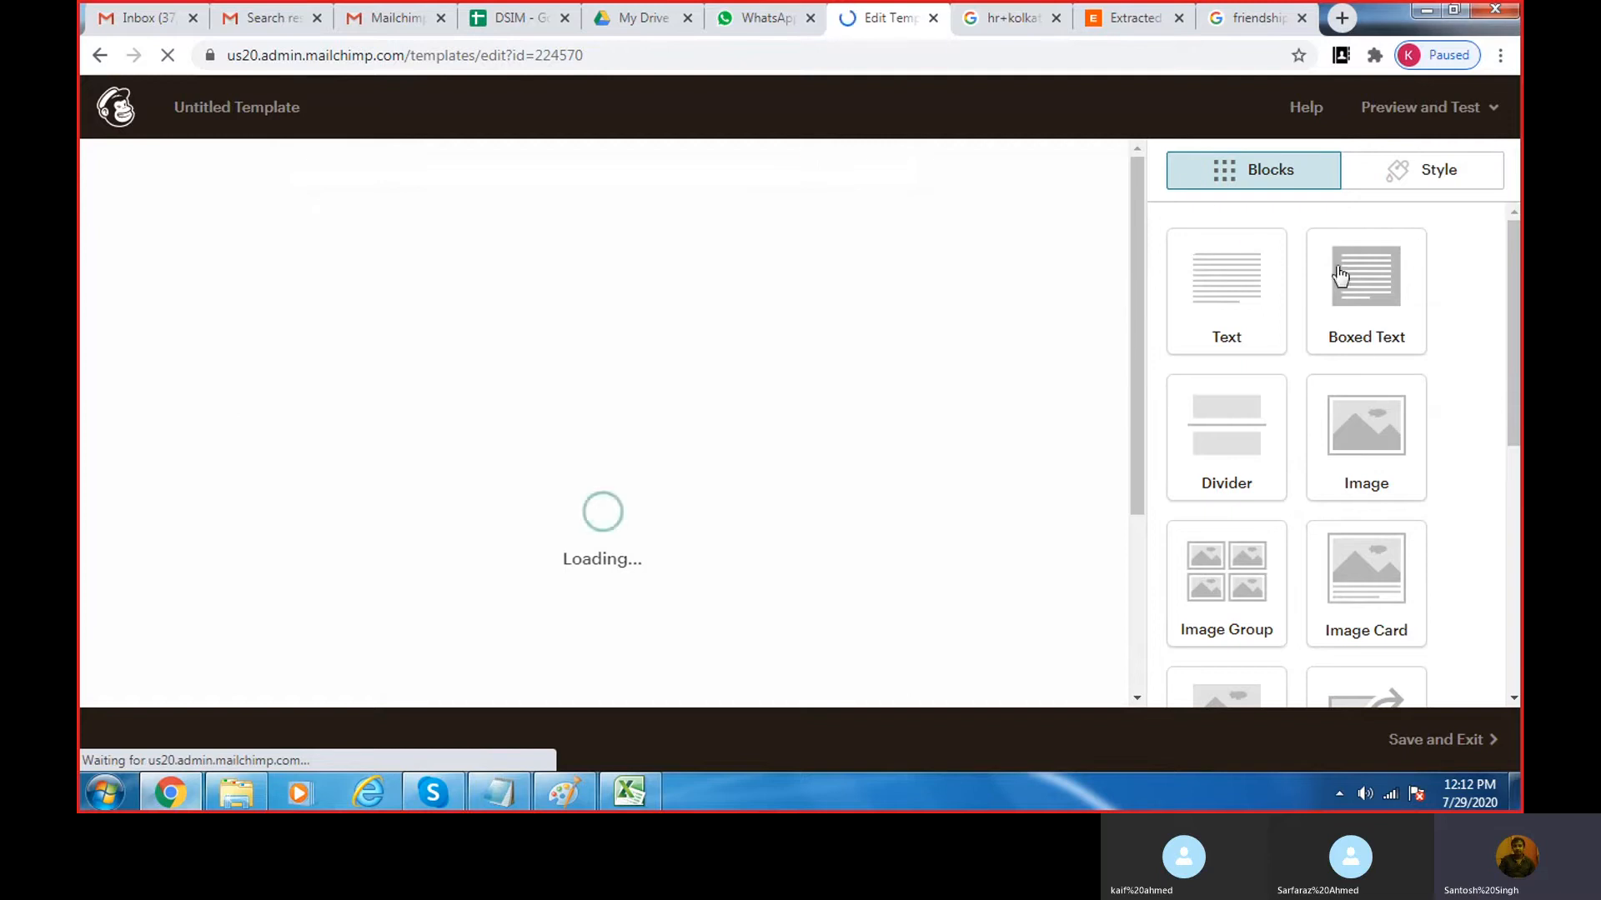
{"action": "scroll", "coordinate": [1334, 496], "scroll_direction": "down", "scroll_amount": 4}
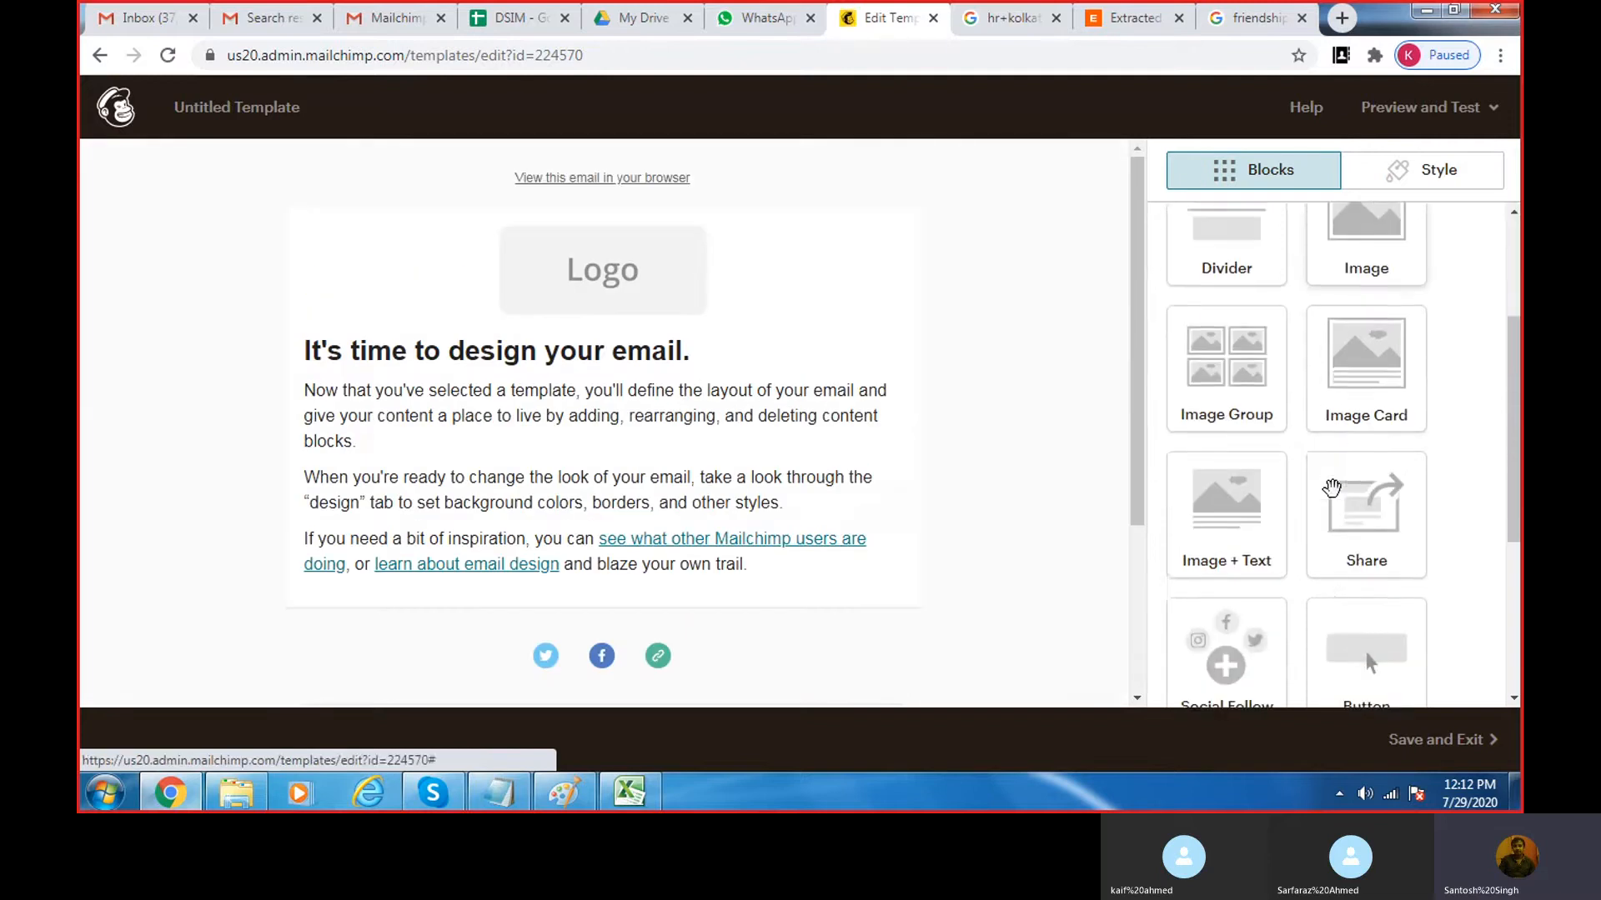
{"action": "scroll", "coordinate": [1340, 500], "scroll_direction": "down", "scroll_amount": 3}
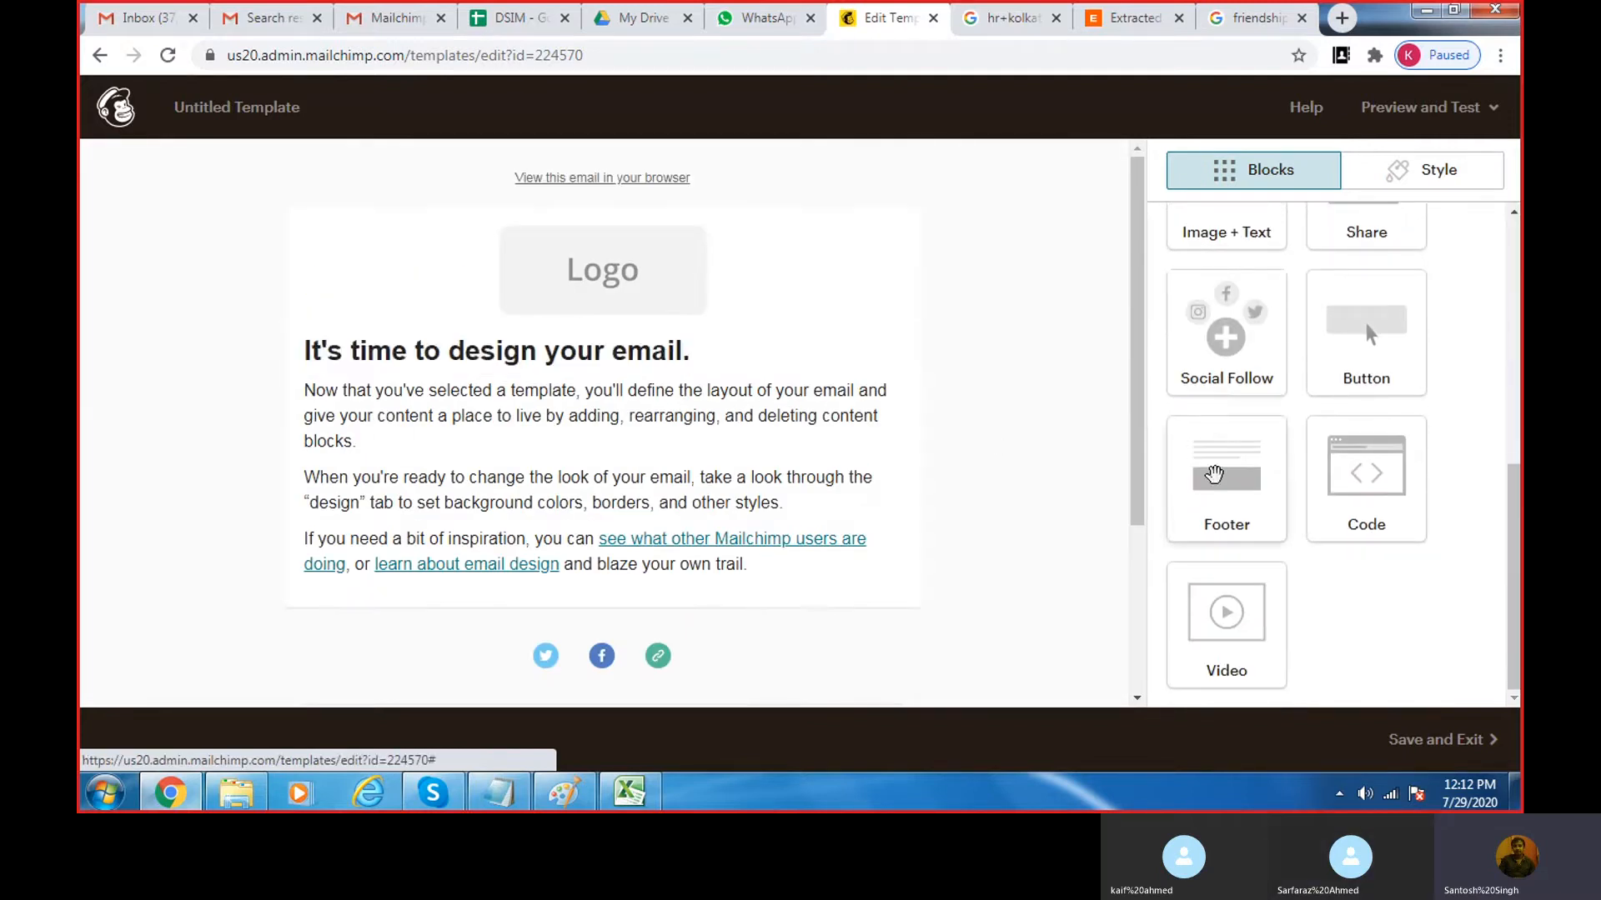
Replace the placeholder logo with the Delhi School of Internet Marketing logo from the Content Studio files
{"action": "mouse_move", "coordinate": [677, 498]}
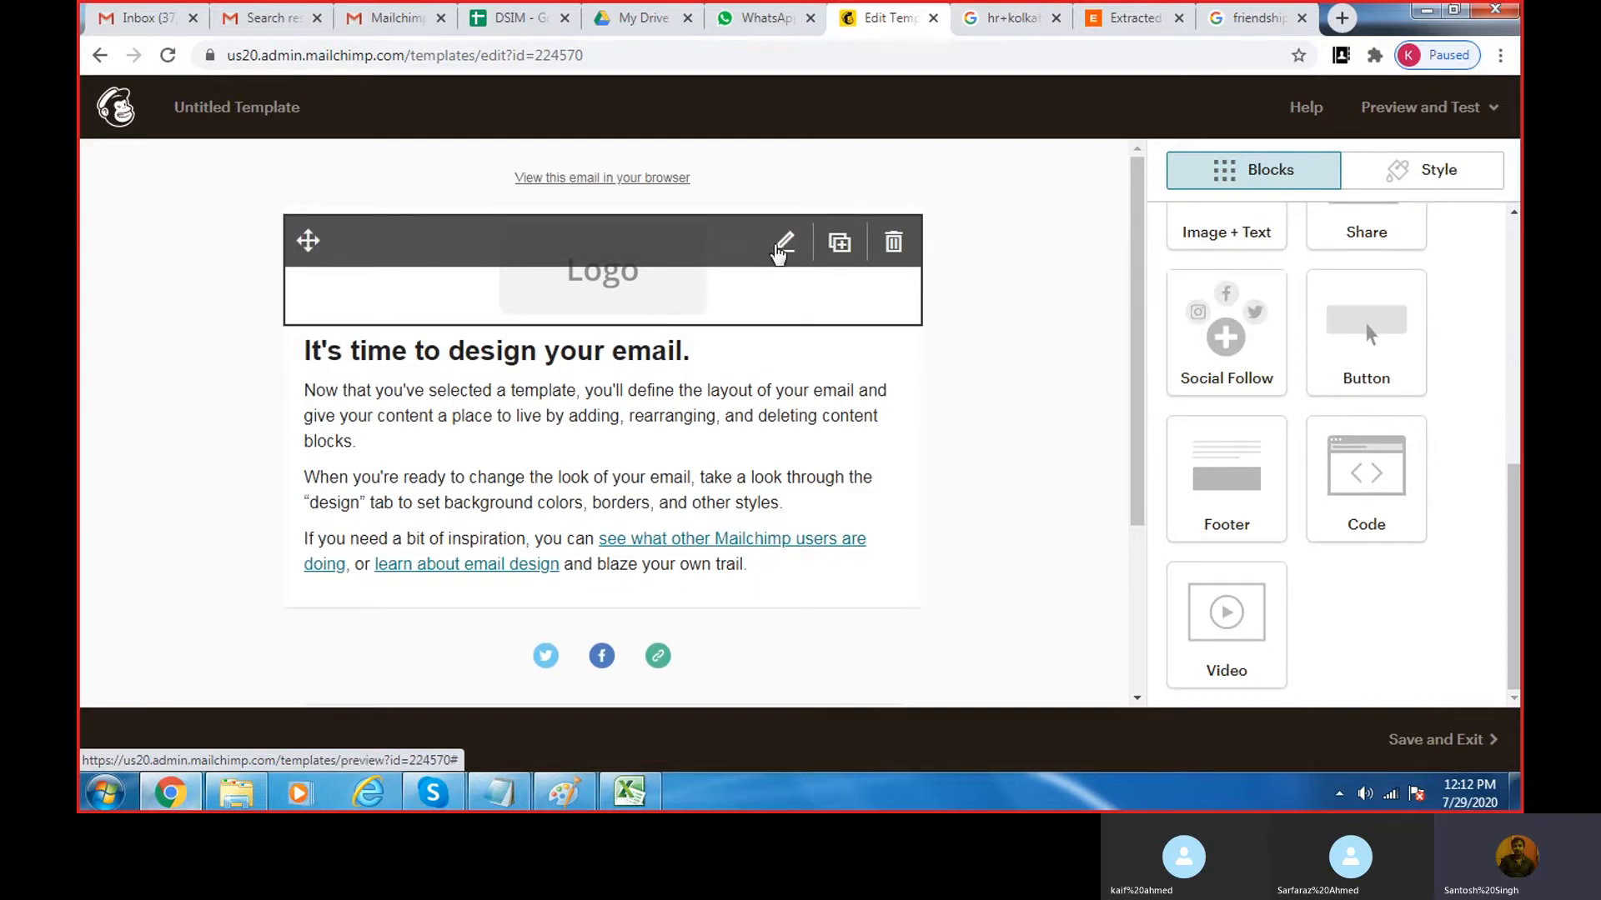
{"action": "left_click", "coordinate": [779, 248]}
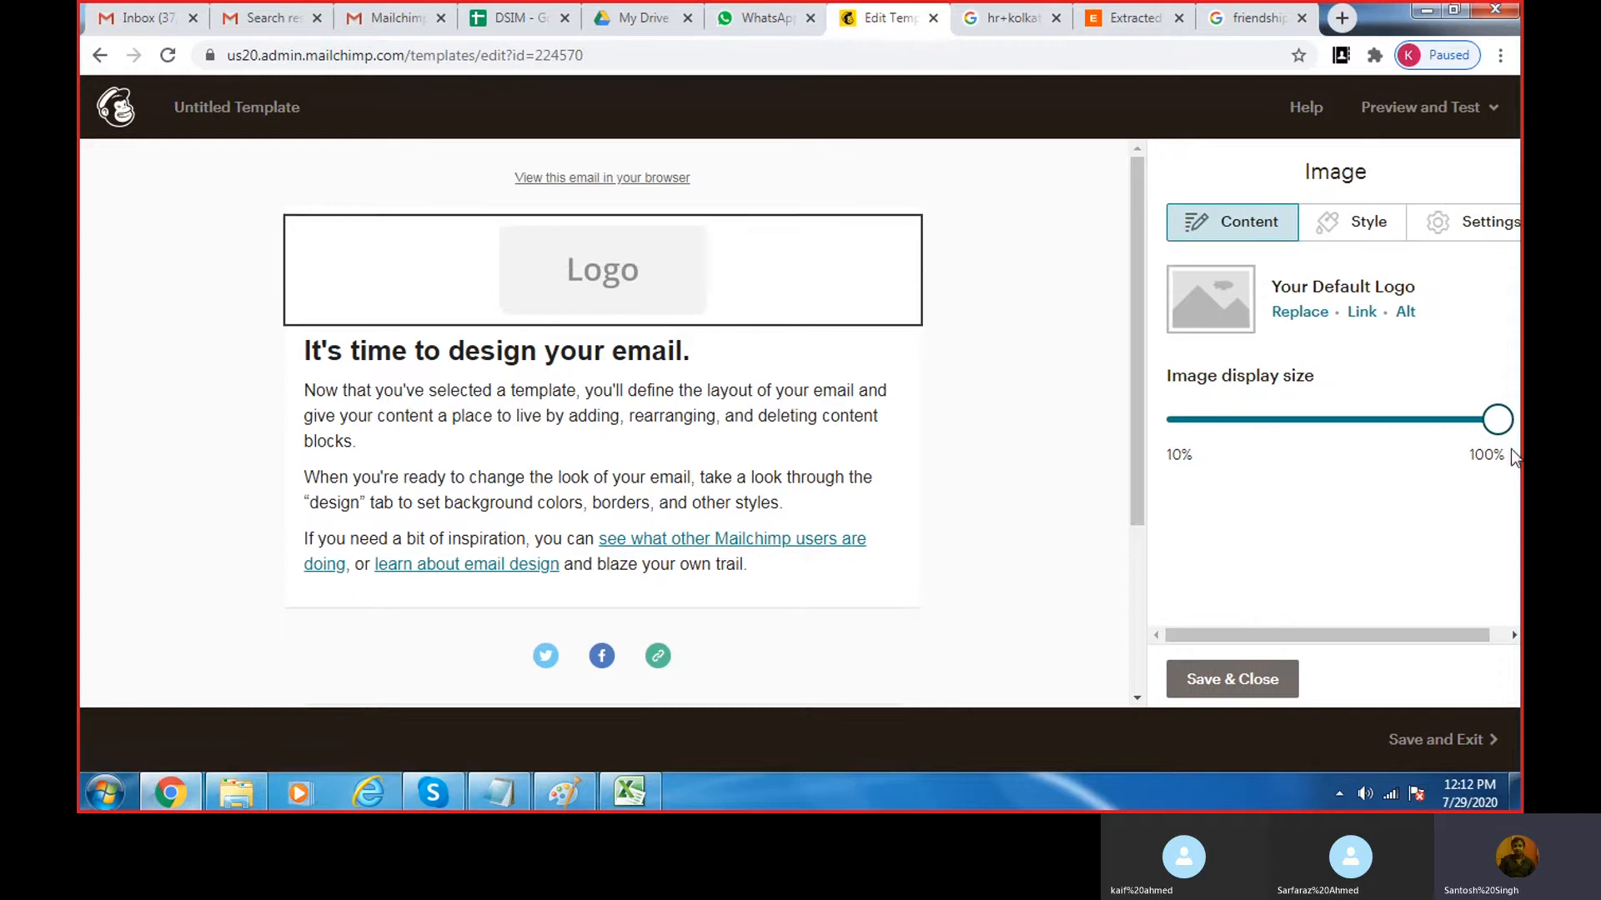
{"action": "left_click", "coordinate": [1299, 312]}
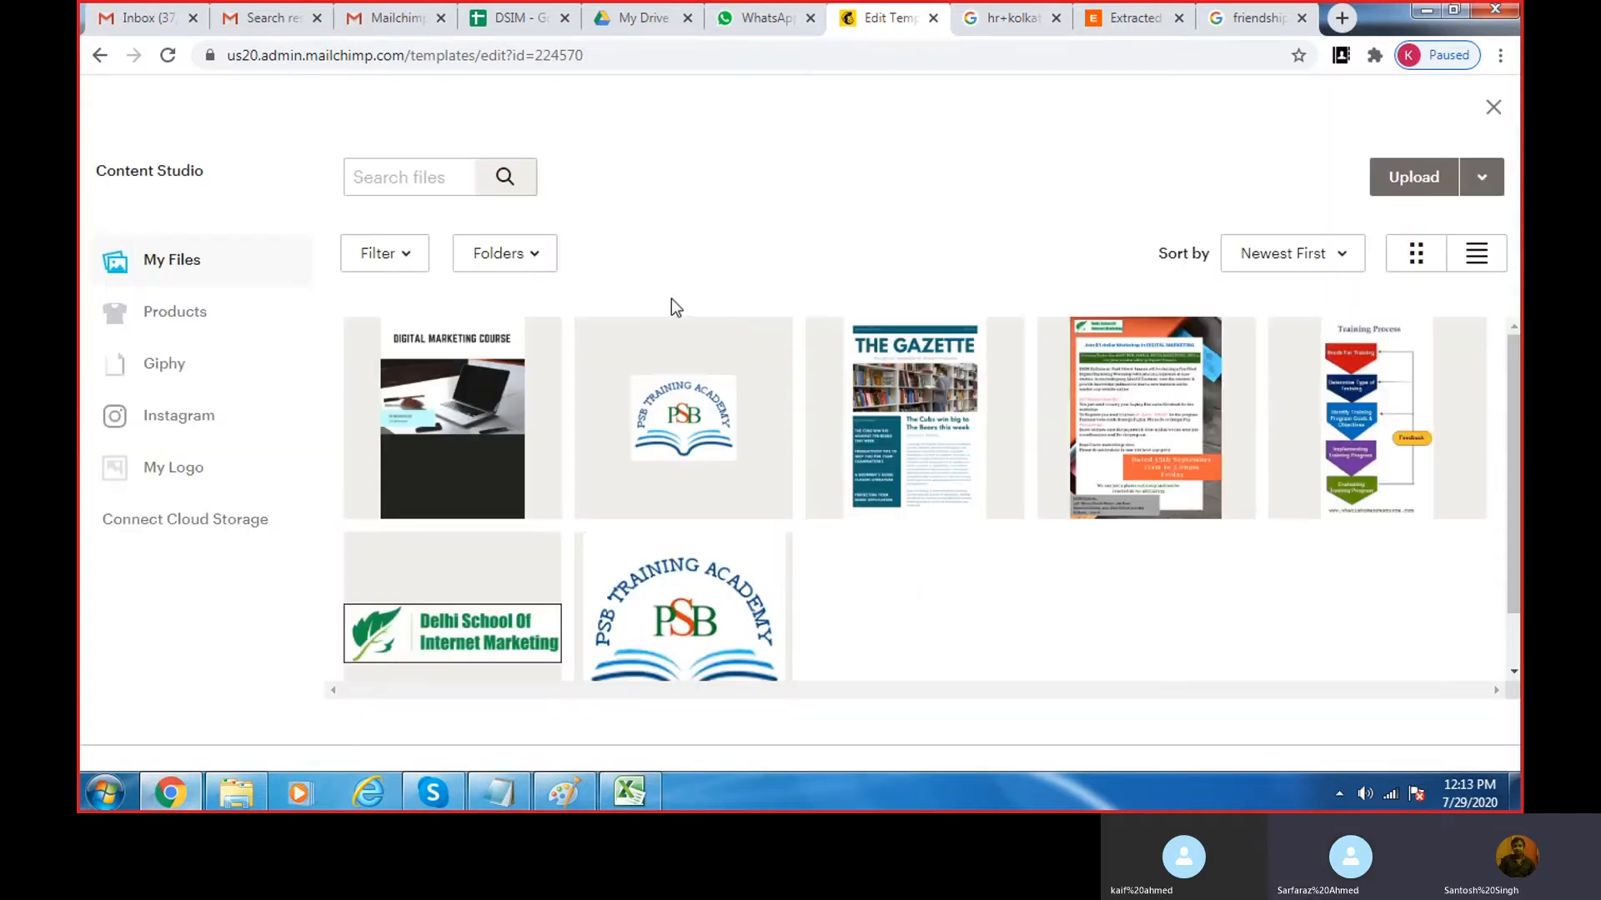
{"action": "scroll", "coordinate": [481, 627], "scroll_direction": "down", "scroll_amount": 1}
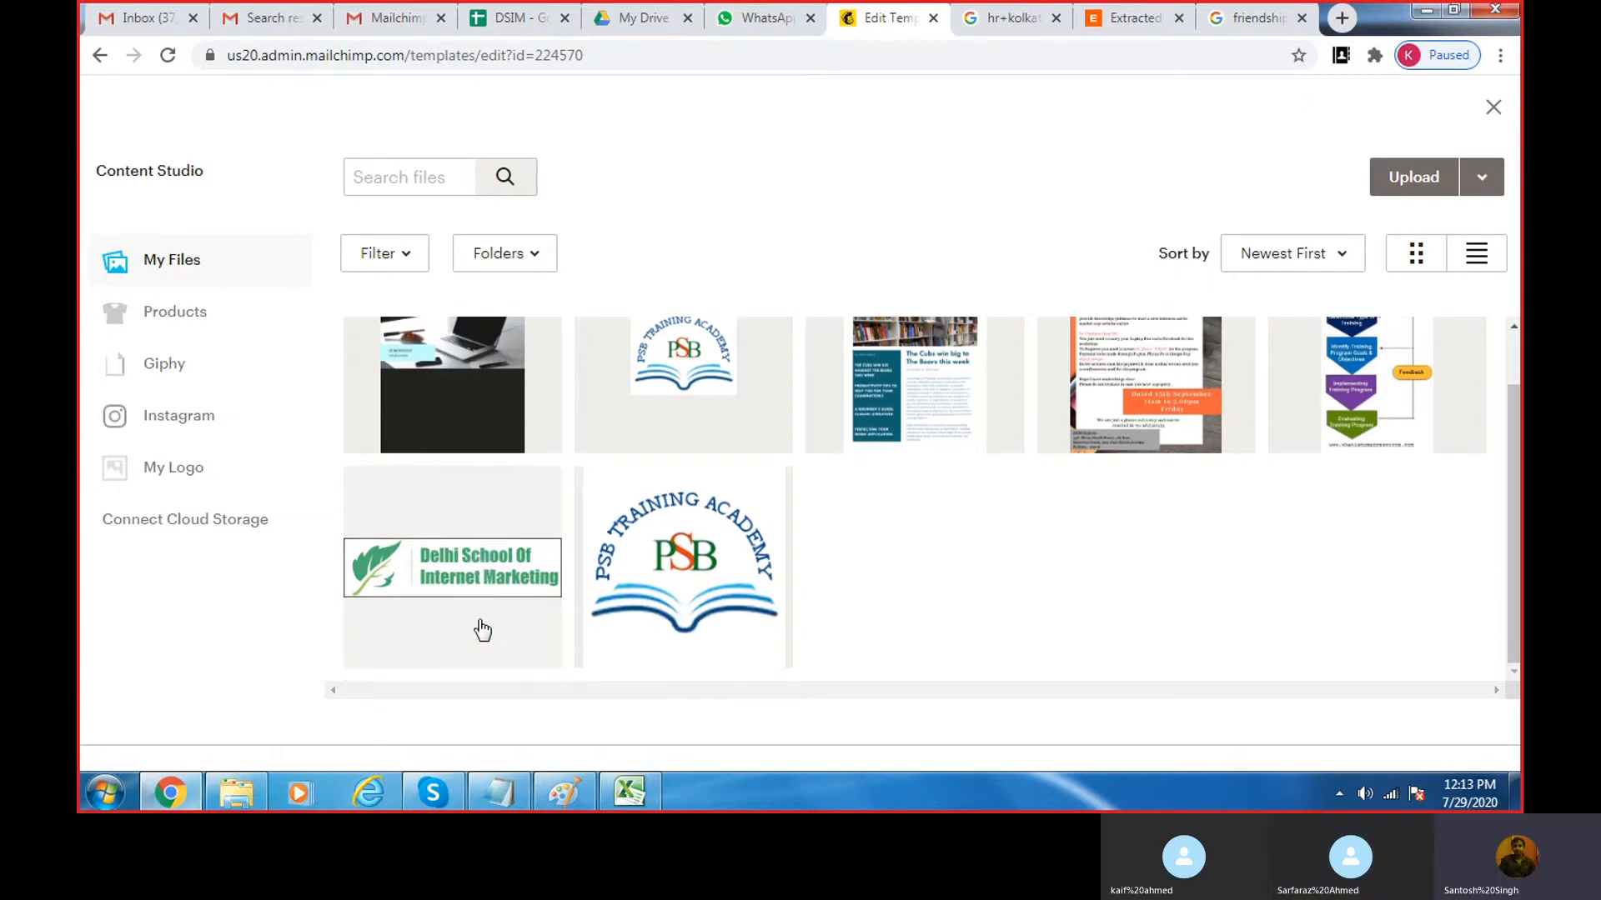
{"action": "left_click", "coordinate": [484, 581]}
{"action": "left_click", "coordinate": [1467, 183]}
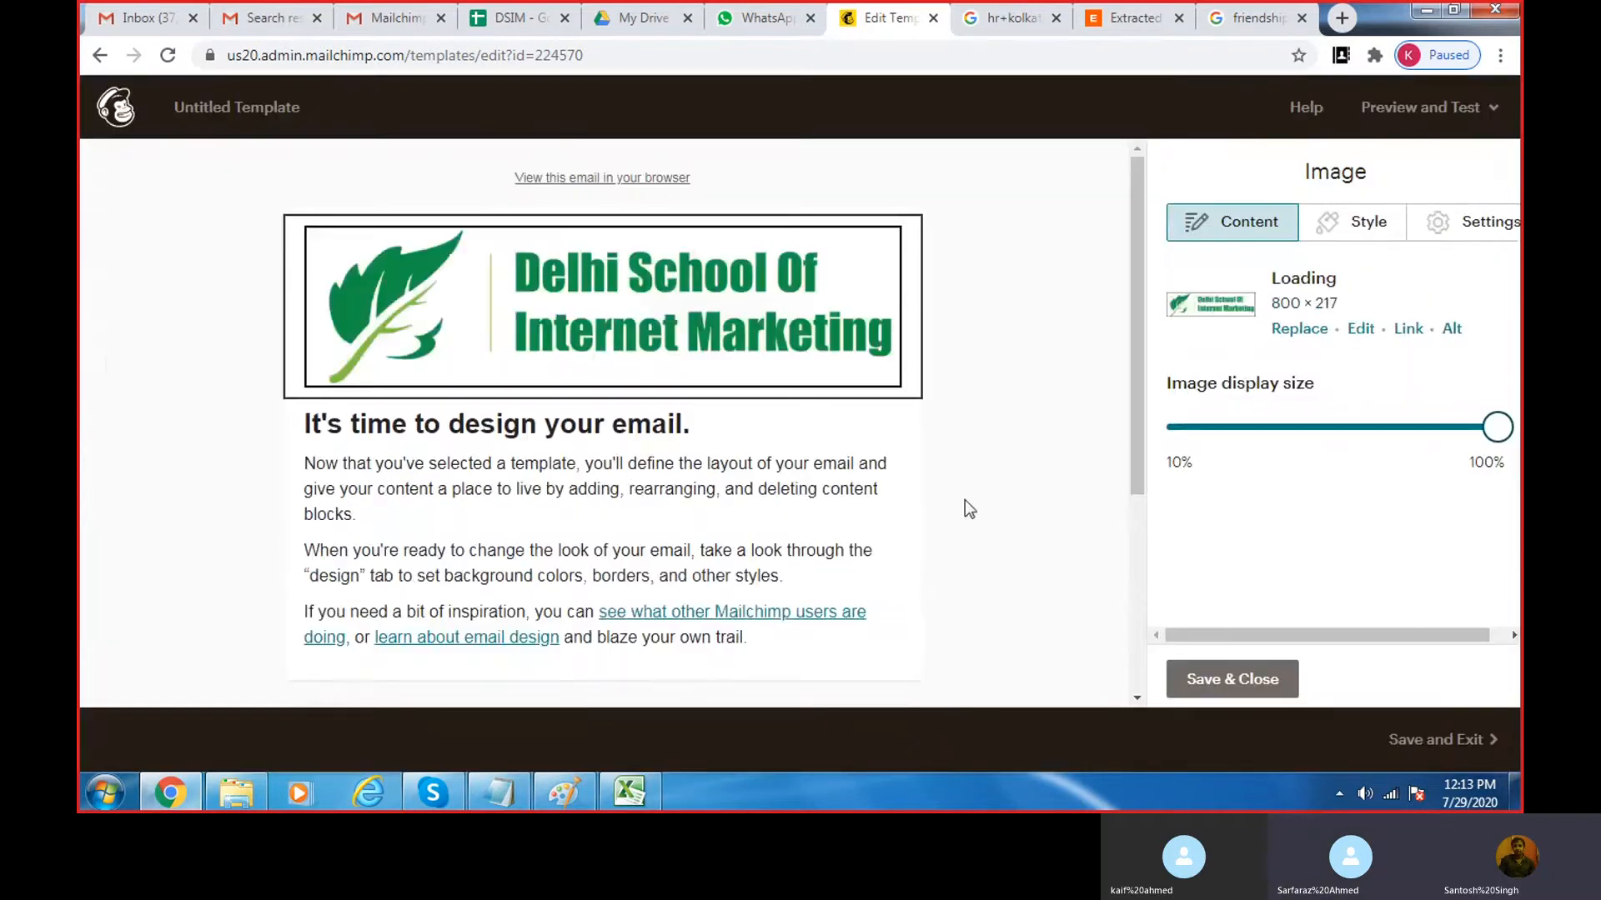
Open the text block below the logo for editing
{"action": "left_click", "coordinate": [692, 471]}
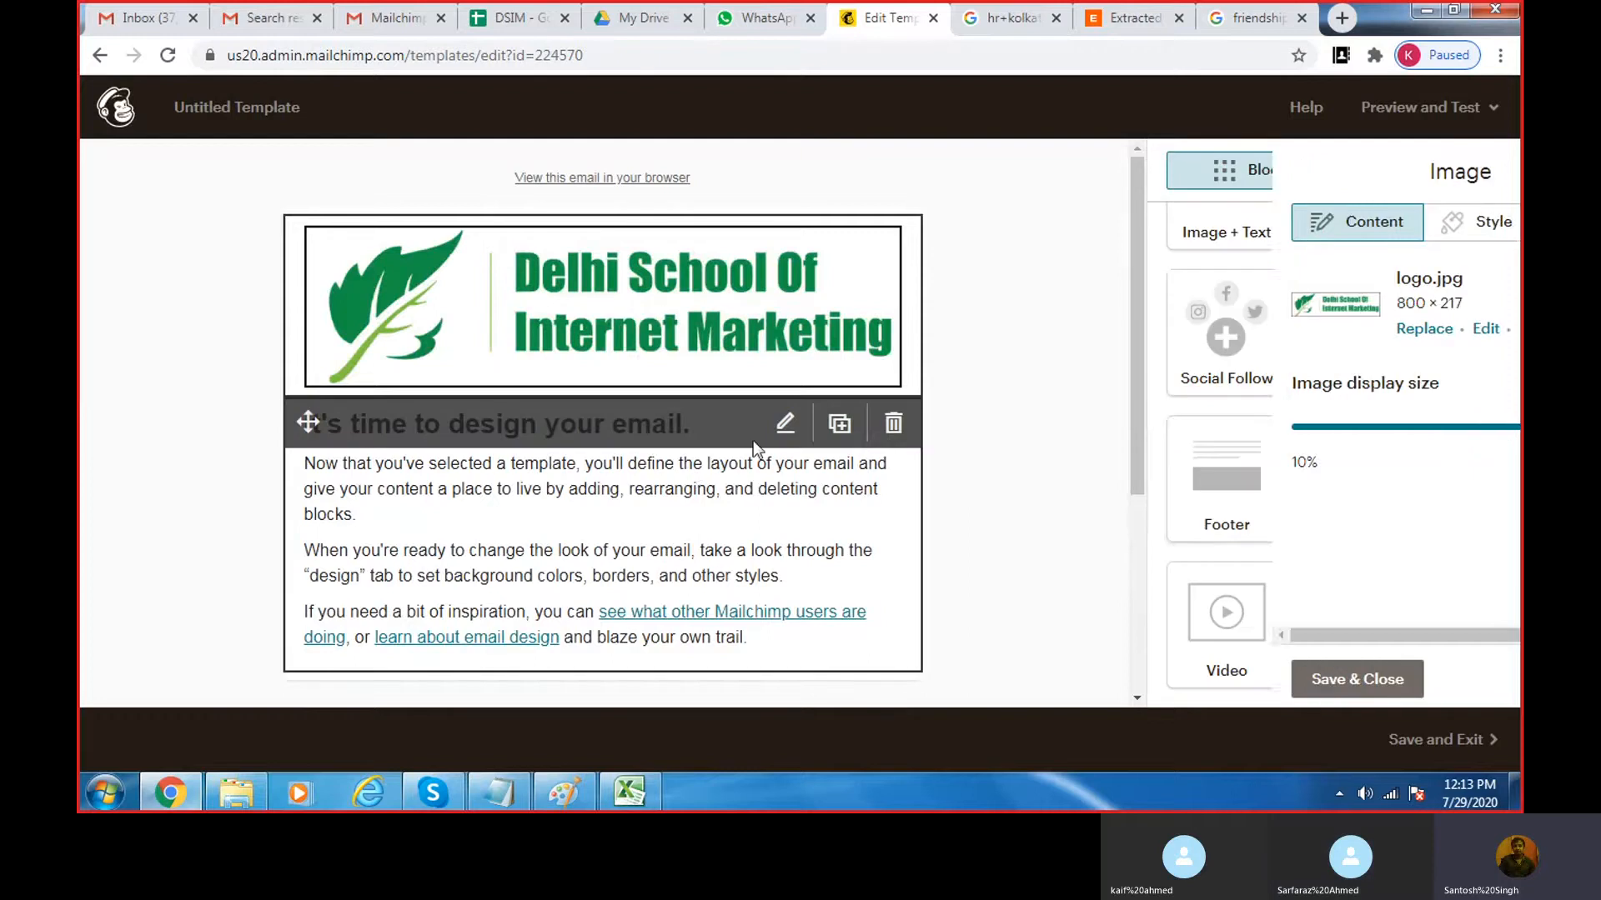
{"action": "left_click", "coordinate": [784, 429]}
{"action": "left_click", "coordinate": [527, 496]}
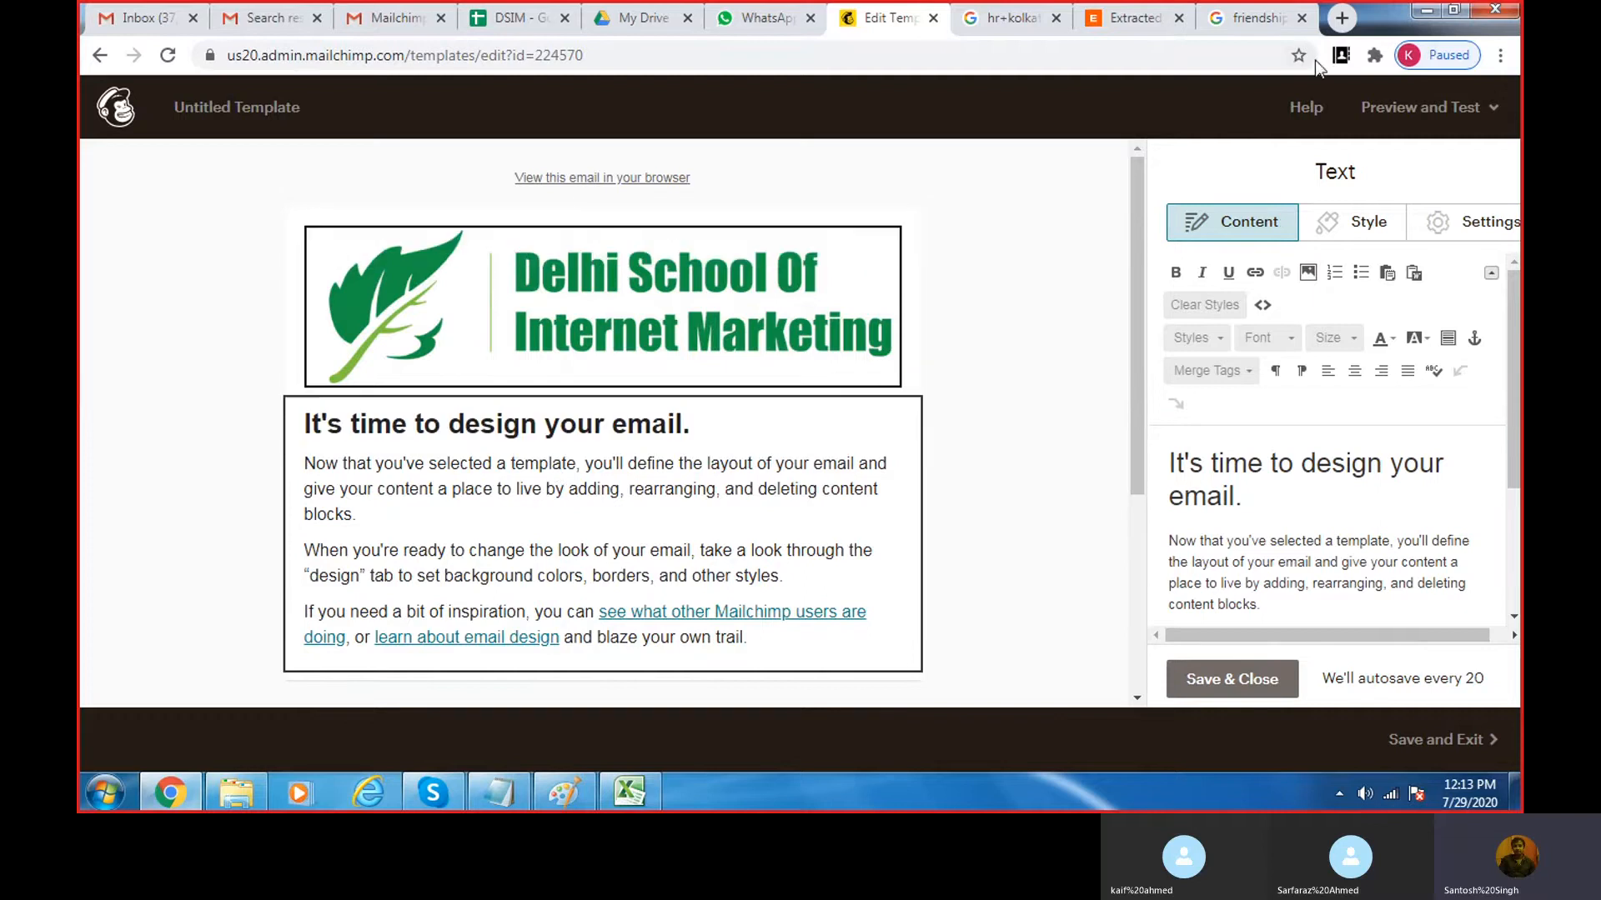
Switch to the friendship day search tab and load canva.com in it
{"action": "left_click", "coordinate": [1251, 17]}
{"action": "left_click", "coordinate": [1054, 55]}
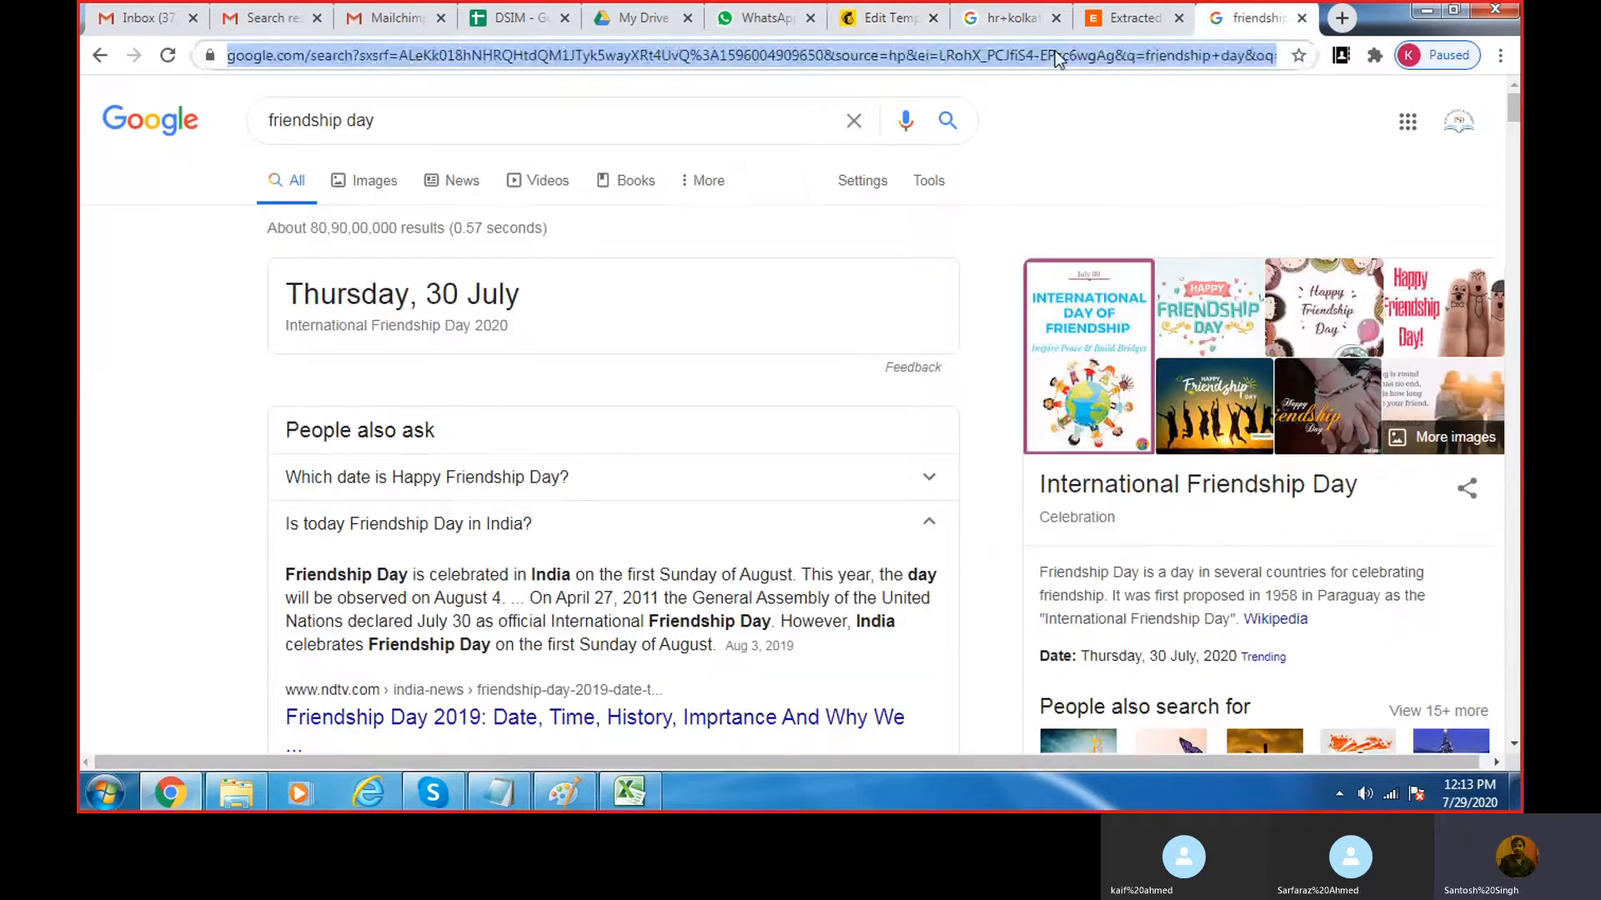
{"action": "type", "text": "canva"}
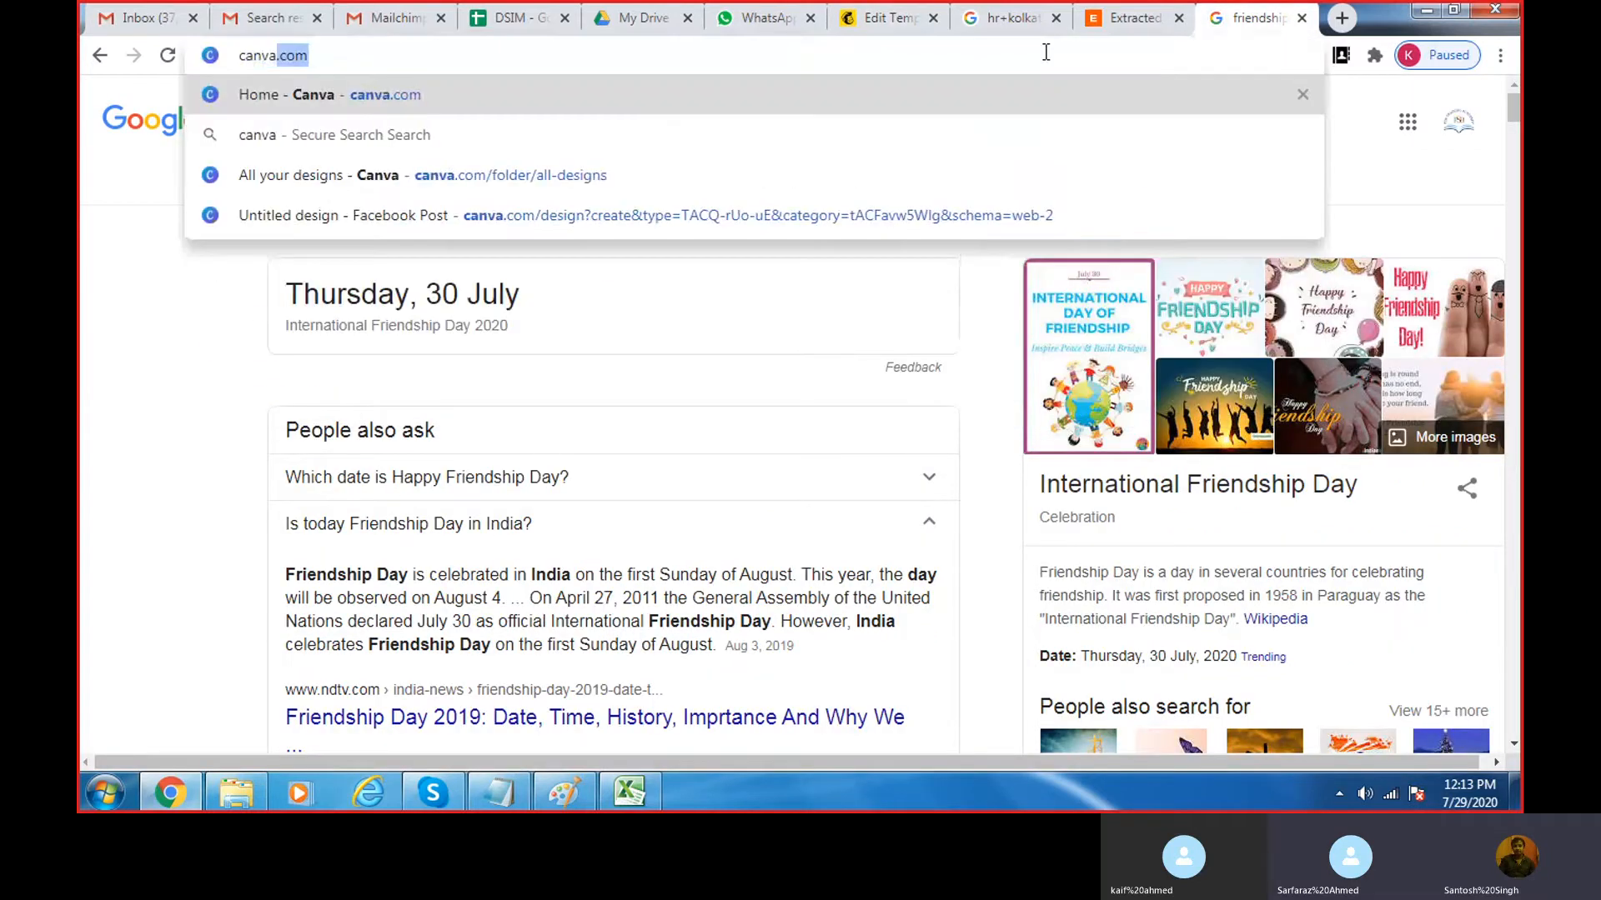
{"action": "key", "text": "Return"}
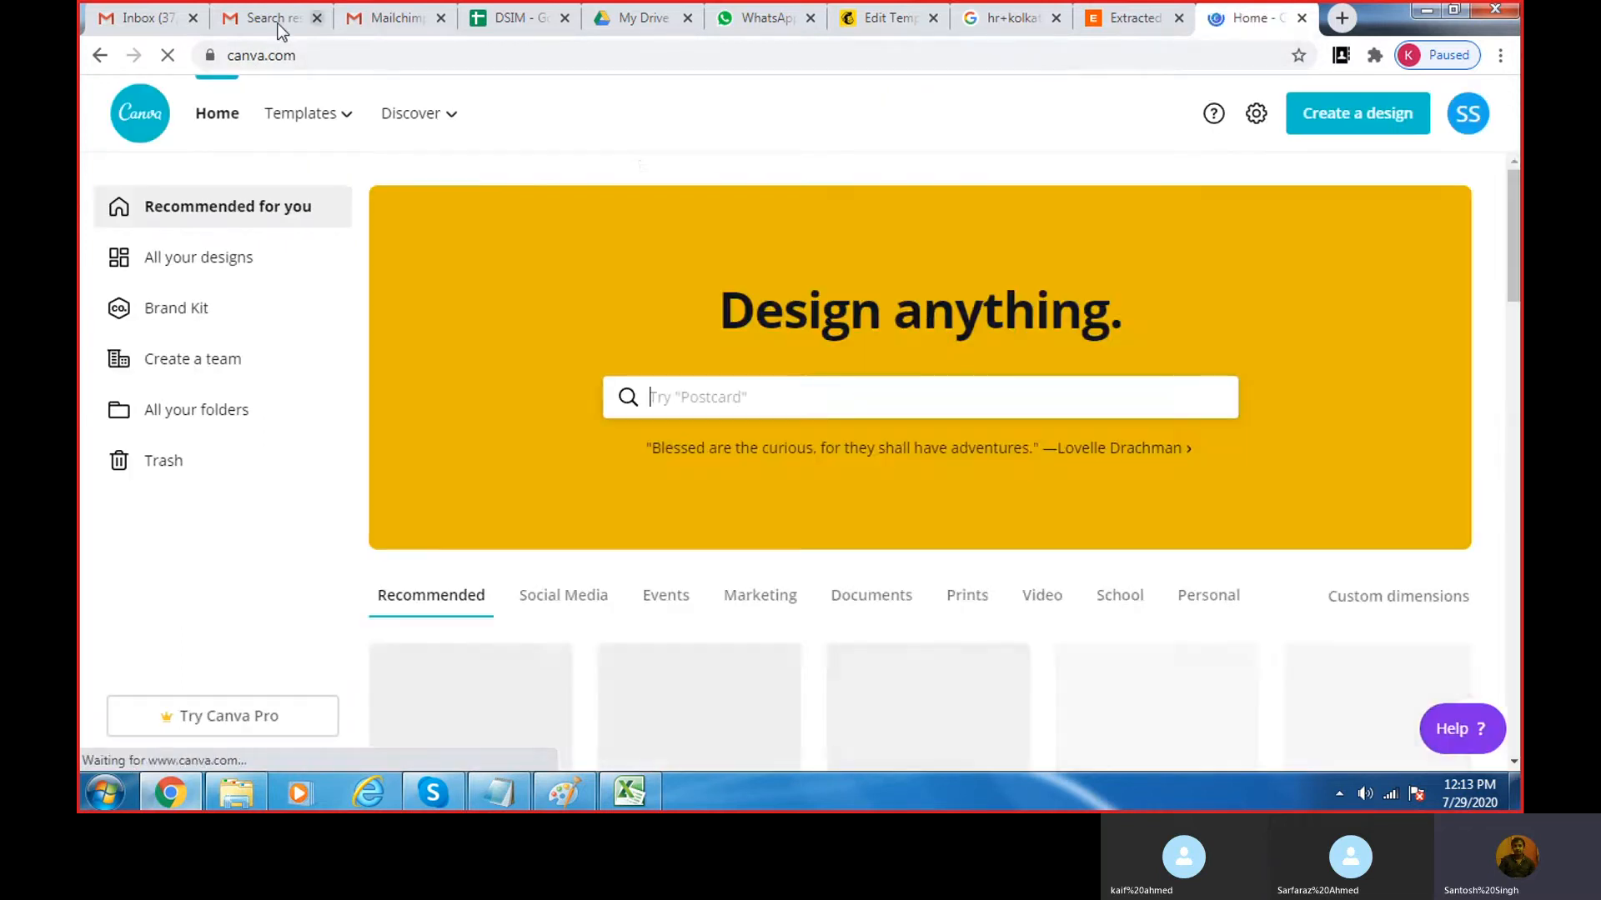
Switch to Gmail, look through both accounts' inboxes for a sample marketing email, and open the ShopClues message "Who Said Brands Can't Be Discounted?"
{"action": "left_click", "coordinate": [279, 25]}
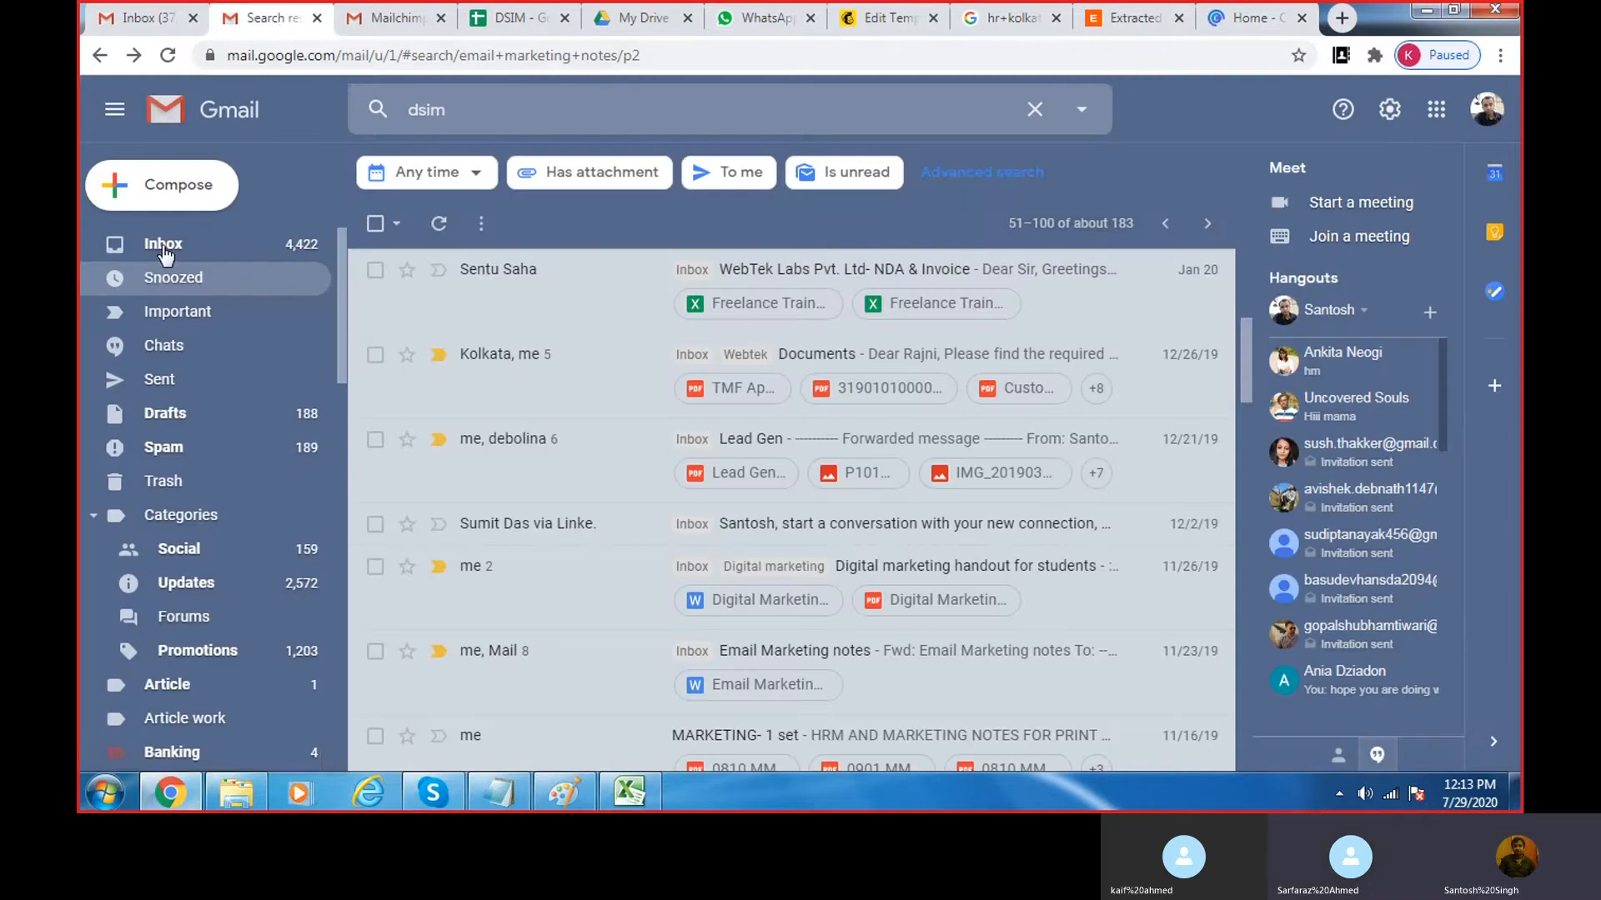
{"action": "left_click", "coordinate": [164, 250]}
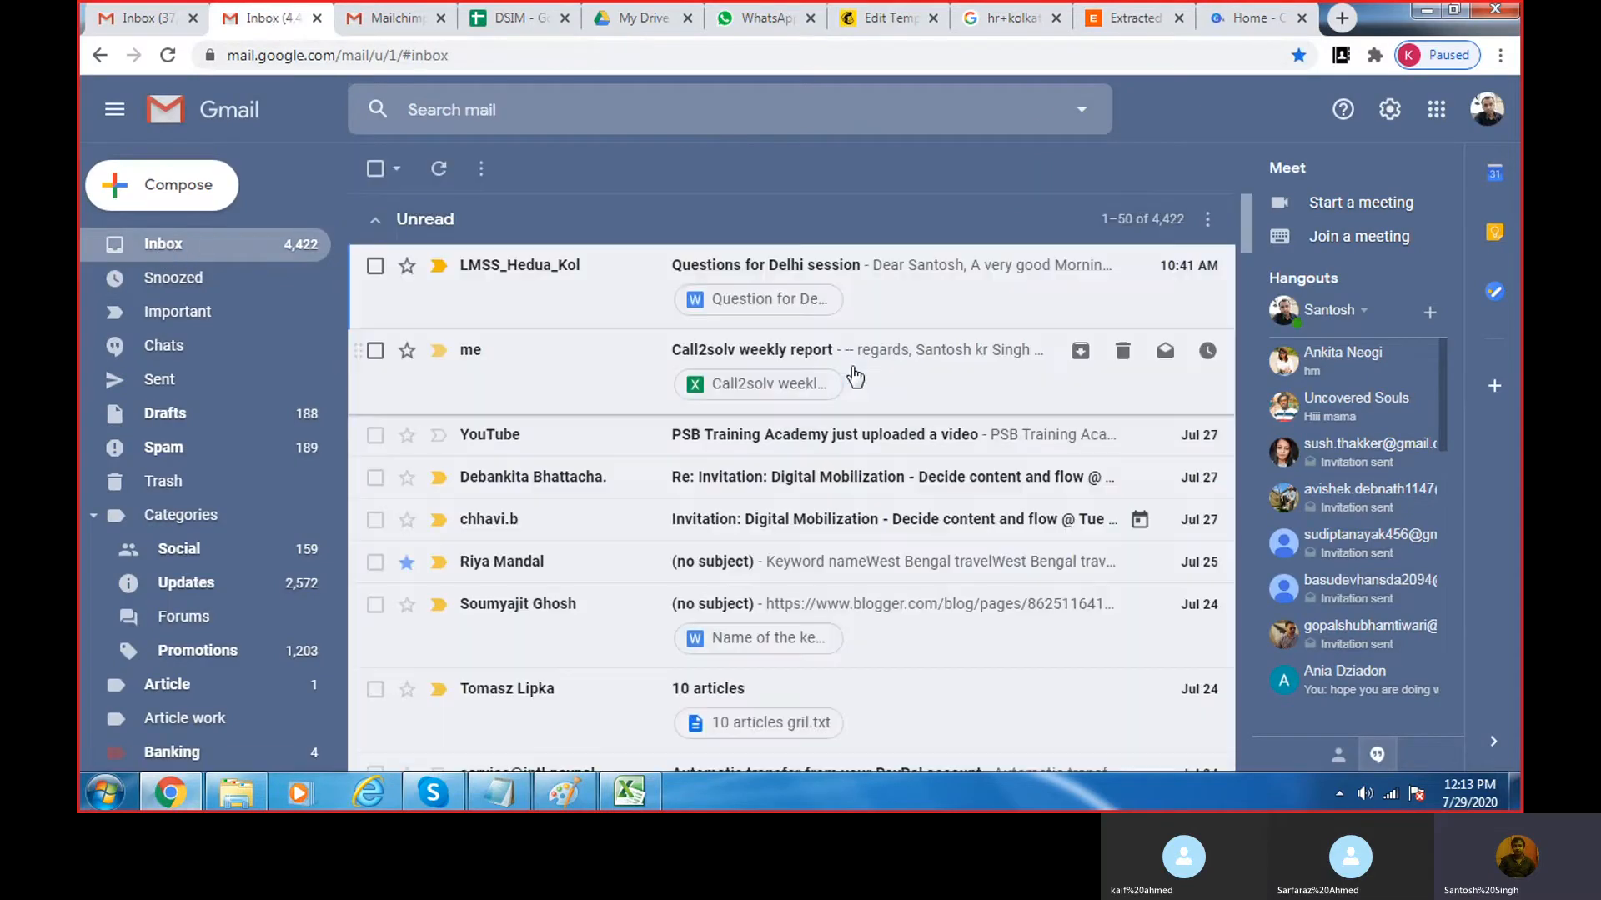
{"action": "scroll", "coordinate": [843, 458], "scroll_direction": "down", "scroll_amount": 7}
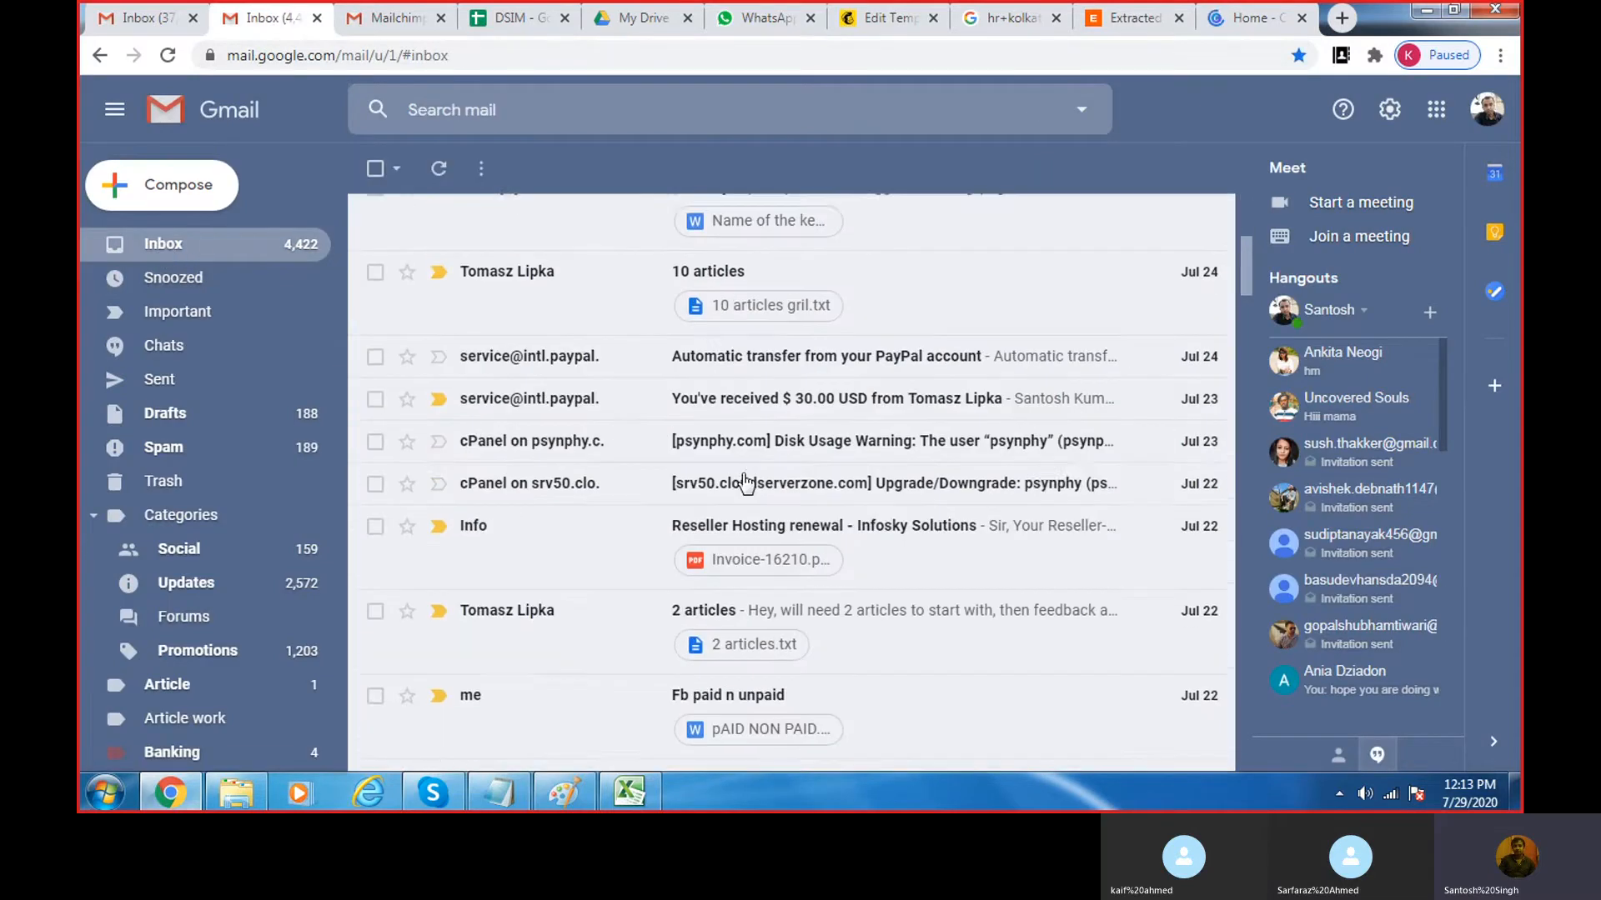
{"action": "scroll", "coordinate": [727, 488], "scroll_direction": "down", "scroll_amount": 5}
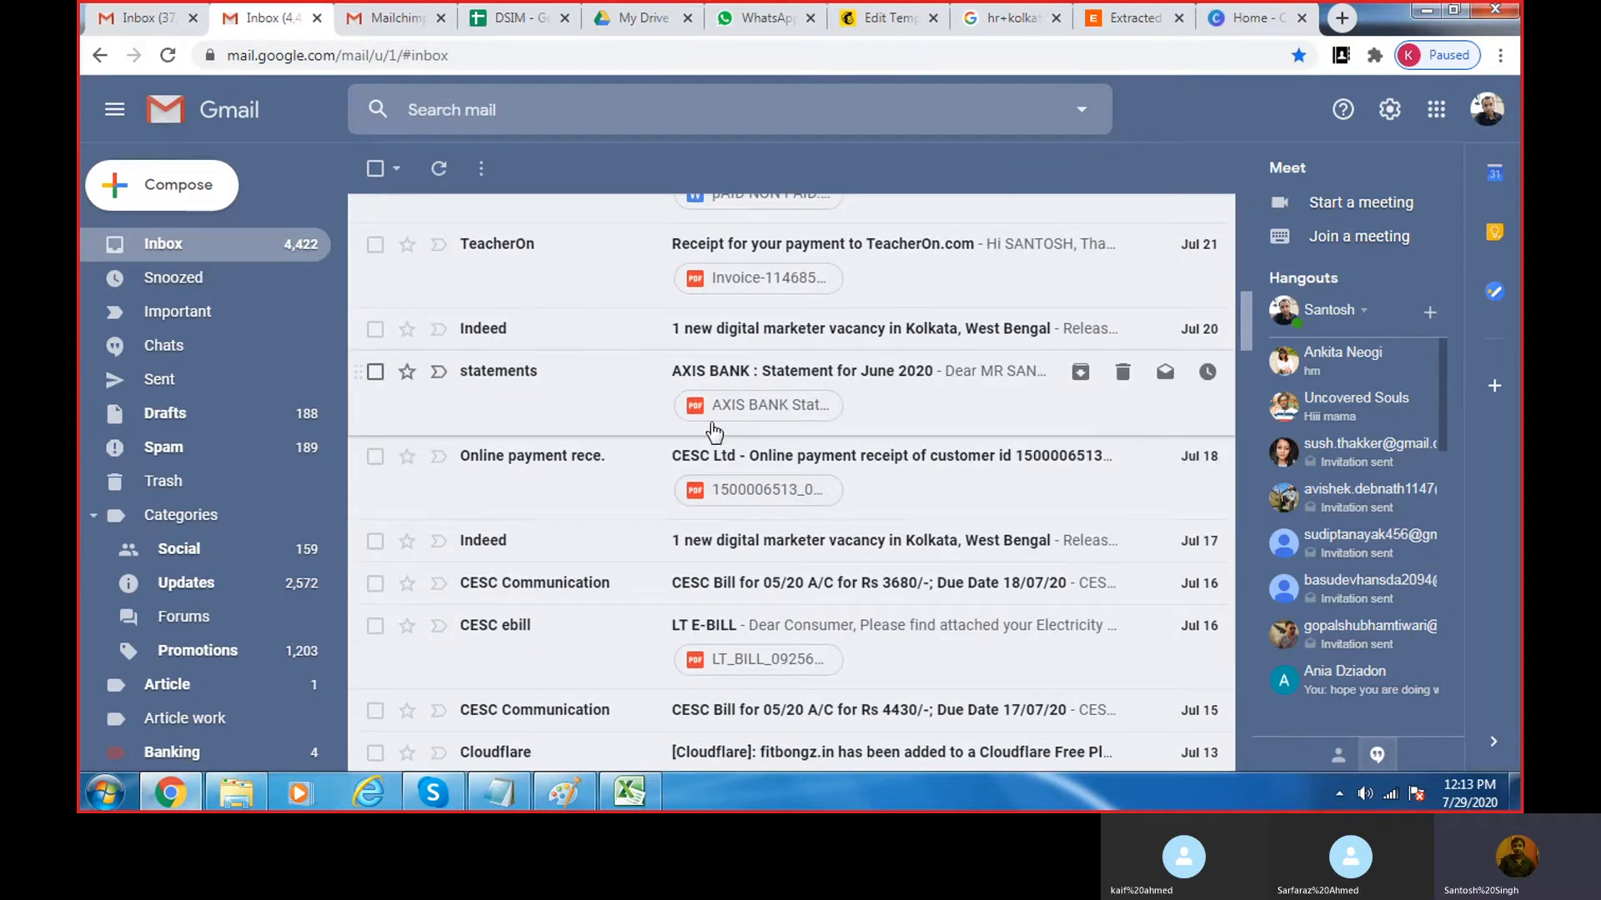
{"action": "scroll", "coordinate": [671, 546], "scroll_direction": "down", "scroll_amount": 4}
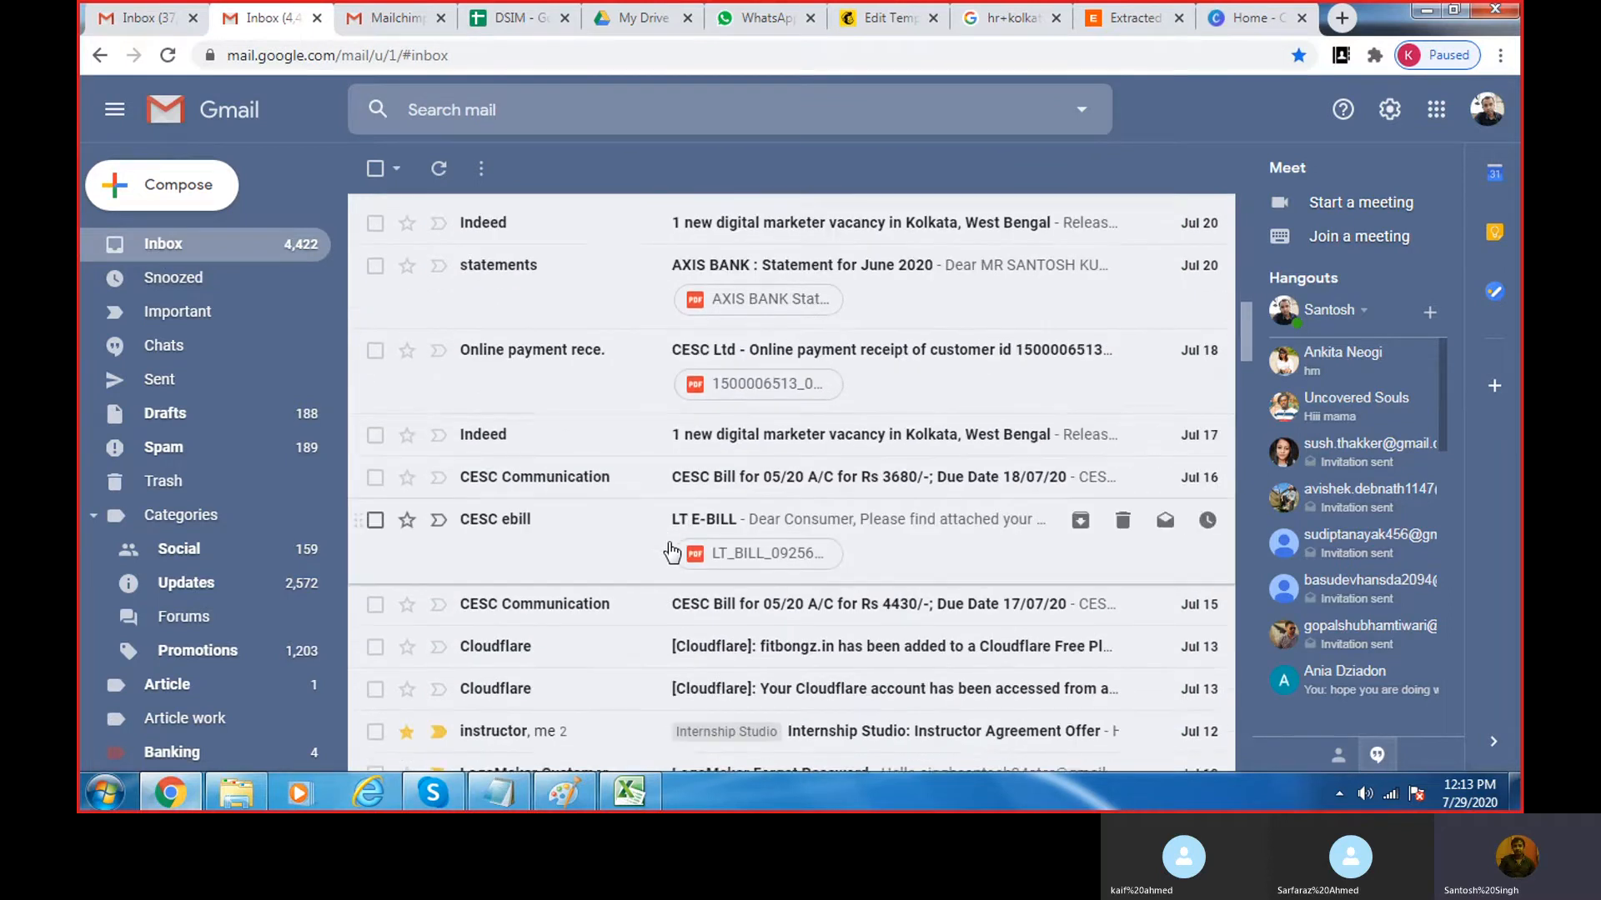
{"action": "left_click", "coordinate": [162, 18]}
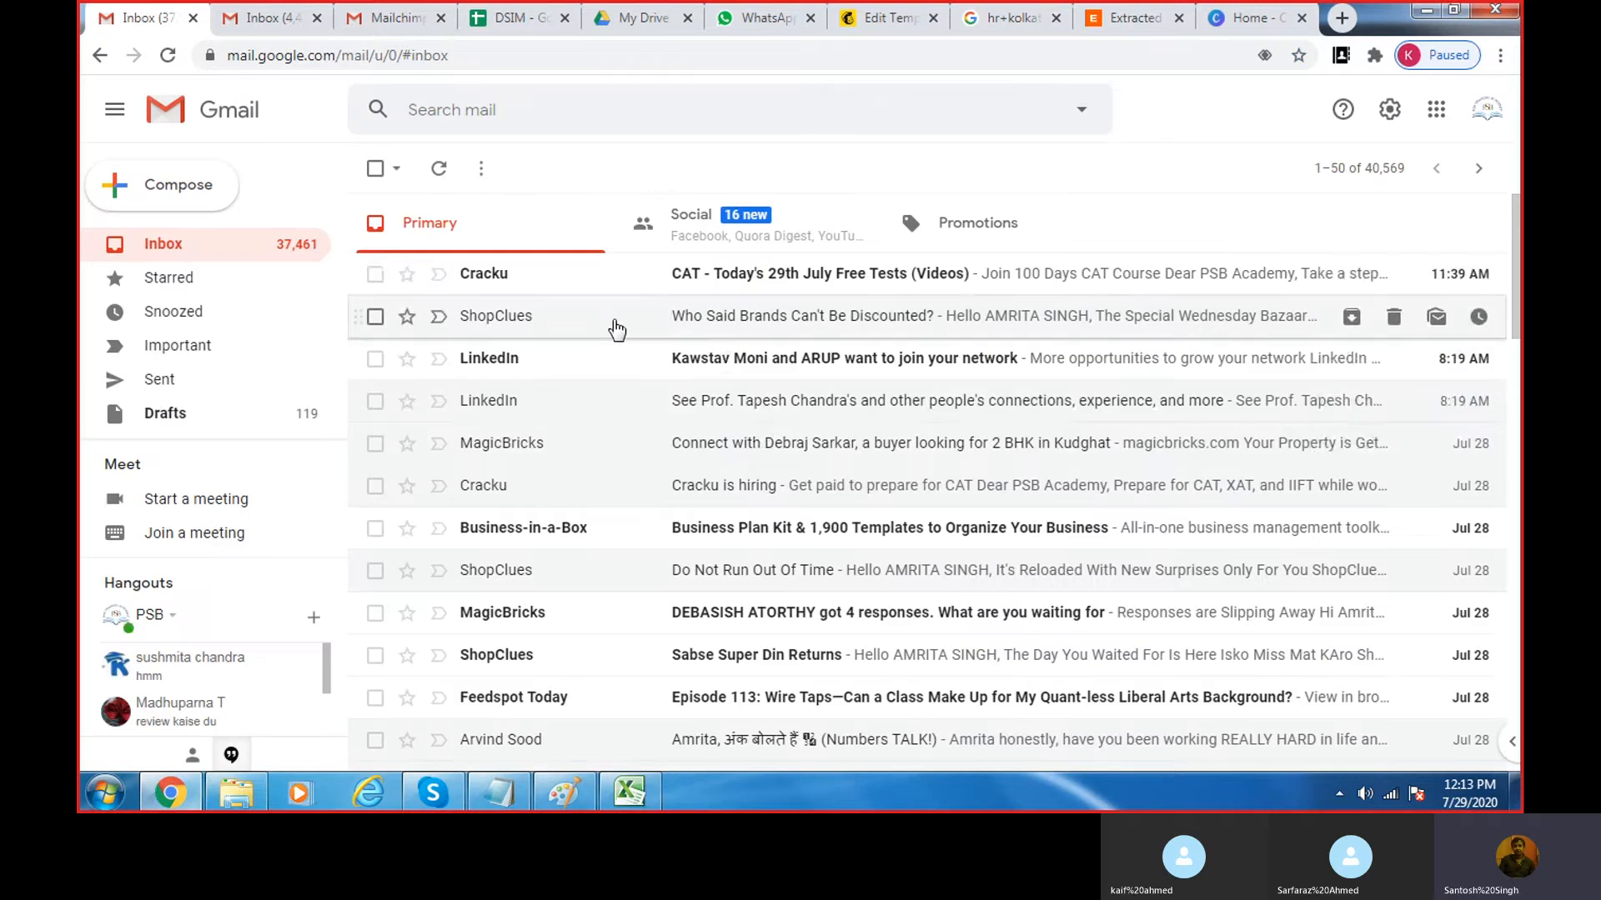
{"action": "left_click", "coordinate": [616, 330]}
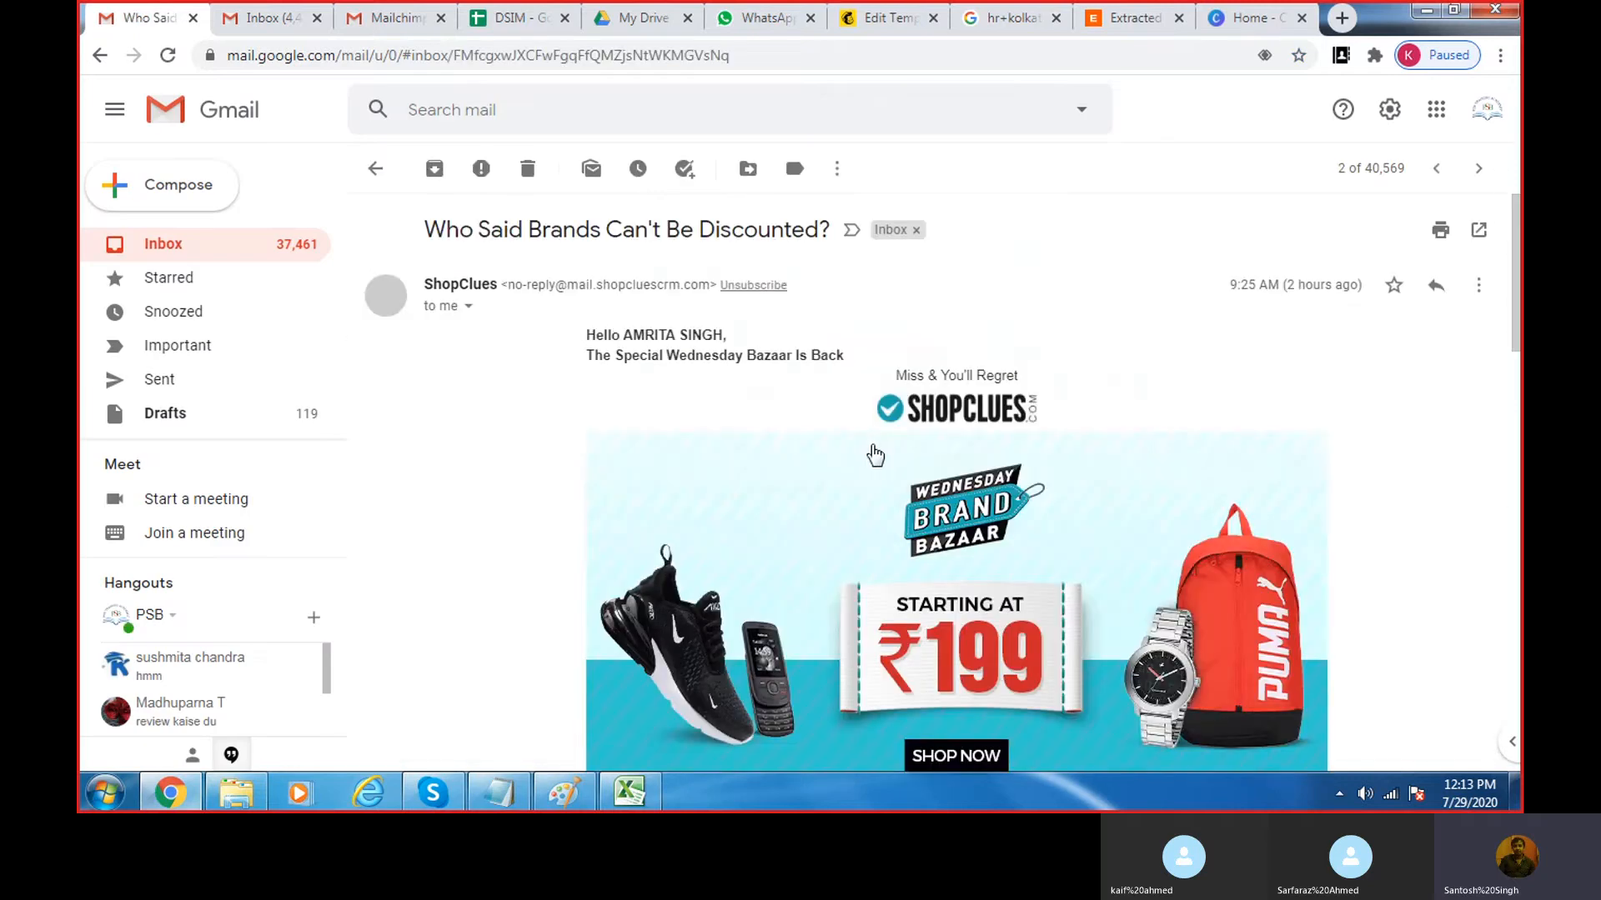
Examine the layout of the ShopClues message "Who Said Brands Can't Be Discounted?" down to its bestsellers banner, and return to the inbox
{"action": "scroll", "coordinate": [786, 350], "scroll_direction": "down", "scroll_amount": 3}
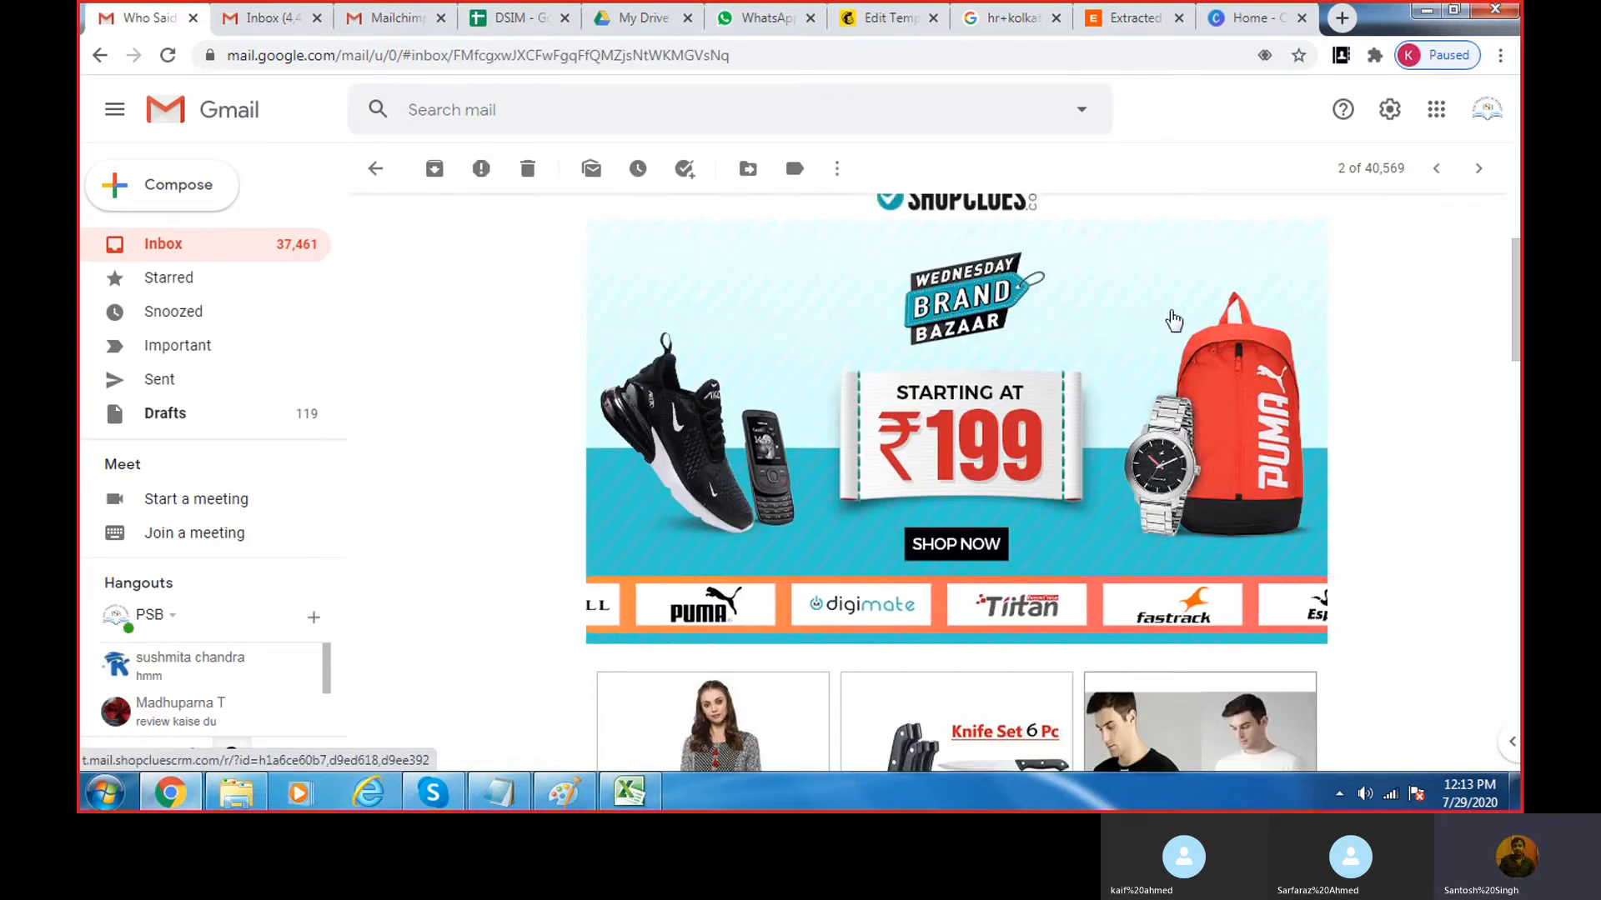
{"action": "scroll", "coordinate": [1082, 463], "scroll_direction": "down", "scroll_amount": 5}
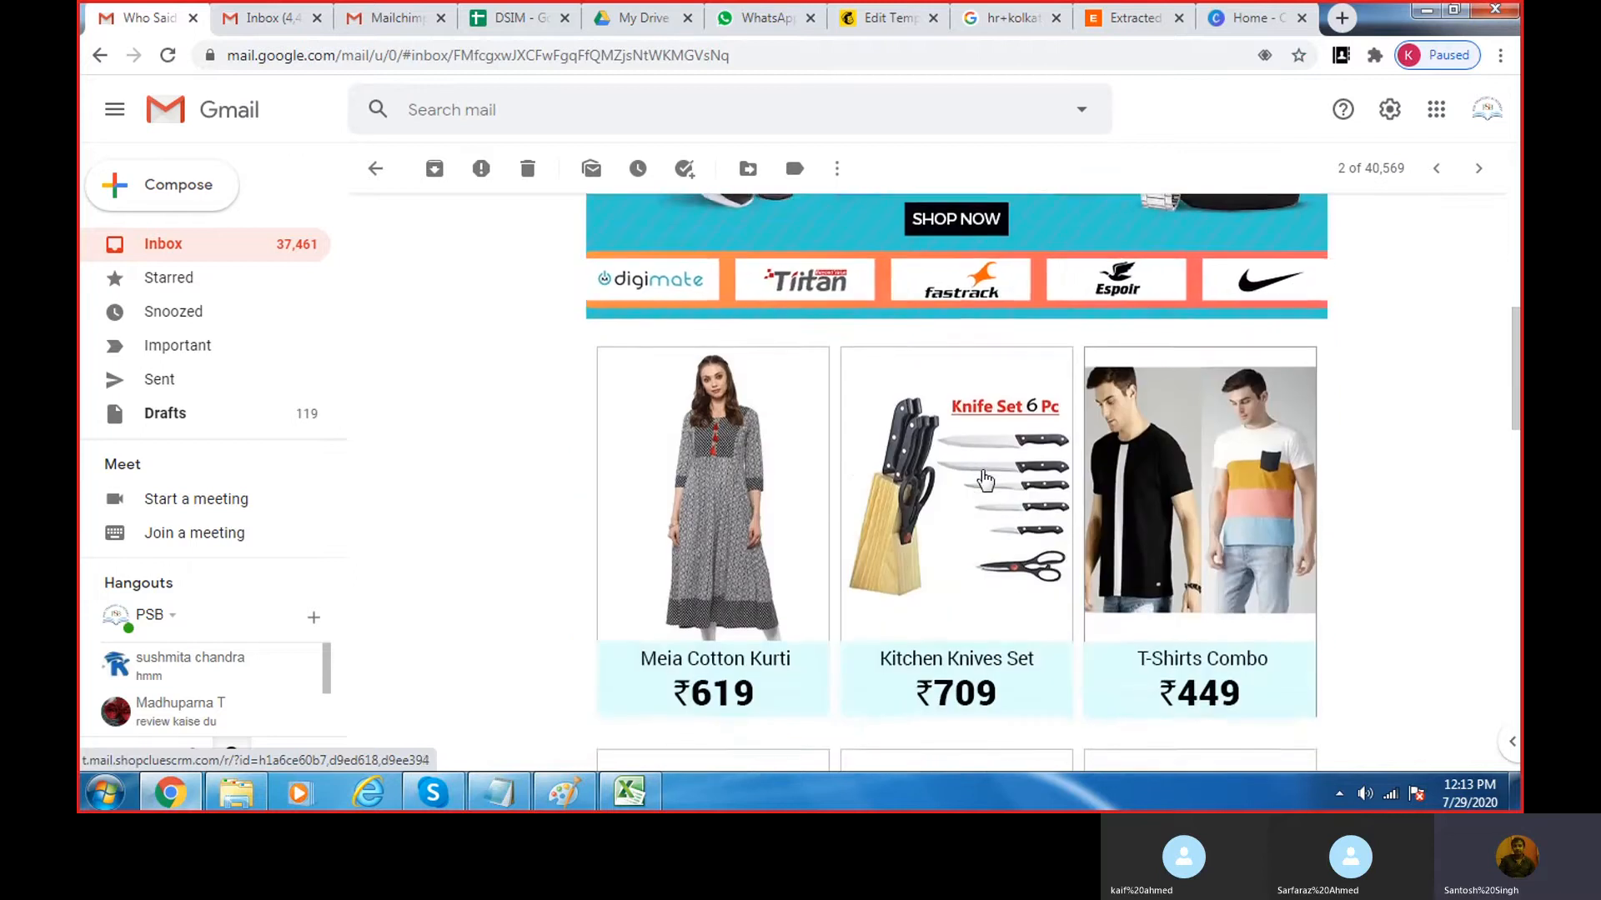
{"action": "scroll", "coordinate": [979, 485], "scroll_direction": "down", "scroll_amount": 3}
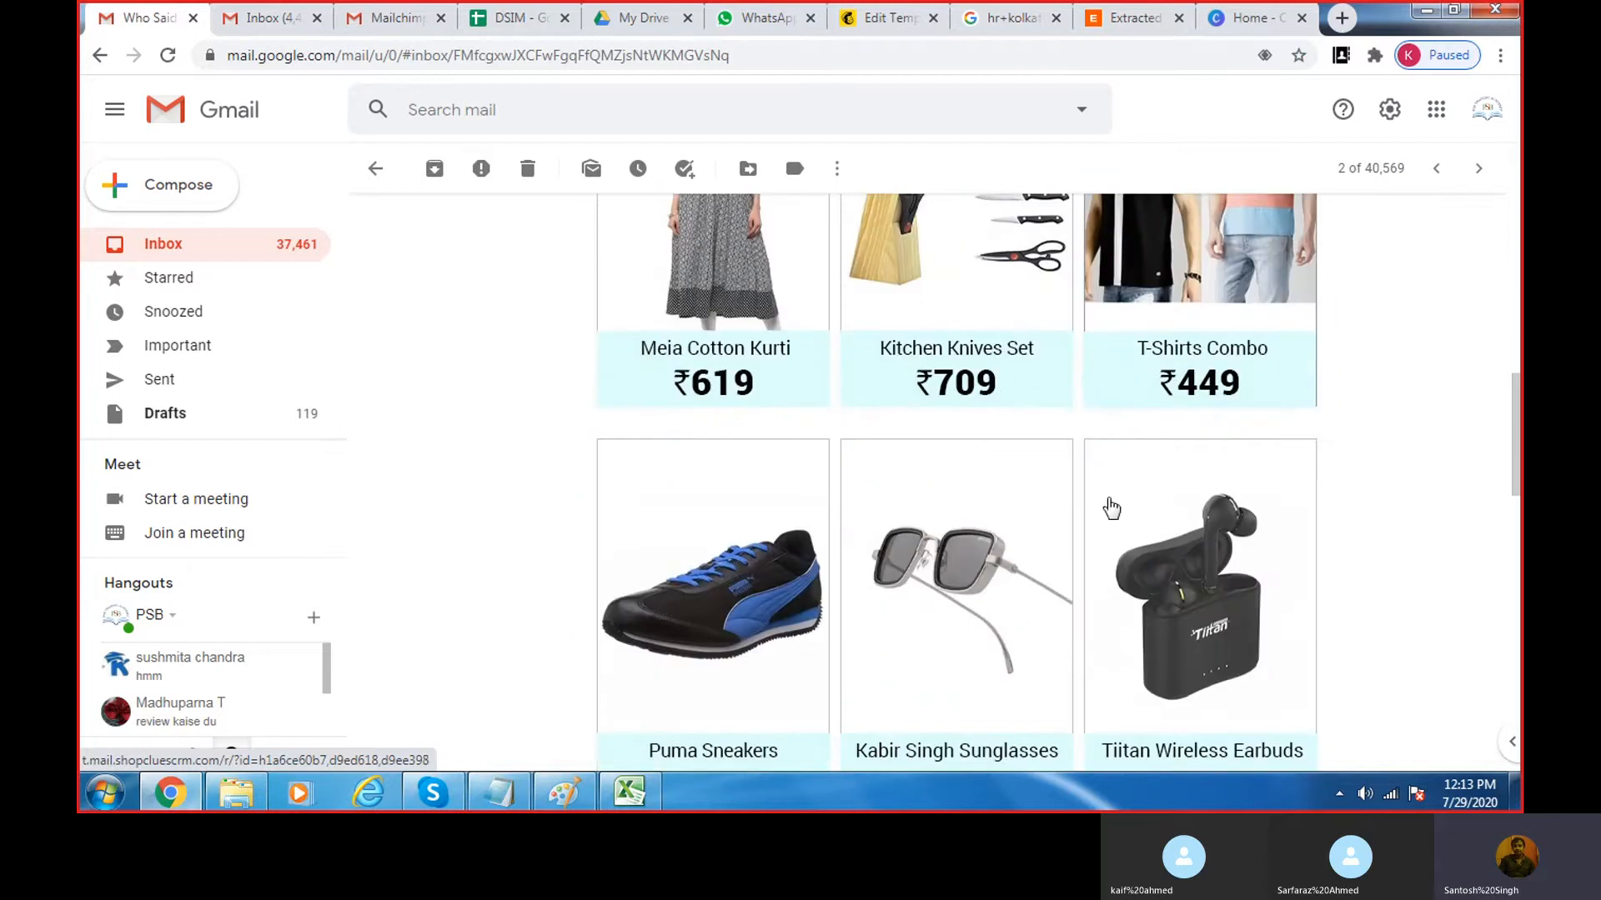
{"action": "scroll", "coordinate": [838, 560], "scroll_direction": "down", "scroll_amount": 4}
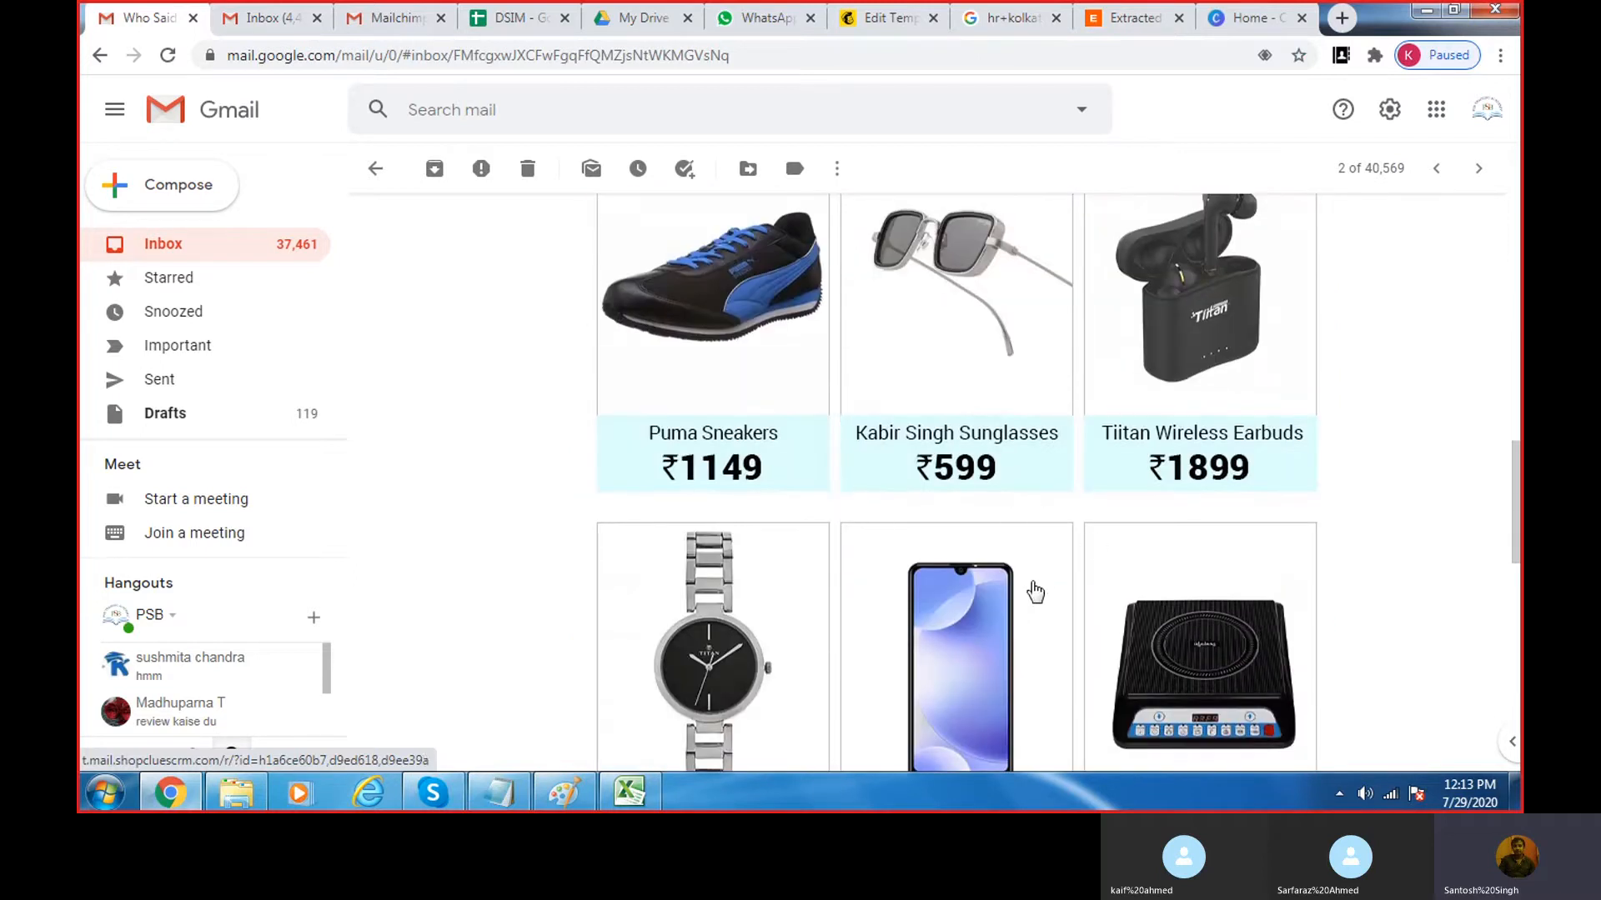
{"action": "scroll", "coordinate": [1034, 590], "scroll_direction": "down", "scroll_amount": 4}
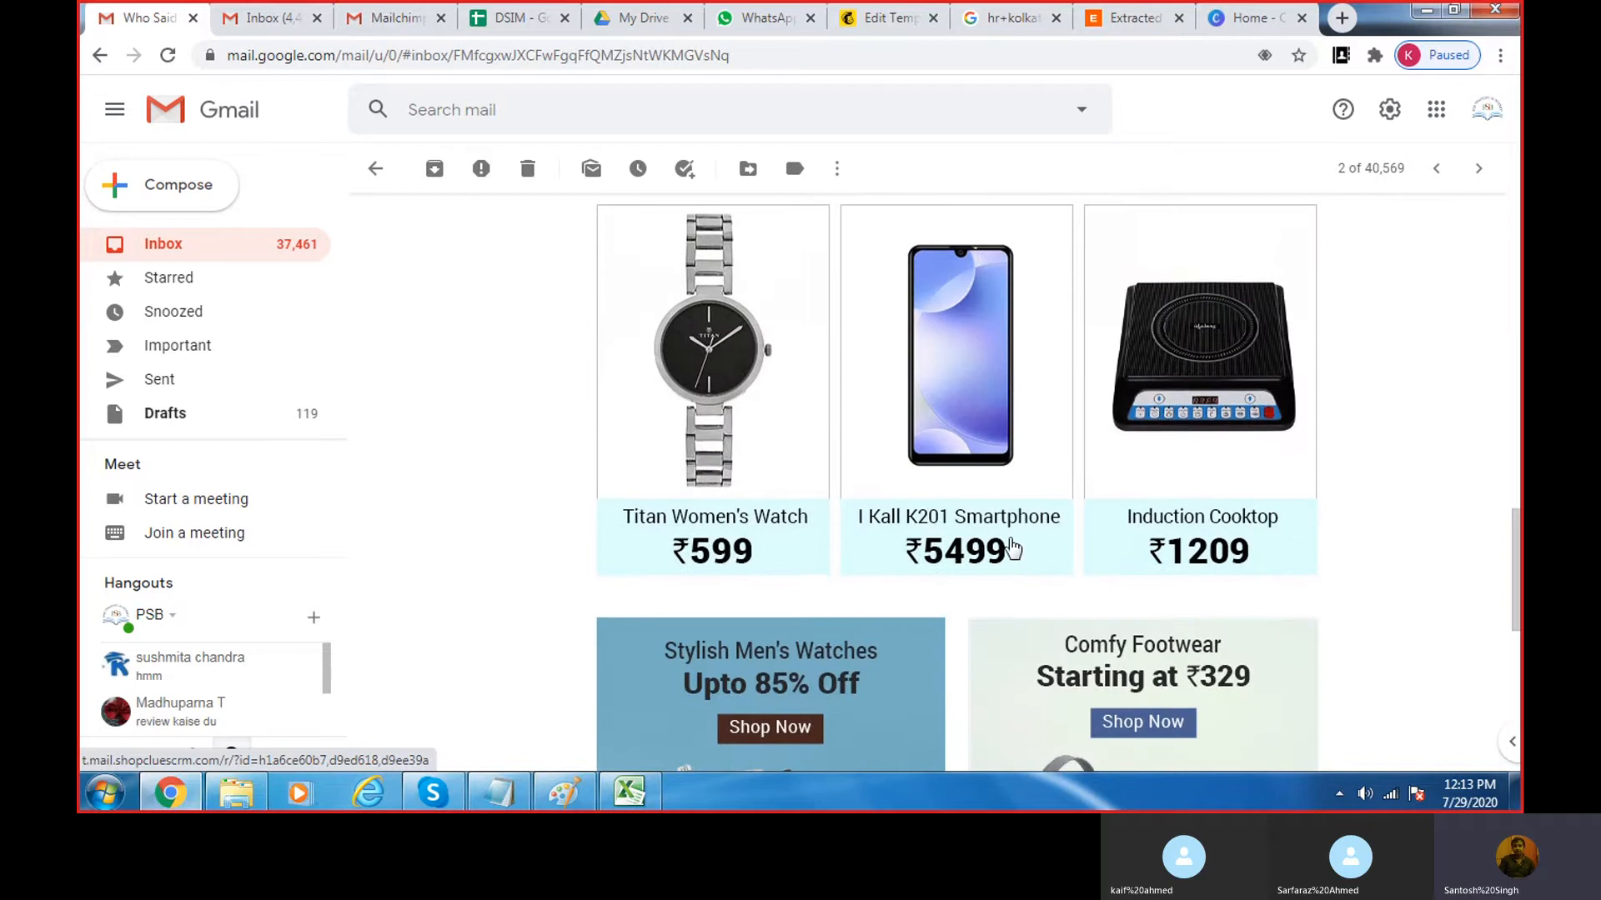
{"action": "scroll", "coordinate": [1013, 548], "scroll_direction": "down", "scroll_amount": 5}
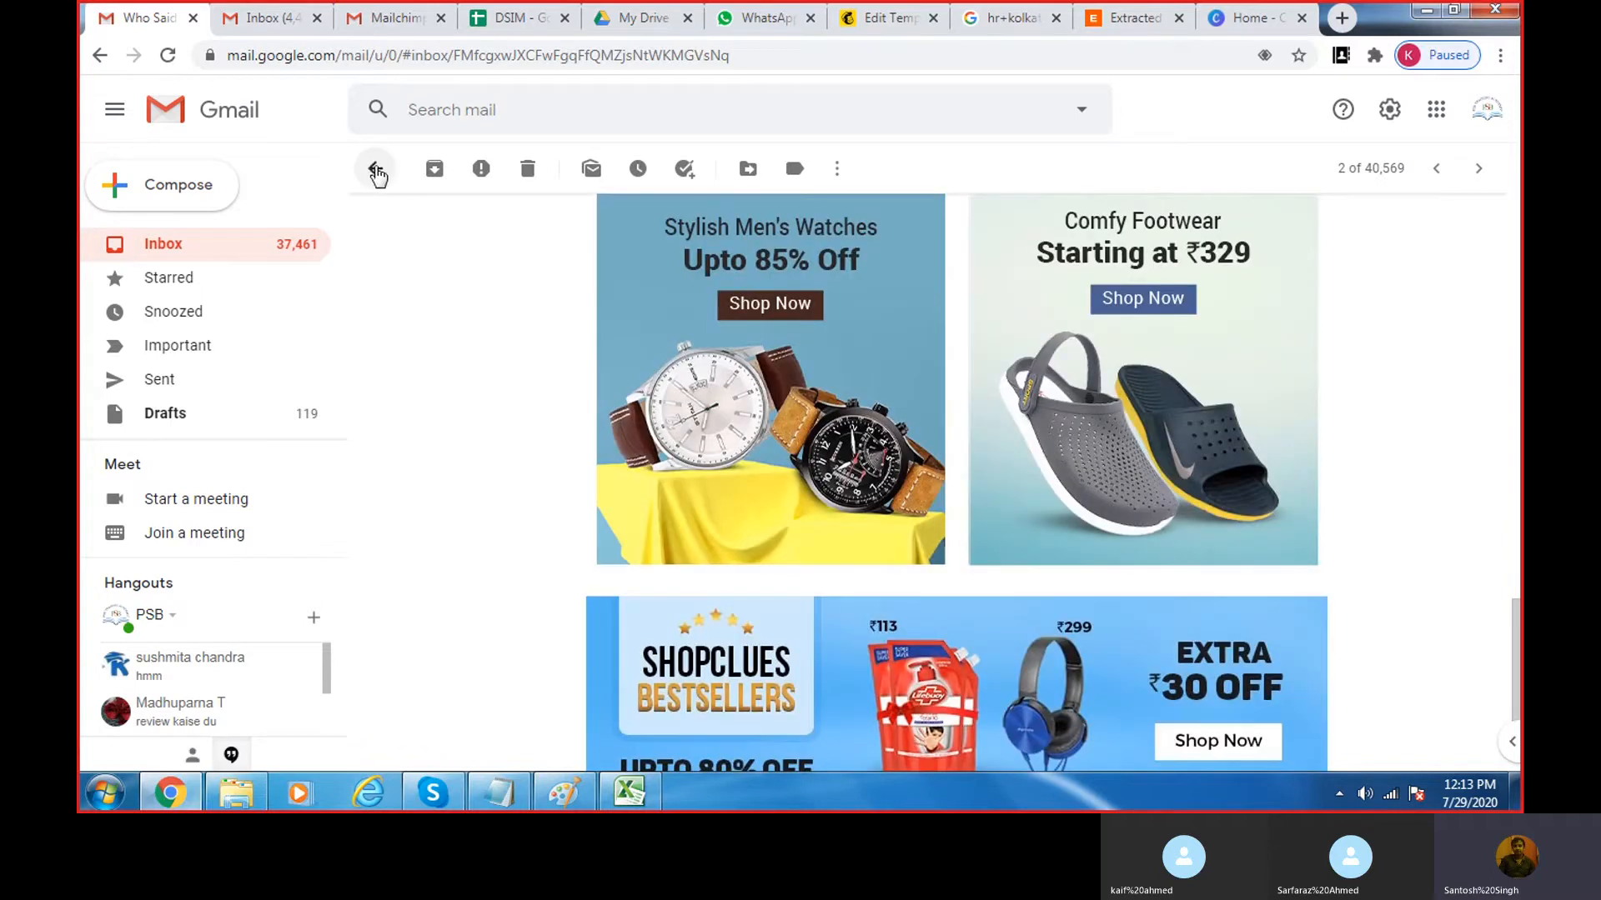
{"action": "left_click", "coordinate": [375, 169]}
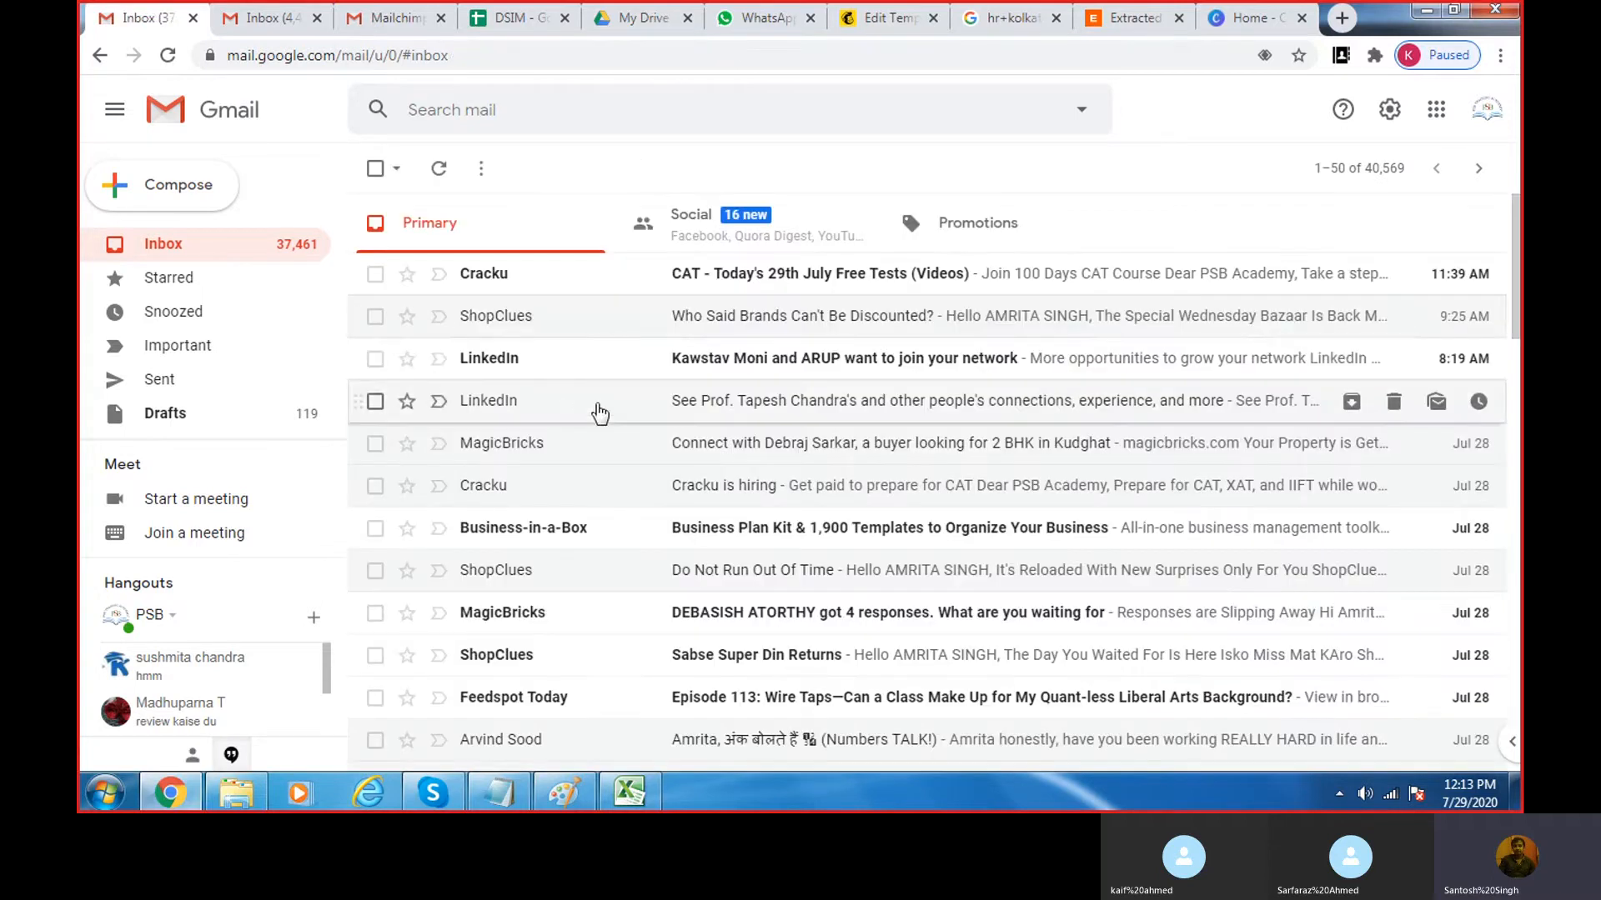
Open the MagicBricks message about a buyer looking for 2 BHK in Kudghat, examine its layout down to the footer, and return to the inbox
{"action": "left_click", "coordinate": [694, 453]}
{"action": "scroll", "coordinate": [872, 261], "scroll_direction": "down", "scroll_amount": 5}
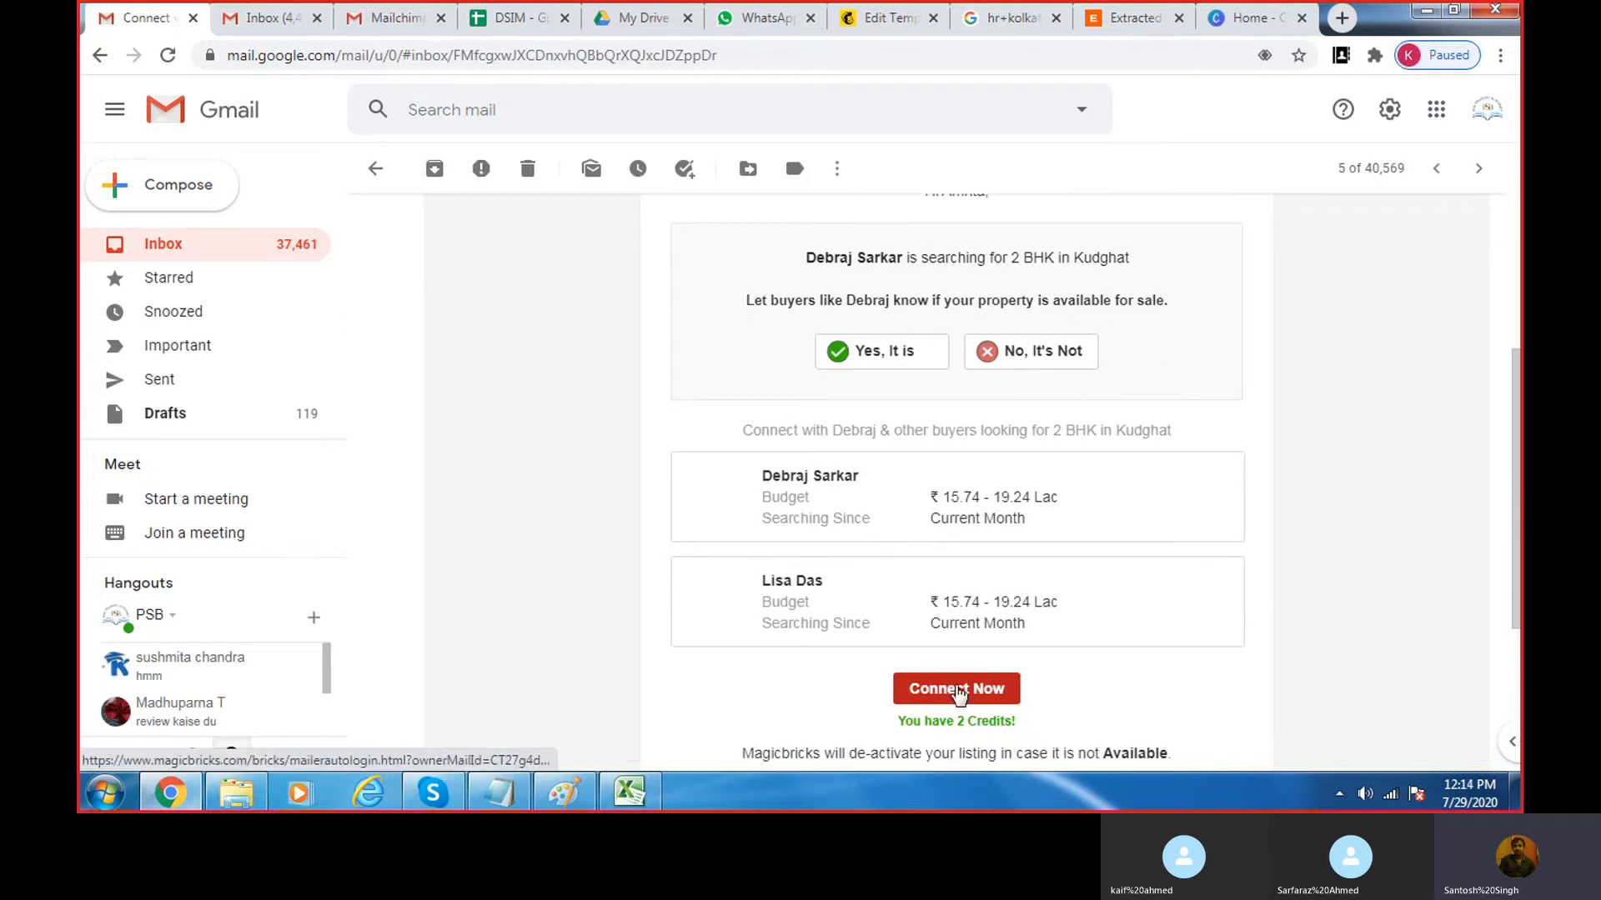
{"action": "scroll", "coordinate": [958, 694], "scroll_direction": "down", "scroll_amount": 4}
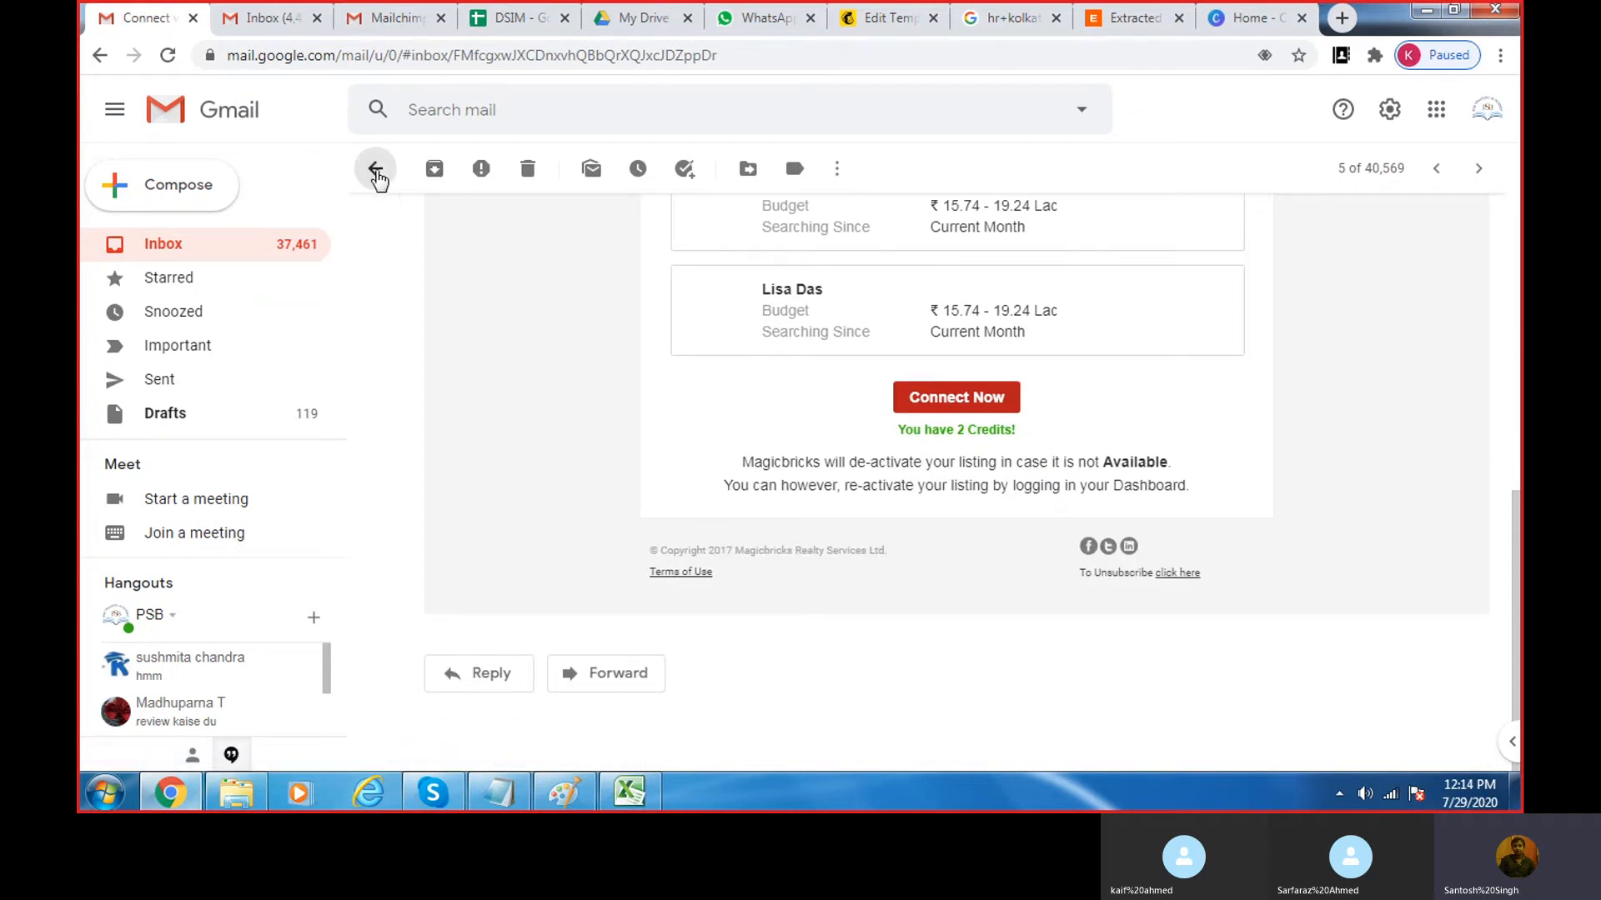
{"action": "left_click", "coordinate": [375, 168]}
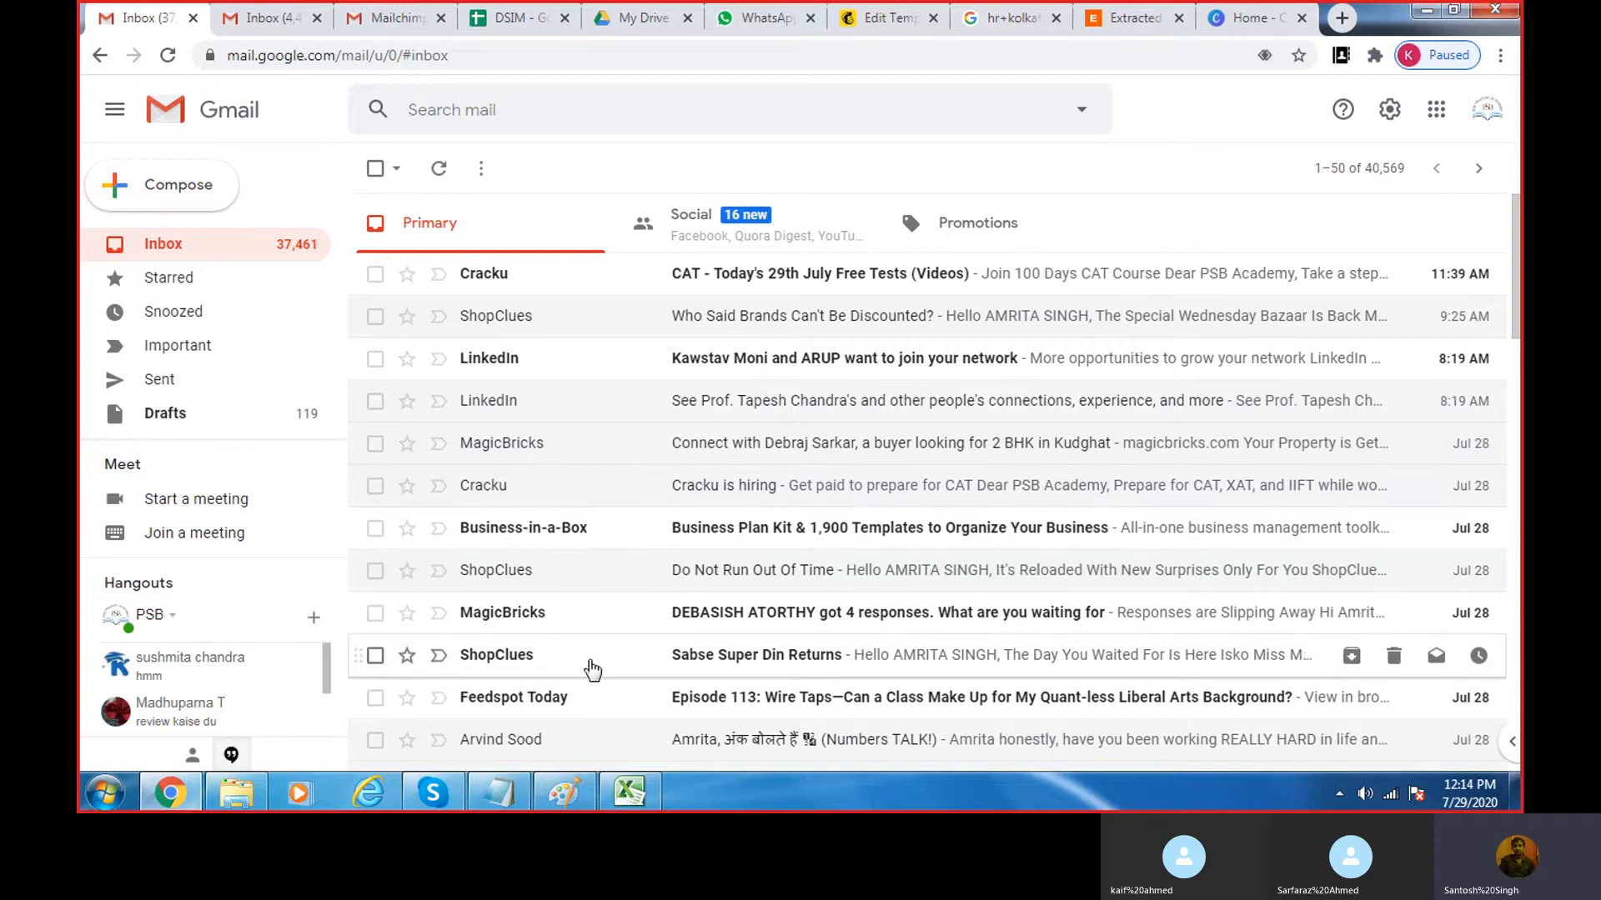
Open the ShopClues message "Sabse Super Din Returns" and examine its banners, product grid and offer blocks
{"action": "left_click", "coordinate": [592, 669]}
{"action": "scroll", "coordinate": [933, 620], "scroll_direction": "down", "scroll_amount": 1}
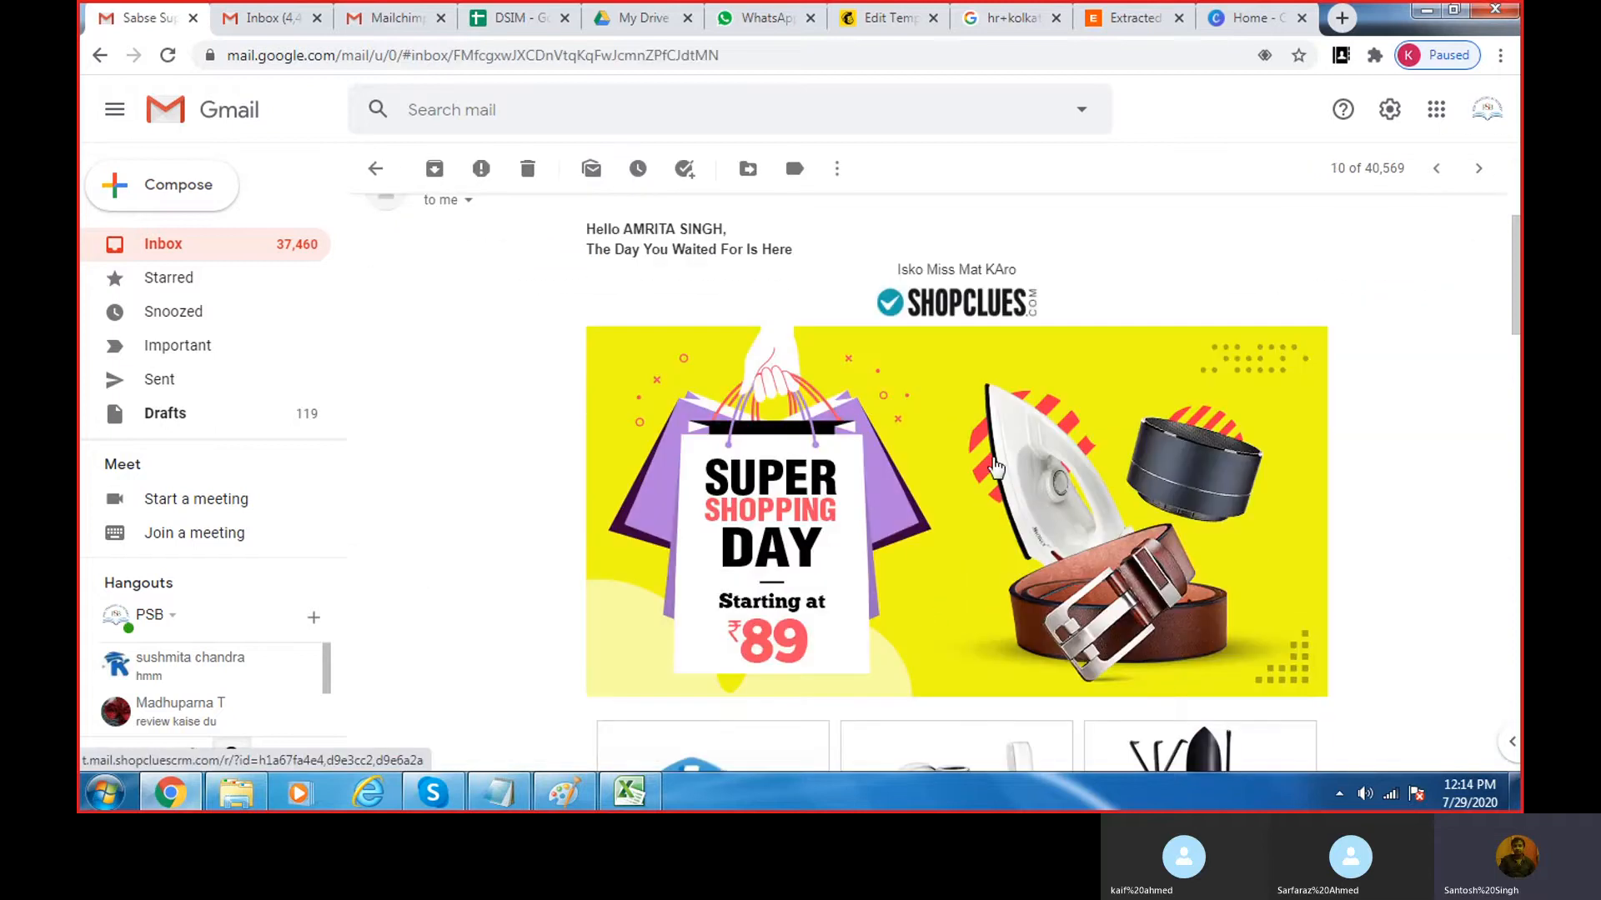
{"action": "scroll", "coordinate": [1010, 509], "scroll_direction": "down", "scroll_amount": 1}
{"action": "scroll", "coordinate": [1018, 514], "scroll_direction": "down", "scroll_amount": 4}
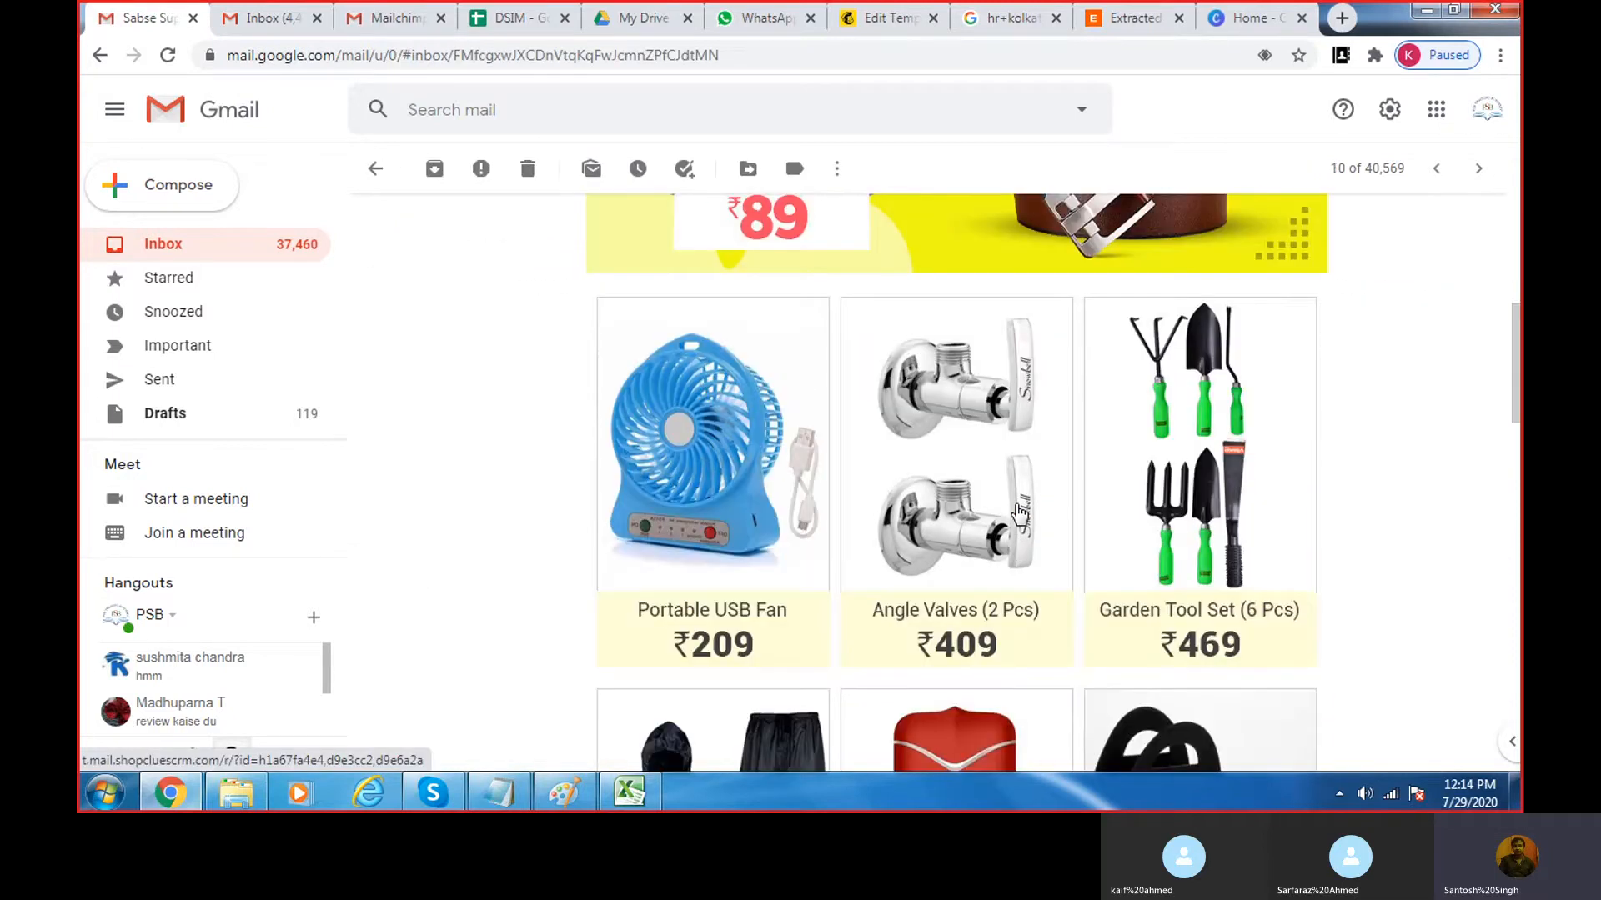
{"action": "scroll", "coordinate": [1019, 514], "scroll_direction": "down", "scroll_amount": 11}
{"action": "scroll", "coordinate": [957, 420], "scroll_direction": "down", "scroll_amount": 9}
{"action": "scroll", "coordinate": [957, 420], "scroll_direction": "up", "scroll_amount": 5}
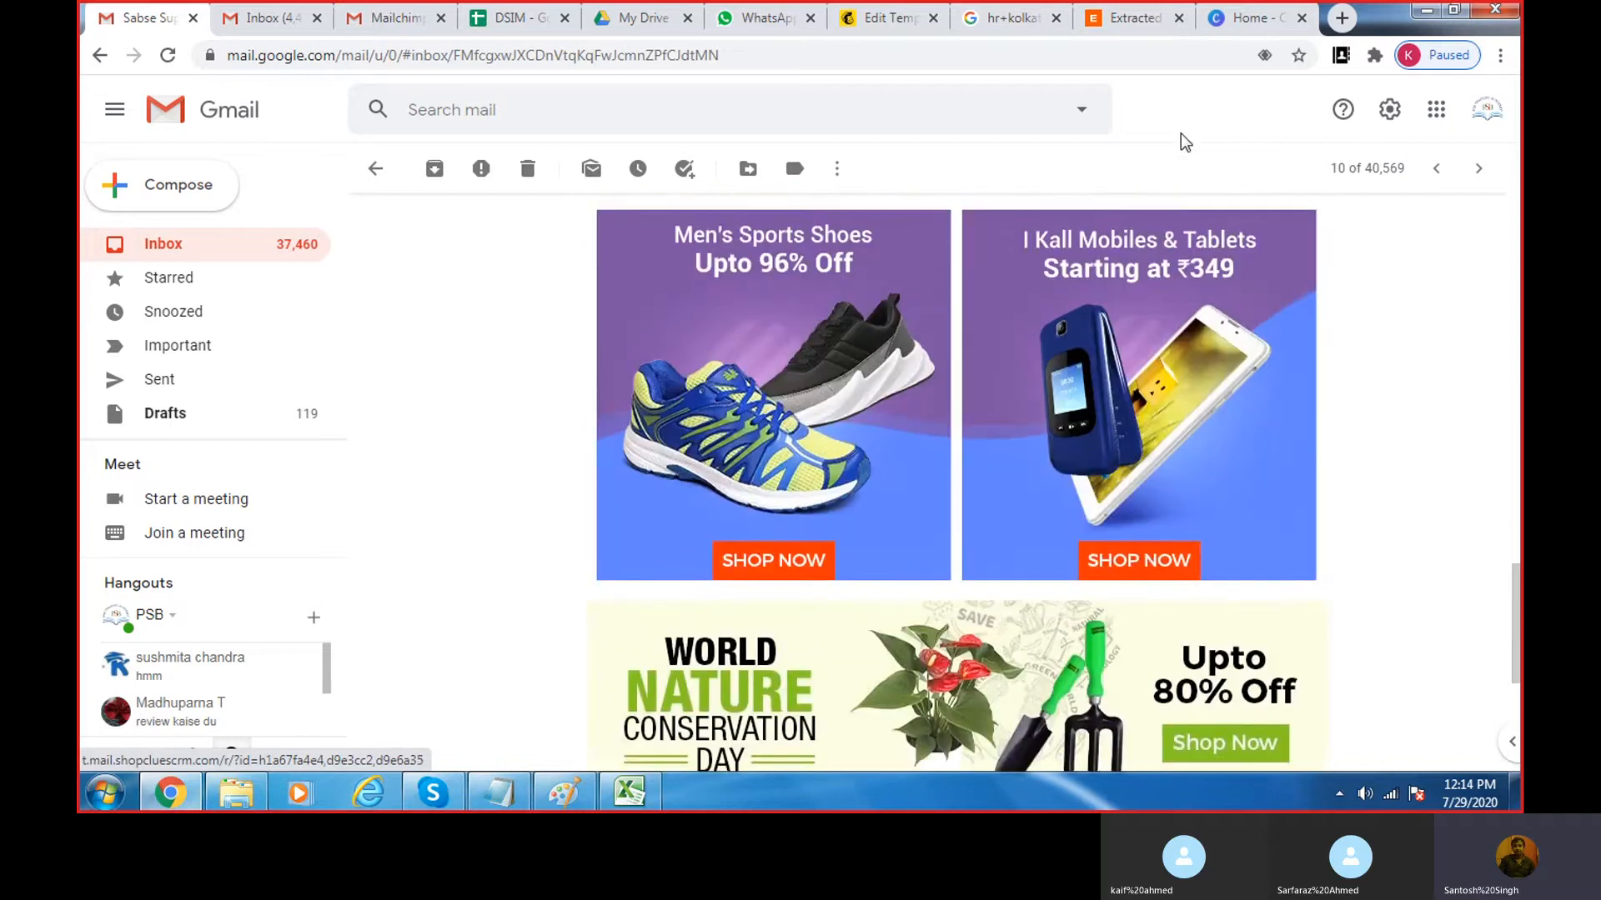
Switch to Canva and search for Email Newsletter templates
{"action": "left_click", "coordinate": [1248, 17]}
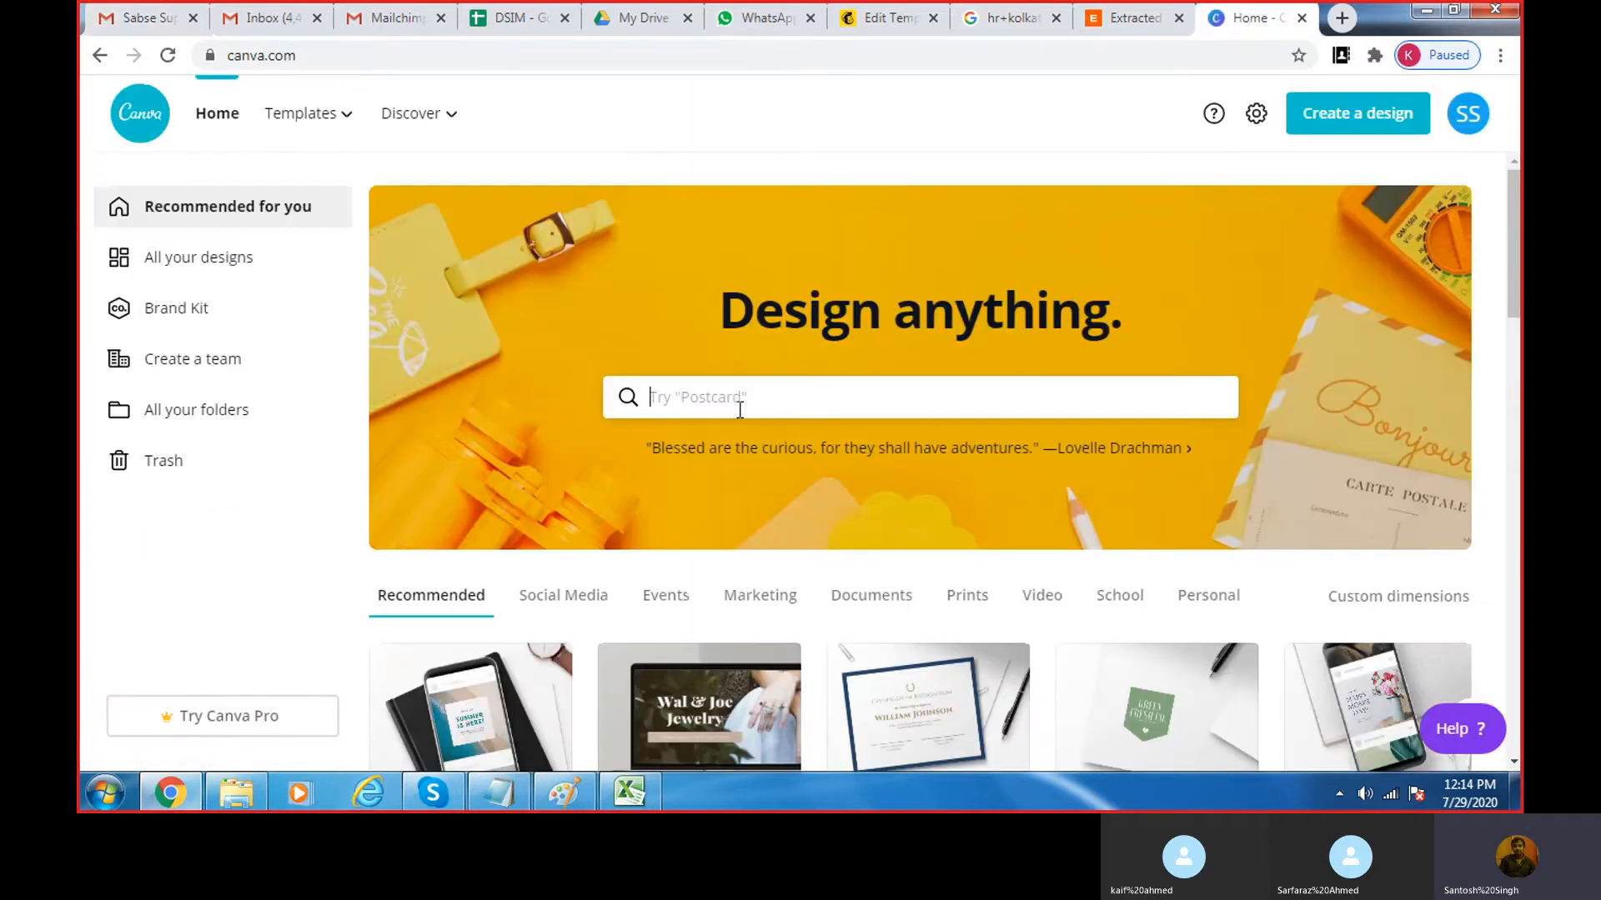
{"action": "left_click", "coordinate": [740, 411]}
{"action": "type", "text": "canva"}
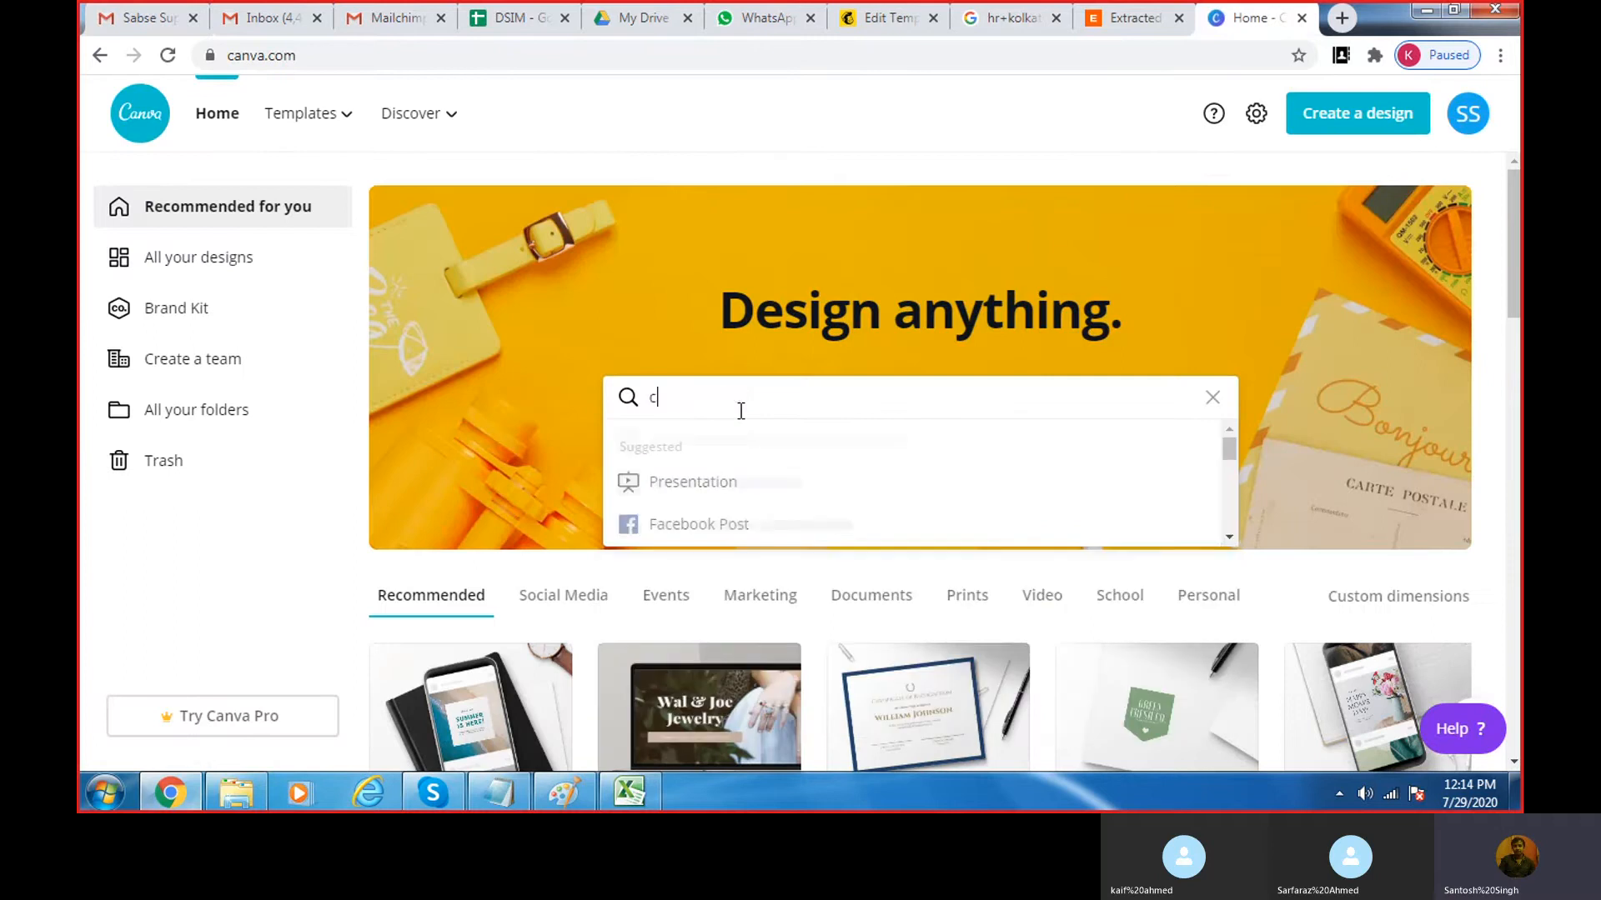
{"action": "key", "text": "BackSpace"}
{"action": "key", "text": "BackSpace"}
{"action": "key", "text": "BackSpace"}
{"action": "key", "text": "BackSpace"}
{"action": "key", "text": "BackSpace"}
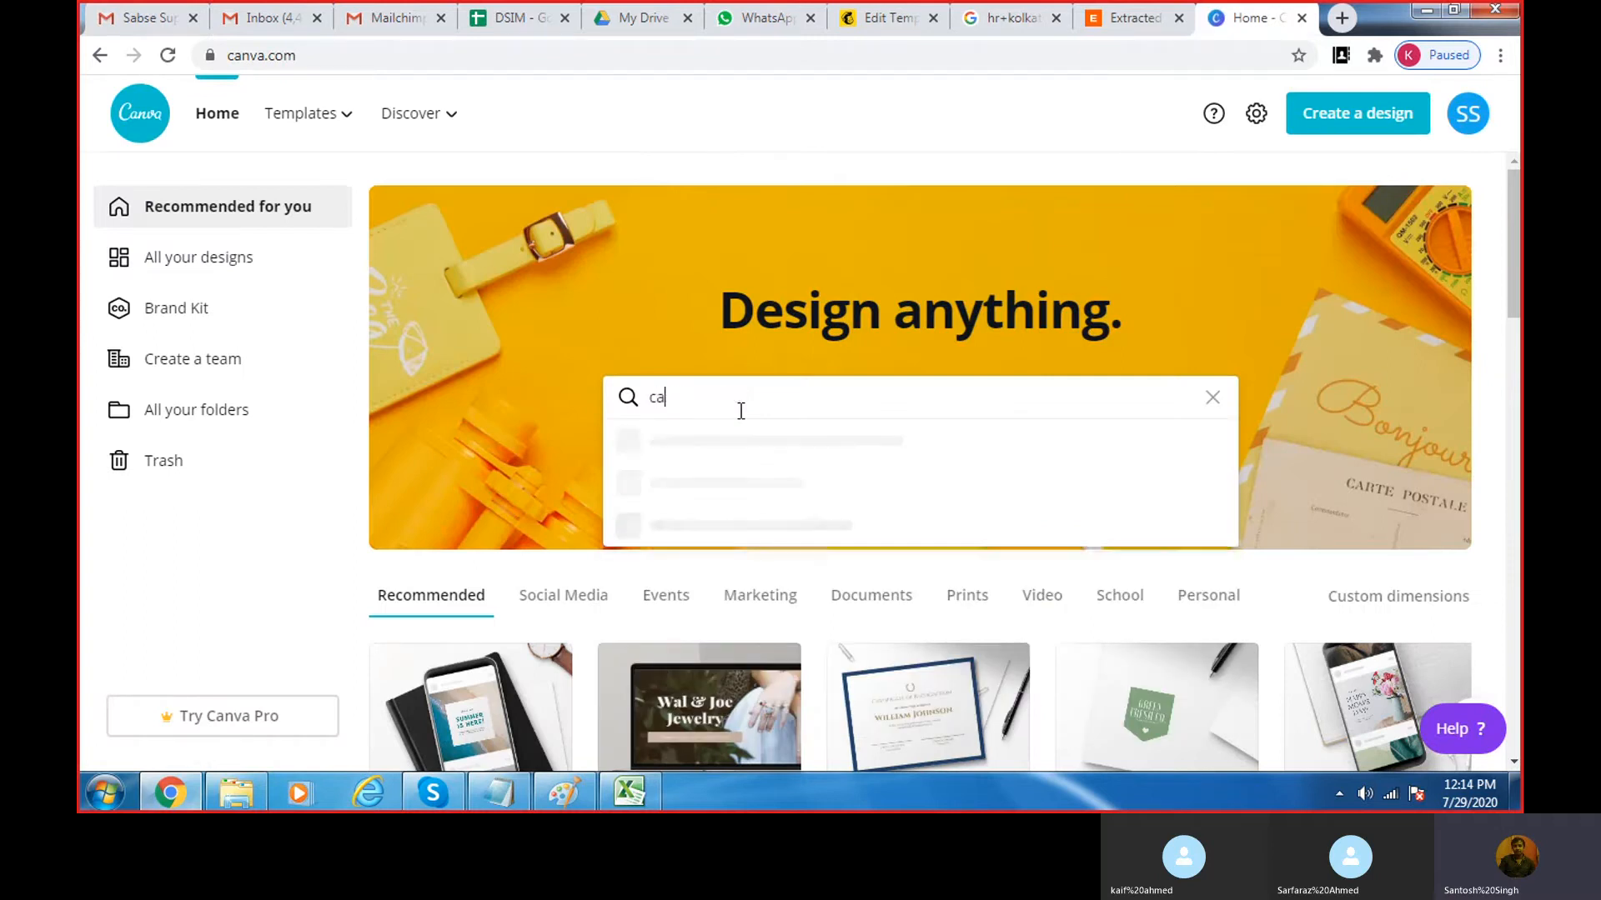
{"action": "type", "text": "email"}
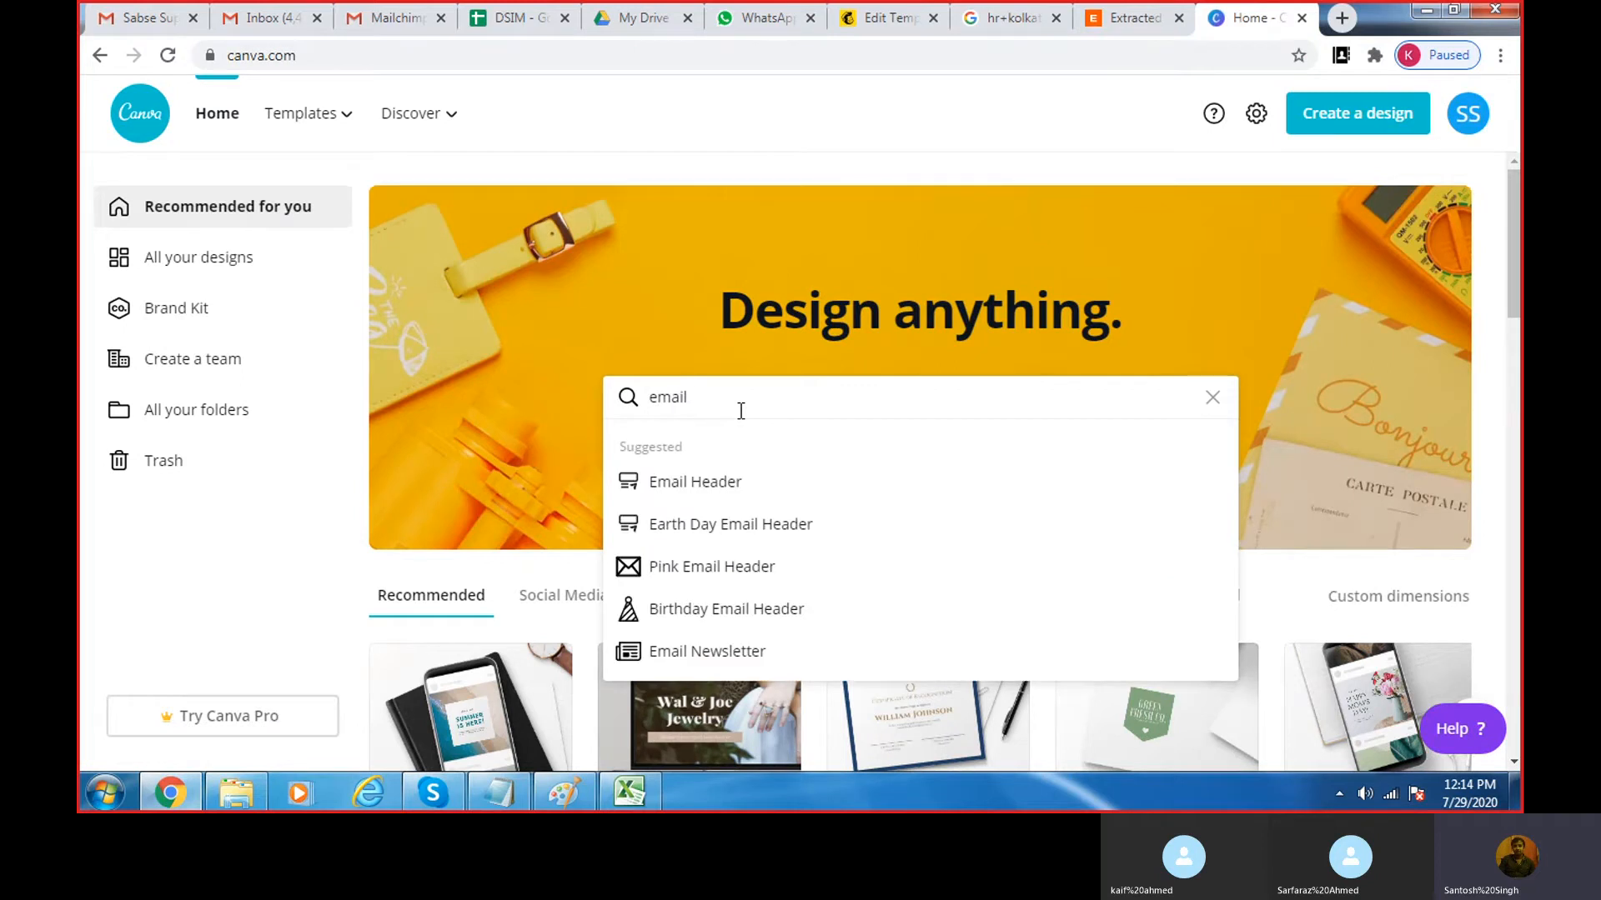
{"action": "left_click", "coordinate": [734, 664]}
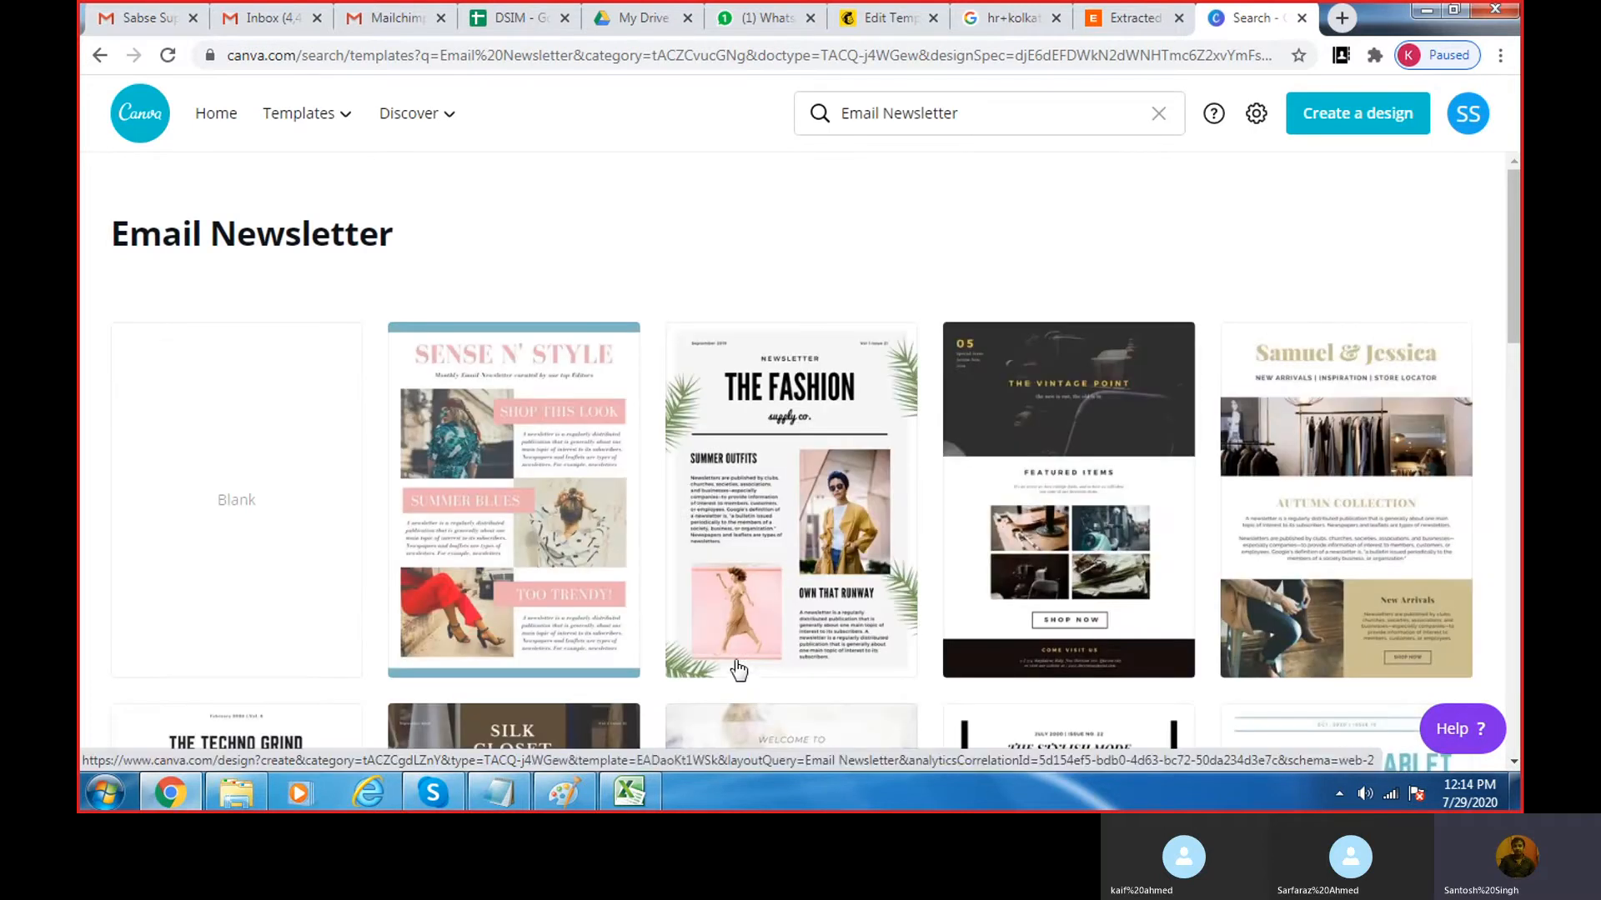
Create a design from the Fashion Supply Co. tropical newsletter template and check its download options
{"action": "left_click", "coordinate": [798, 424]}
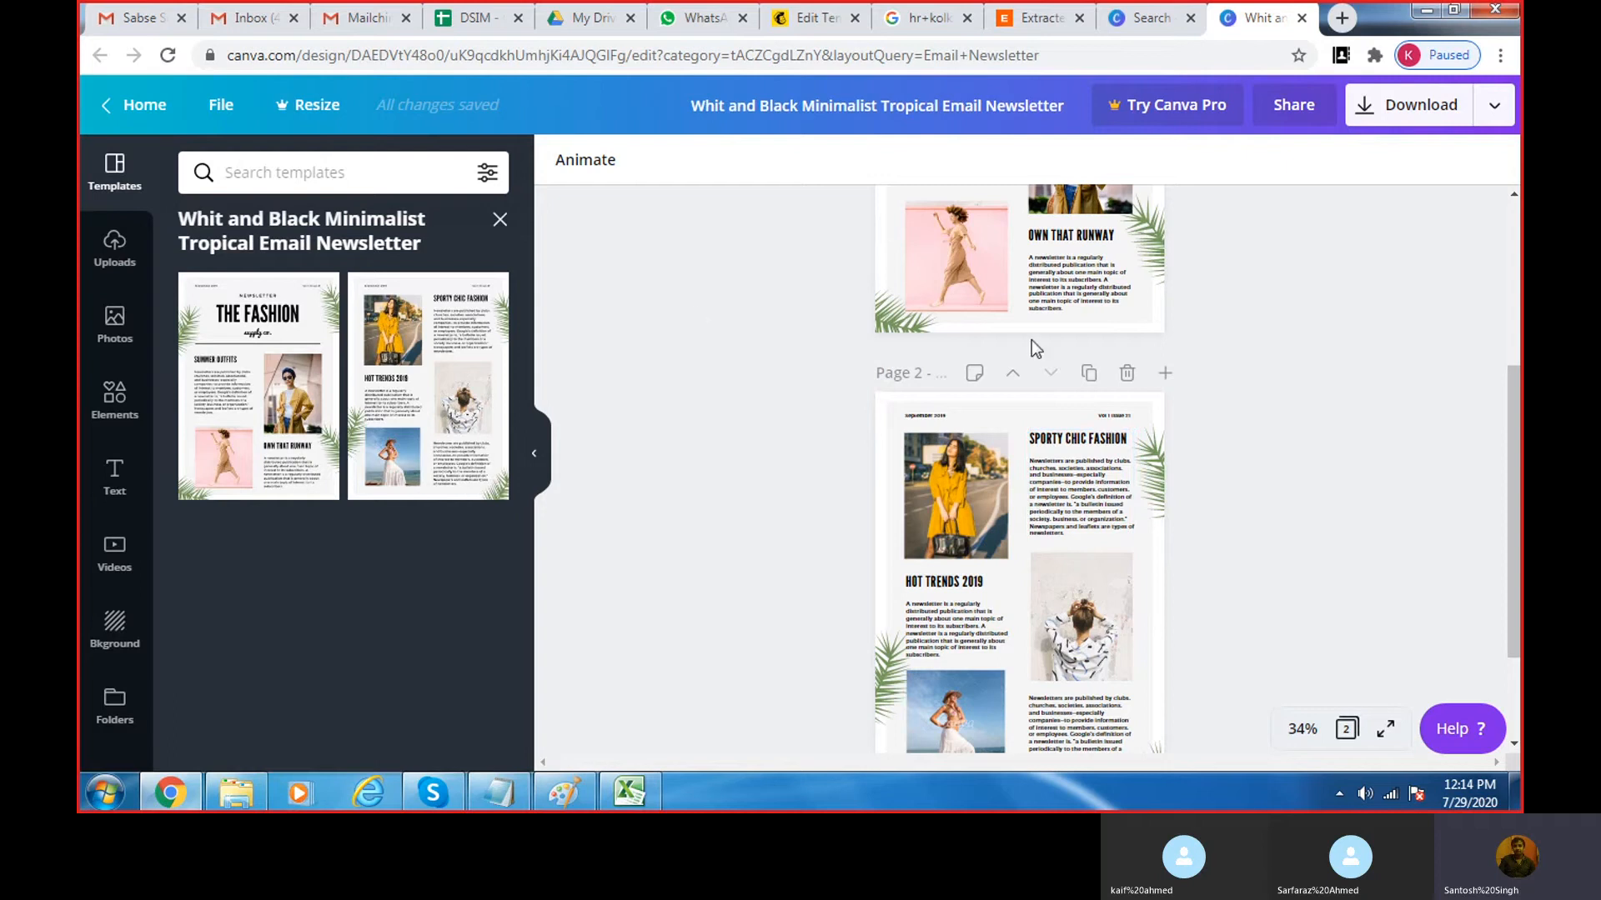
{"action": "scroll", "coordinate": [1032, 342], "scroll_direction": "up", "scroll_amount": 3}
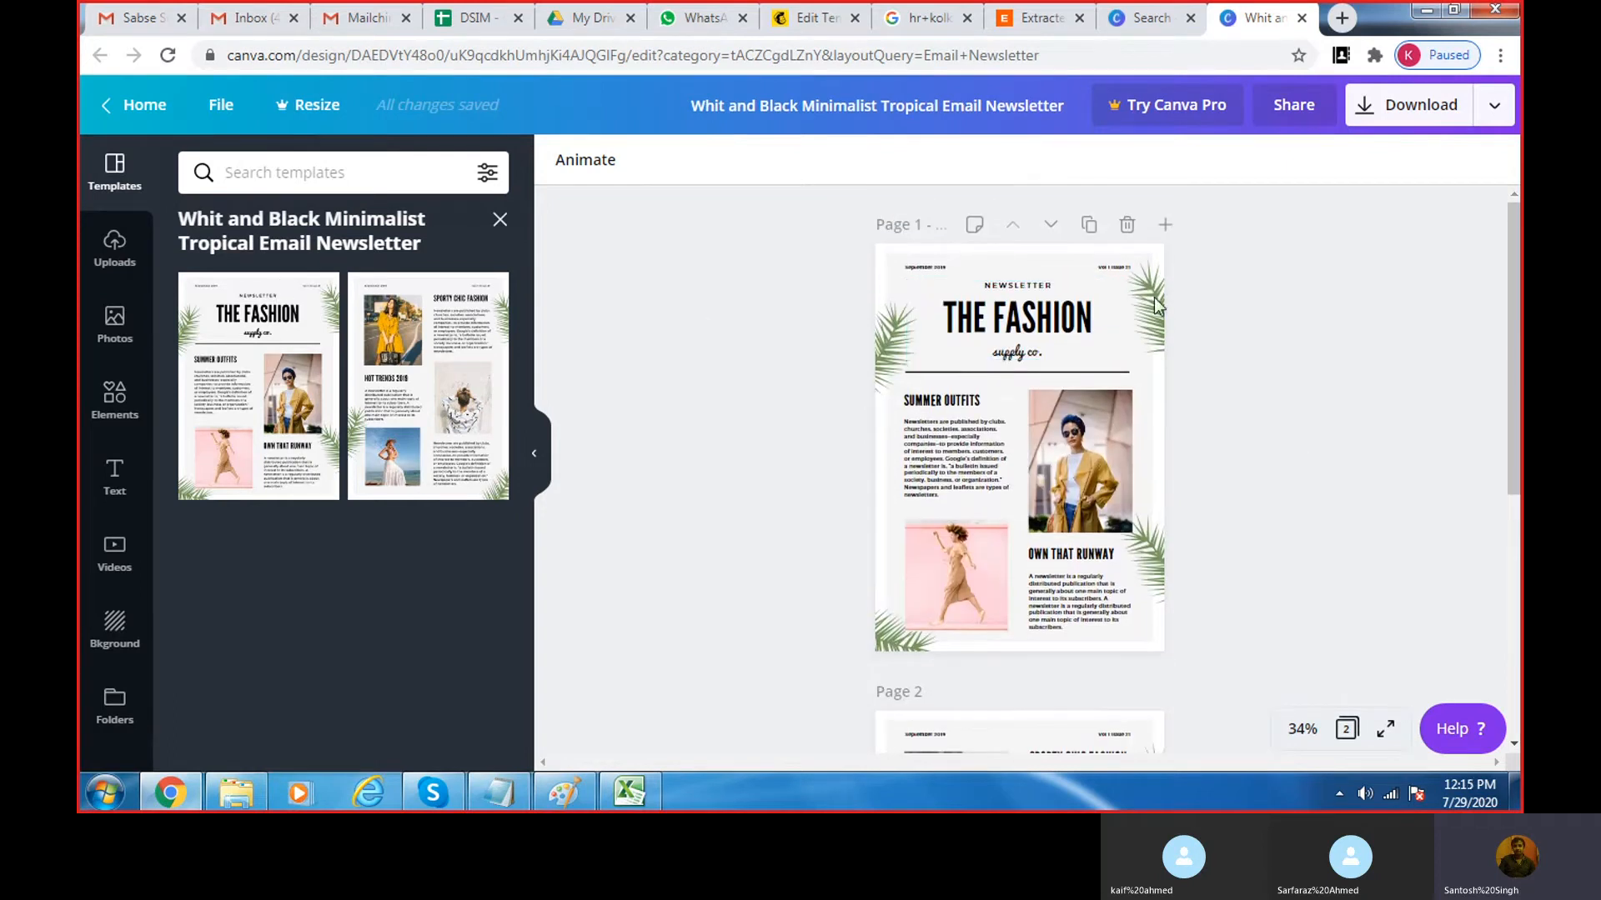
{"action": "left_click", "coordinate": [1363, 119]}
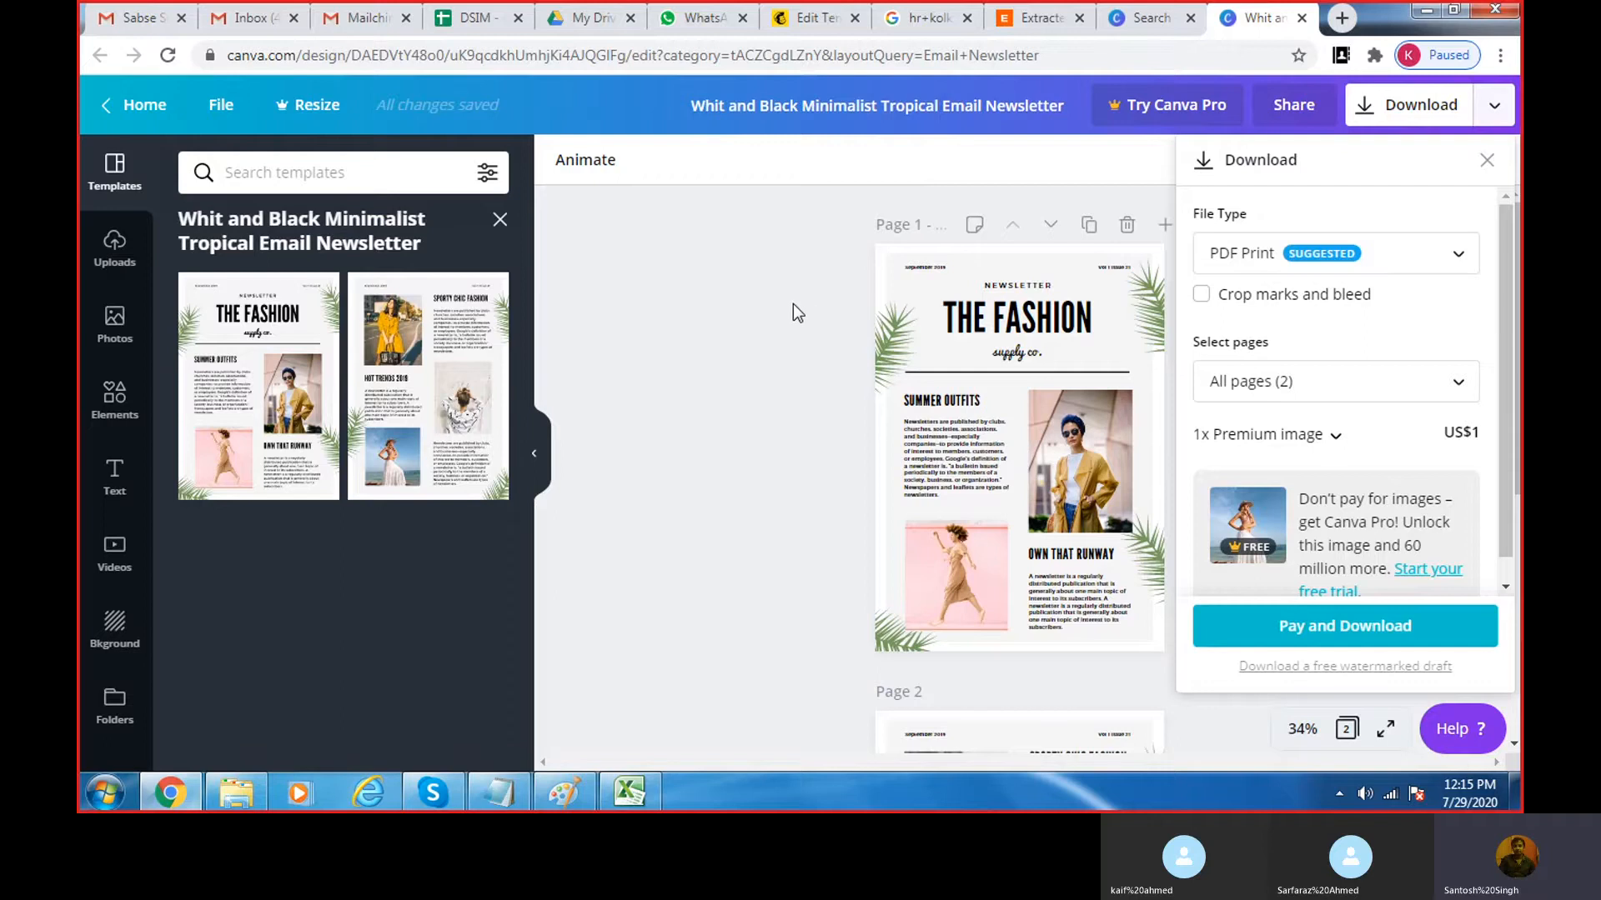
{"action": "left_click", "coordinate": [707, 342]}
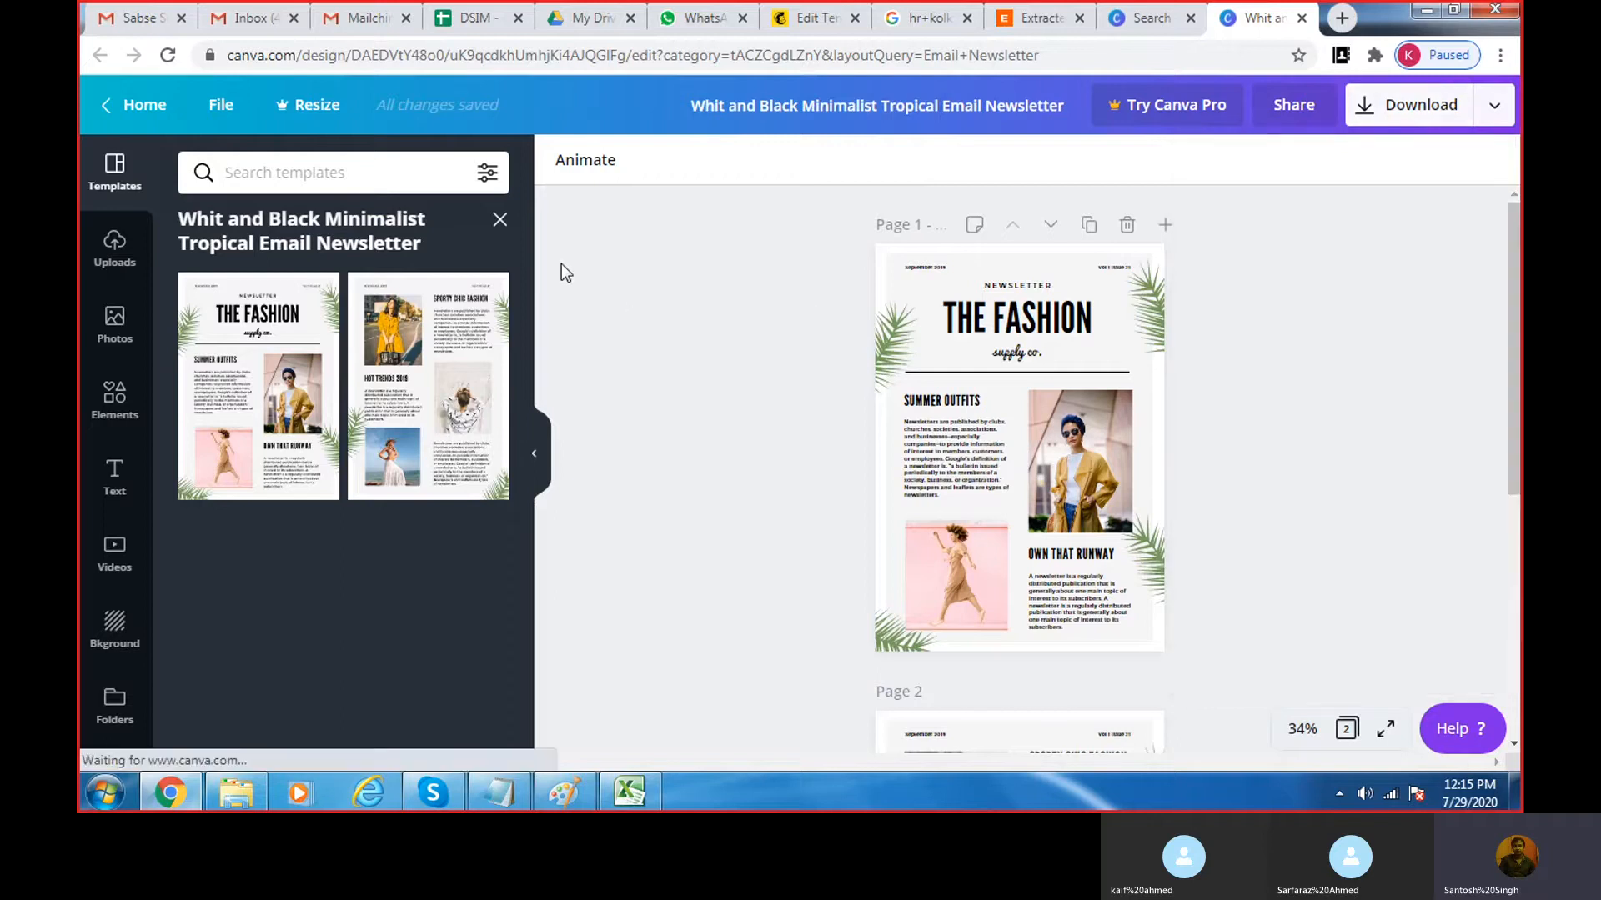
Apply the first page of the White with Green Shapes Teacher School Newsletter template to page 1 and delete page 2
{"action": "left_click", "coordinate": [493, 216]}
{"action": "scroll", "coordinate": [361, 400], "scroll_direction": "down", "scroll_amount": 6}
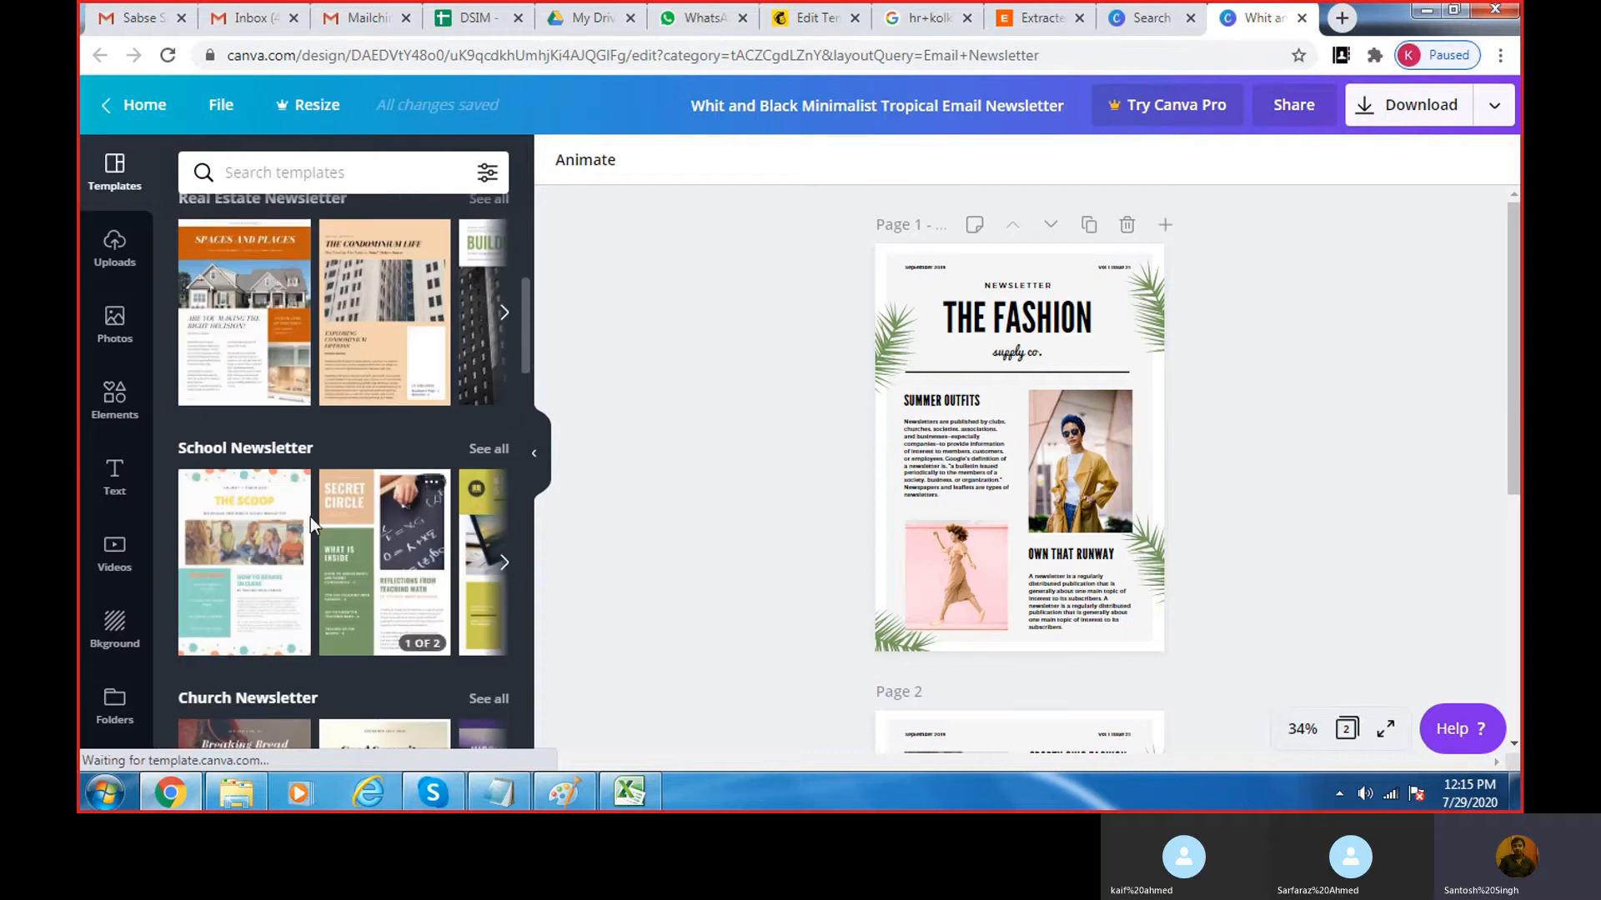
{"action": "left_click", "coordinate": [372, 582]}
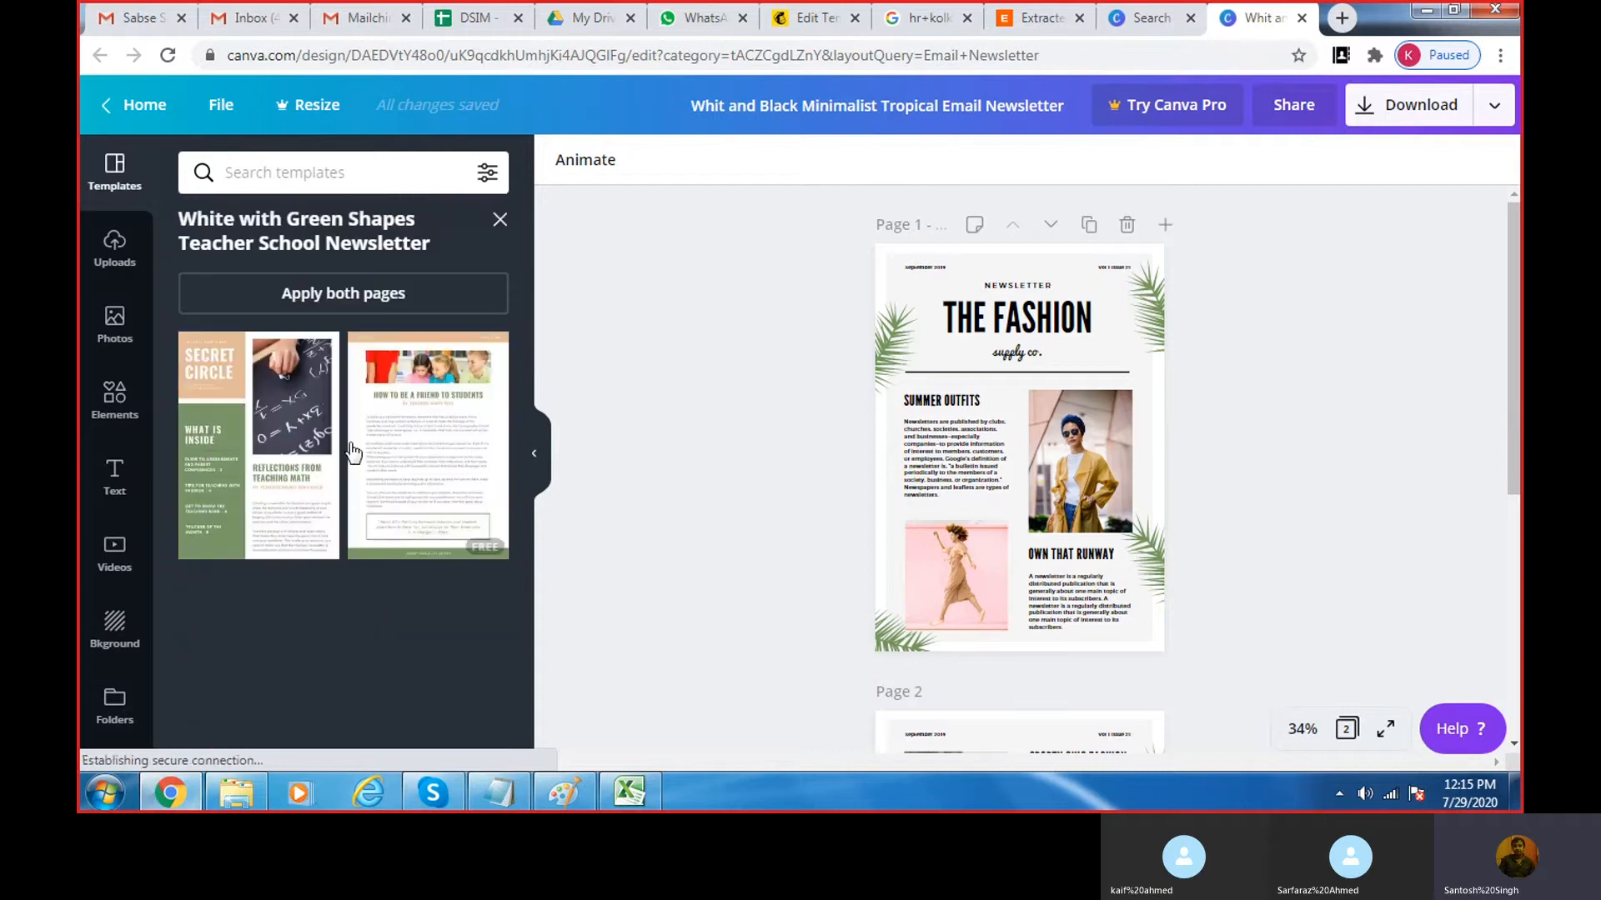
{"action": "left_click", "coordinate": [280, 459]}
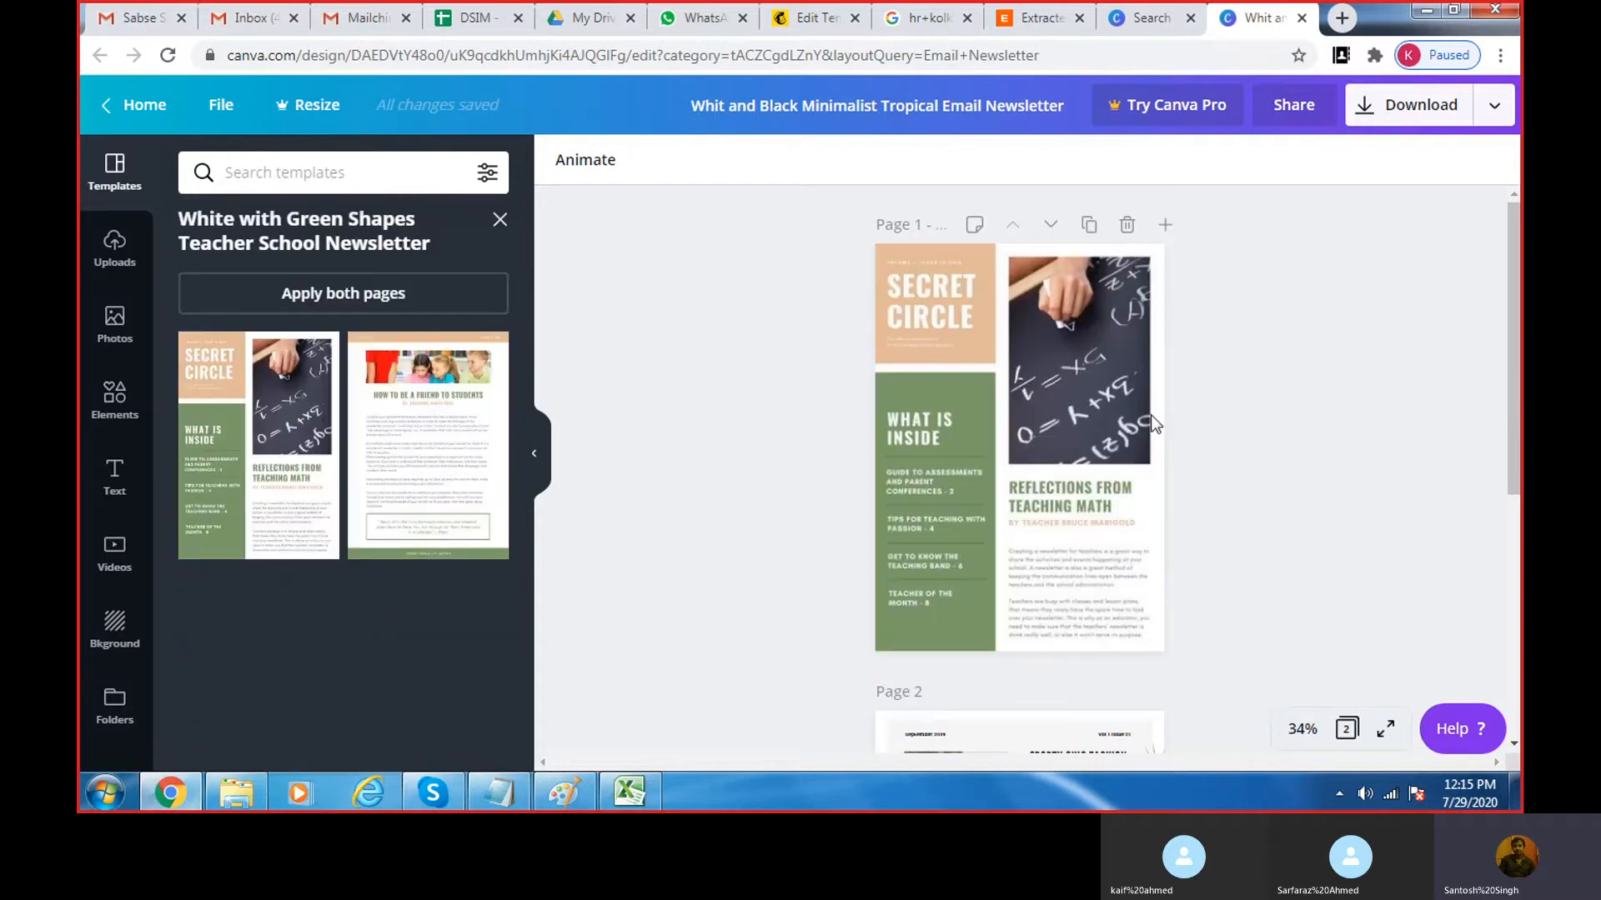
{"action": "scroll", "coordinate": [1153, 425], "scroll_direction": "down", "scroll_amount": 4}
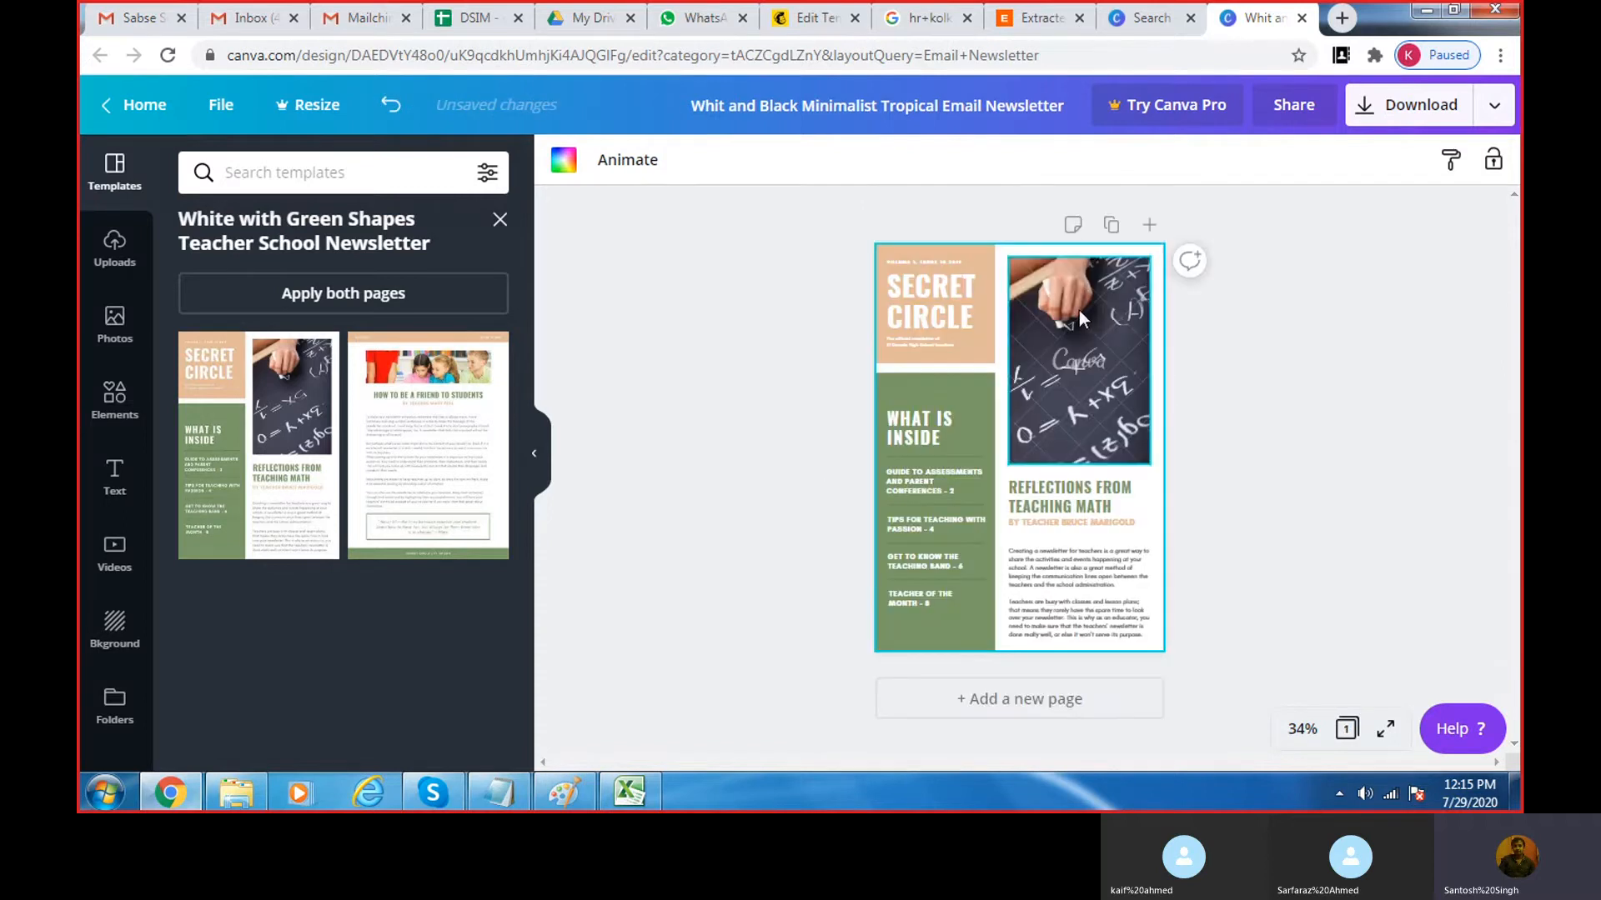
Check the school newsletter's download options and delete the premium chalkboard photo from its image frame
{"action": "left_click", "coordinate": [1364, 117]}
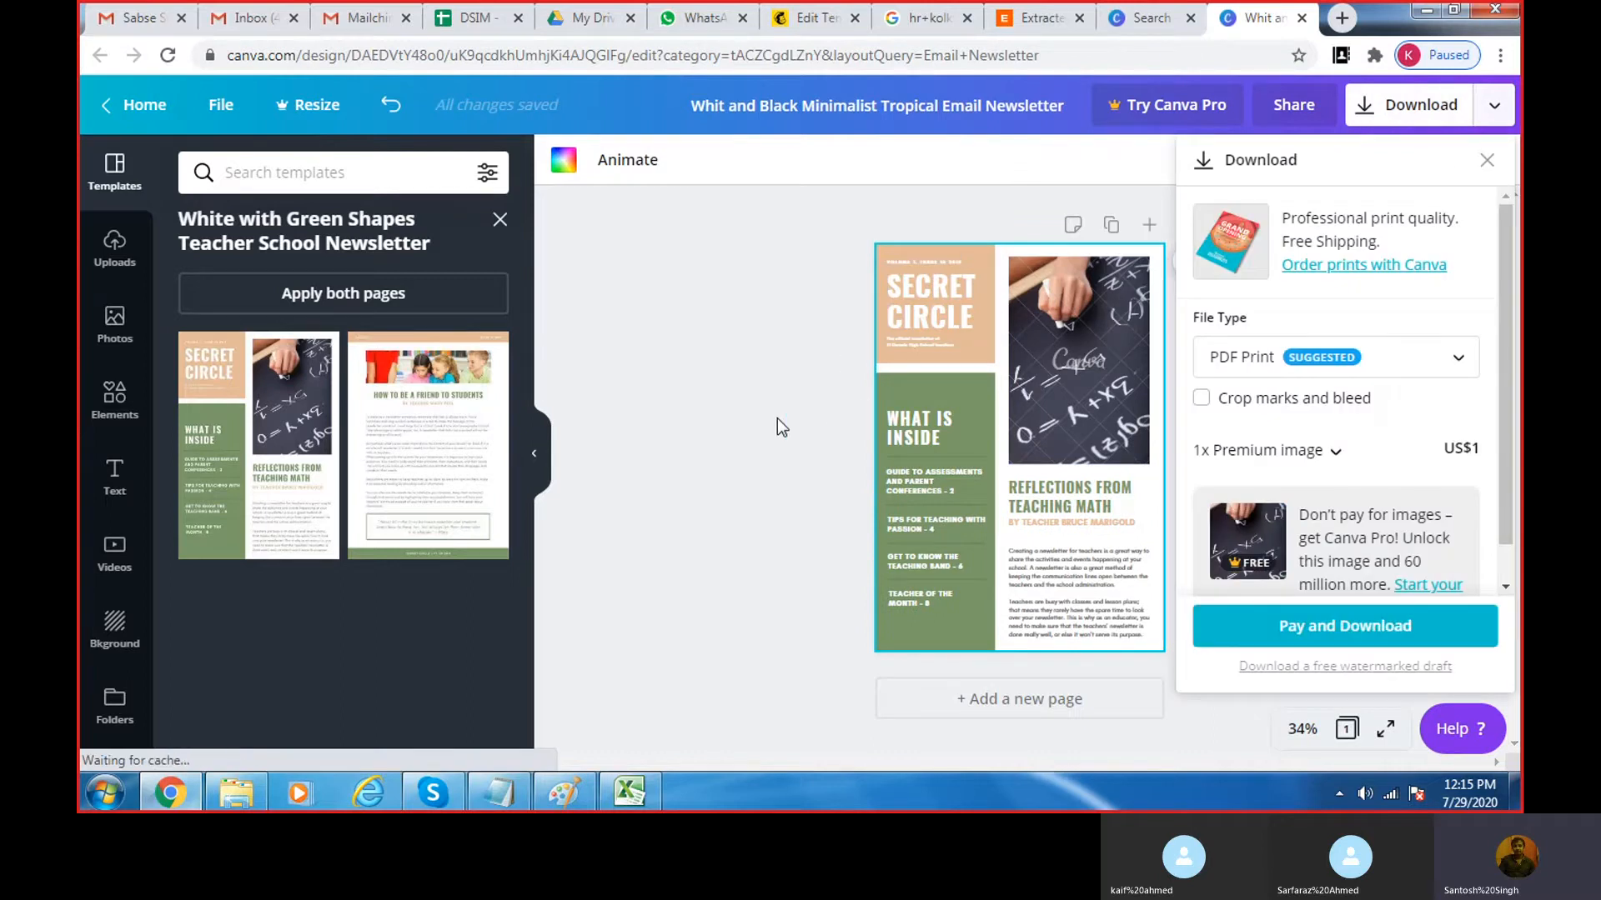
{"action": "left_click", "coordinate": [916, 319]}
{"action": "left_click", "coordinate": [1108, 355]}
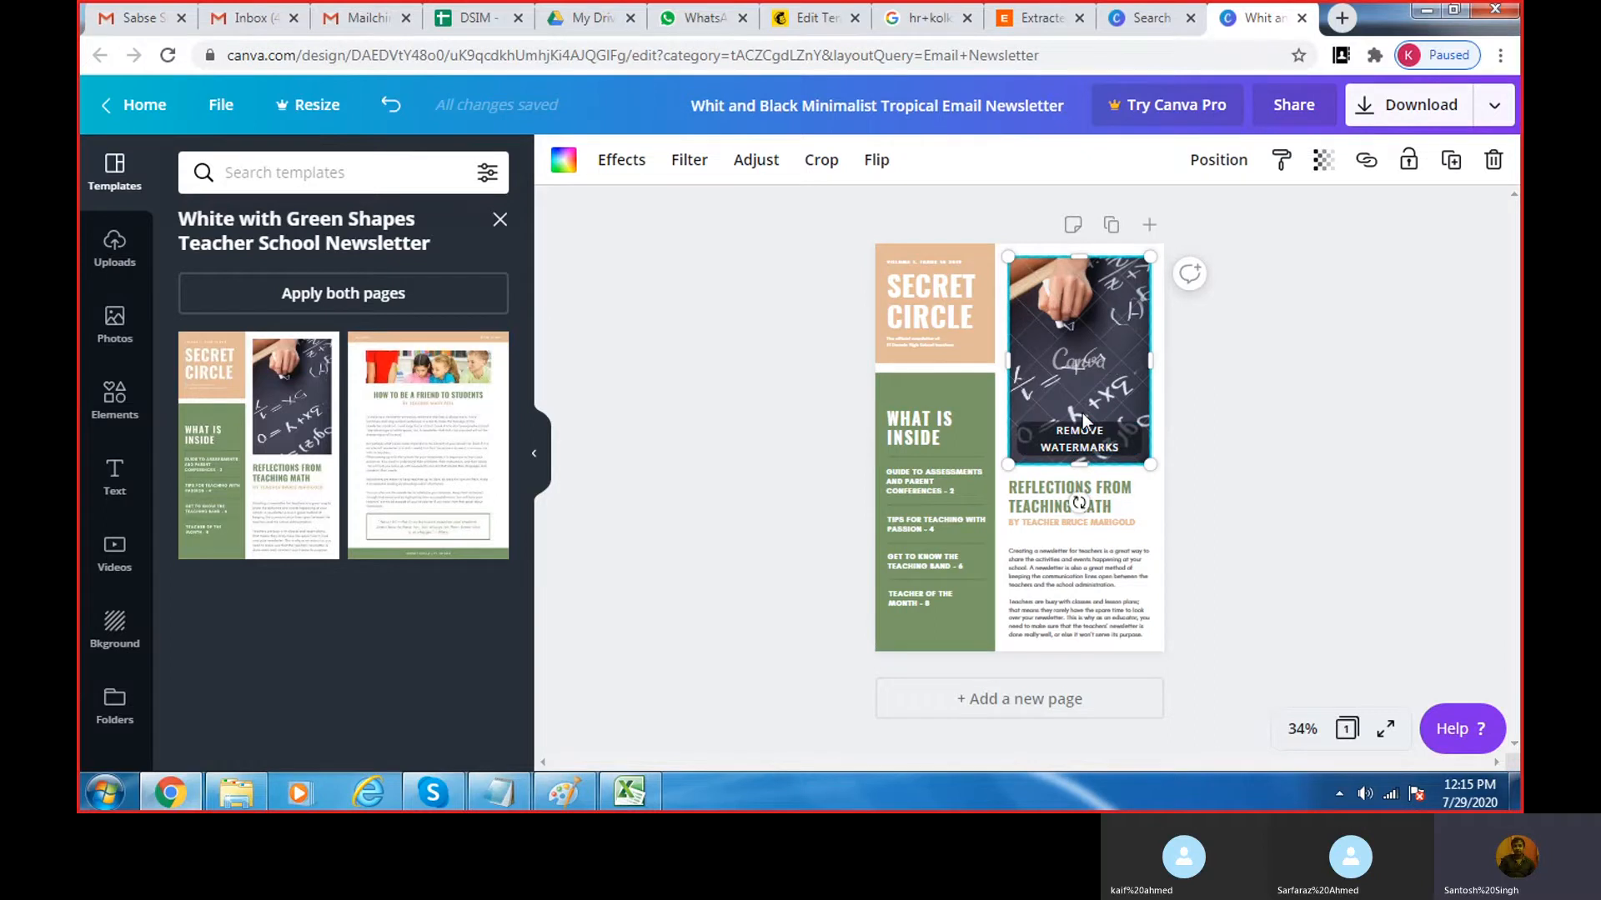
{"action": "key", "text": "Delete"}
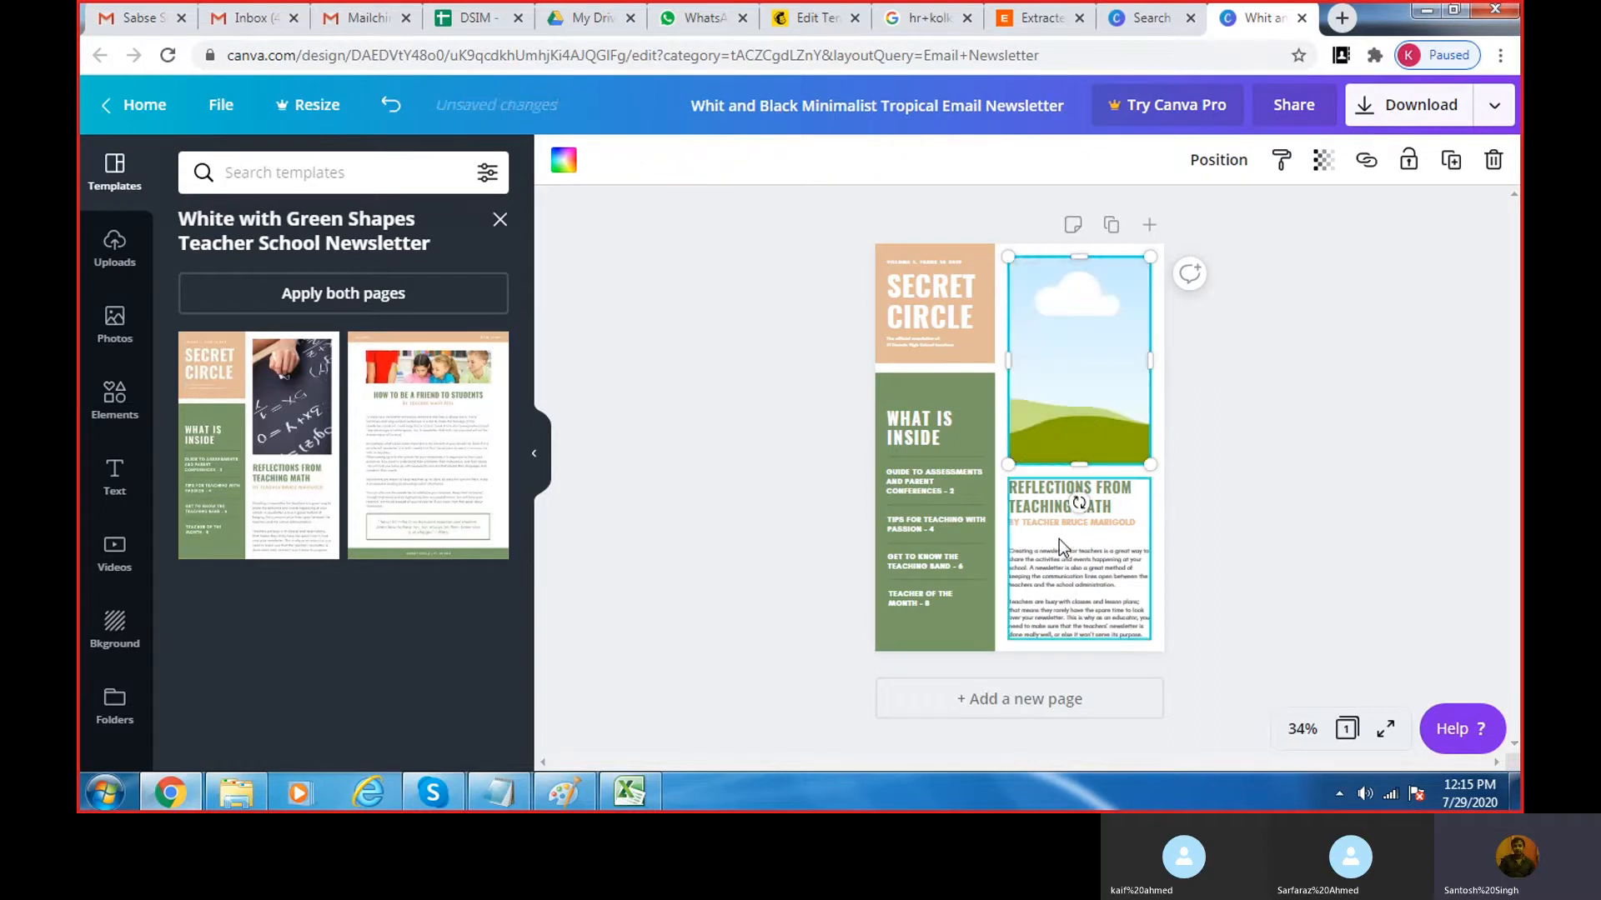
{"action": "left_click", "coordinate": [1301, 385]}
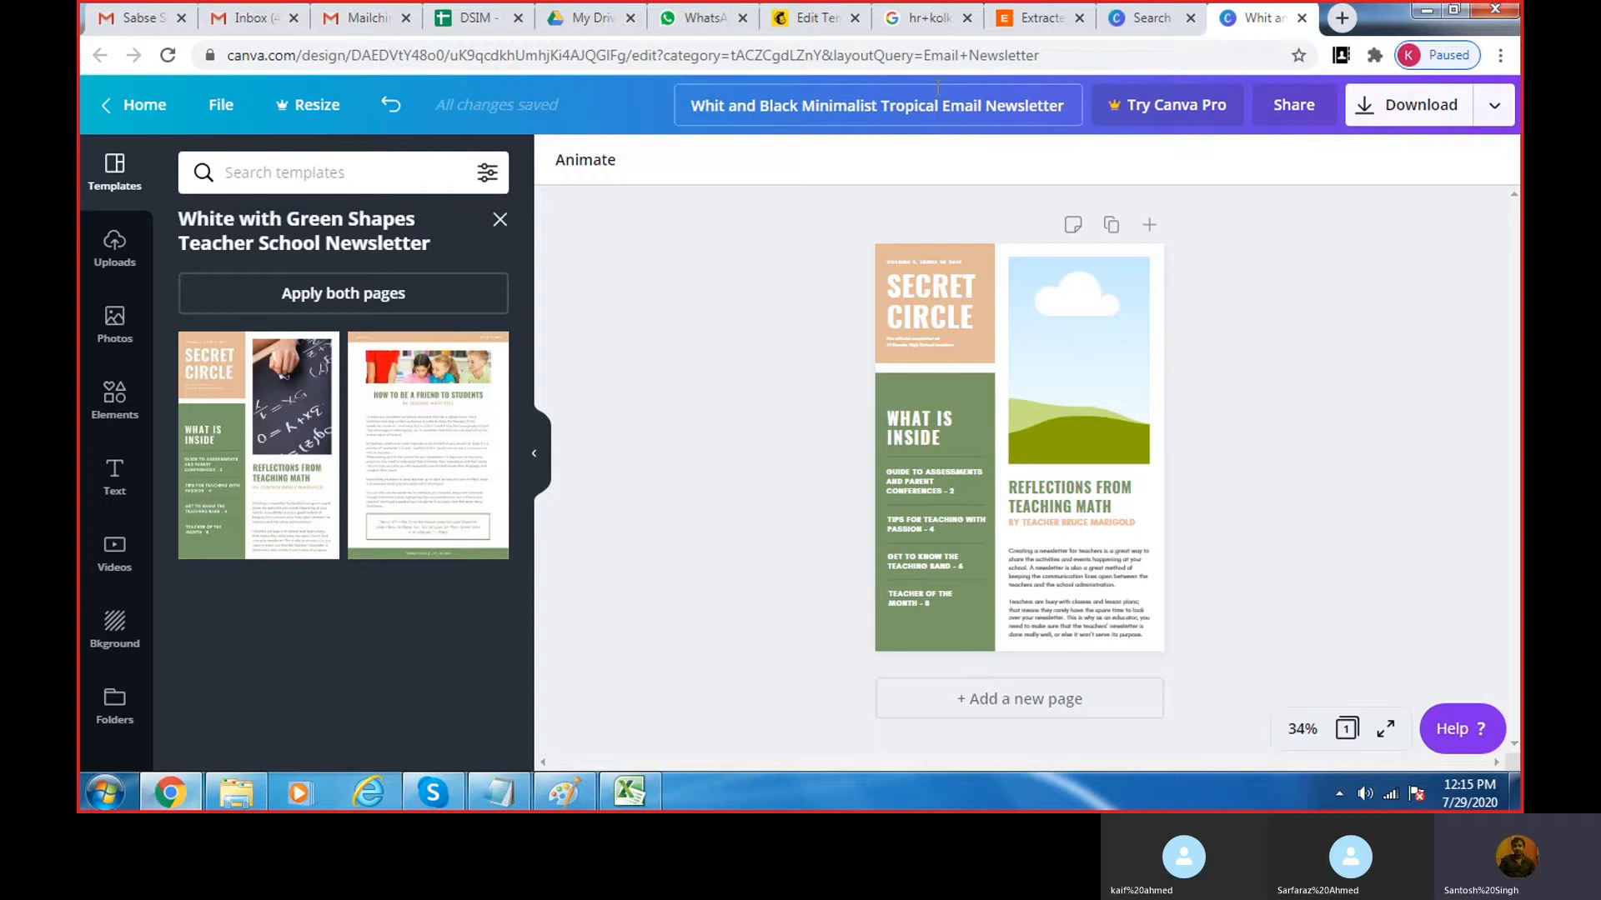
Switch to the Mailchimp template, delete the Delhi School of Internet Marketing logo block, and save and close the text block
{"action": "left_click", "coordinate": [837, 27]}
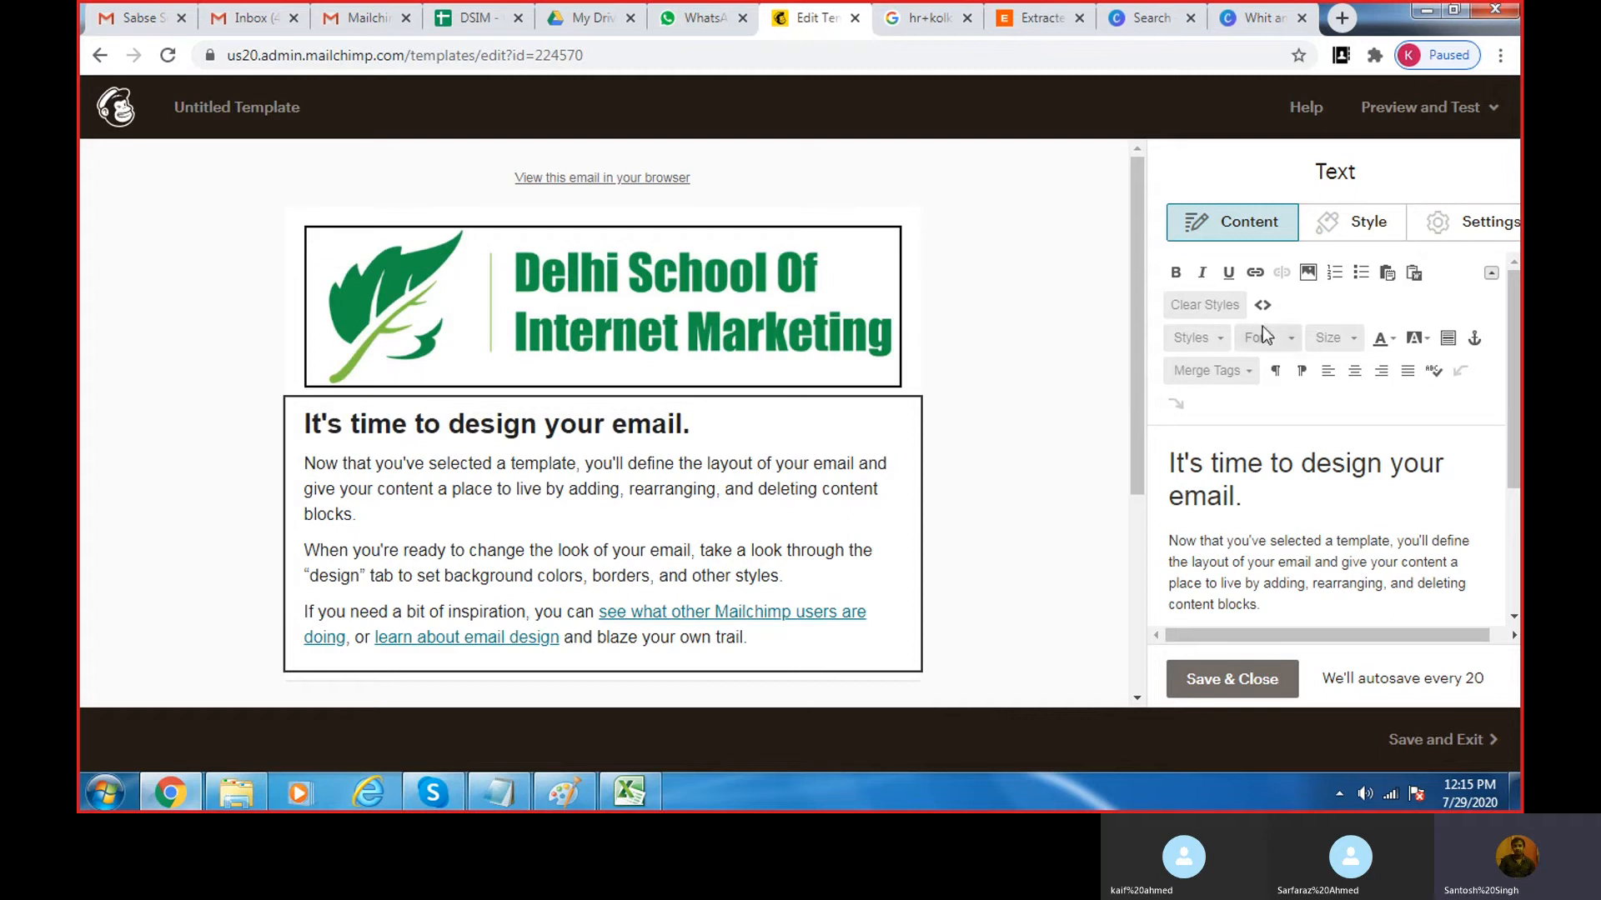
{"action": "mouse_move", "coordinate": [844, 286]}
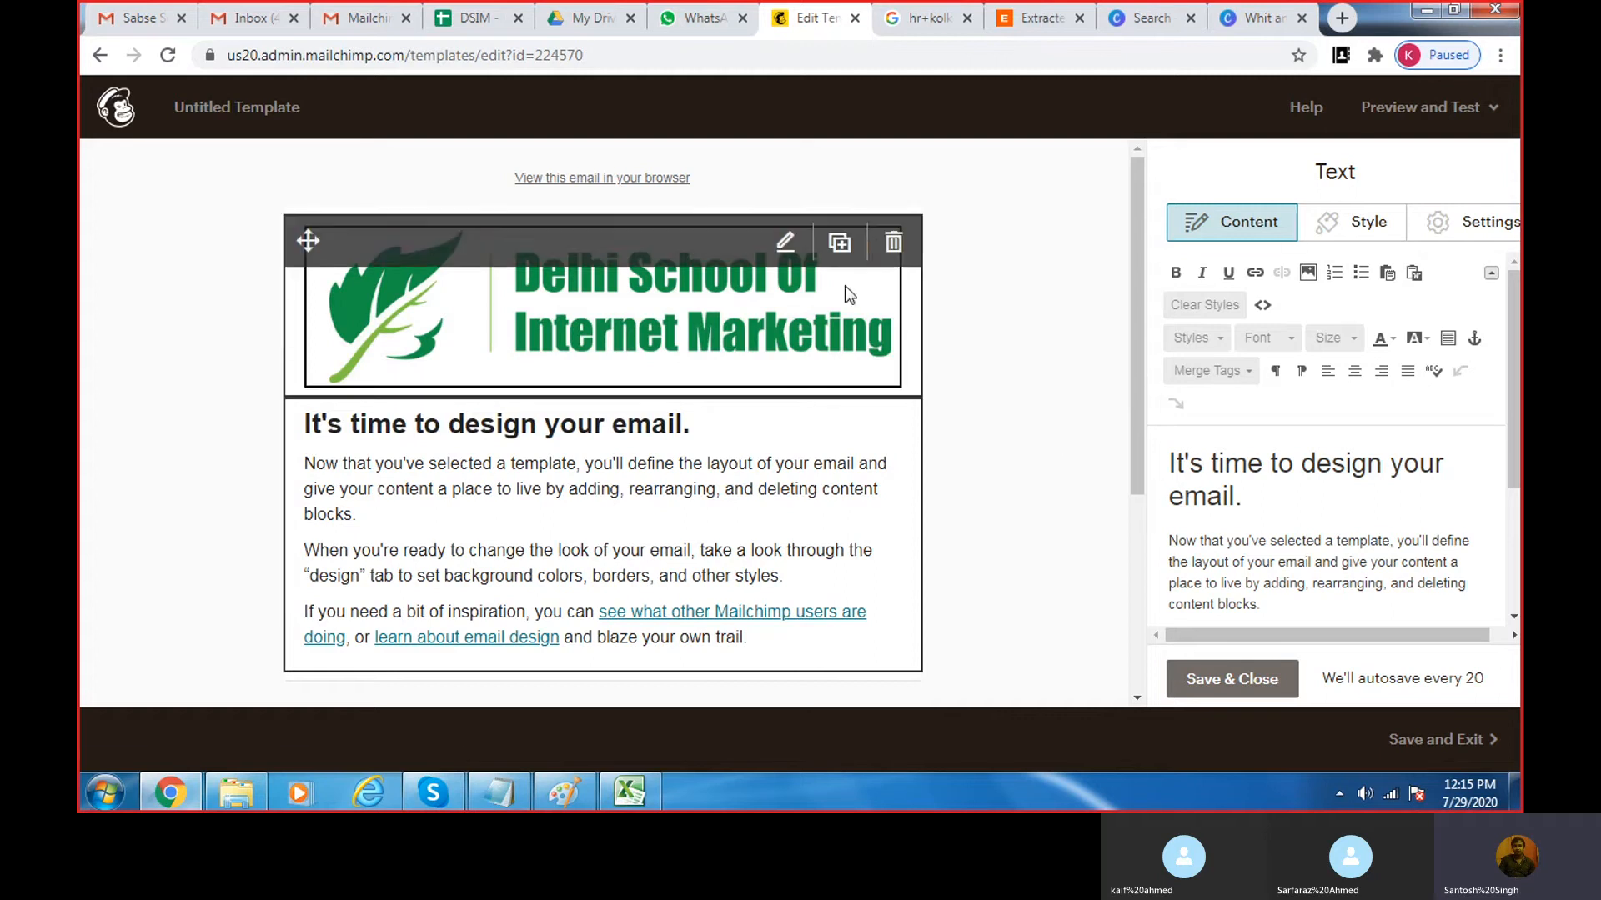
{"action": "left_click", "coordinate": [892, 244]}
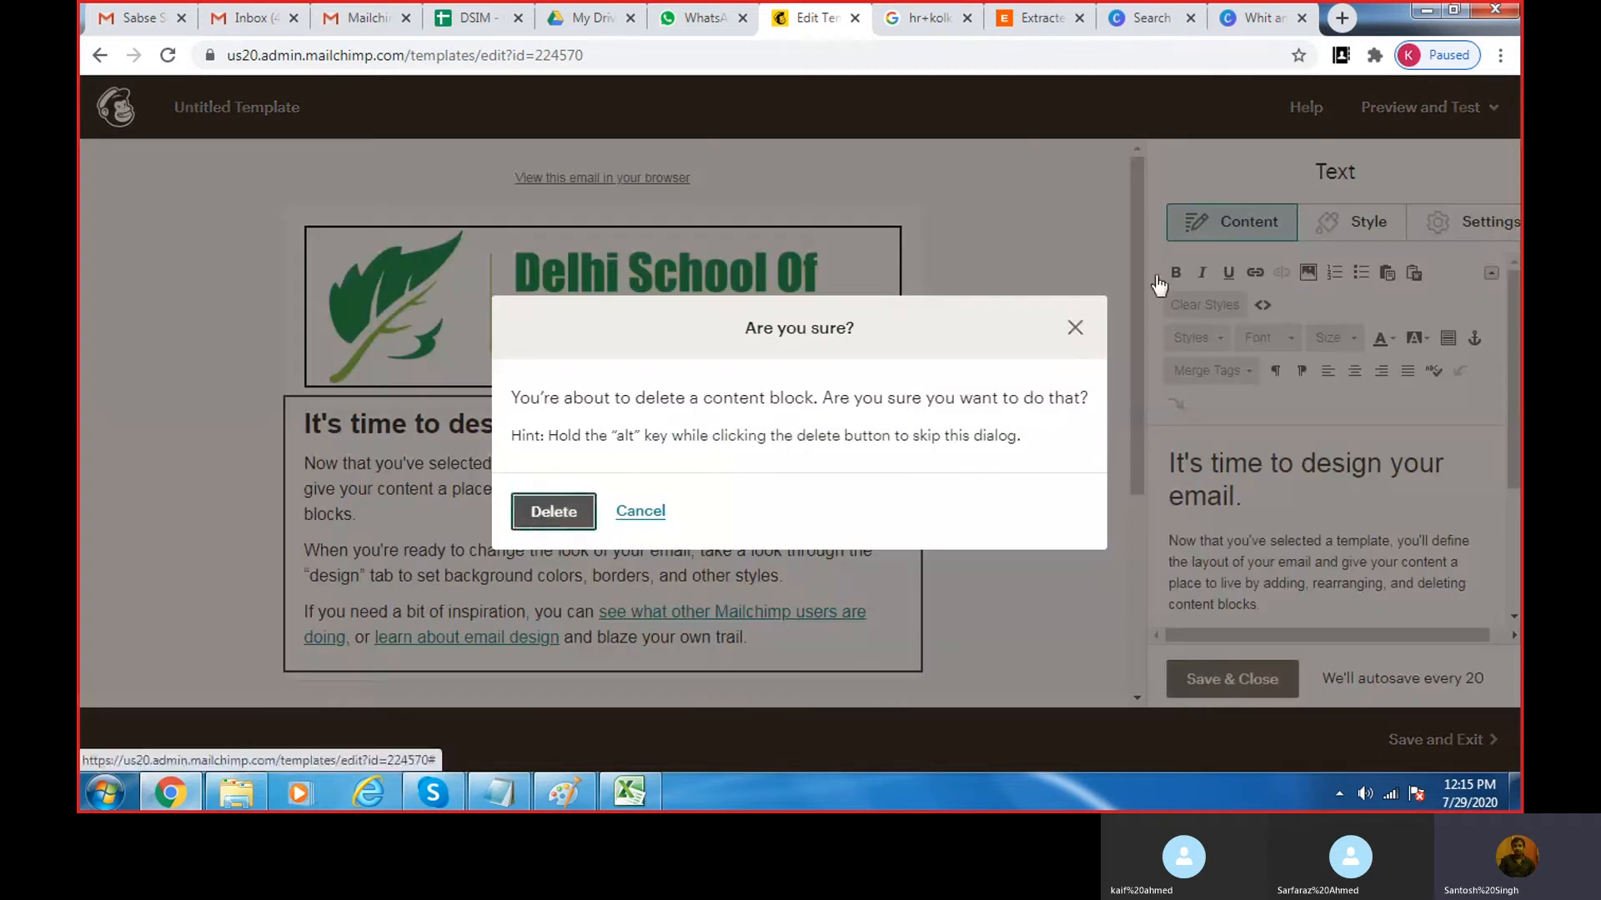
{"action": "key", "text": "Return"}
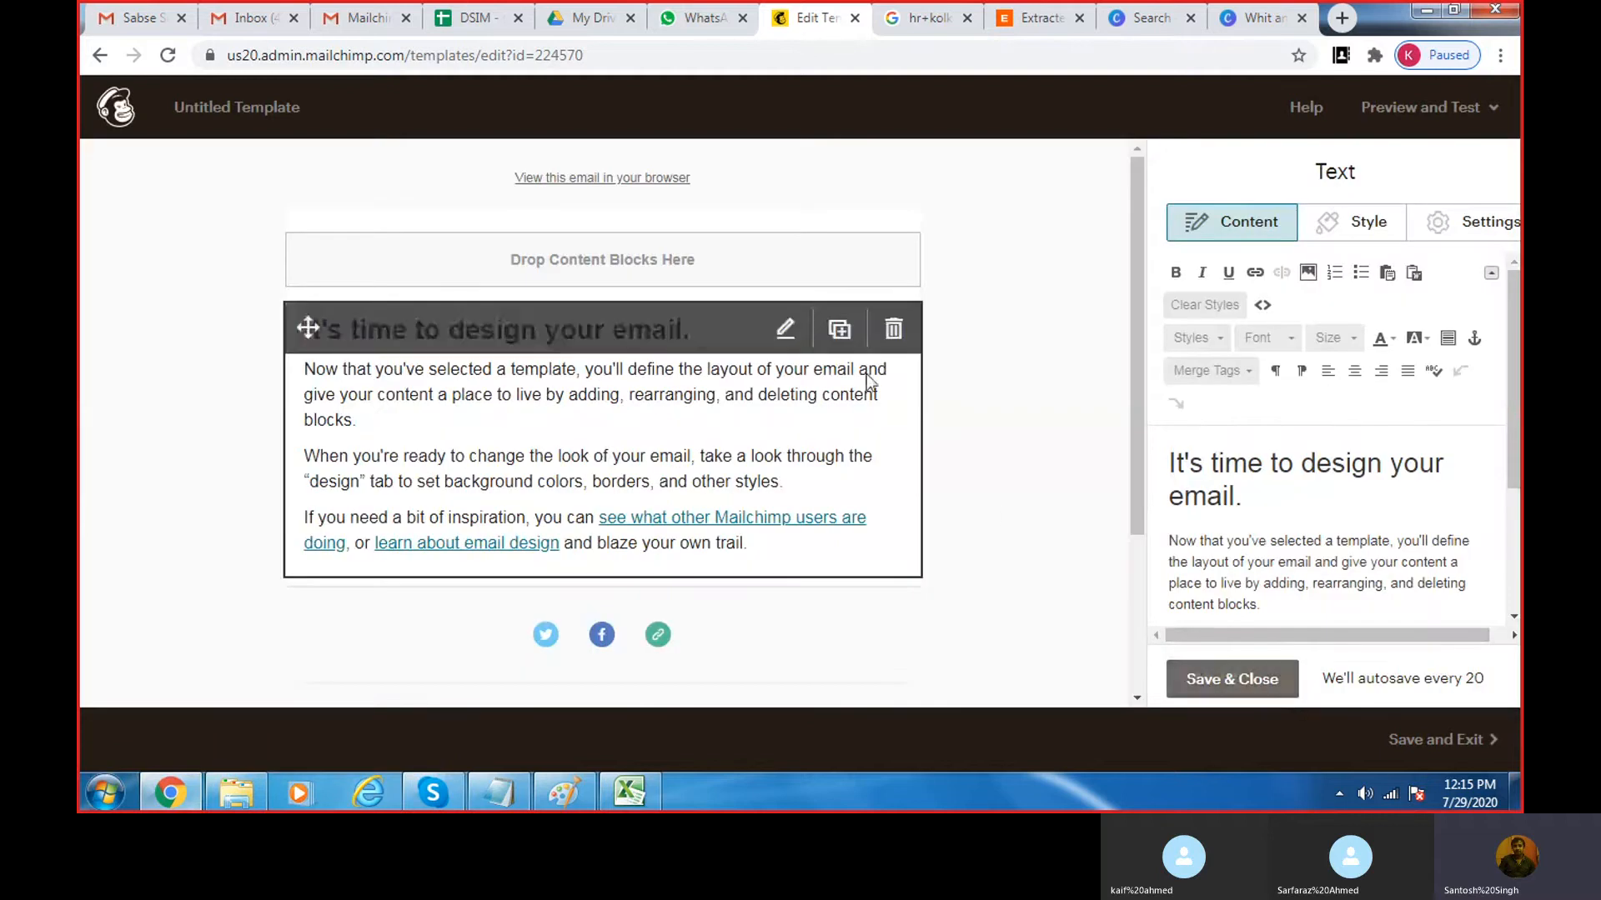
{"action": "left_click", "coordinate": [1172, 692]}
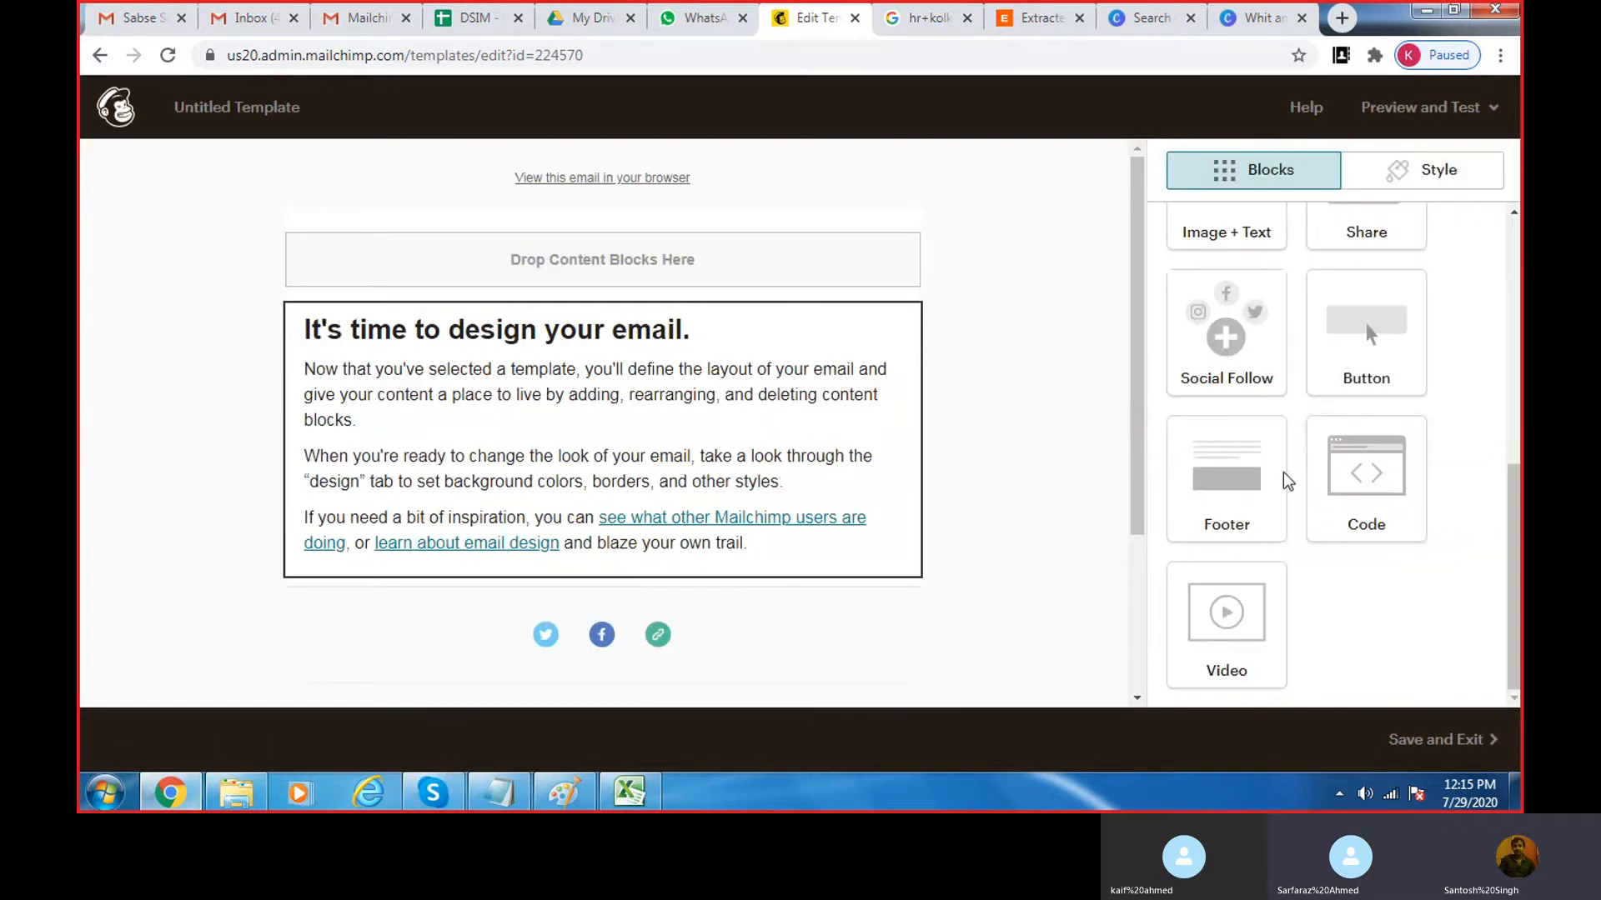
Add an Image block above the intro text and fill it with Email Marketing Template.png from My Files
{"action": "scroll", "coordinate": [1307, 511], "scroll_direction": "up", "scroll_amount": 4}
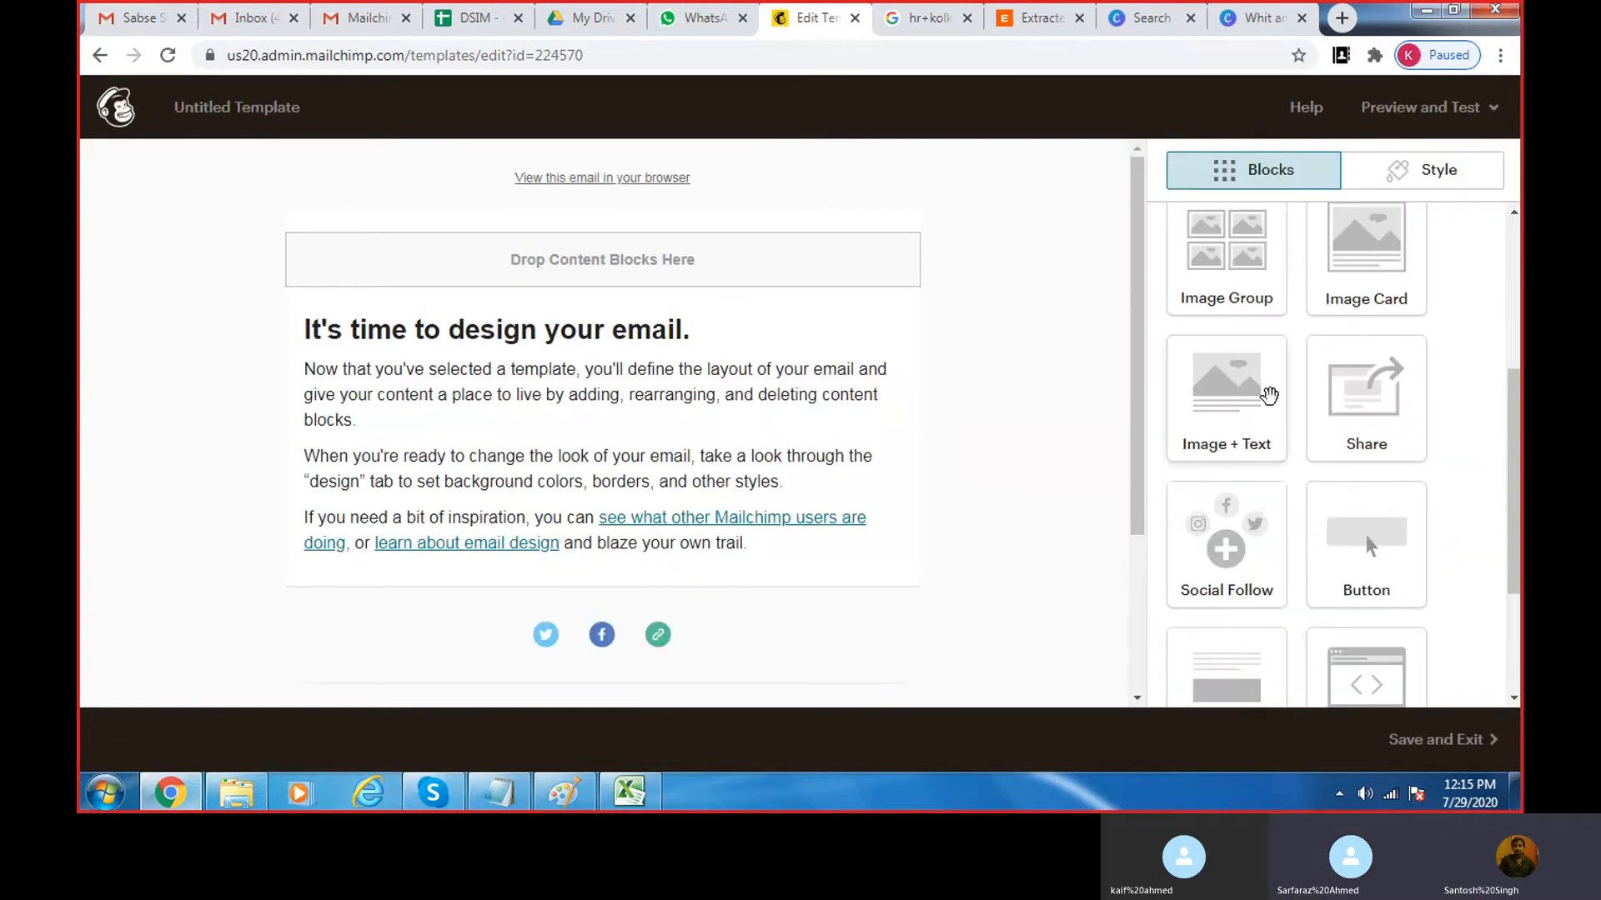
{"action": "scroll", "coordinate": [1269, 397], "scroll_direction": "up", "scroll_amount": 1}
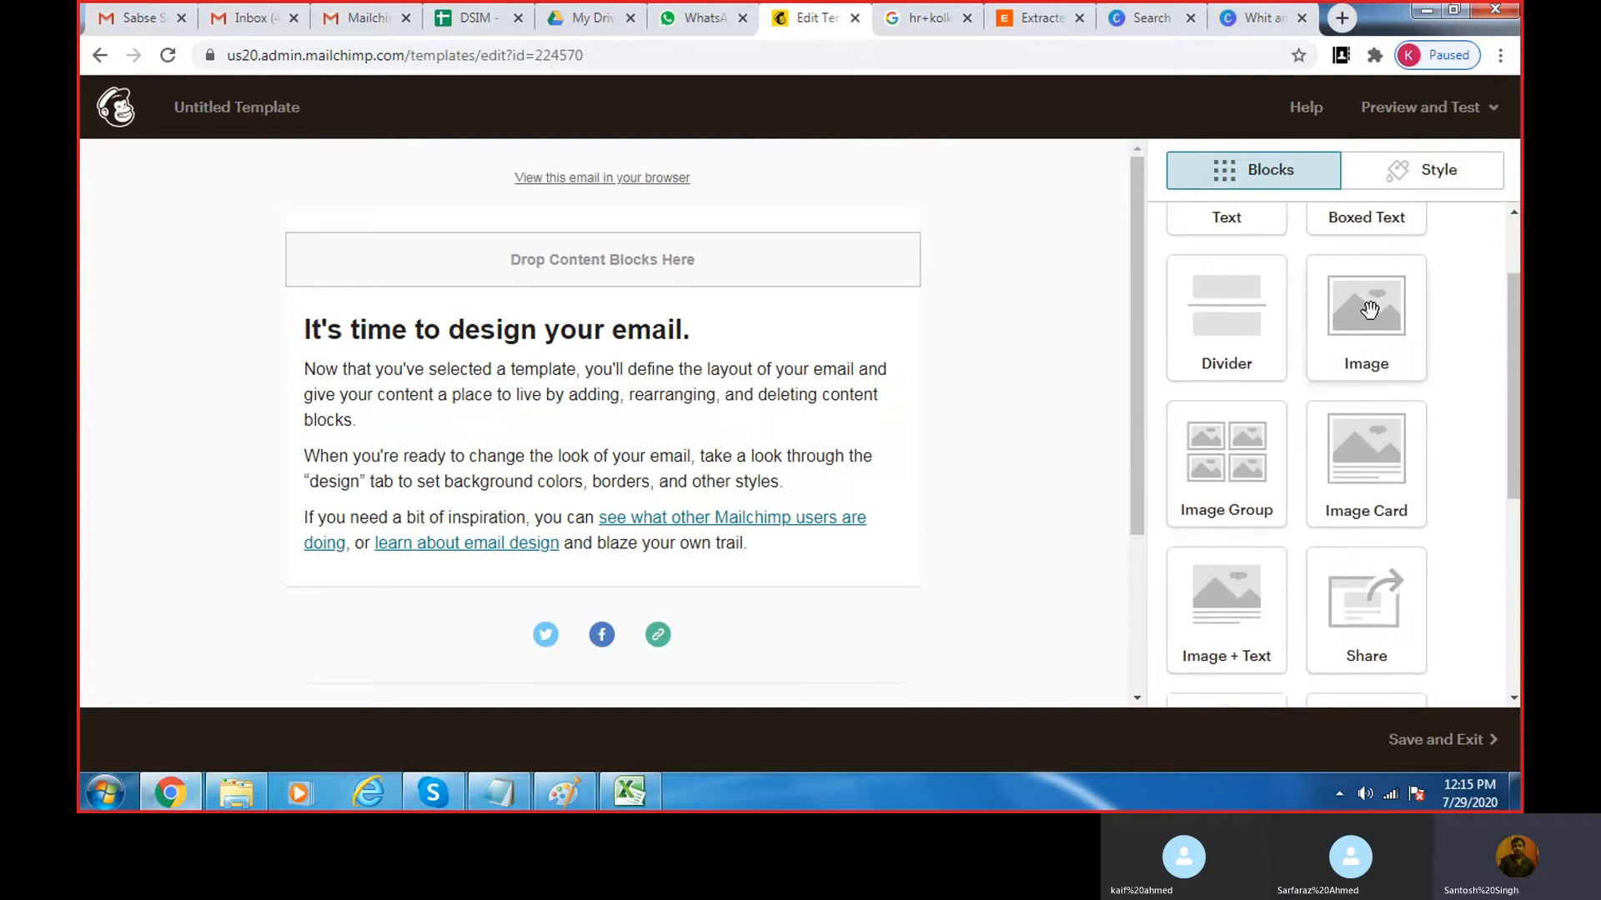
{"action": "left_click_drag", "start_coordinate": [1367, 312], "coordinate": [754, 199]}
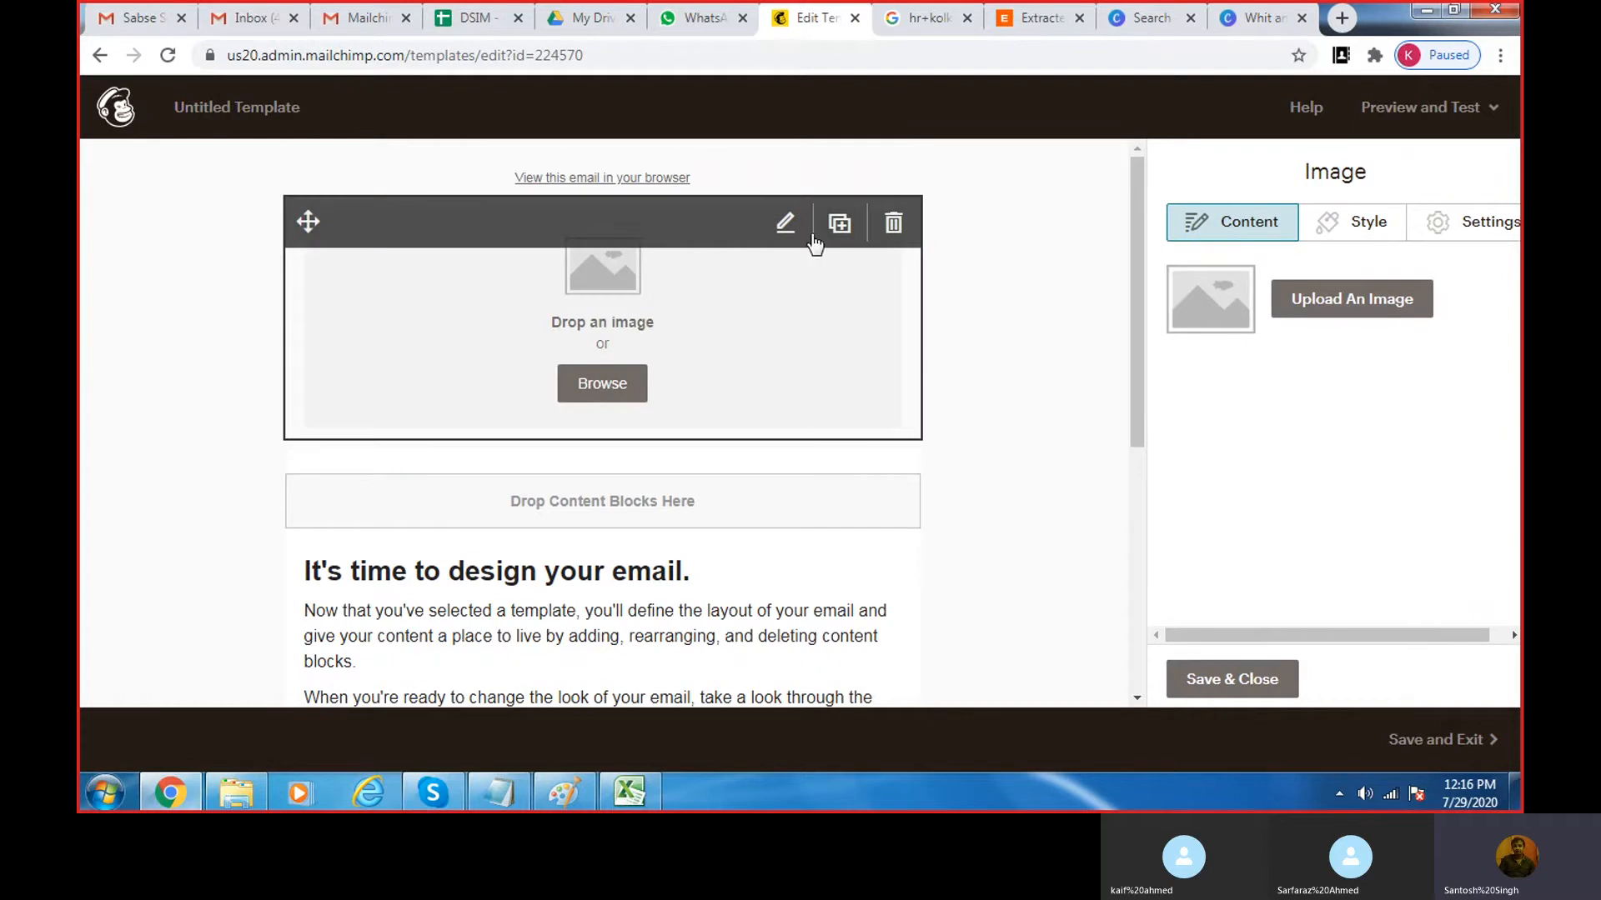
{"action": "left_click", "coordinate": [1340, 305]}
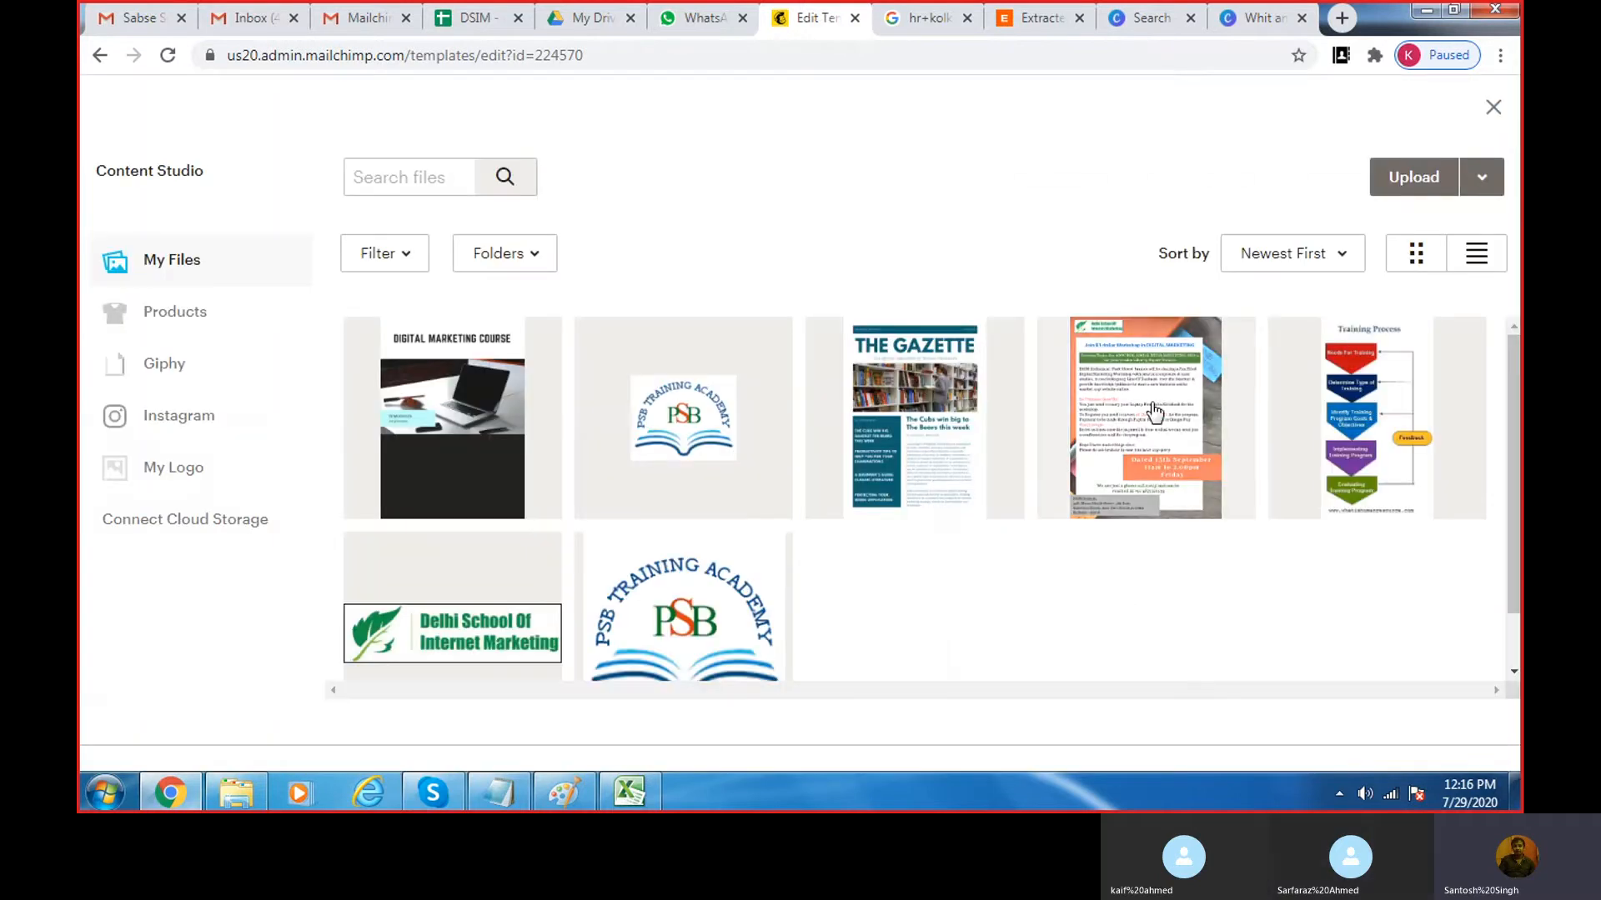
{"action": "left_click", "coordinate": [1154, 411]}
{"action": "left_click", "coordinate": [1475, 185]}
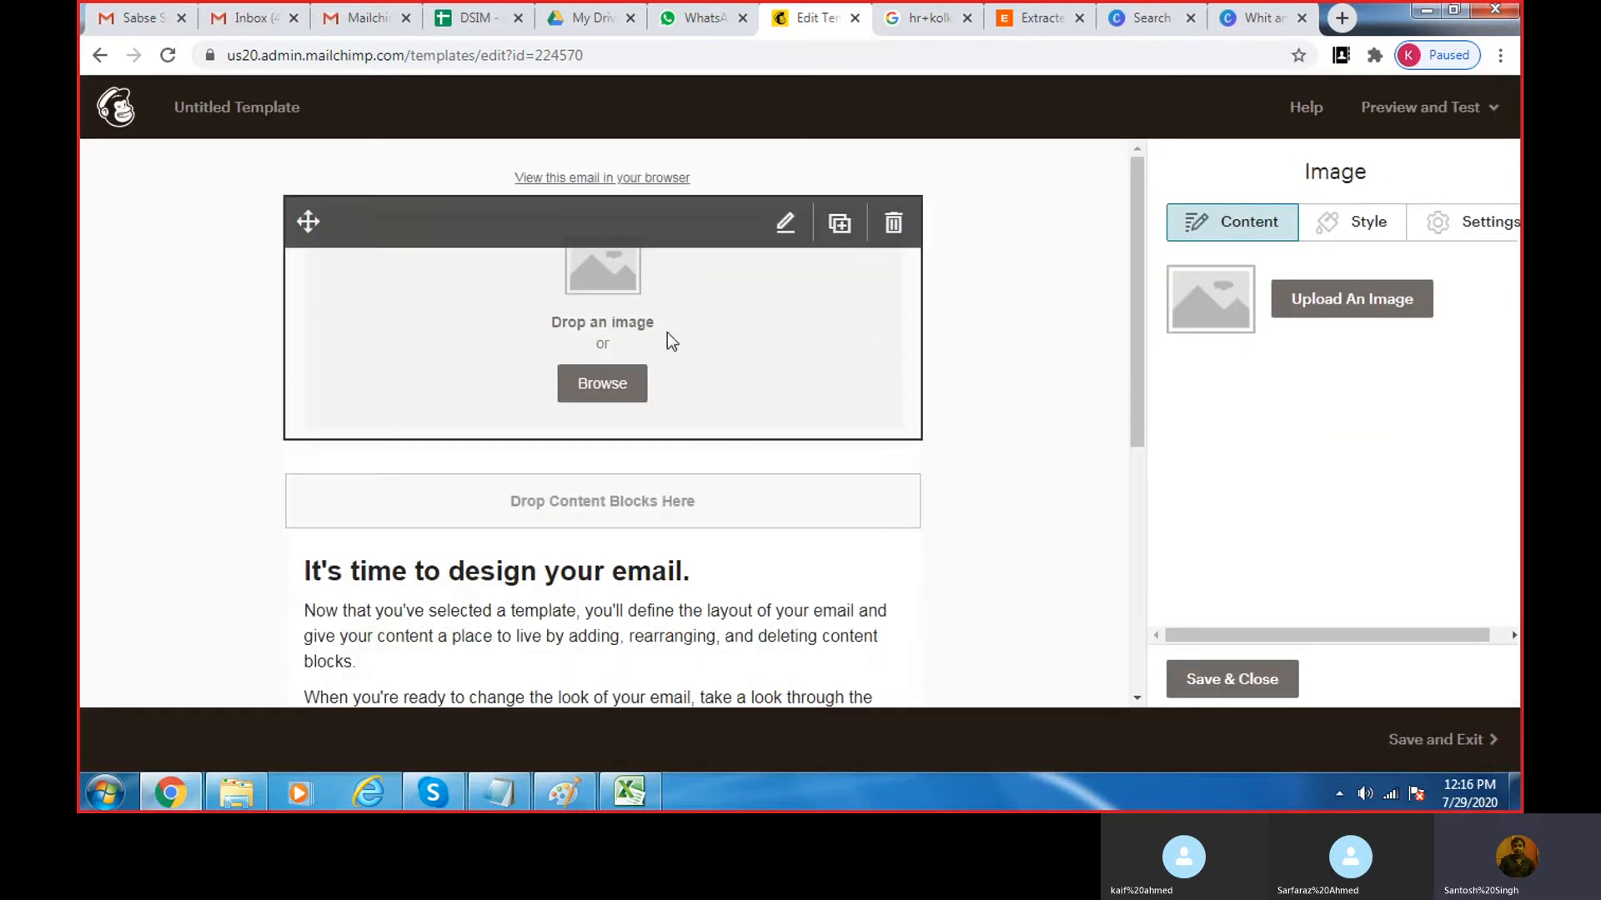
Delete the "It's time to design your email." text block and the footer text block below the social icons
{"action": "scroll", "coordinate": [605, 401], "scroll_direction": "down", "scroll_amount": 5}
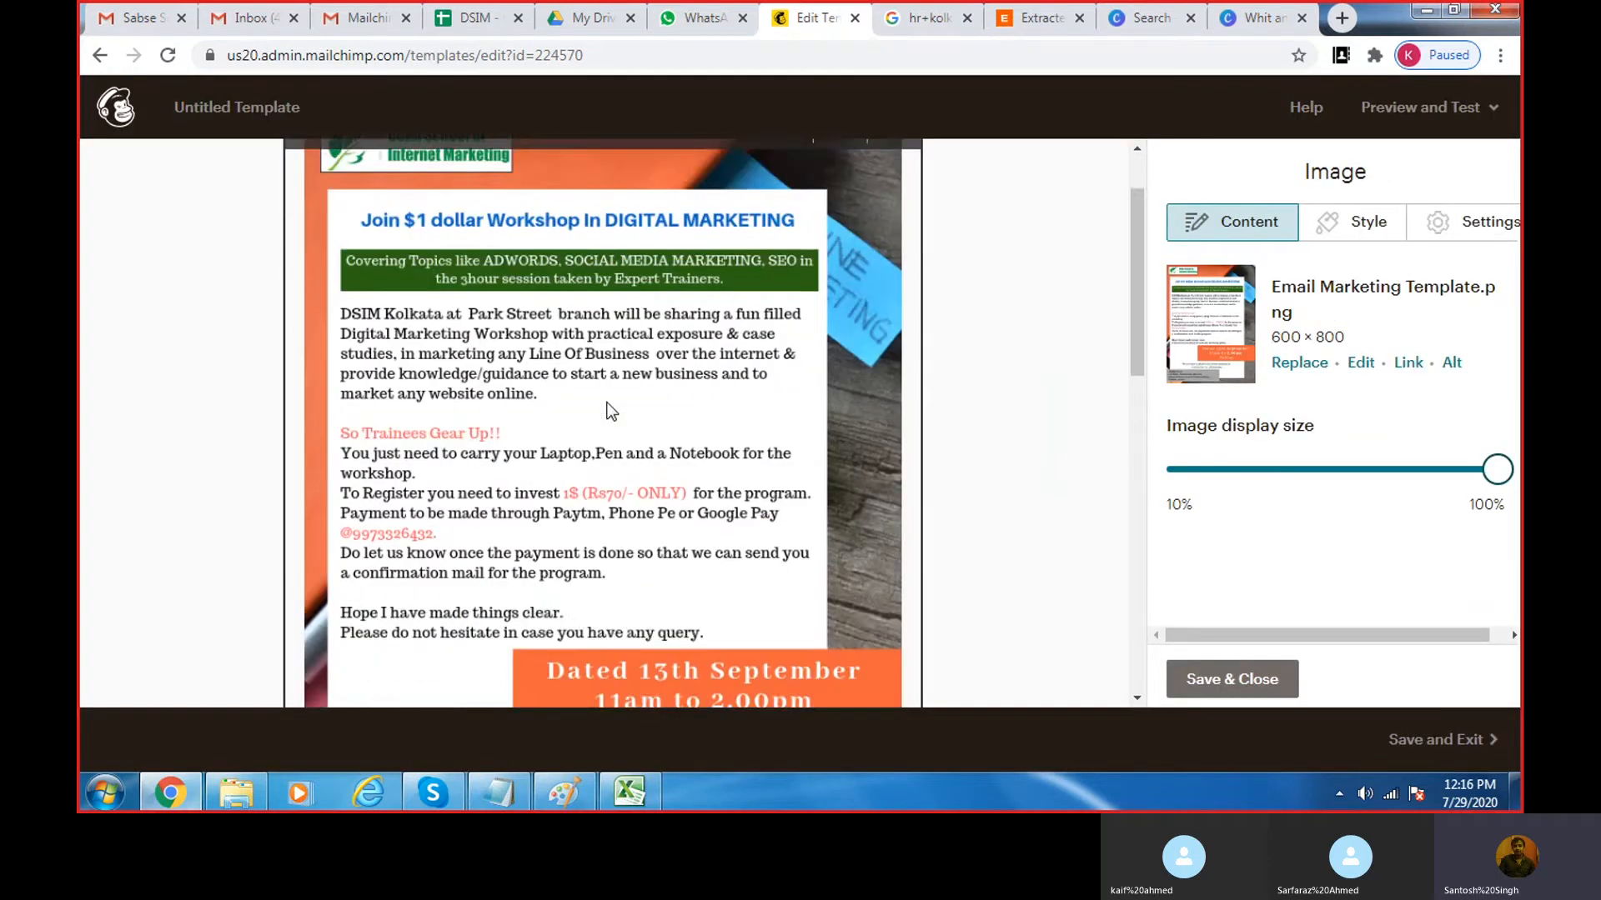
{"action": "scroll", "coordinate": [606, 402], "scroll_direction": "down", "scroll_amount": 3}
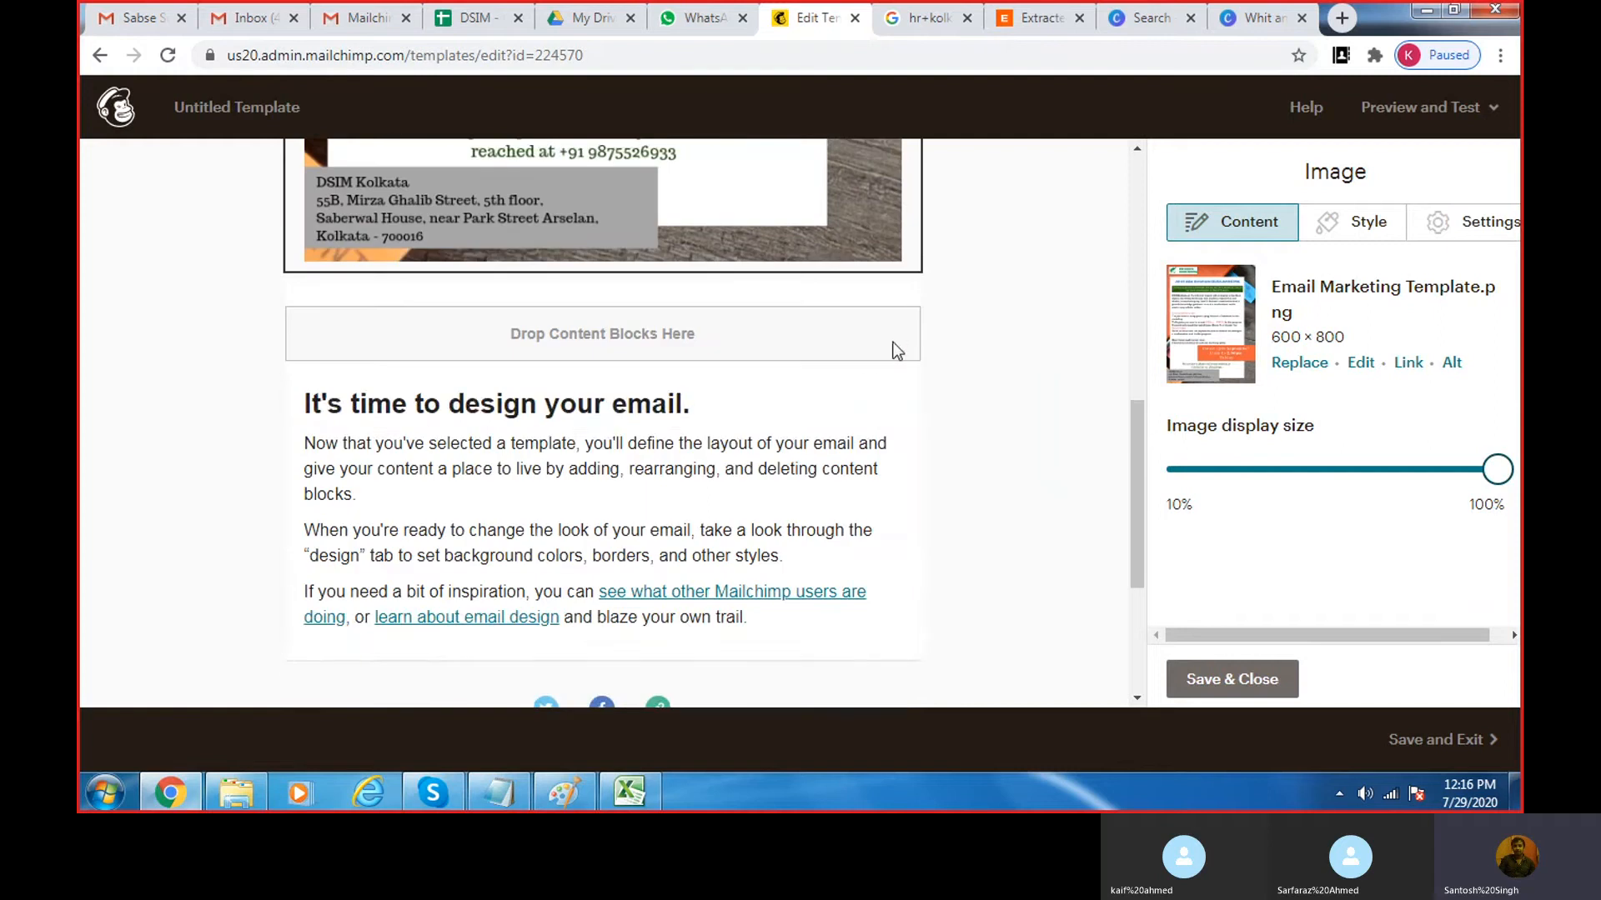
{"action": "left_click", "coordinate": [893, 404]}
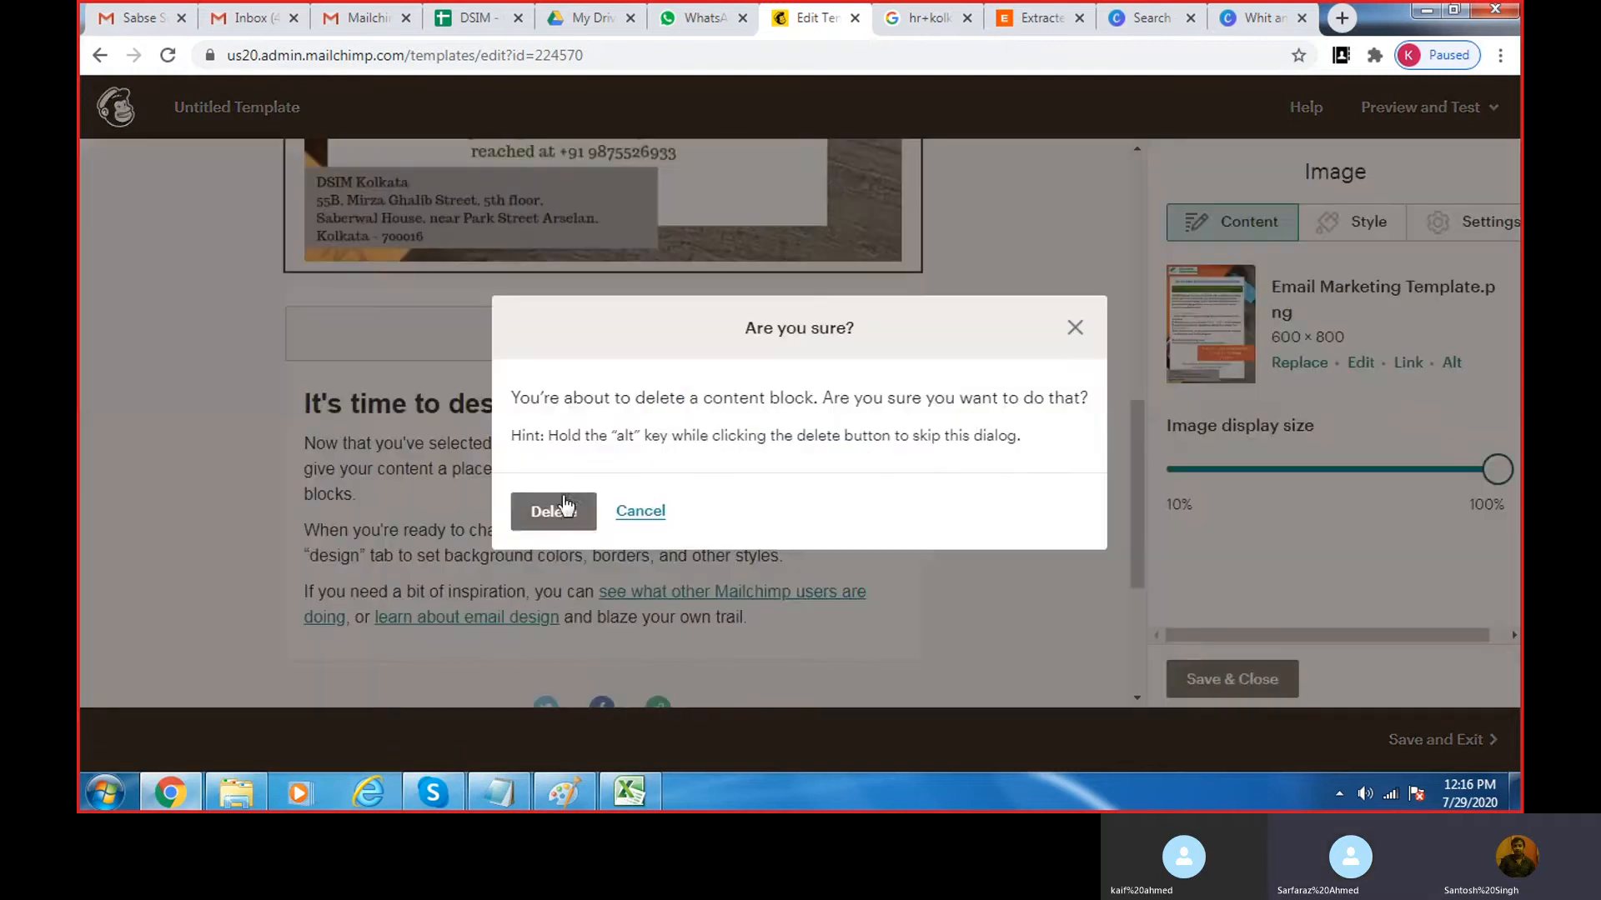
{"action": "left_click", "coordinate": [553, 512]}
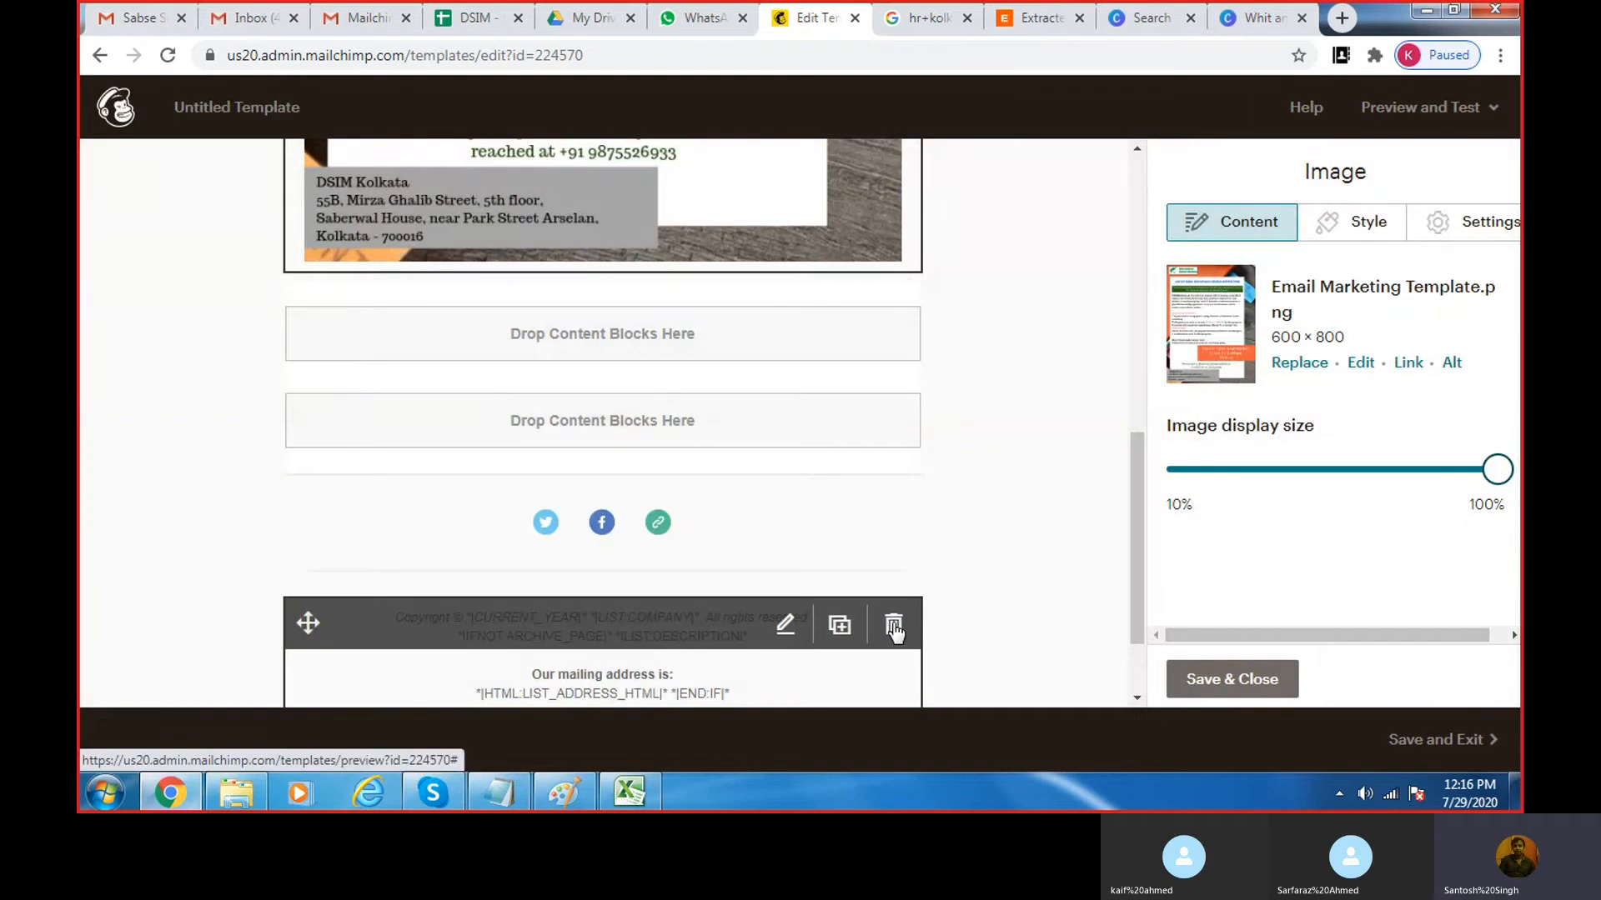
{"action": "left_click", "coordinate": [894, 627]}
{"action": "left_click", "coordinate": [584, 521]}
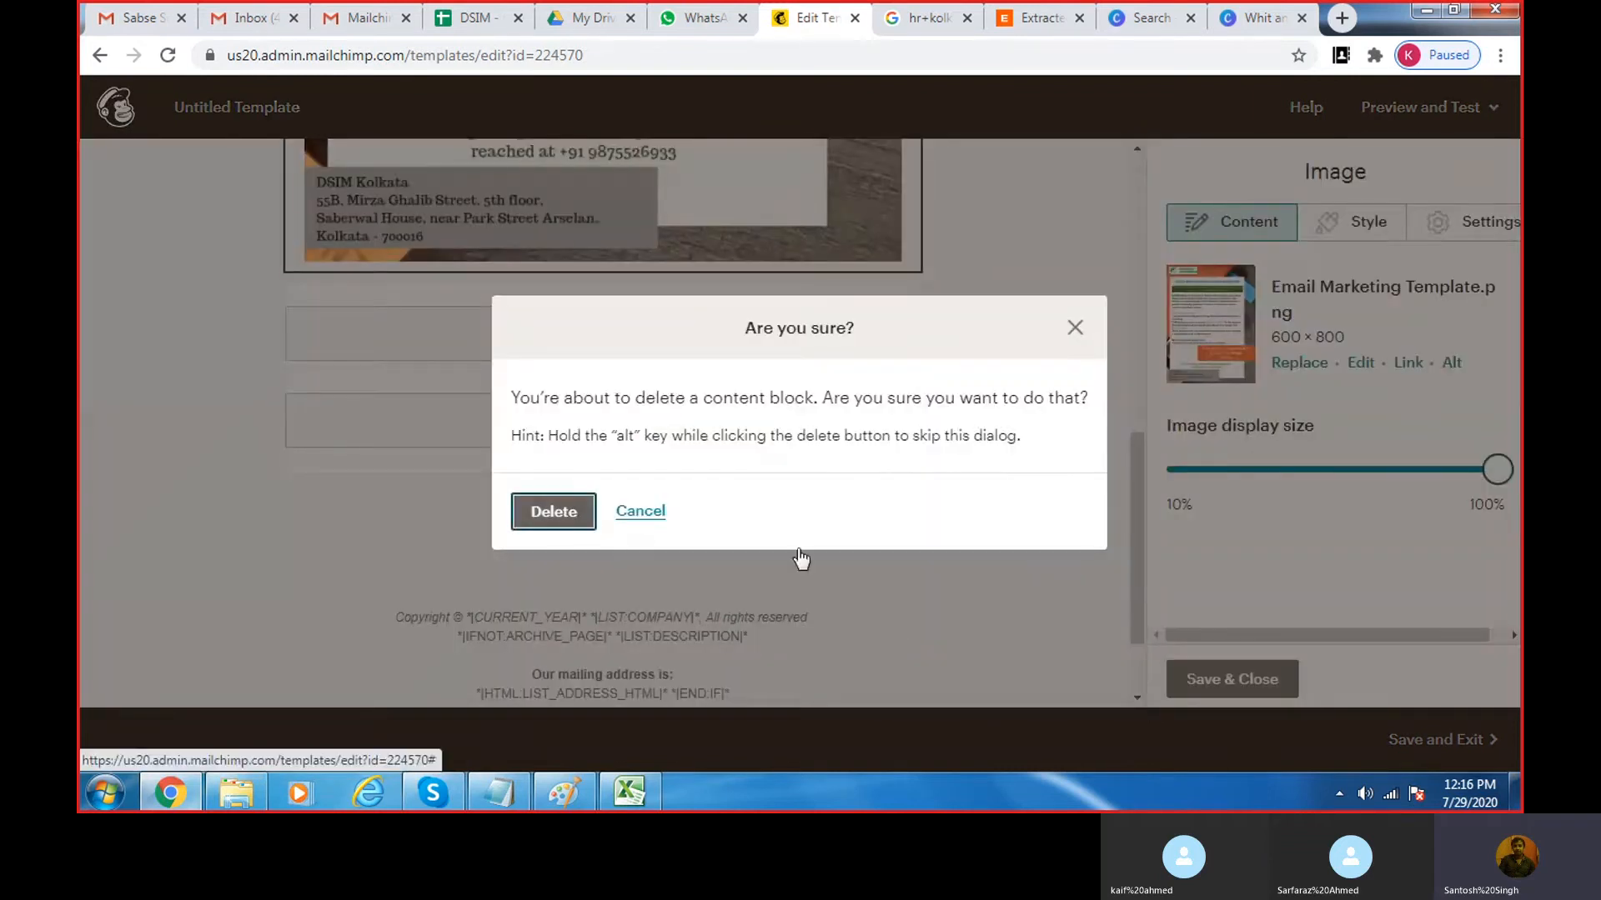
Link the workshop flyer image to the web address dsim.in, then save and close the image block
{"action": "scroll", "coordinate": [772, 380], "scroll_direction": "up", "scroll_amount": 10}
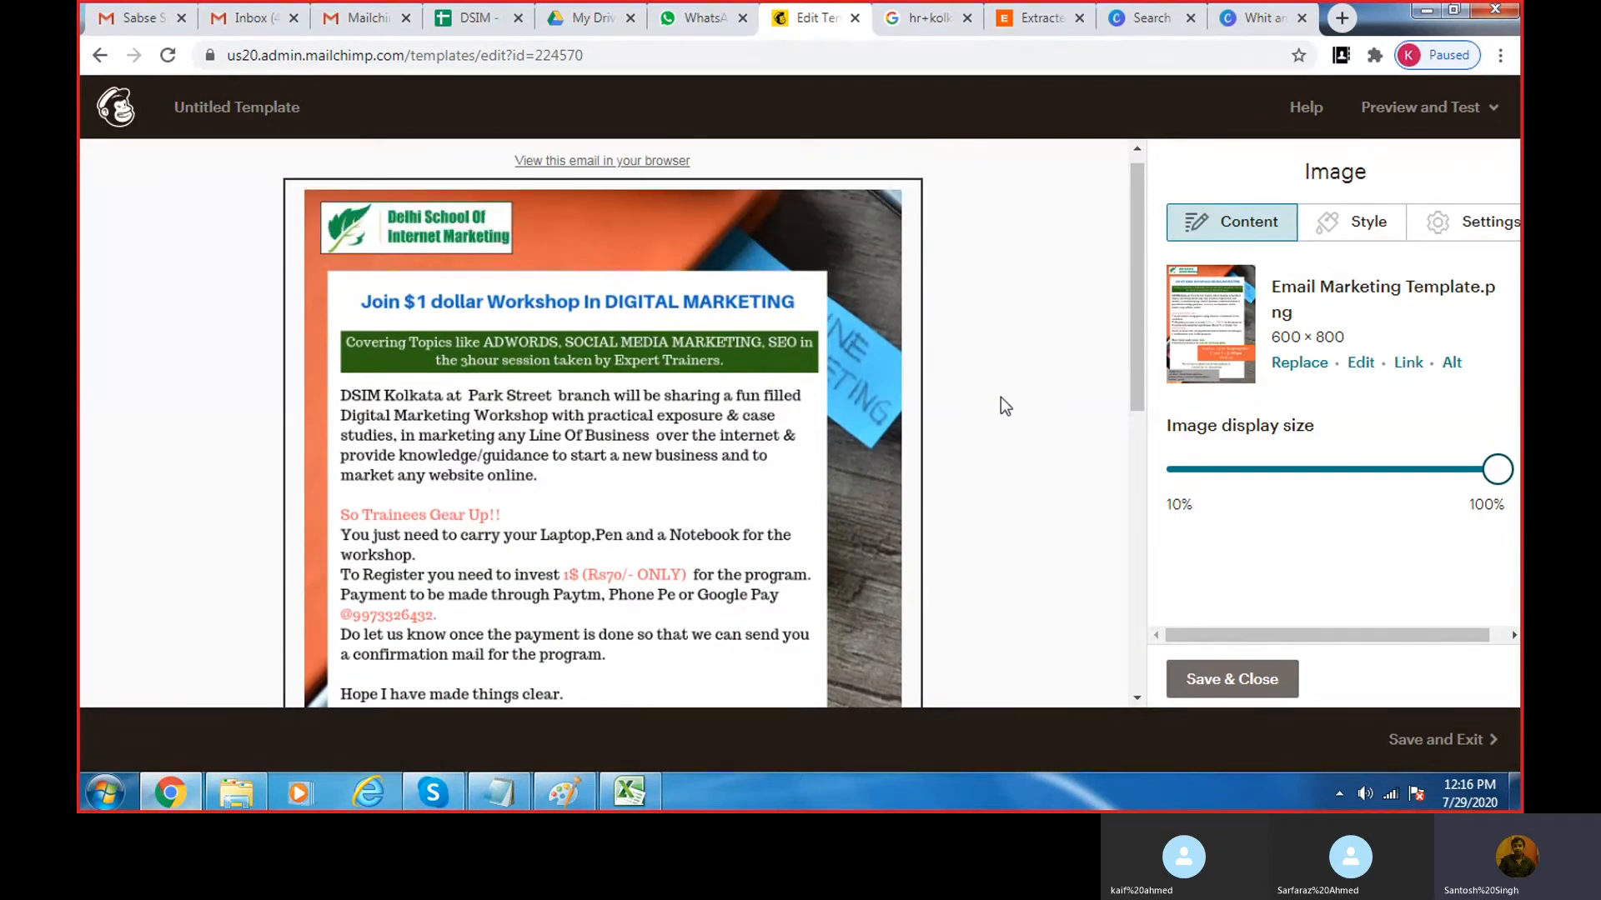
{"action": "left_click", "coordinate": [1408, 364]}
{"action": "left_click", "coordinate": [752, 463]}
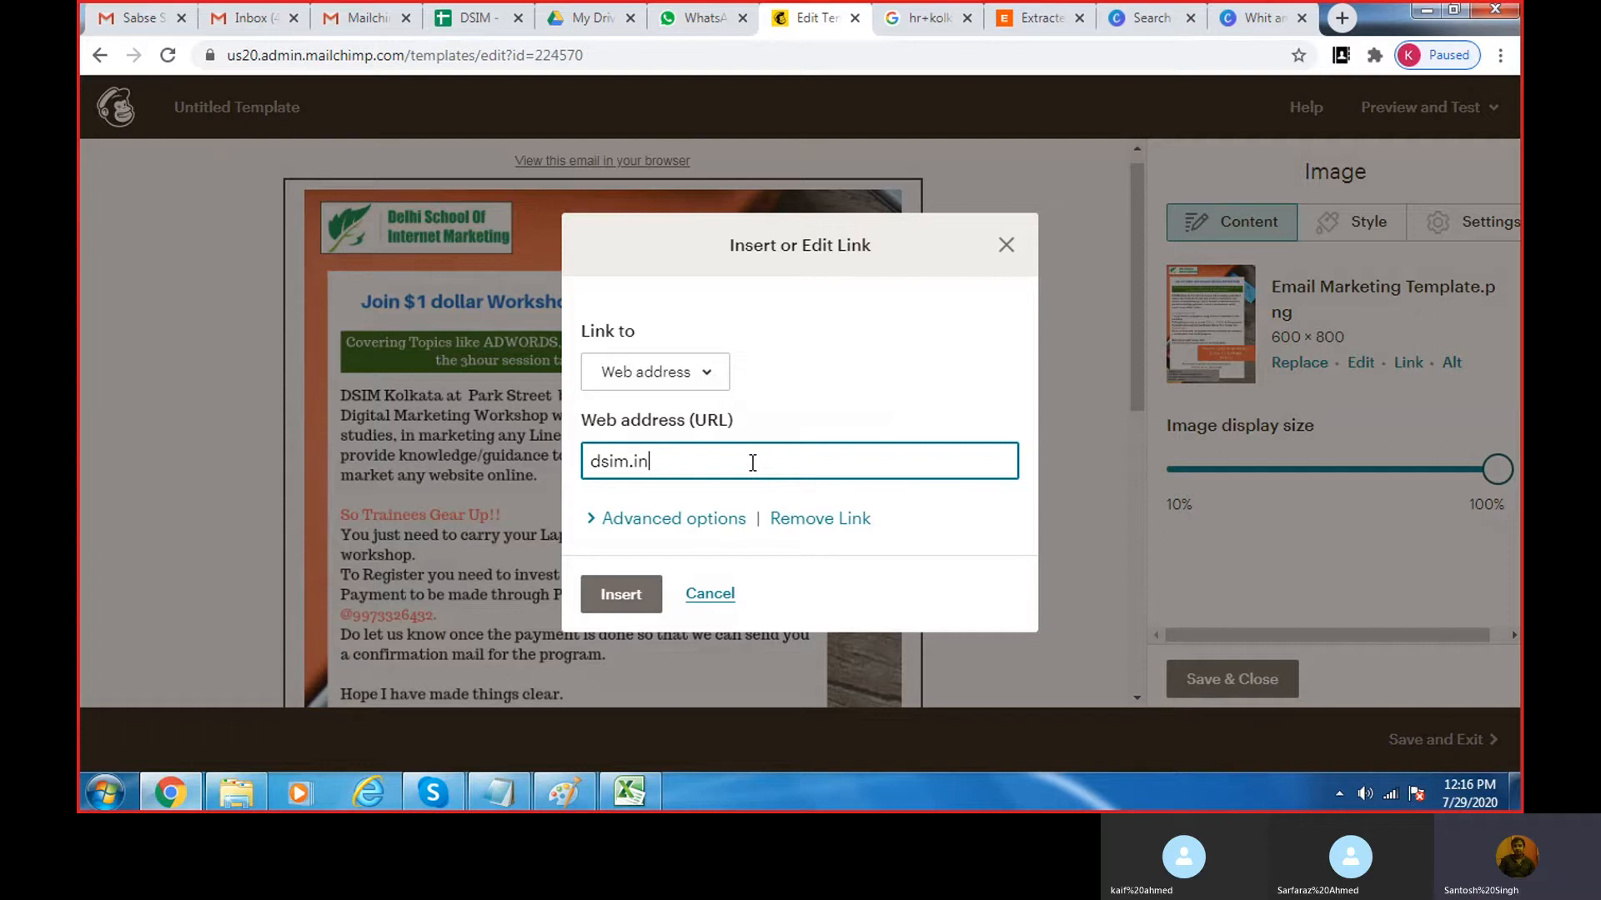
{"action": "left_click", "coordinate": [613, 605]}
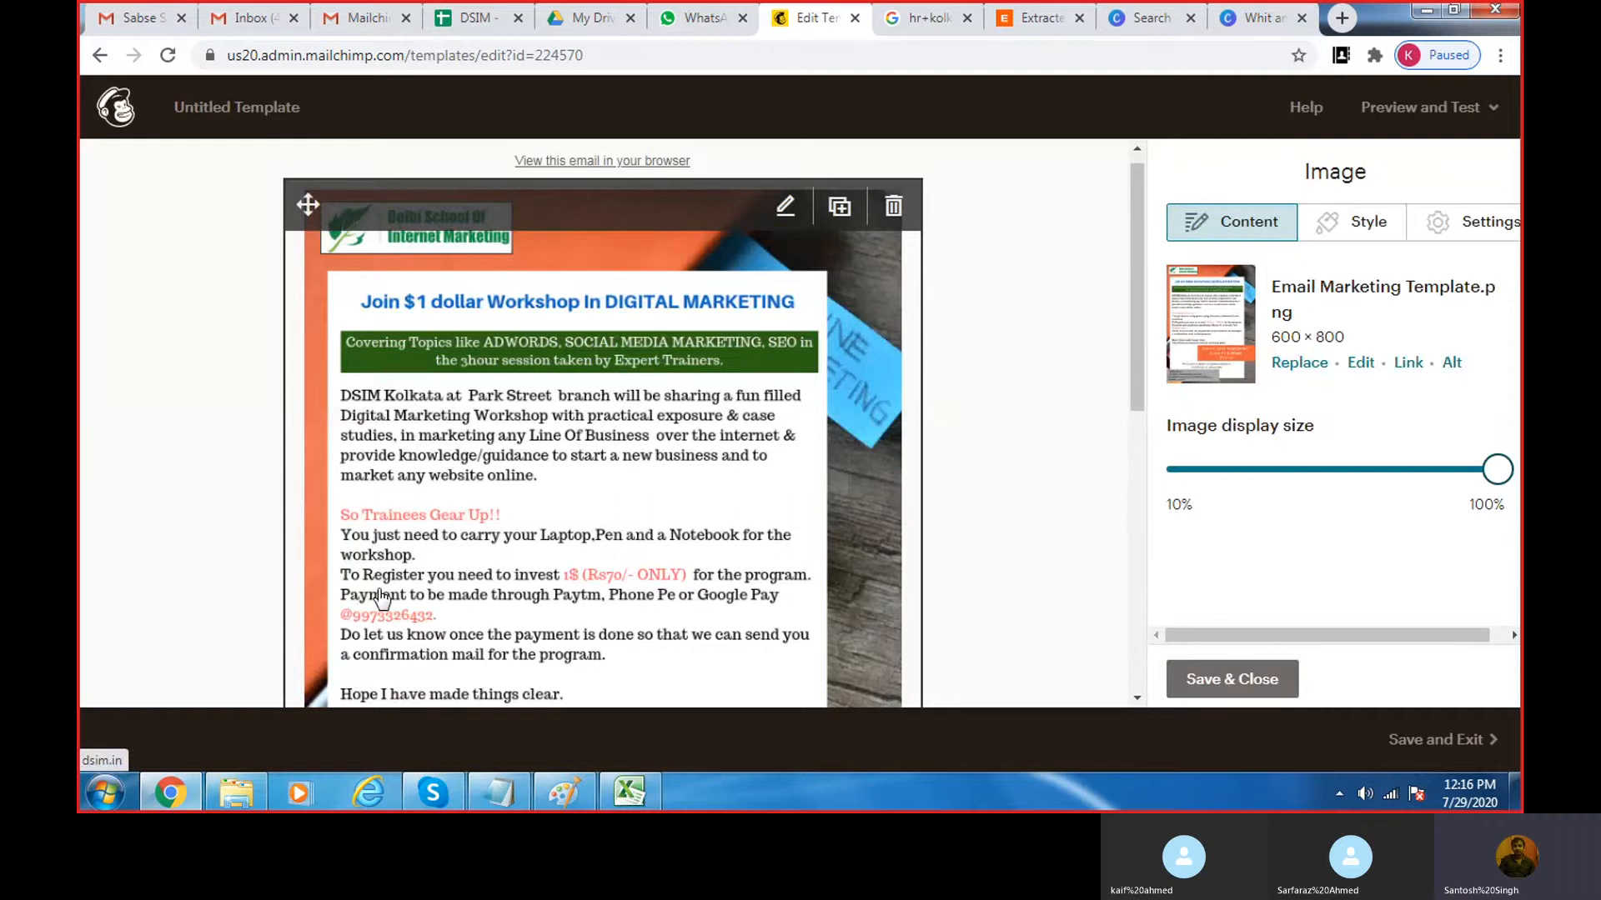
{"action": "scroll", "coordinate": [381, 597], "scroll_direction": "down", "scroll_amount": 3}
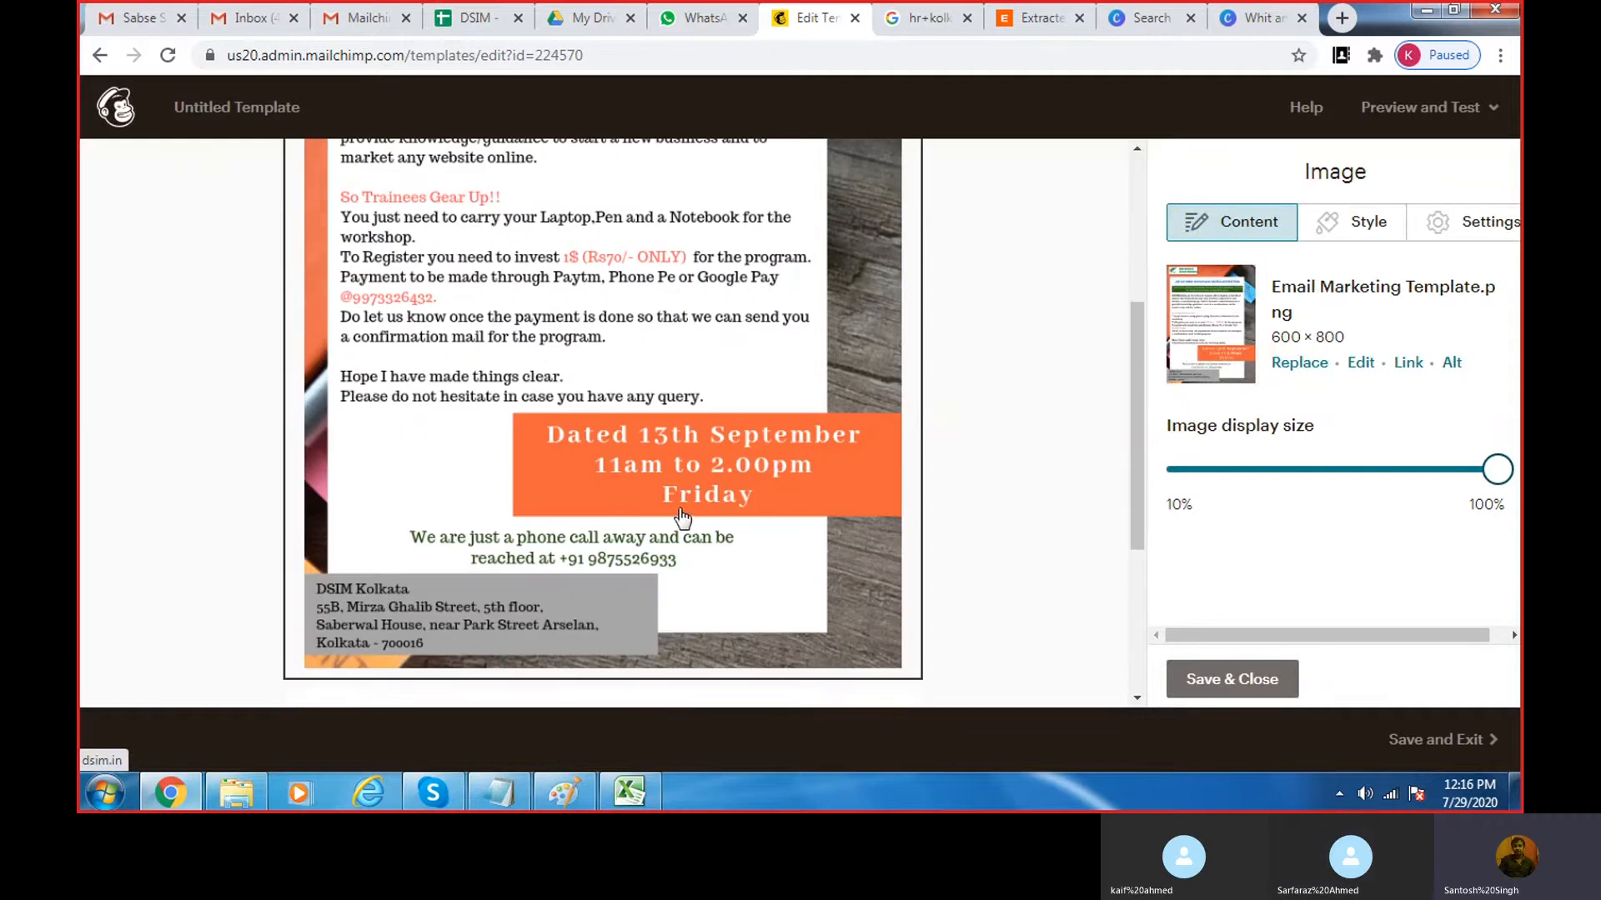
{"action": "scroll", "coordinate": [686, 516], "scroll_direction": "up", "scroll_amount": 3}
{"action": "left_click", "coordinate": [1254, 682]}
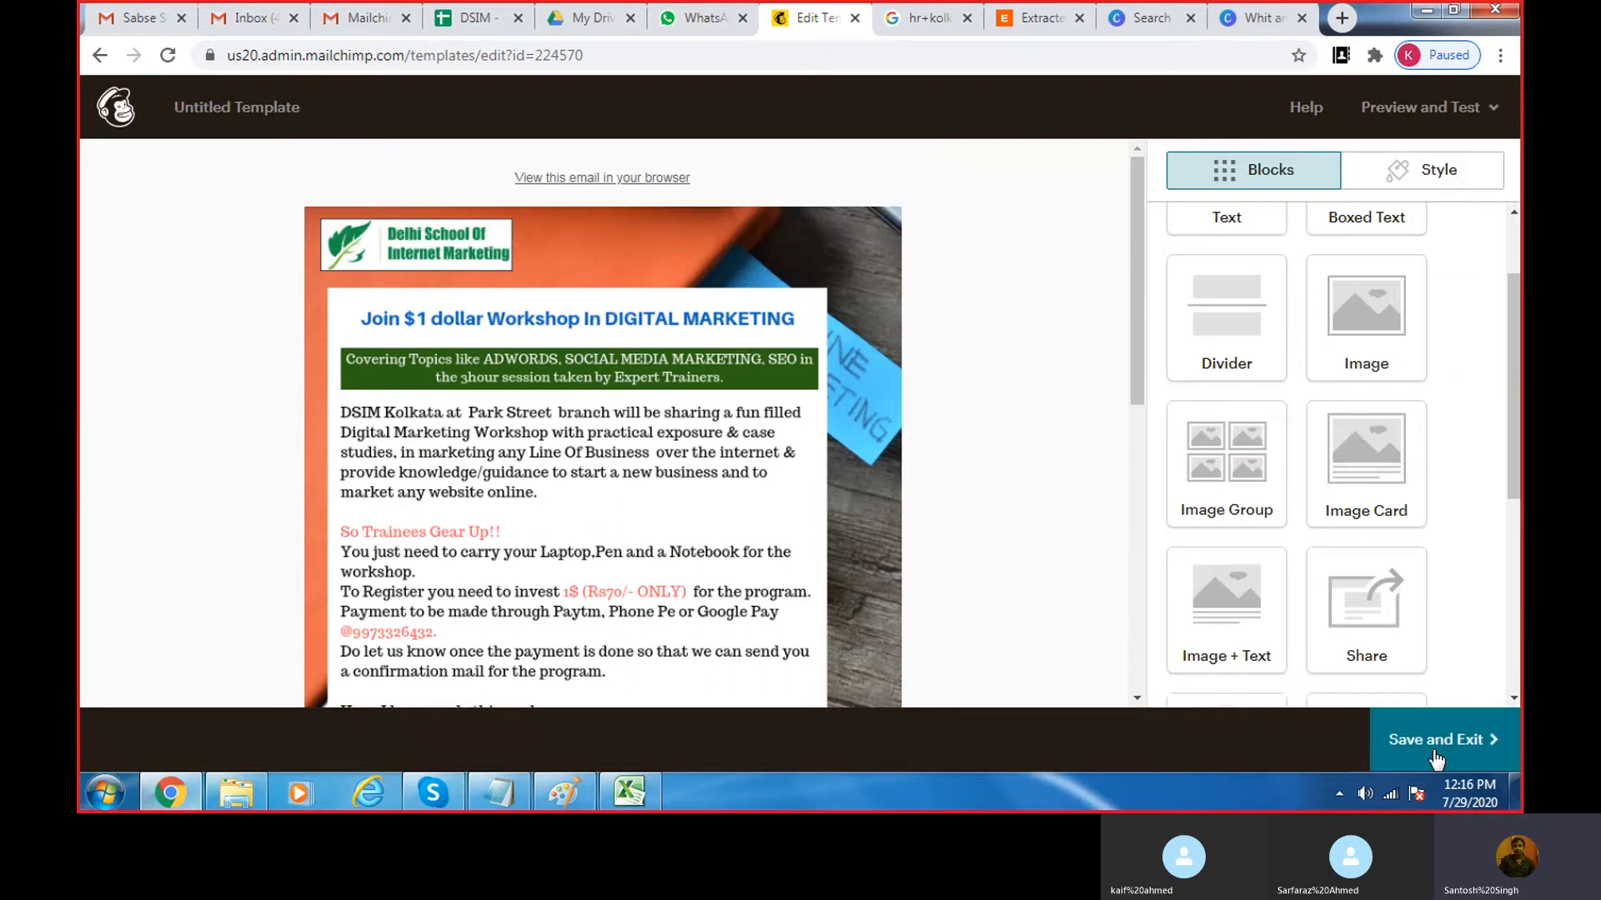
Save and exit the template under the name 29.07.20
{"action": "left_click", "coordinate": [1435, 740]}
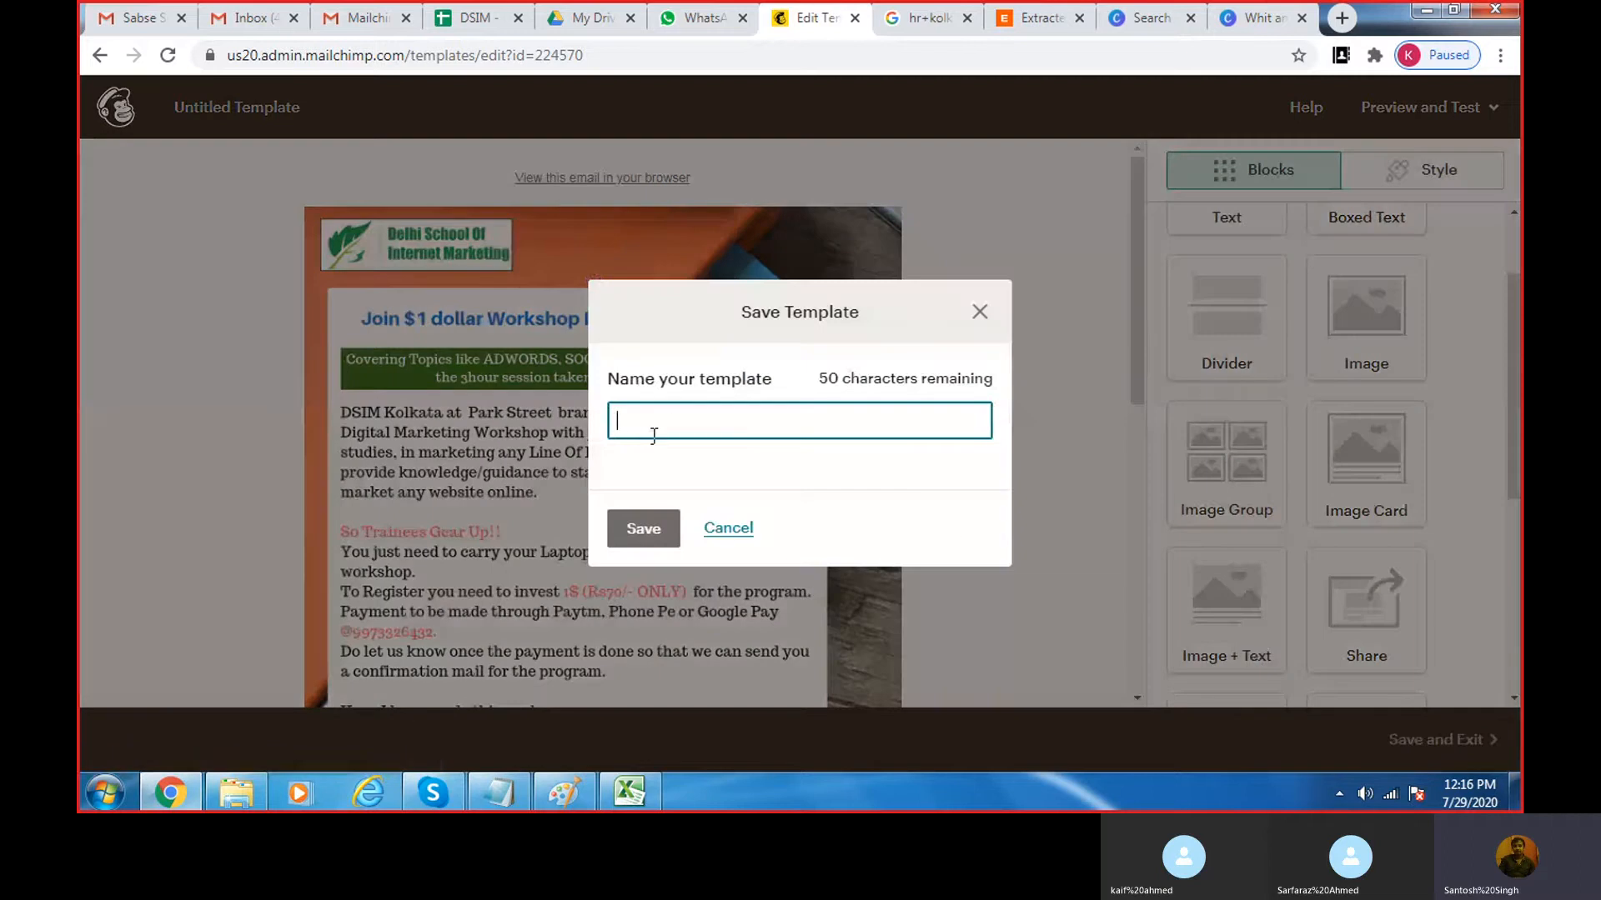
{"action": "type", "text": "29607.20"}
{"action": "left_click", "coordinate": [648, 533]}
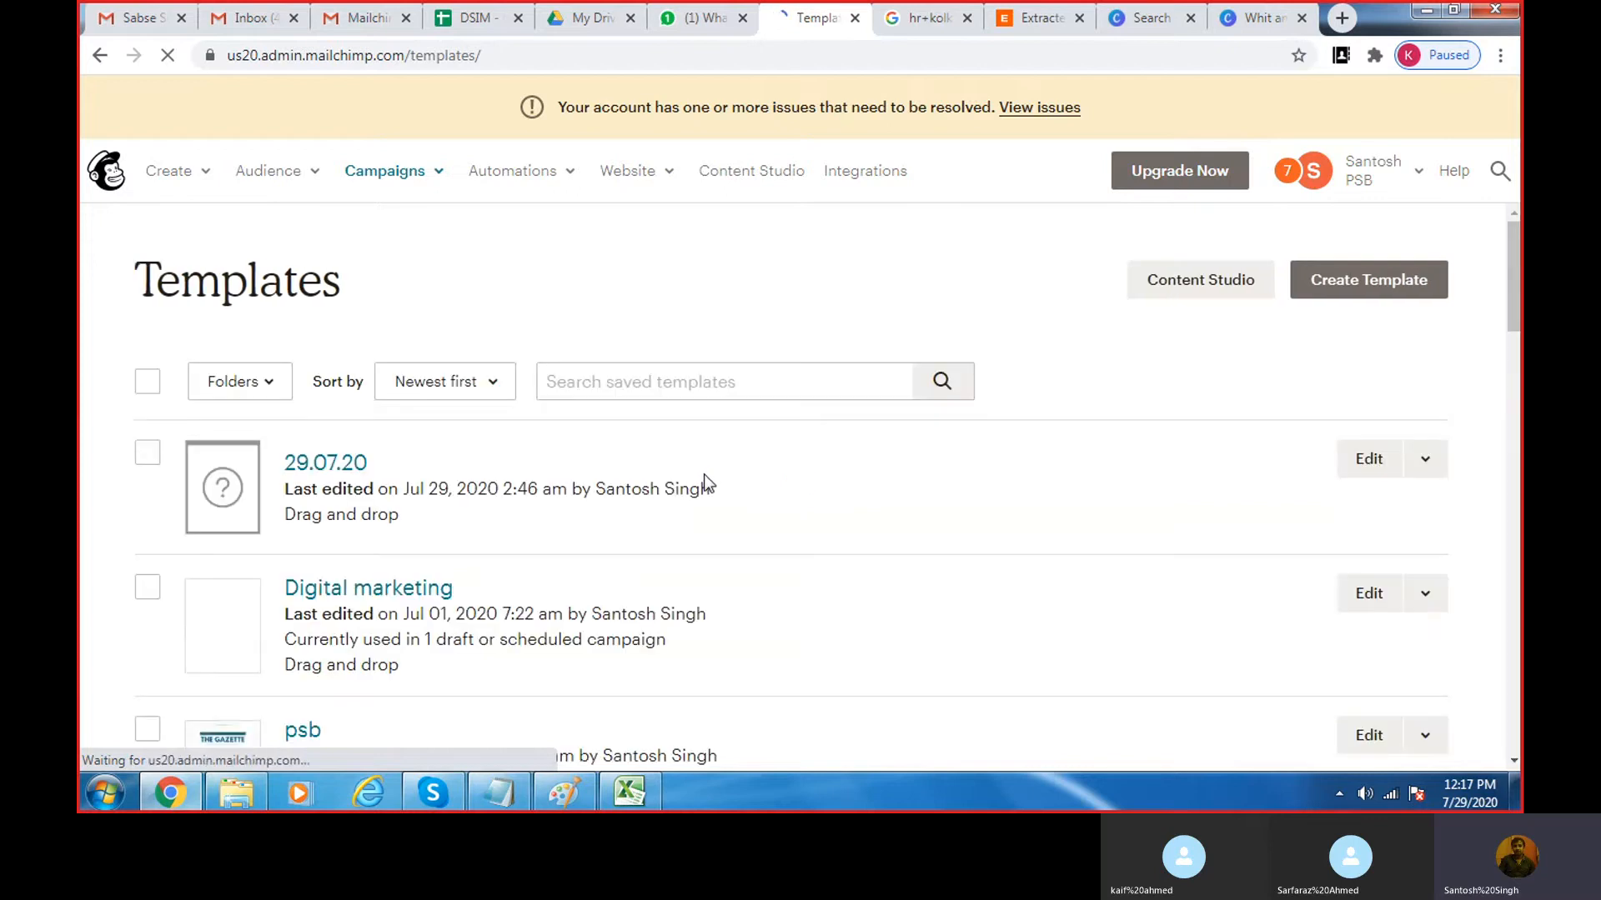
Look over the saved templates and open the list of all campaigns
{"action": "scroll", "coordinate": [707, 470], "scroll_direction": "down", "scroll_amount": 2}
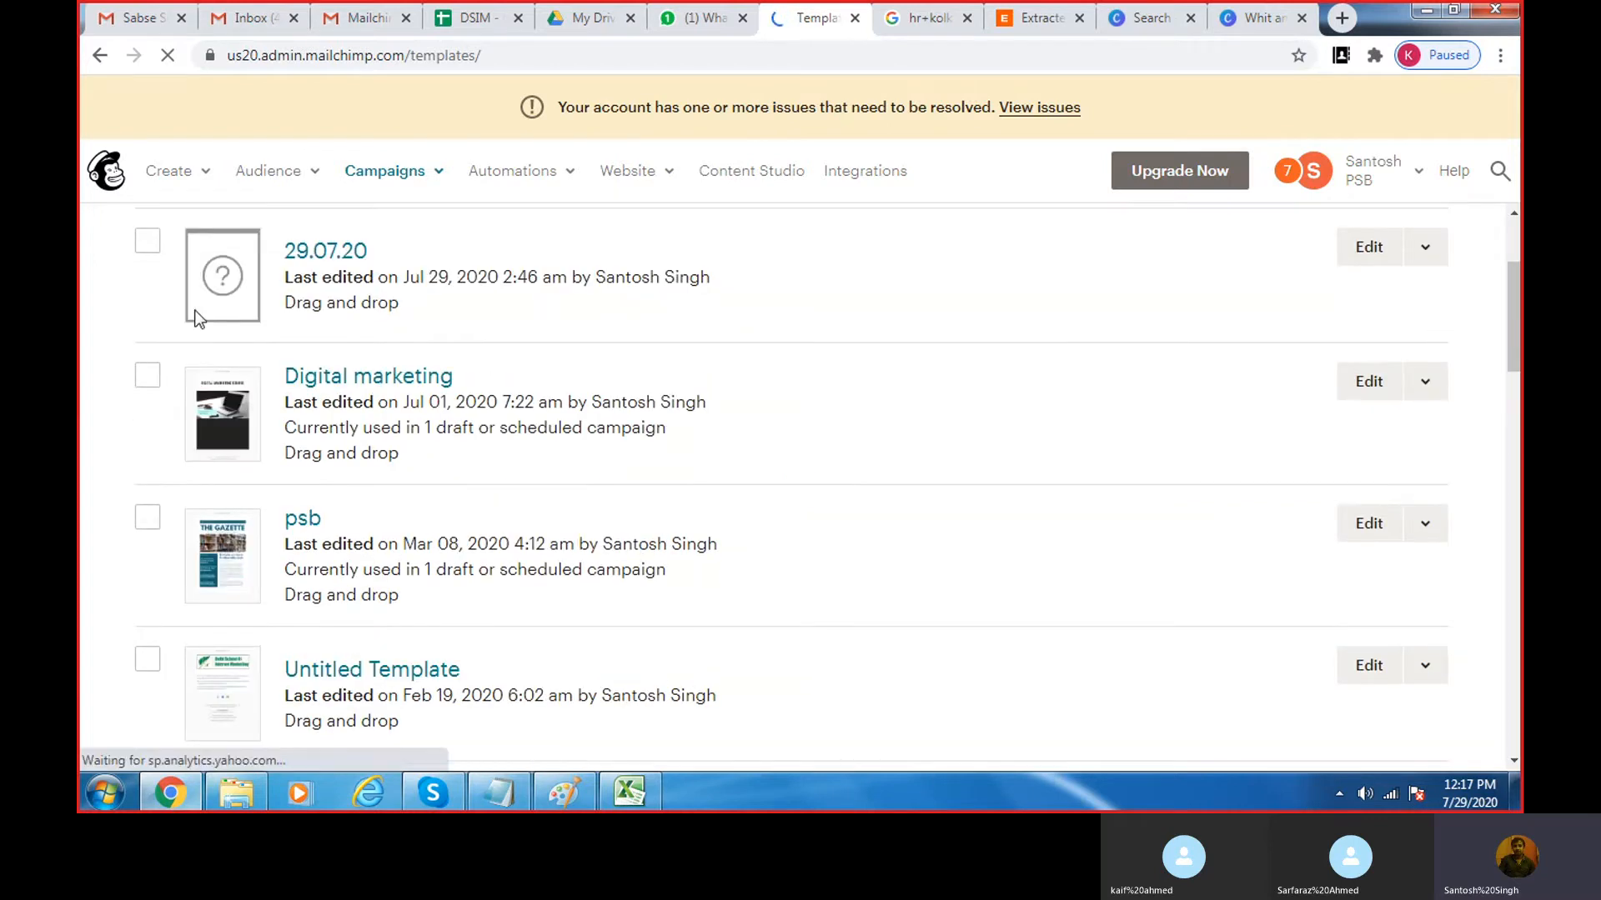
{"action": "scroll", "coordinate": [644, 403], "scroll_direction": "up", "scroll_amount": 2}
{"action": "scroll", "coordinate": [645, 404], "scroll_direction": "up", "scroll_amount": 1}
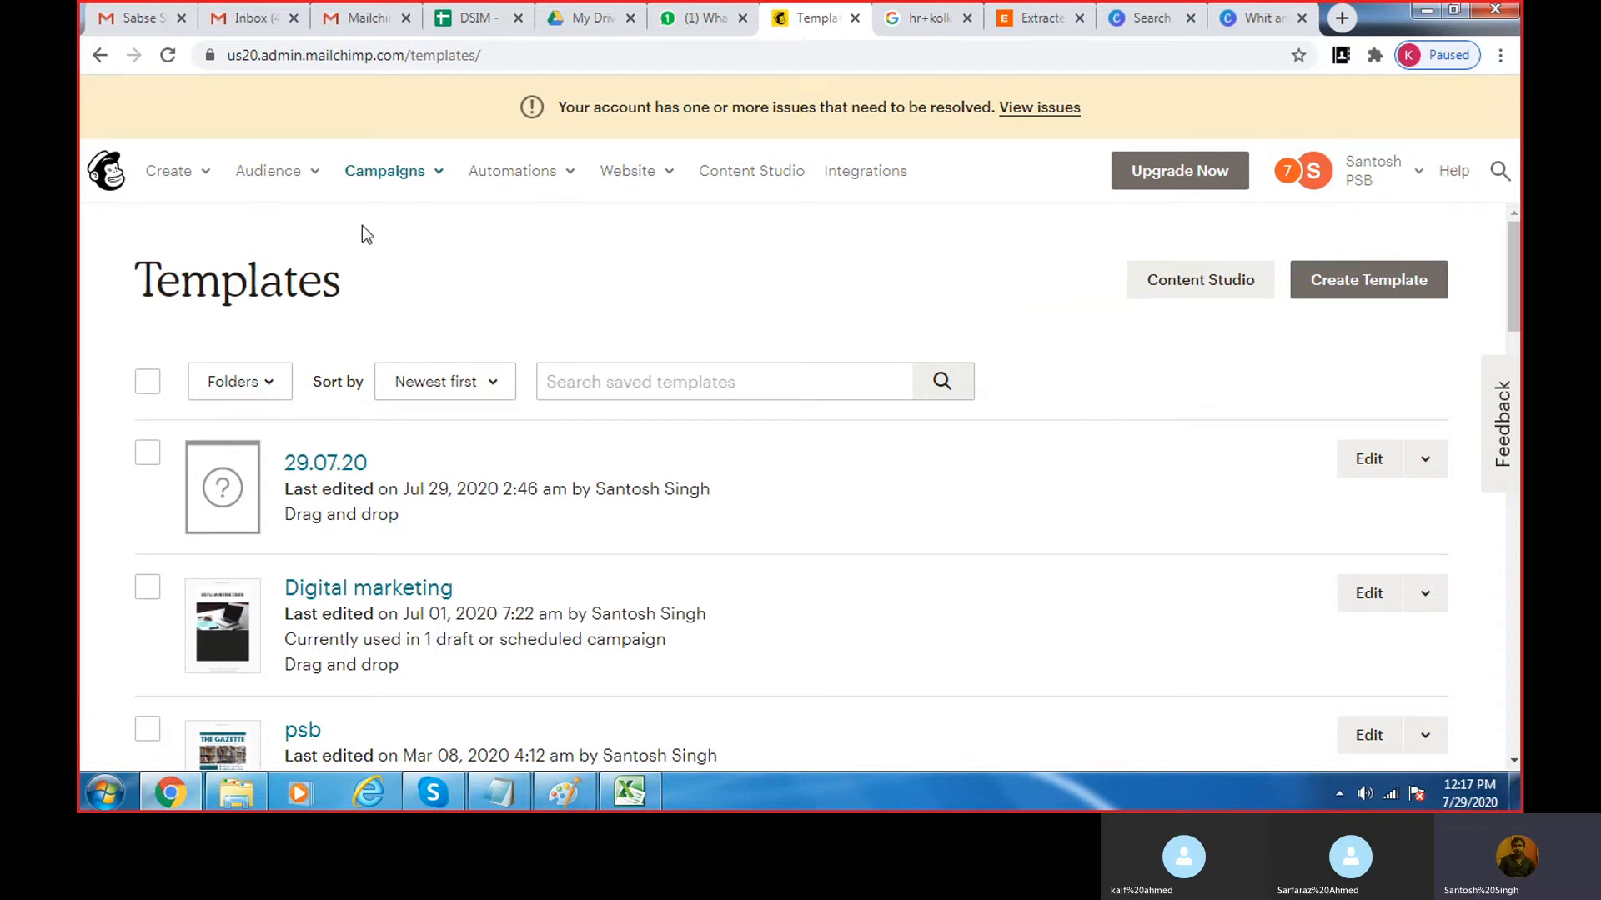
{"action": "left_click", "coordinate": [435, 178]}
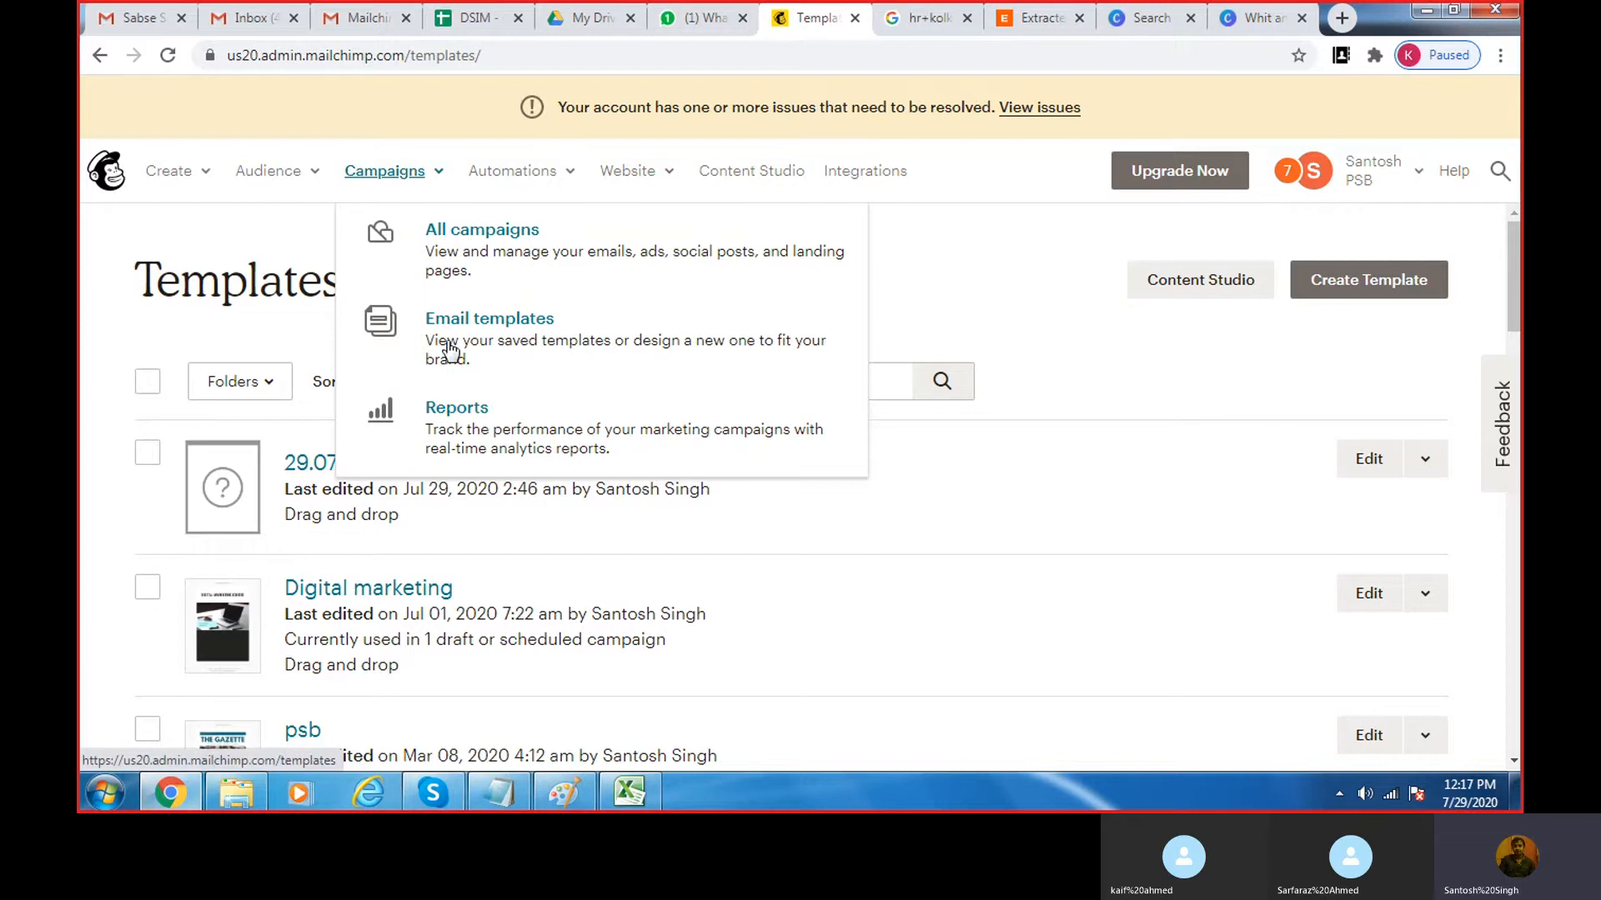
{"action": "left_click", "coordinate": [480, 230]}
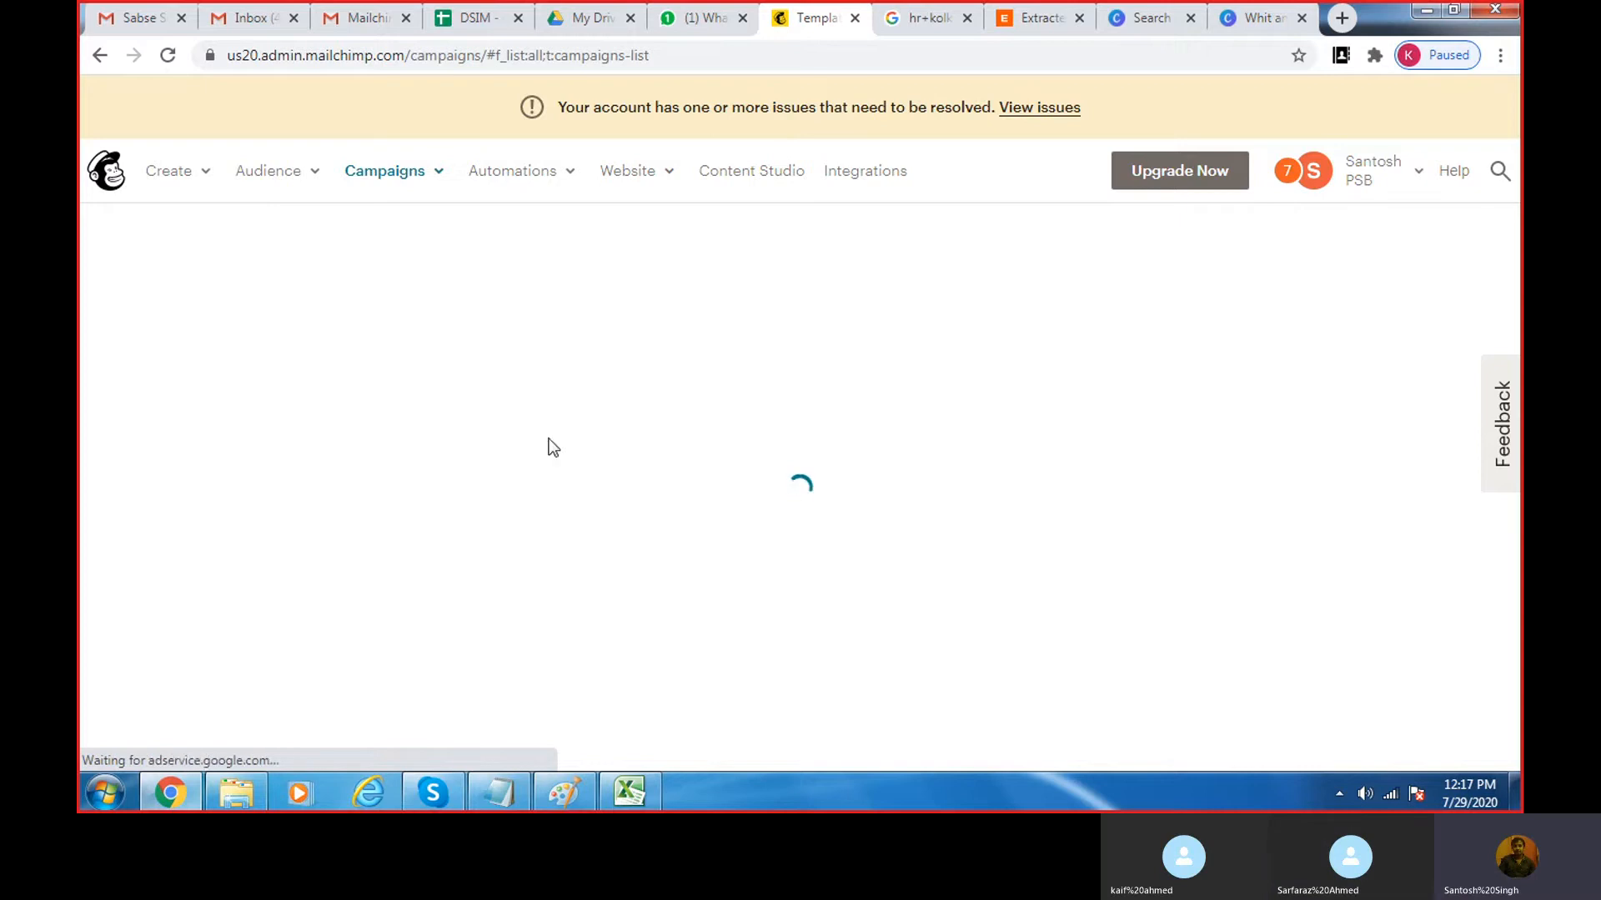
{"action": "left_click", "coordinate": [433, 792]}
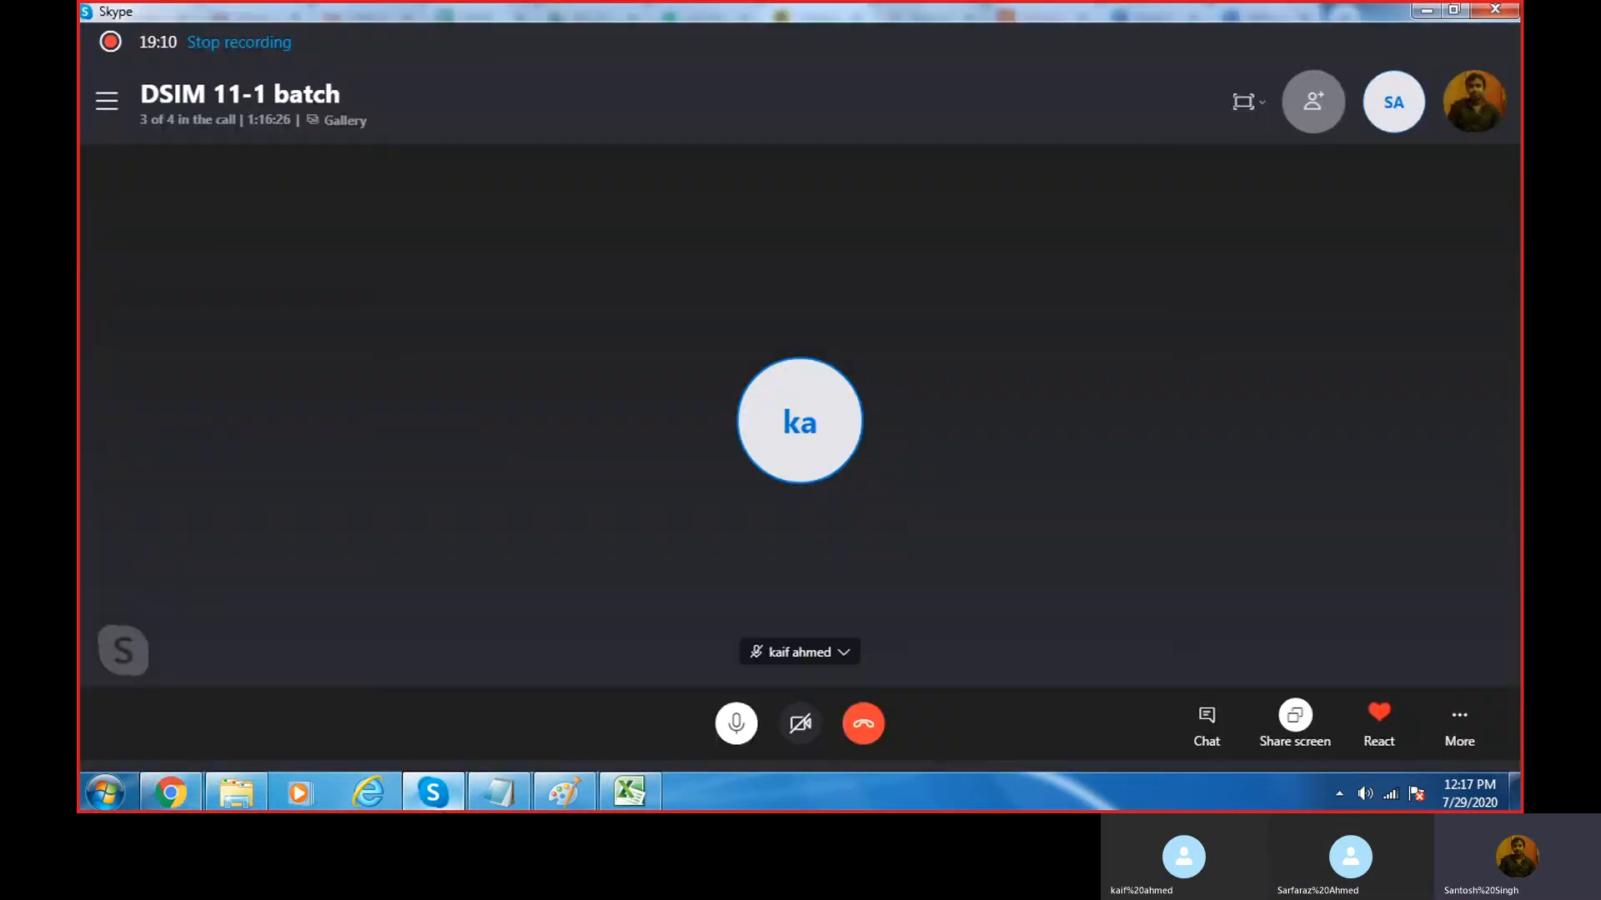
{"action": "left_click", "coordinate": [433, 792]}
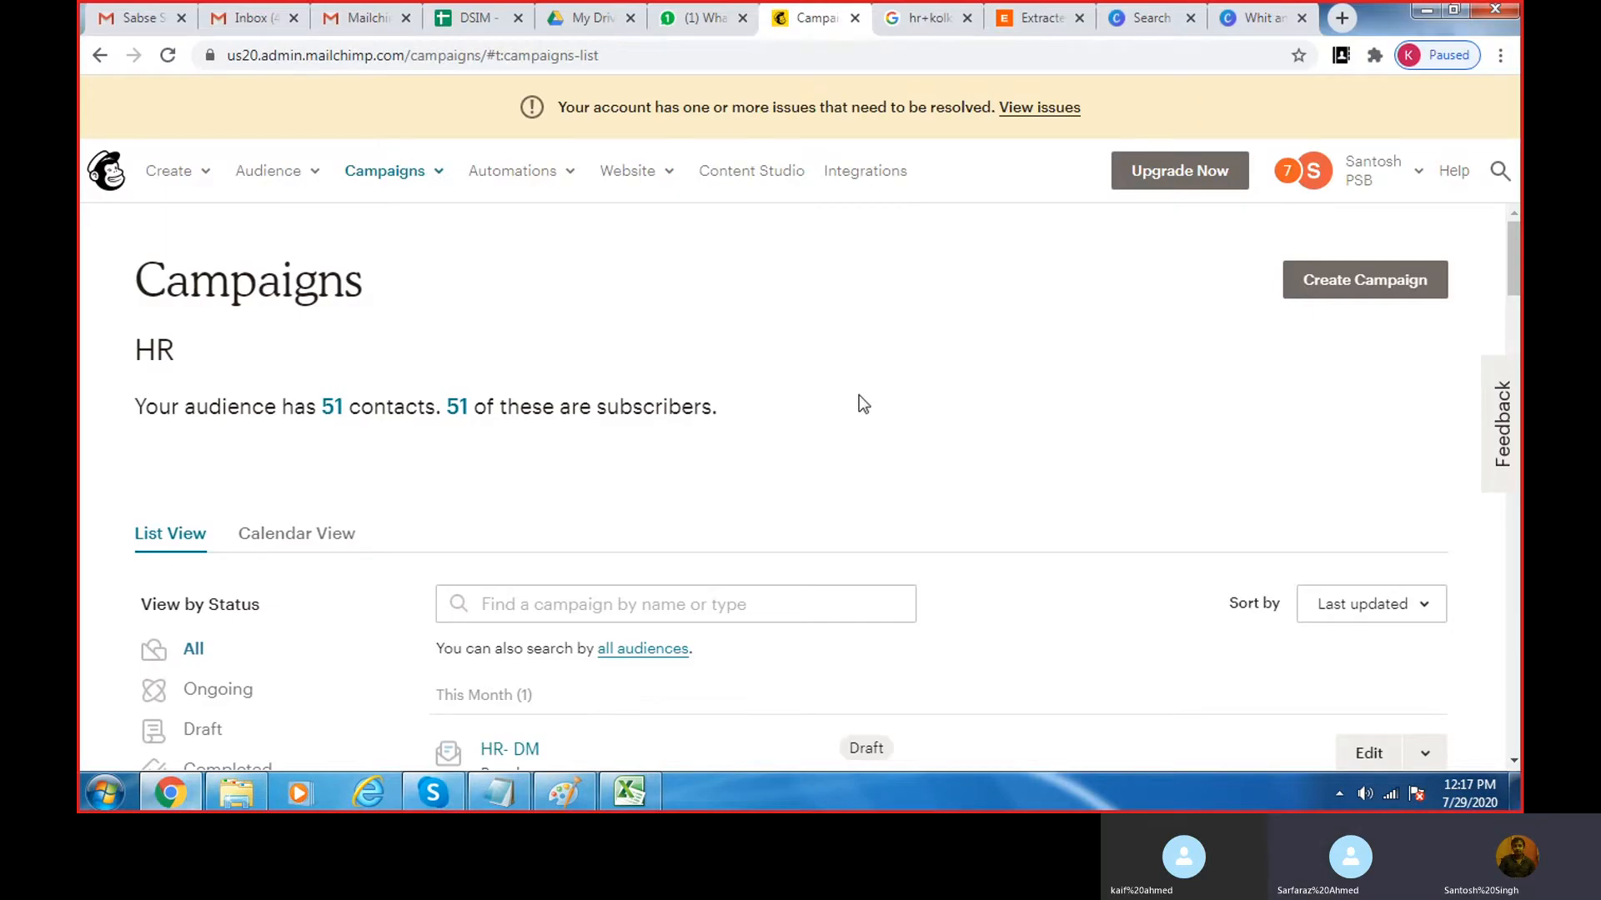
{"action": "scroll", "coordinate": [886, 411], "scroll_direction": "down", "scroll_amount": 1}
{"action": "scroll", "coordinate": [880, 411], "scroll_direction": "up", "scroll_amount": 1}
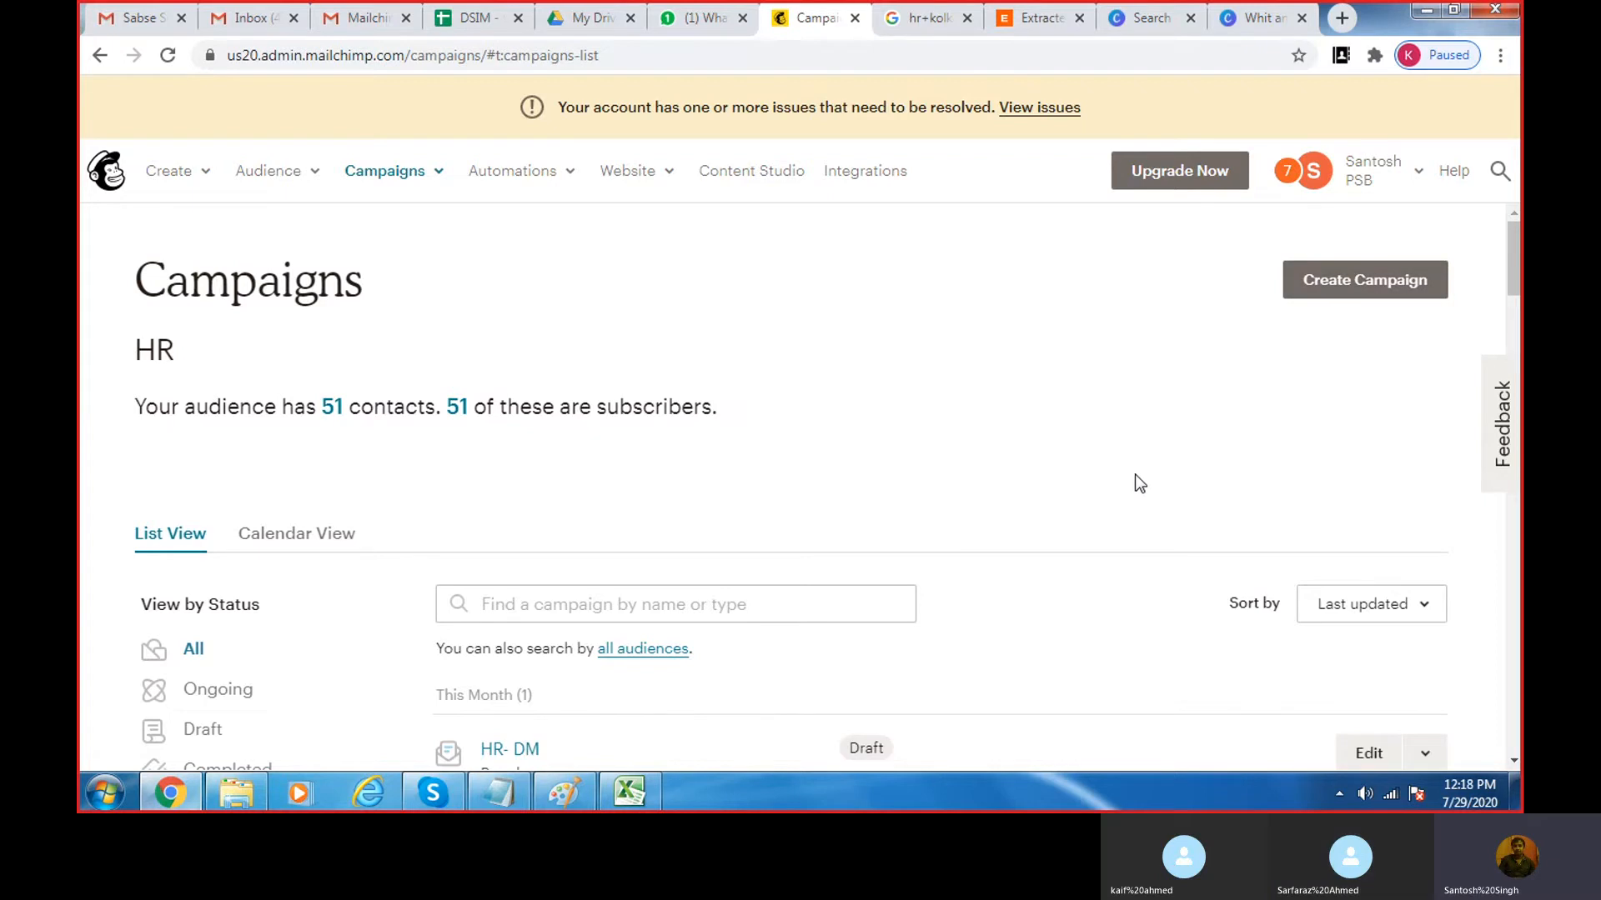
{"action": "scroll", "coordinate": [1136, 476], "scroll_direction": "down", "scroll_amount": 1}
{"action": "scroll", "coordinate": [1134, 475], "scroll_direction": "up", "scroll_amount": 1}
{"action": "scroll", "coordinate": [1090, 433], "scroll_direction": "down", "scroll_amount": 1}
{"action": "scroll", "coordinate": [1090, 432], "scroll_direction": "up", "scroll_amount": 1}
Create a regular email campaign named 29.07.20
{"action": "left_click", "coordinate": [1323, 298]}
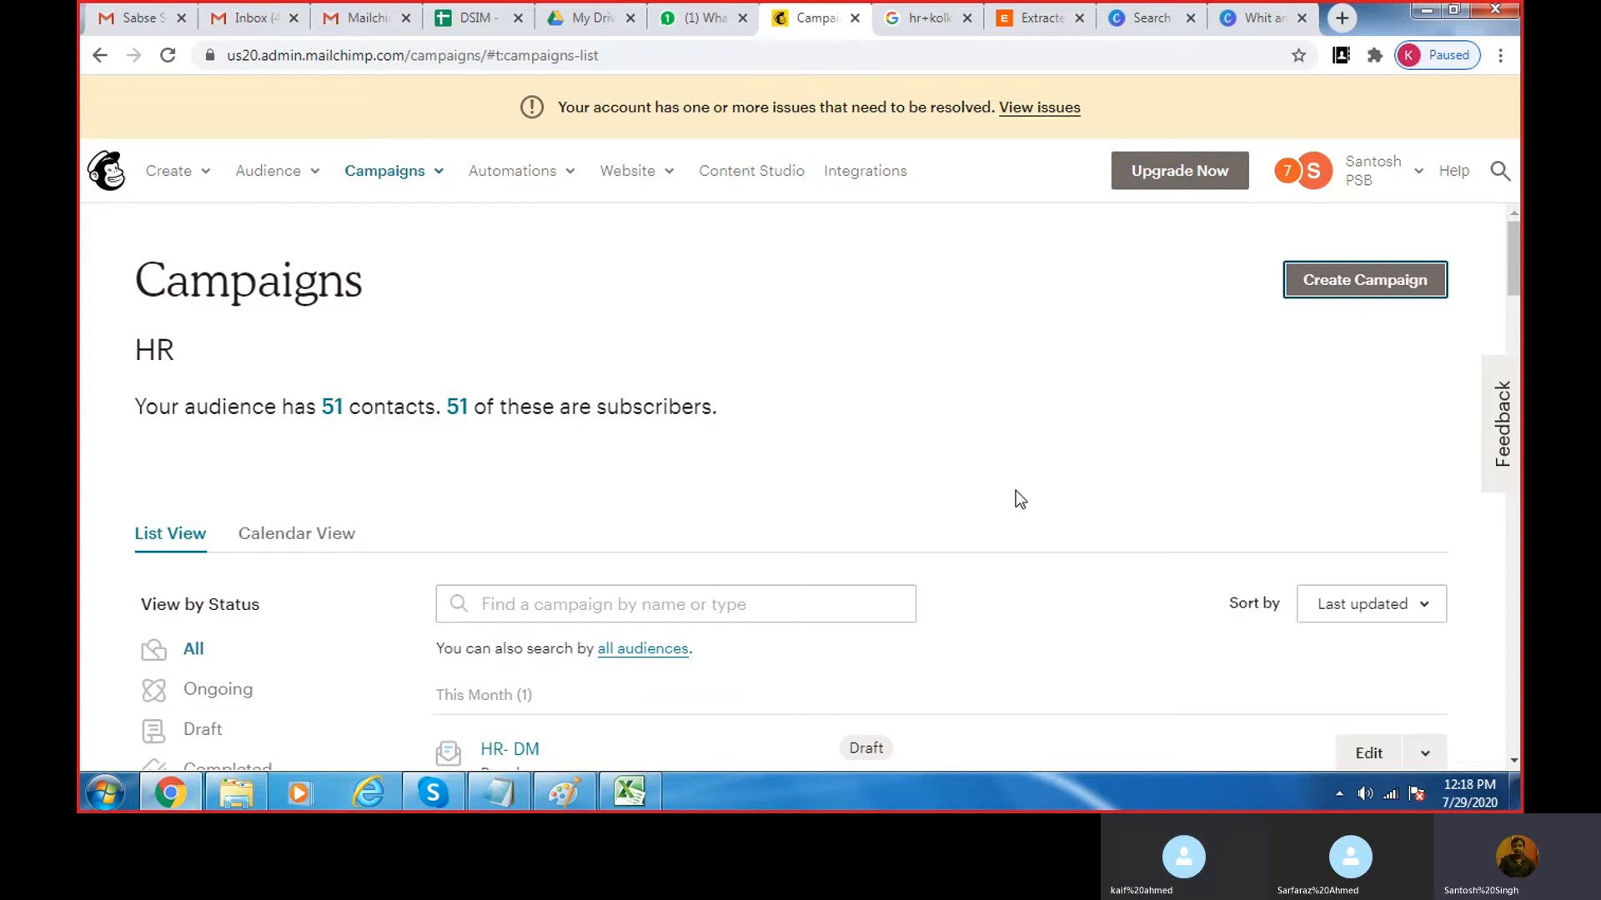
{"action": "left_click", "coordinate": [1339, 288]}
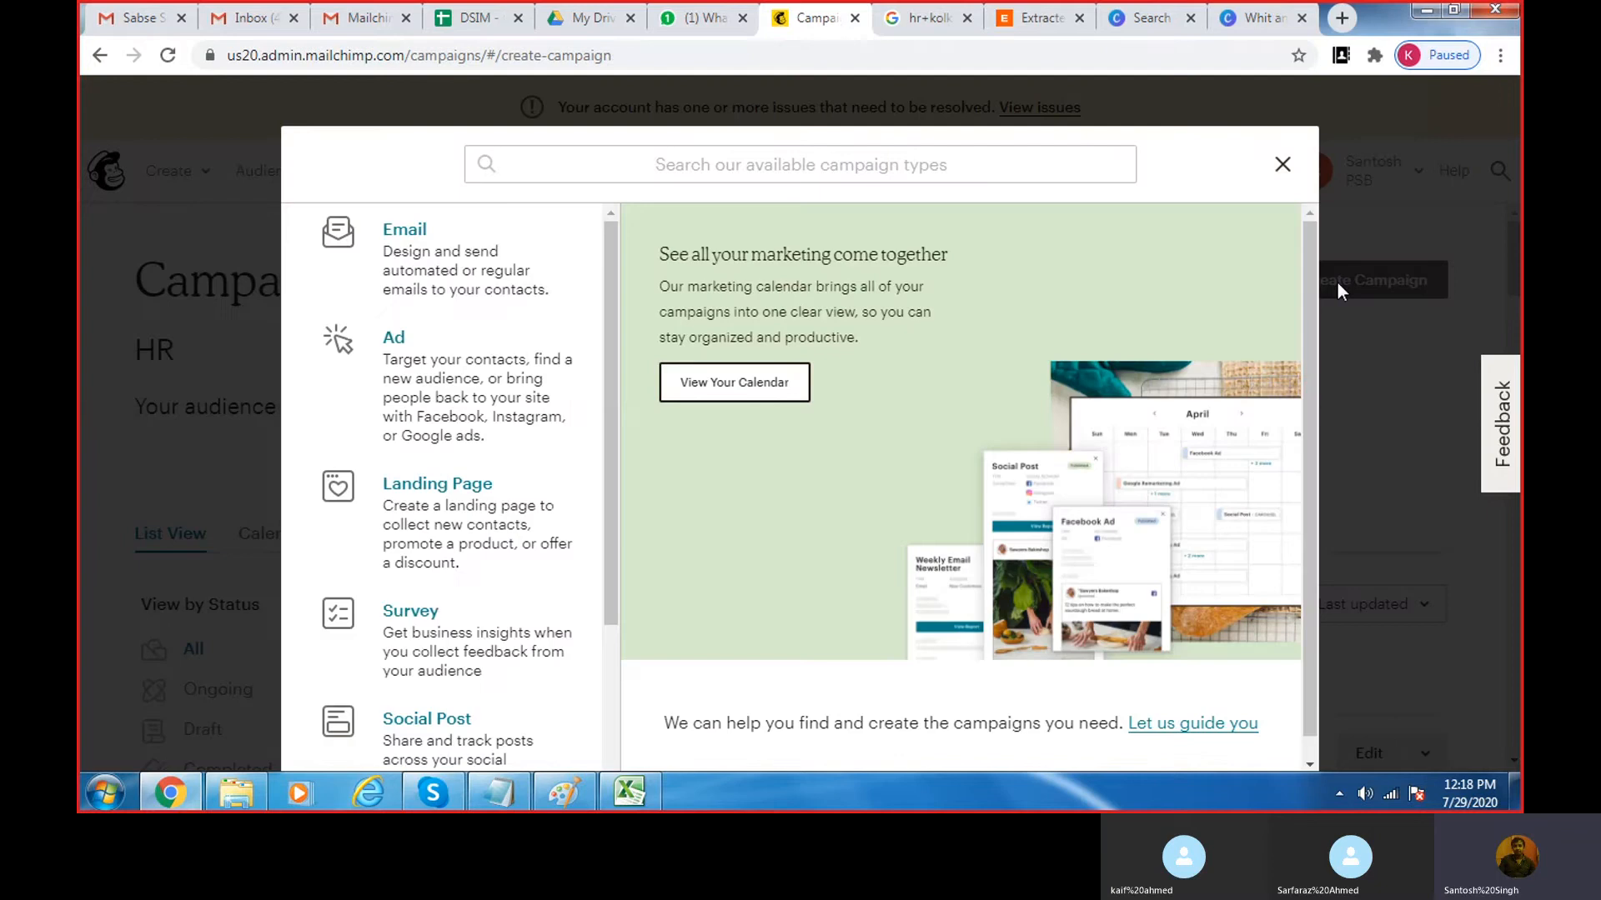
{"action": "left_click", "coordinate": [408, 240]}
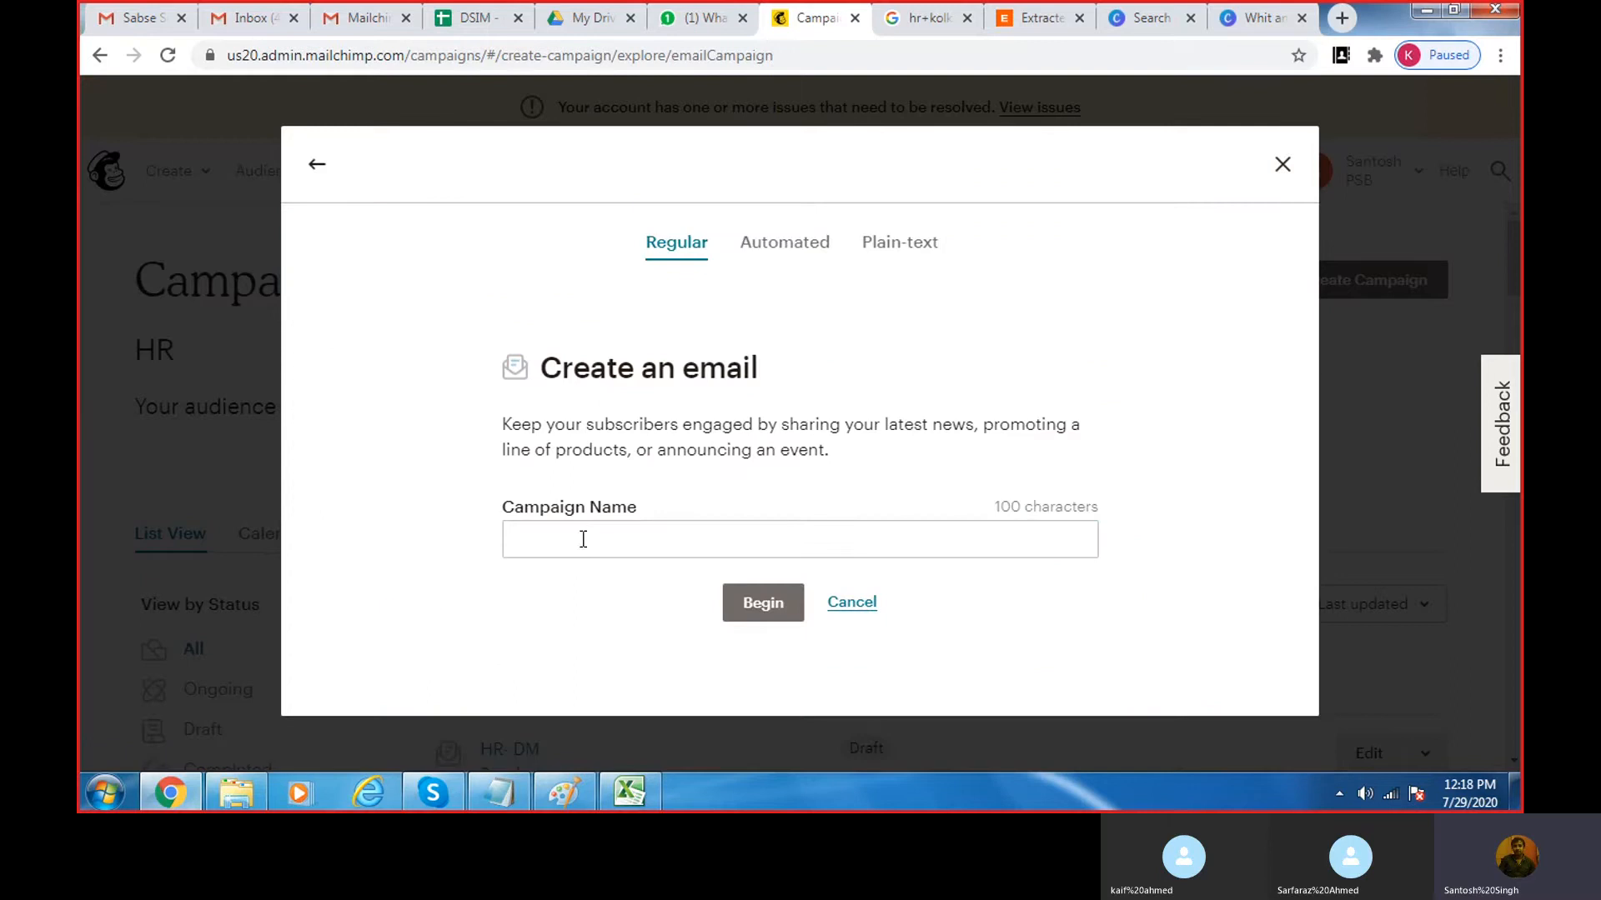
{"action": "left_click", "coordinate": [583, 540]}
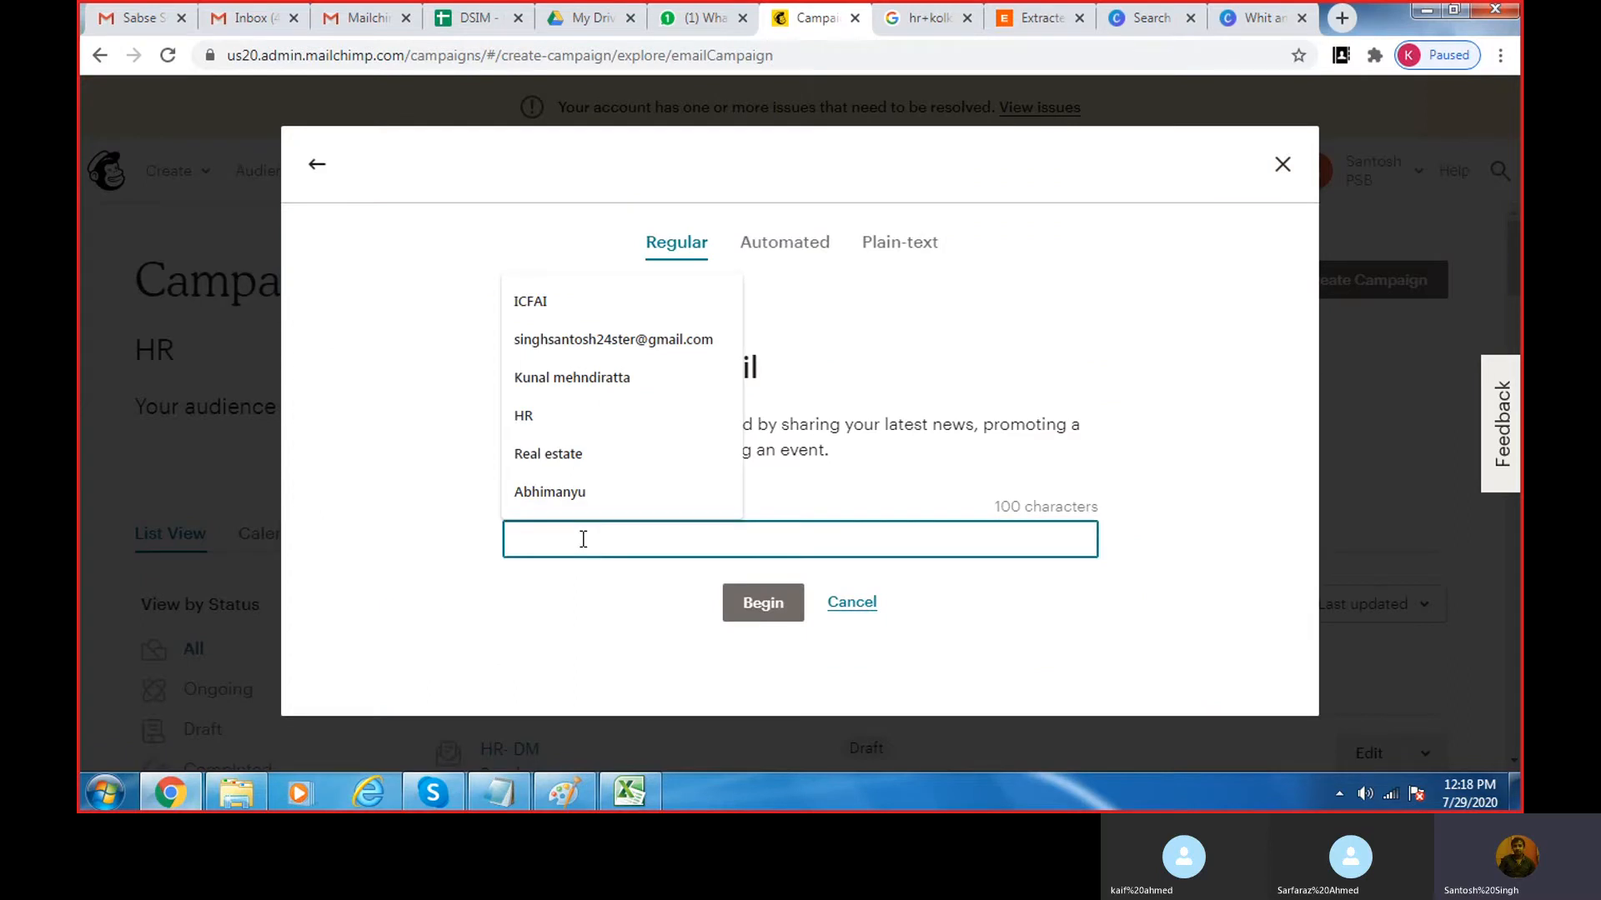
{"action": "type", "text": "20"}
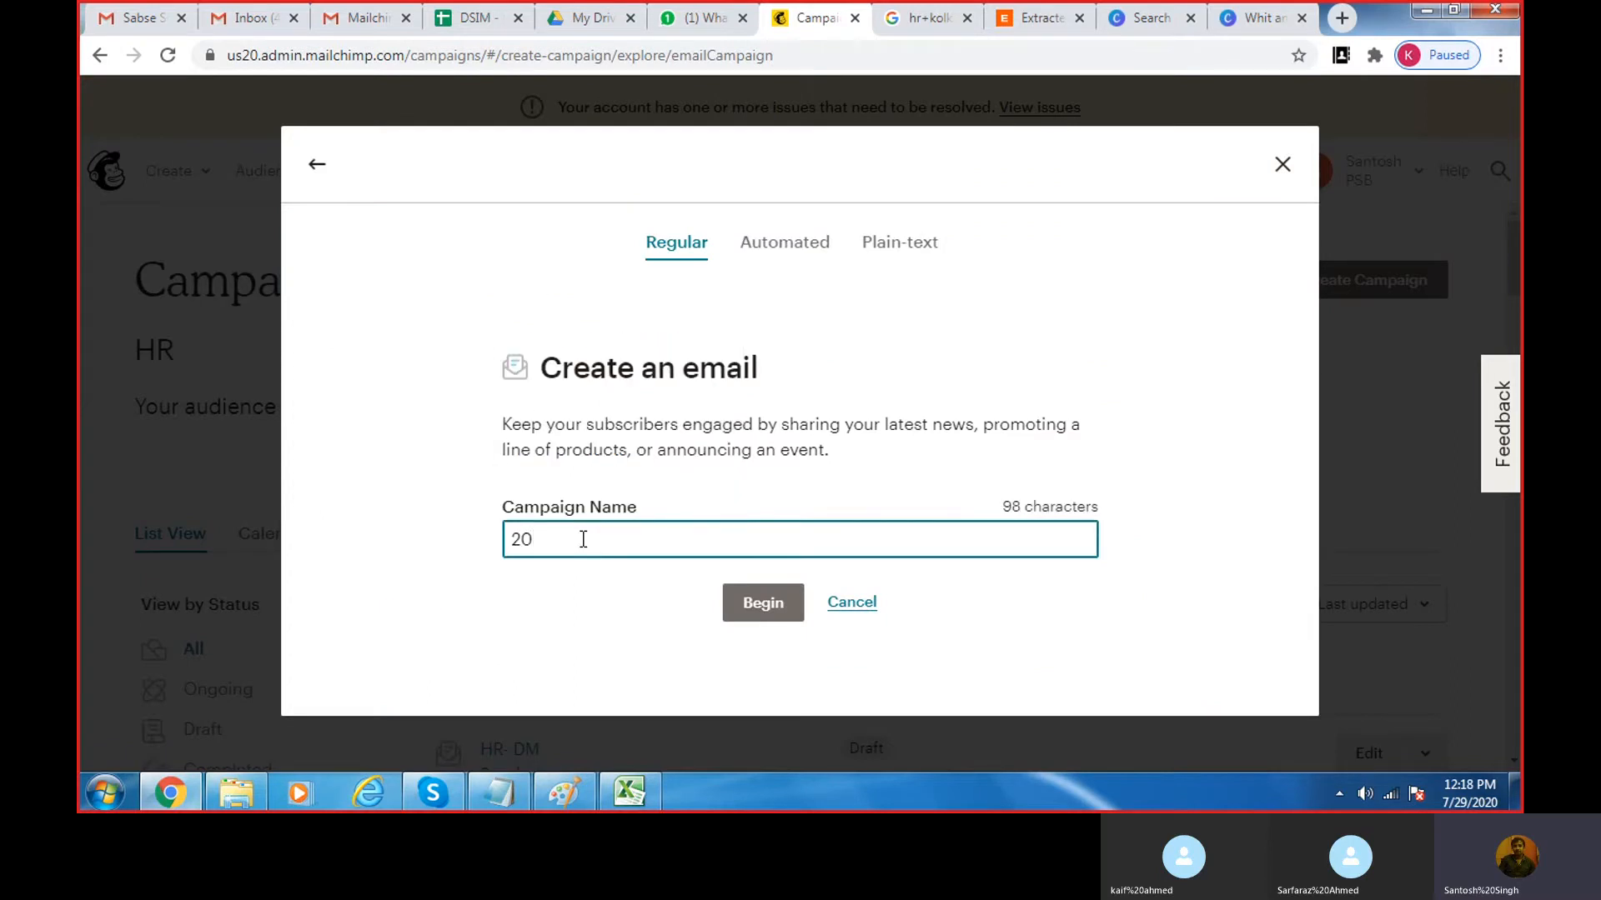
{"action": "type", "text": ".07.20"}
{"action": "left_click", "coordinate": [777, 616]}
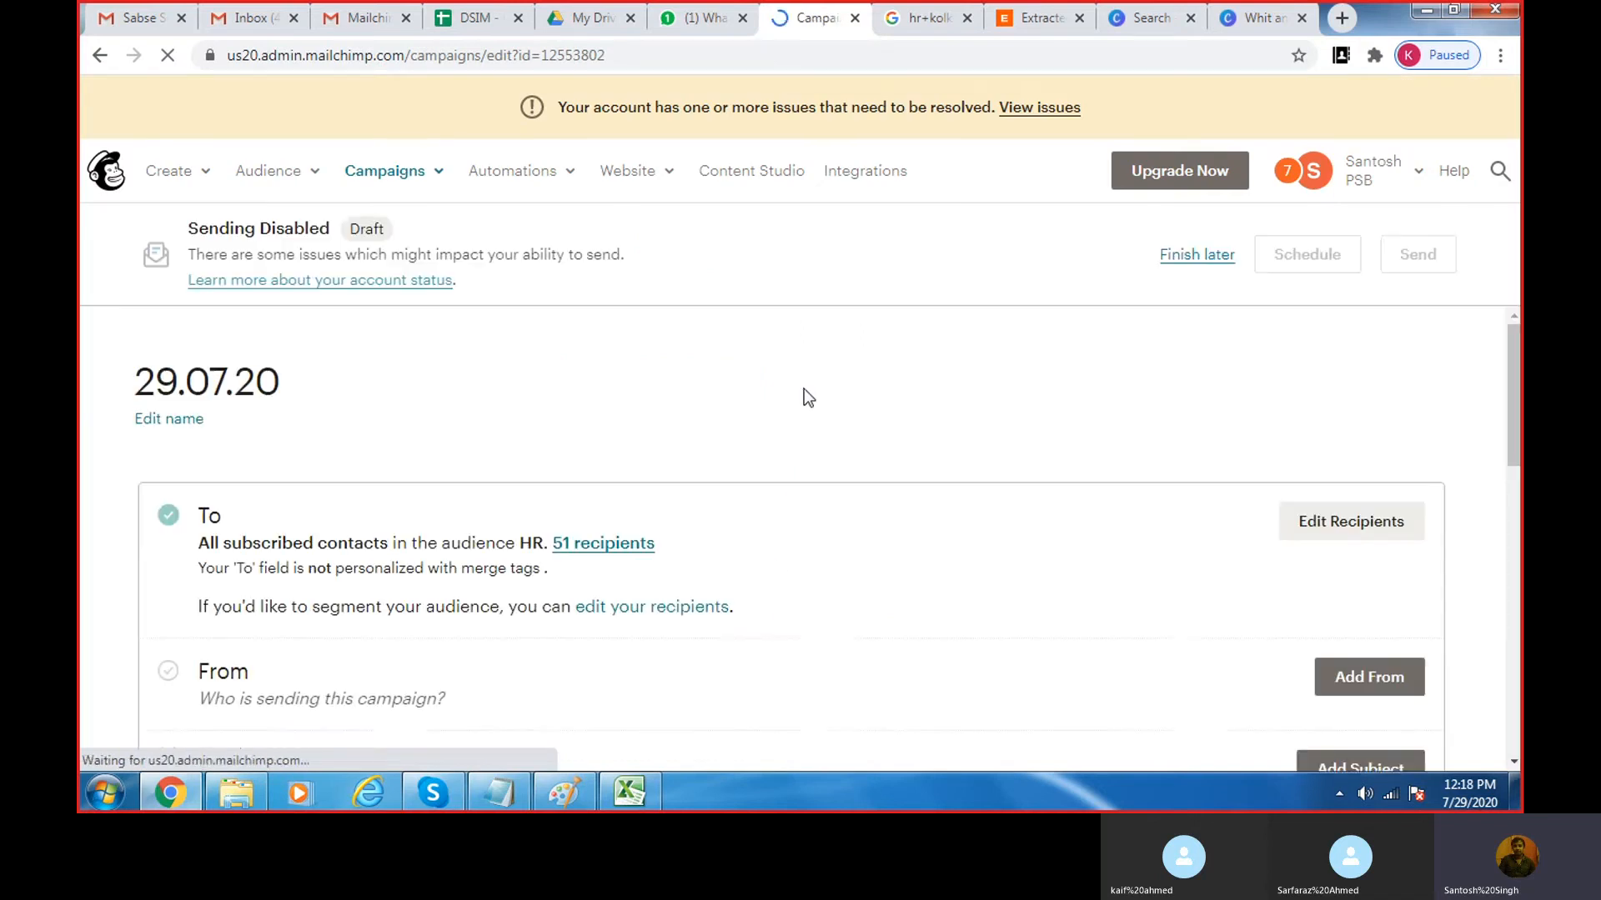
Set the campaign's recipients to the HR audience with all subscribers and save the To section
{"action": "scroll", "coordinate": [757, 508], "scroll_direction": "down", "scroll_amount": 2}
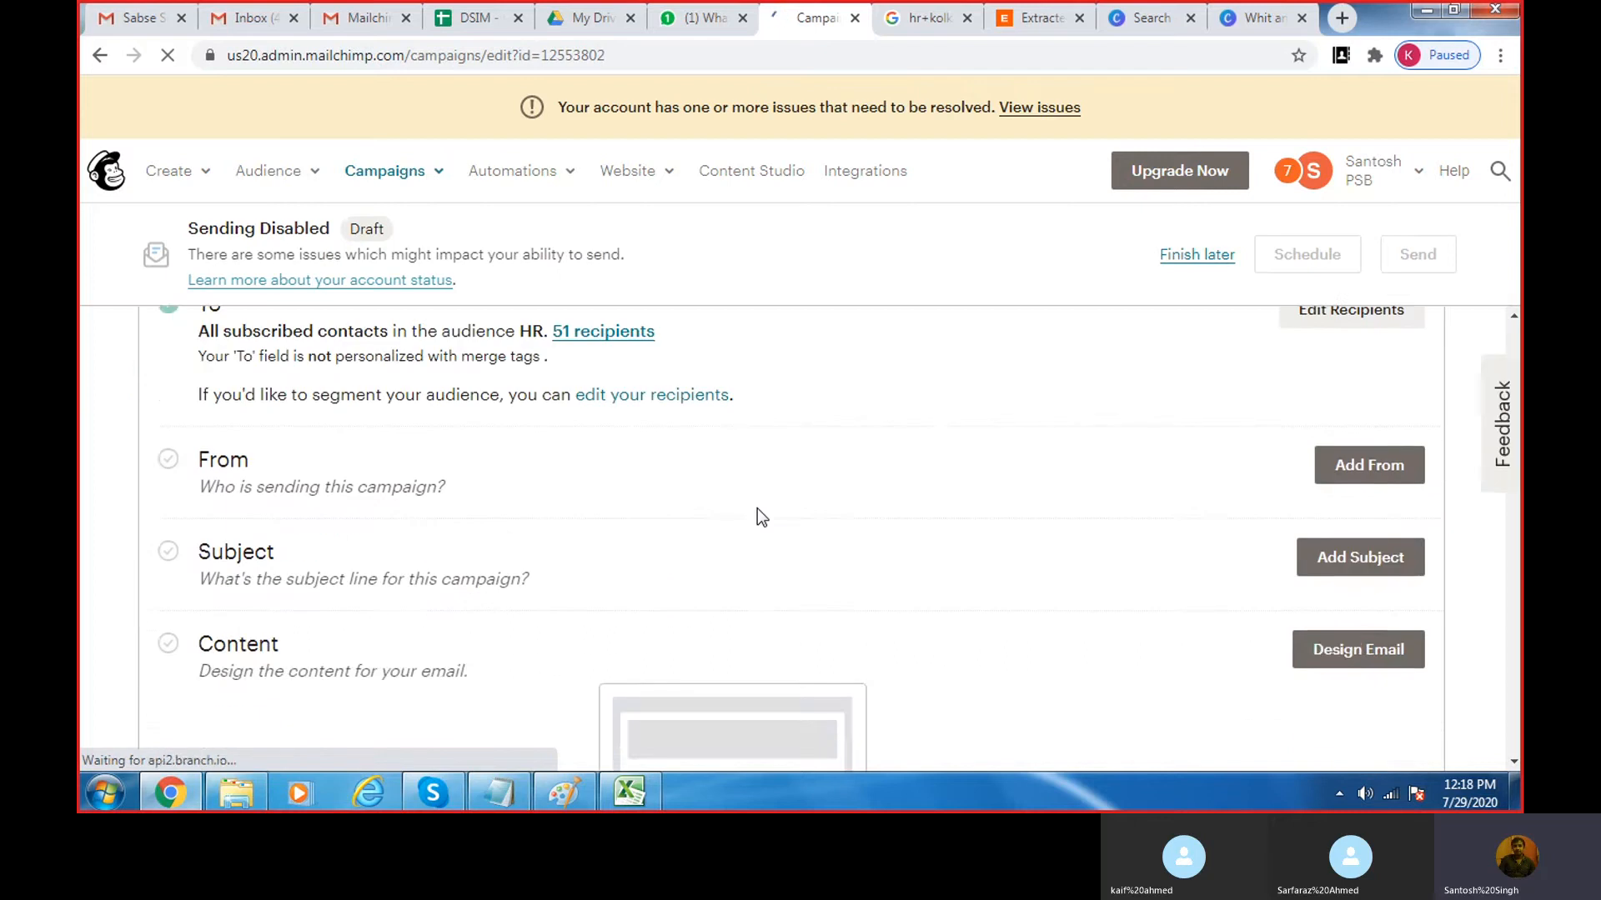
{"action": "scroll", "coordinate": [757, 508], "scroll_direction": "up", "scroll_amount": 1}
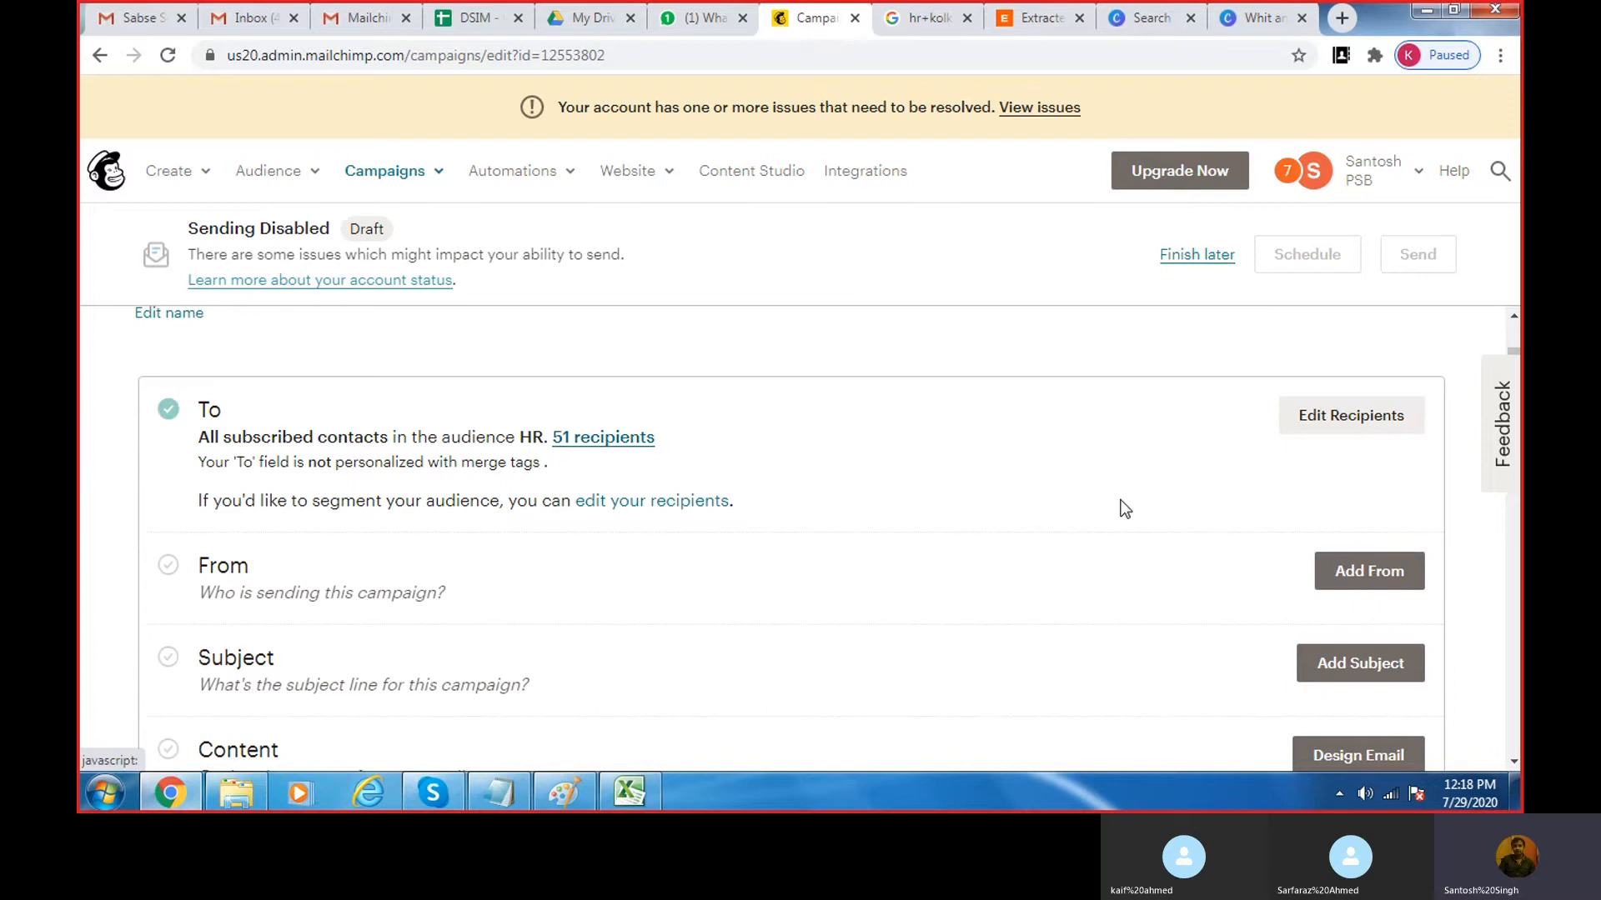
{"action": "left_click", "coordinate": [1344, 427]}
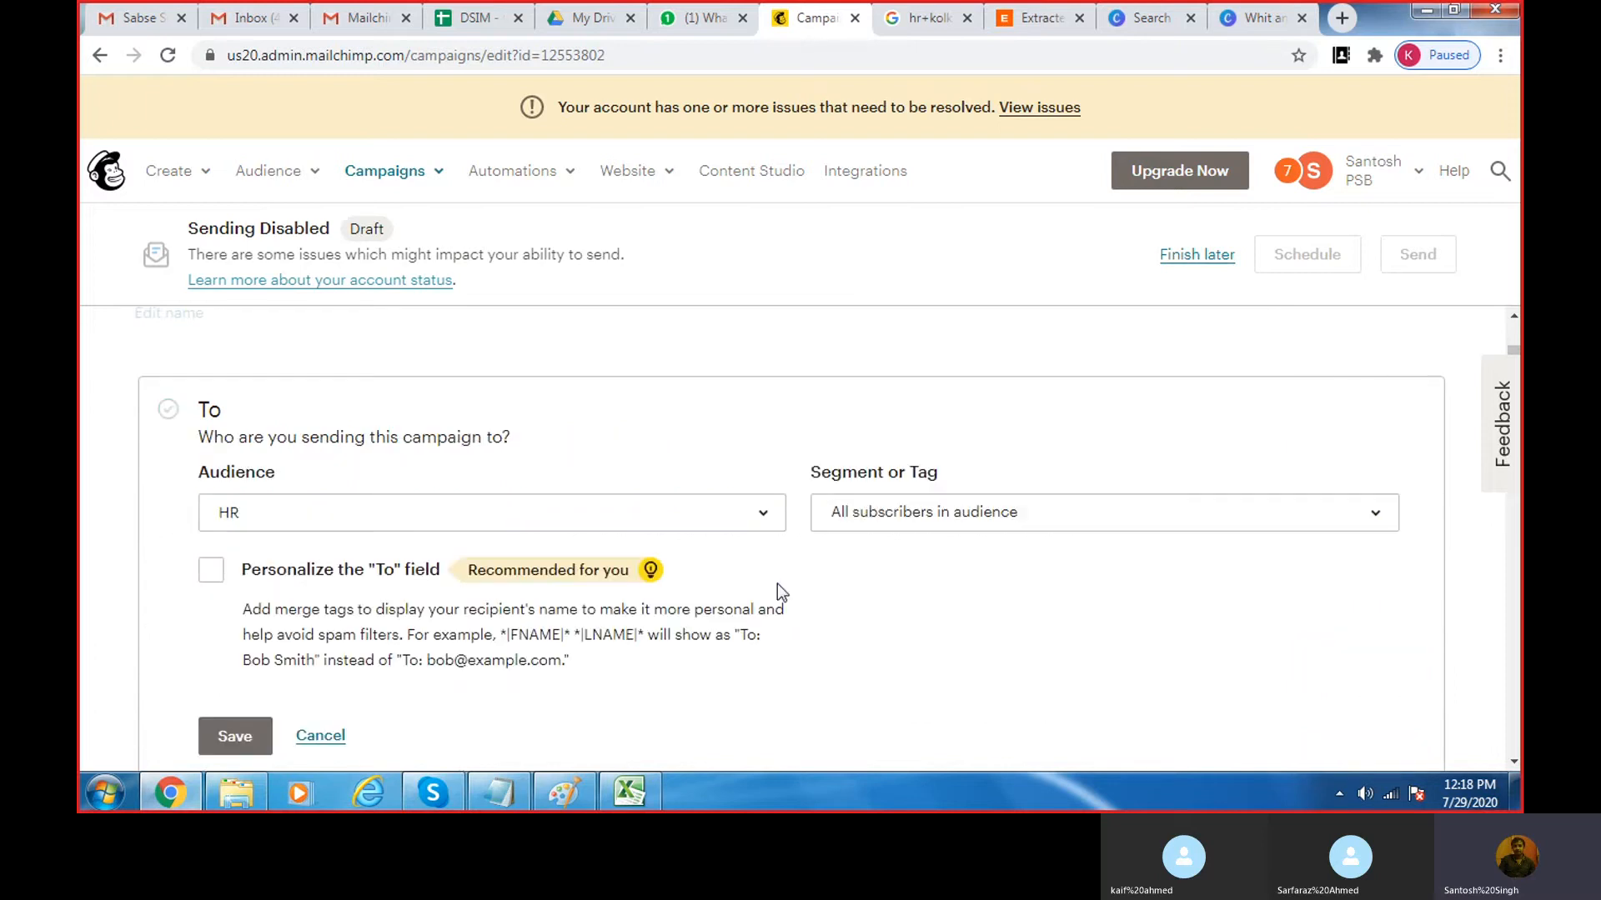
{"action": "left_click", "coordinate": [772, 523]}
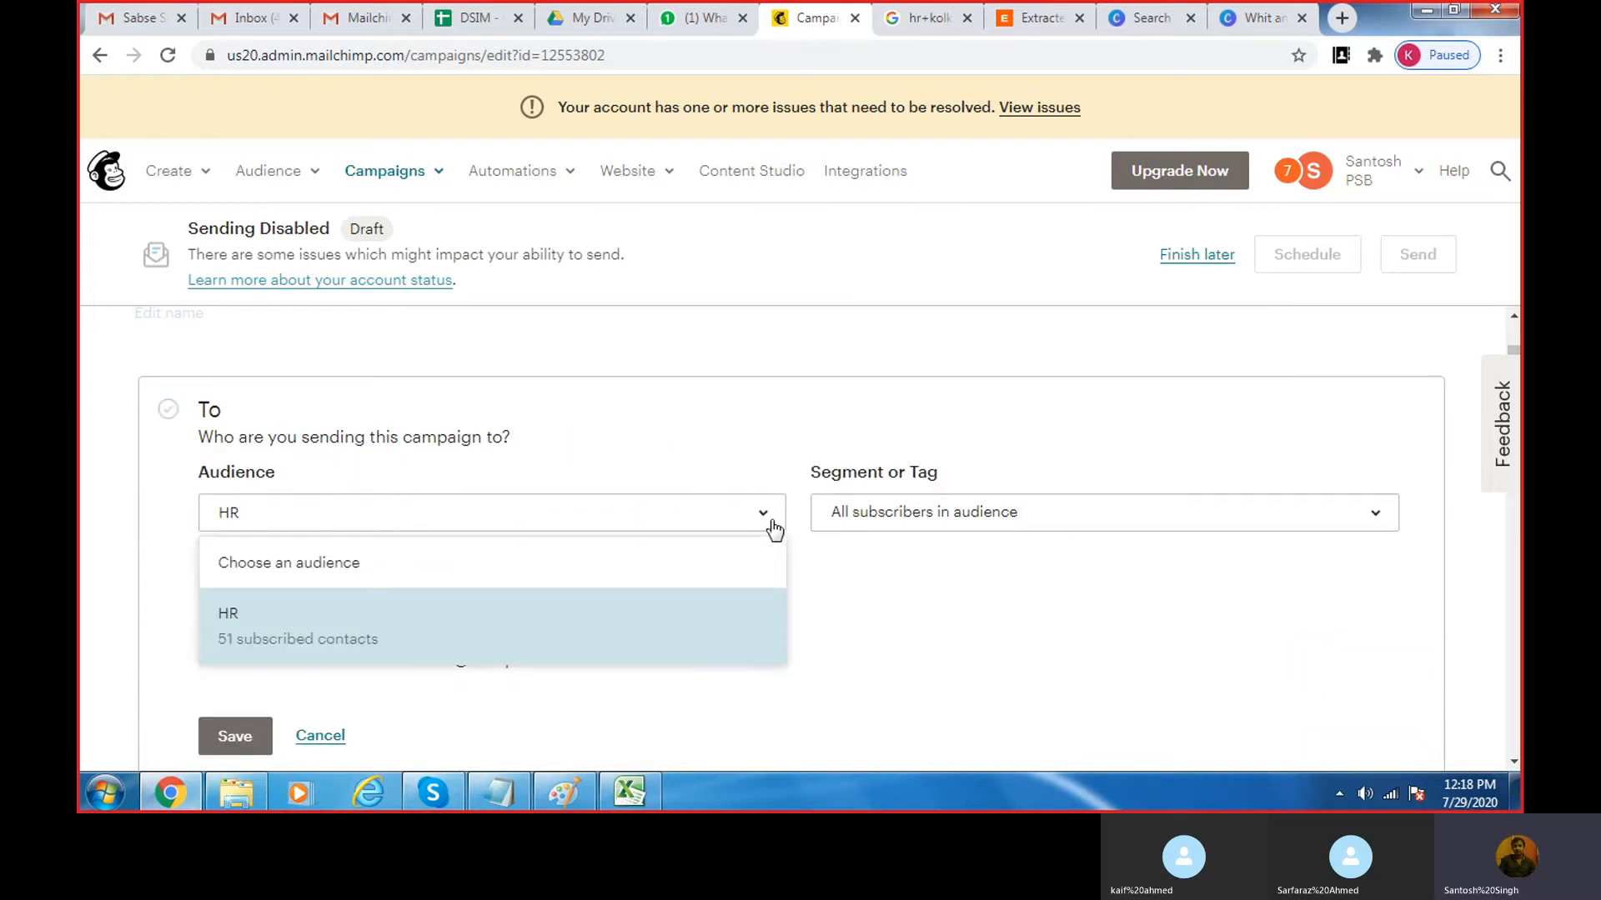
{"action": "left_click", "coordinate": [324, 641]}
{"action": "scroll", "coordinate": [323, 634], "scroll_direction": "down", "scroll_amount": 3}
{"action": "left_click", "coordinate": [236, 522]}
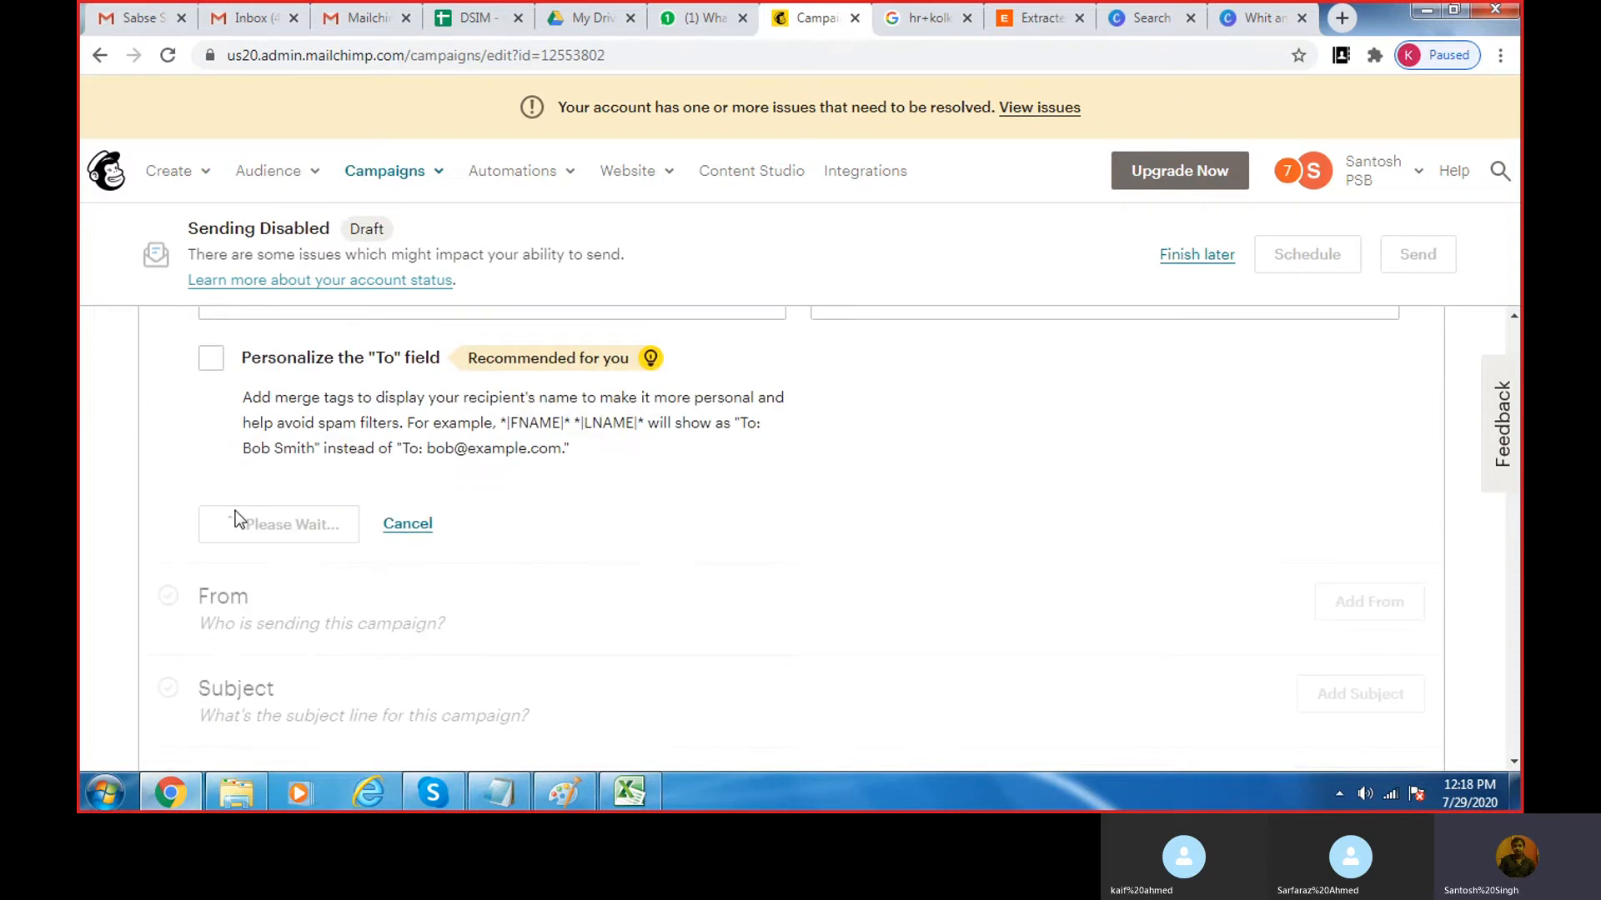
Open the campaign's Subject section and insert the red megaphone emoji from the objects category at the start of the subject line
{"action": "scroll", "coordinate": [675, 553], "scroll_direction": "up", "scroll_amount": 3}
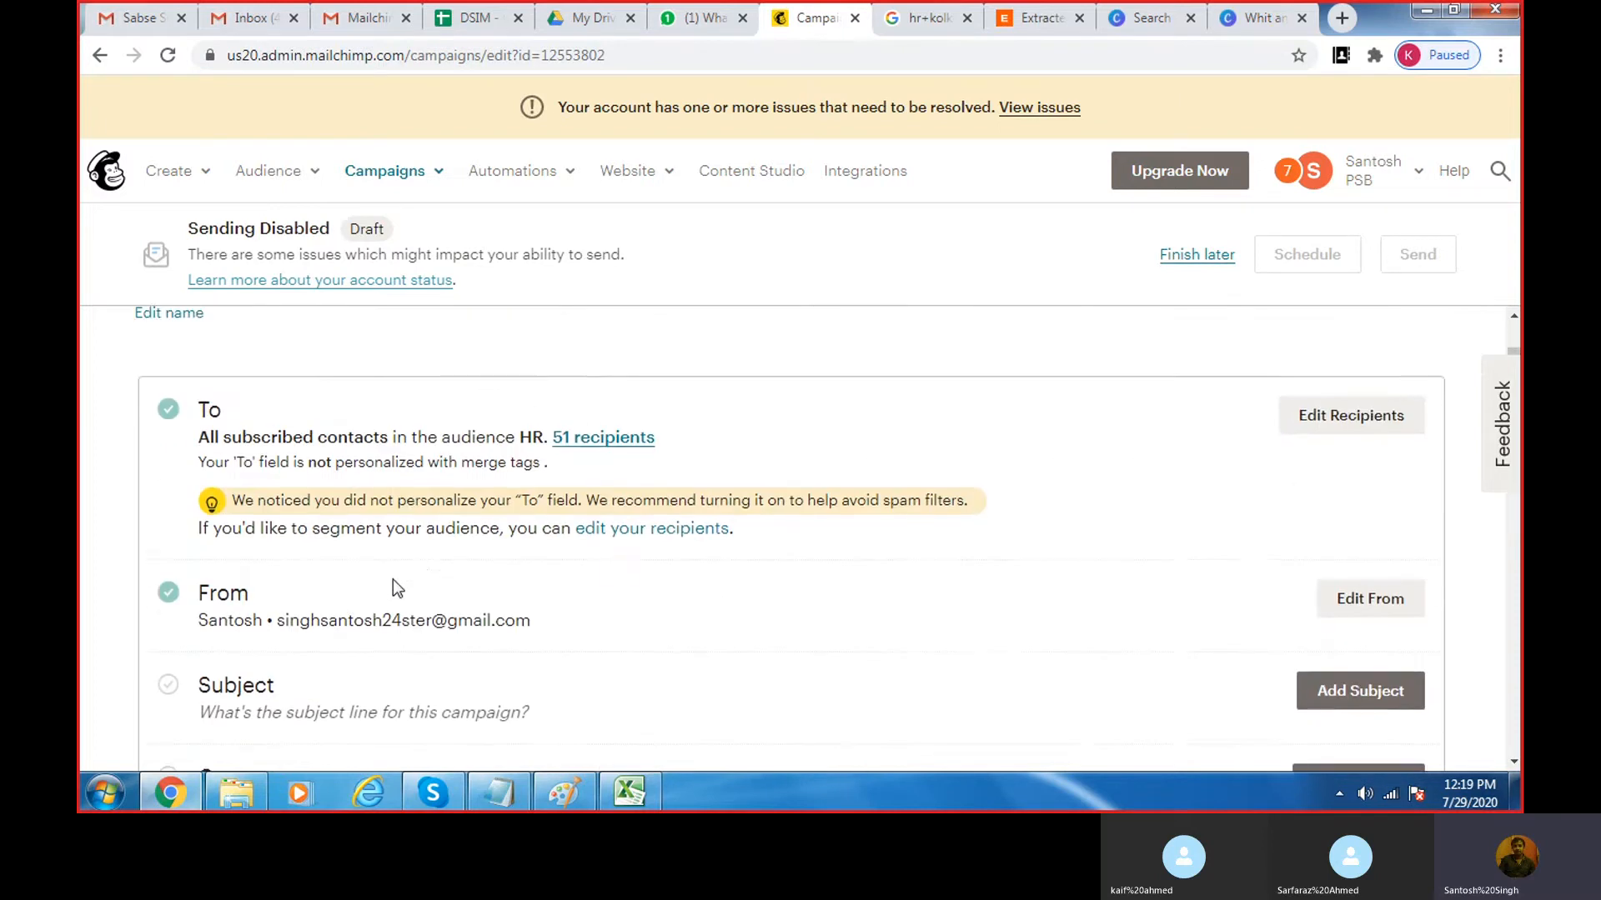
{"action": "scroll", "coordinate": [389, 610], "scroll_direction": "down", "scroll_amount": 3}
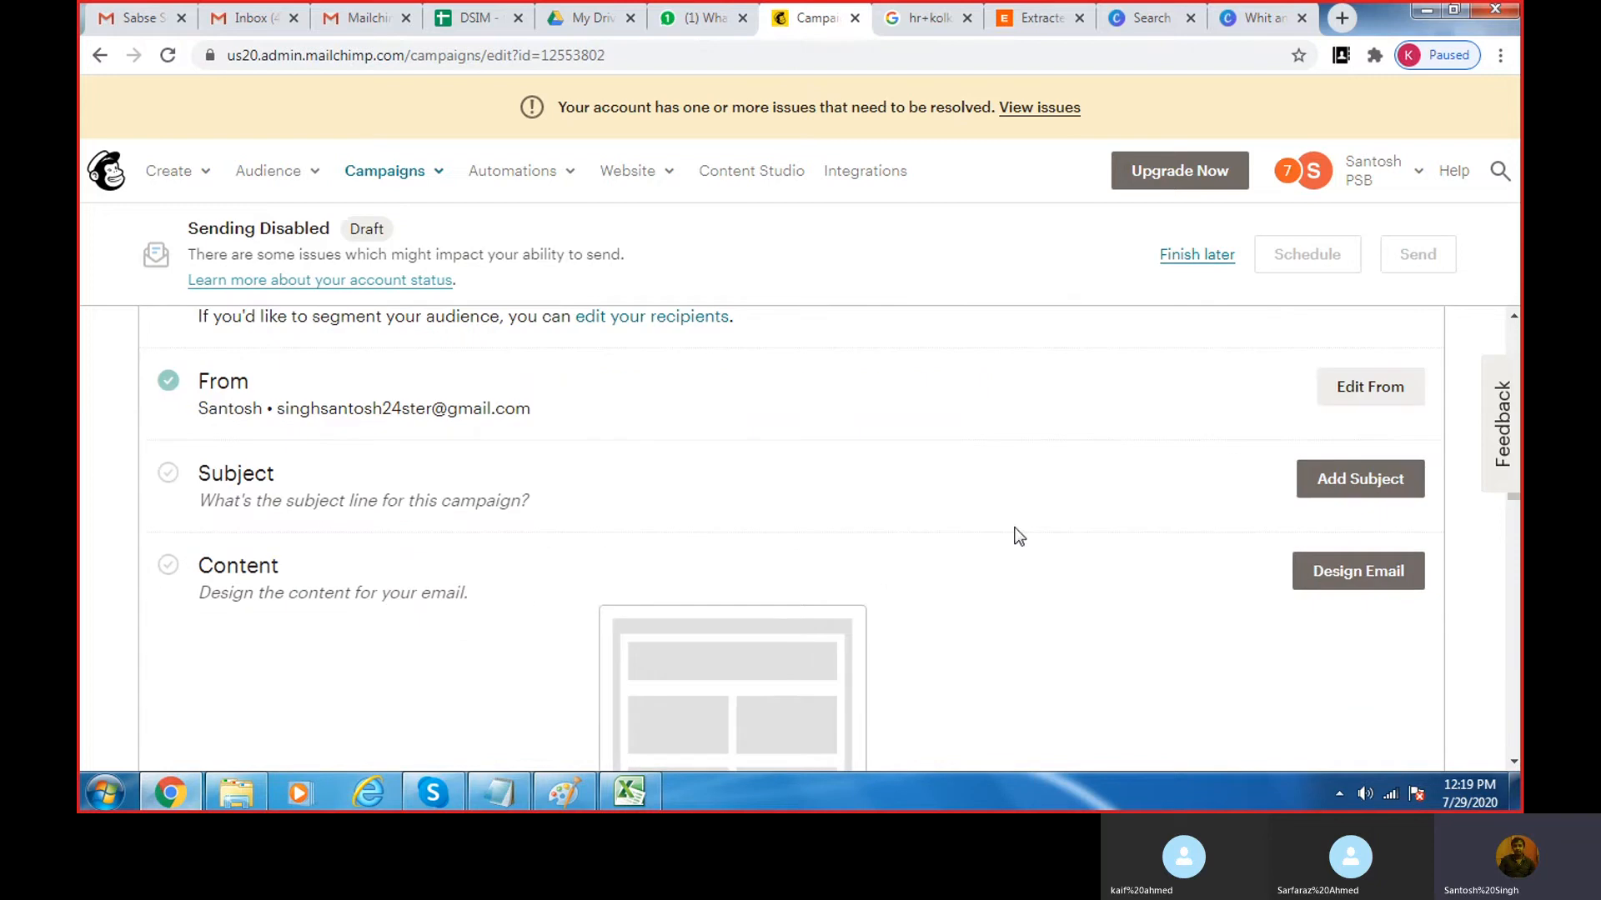
{"action": "left_click", "coordinate": [1326, 478]}
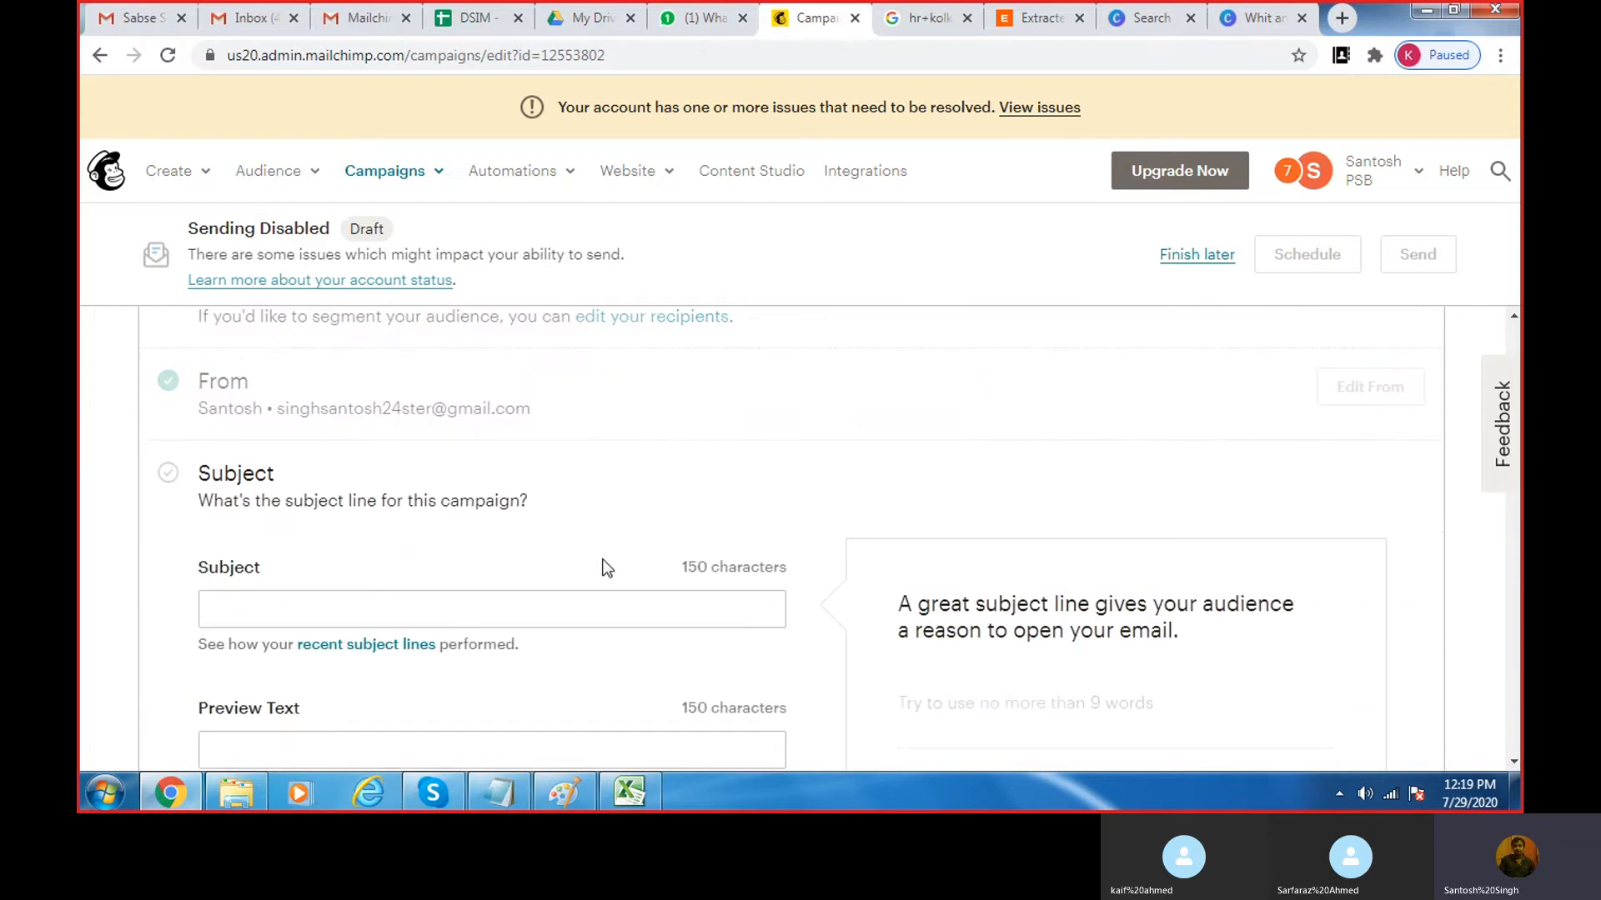
{"action": "left_click", "coordinate": [444, 620]}
{"action": "scroll", "coordinate": [443, 620], "scroll_direction": "down", "scroll_amount": 1}
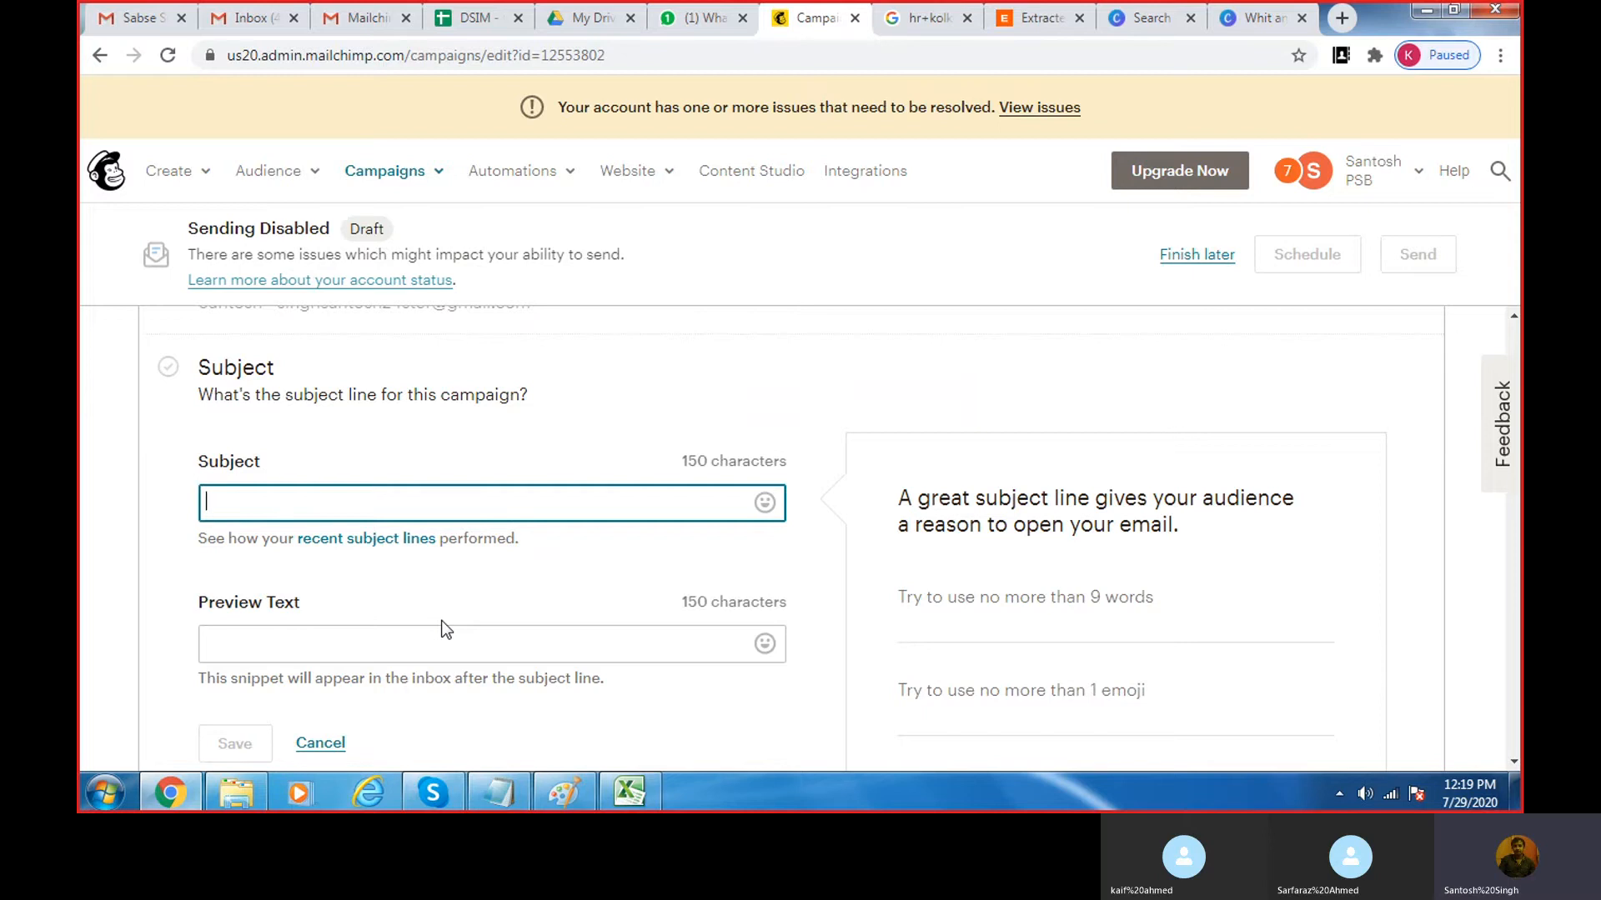
{"action": "left_click", "coordinate": [764, 503]}
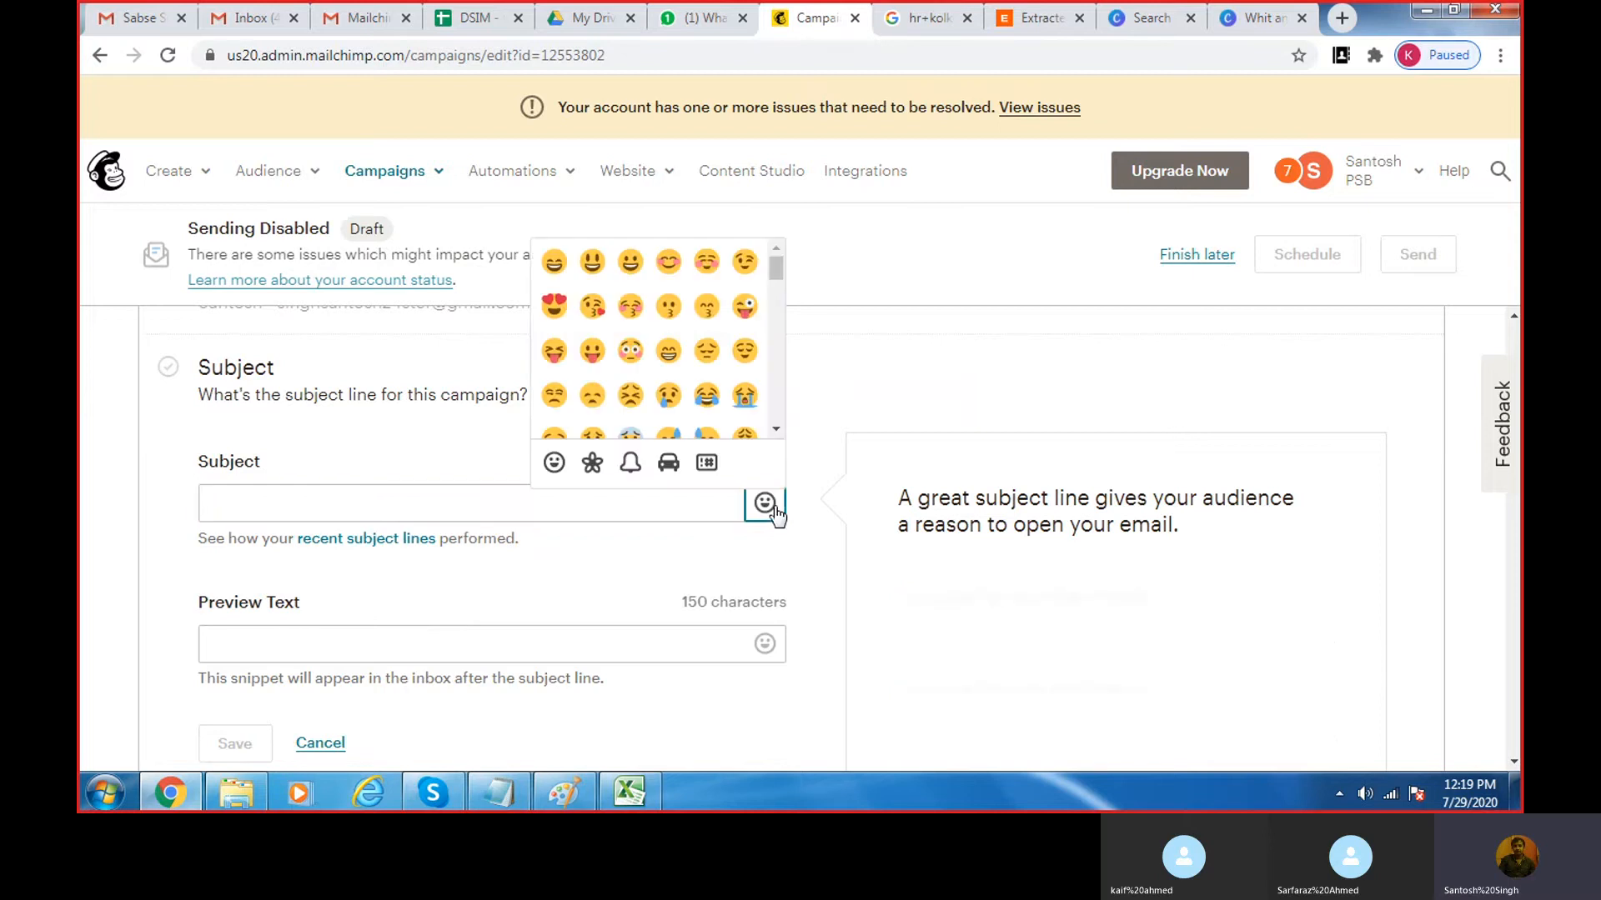
{"action": "left_click_drag", "start_coordinate": [777, 267], "coordinate": [782, 385]}
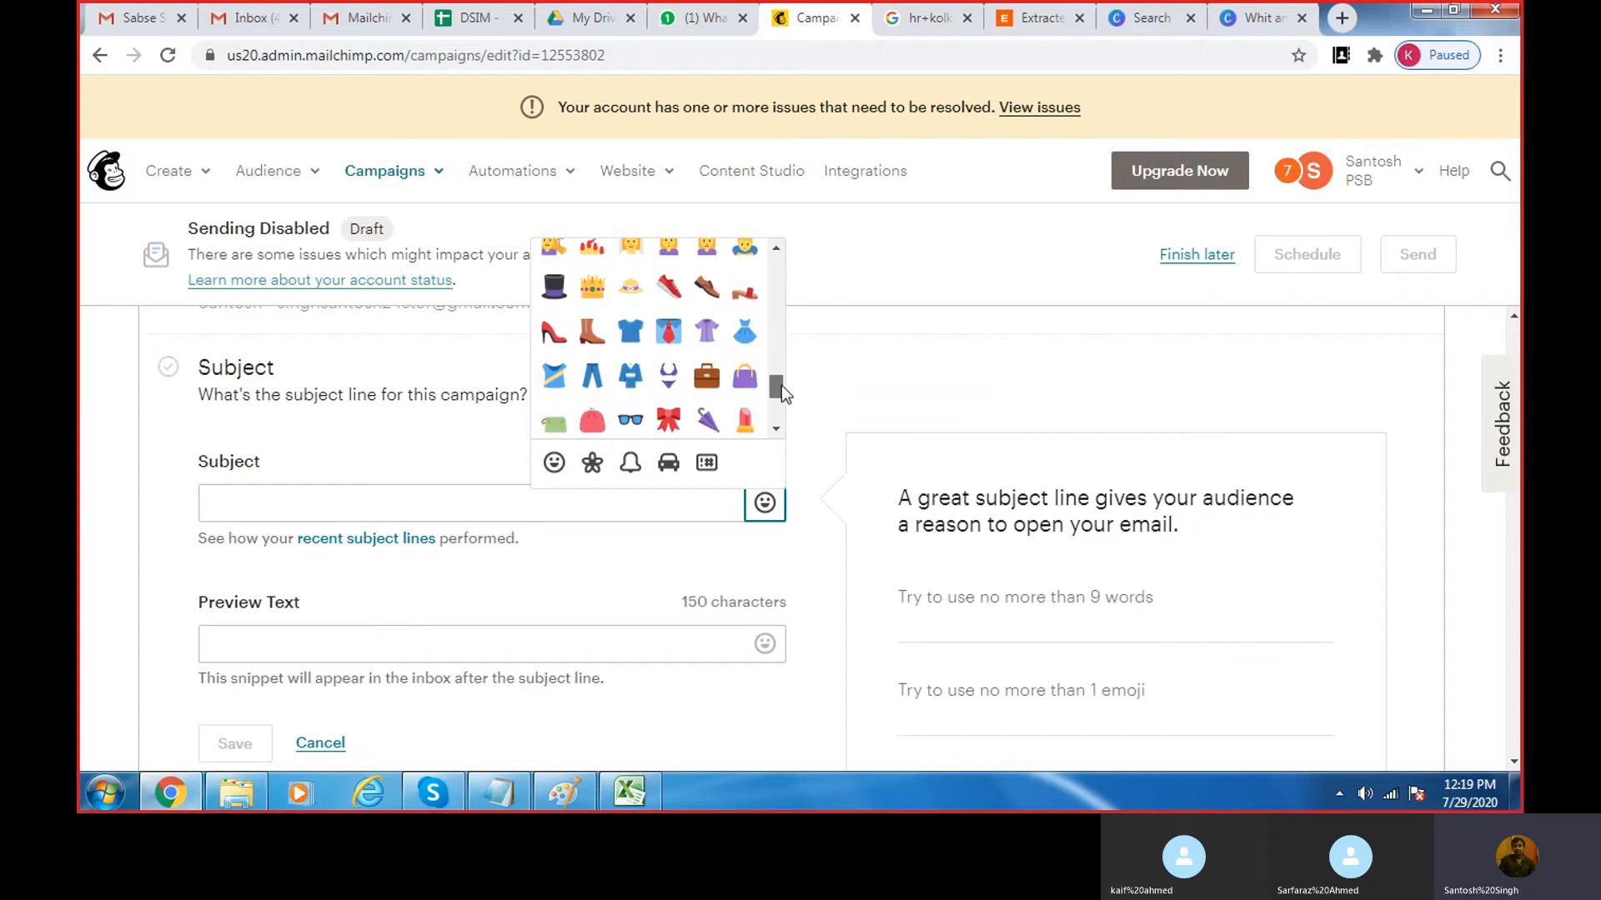
{"action": "left_click", "coordinate": [592, 464]}
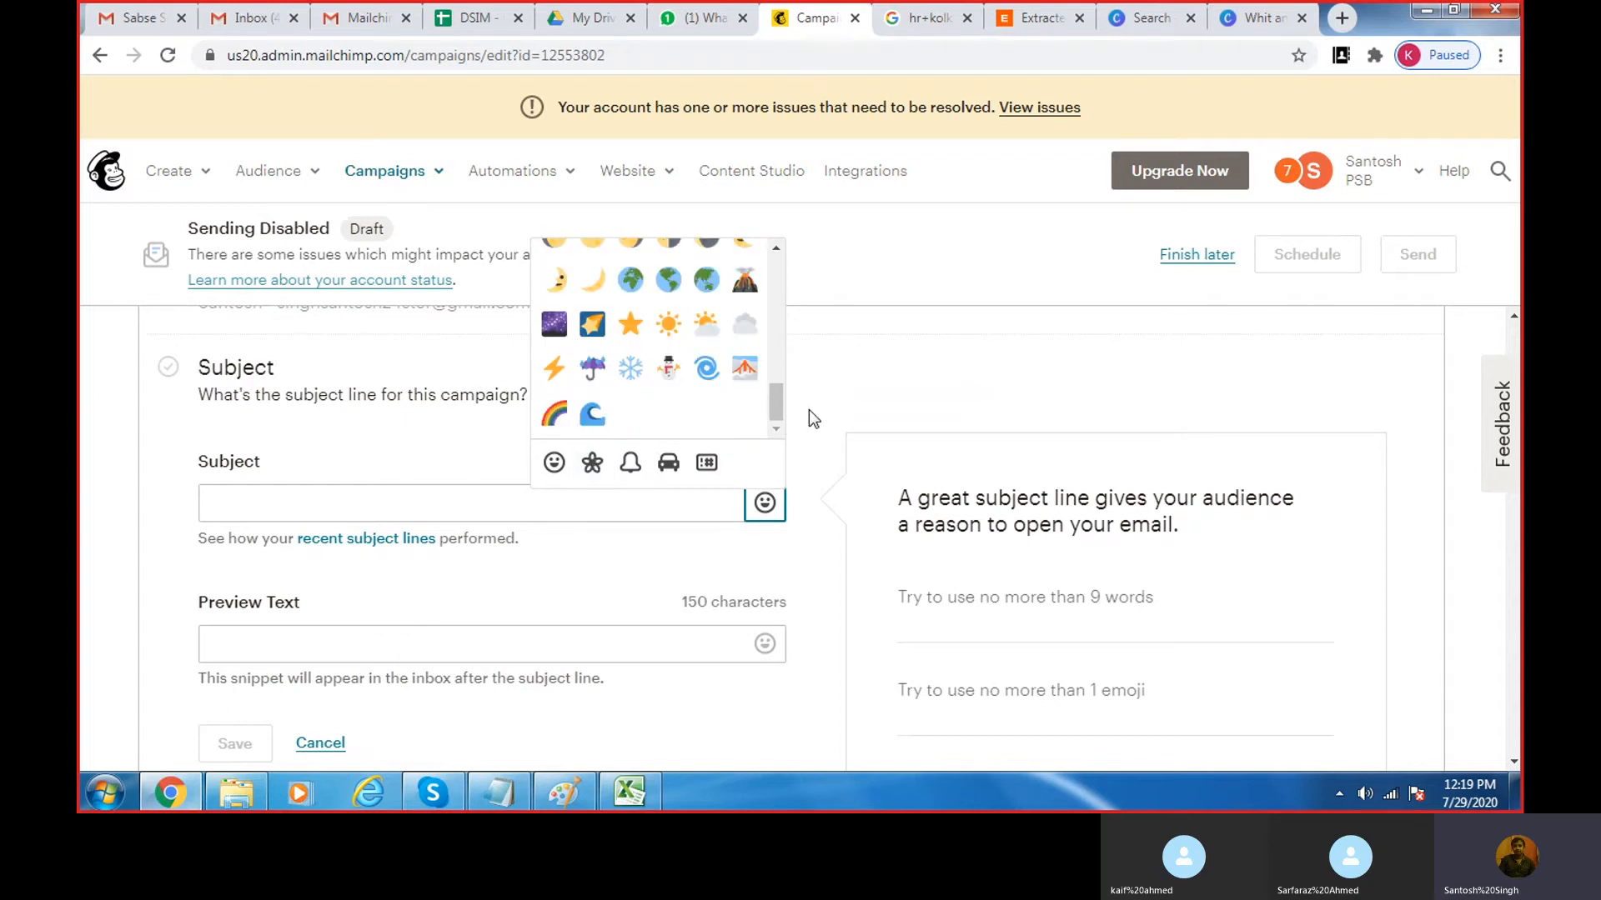
{"action": "left_click_drag", "start_coordinate": [774, 397], "coordinate": [789, 261]}
{"action": "left_click", "coordinate": [630, 462]}
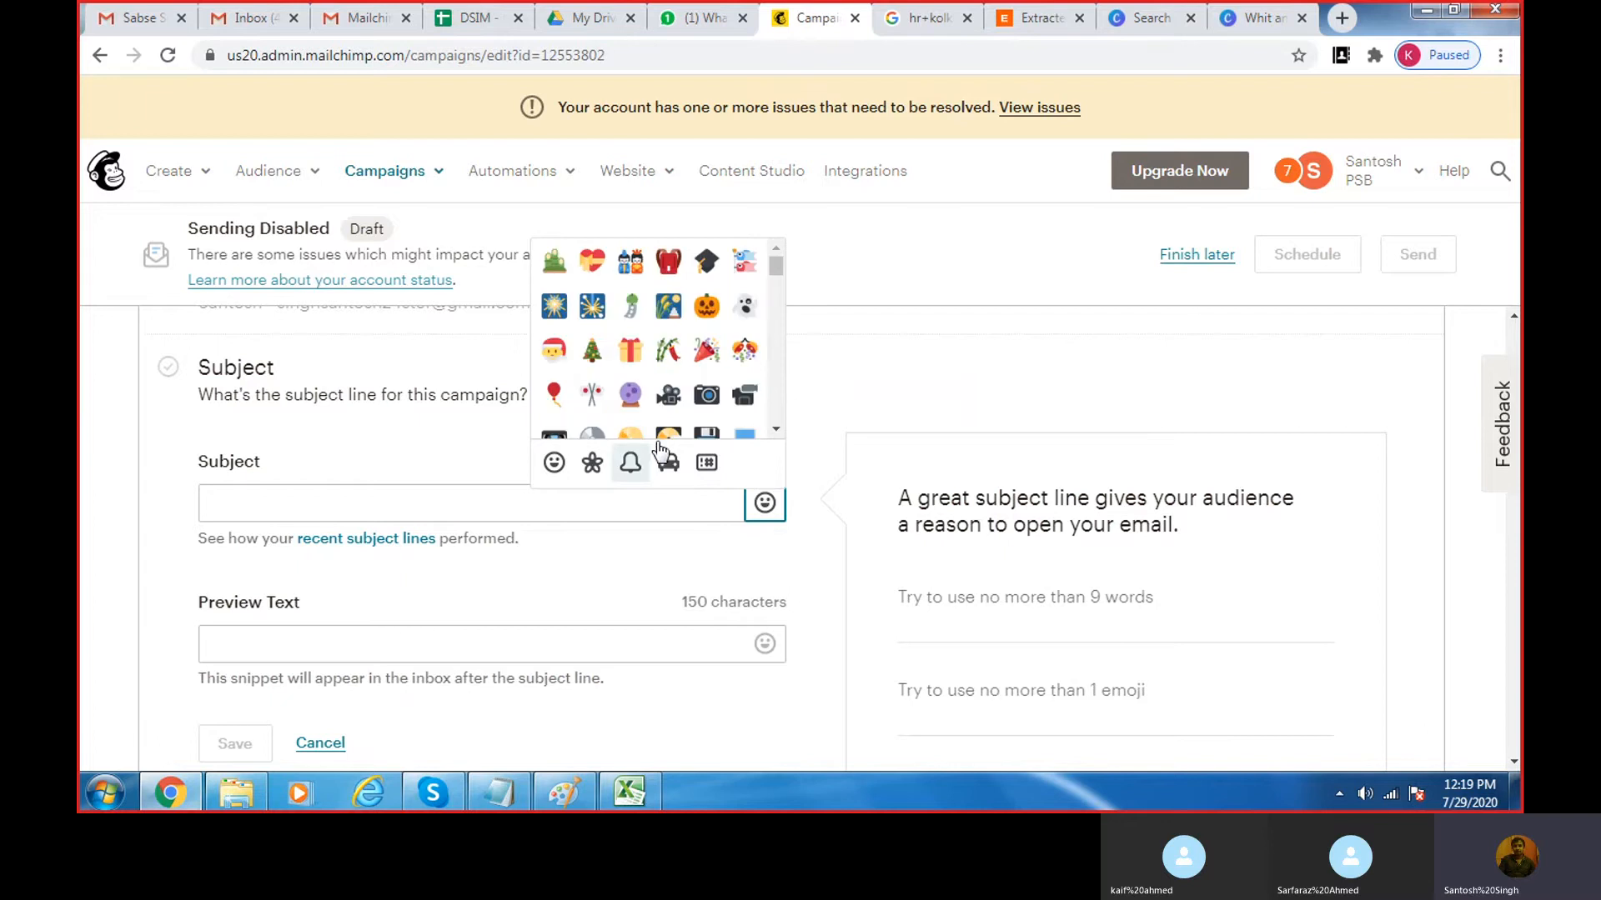
{"action": "left_click_drag", "start_coordinate": [780, 265], "coordinate": [781, 290]}
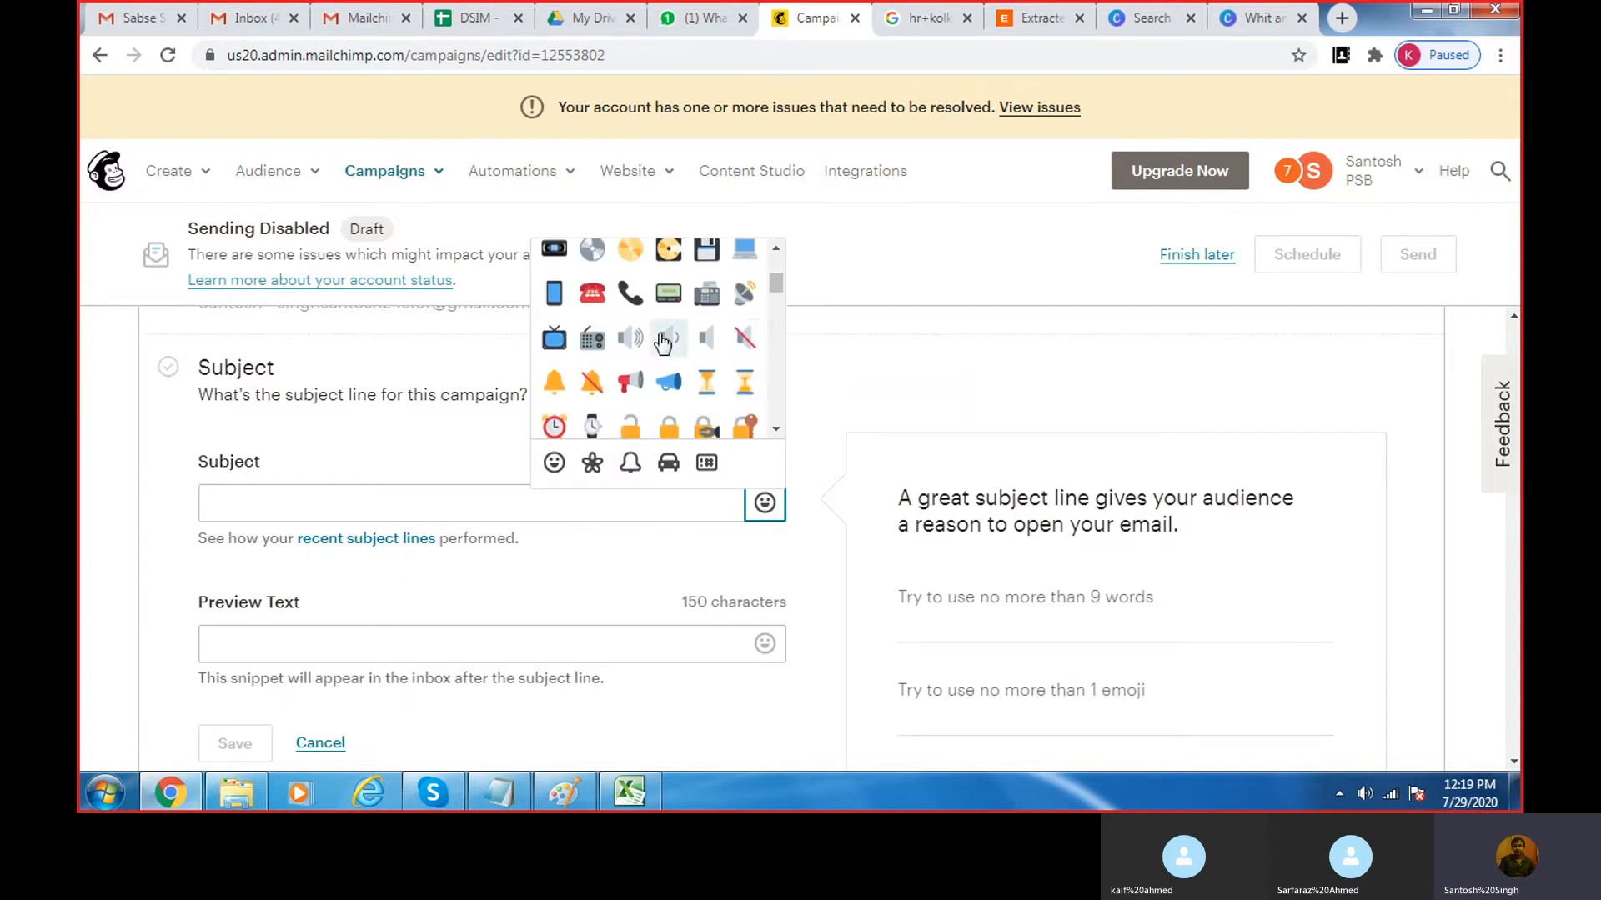
{"action": "left_click", "coordinate": [630, 382]}
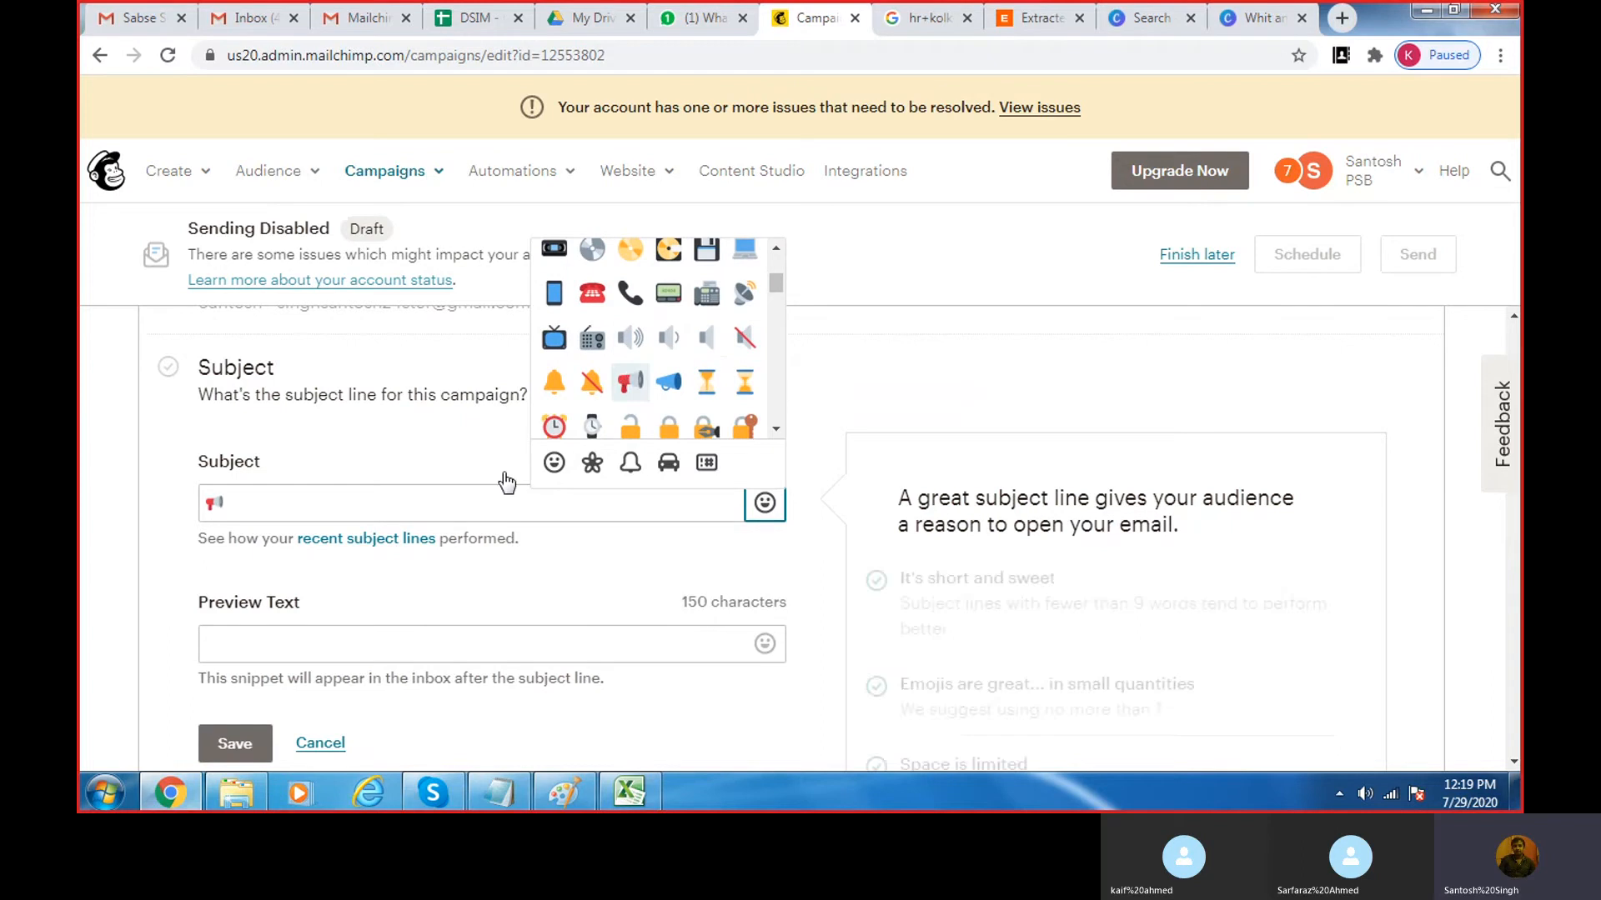
Enter "$1 Digital Marketing Seminar" after the megaphone emoji in the subject line
{"action": "left_click", "coordinate": [340, 508]}
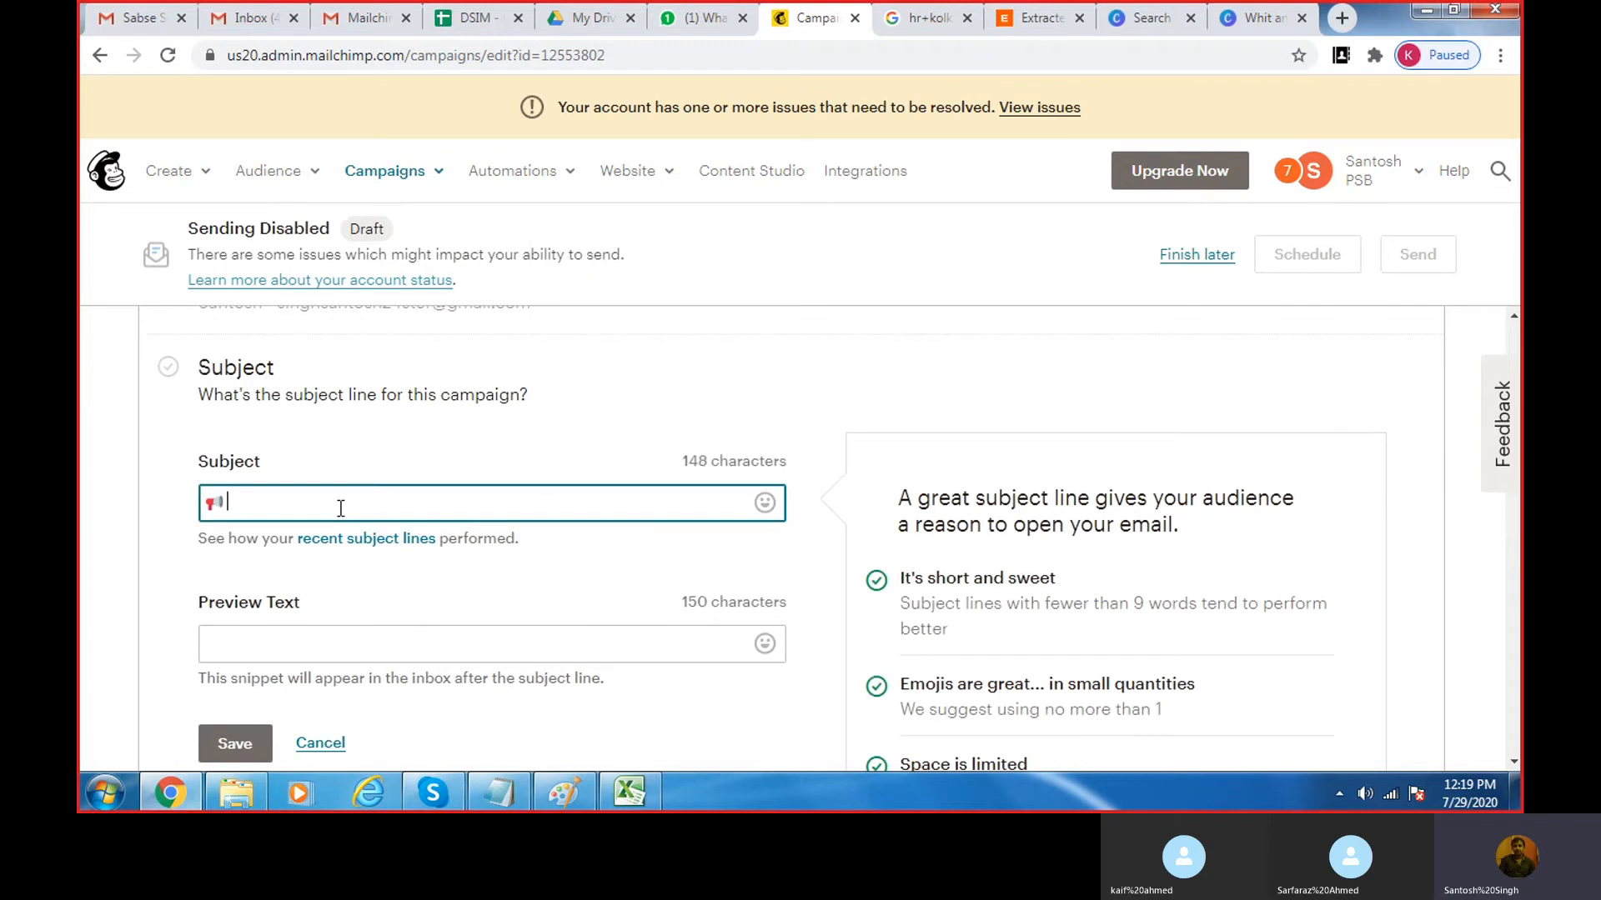
{"action": "type", "text": "$1 Digital Marketing Seminay"}
{"action": "key", "text": "BackSpace"}
{"action": "type", "text": "r"}
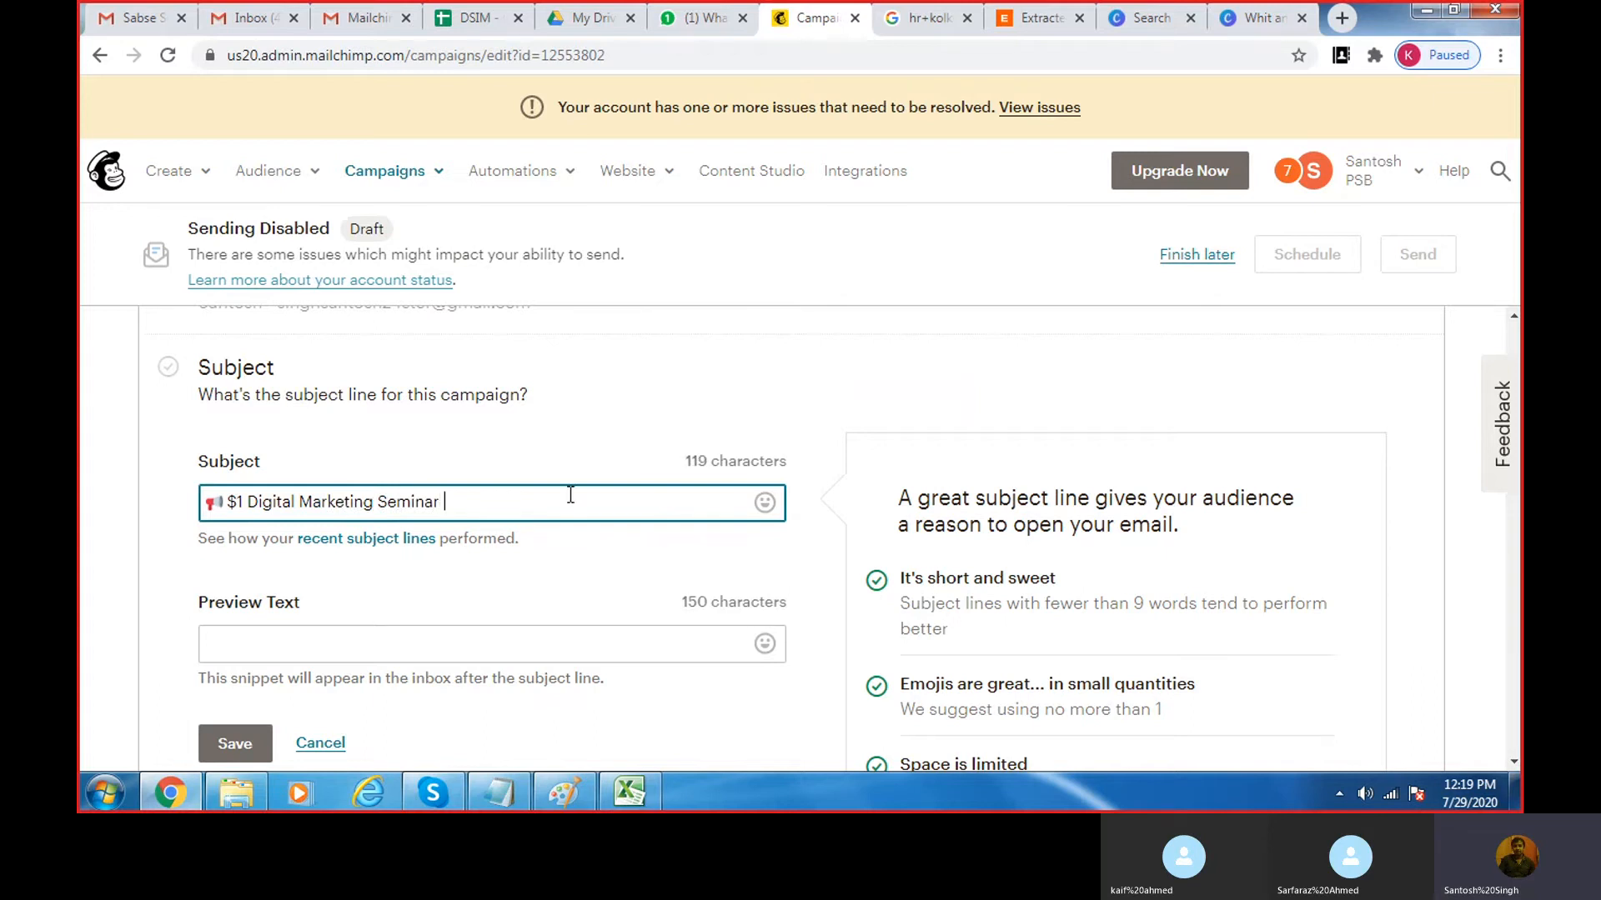
Add a thumbs-up emoji from the smileys category to the end of the subject line
{"action": "left_click", "coordinate": [764, 504]}
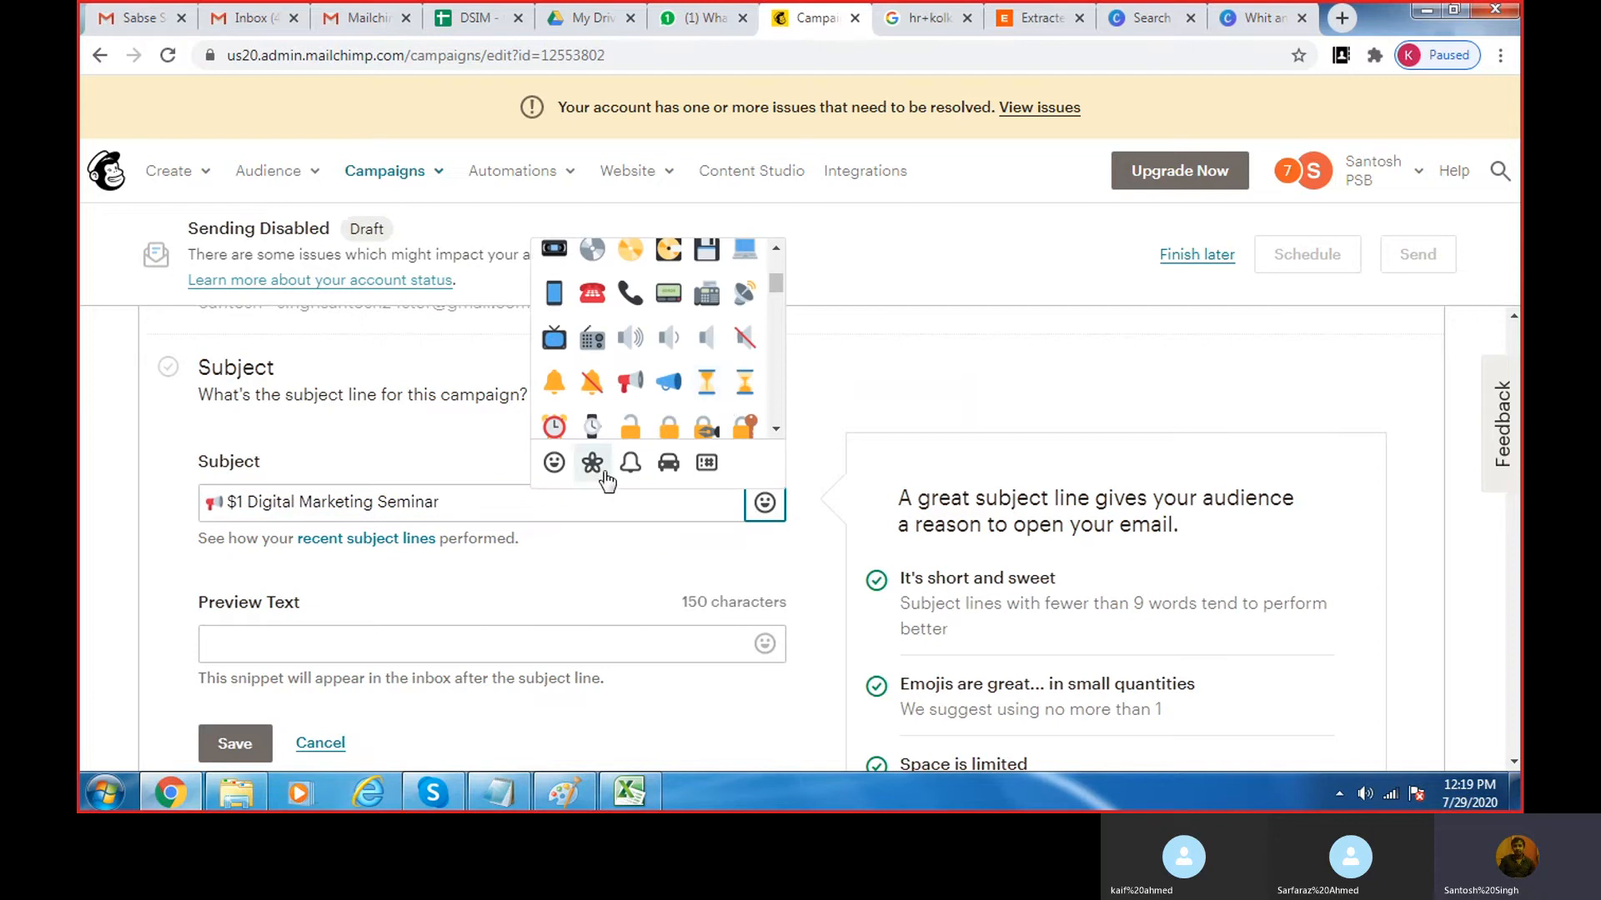
{"action": "left_click", "coordinate": [555, 464]}
{"action": "scroll", "coordinate": [685, 384], "scroll_direction": "down", "scroll_amount": 3}
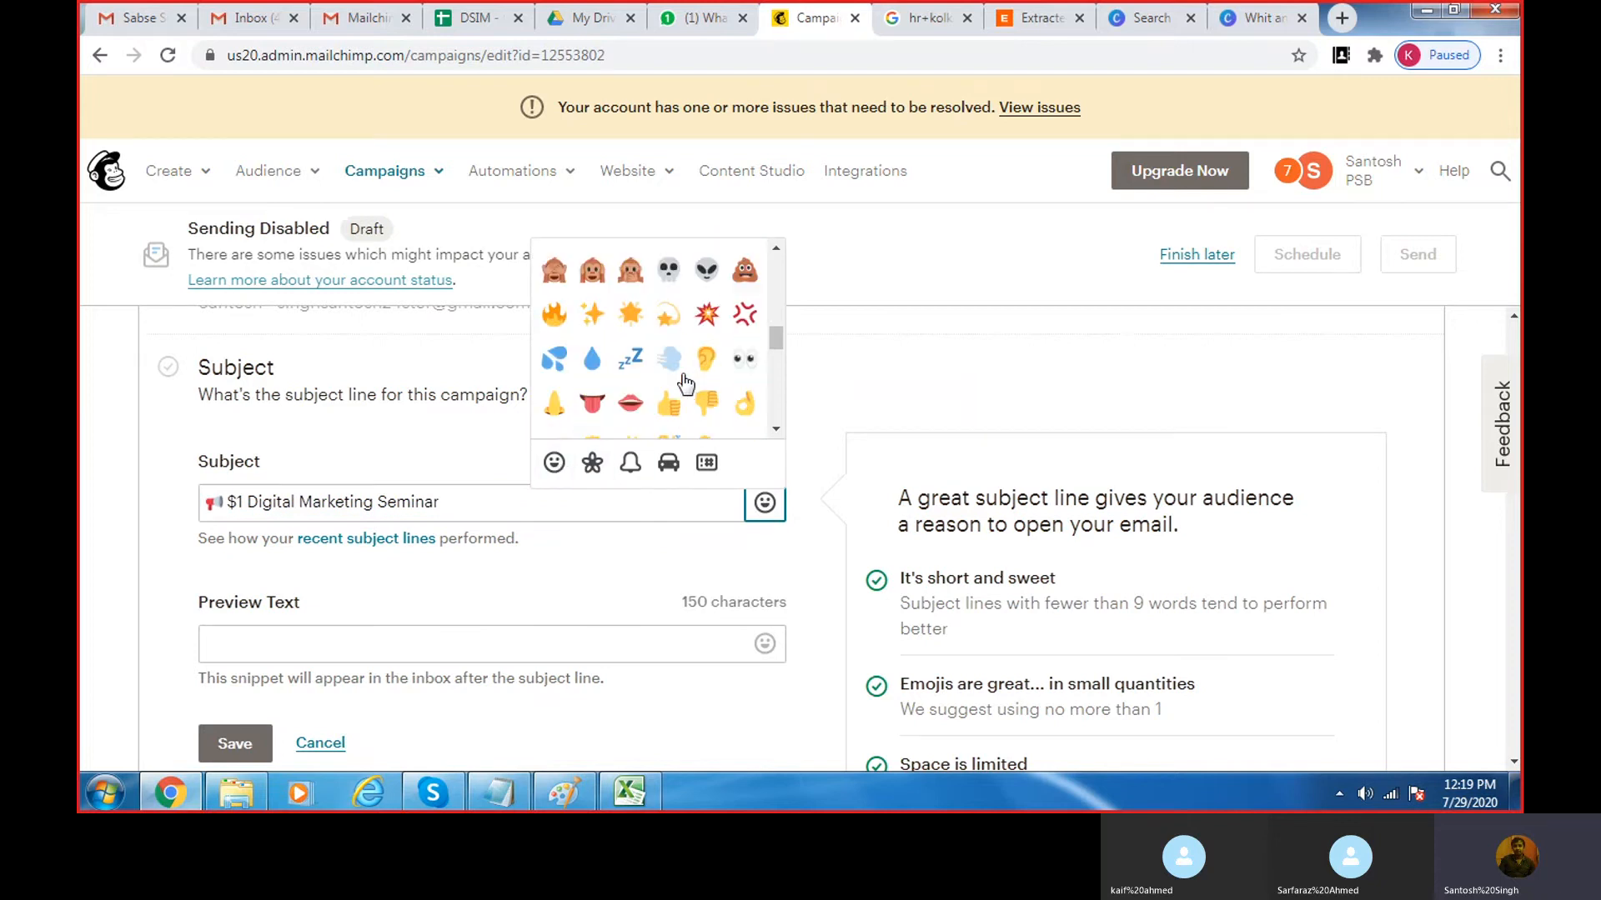
{"action": "scroll", "coordinate": [687, 367], "scroll_direction": "down", "scroll_amount": 2}
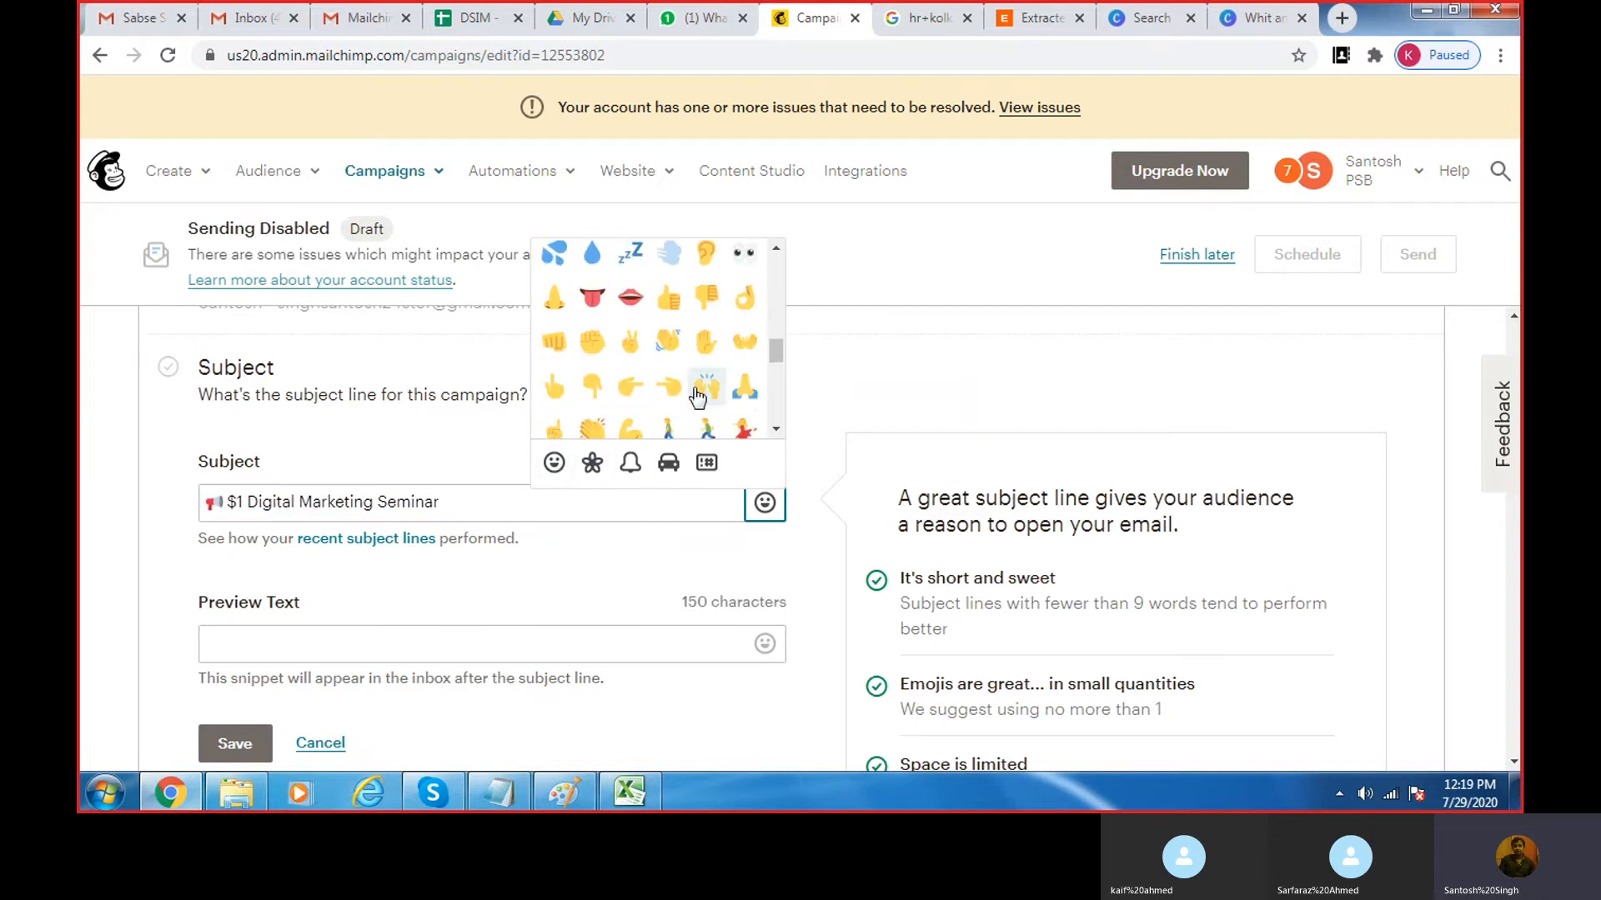
{"action": "left_click", "coordinate": [668, 298]}
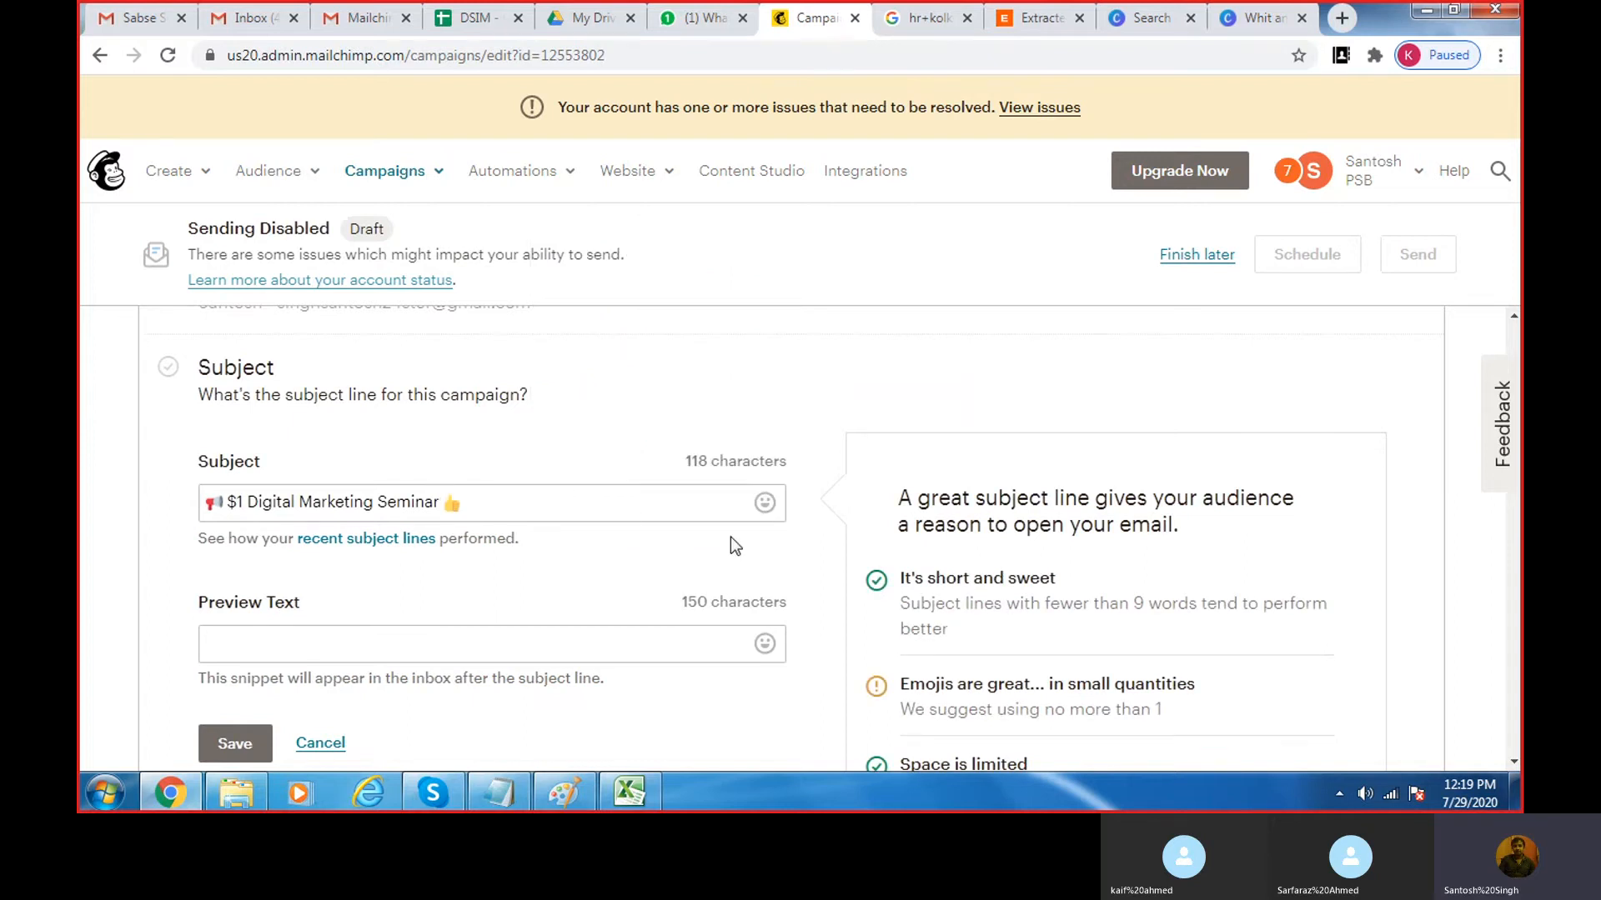
Remove the thumbs-up emoji from the subject line and recheck the subject line recommendations
{"action": "scroll", "coordinate": [730, 537], "scroll_direction": "down", "scroll_amount": 2}
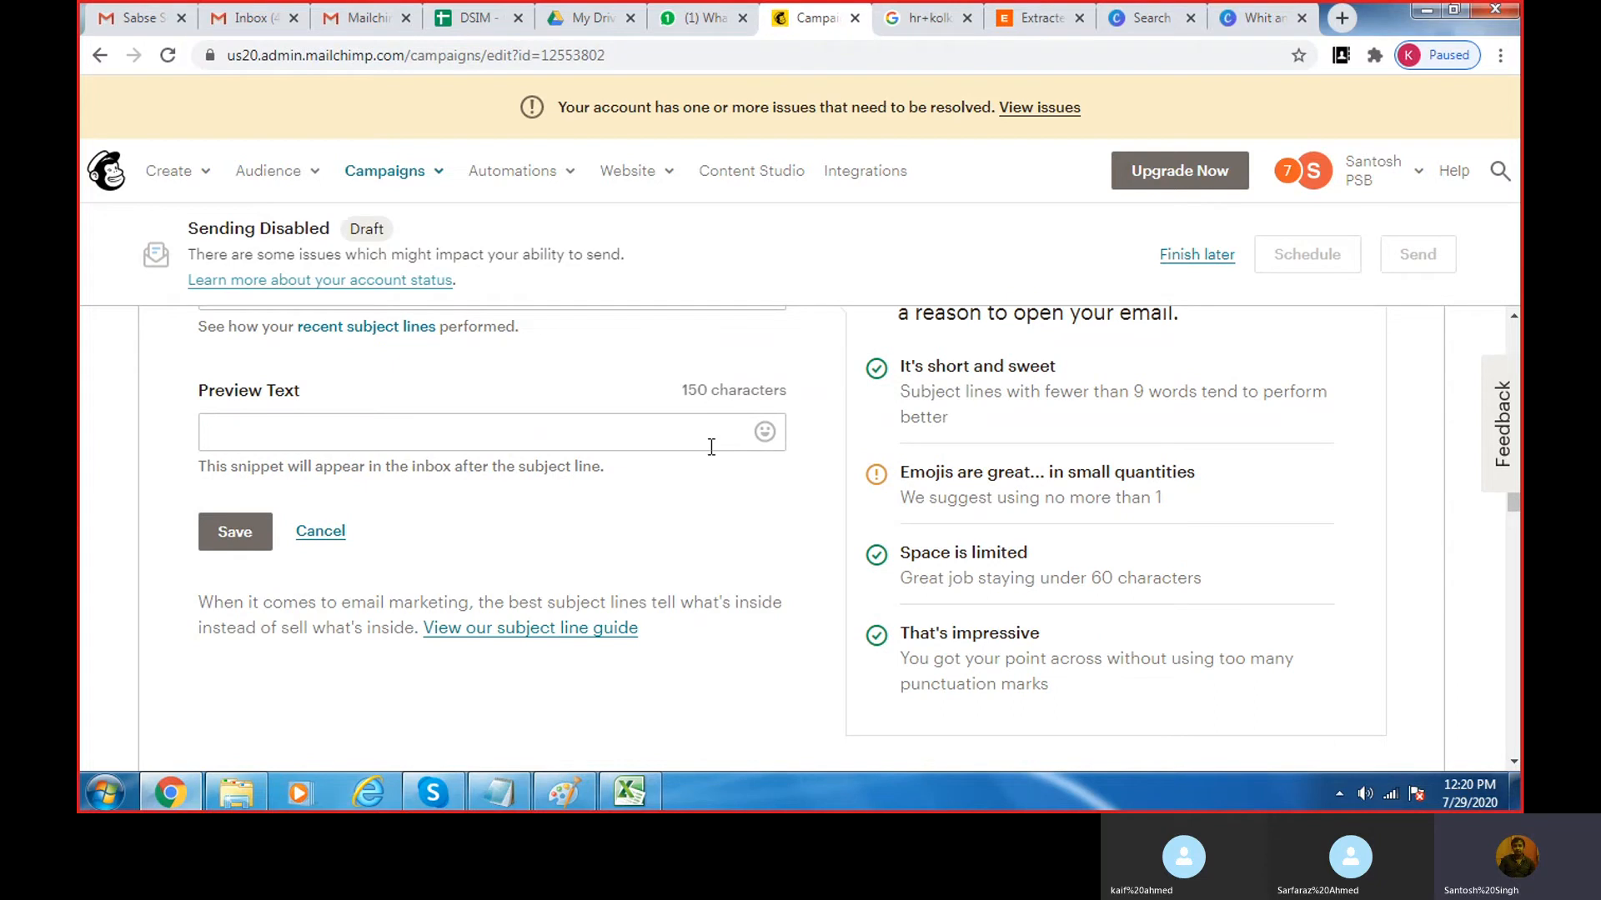
{"action": "scroll", "coordinate": [711, 447], "scroll_direction": "up", "scroll_amount": 1}
{"action": "left_click", "coordinate": [465, 397]}
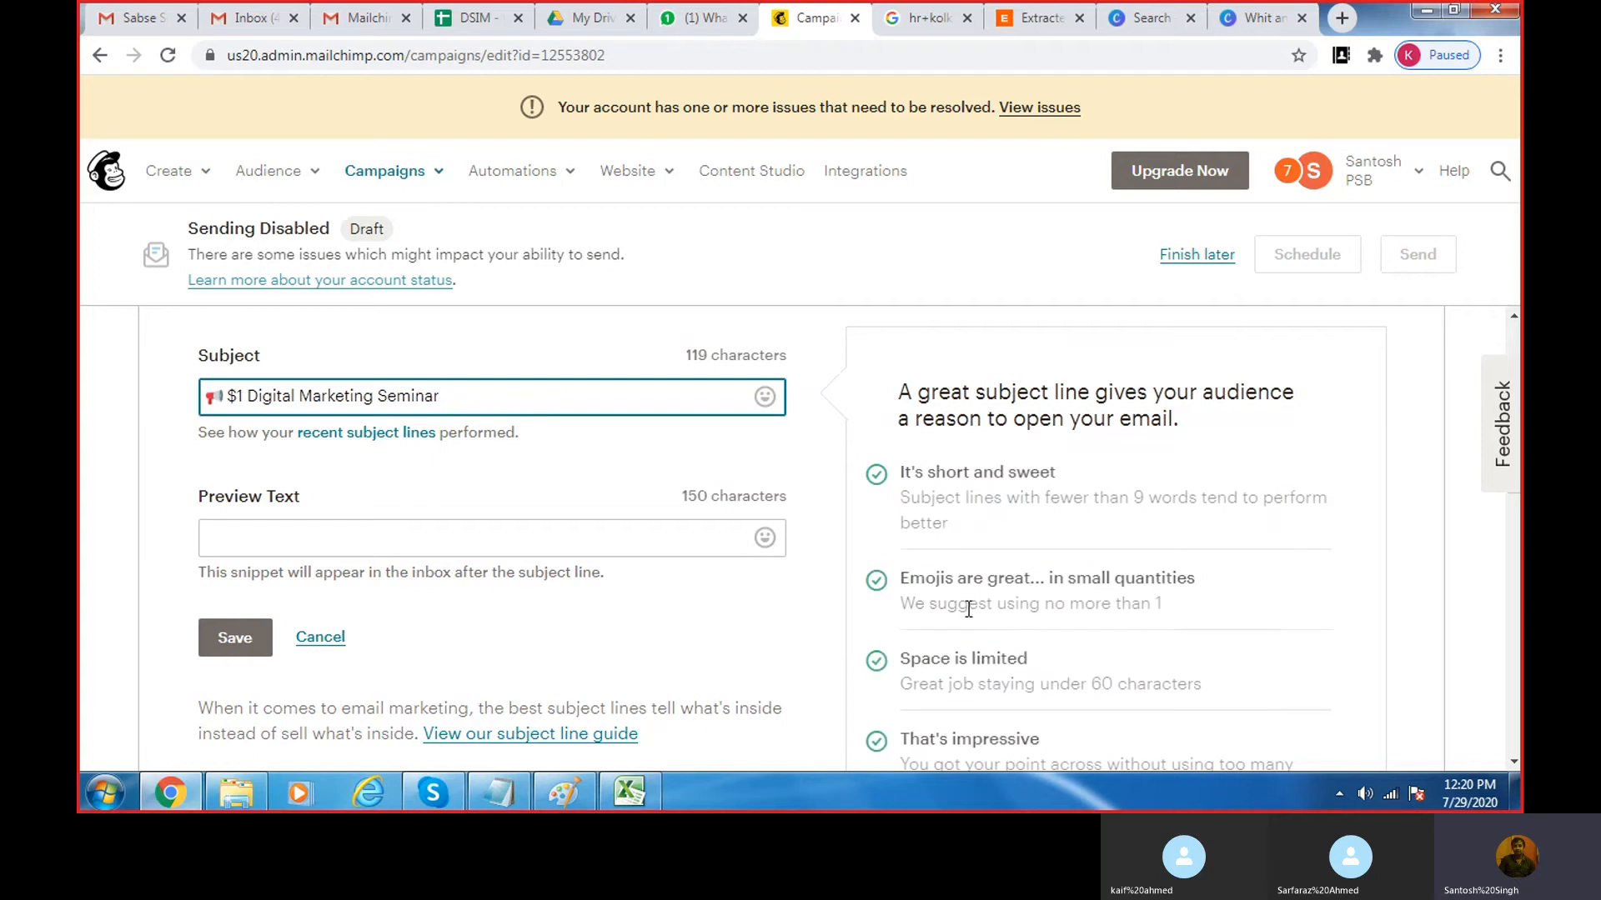
{"action": "scroll", "coordinate": [883, 472], "scroll_direction": "down", "scroll_amount": 1}
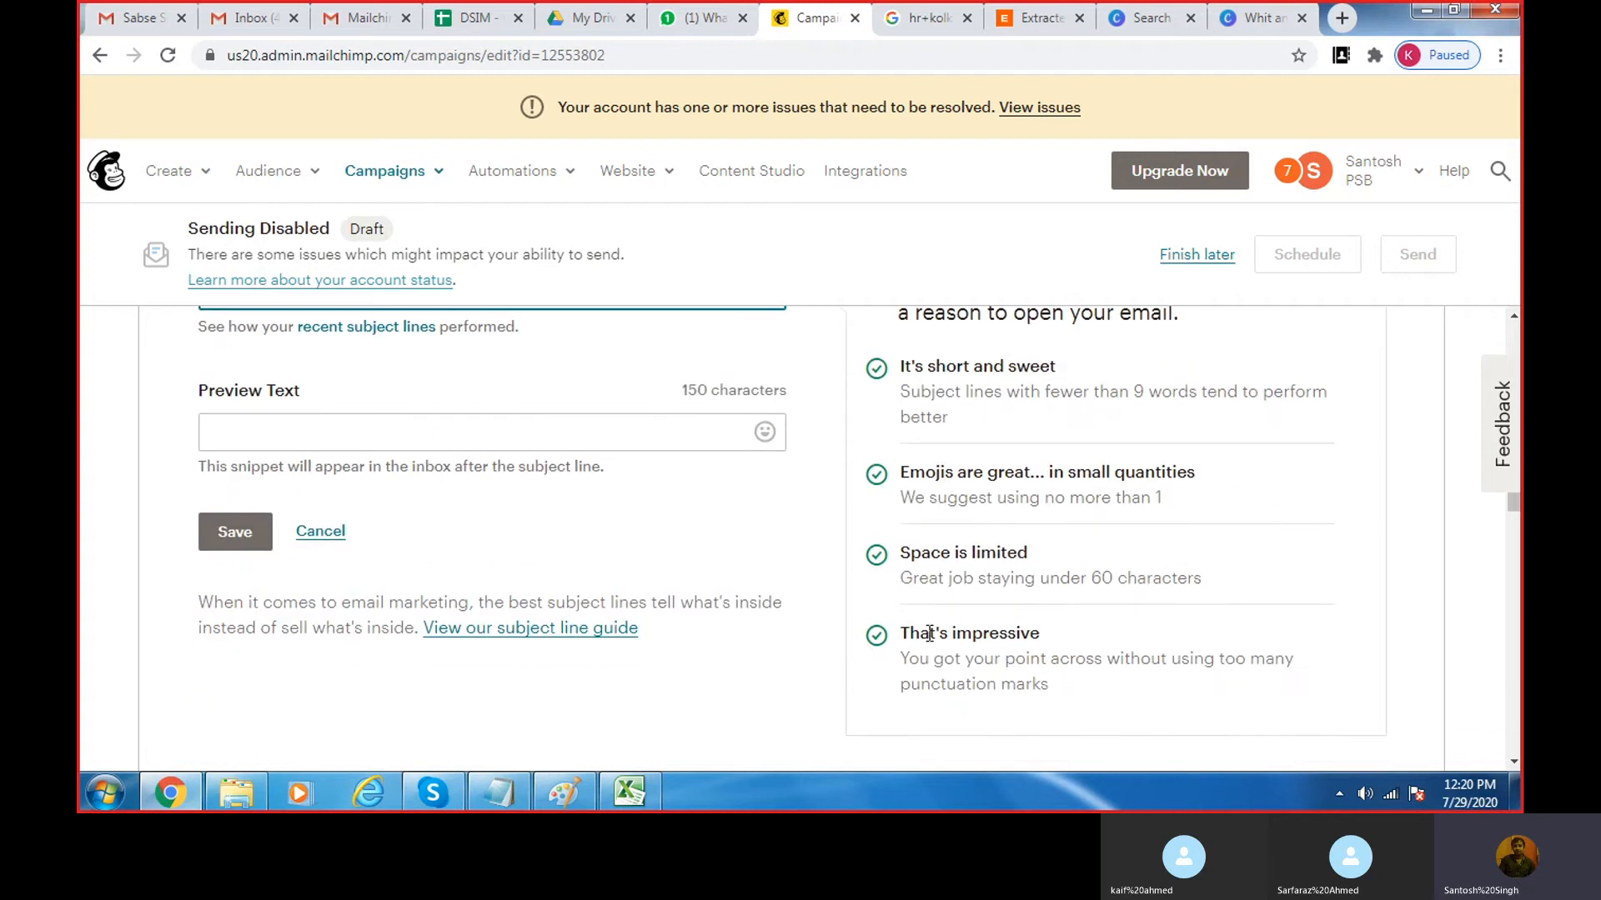
{"action": "scroll", "coordinate": [917, 629], "scroll_direction": "up", "scroll_amount": 1}
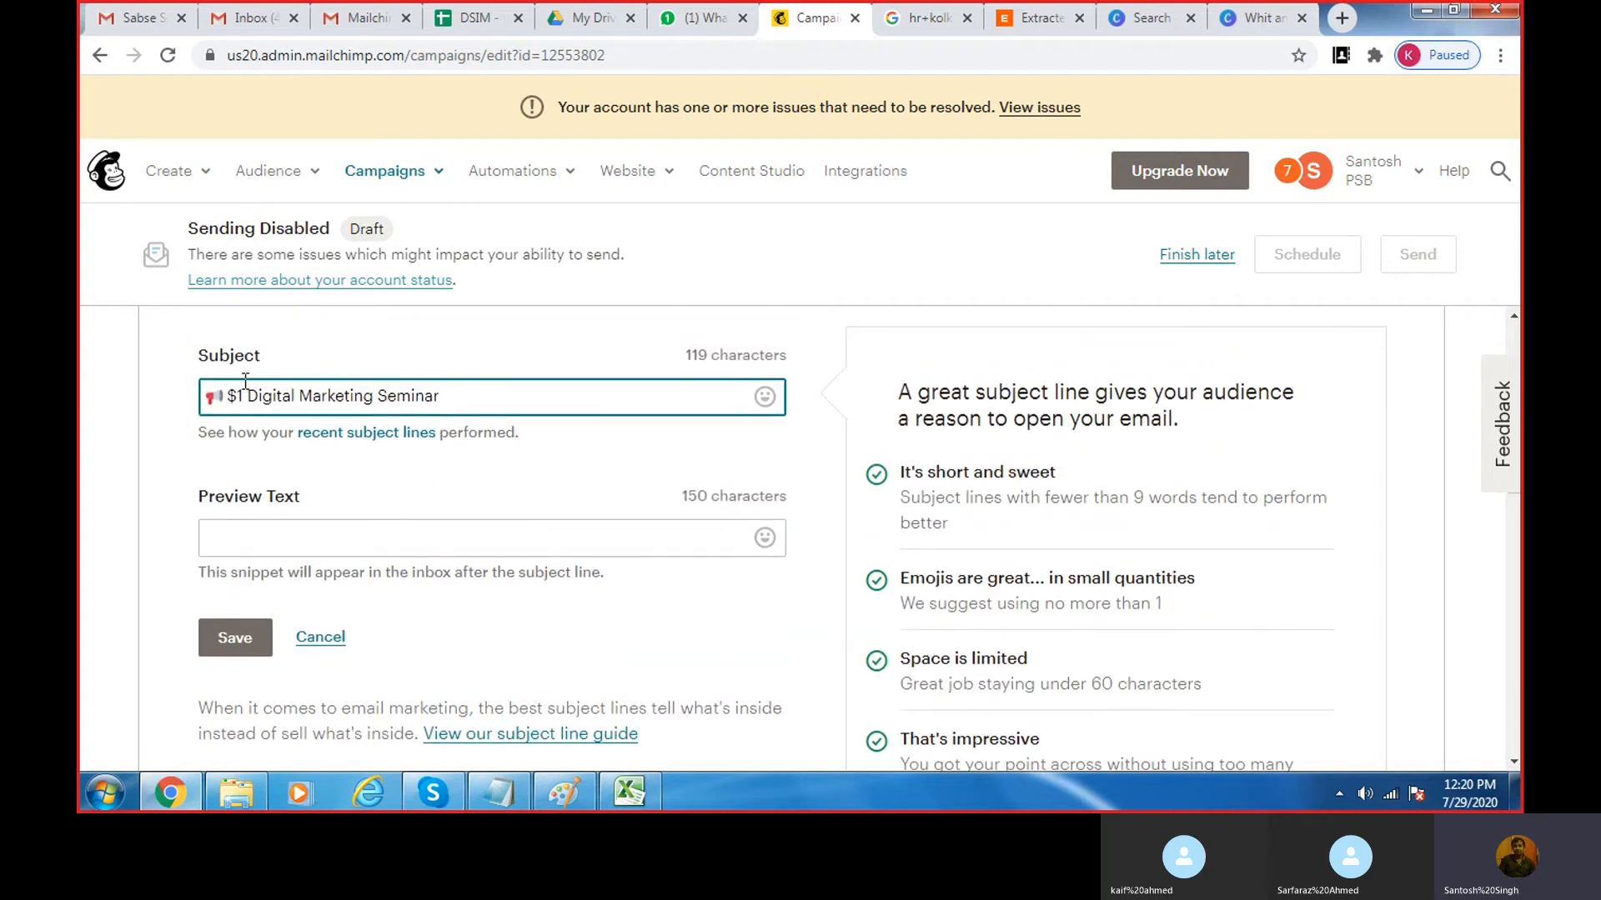
Switch to Gmail, look through the inbox for examples of subject lines, and return to the Mailchimp campaign
{"action": "left_click", "coordinate": [138, 17]}
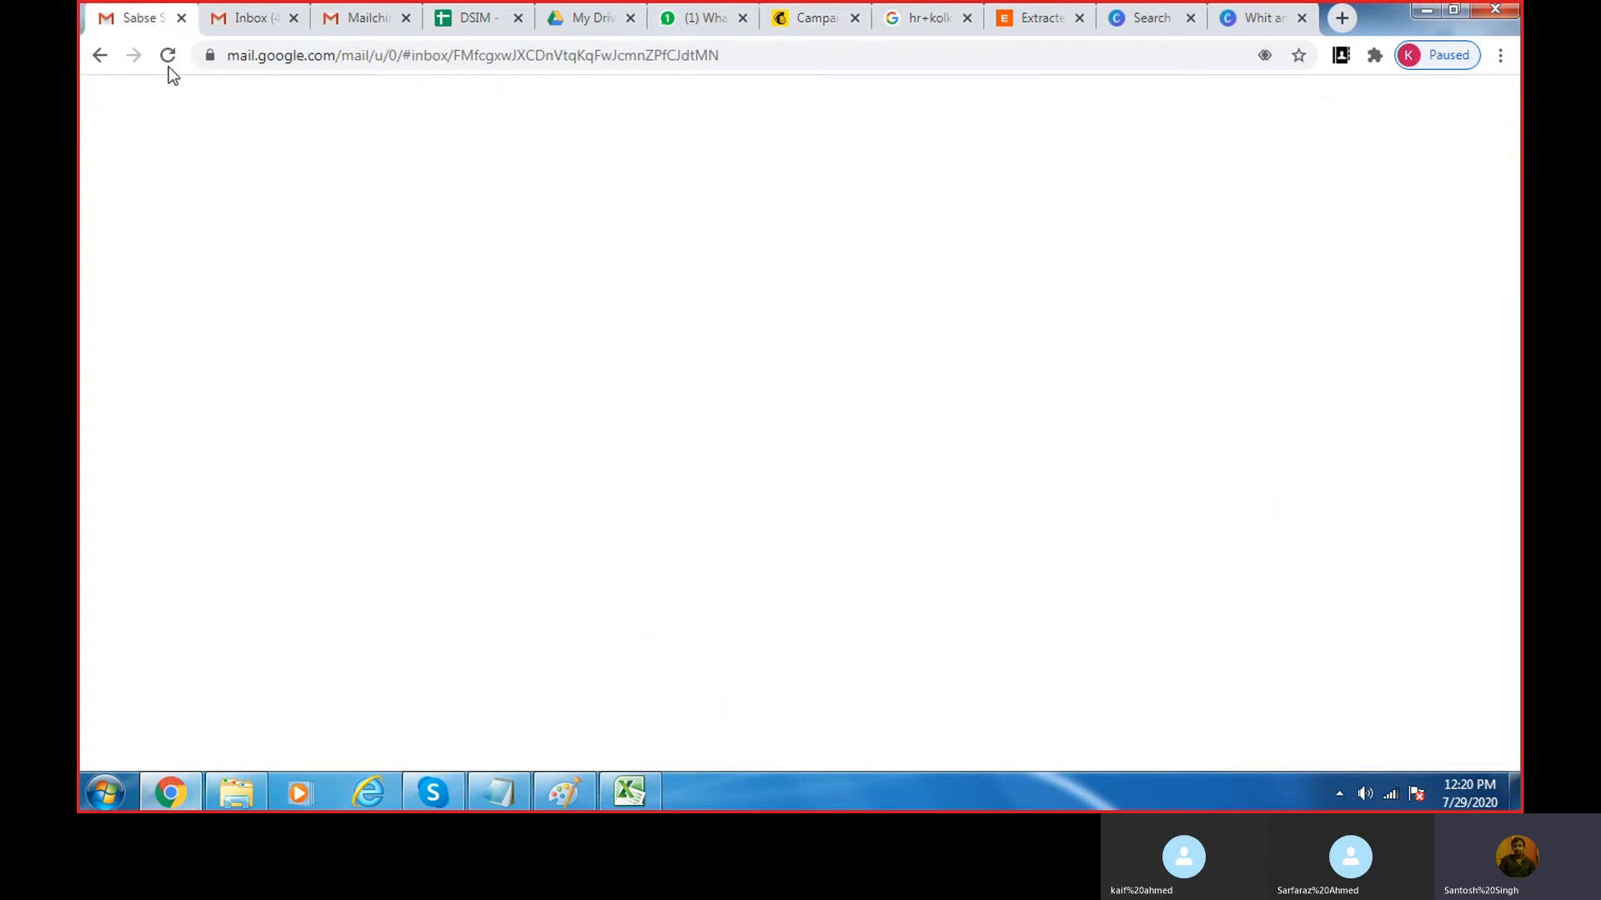
{"action": "left_click", "coordinate": [374, 171]}
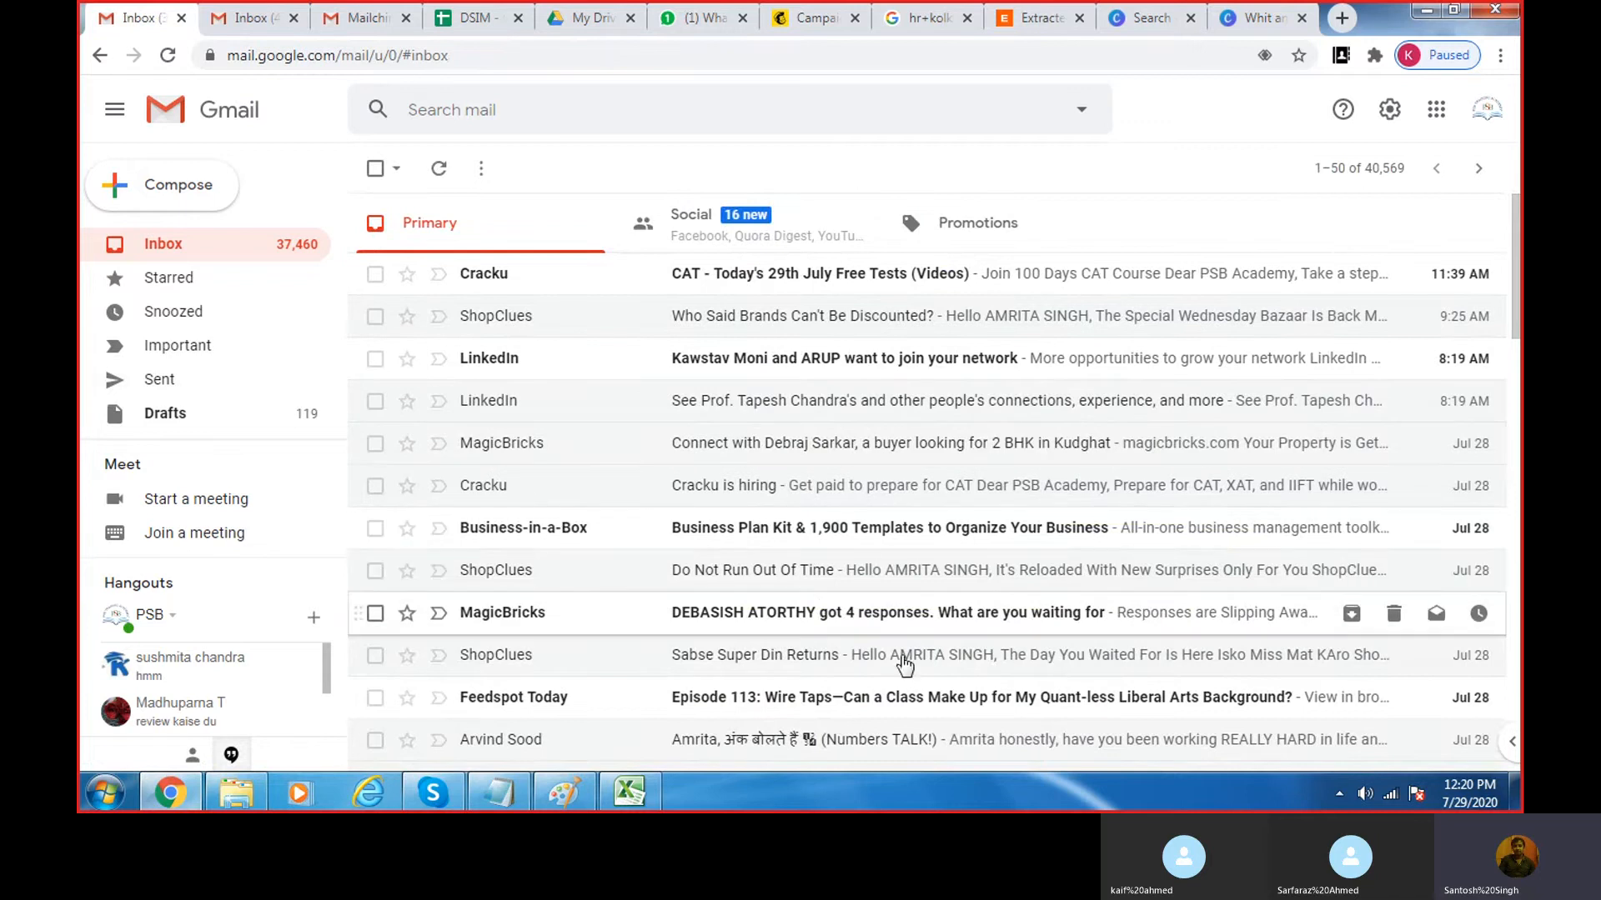
{"action": "scroll", "coordinate": [813, 600], "scroll_direction": "down", "scroll_amount": 2}
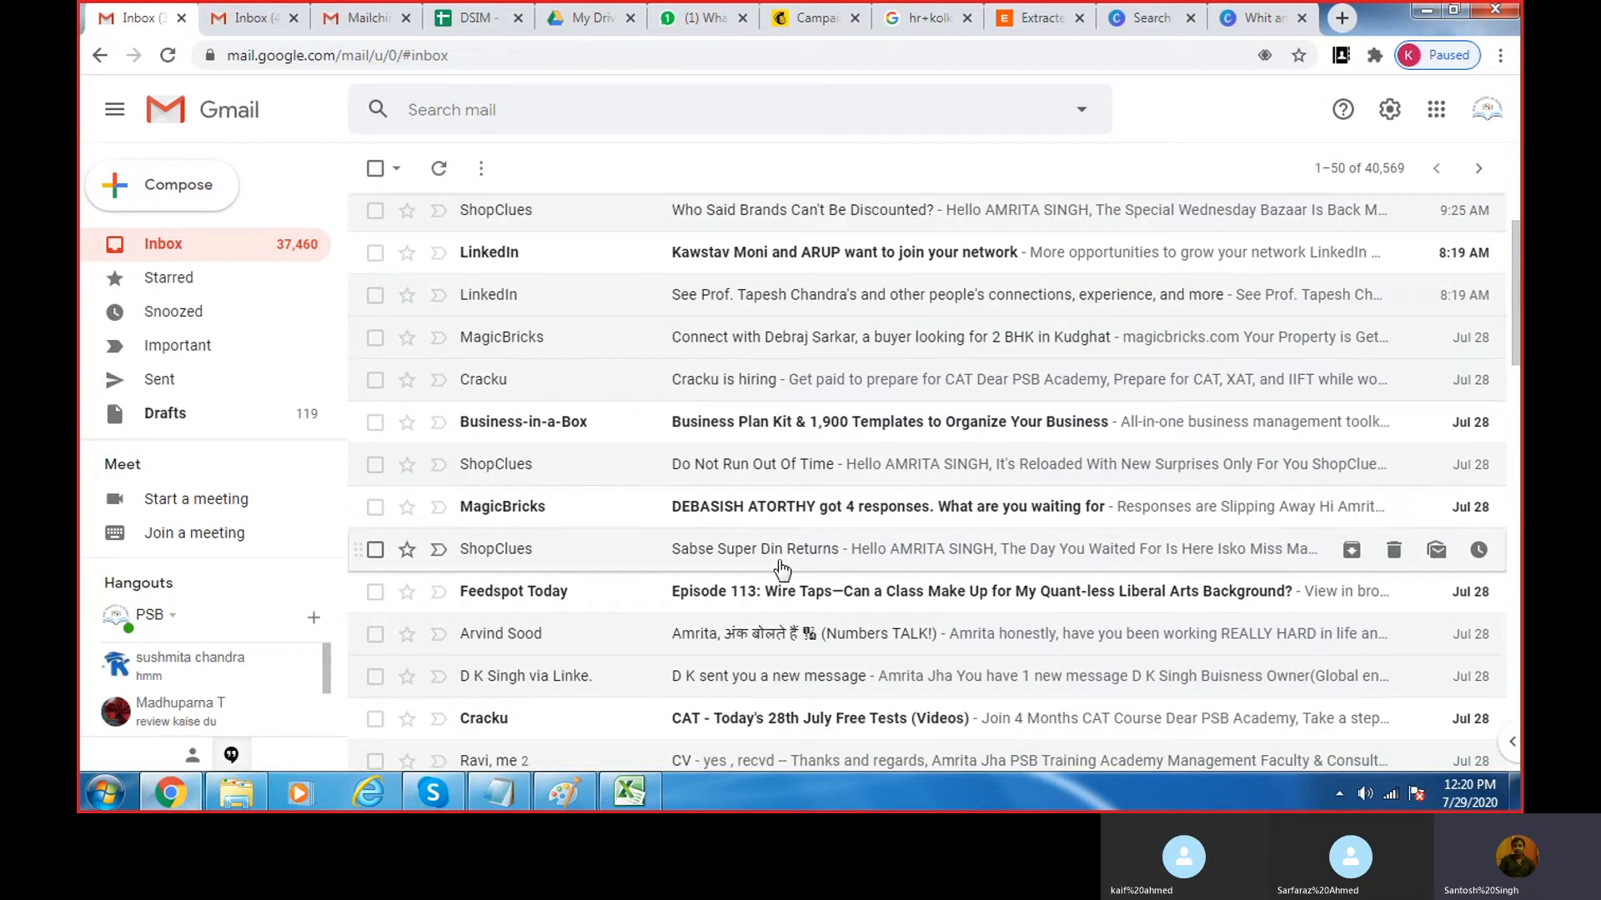
{"action": "scroll", "coordinate": [705, 601], "scroll_direction": "down", "scroll_amount": 1}
{"action": "scroll", "coordinate": [704, 600], "scroll_direction": "down", "scroll_amount": 2}
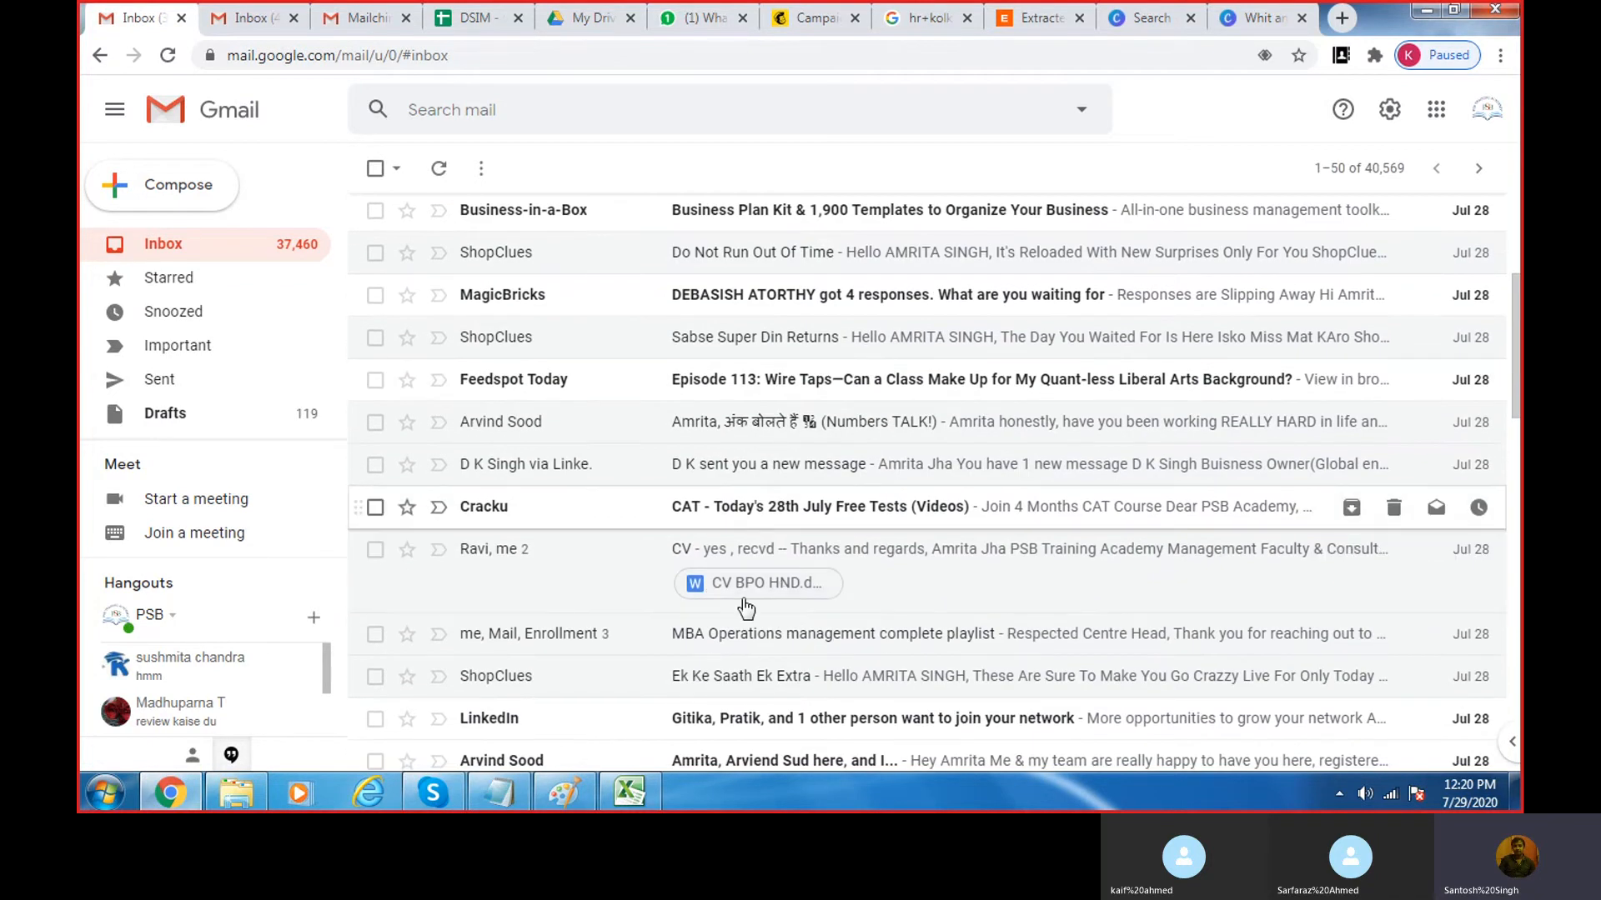
{"action": "scroll", "coordinate": [767, 601], "scroll_direction": "down", "scroll_amount": 3}
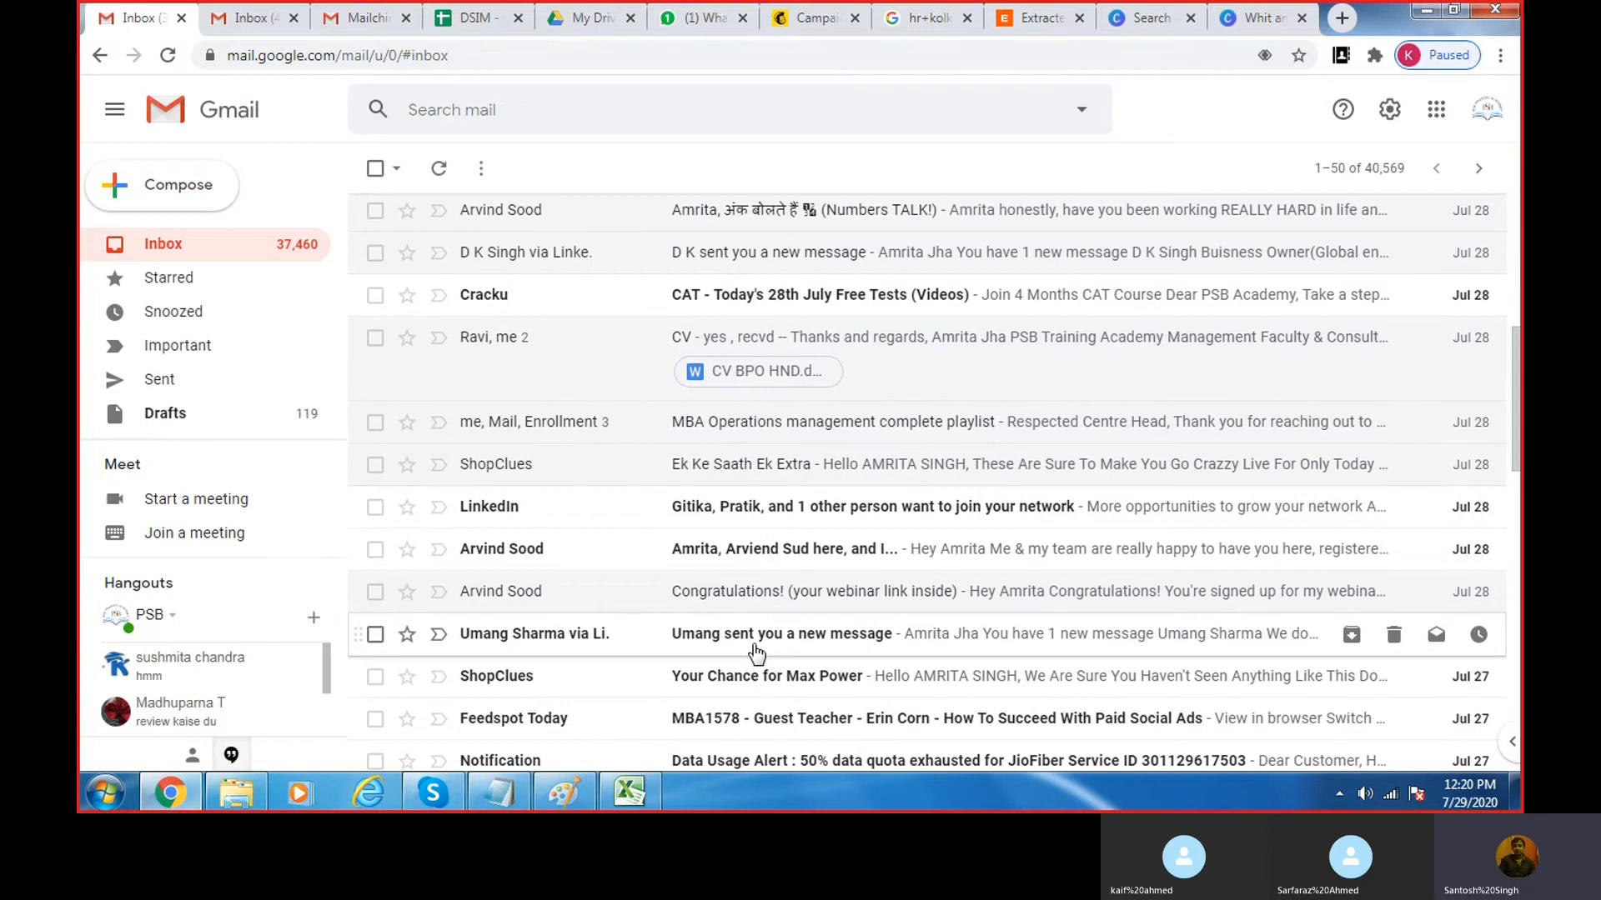
{"action": "left_click", "coordinate": [363, 18]}
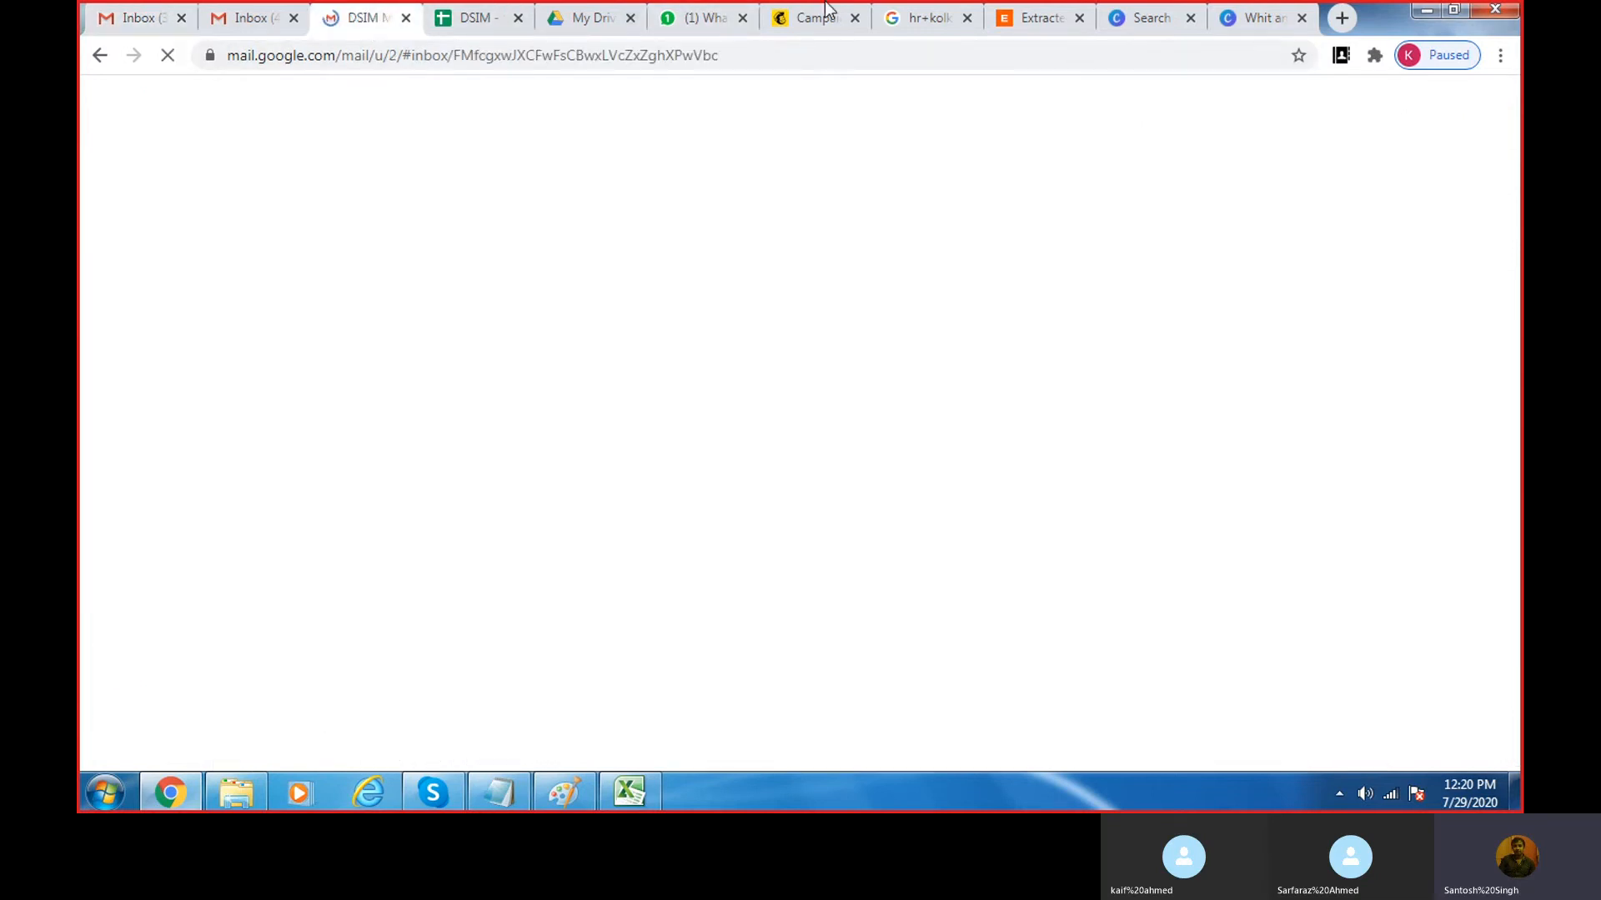
{"action": "left_click", "coordinate": [817, 17]}
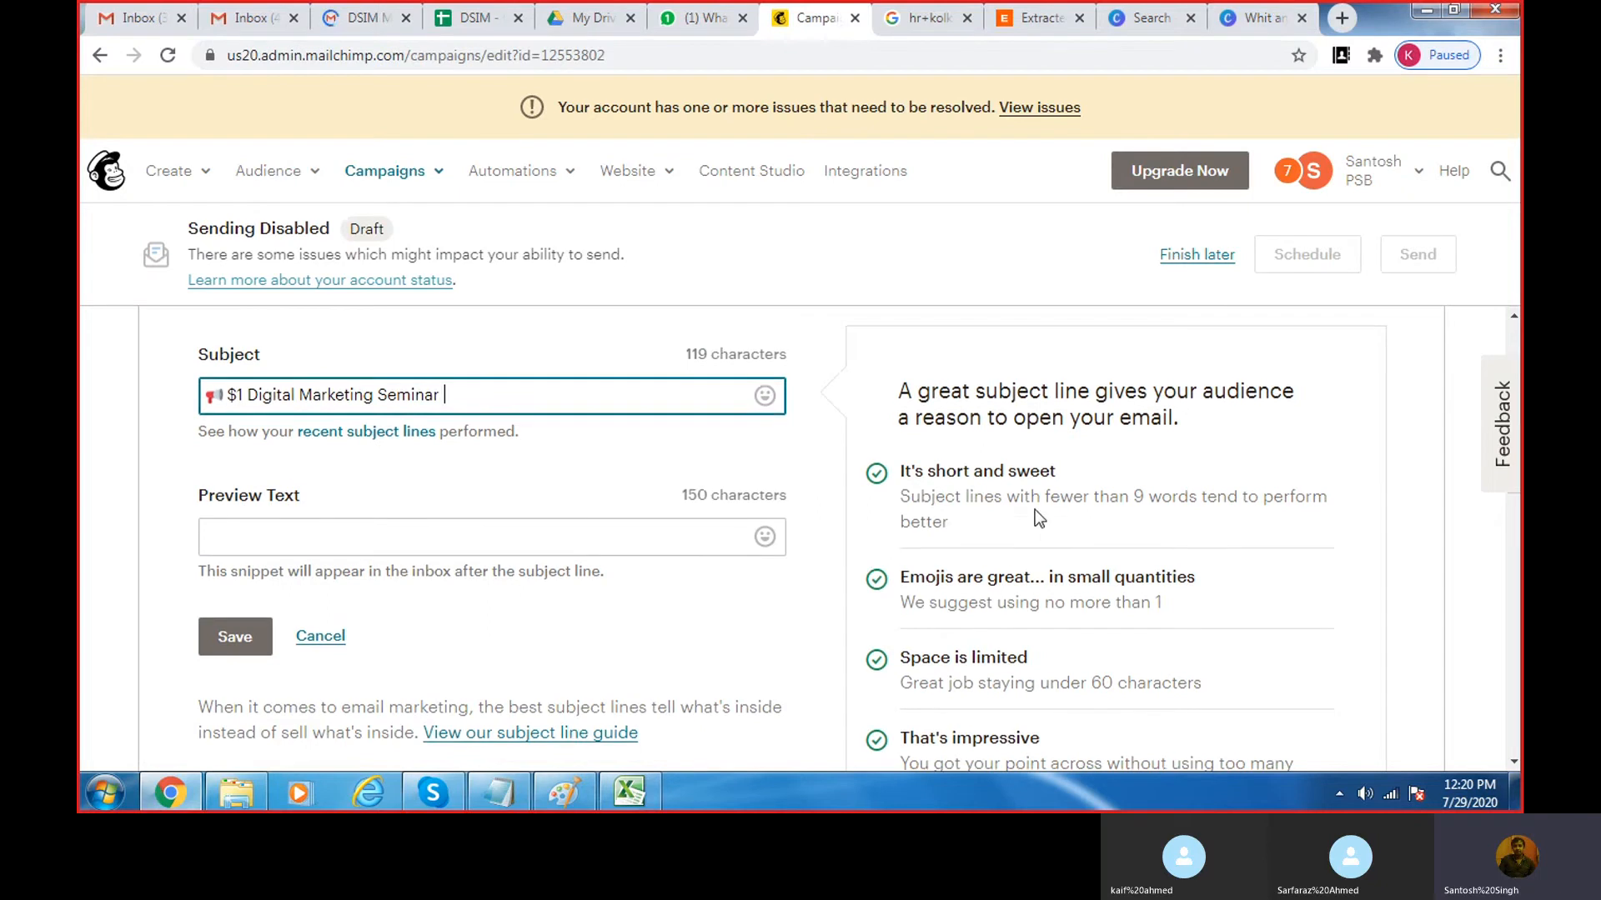
Read the subject line recommendations on word count, emojis, character limit and punctuation
{"action": "scroll", "coordinate": [1039, 524], "scroll_direction": "down", "scroll_amount": 1}
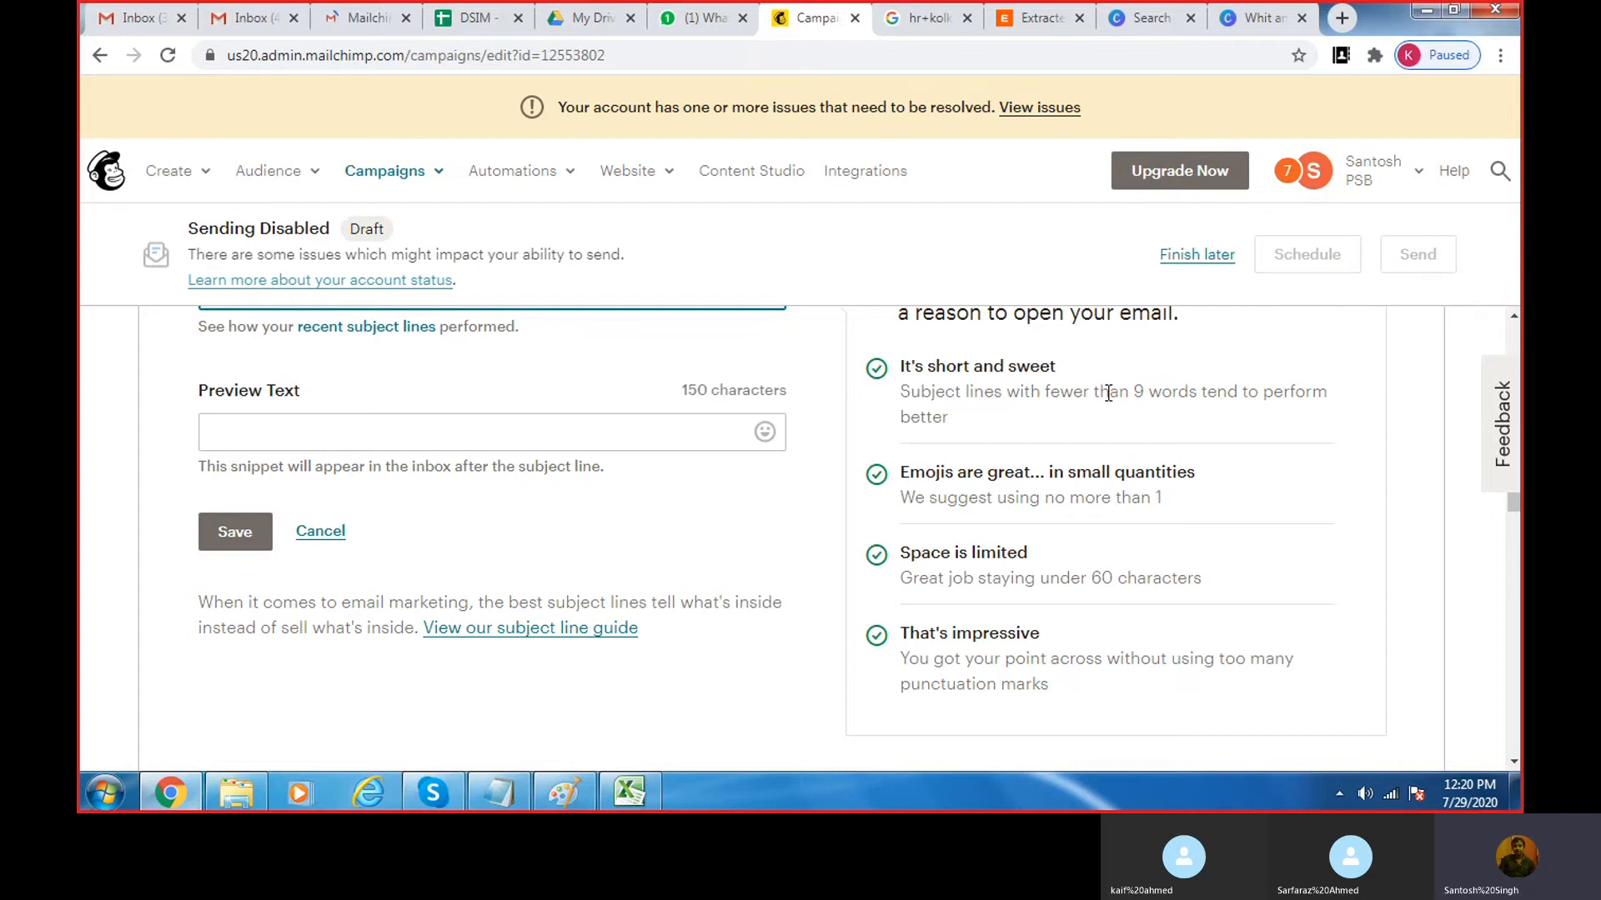
{"action": "left_click_drag", "start_coordinate": [1109, 394], "coordinate": [1183, 394]}
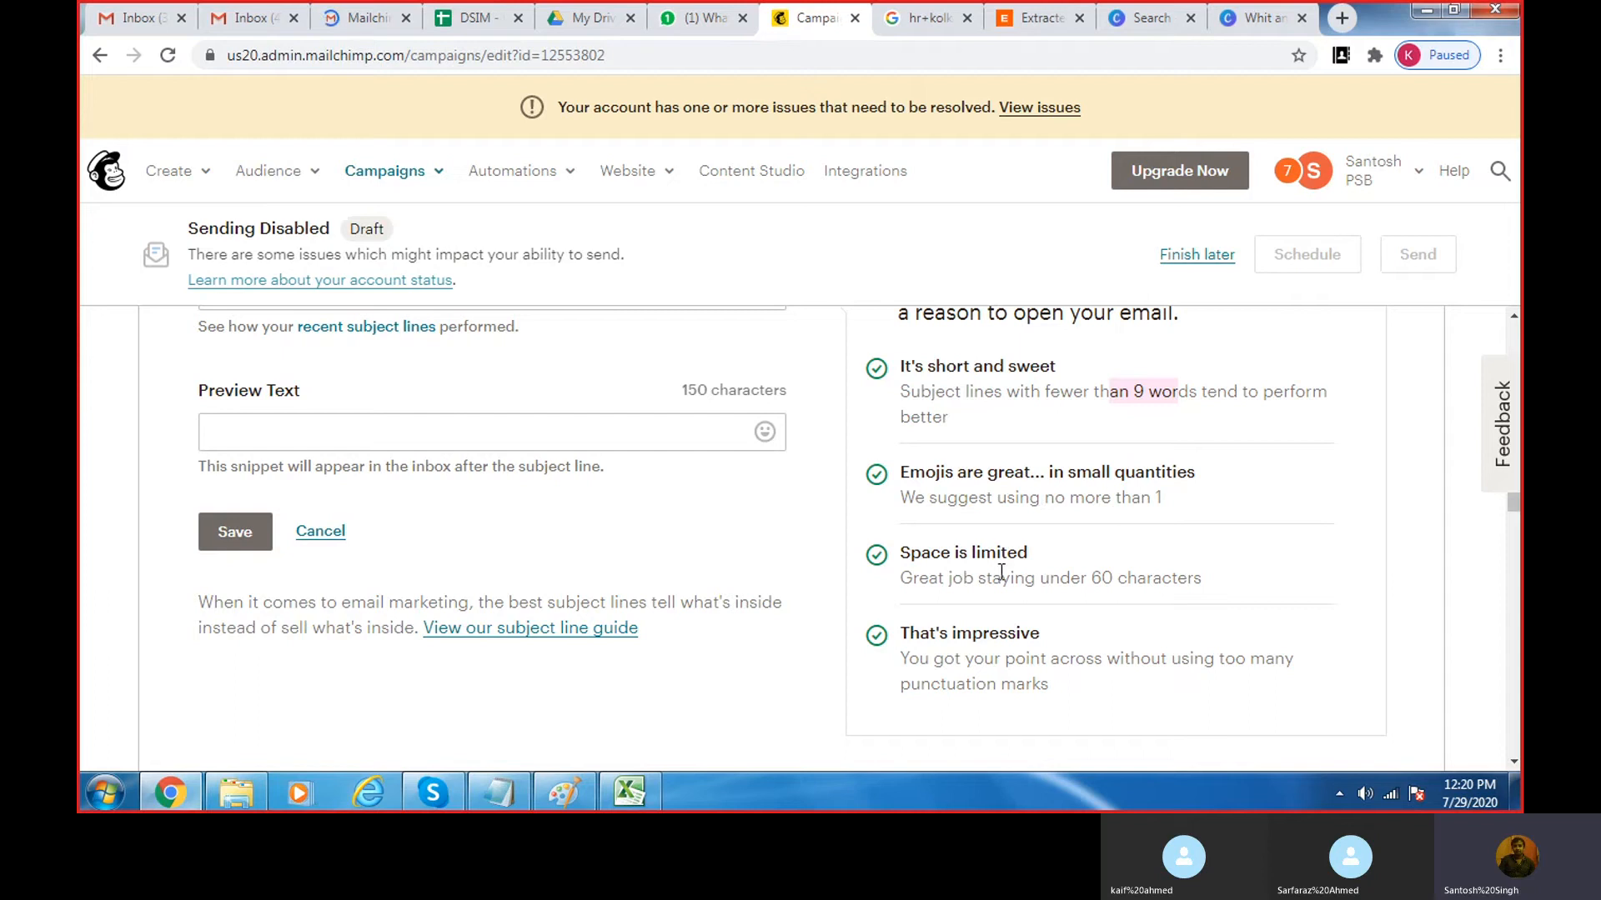
{"action": "left_click_drag", "start_coordinate": [1212, 580], "coordinate": [960, 587]}
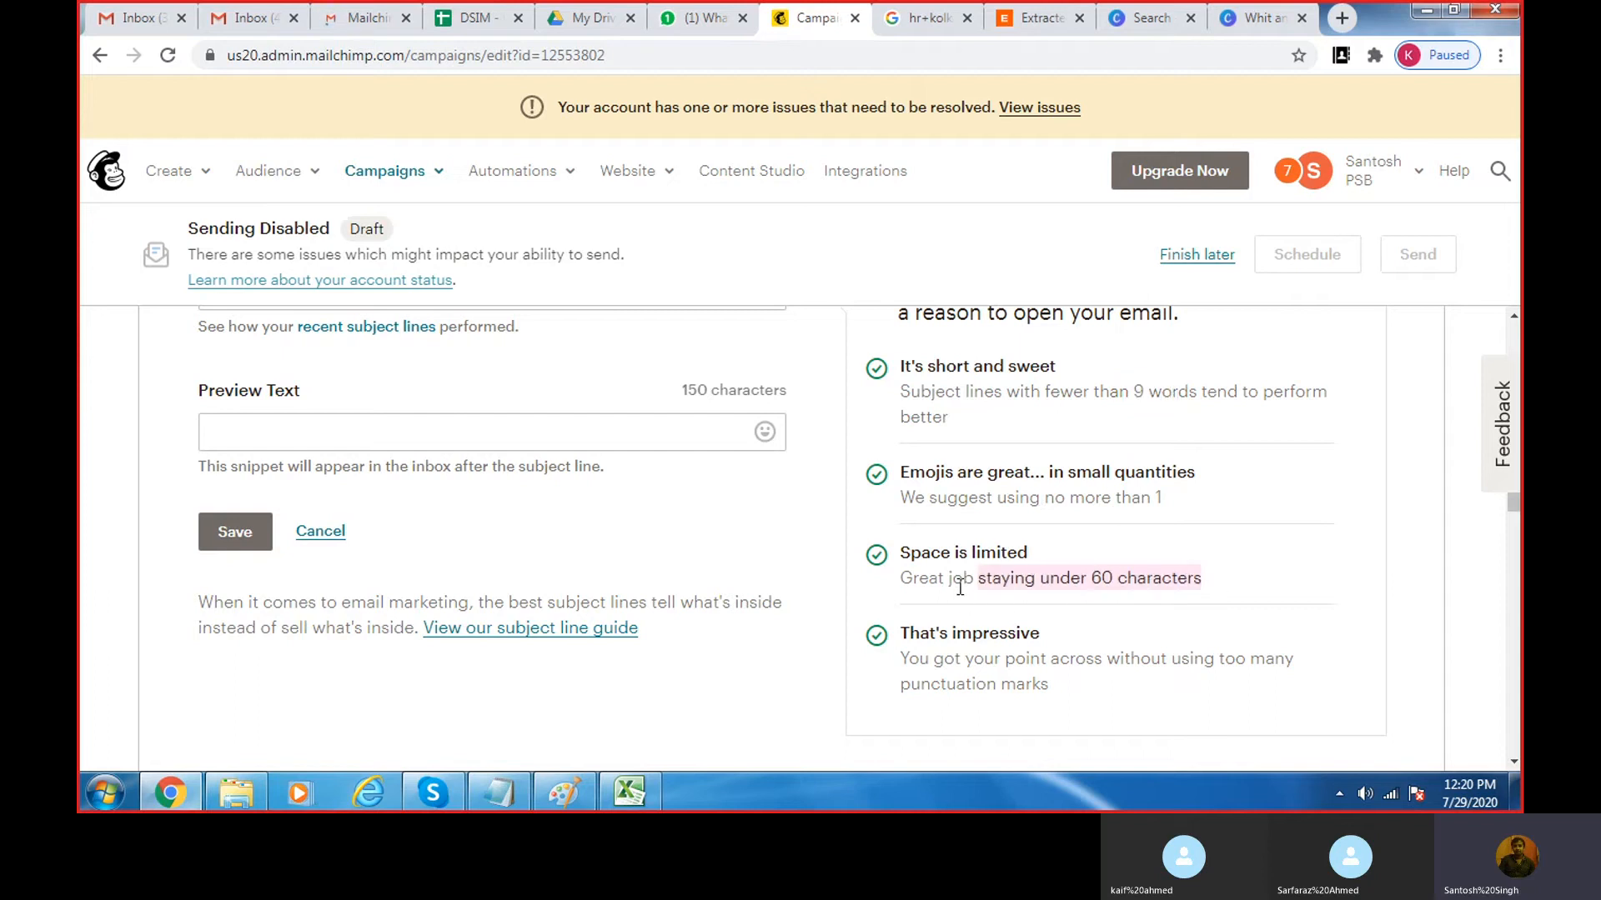
{"action": "left_click", "coordinate": [1121, 686]}
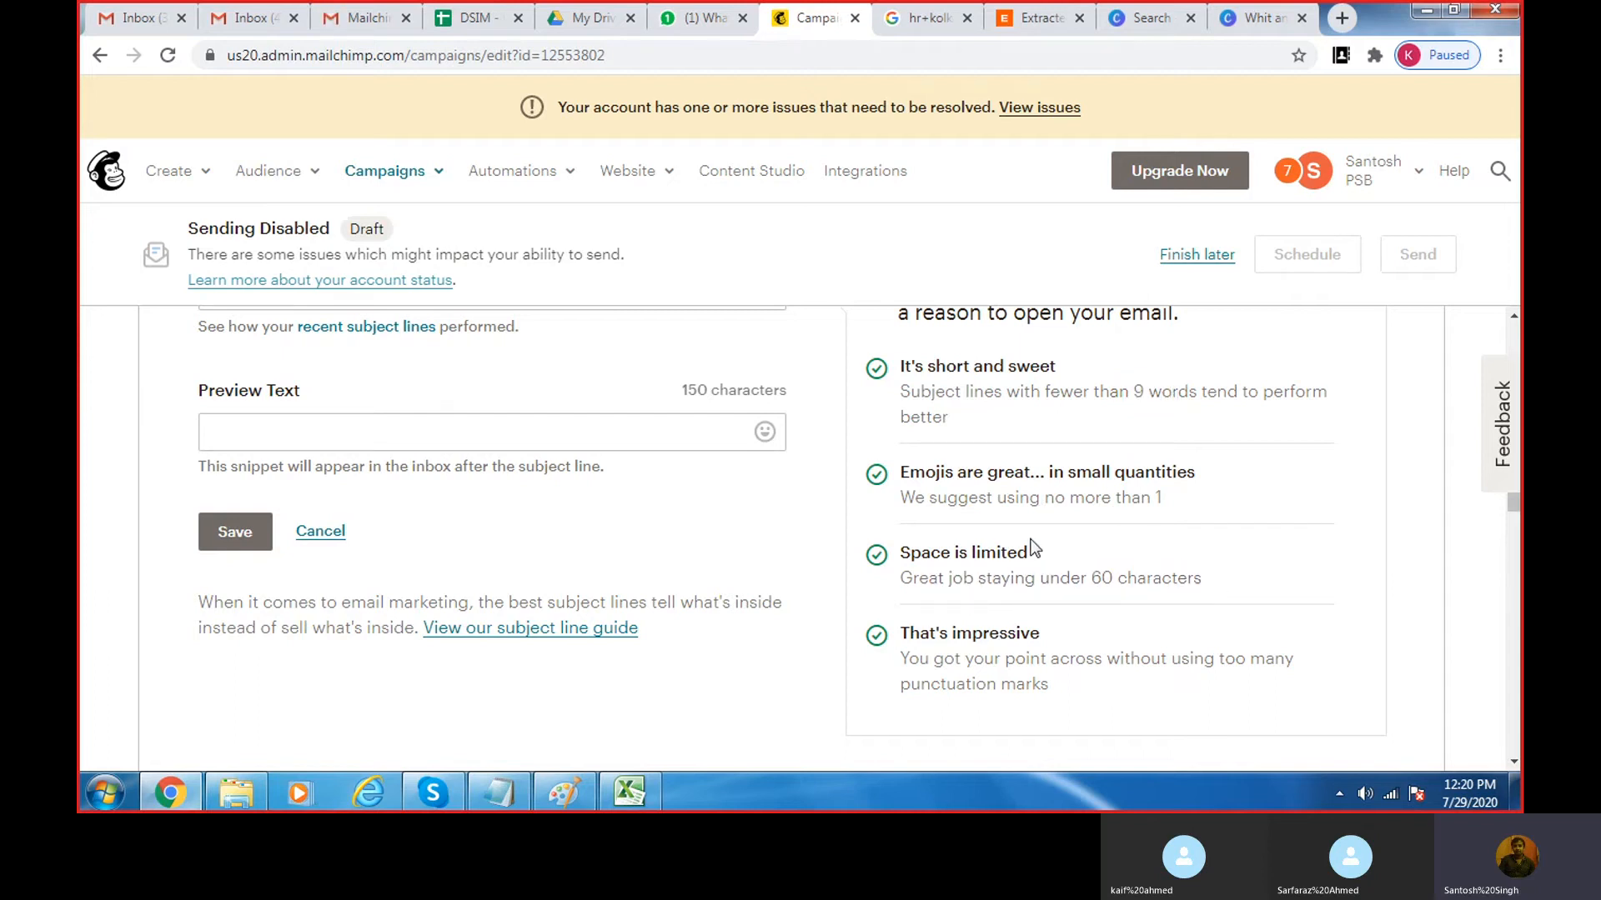
{"action": "scroll", "coordinate": [729, 519], "scroll_direction": "up", "scroll_amount": 2}
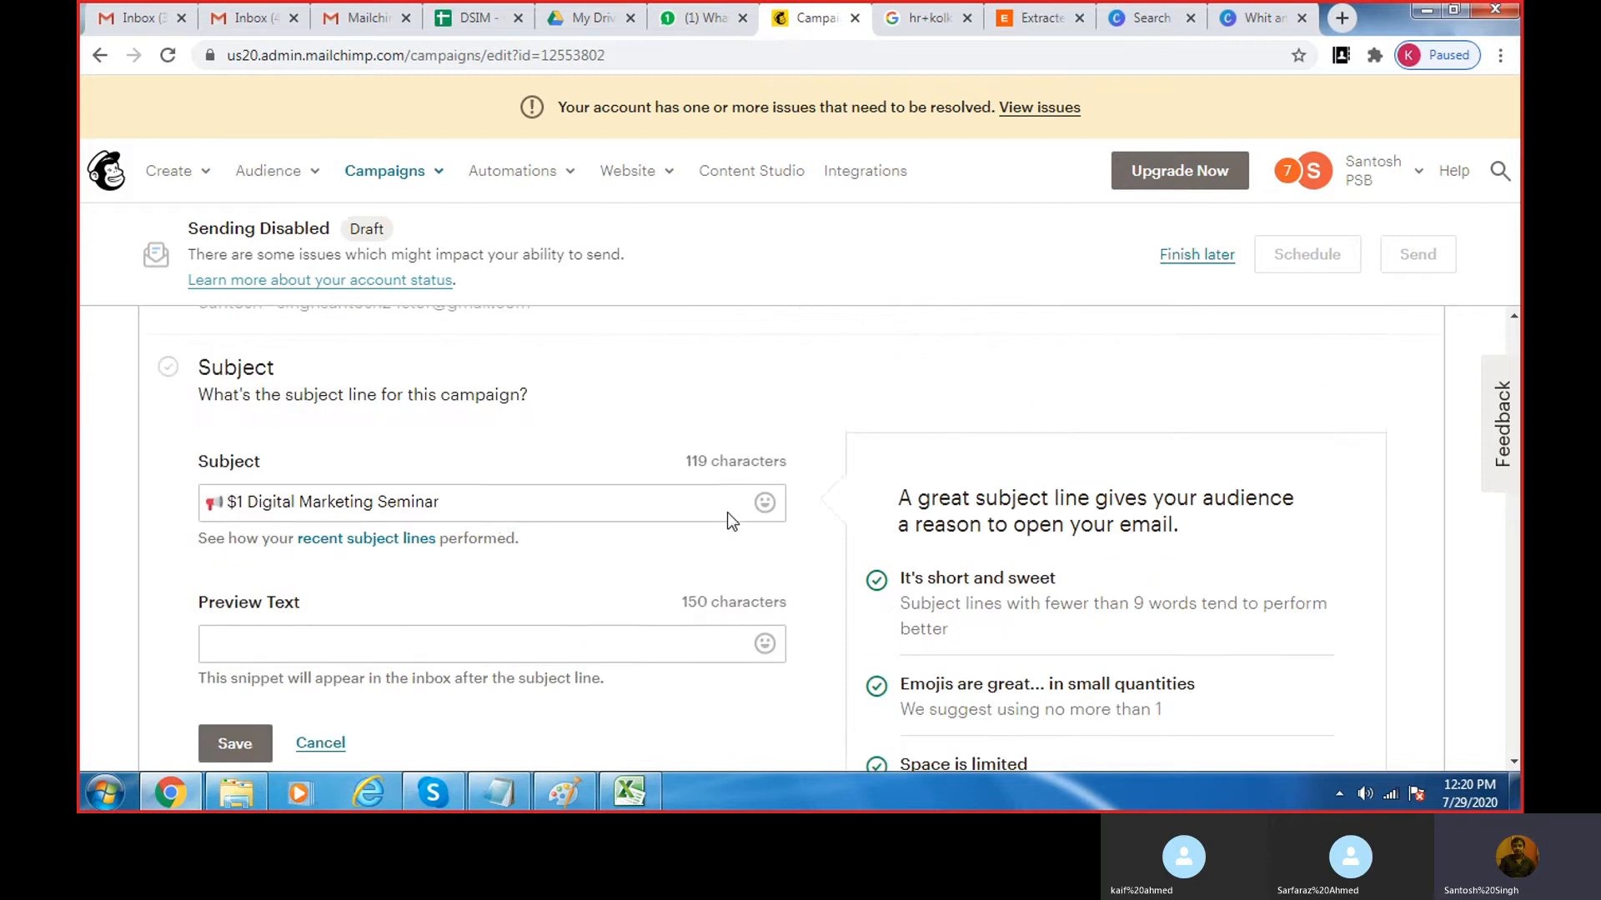
{"action": "scroll", "coordinate": [789, 537], "scroll_direction": "down", "scroll_amount": 1}
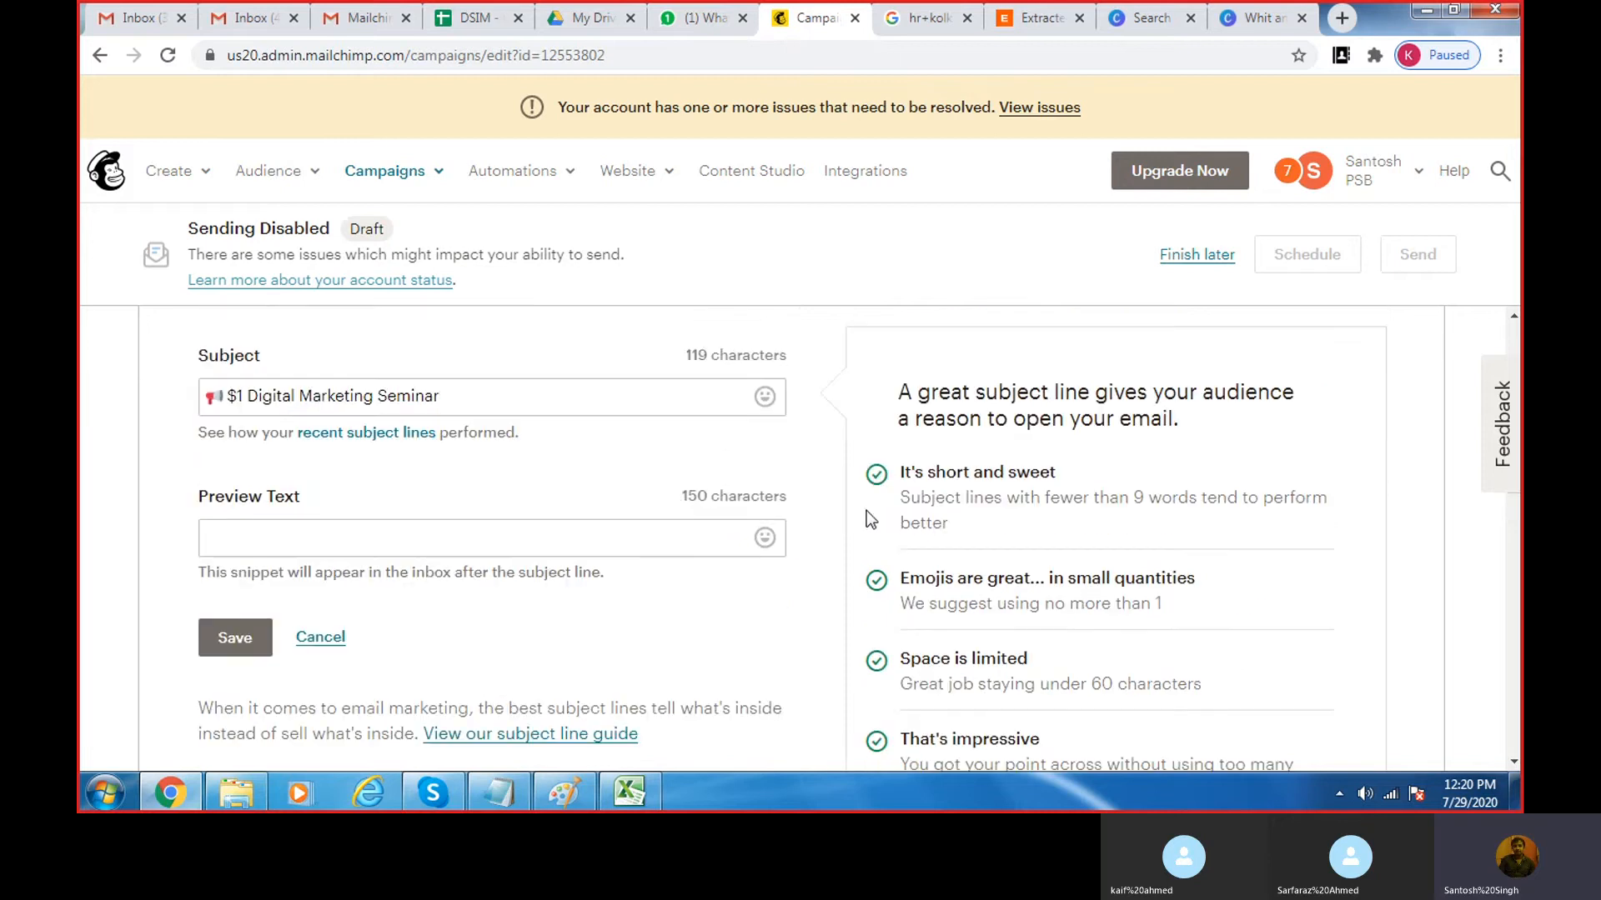
Examine in the Gmail inbox how preview text follows the subject line, and return to the campaign's empty Preview Text field
{"action": "left_click", "coordinate": [343, 554]}
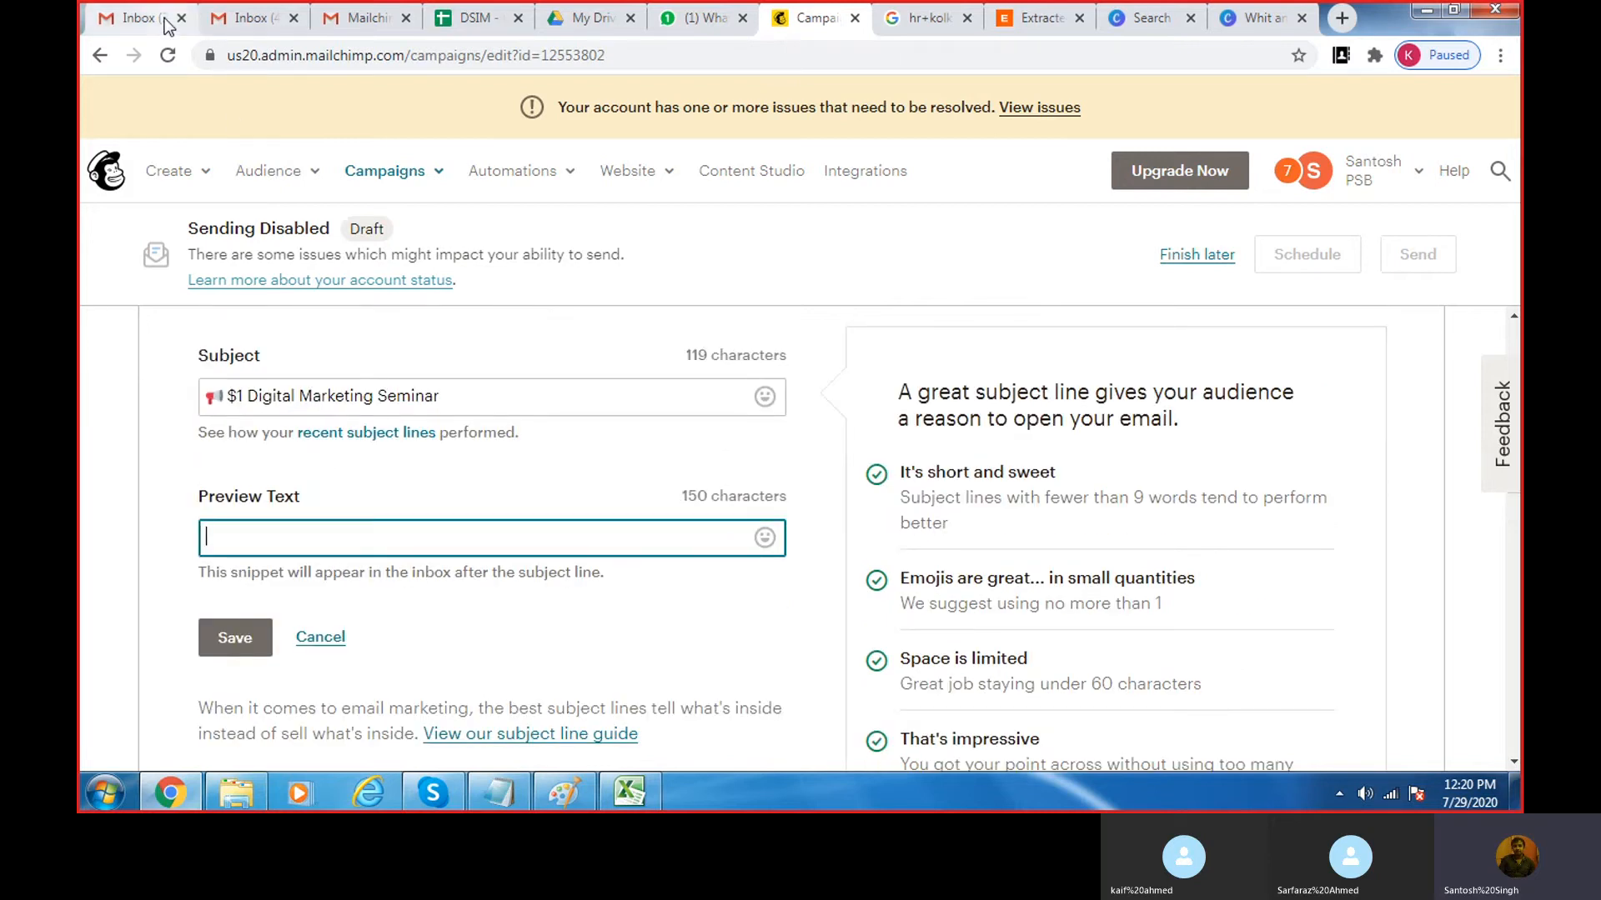
{"action": "left_click", "coordinate": [133, 17]}
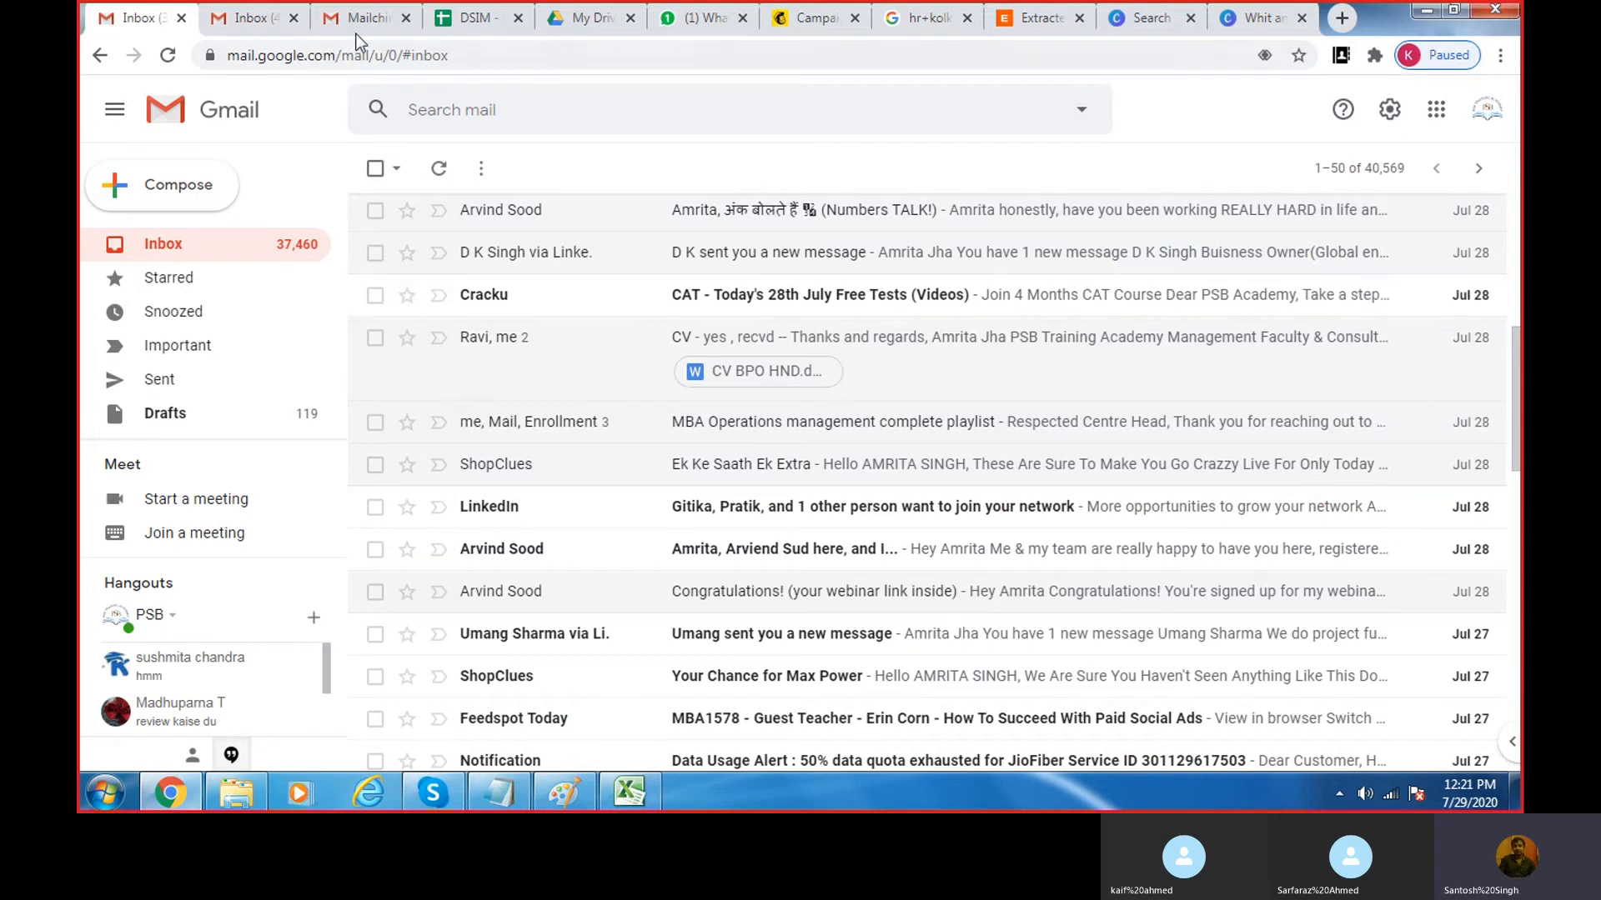
{"action": "left_click", "coordinate": [794, 34]}
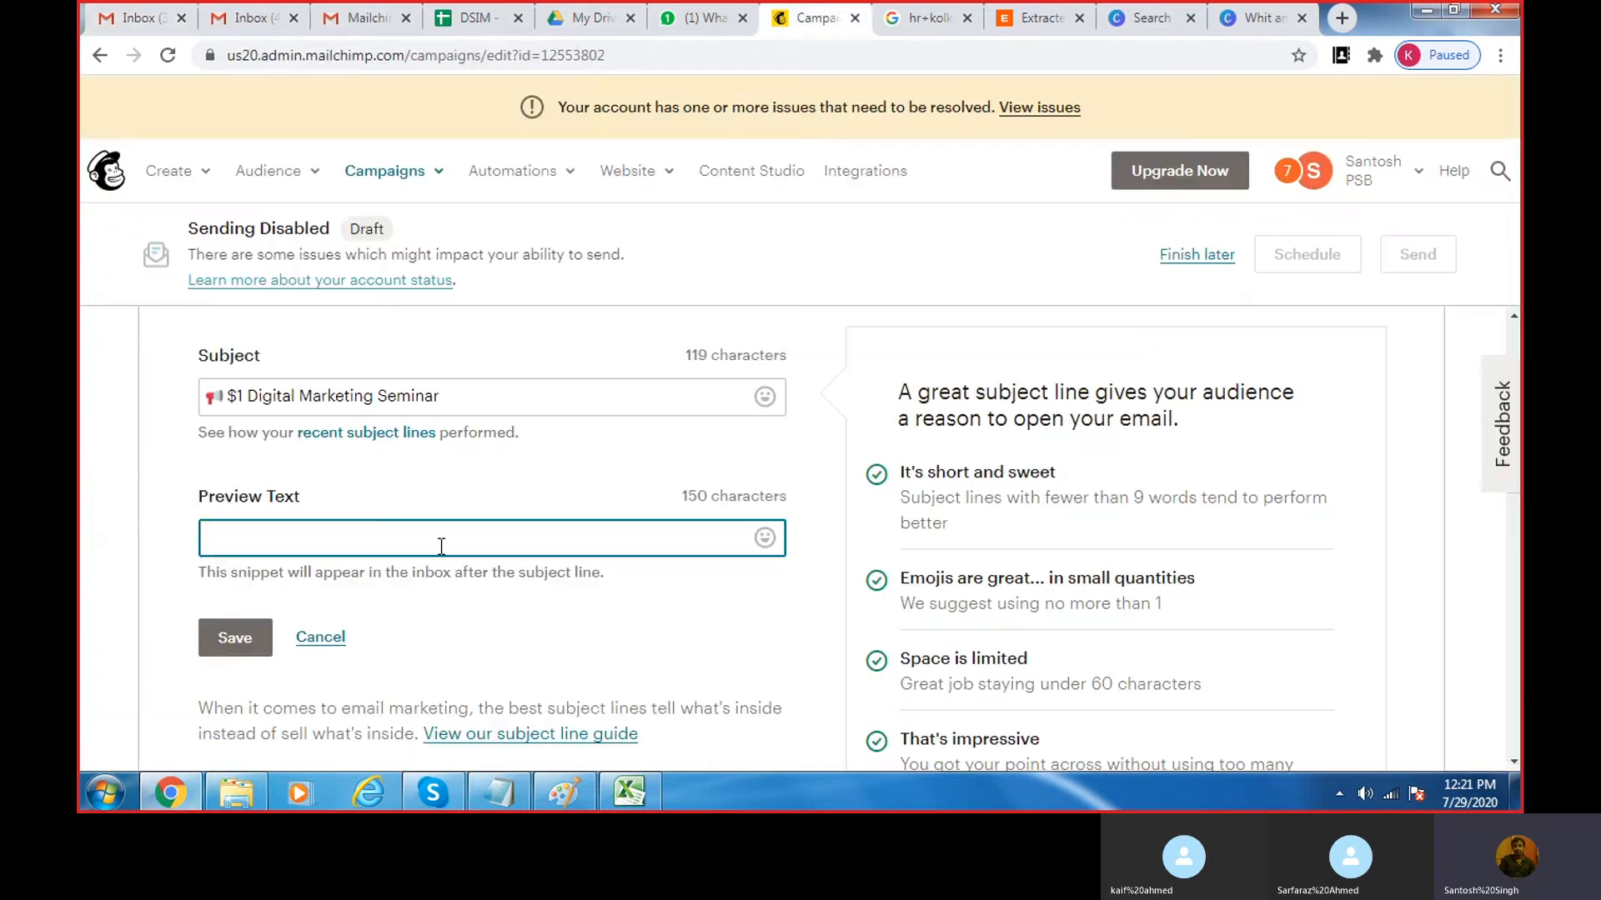
Save the Subject section with the preview text left empty and start designing the campaign's email content
{"action": "scroll", "coordinate": [432, 548], "scroll_direction": "down", "scroll_amount": 1}
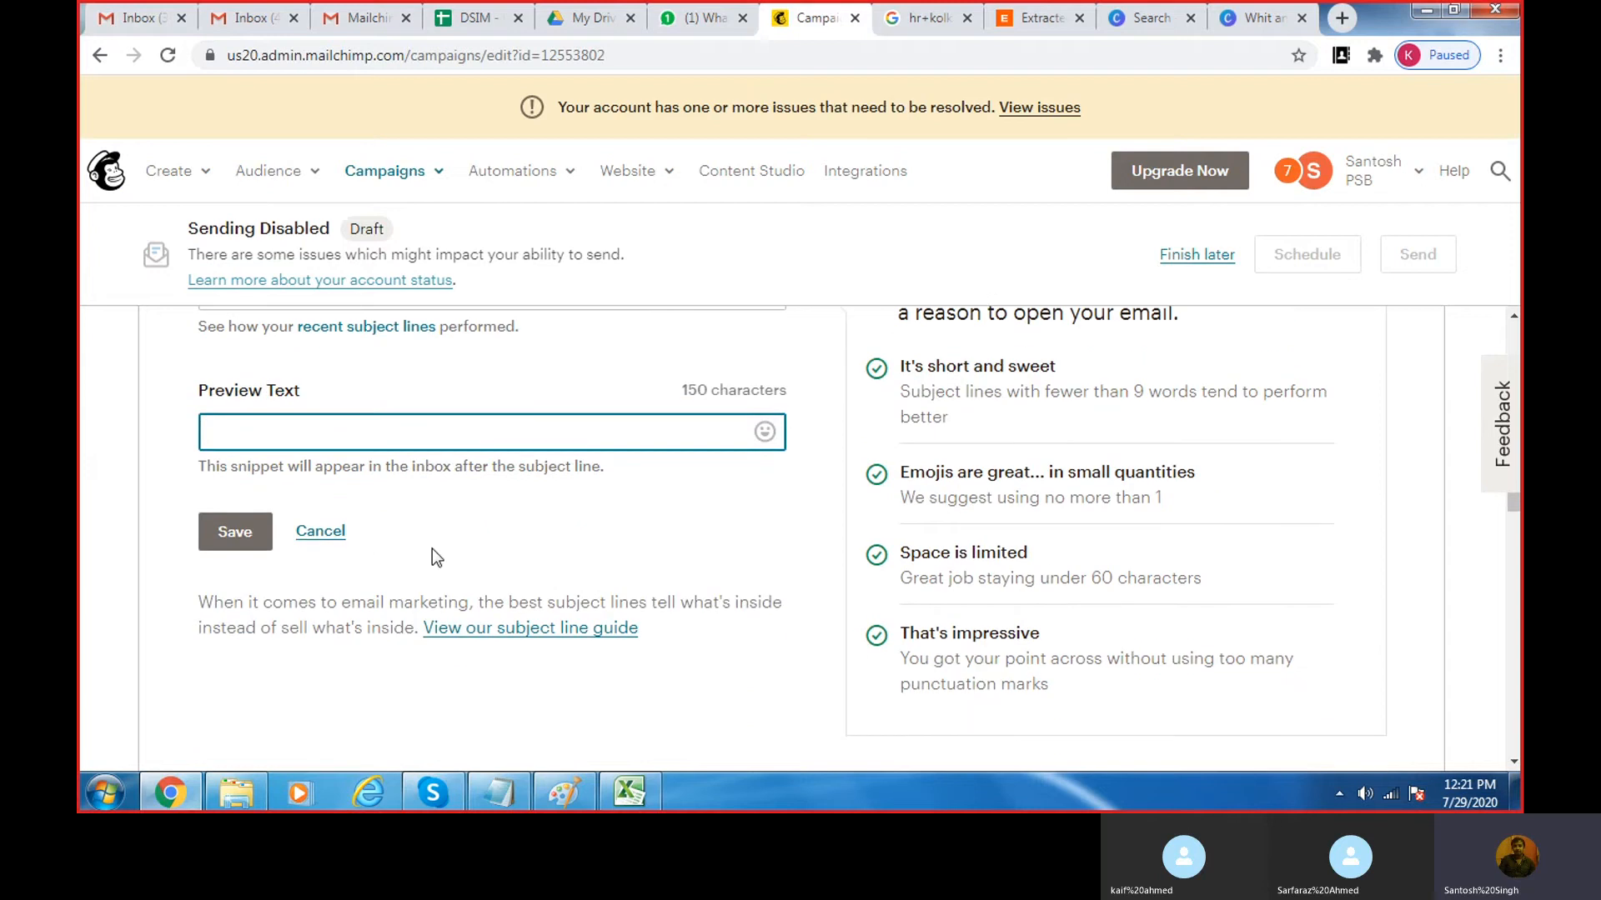
{"action": "left_click", "coordinate": [257, 544]}
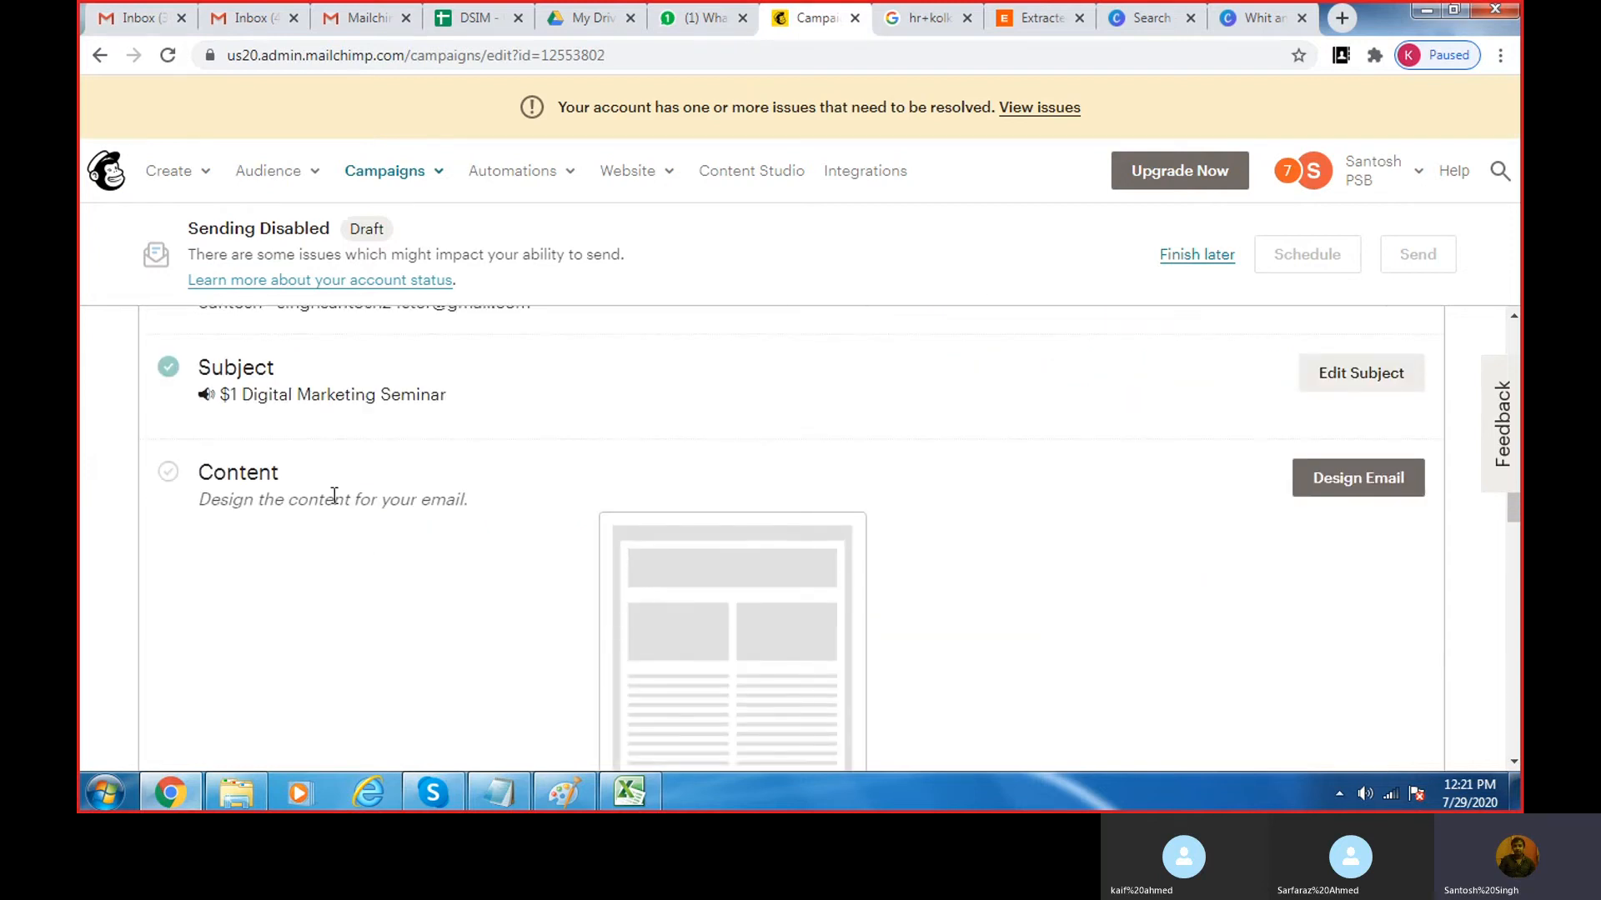
{"action": "left_click", "coordinate": [1355, 491]}
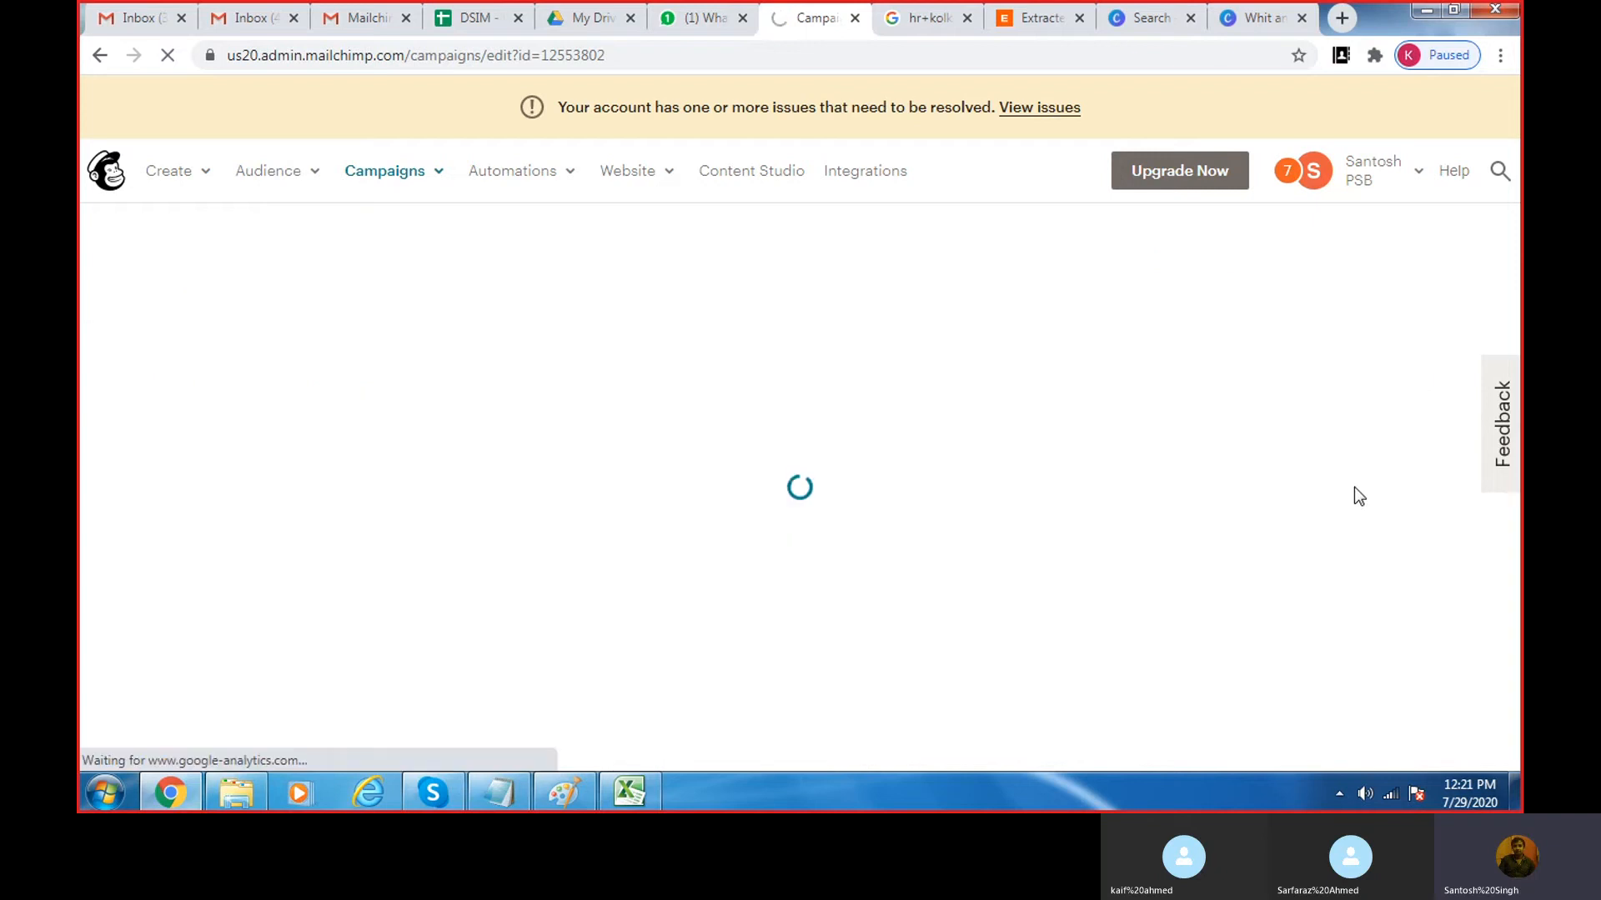
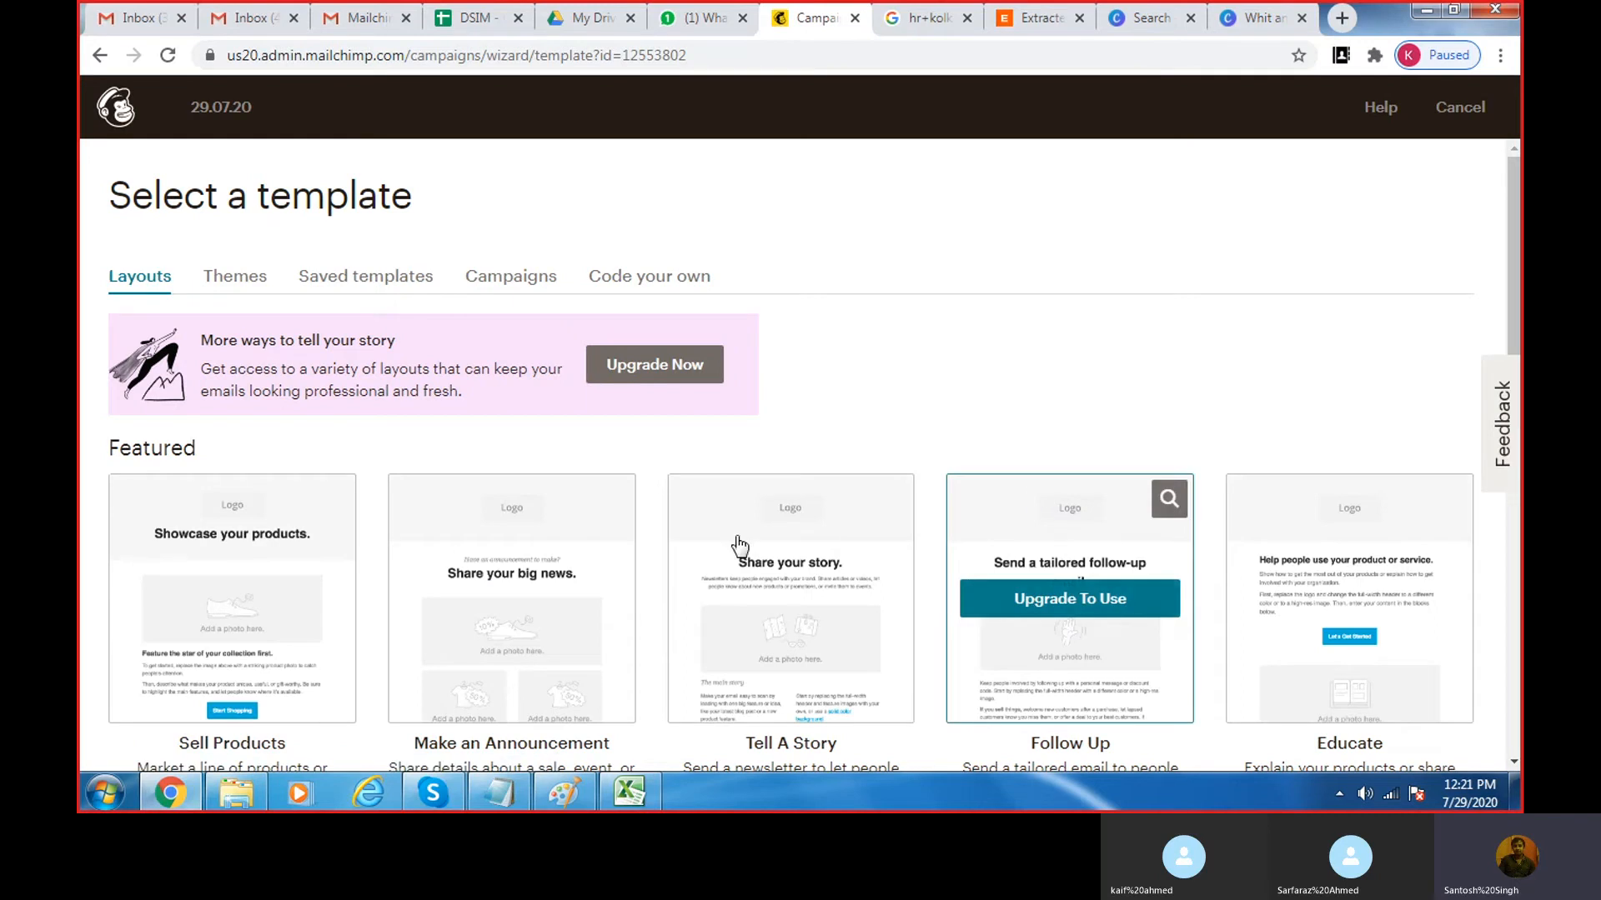
Use the saved template 29.07.20 as the campaign's email content and continue to the campaign overview
{"action": "left_click", "coordinate": [340, 290]}
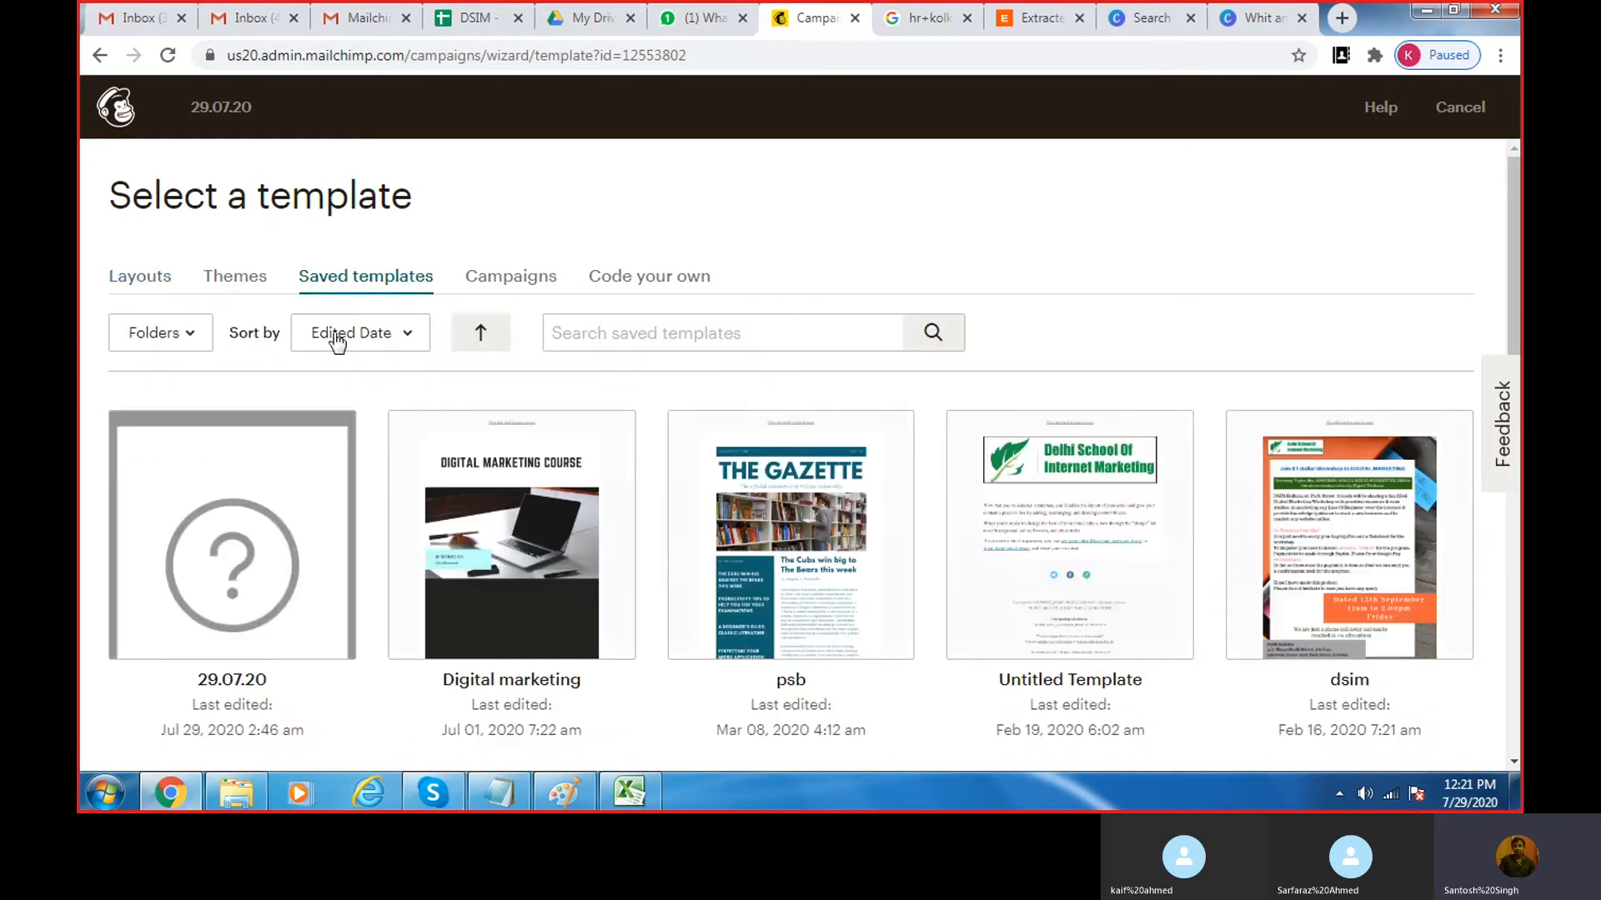
{"action": "left_click", "coordinate": [248, 575]}
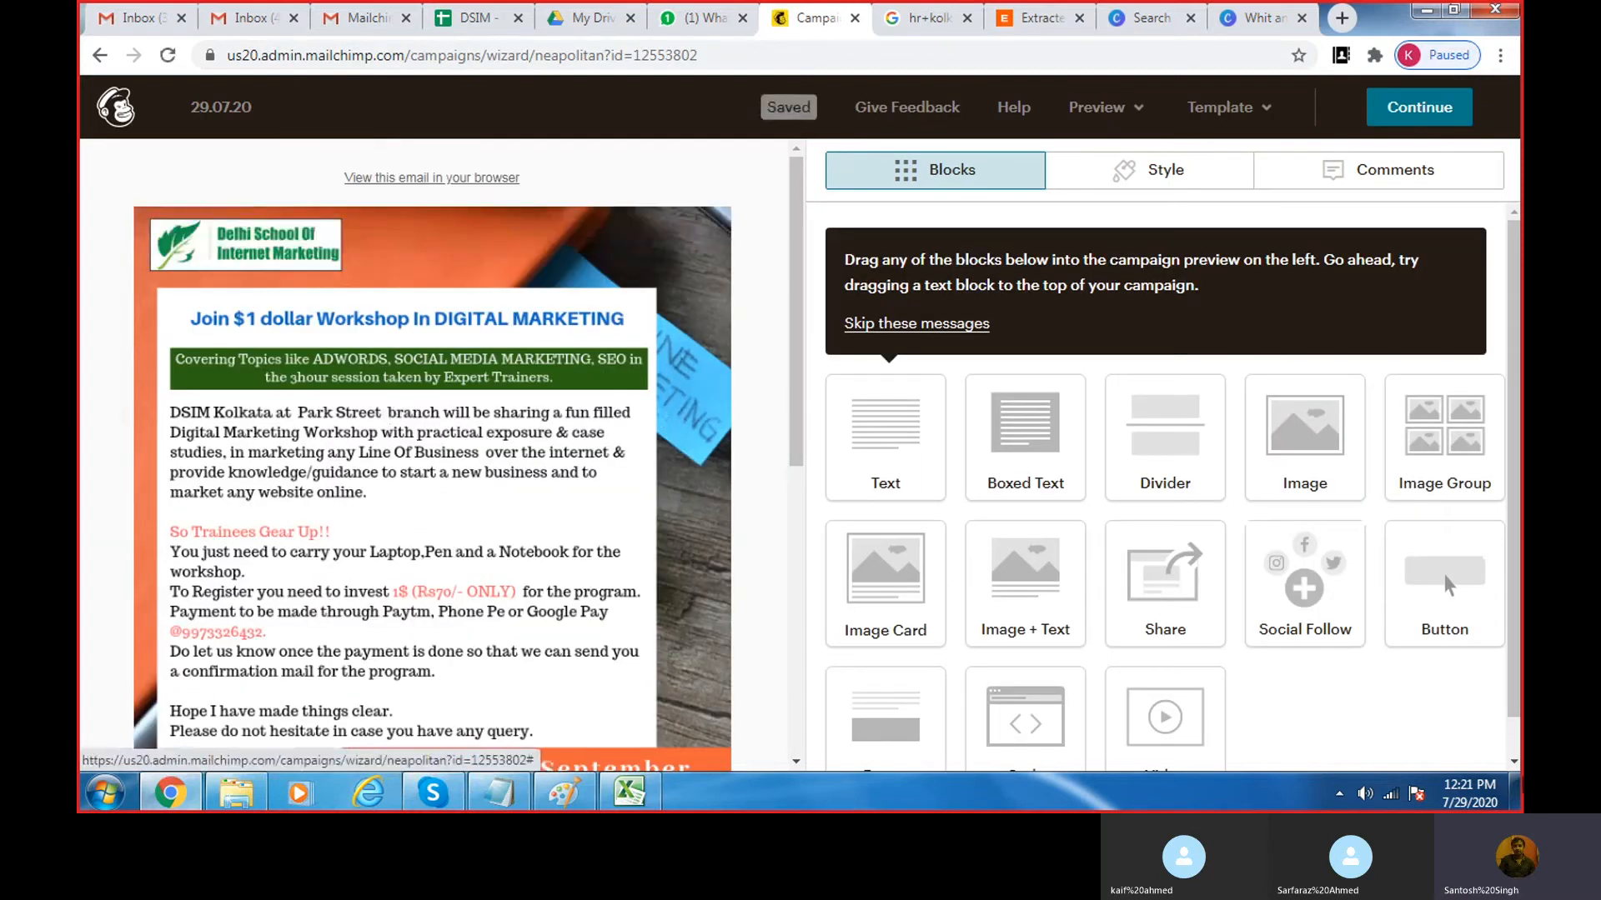
{"action": "left_click", "coordinate": [1404, 119]}
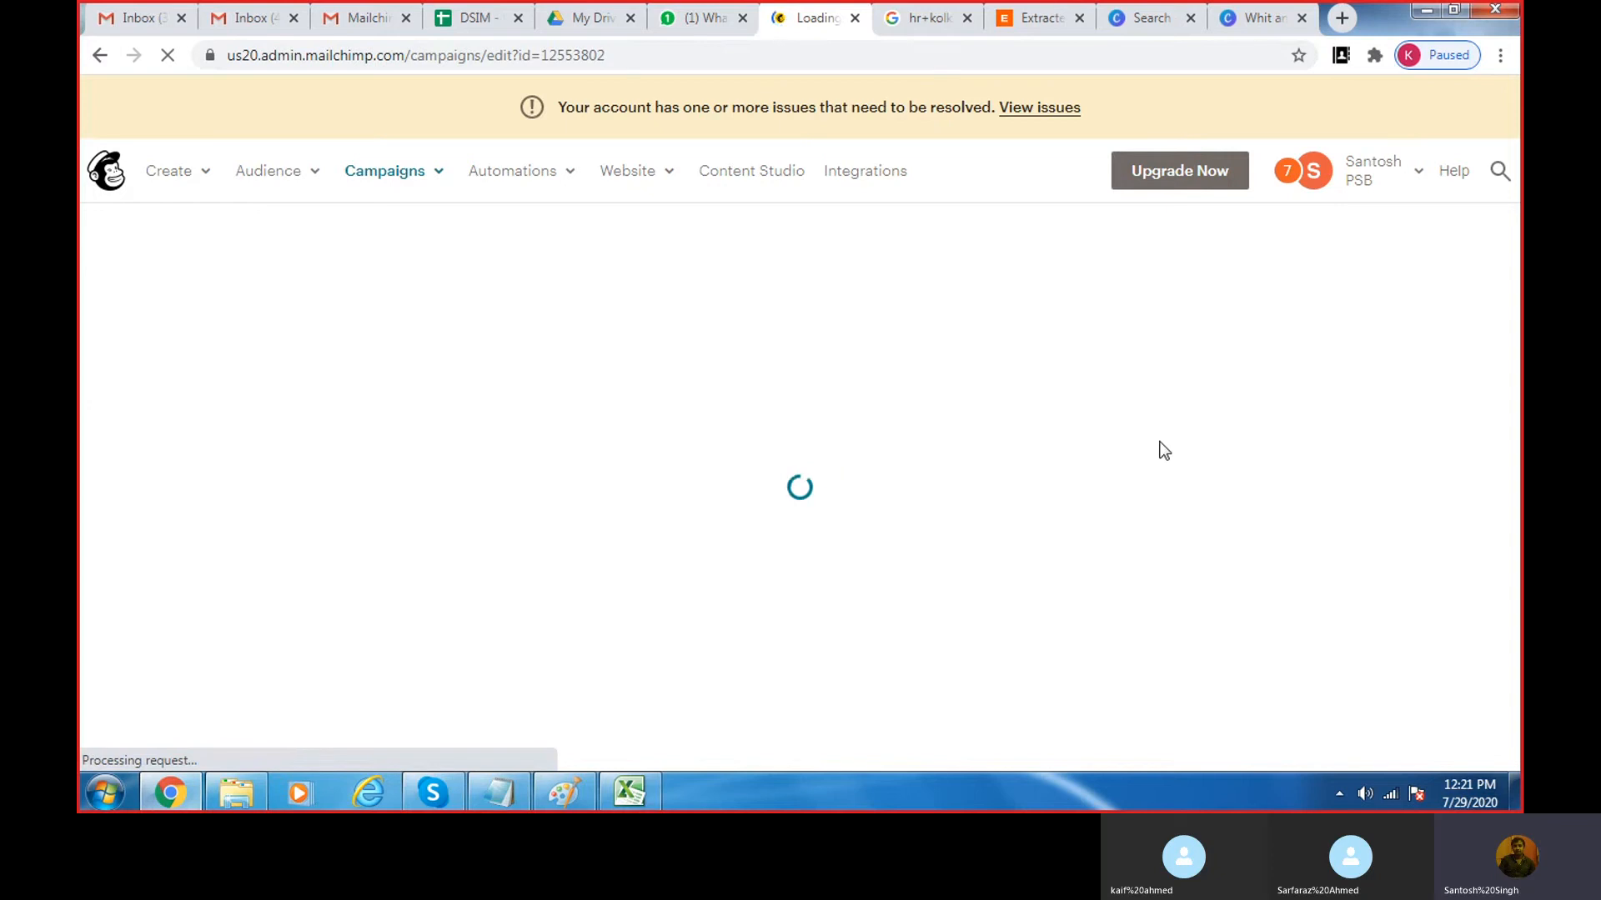
Review the campaign's To, From, Subject and Content sections and the notice about account issues
{"action": "scroll", "coordinate": [898, 447], "scroll_direction": "down", "scroll_amount": 4}
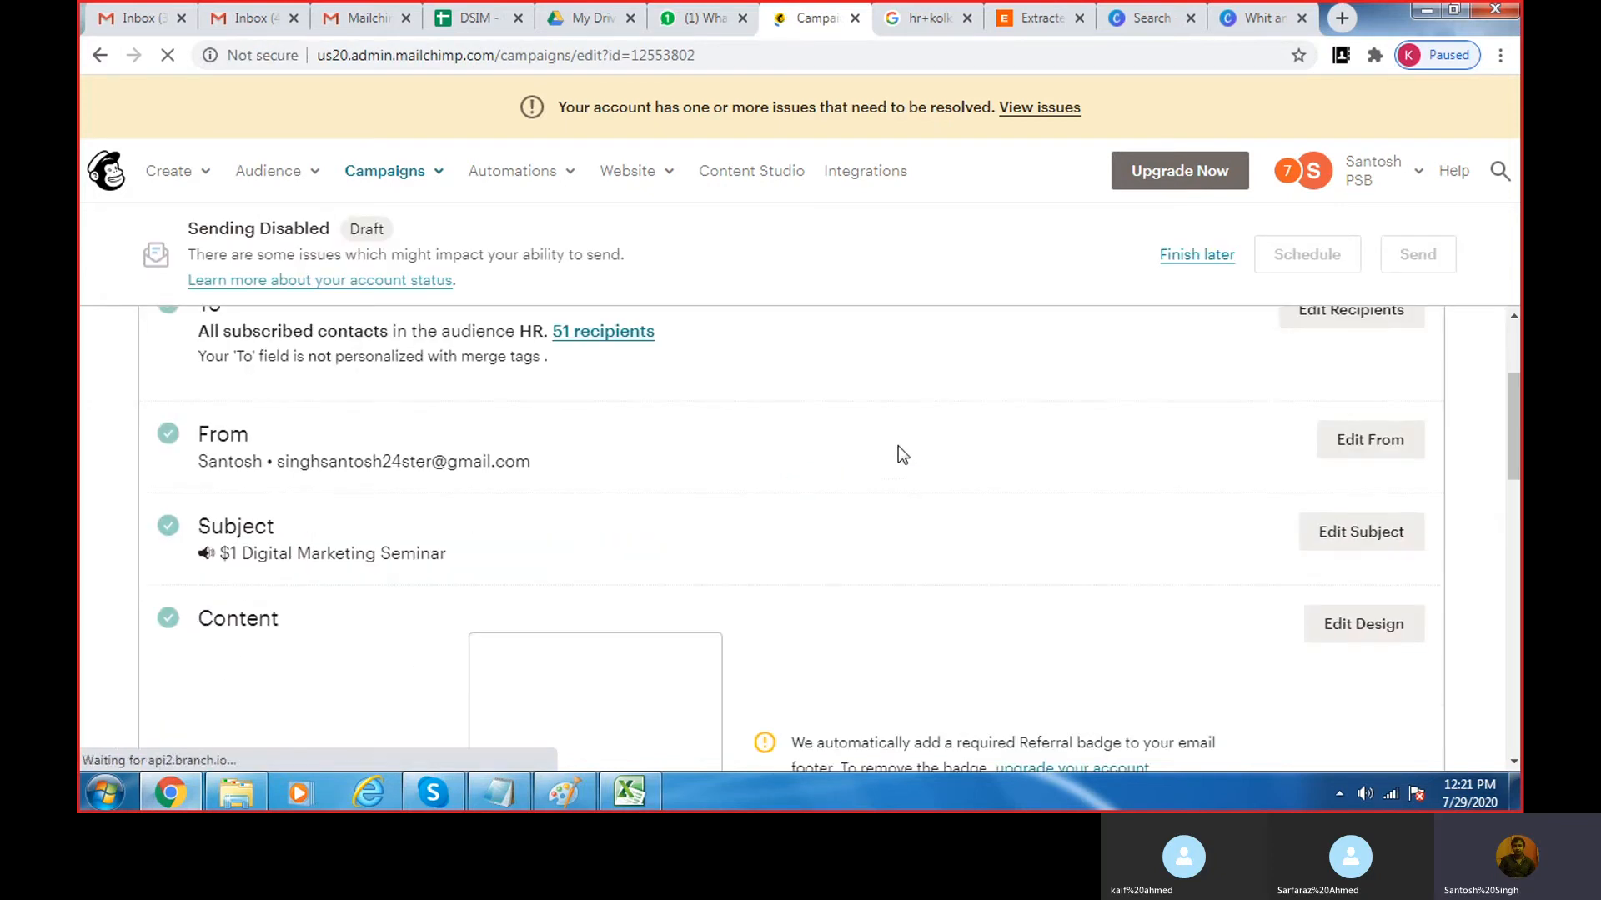
{"action": "scroll", "coordinate": [898, 447], "scroll_direction": "up", "scroll_amount": 2}
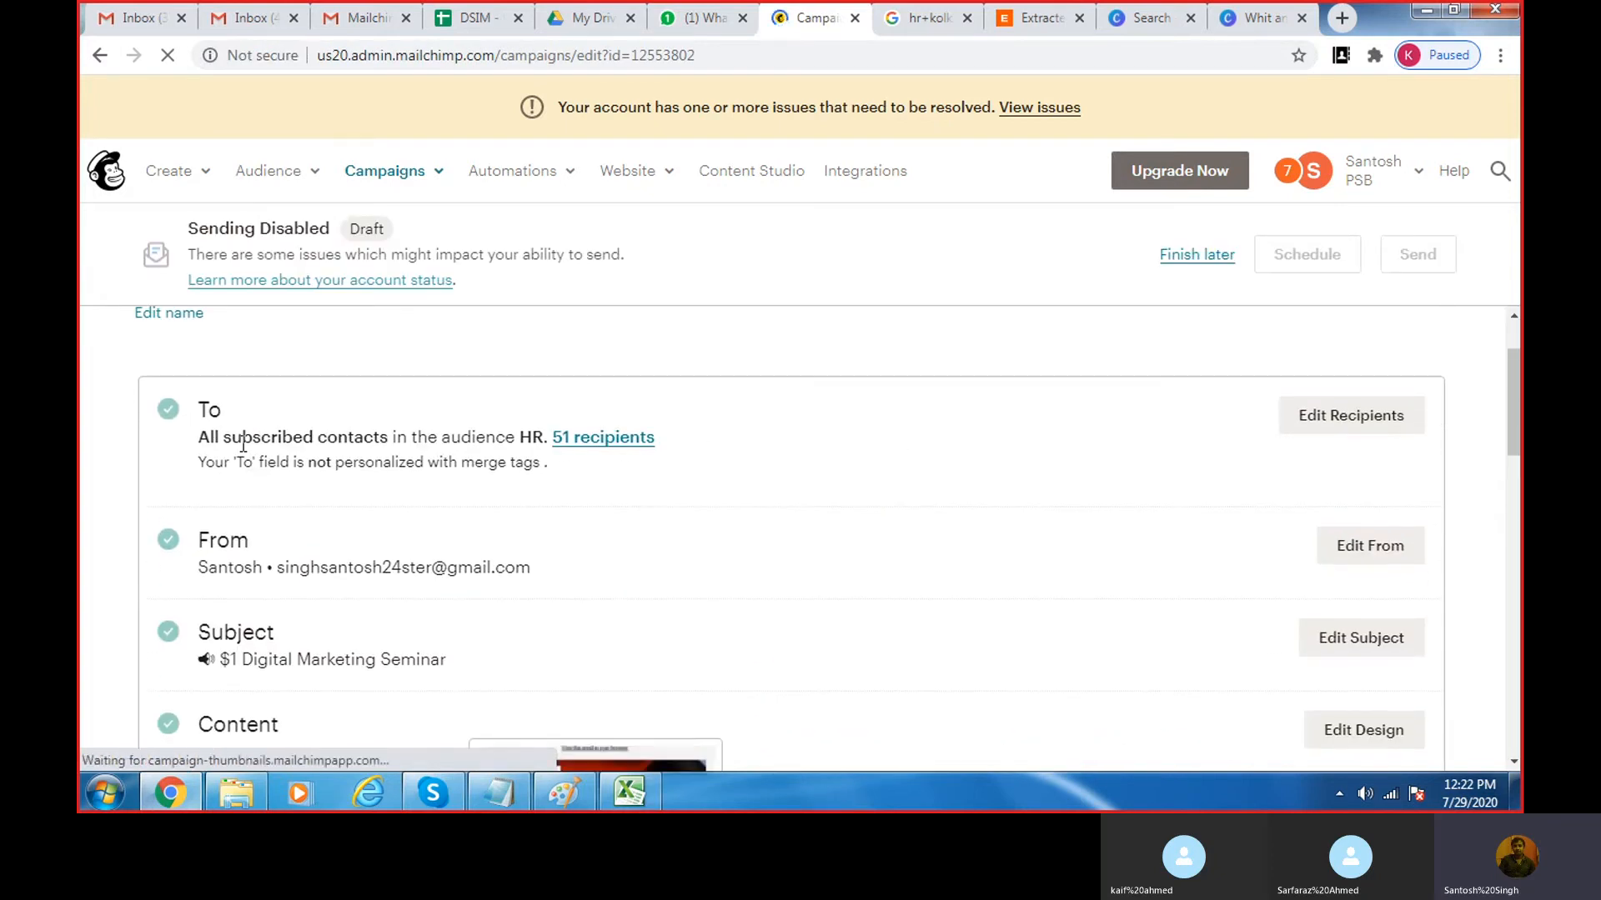
{"action": "scroll", "coordinate": [243, 436], "scroll_direction": "down", "scroll_amount": 1}
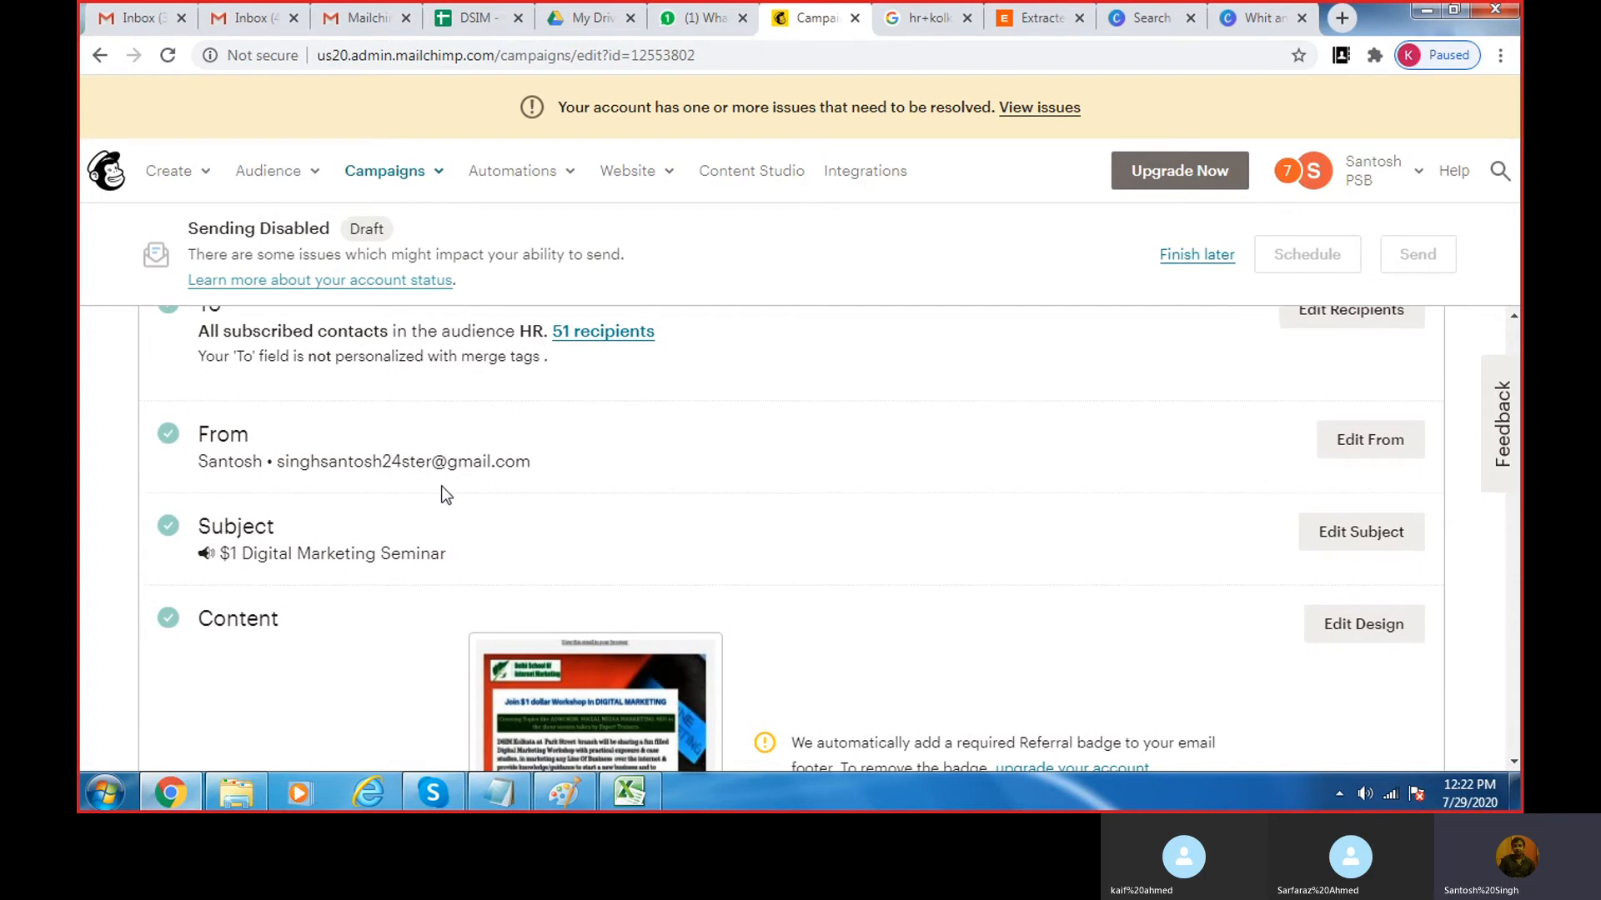
{"action": "scroll", "coordinate": [386, 475], "scroll_direction": "down", "scroll_amount": 5}
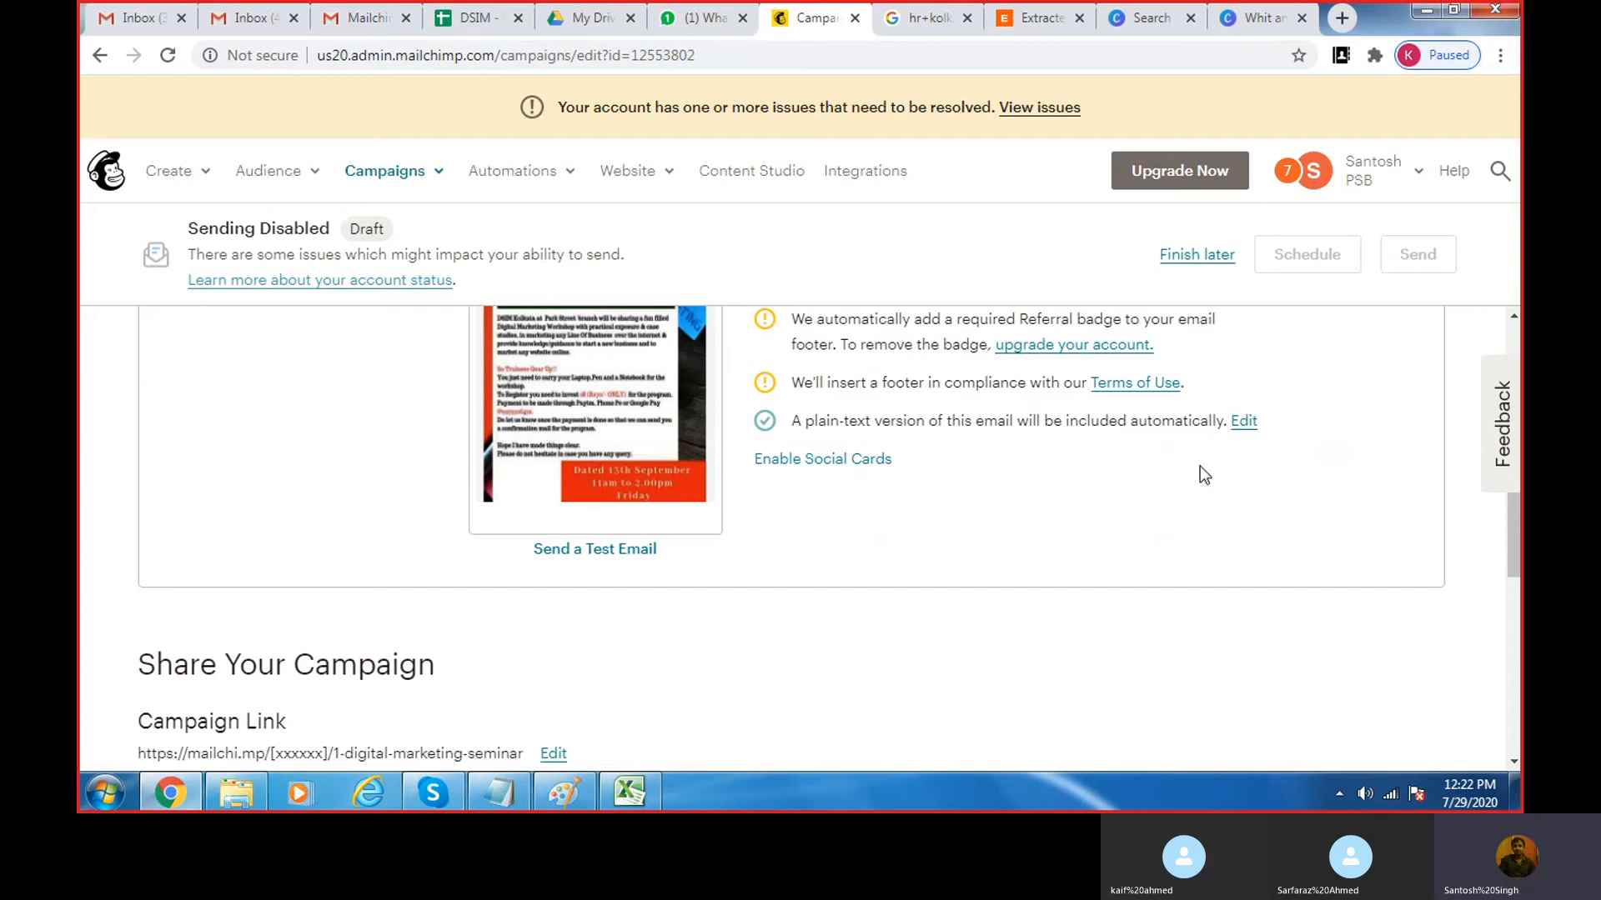
{"action": "scroll", "coordinate": [1203, 473], "scroll_direction": "down", "scroll_amount": 5}
{"action": "scroll", "coordinate": [1199, 467], "scroll_direction": "up", "scroll_amount": 10}
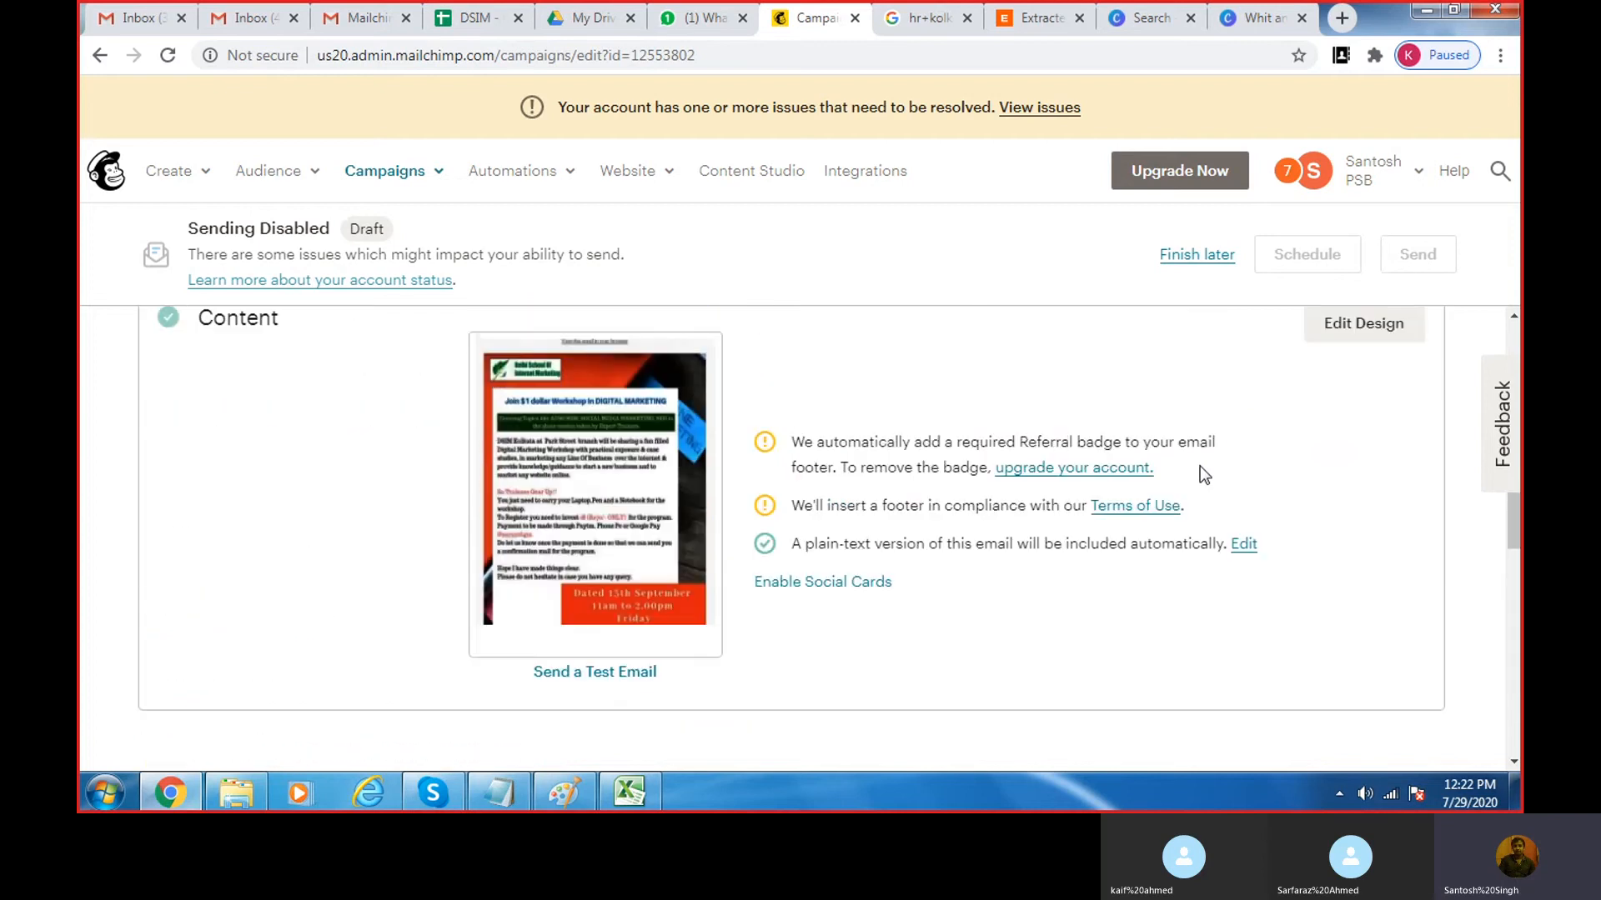
{"action": "left_click_drag", "start_coordinate": [697, 109], "coordinate": [889, 109]}
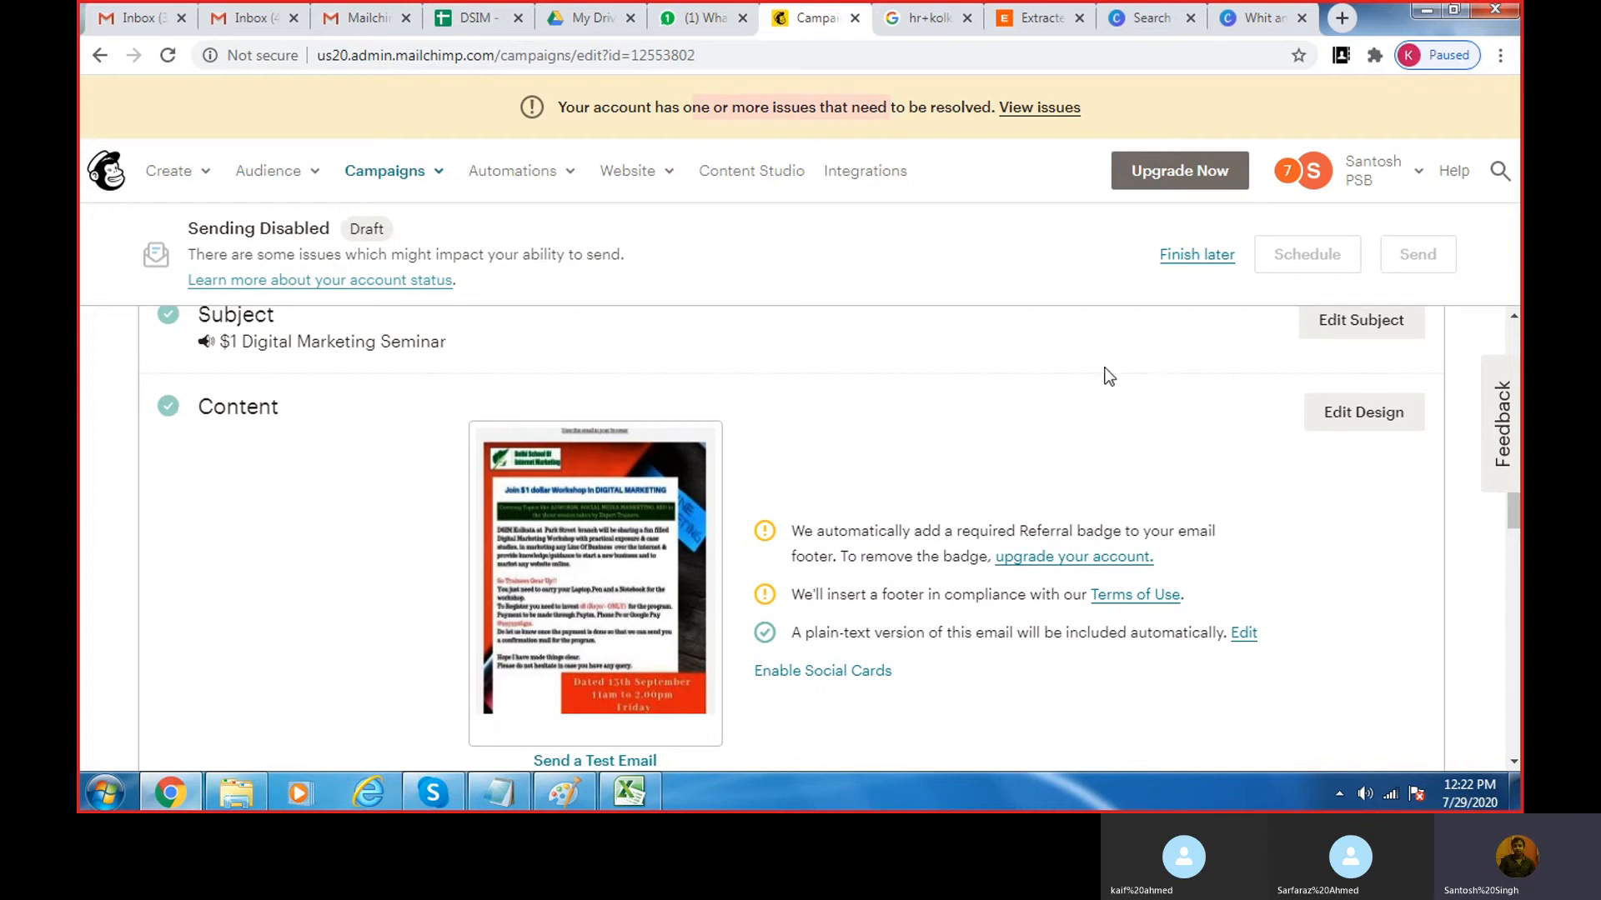
Try to send a test email of the campaign to the sender's own email address, and close the test dialog
{"action": "scroll", "coordinate": [1075, 380], "scroll_direction": "down", "scroll_amount": 4}
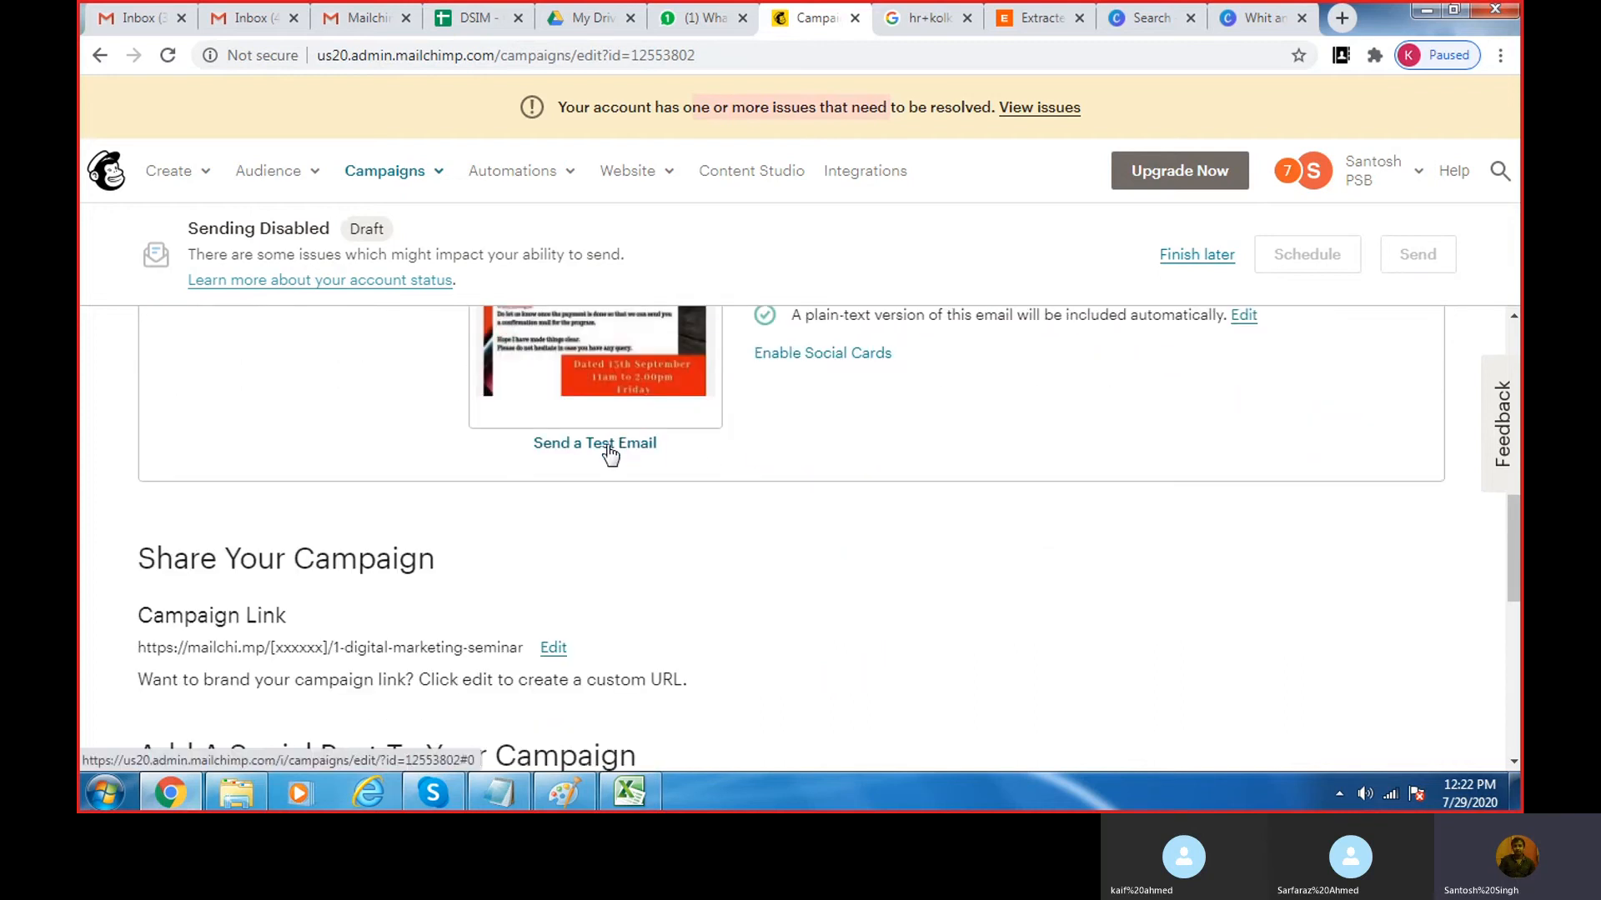
{"action": "left_click", "coordinate": [611, 449]}
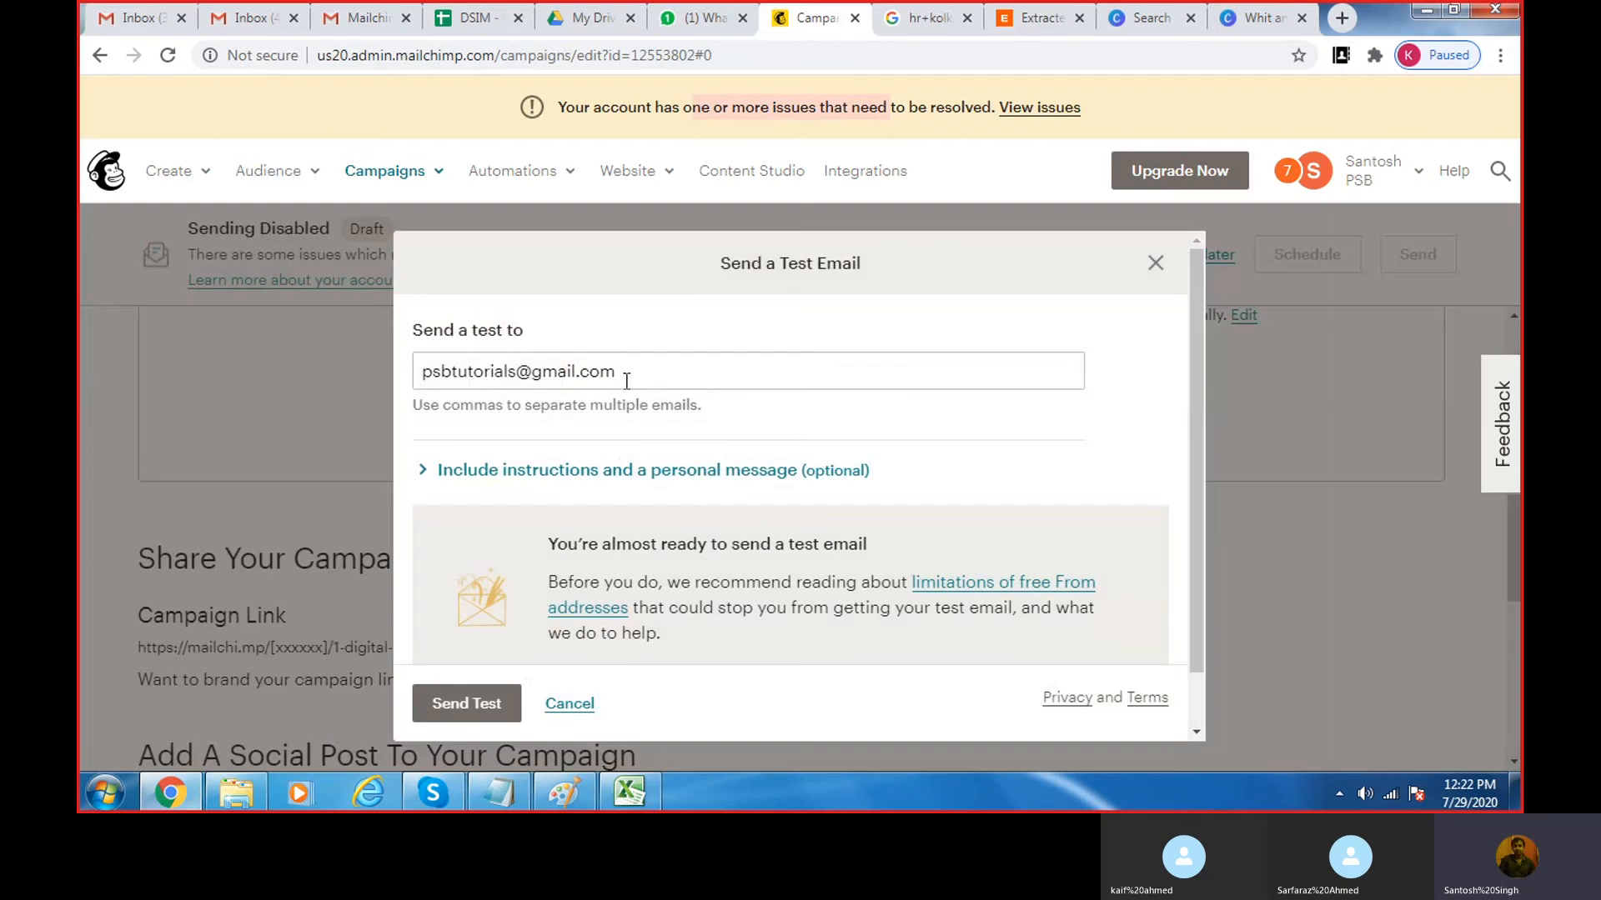
{"action": "left_click", "coordinate": [626, 376]}
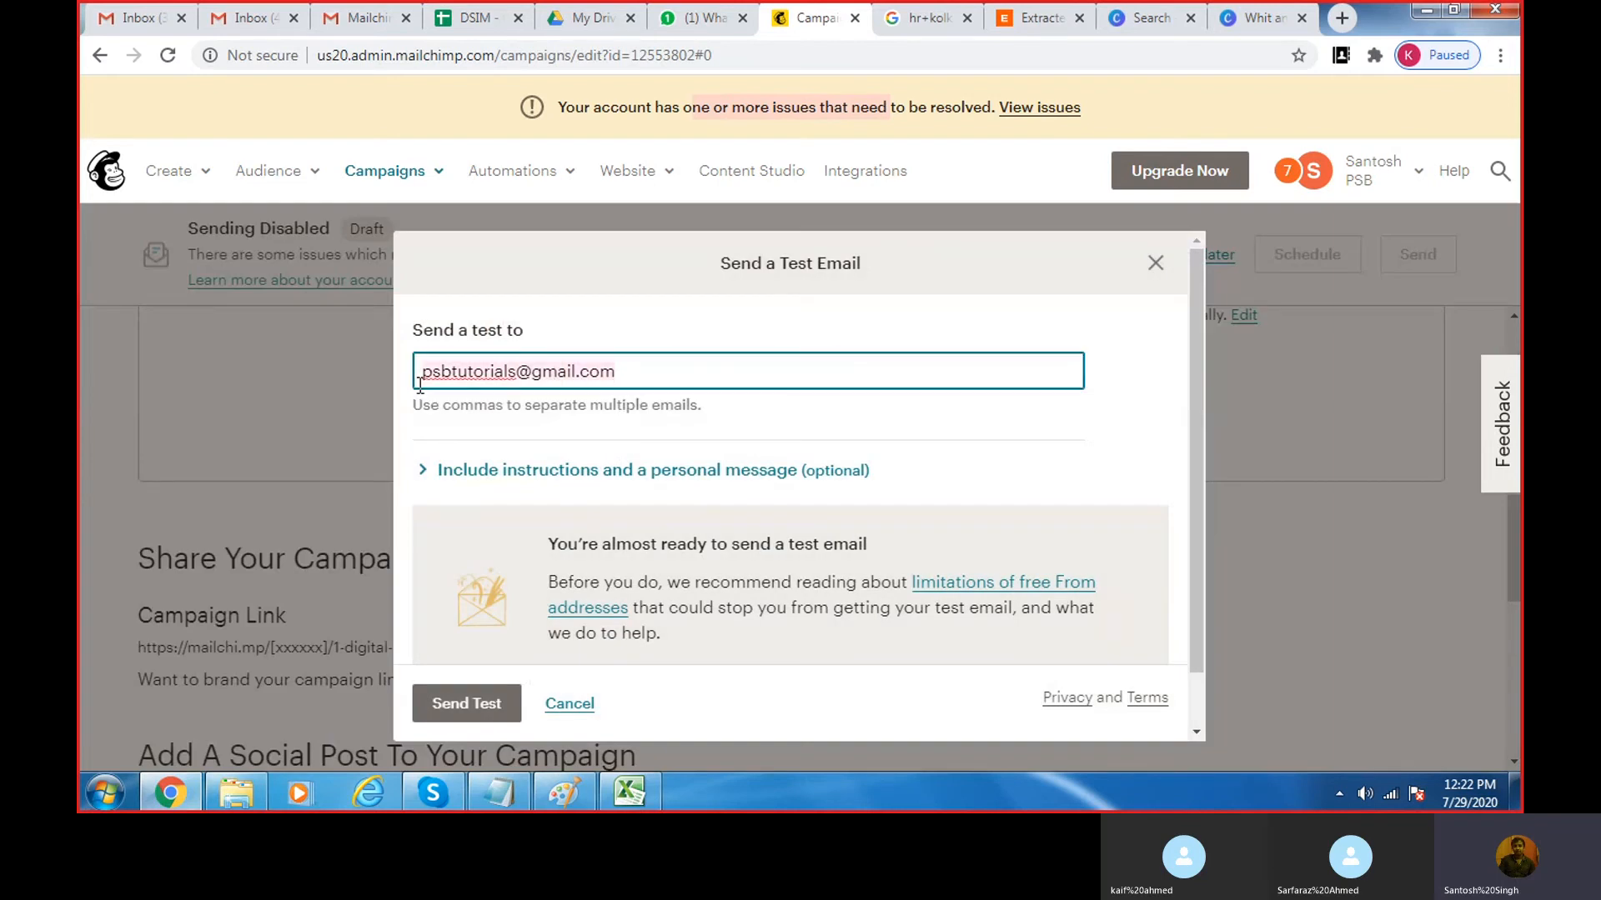
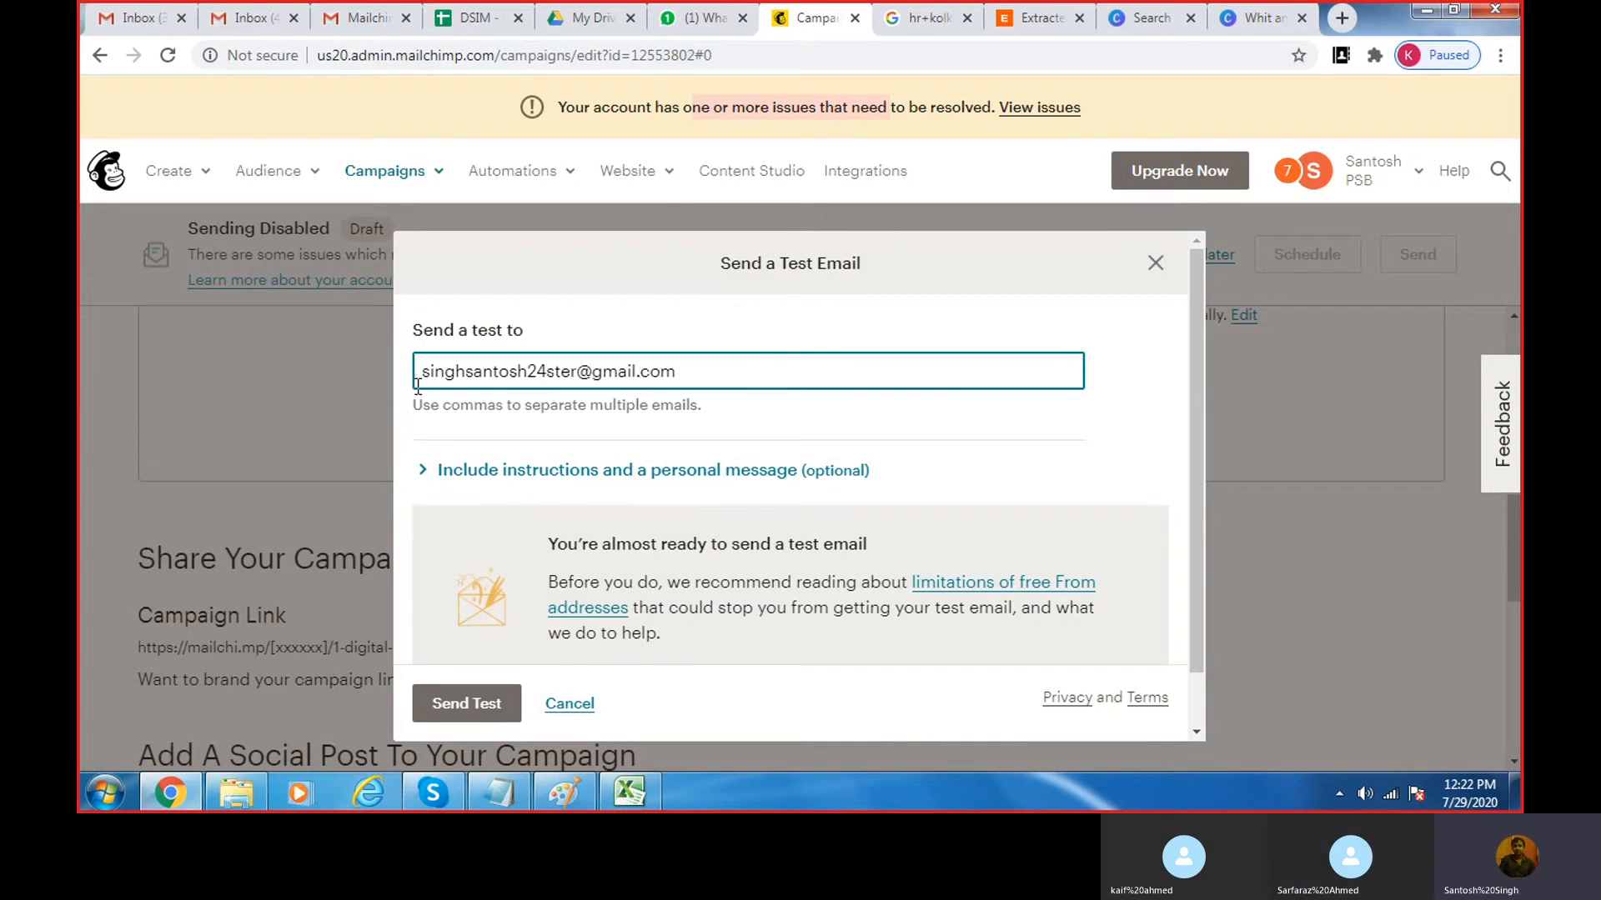
{"action": "scroll", "coordinate": [539, 602], "scroll_direction": "down", "scroll_amount": 1}
{"action": "left_click", "coordinate": [463, 643]}
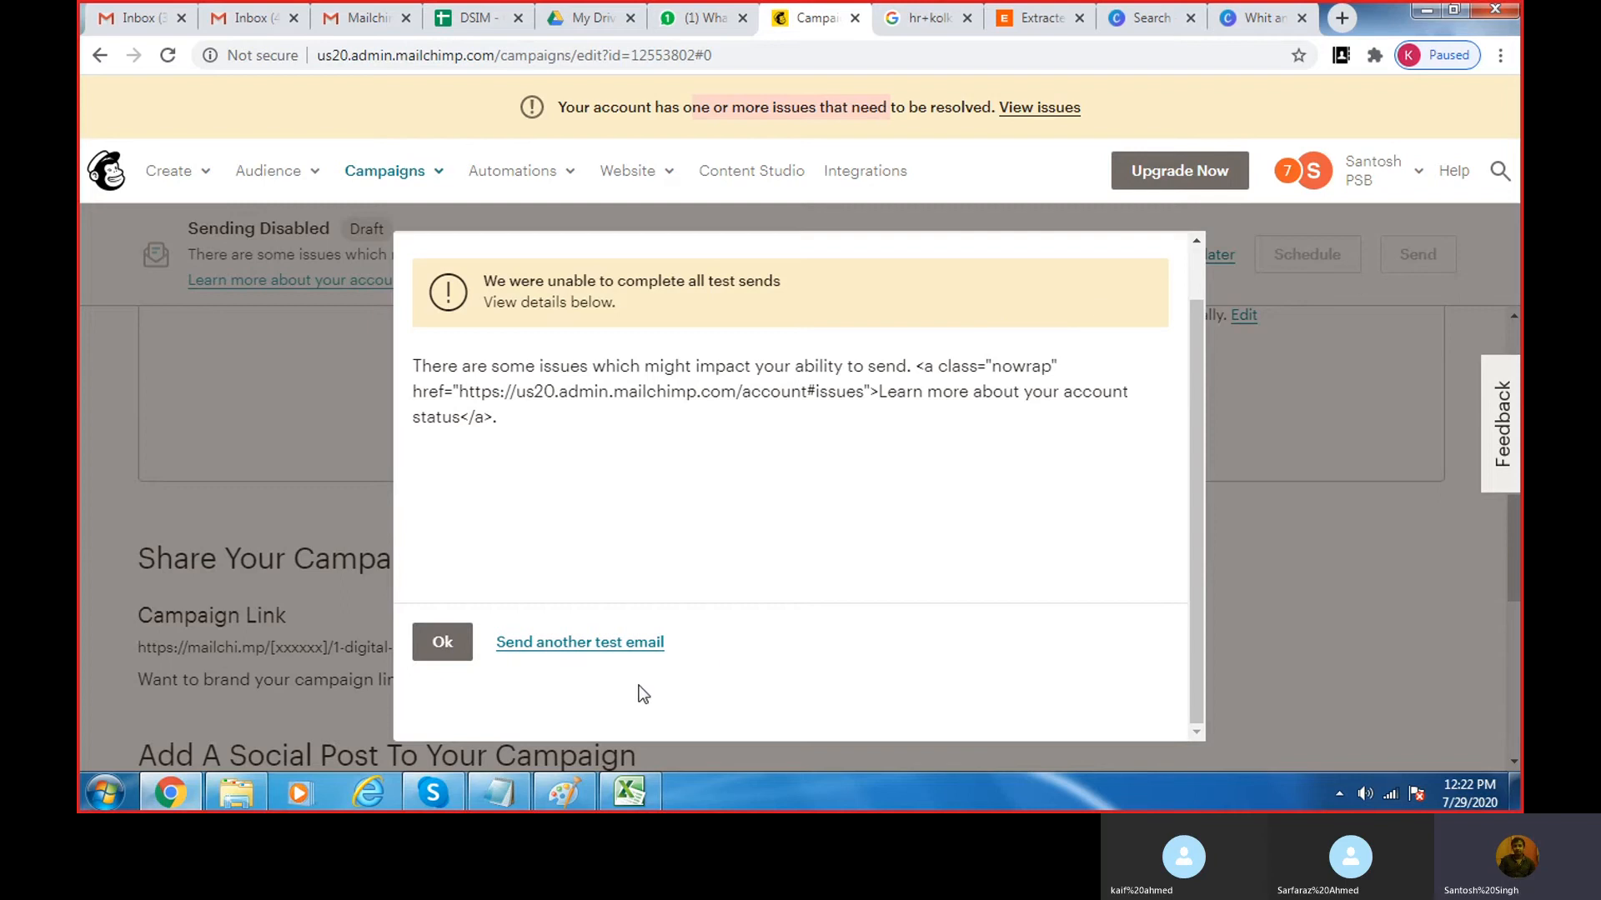
{"action": "left_click", "coordinate": [449, 647]}
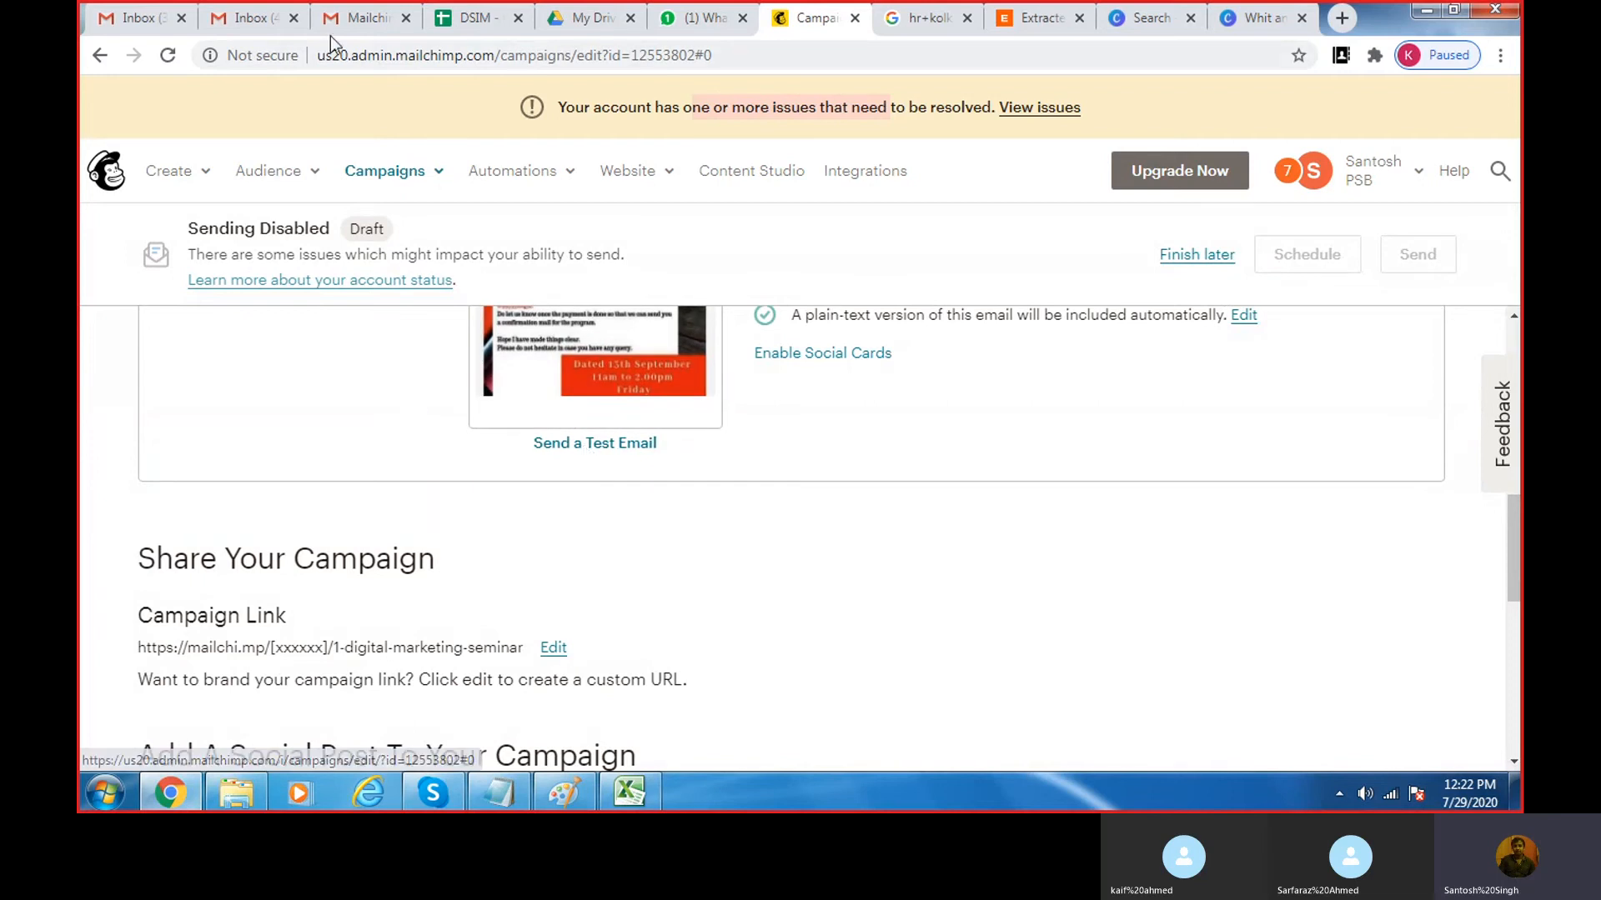
Glance at the Mailchimp message in Gmail, return to the campaign and recheck its recipients, sender, subject and content
{"action": "left_click", "coordinate": [356, 18]}
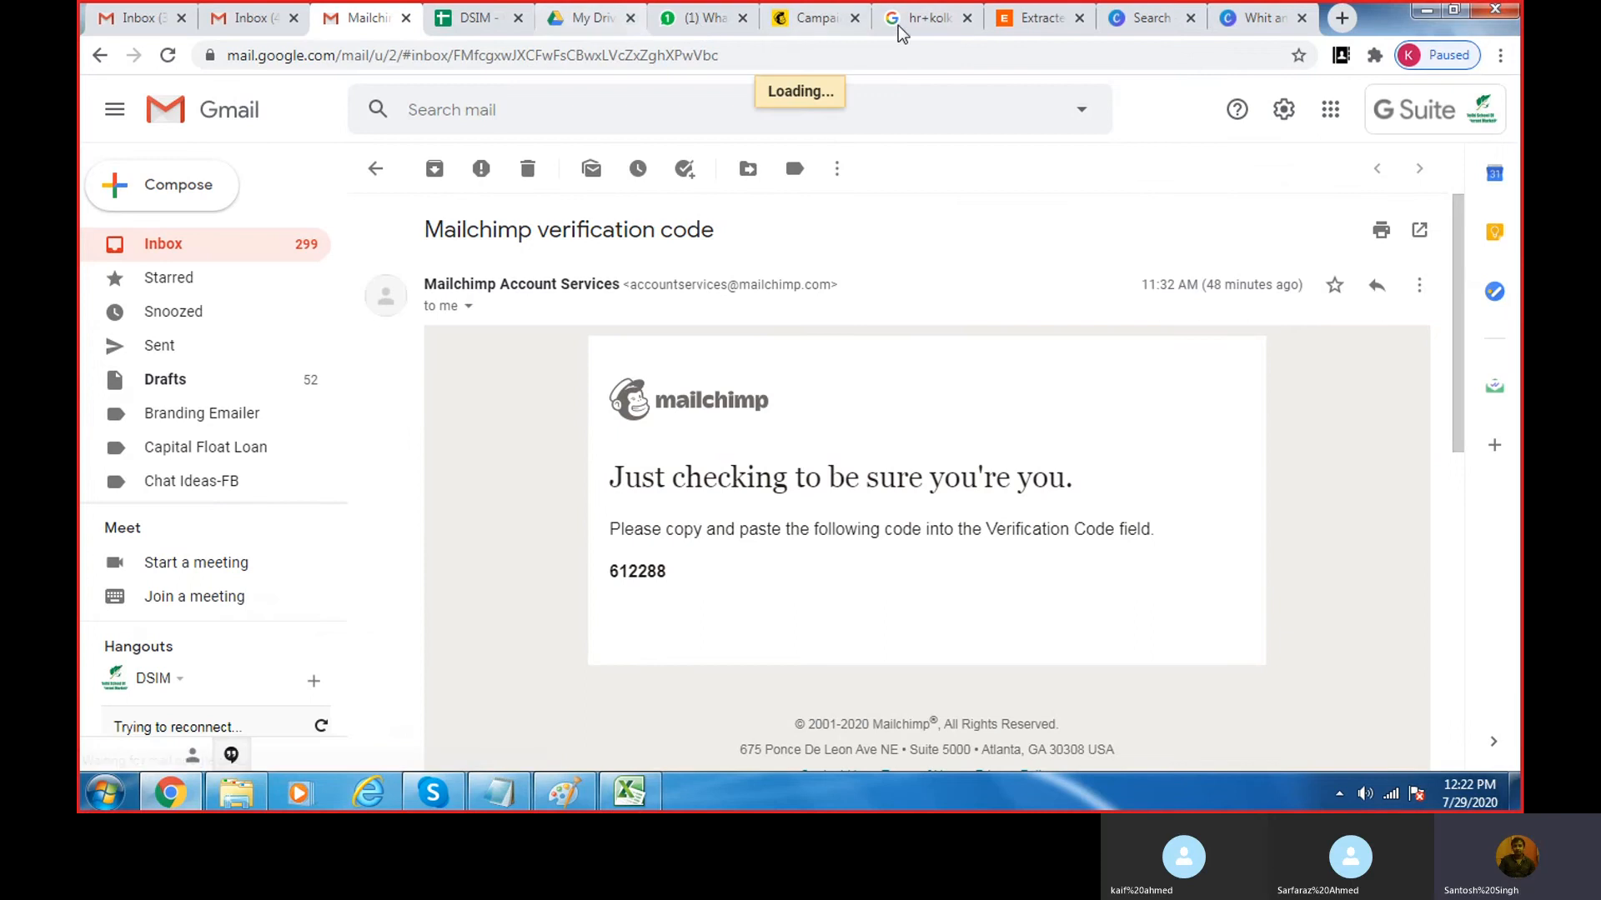
{"action": "left_click", "coordinate": [804, 31]}
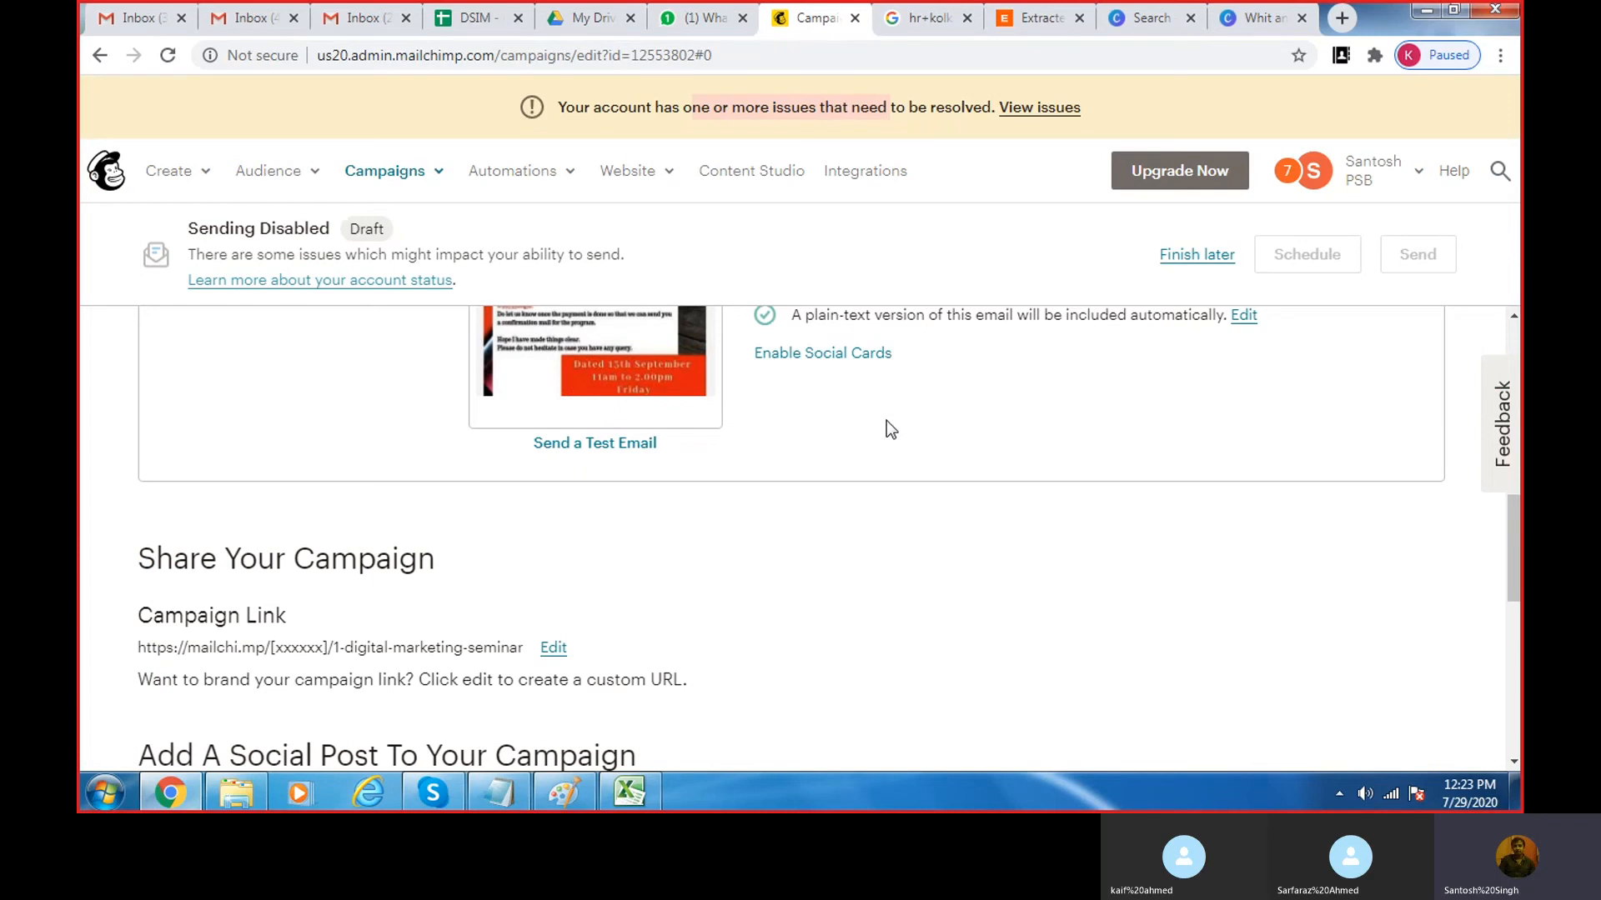
{"action": "scroll", "coordinate": [887, 420], "scroll_direction": "up", "scroll_amount": 10}
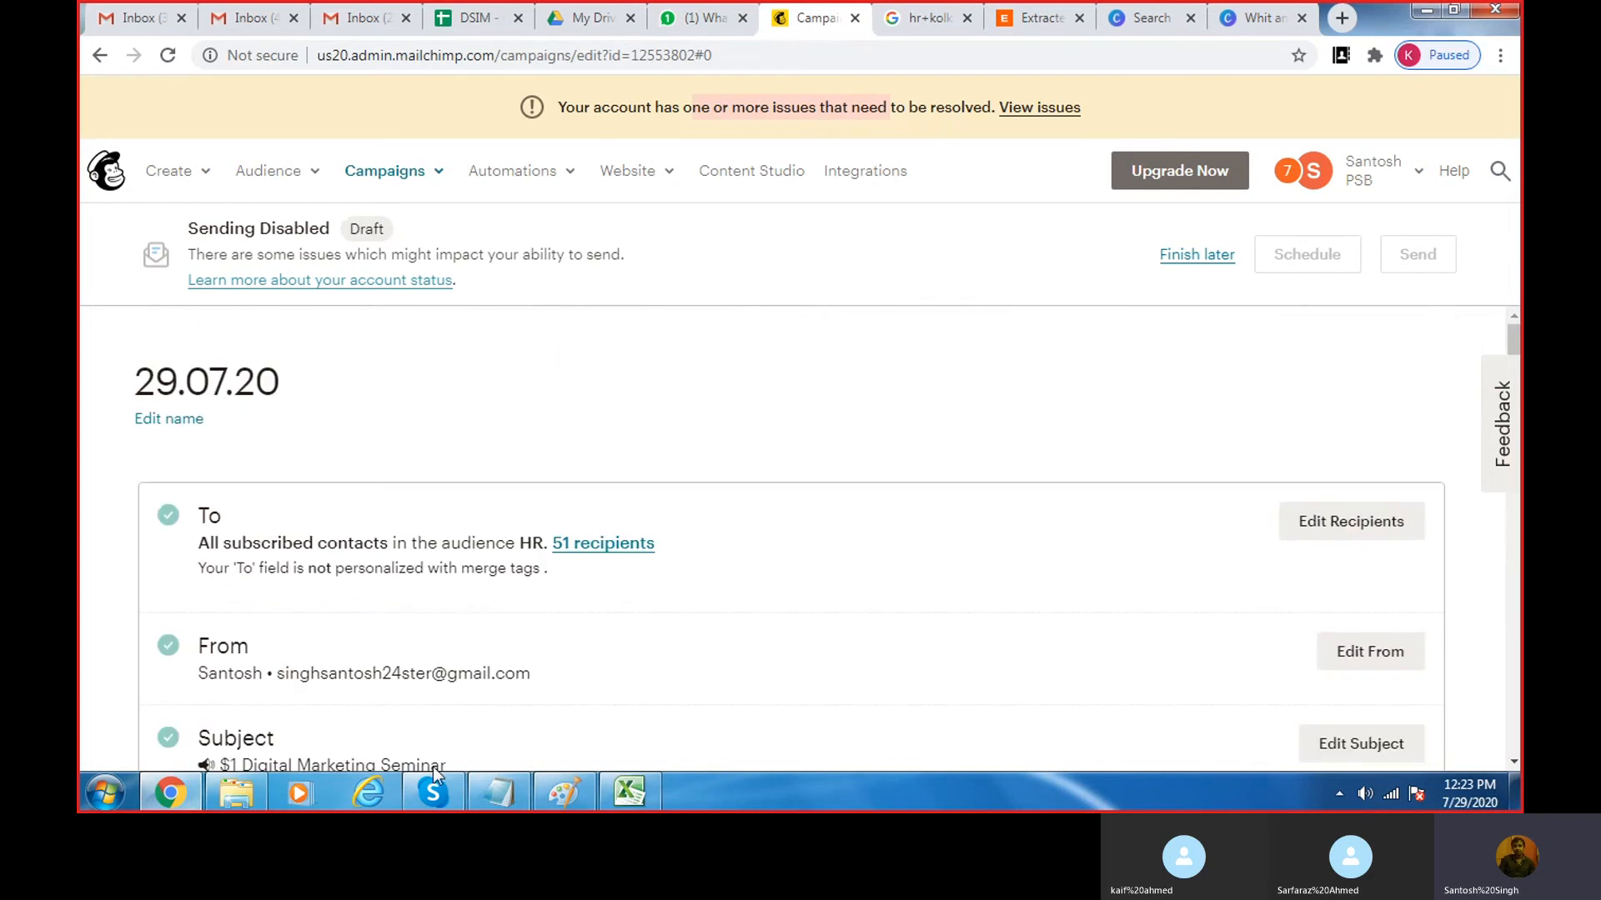
{"action": "scroll", "coordinate": [837, 400], "scroll_direction": "down", "scroll_amount": 5}
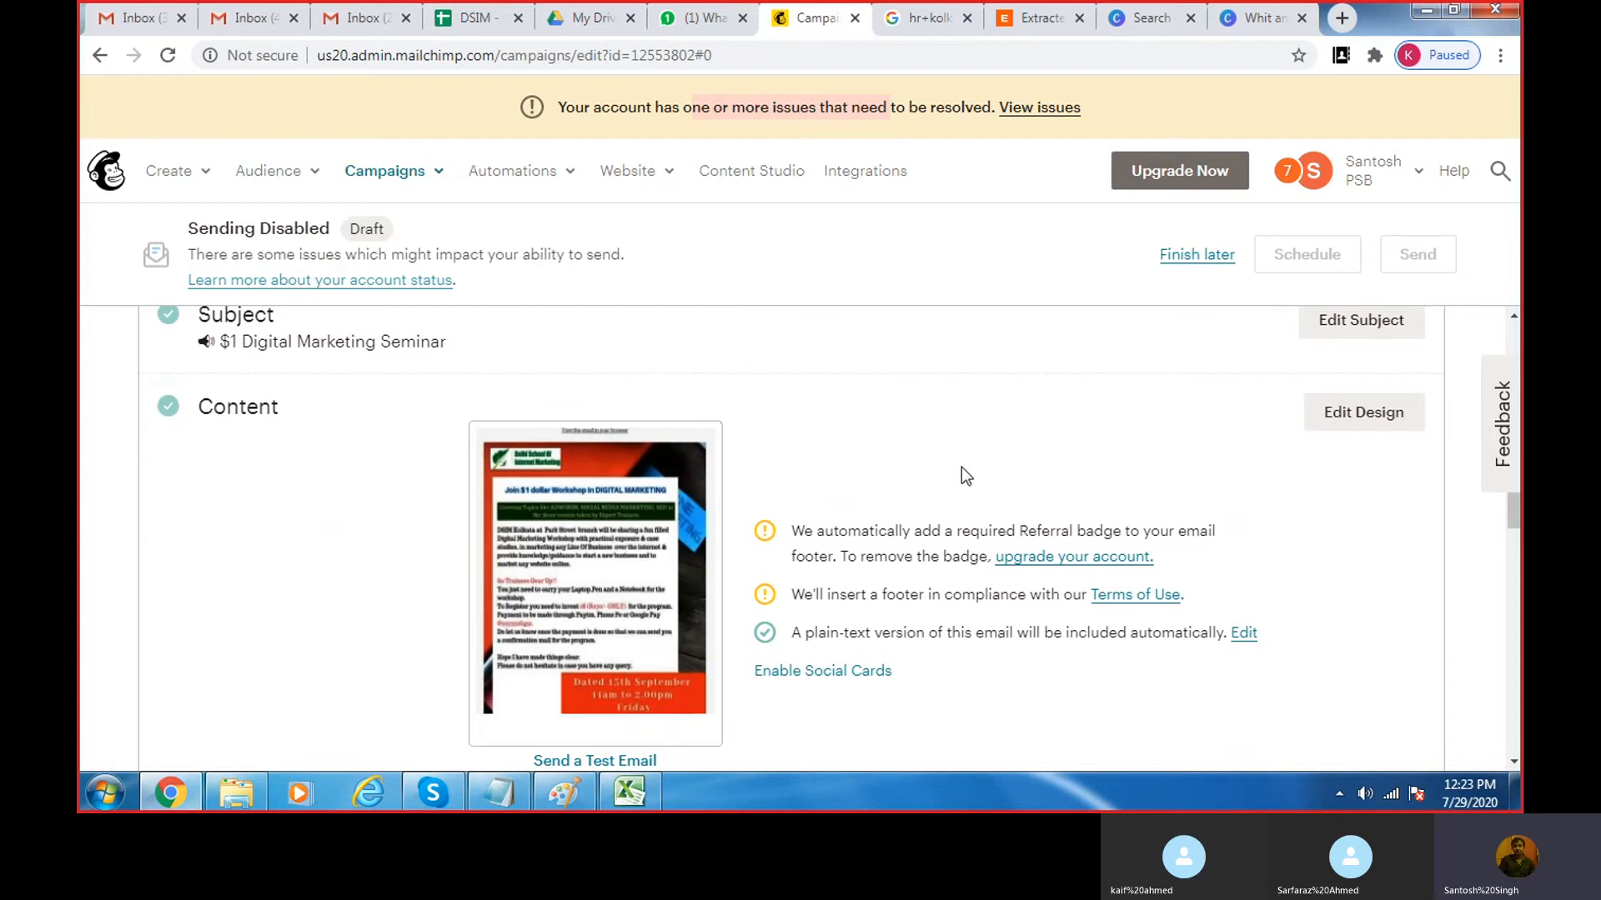
{"action": "scroll", "coordinate": [962, 469], "scroll_direction": "up", "scroll_amount": 5}
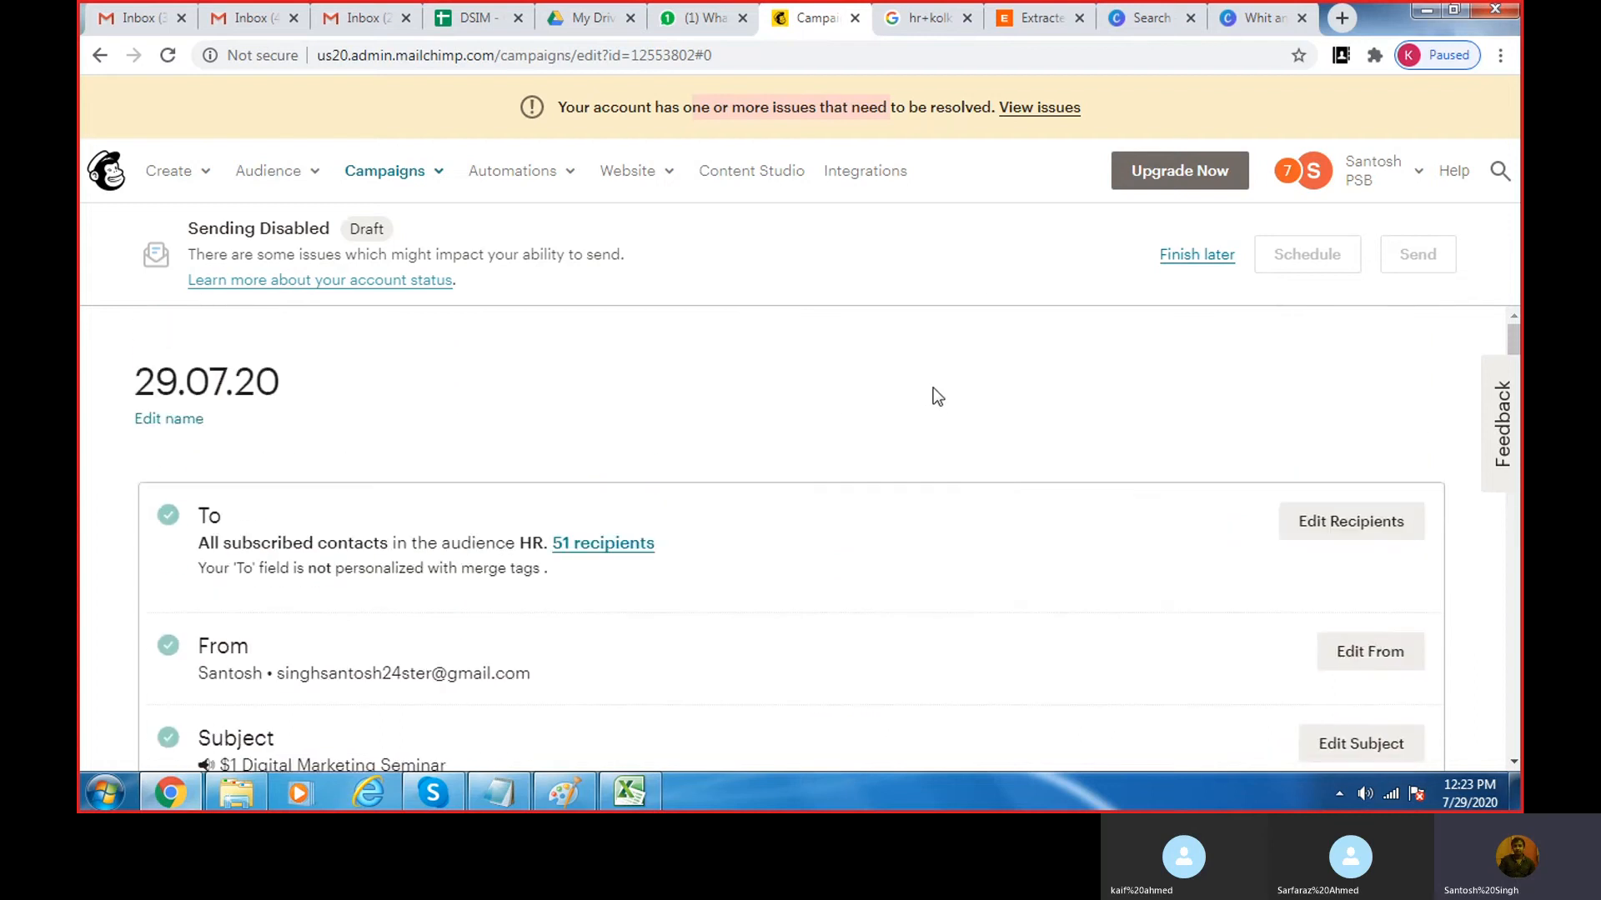
{"action": "scroll", "coordinate": [830, 466], "scroll_direction": "down", "scroll_amount": 4}
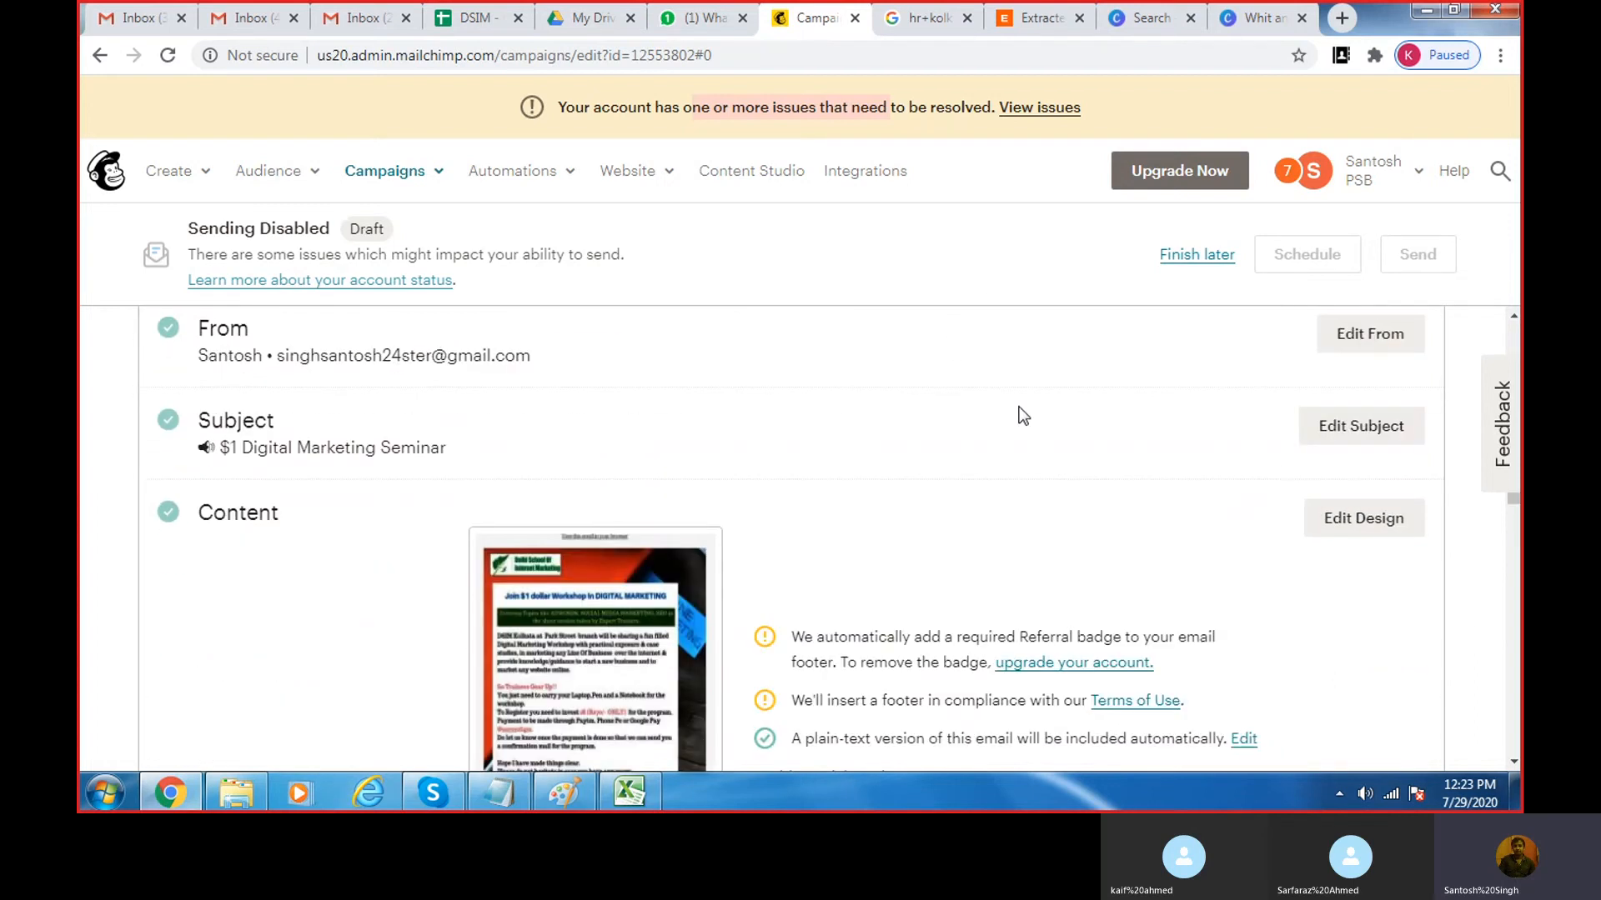
{"action": "scroll", "coordinate": [1011, 433], "scroll_direction": "down", "scroll_amount": 4}
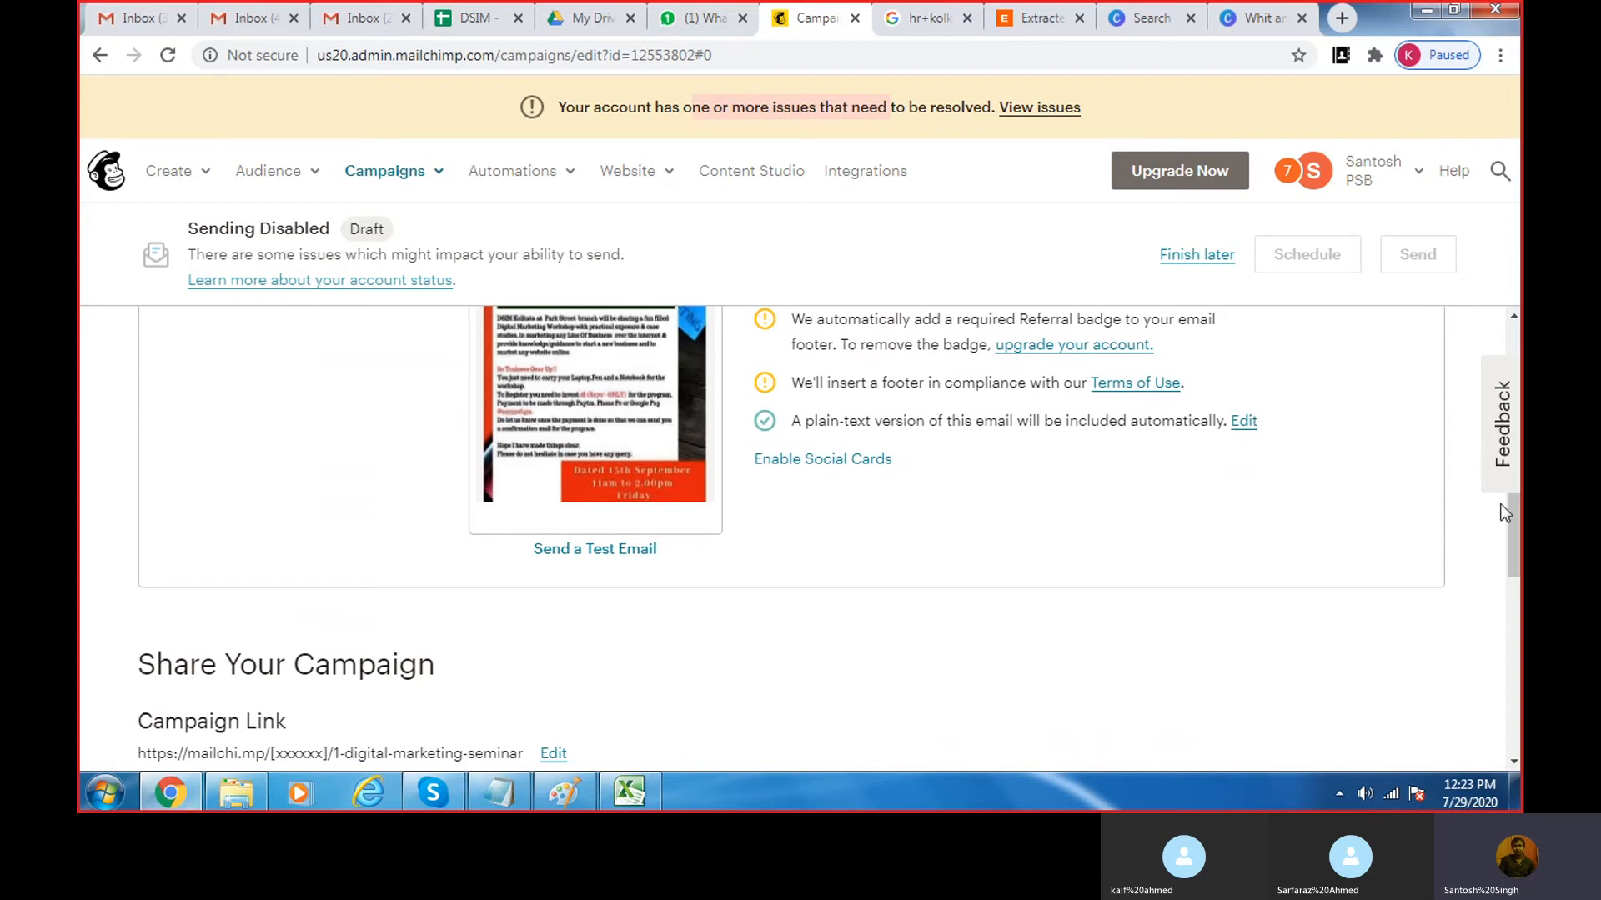
{"action": "scroll", "coordinate": [1505, 513], "scroll_direction": "up", "scroll_amount": 10}
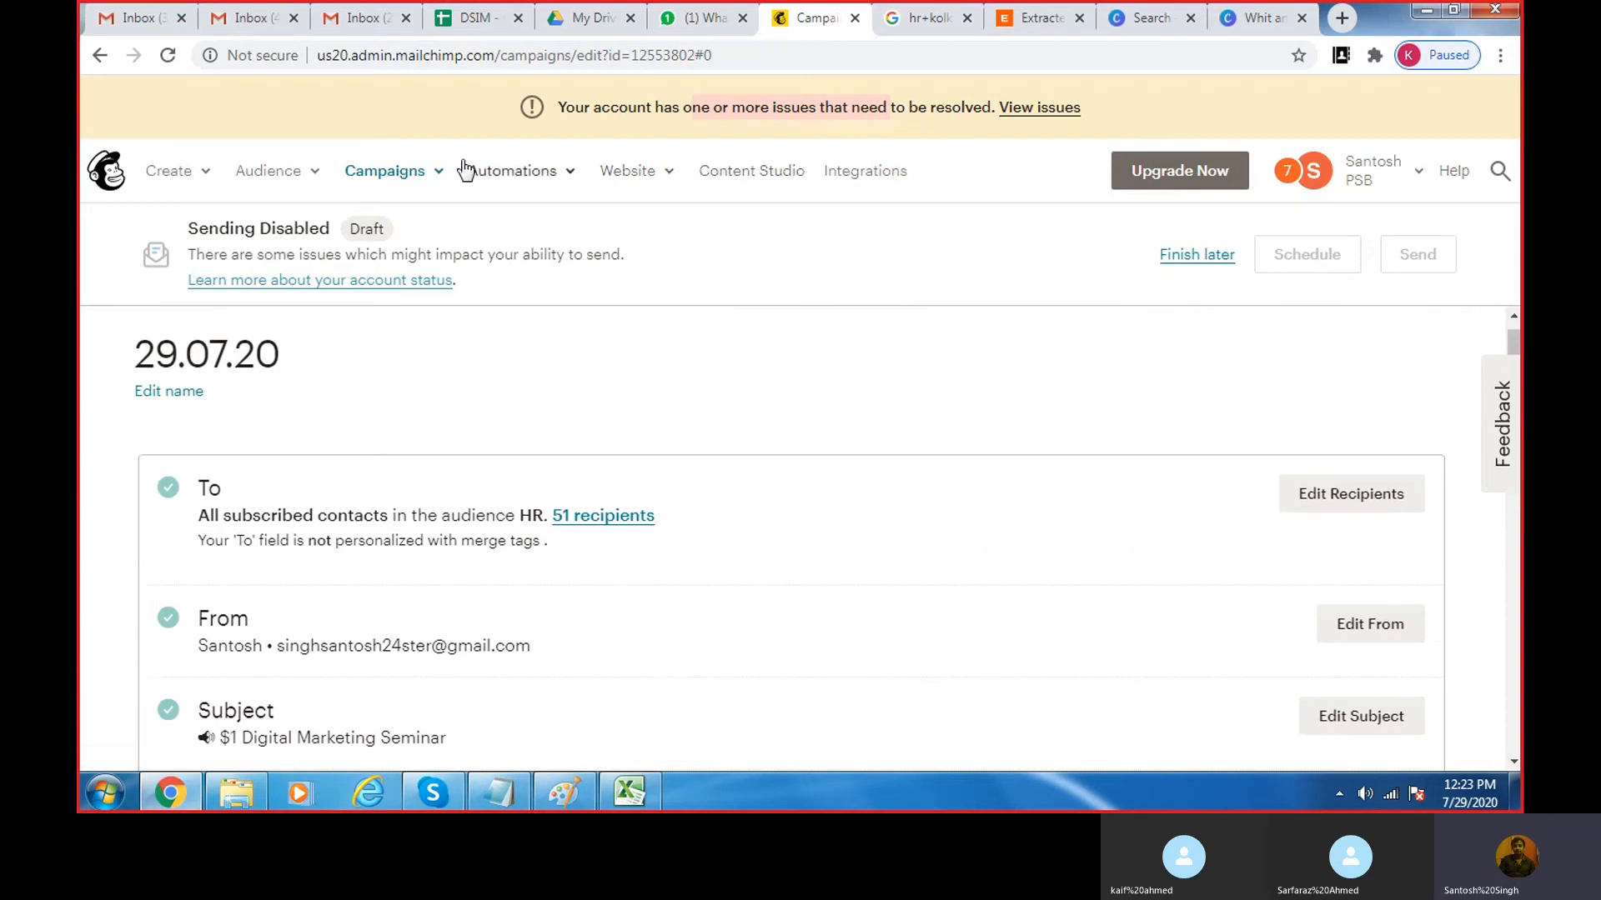
Look over the Website, Automations and Campaigns options, then open the campaign Reports and view the listed campaigns
{"action": "left_click", "coordinate": [671, 182]}
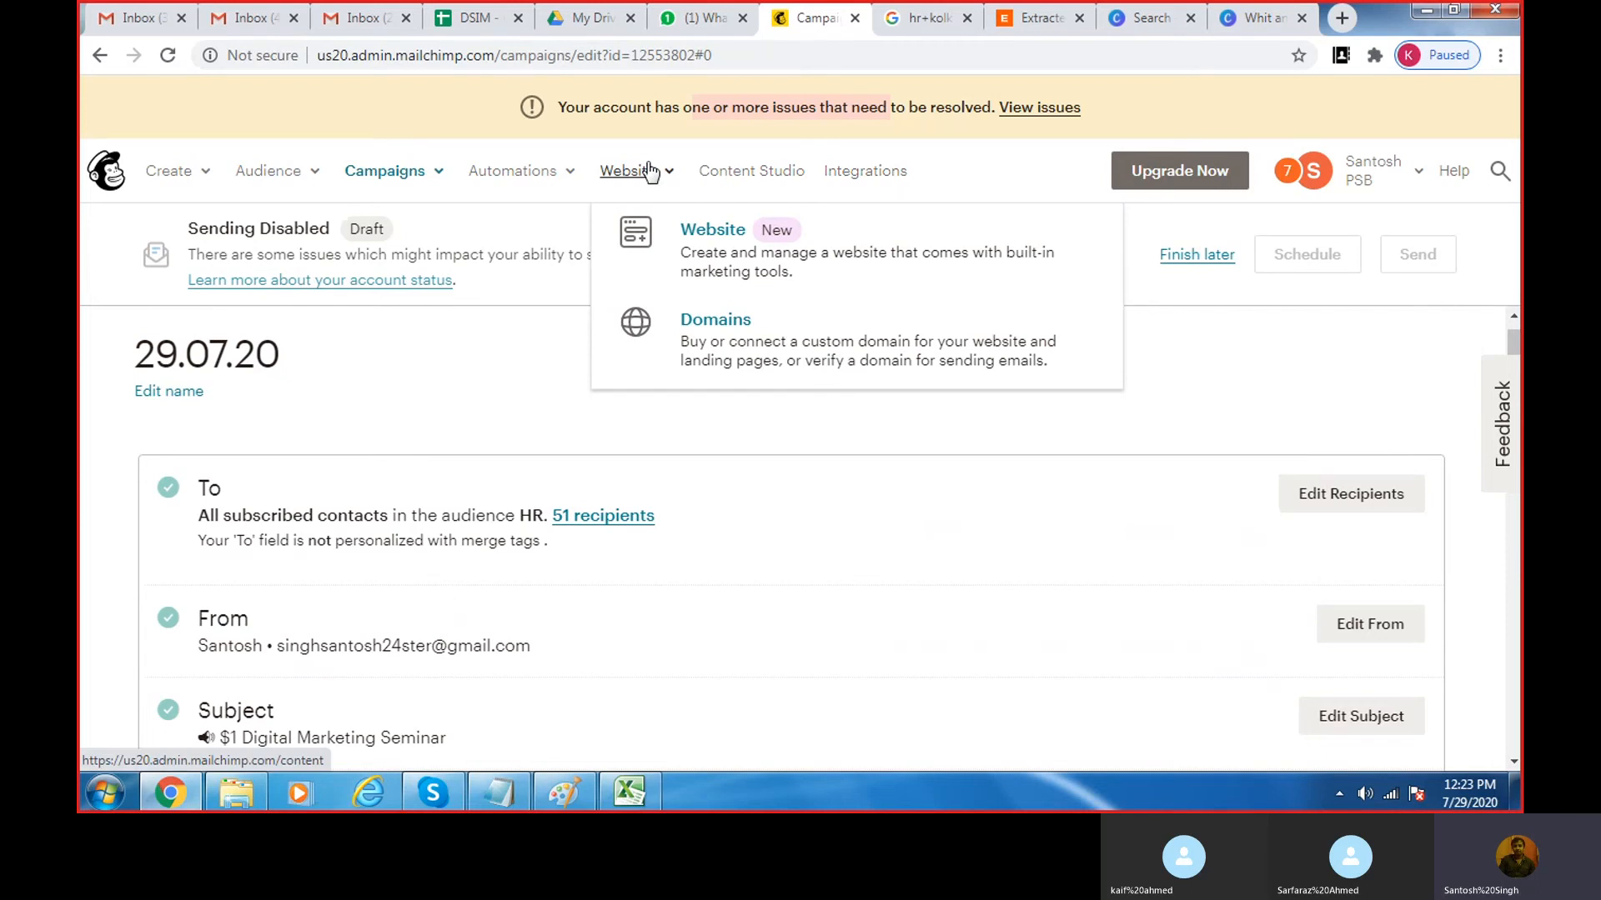
{"action": "left_click", "coordinate": [572, 173]}
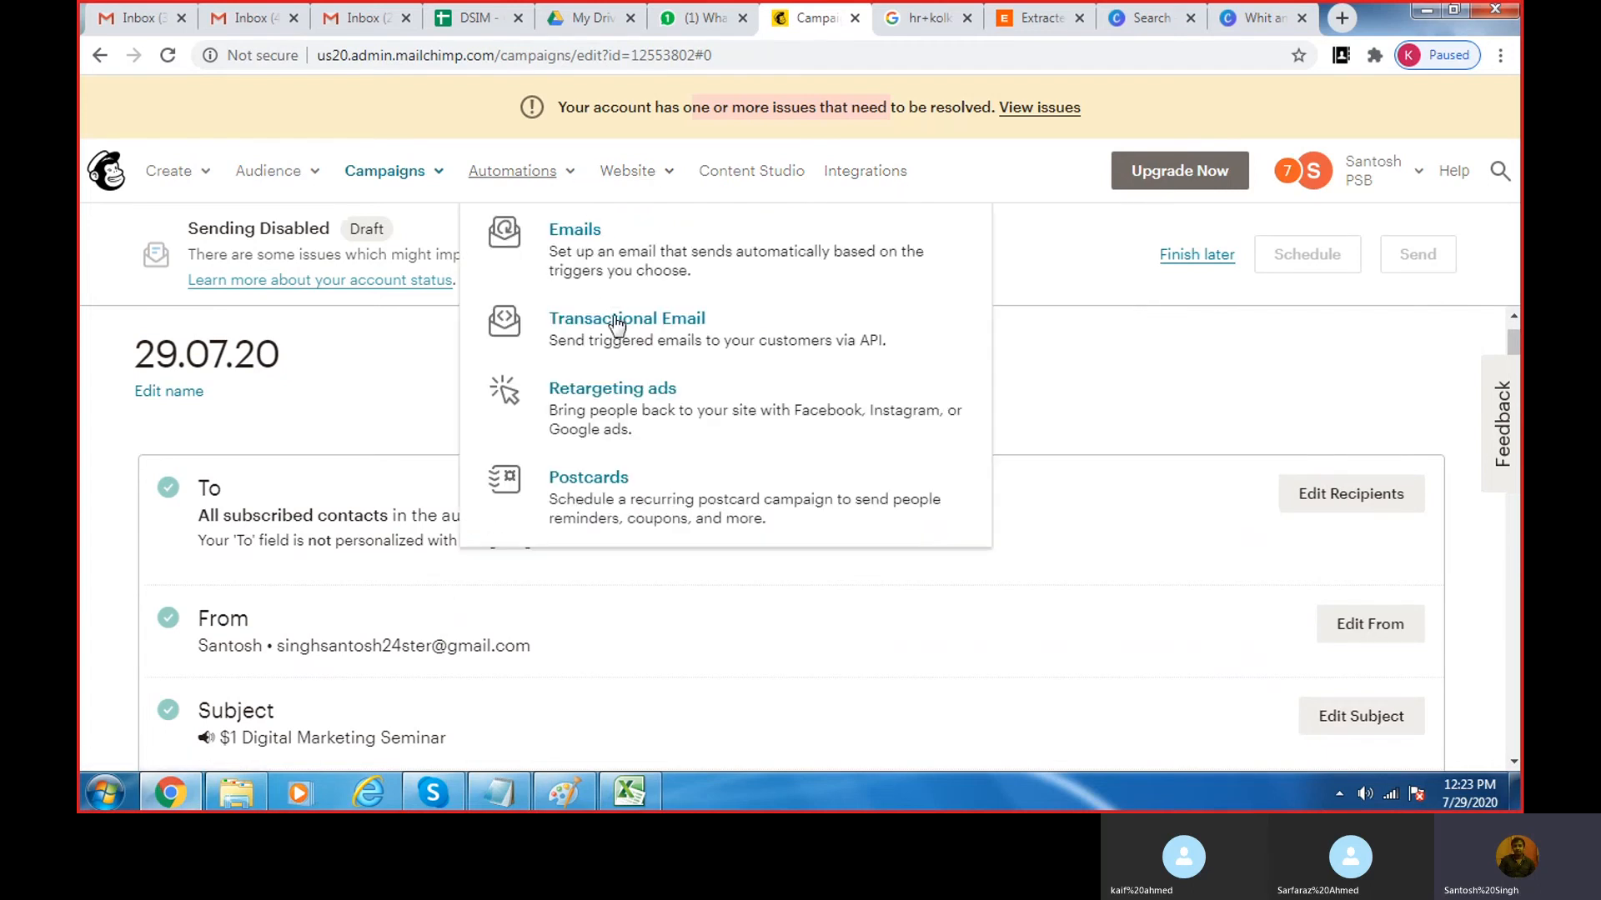
{"action": "left_click", "coordinate": [439, 173]}
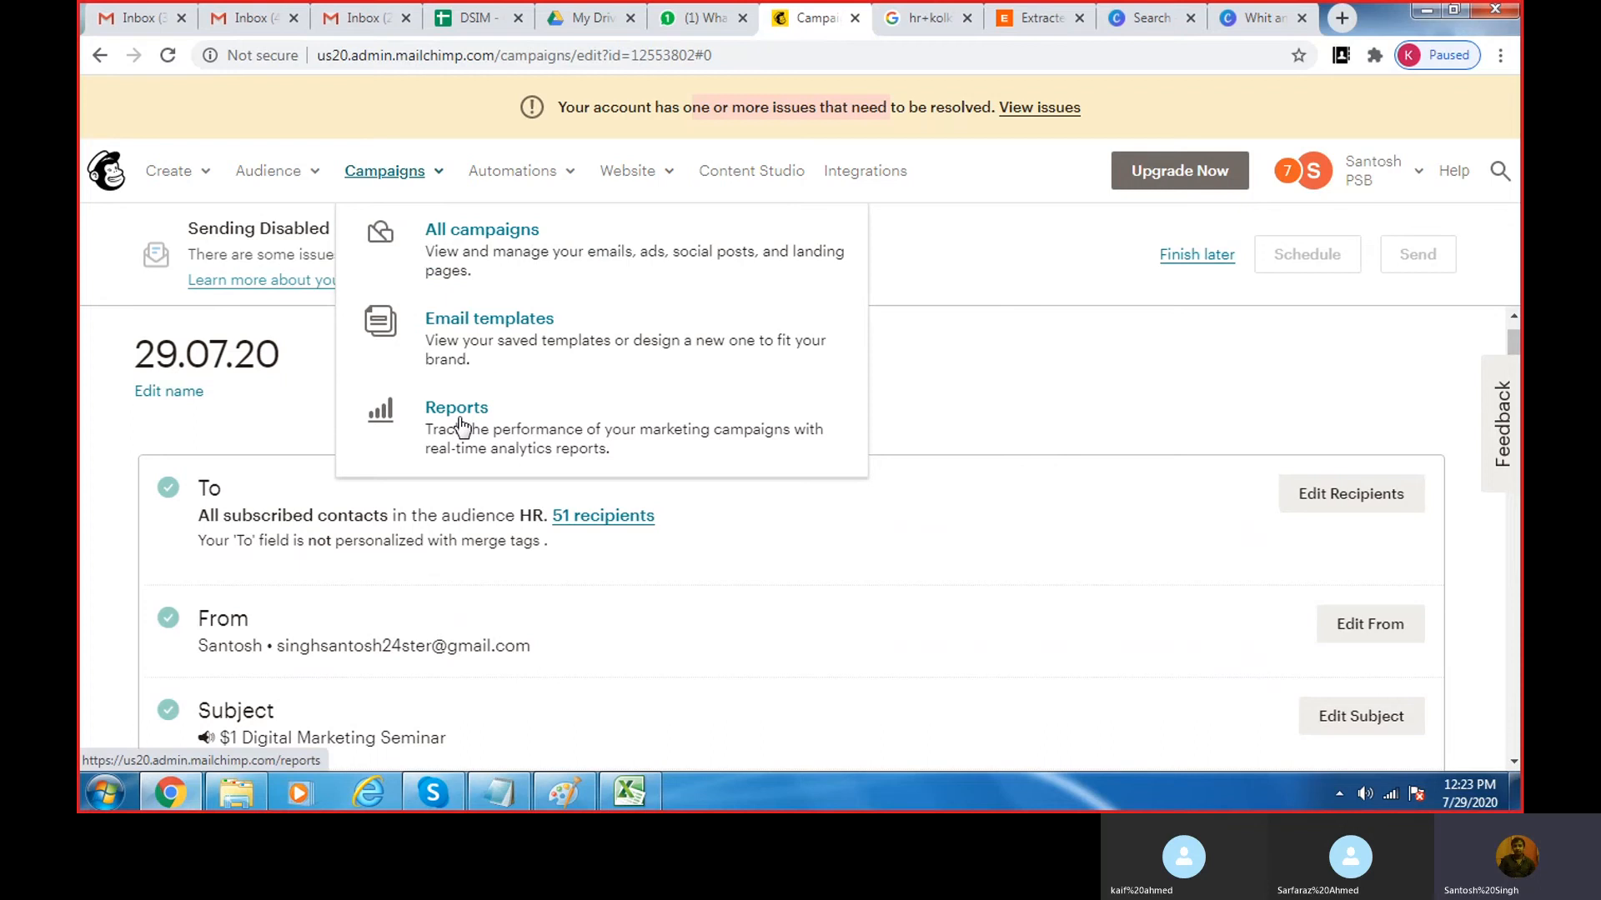
{"action": "left_click", "coordinate": [461, 426]}
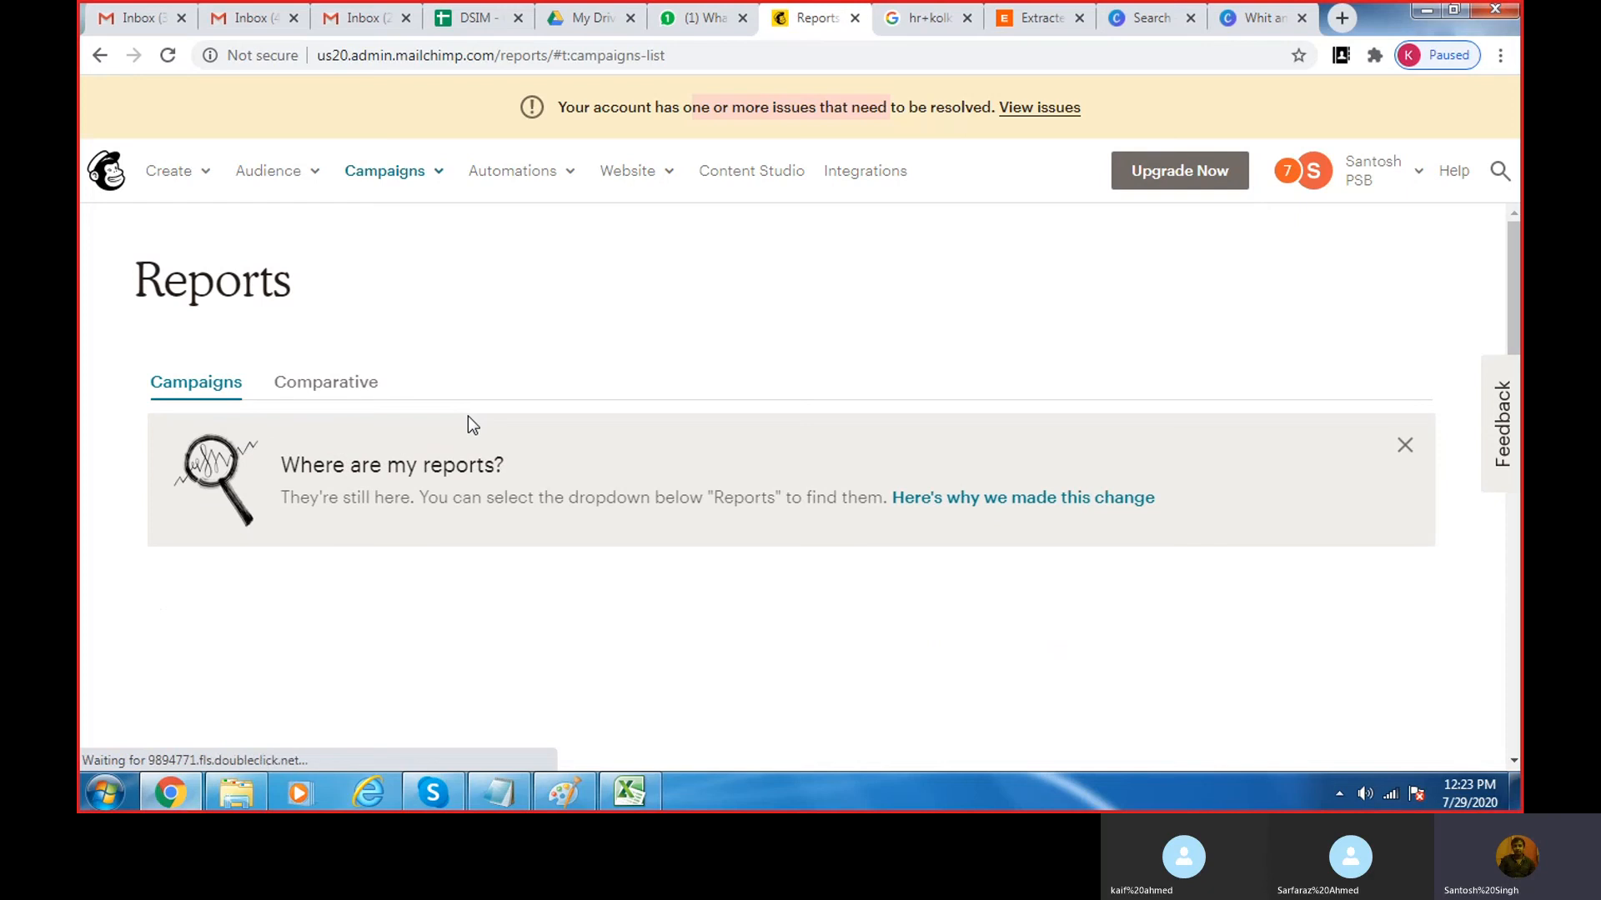
{"action": "scroll", "coordinate": [468, 426], "scroll_direction": "down", "scroll_amount": 2}
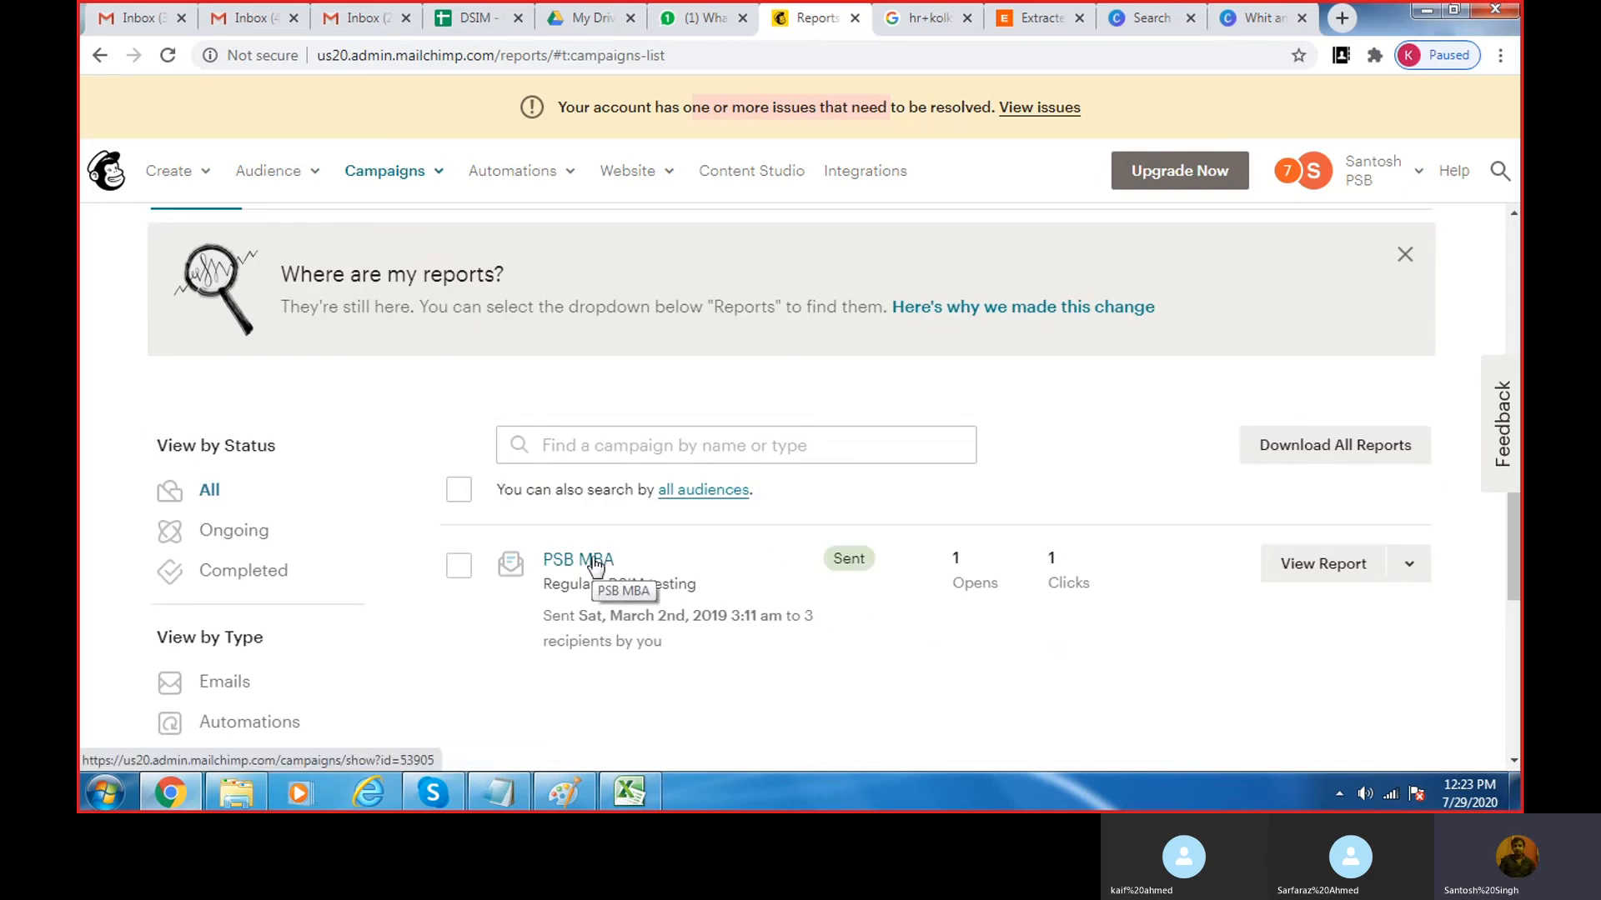
Open the sent PSB MBA campaign and examine its email preview from header to footer
{"action": "left_click", "coordinate": [595, 563]}
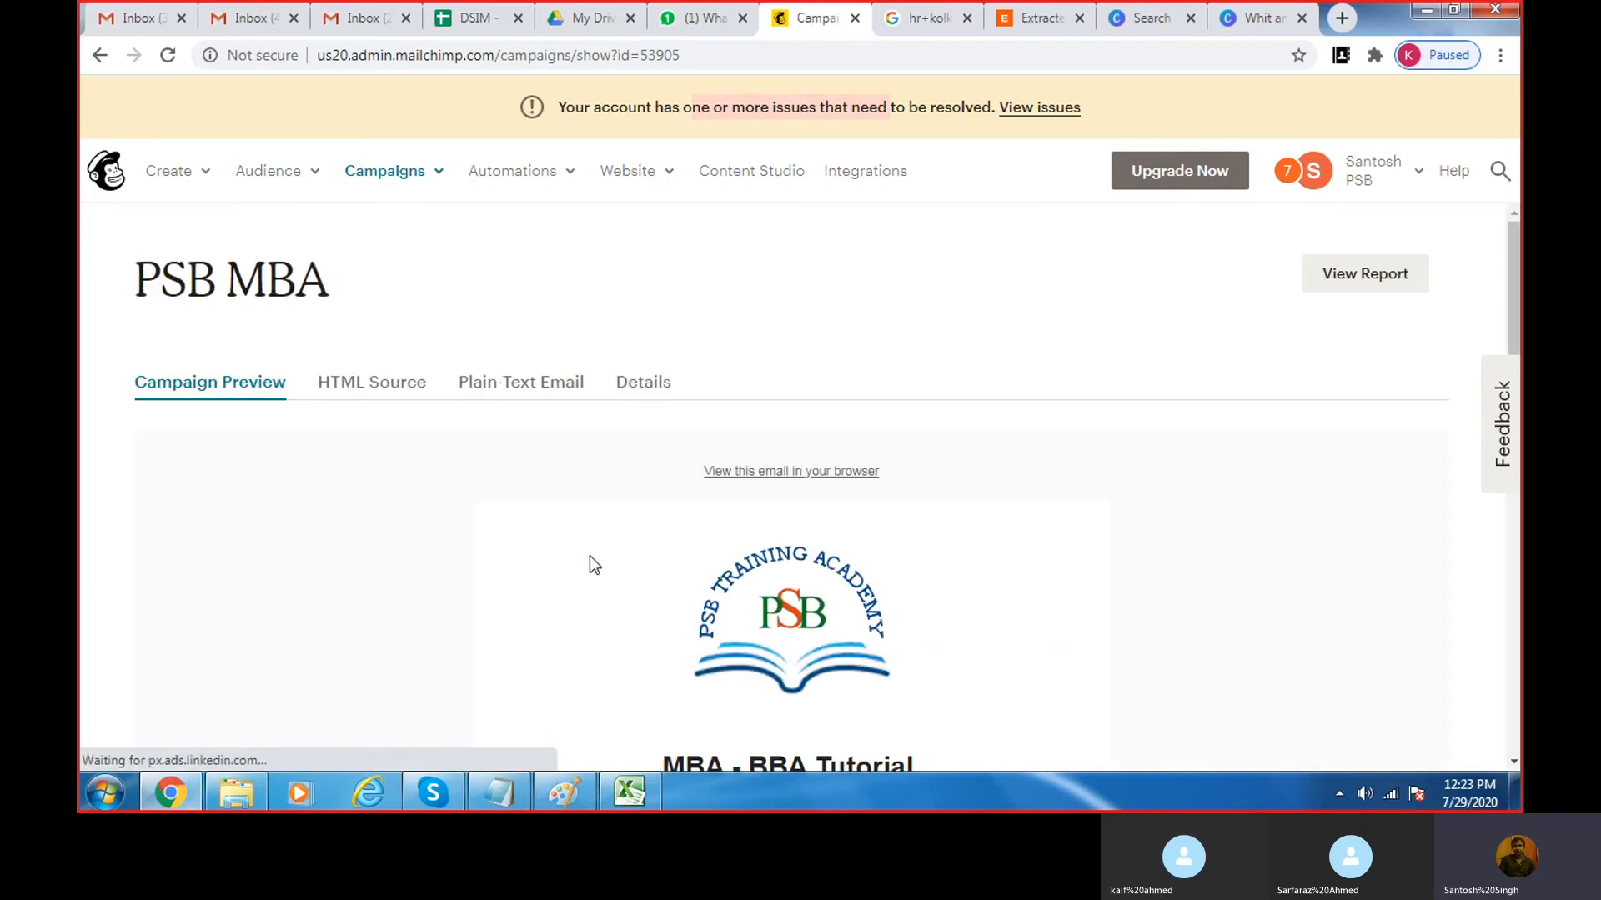
{"action": "scroll", "coordinate": [691, 442], "scroll_direction": "down", "scroll_amount": 6}
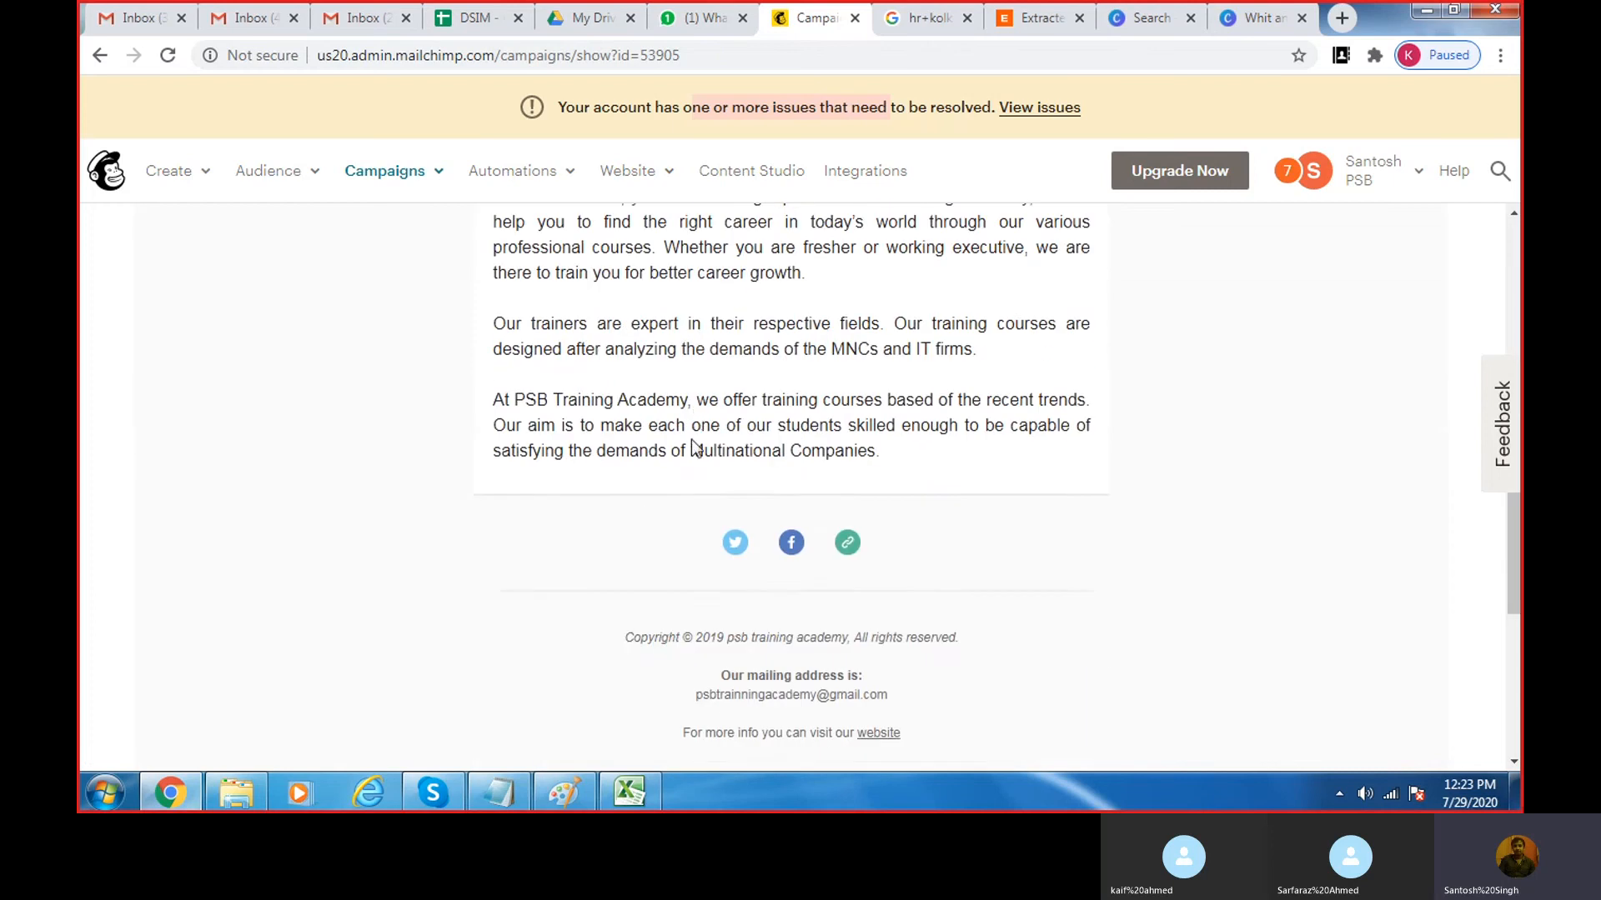
{"action": "scroll", "coordinate": [691, 450], "scroll_direction": "down", "scroll_amount": 5}
{"action": "scroll", "coordinate": [670, 617], "scroll_direction": "up", "scroll_amount": 11}
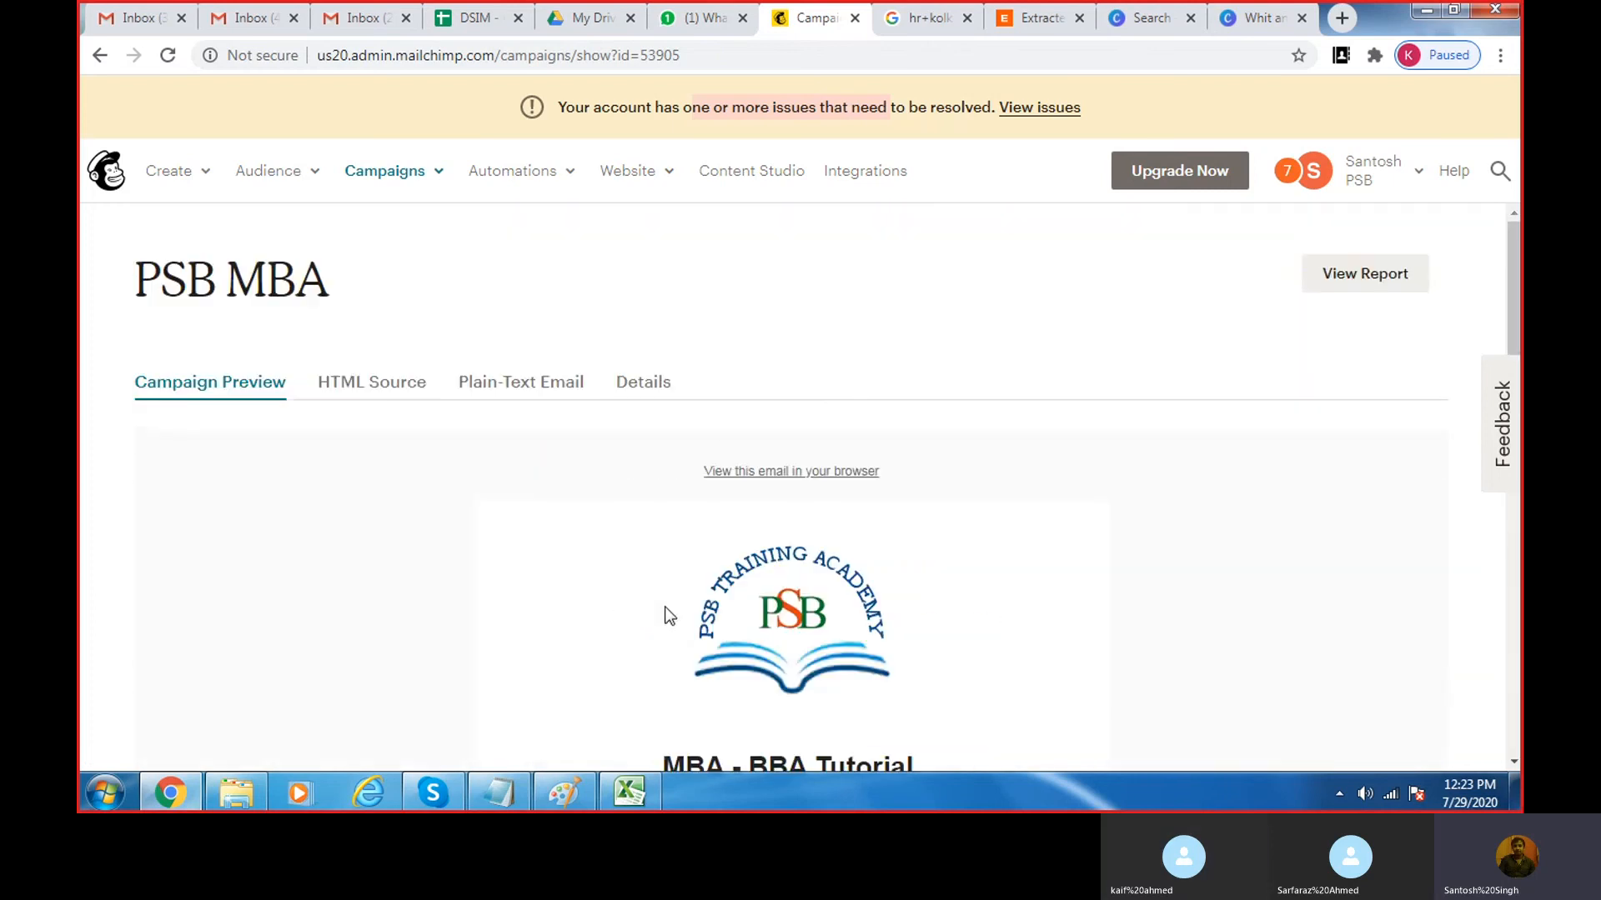
Log out of the current Mailchimp account and enter the DSIM account's username in the login form
{"action": "left_click", "coordinate": [1414, 172]}
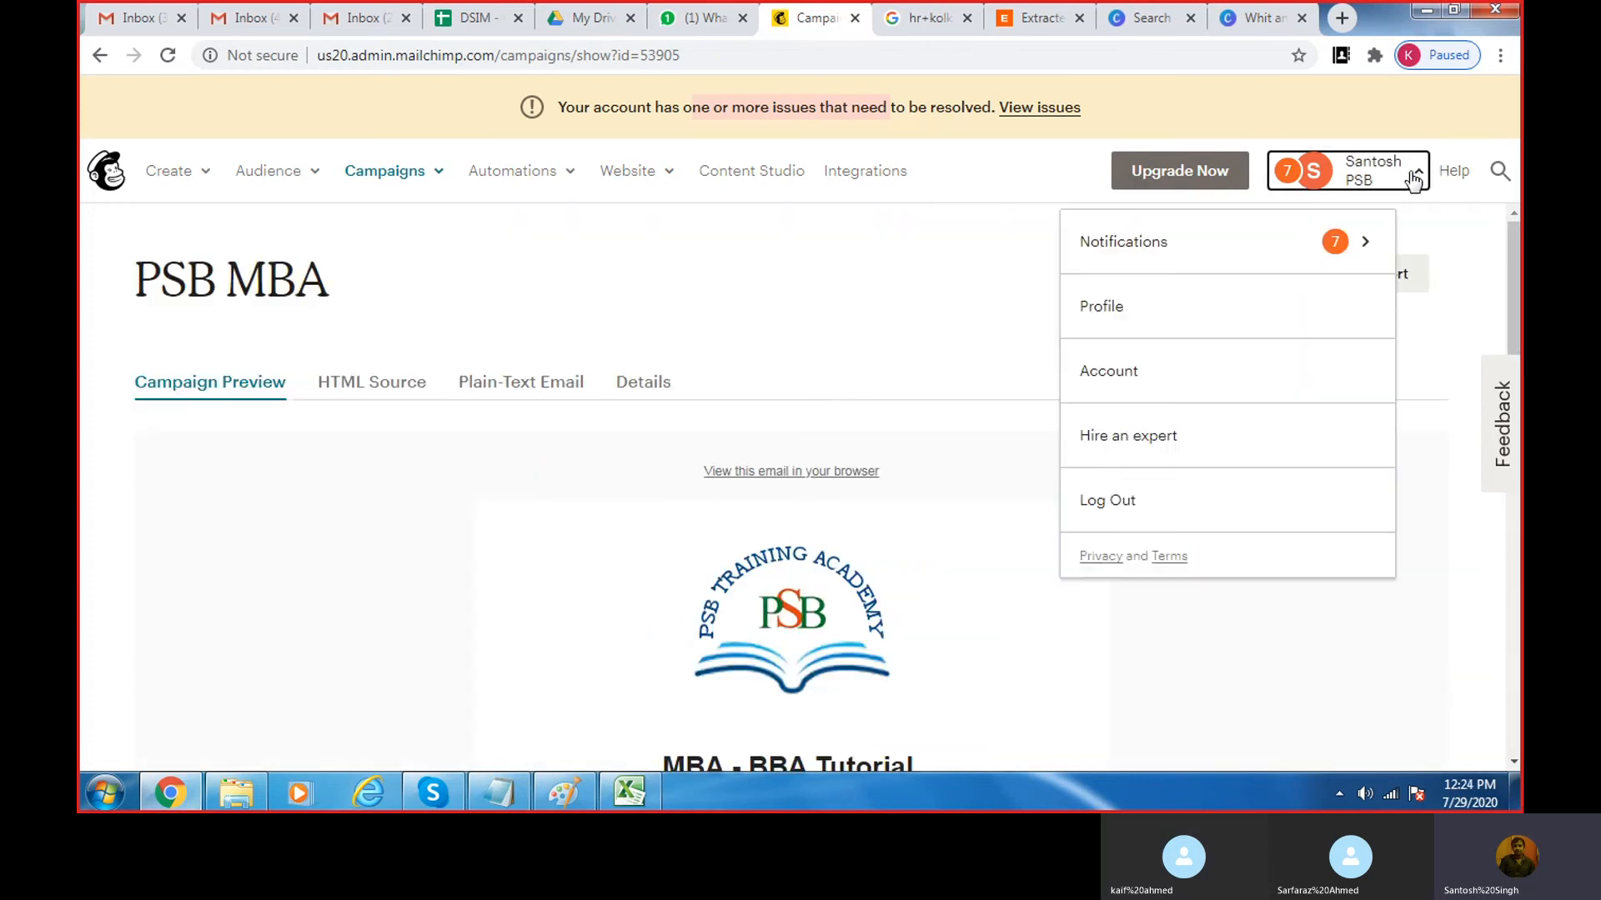
{"action": "left_click", "coordinate": [1168, 506]}
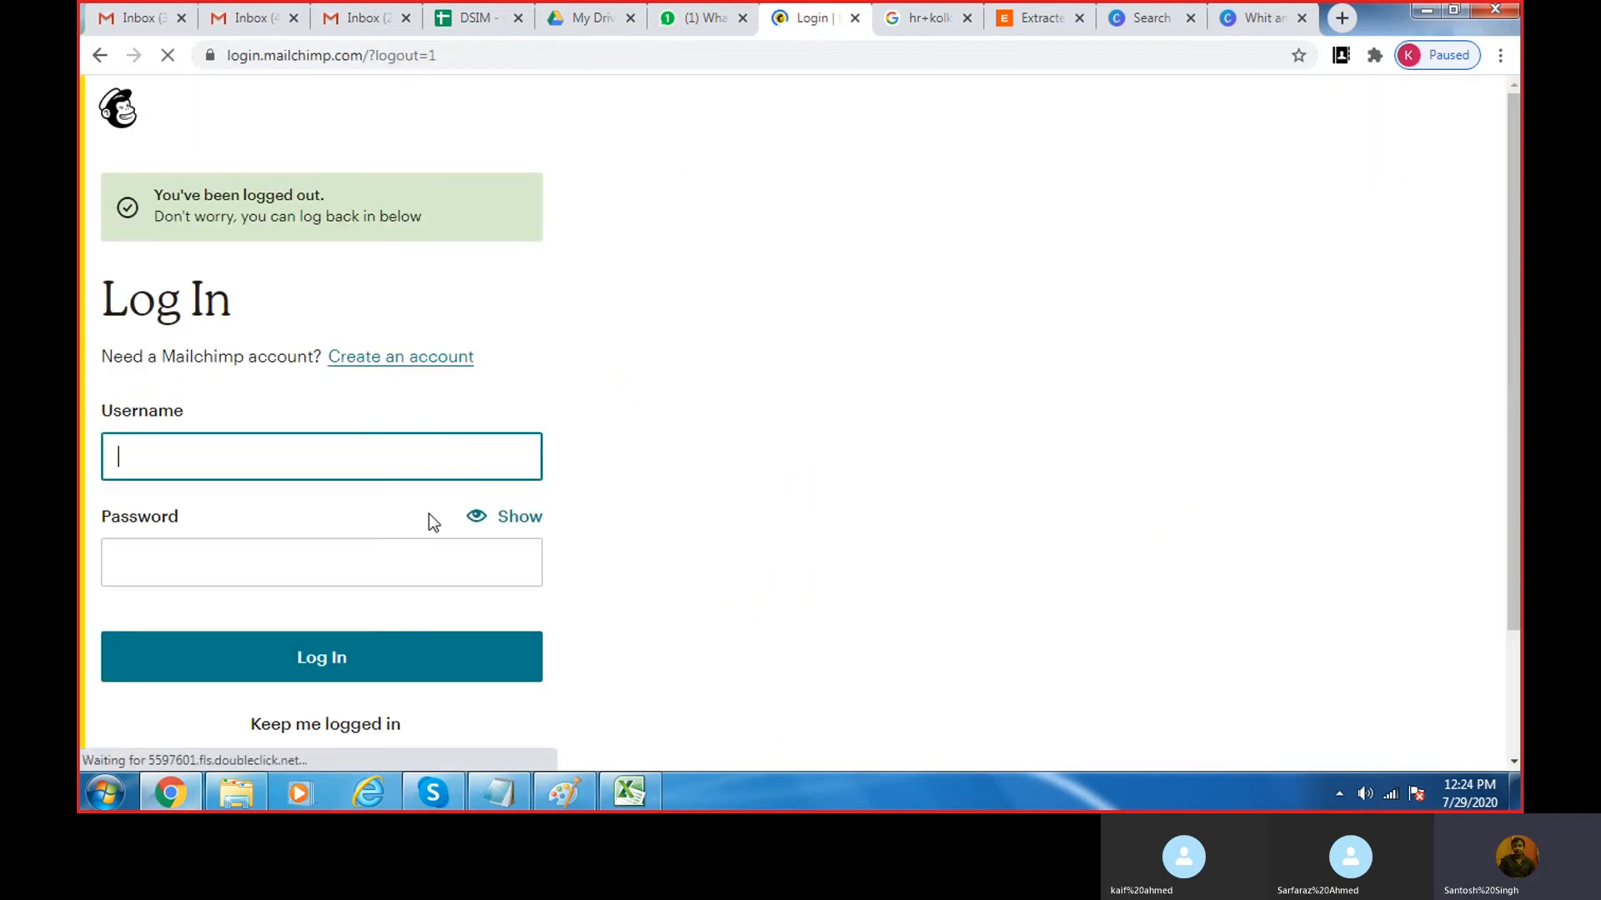
{"action": "left_click", "coordinate": [415, 459]}
{"action": "type", "text": "d"}
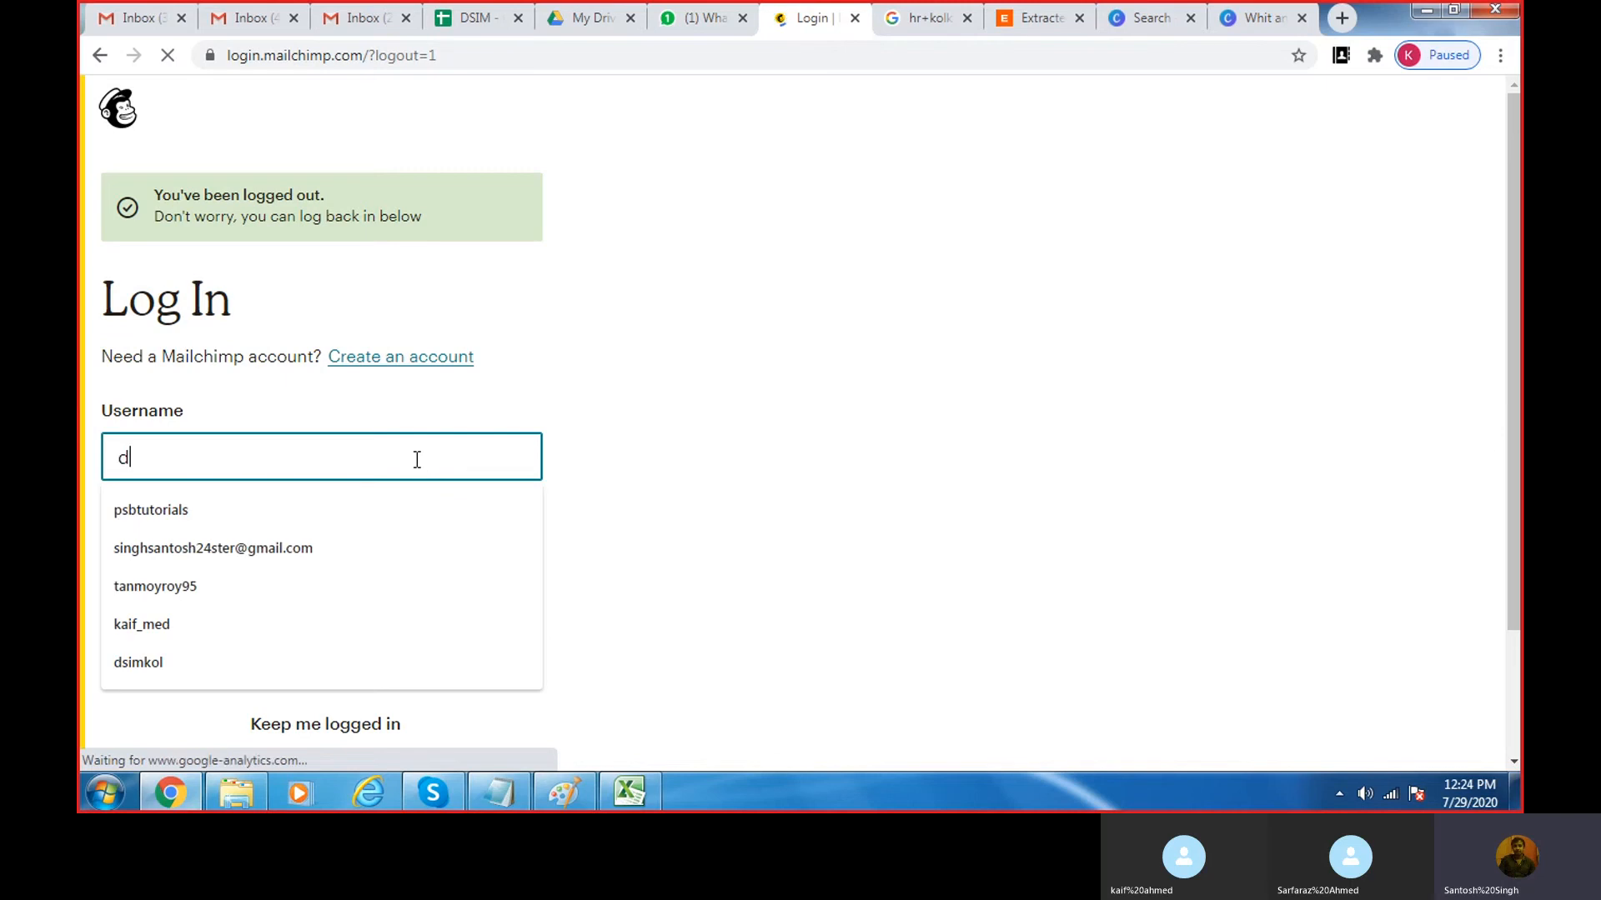
{"action": "type", "text": "s"}
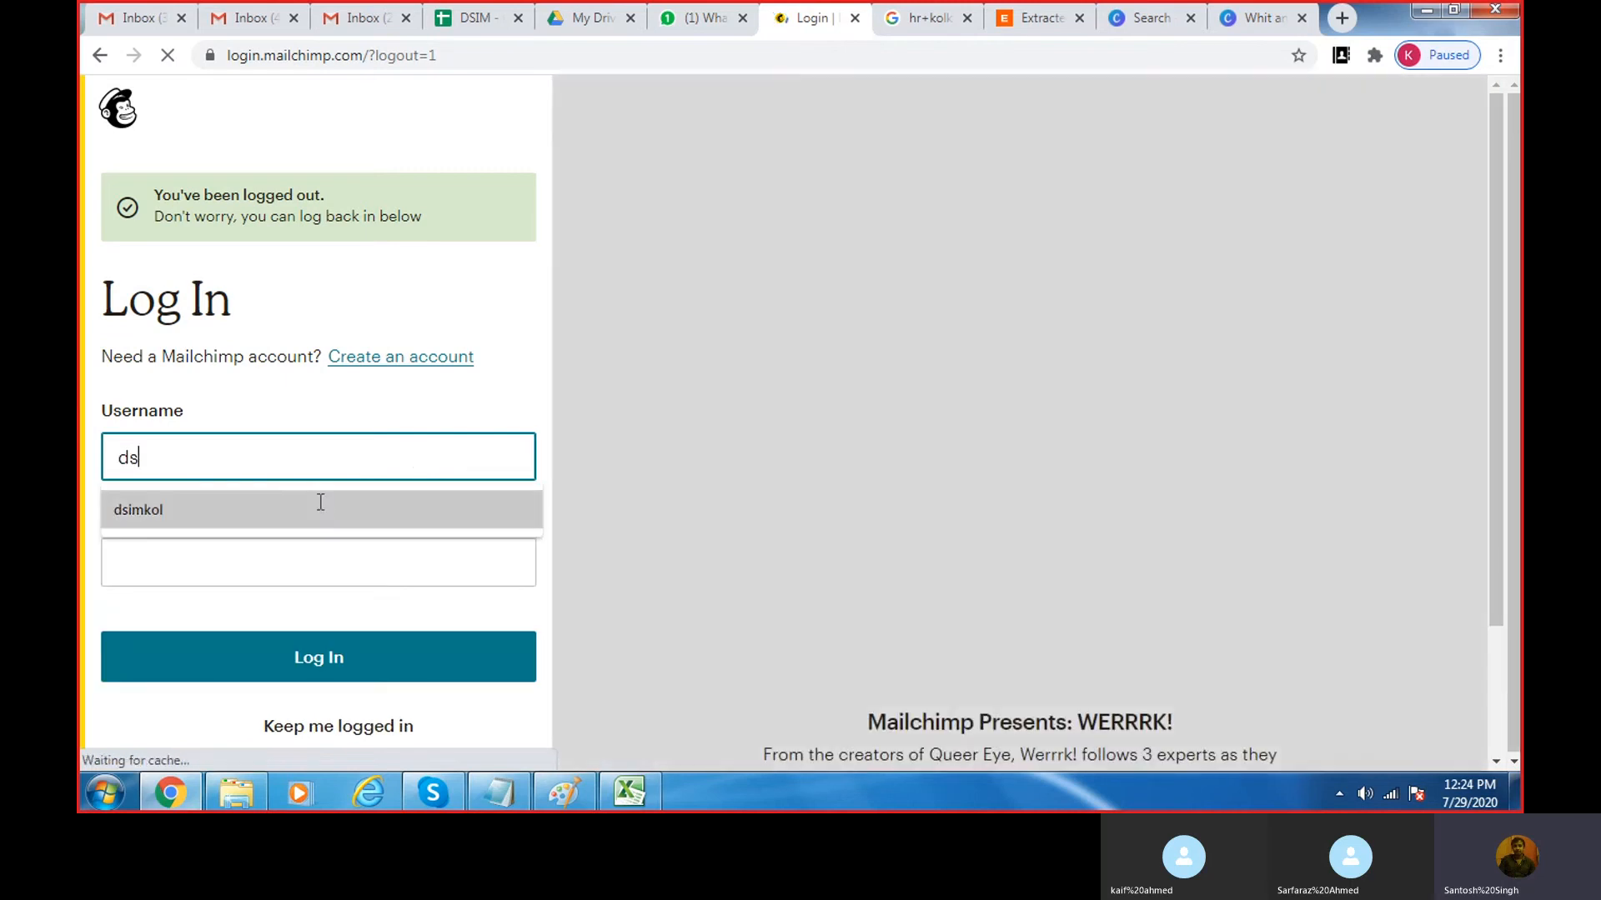
{"action": "left_click", "coordinate": [322, 505]}
{"action": "left_click", "coordinate": [296, 555]}
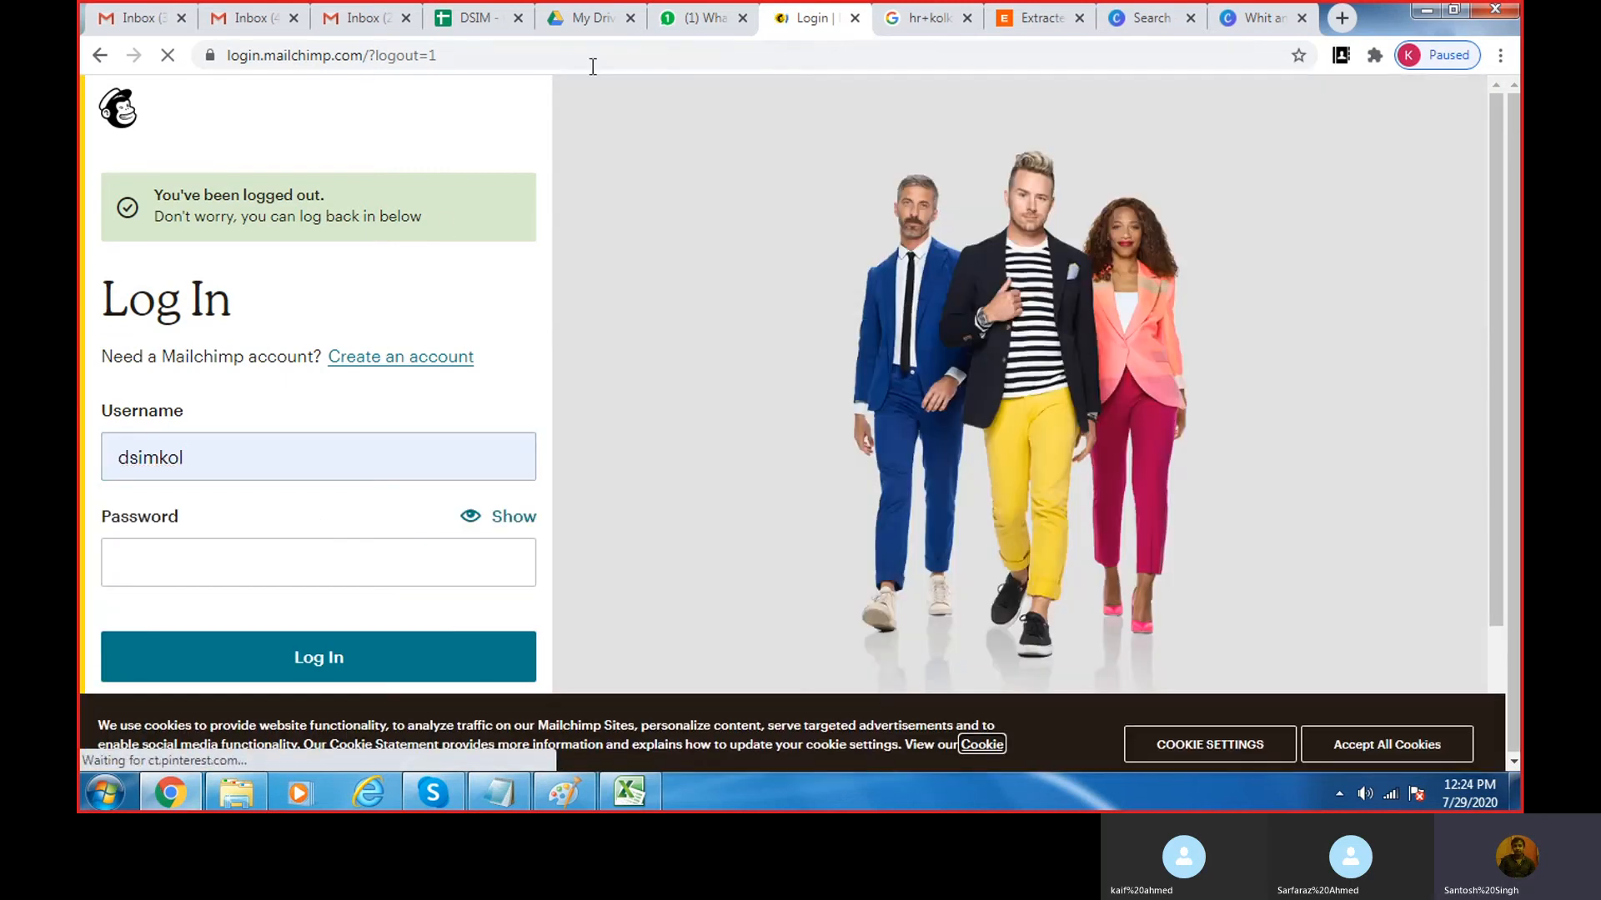
Copy the account password from the DSIM spreadsheet, paste it into the Mailchimp login form and log in
{"action": "left_click", "coordinate": [492, 17]}
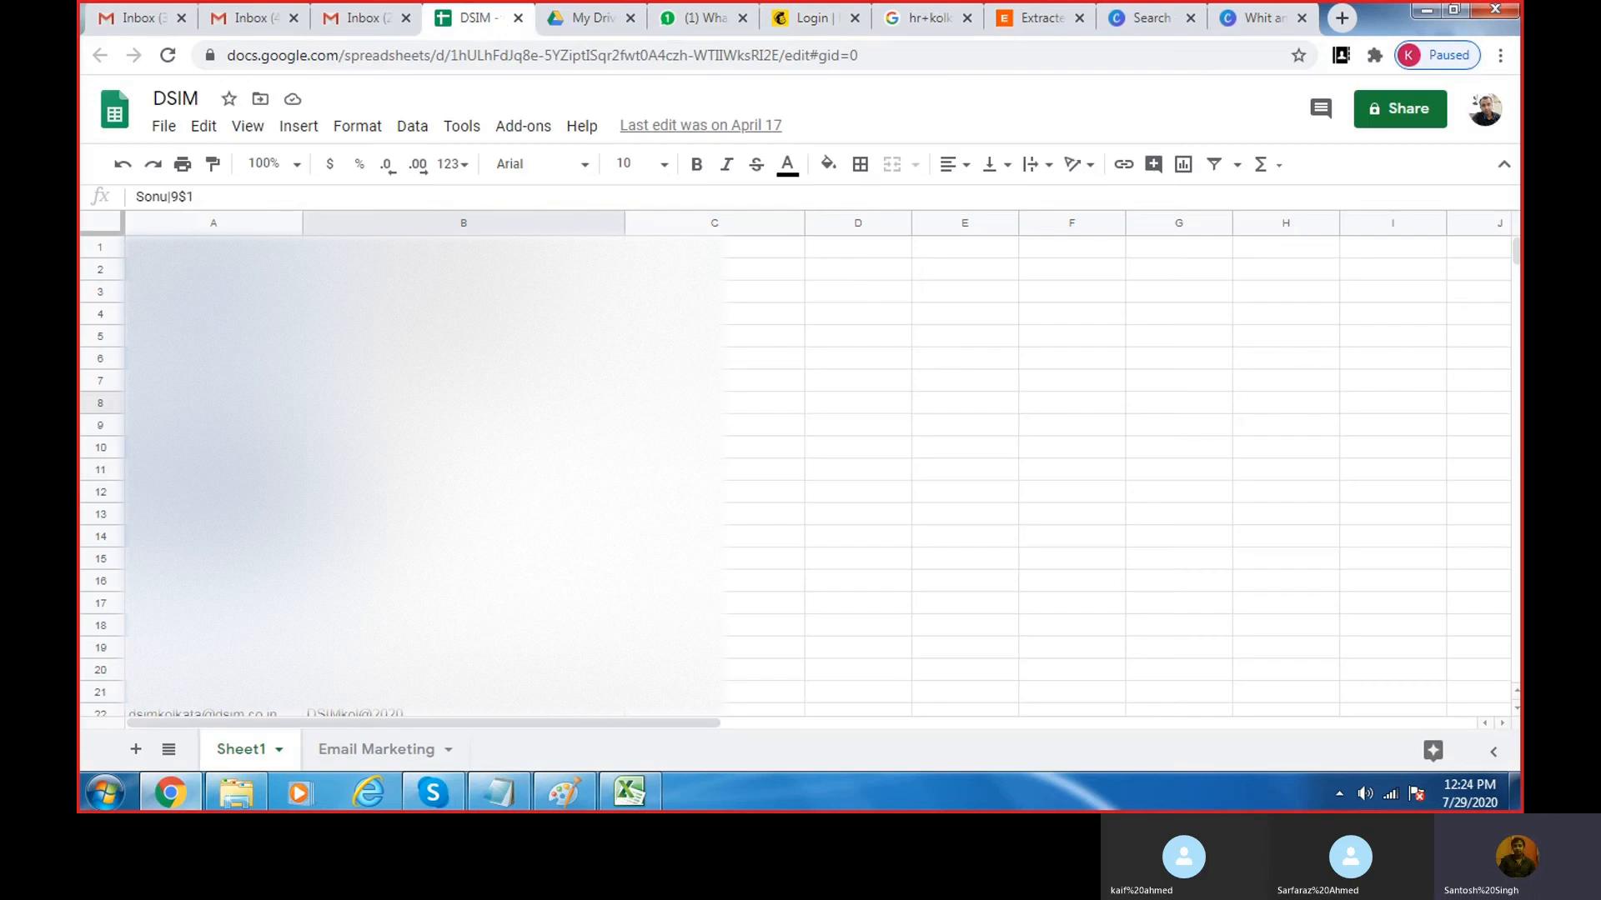
{"action": "left_click", "coordinate": [392, 471]}
{"action": "key", "text": "ctrl+c"}
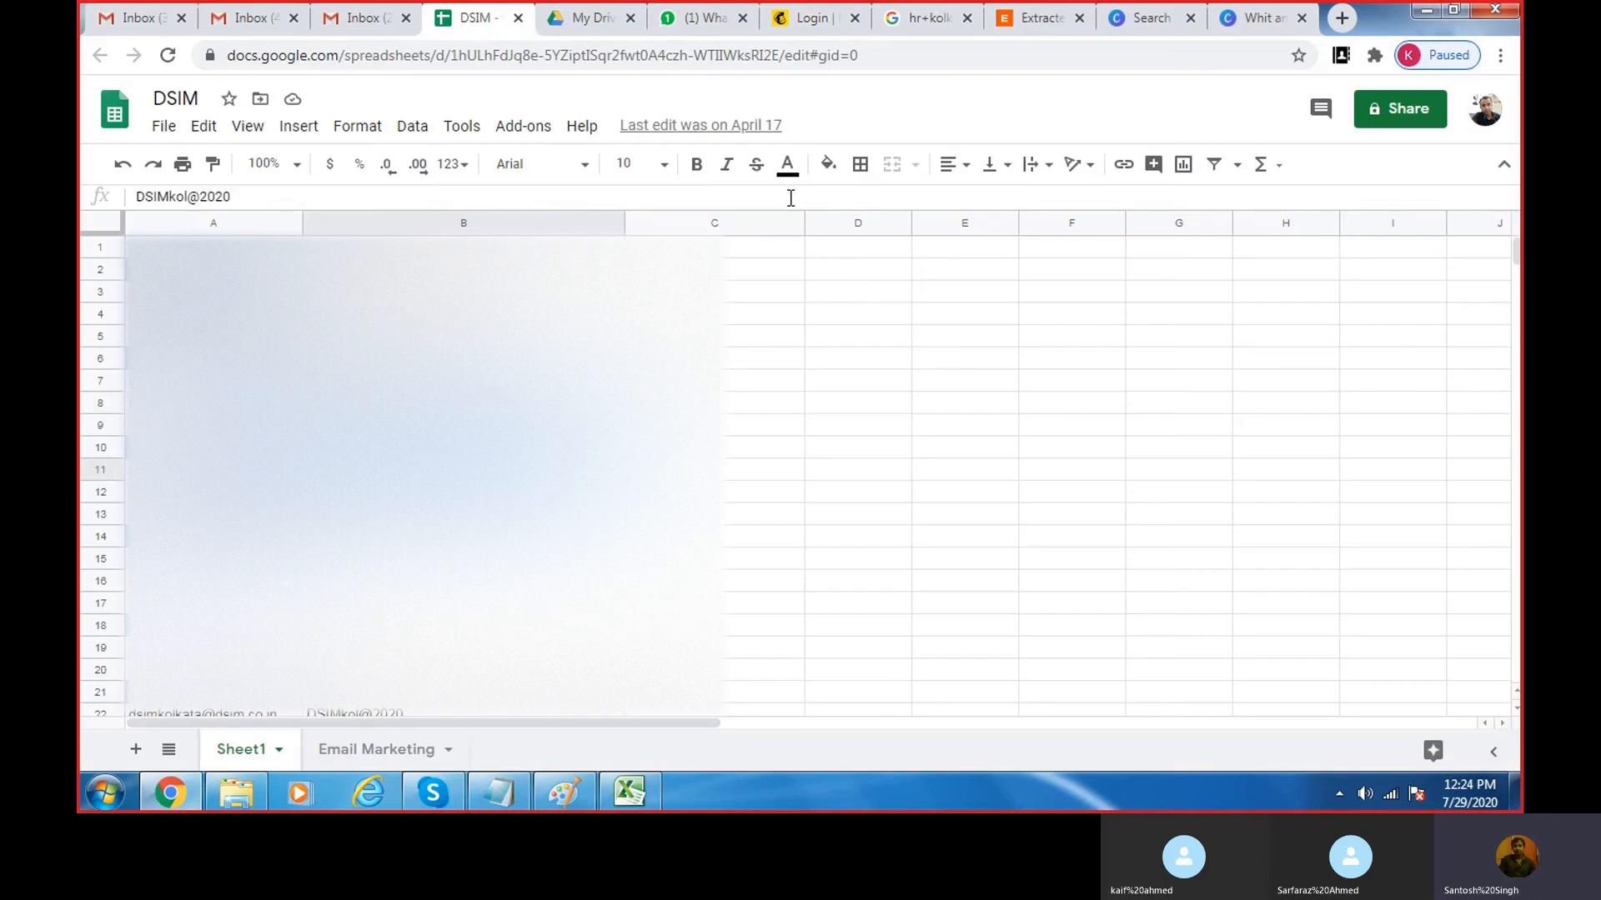
{"action": "left_click", "coordinate": [819, 18]}
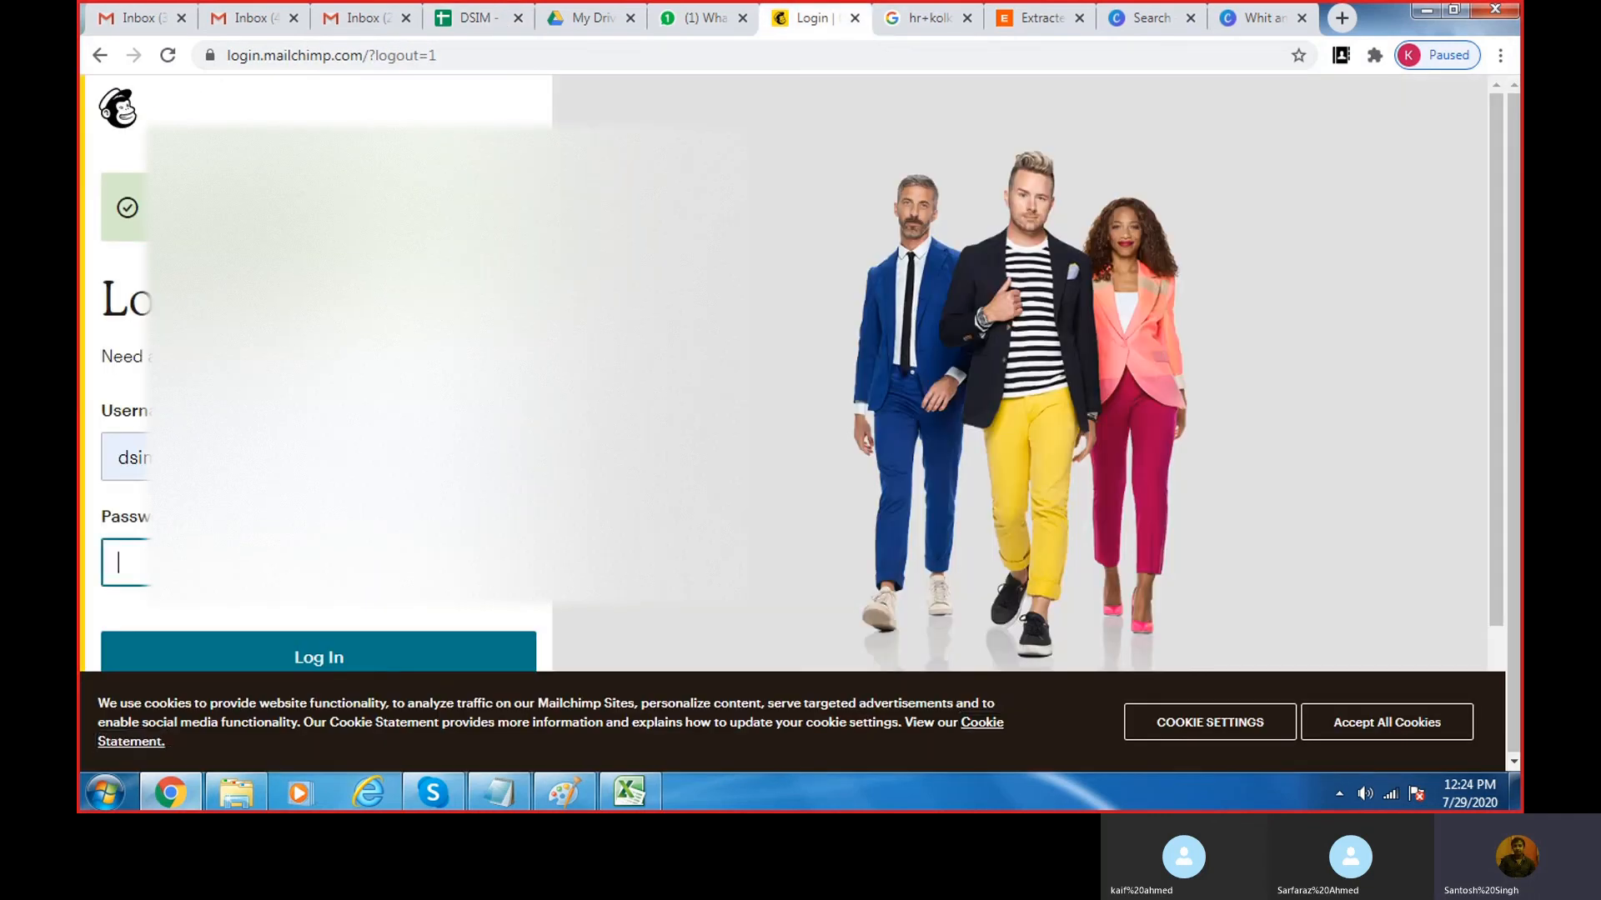
{"action": "key", "text": "ctrl+v"}
{"action": "left_click", "coordinate": [273, 638]}
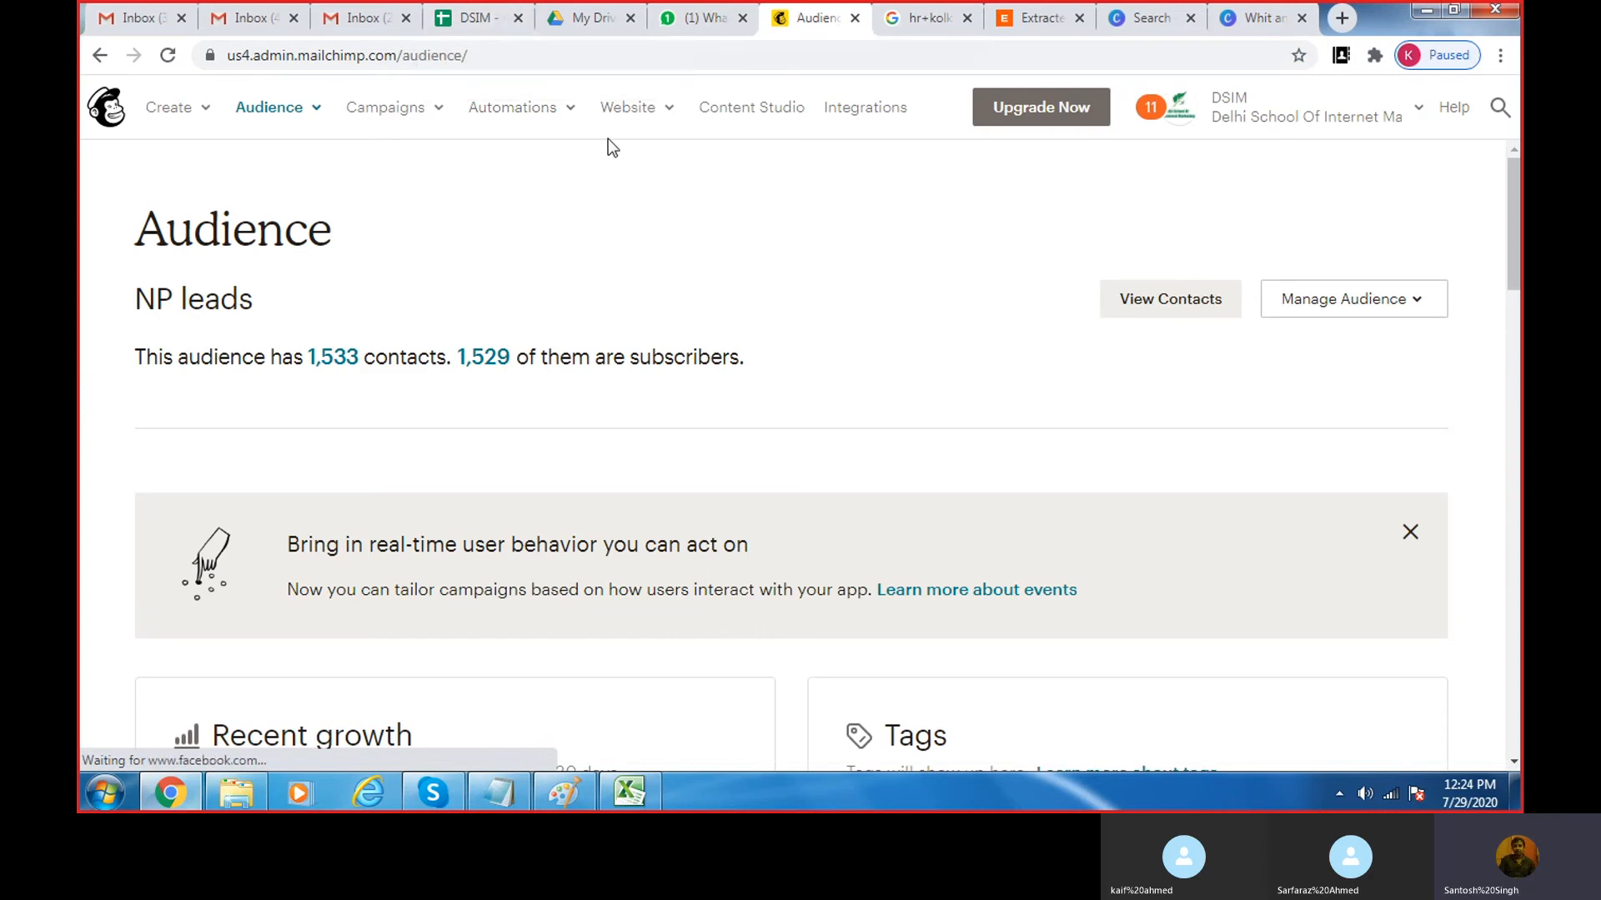
Open the DSIM account's campaign Reports and view the listed campaigns
{"action": "left_click", "coordinate": [570, 115]}
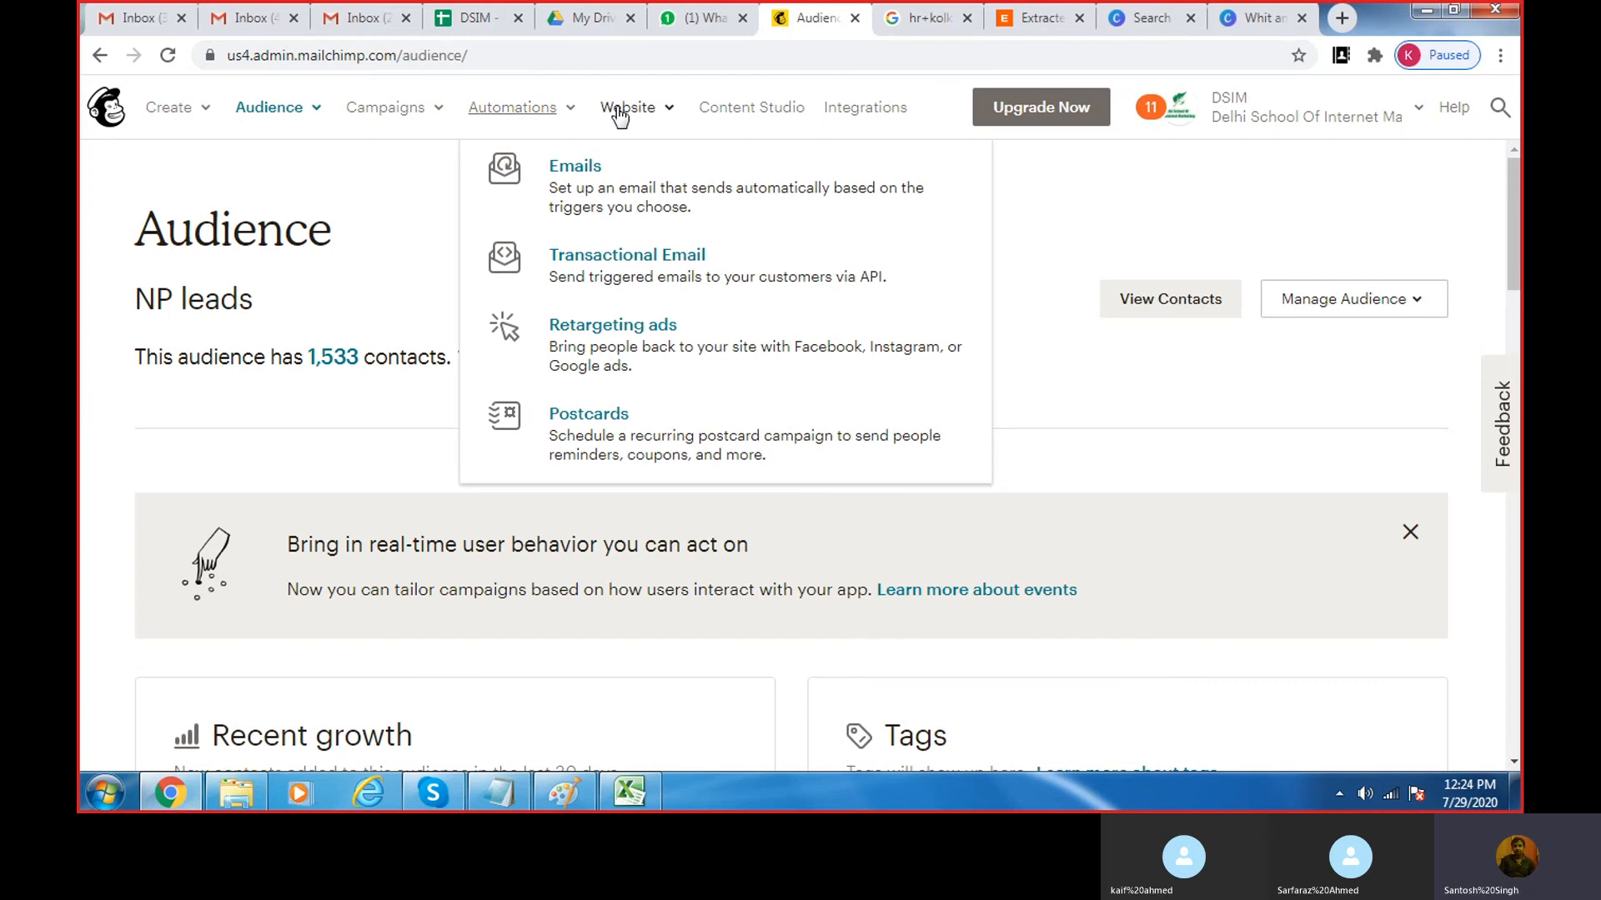
{"action": "left_click", "coordinate": [437, 109]}
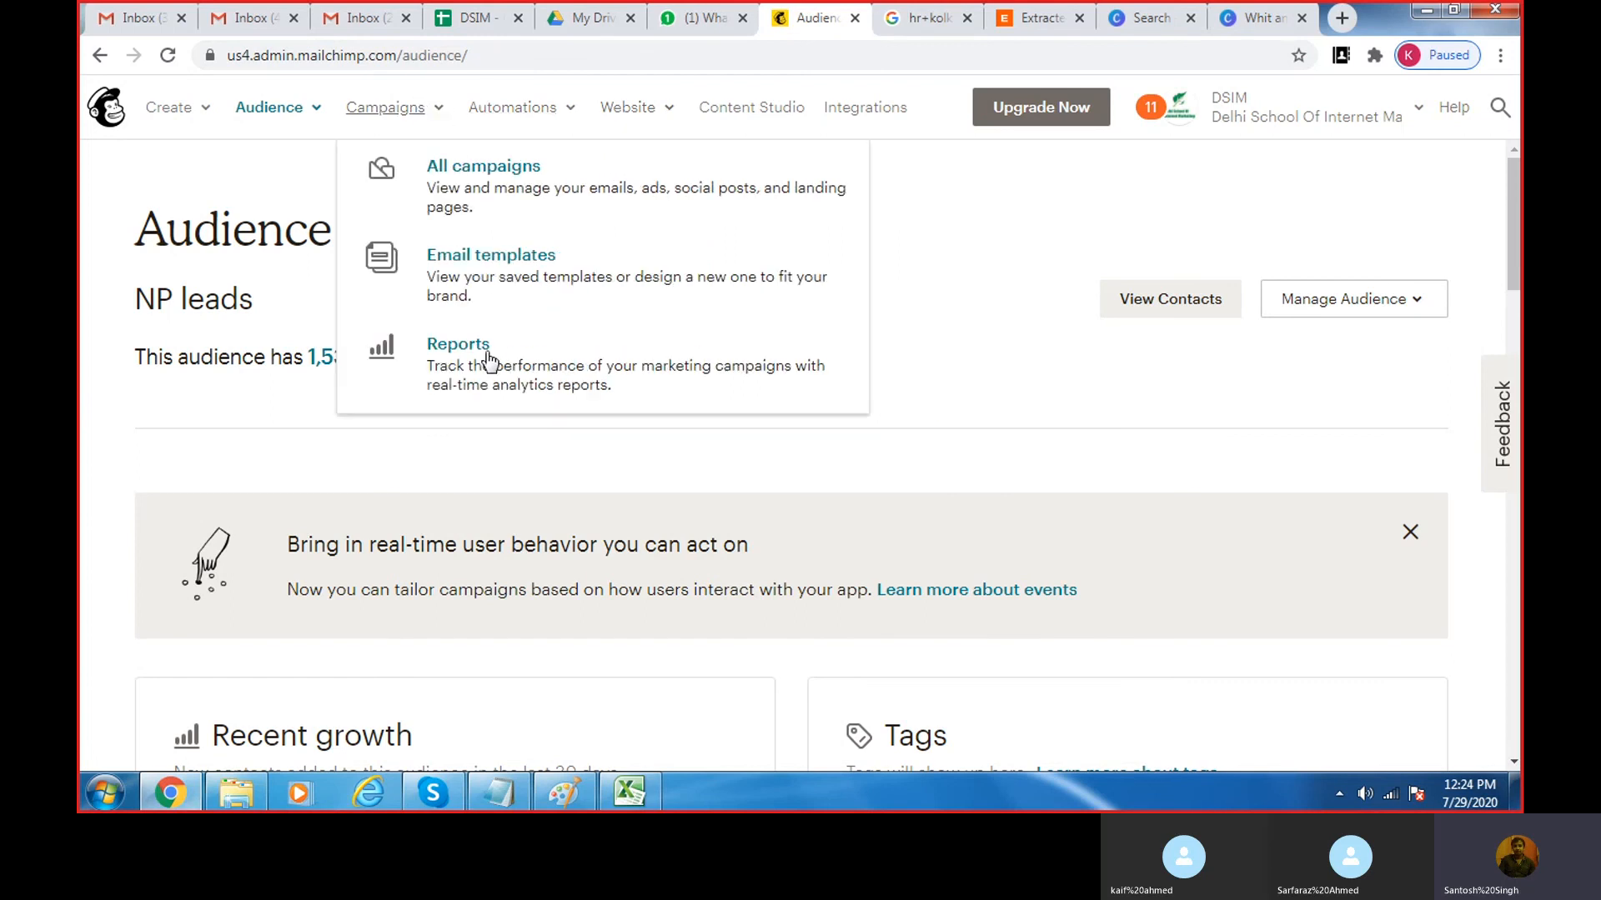
{"action": "left_click", "coordinate": [498, 344]}
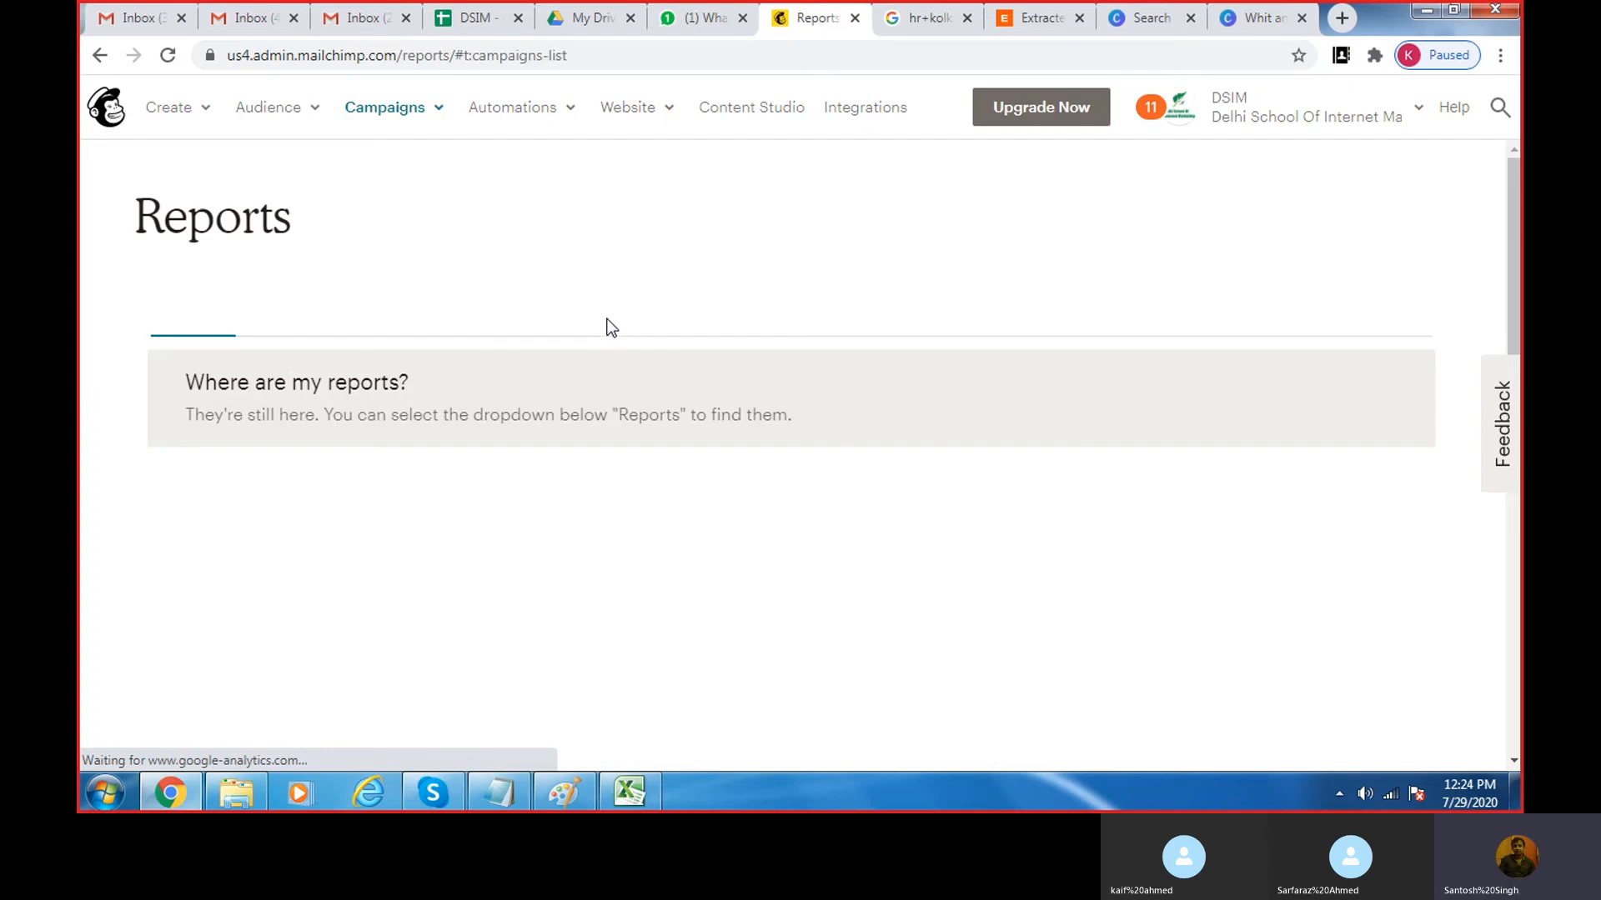
{"action": "scroll", "coordinate": [607, 334], "scroll_direction": "down", "scroll_amount": 3}
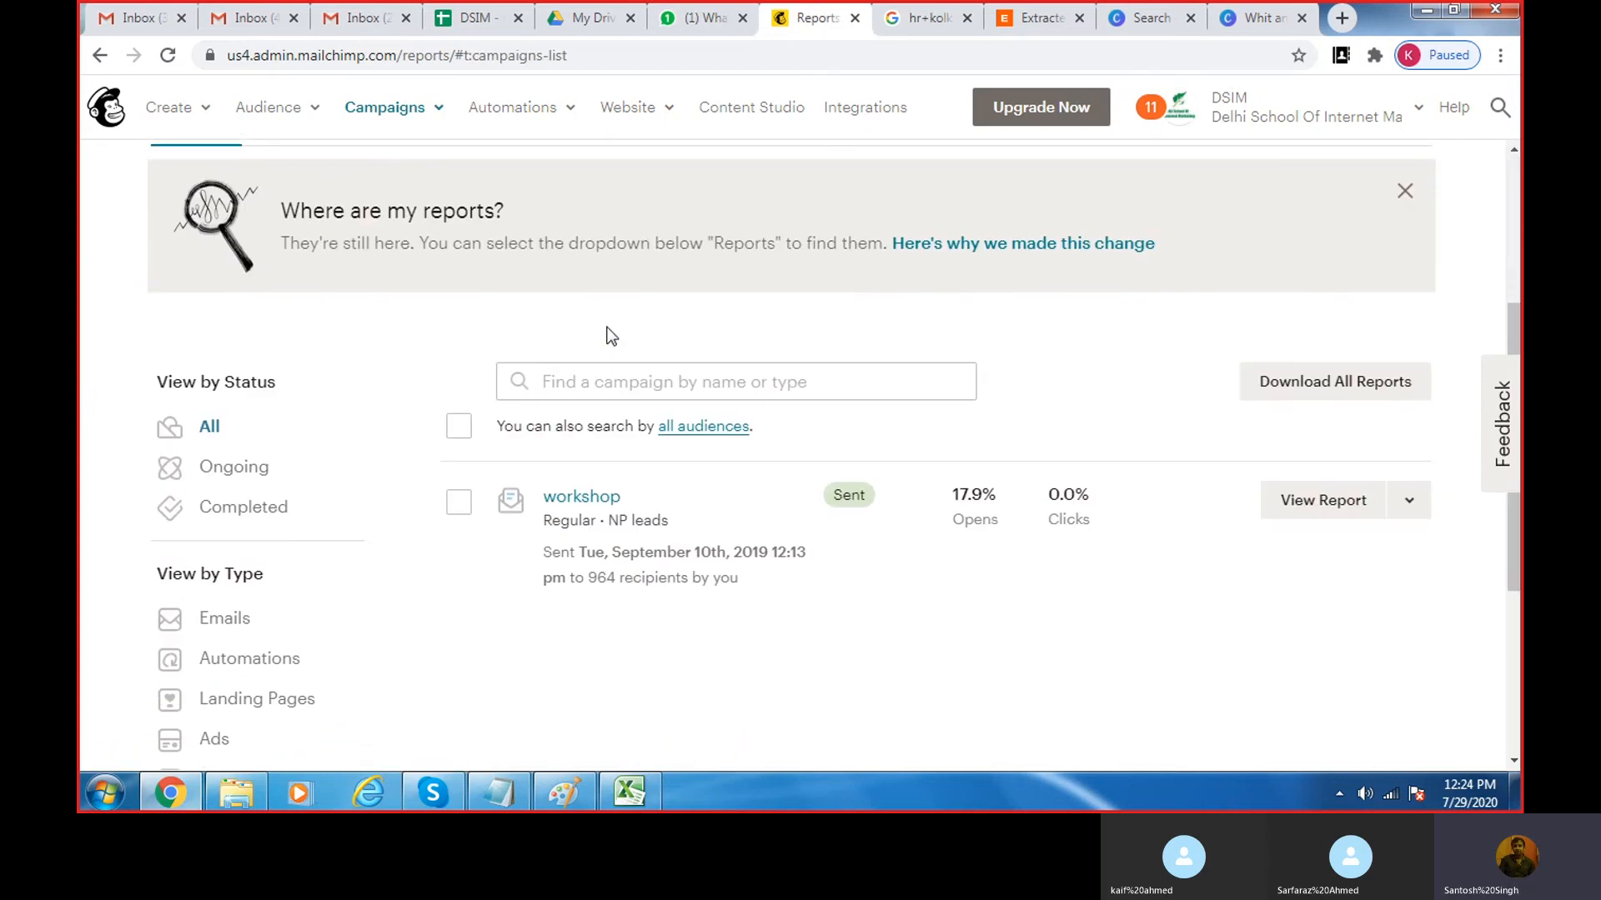
Open the sent workshop campaign and examine its email preview from the header to the footer
{"action": "left_click", "coordinate": [593, 500]}
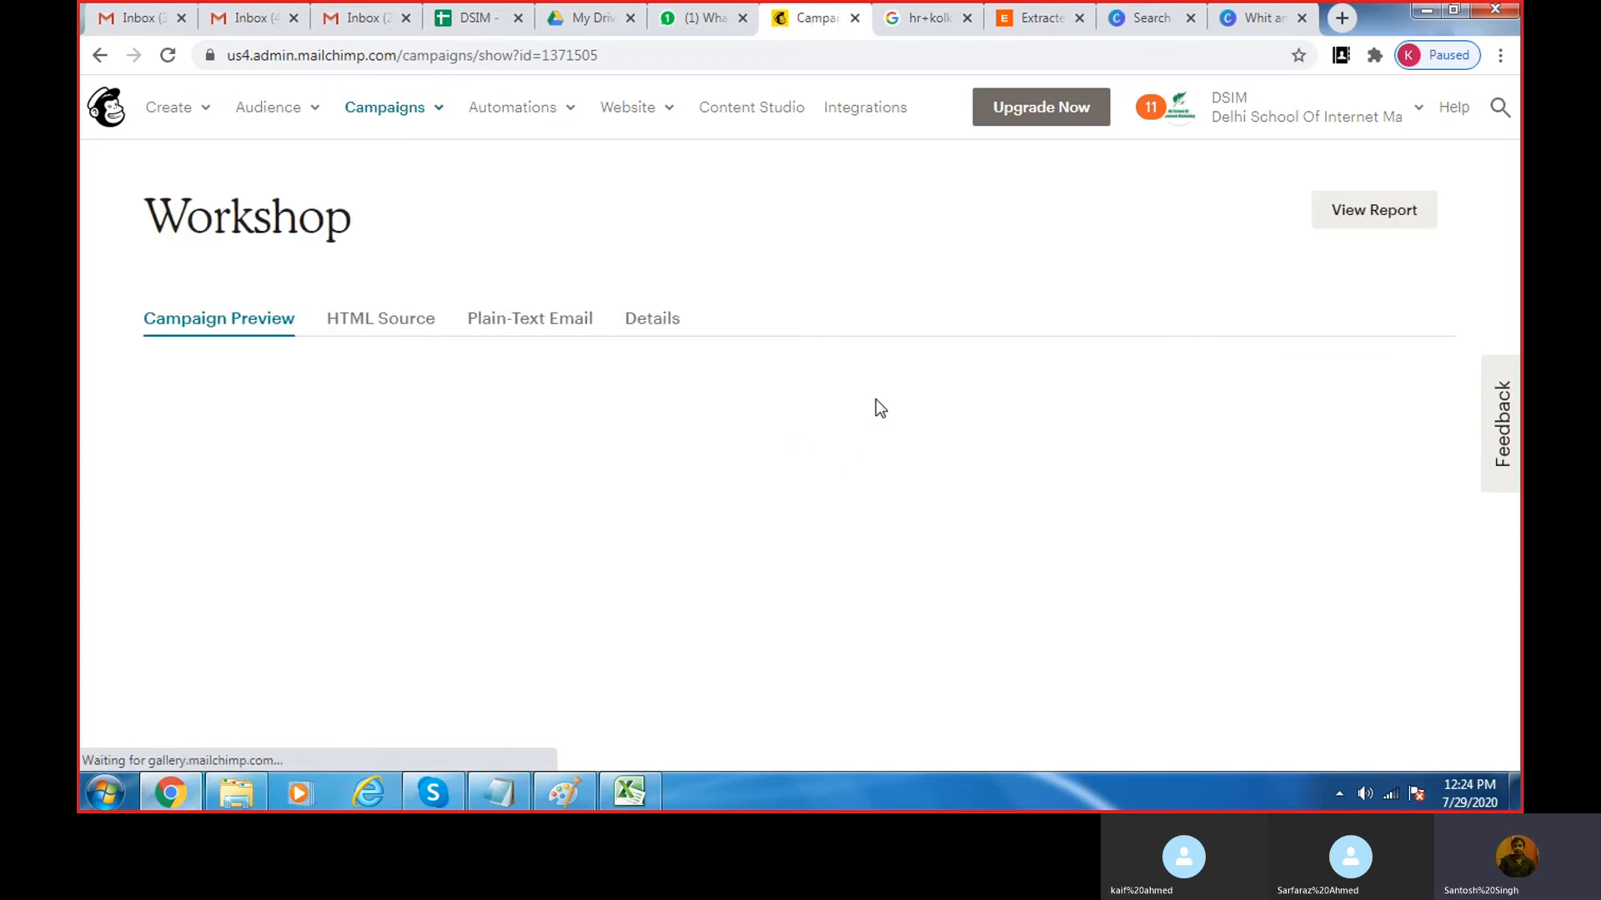
{"action": "scroll", "coordinate": [877, 399], "scroll_direction": "down", "scroll_amount": 4}
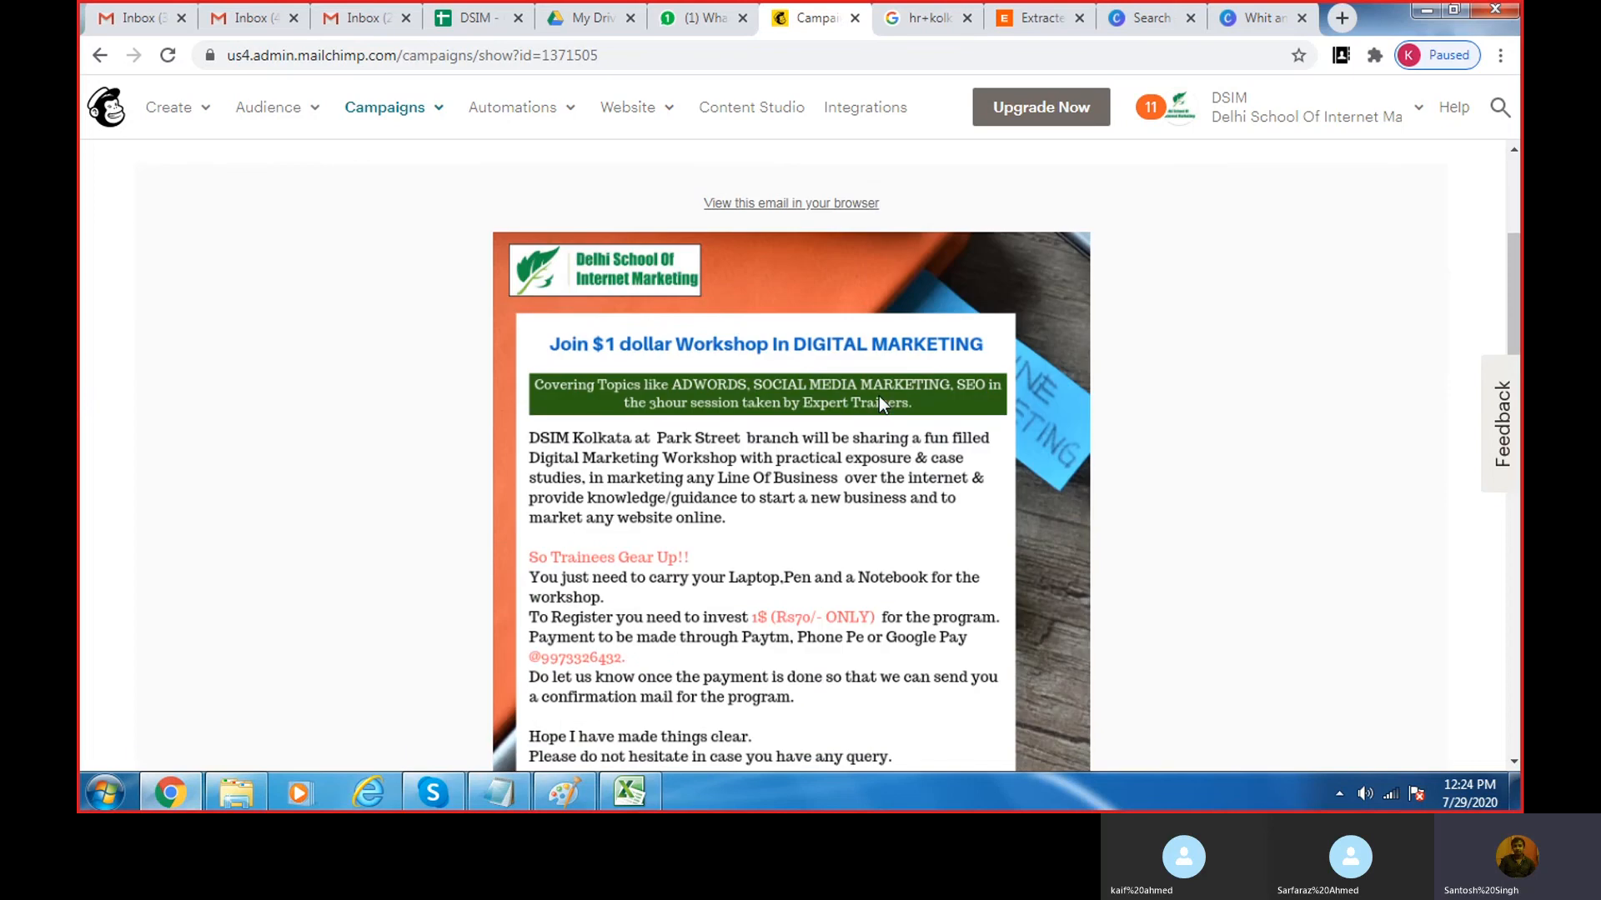
{"action": "scroll", "coordinate": [879, 397], "scroll_direction": "down", "scroll_amount": 5}
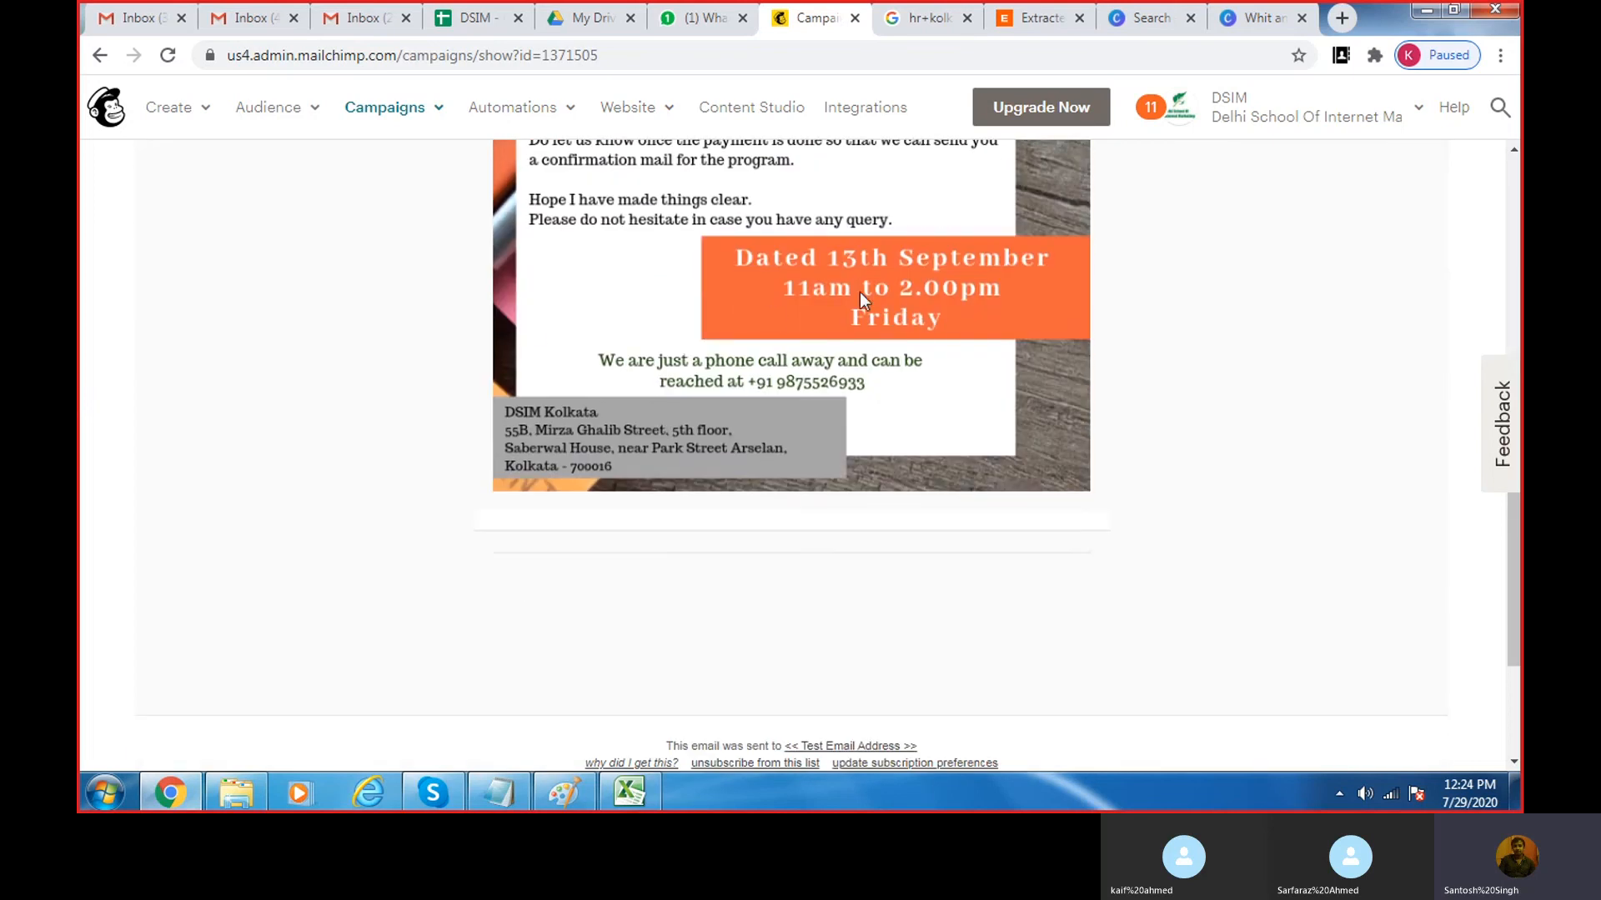
{"action": "scroll", "coordinate": [859, 307], "scroll_direction": "down", "scroll_amount": 3}
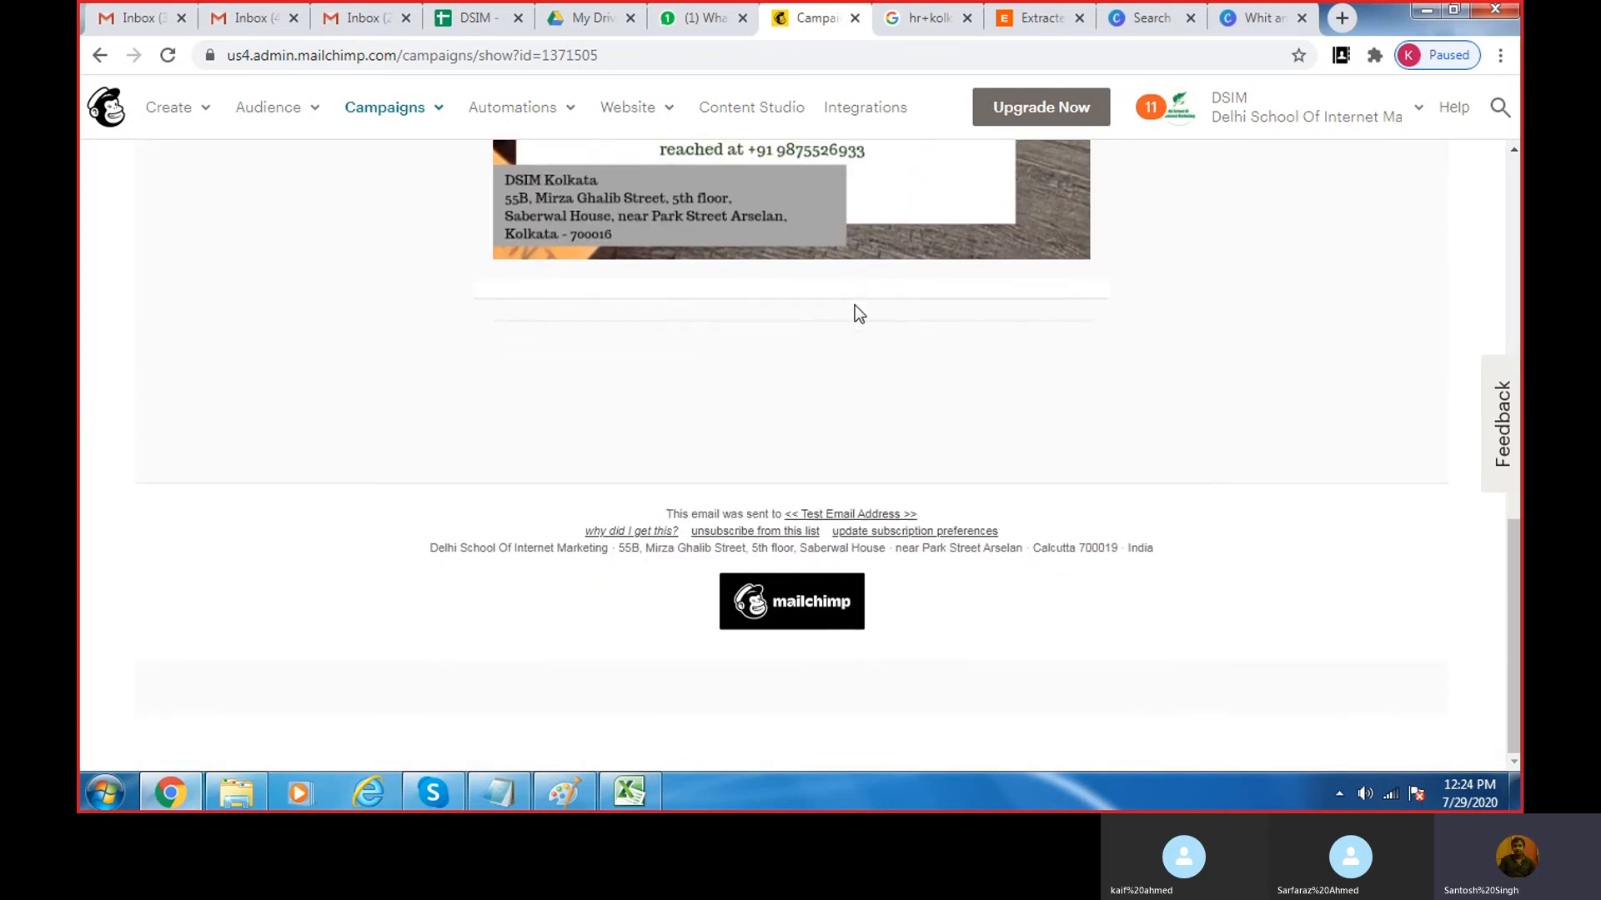
{"action": "scroll", "coordinate": [854, 307], "scroll_direction": "up", "scroll_amount": 15}
{"action": "scroll", "coordinate": [854, 305], "scroll_direction": "down", "scroll_amount": 1}
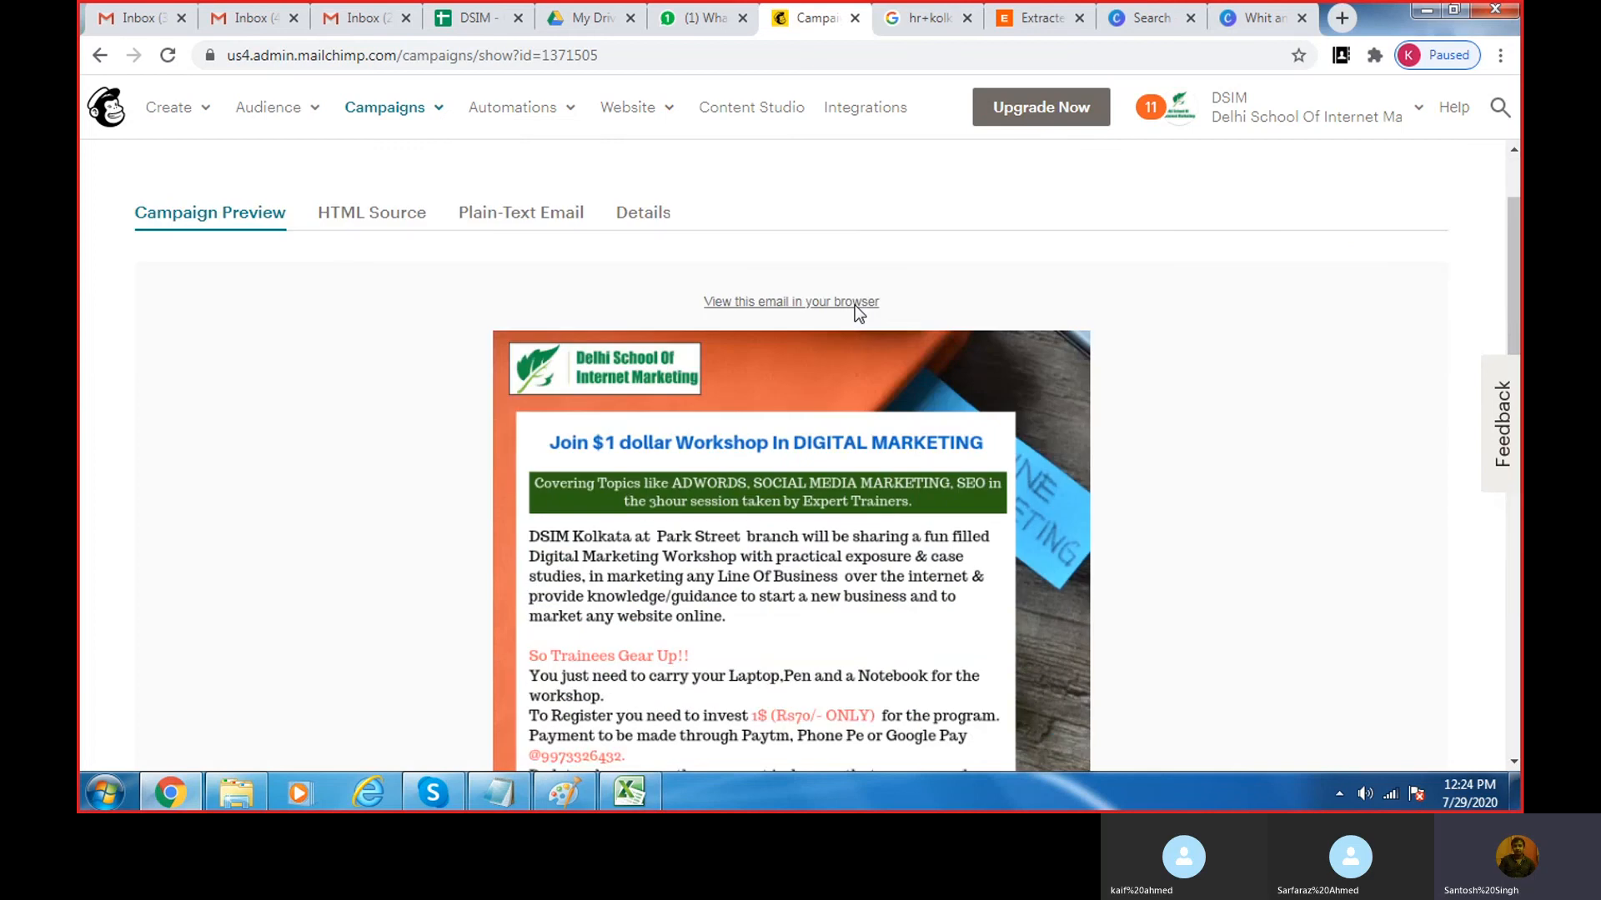
{"action": "scroll", "coordinate": [842, 426], "scroll_direction": "down", "scroll_amount": 10}
{"action": "scroll", "coordinate": [842, 426], "scroll_direction": "up", "scroll_amount": 10}
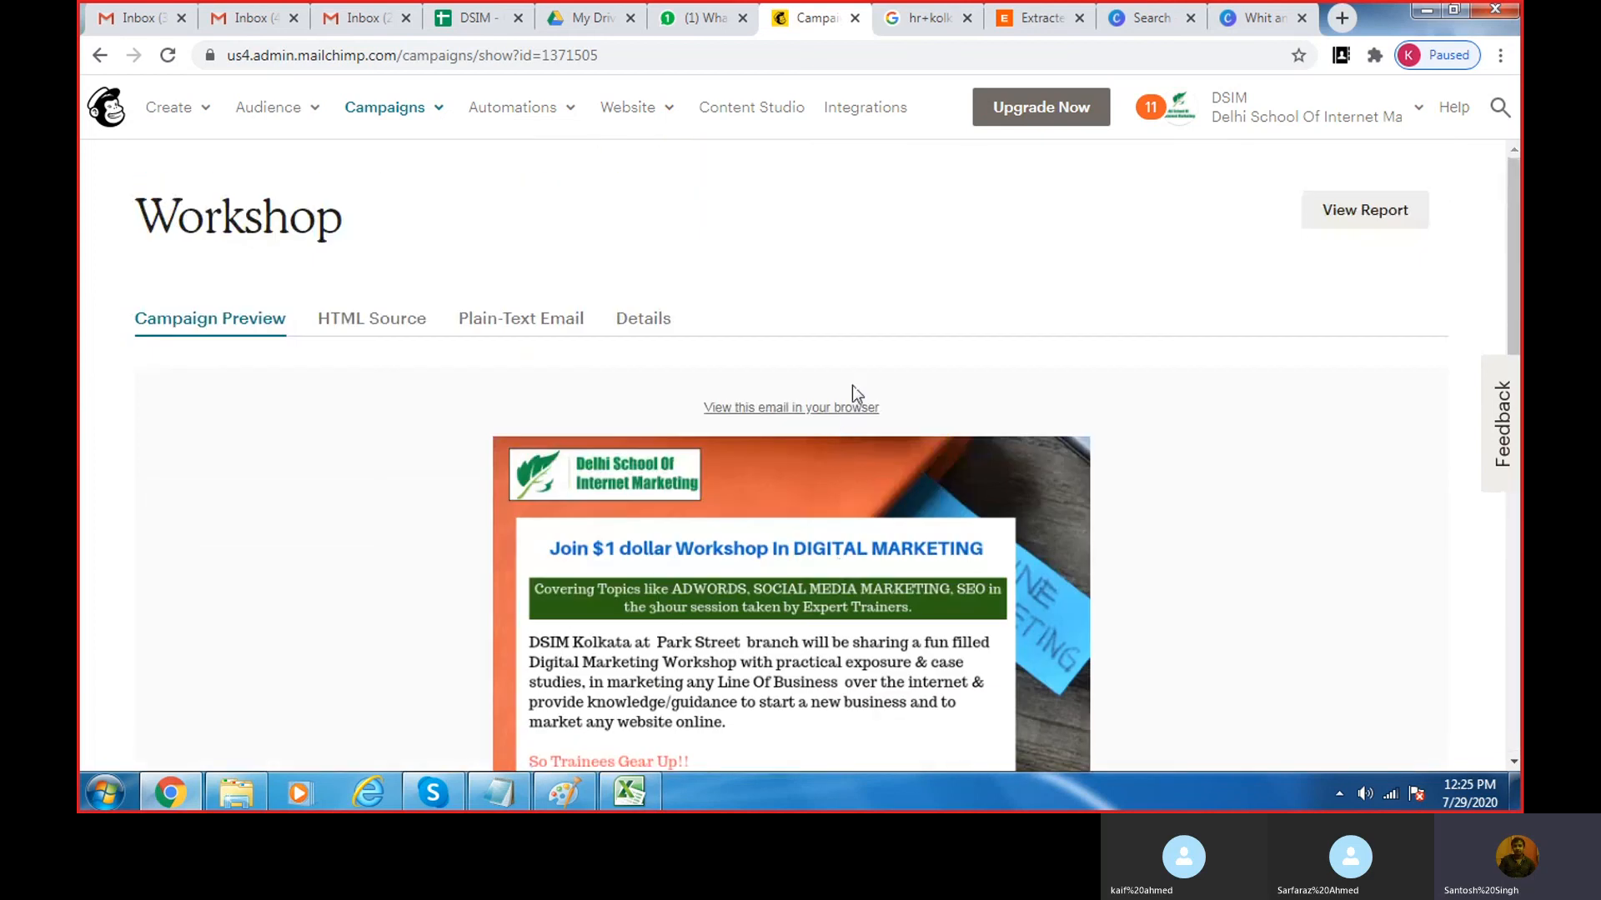
Open the workshop campaign's report and review its recipients, subject line and opened, clicked, bounced and unsubscribed figures
{"action": "left_click", "coordinate": [1354, 219]}
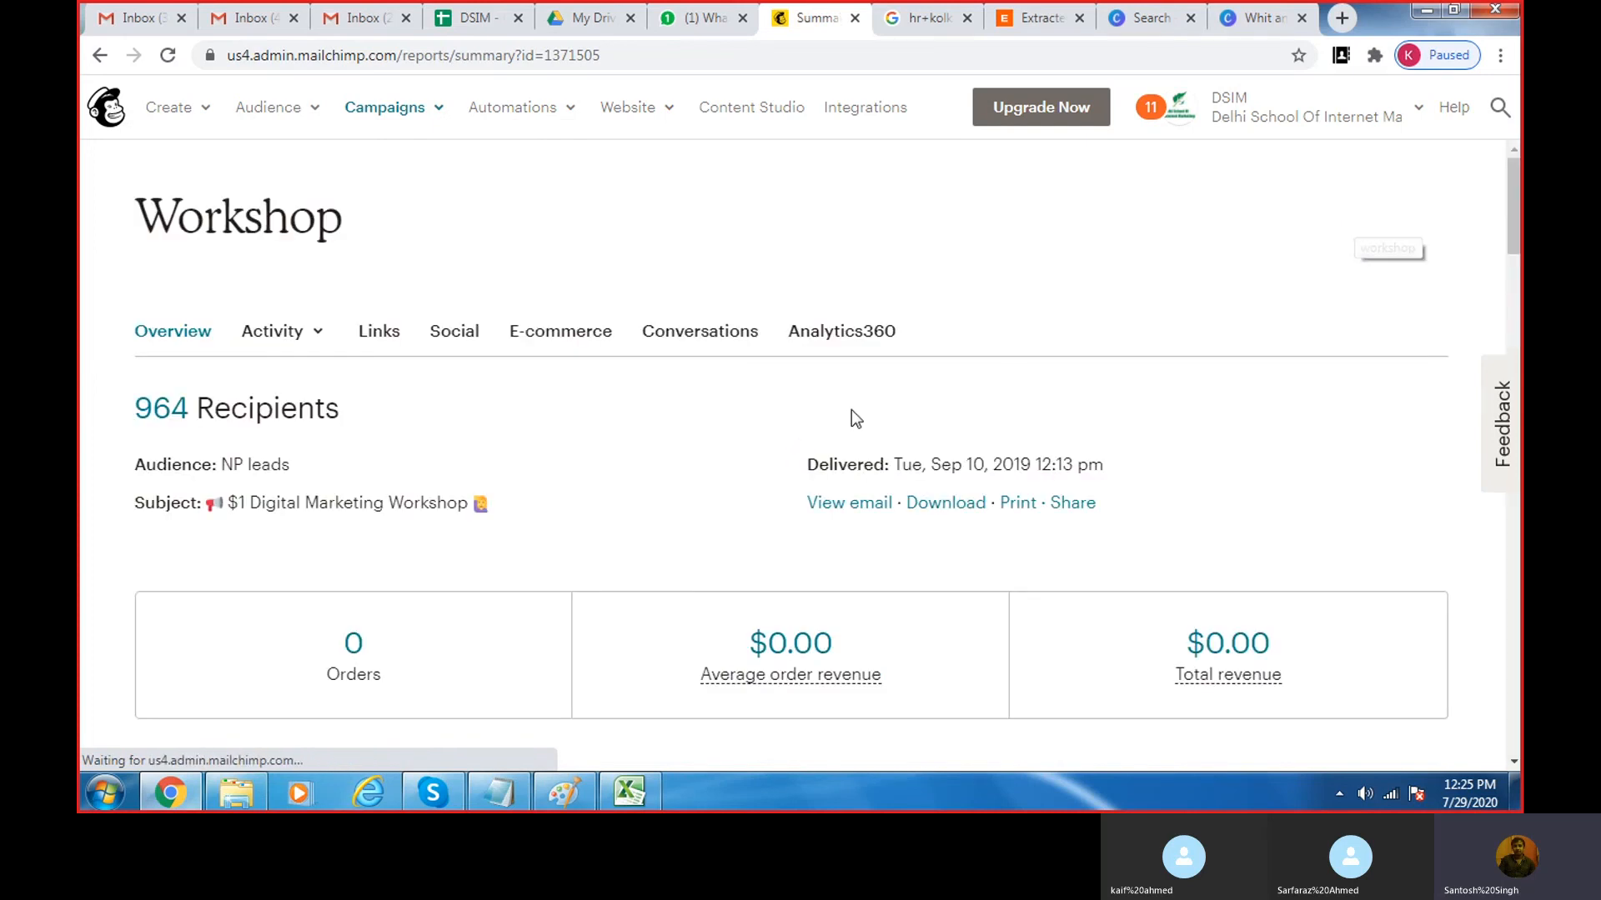
{"action": "scroll", "coordinate": [648, 429], "scroll_direction": "down", "scroll_amount": 1}
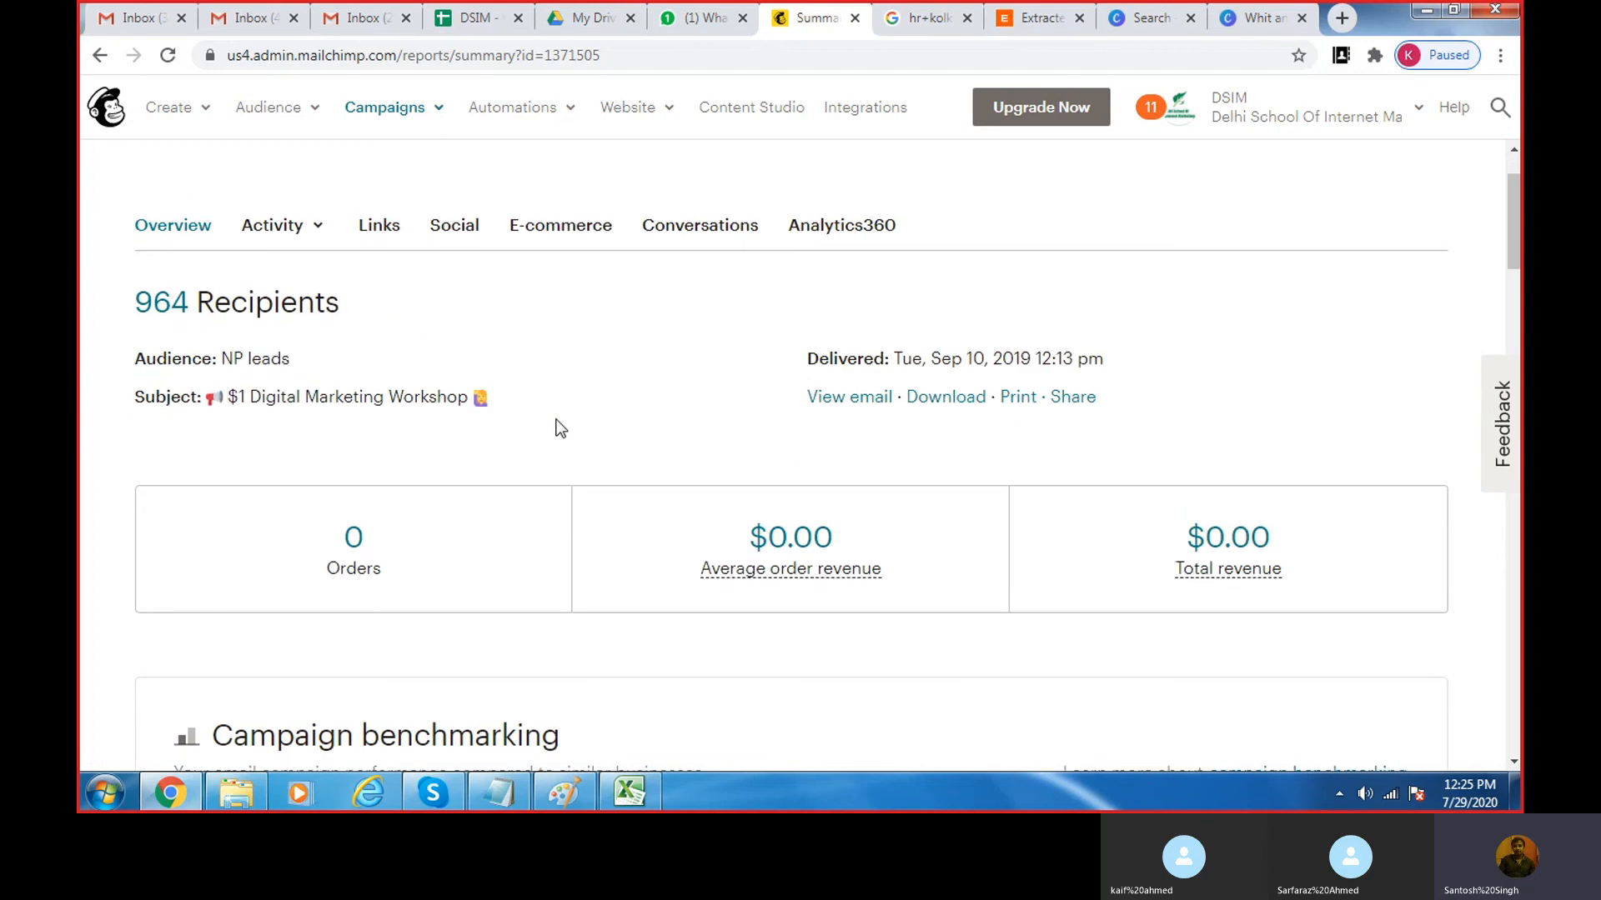
{"action": "left_click_drag", "start_coordinate": [236, 403], "coordinate": [487, 397]}
{"action": "left_click", "coordinate": [614, 422]}
{"action": "scroll", "coordinate": [632, 419], "scroll_direction": "down", "scroll_amount": 2}
{"action": "scroll", "coordinate": [632, 418], "scroll_direction": "down", "scroll_amount": 7}
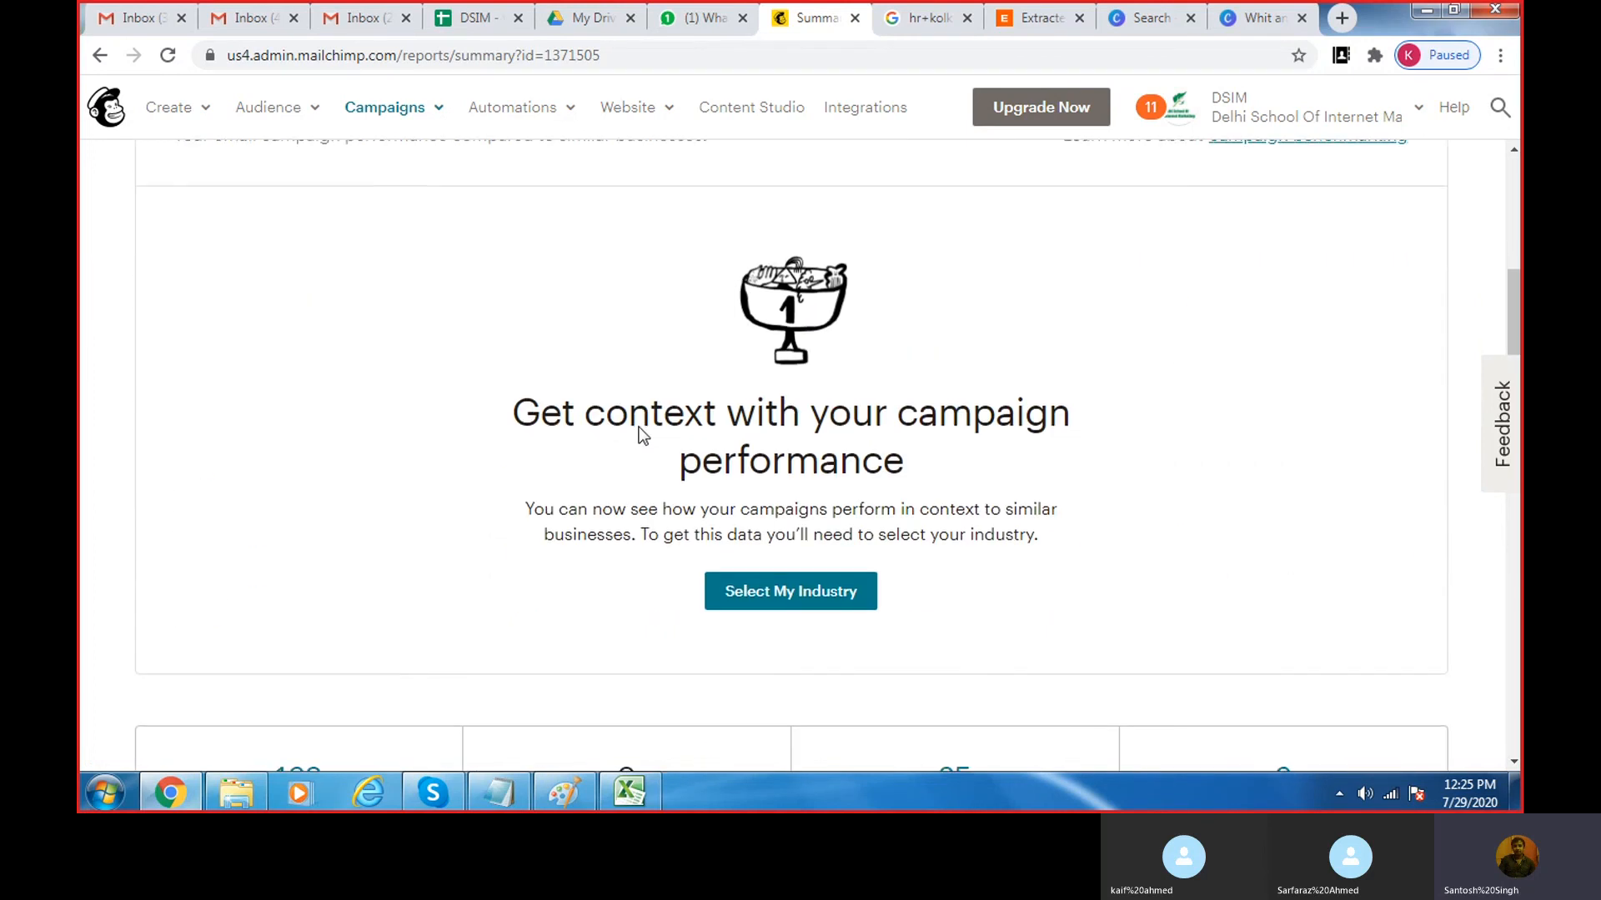
{"action": "scroll", "coordinate": [643, 409], "scroll_direction": "down", "scroll_amount": 1}
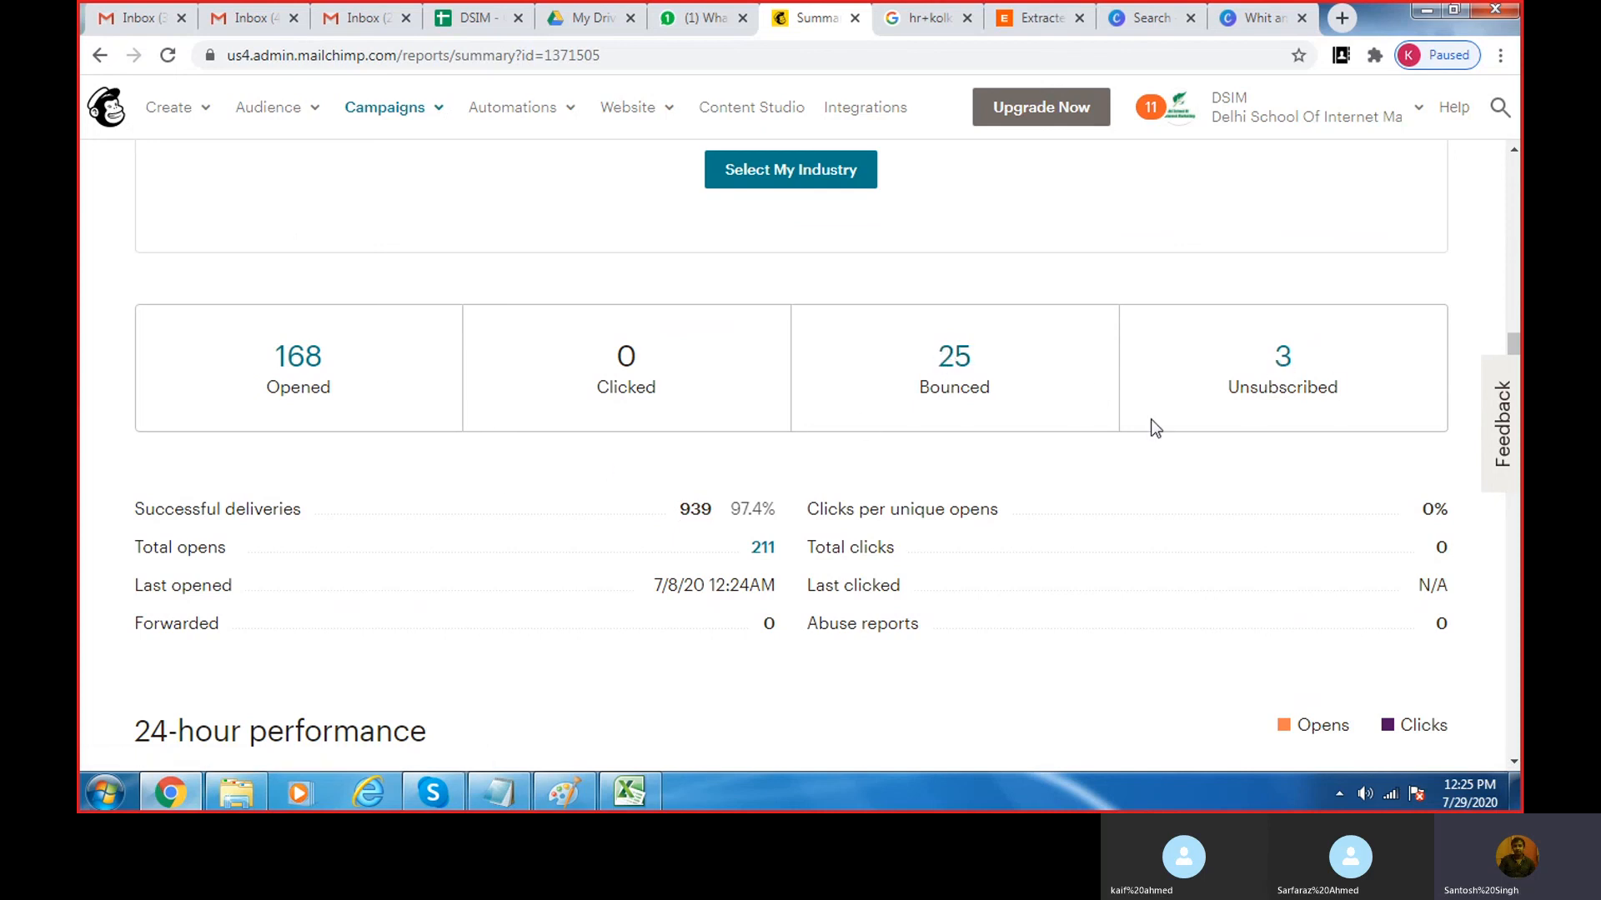
Switch to the Gmail inbox, open the Lottoland promotional email and locate its Unsubscribe link as an example
{"action": "left_click", "coordinate": [232, 21]}
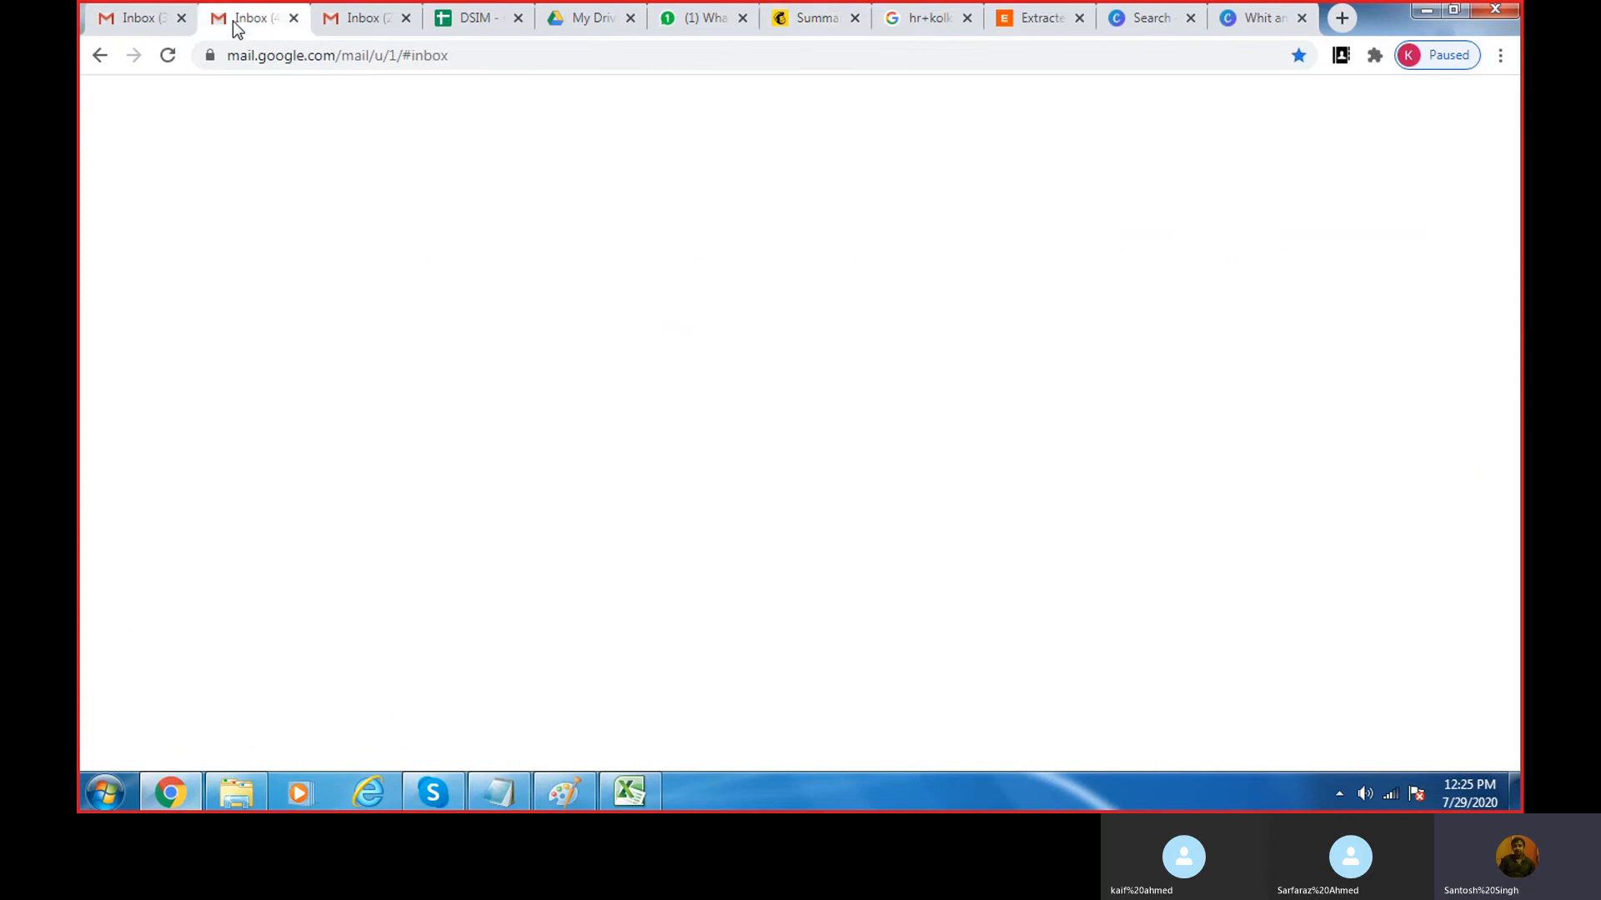
{"action": "scroll", "coordinate": [563, 398], "scroll_direction": "up", "scroll_amount": 10}
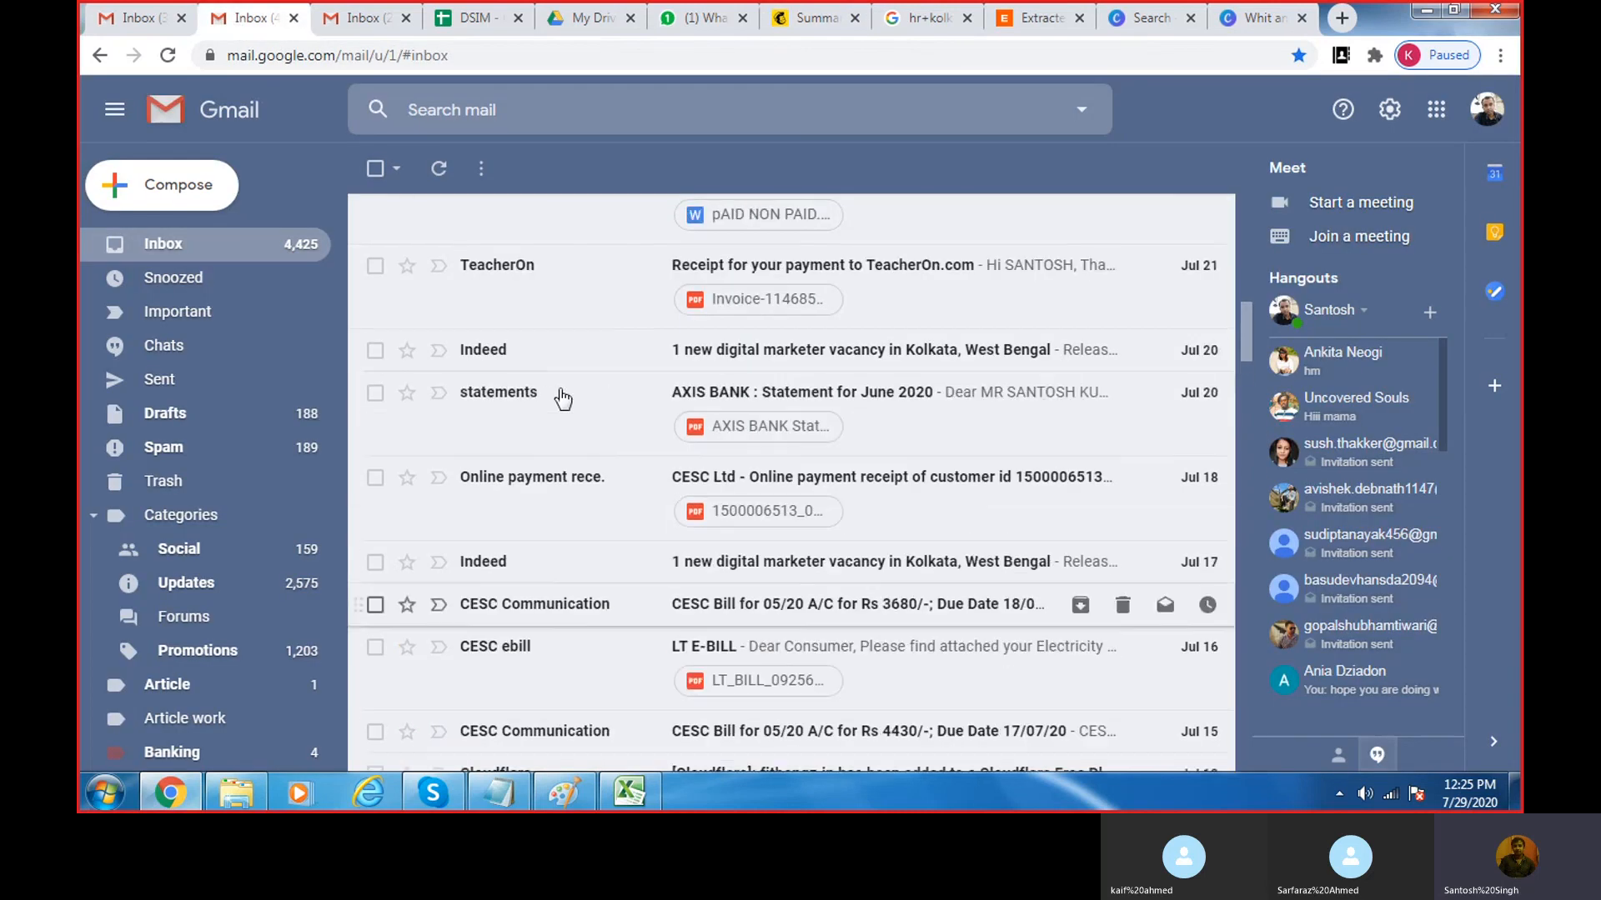
{"action": "scroll", "coordinate": [563, 398], "scroll_direction": "up", "scroll_amount": 4}
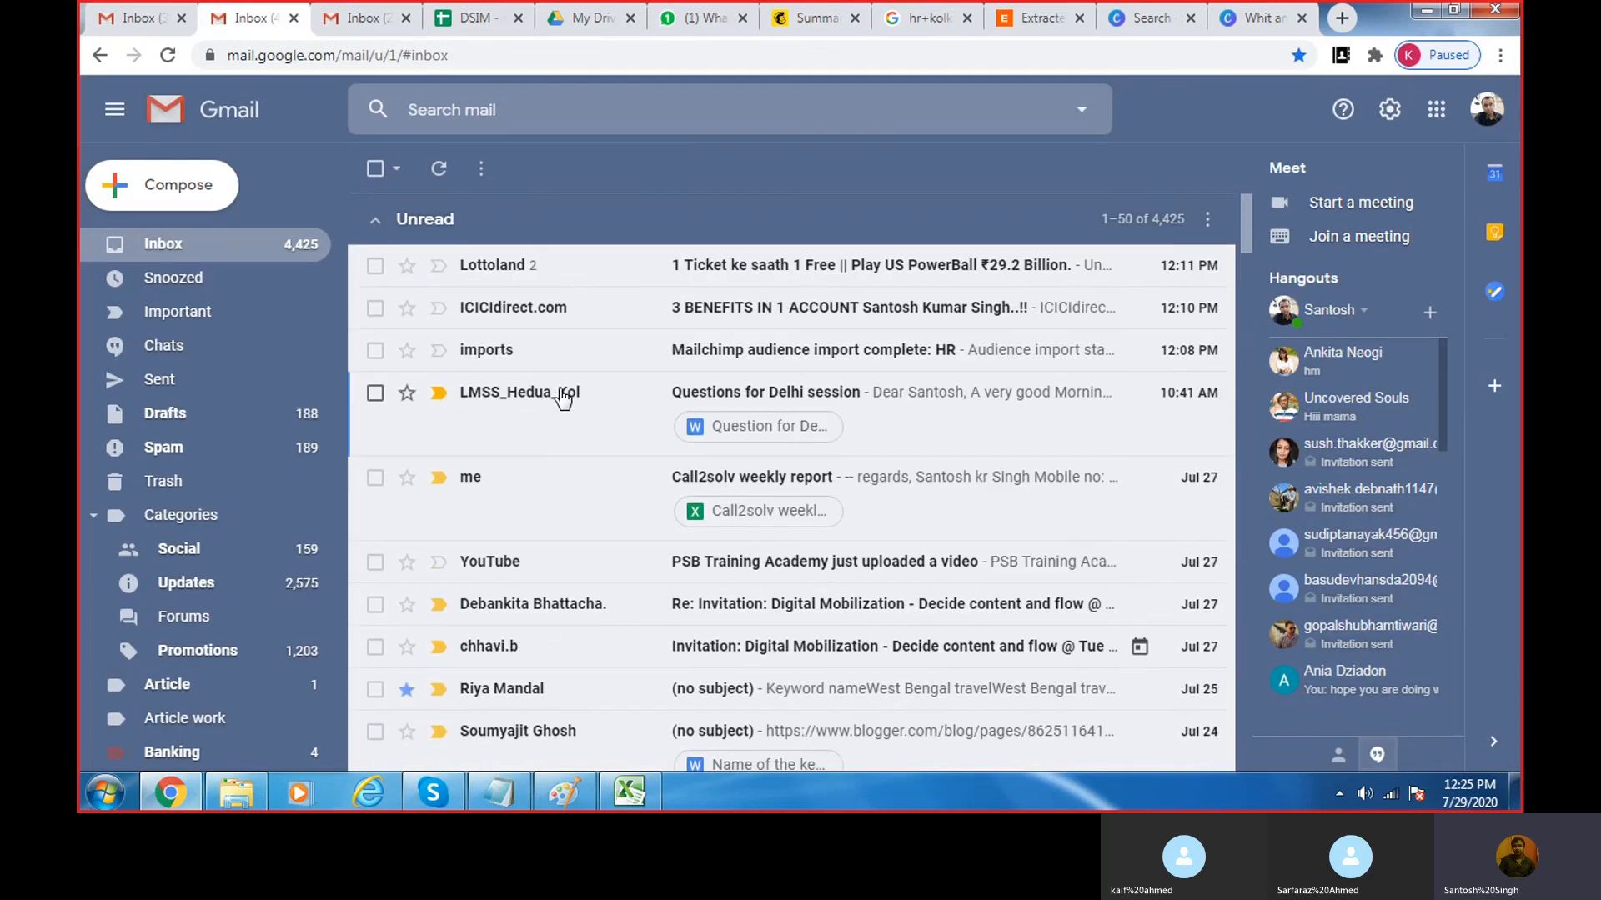
{"action": "left_click", "coordinate": [611, 268]}
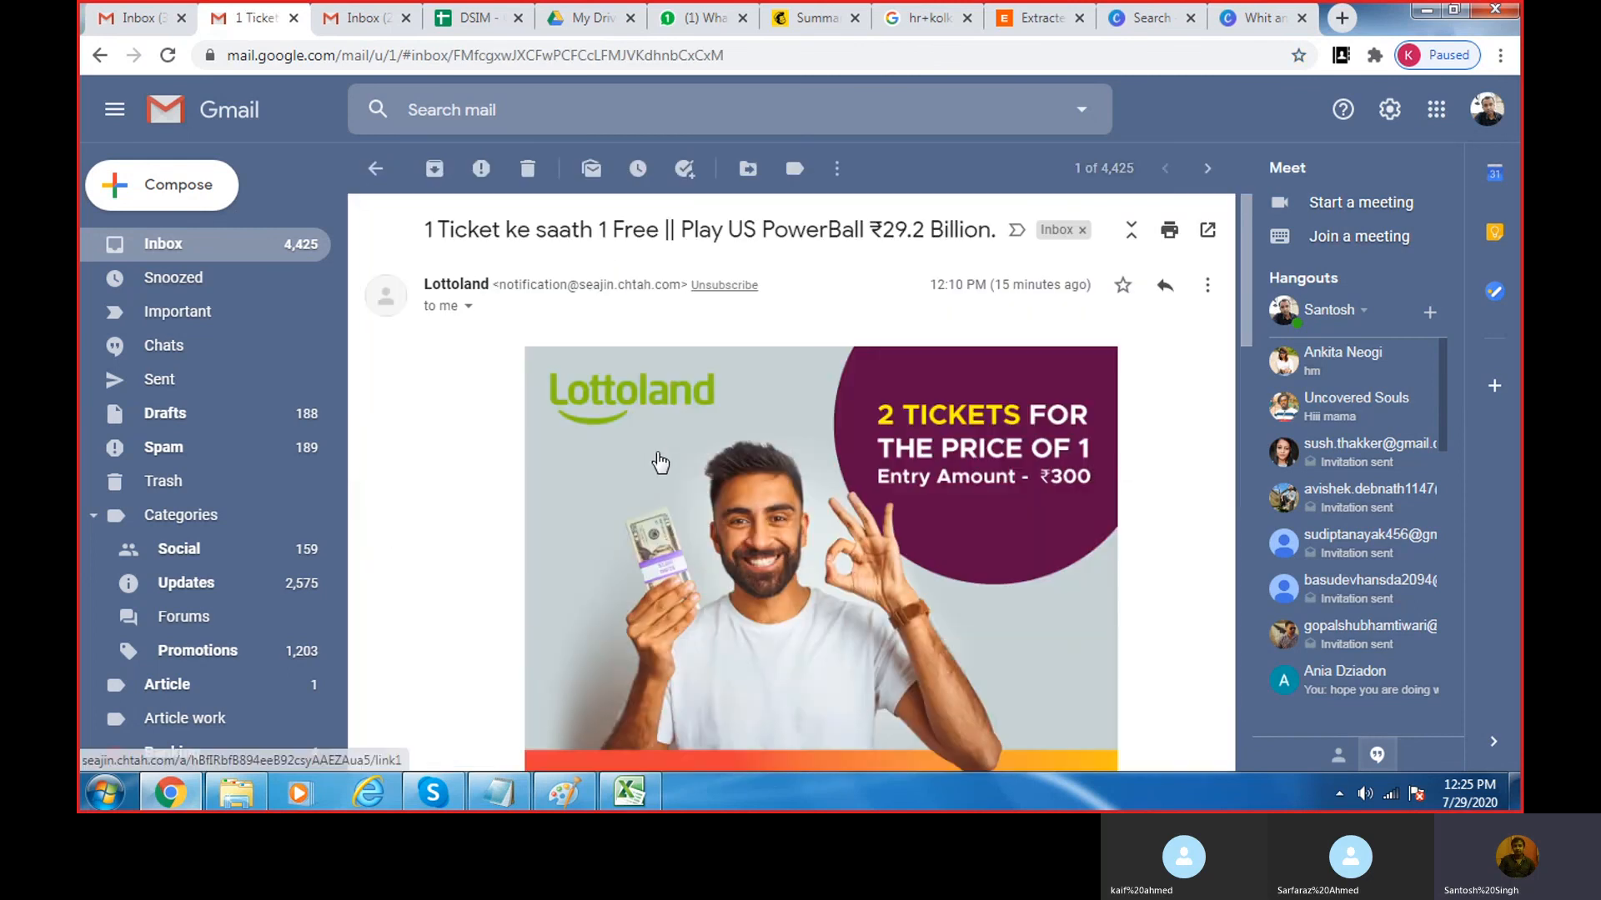
{"action": "scroll", "coordinate": [661, 463], "scroll_direction": "down", "scroll_amount": 8}
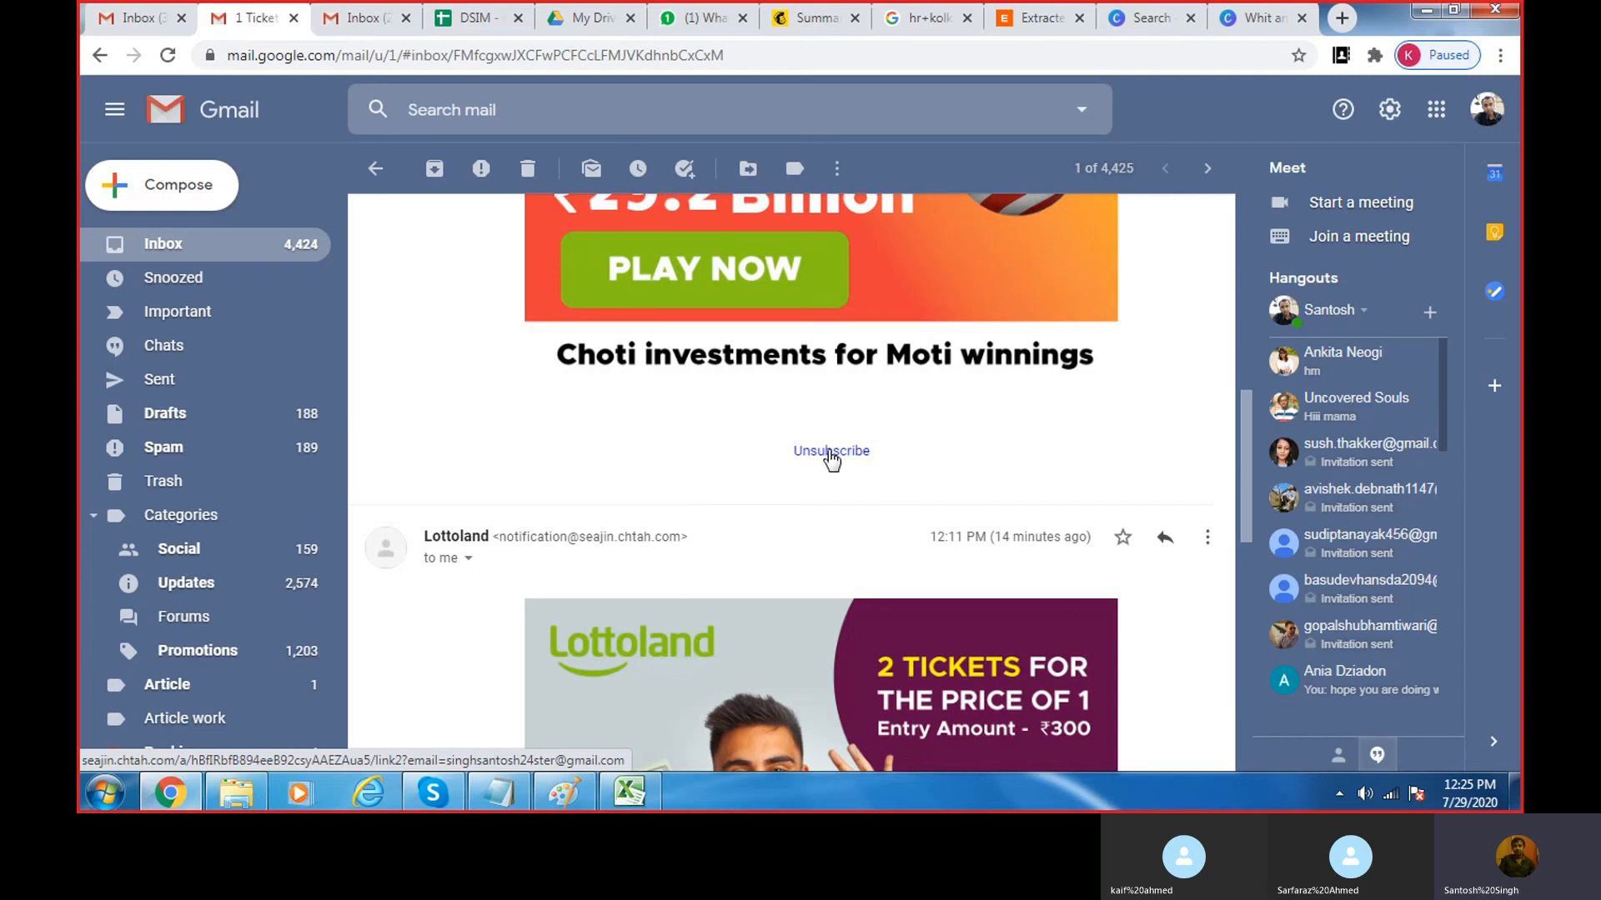
{"action": "scroll", "coordinate": [832, 459], "scroll_direction": "up", "scroll_amount": 8}
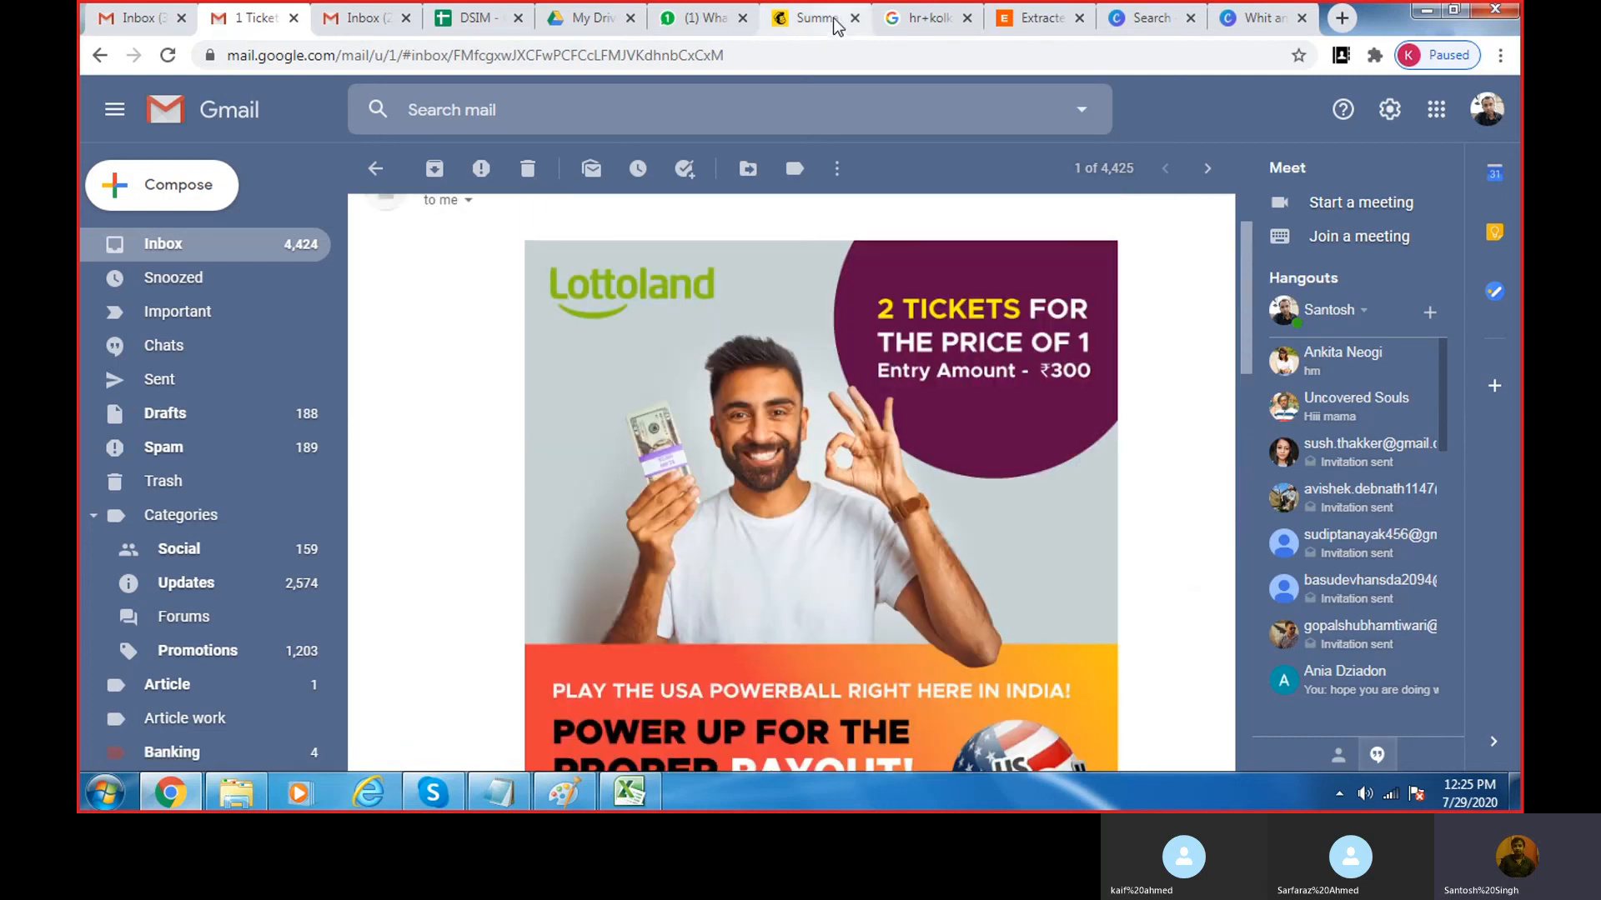
Return to the workshop report and review its delivery statistics, 24-hour performance, top links, most active subscribers and social performance
{"action": "left_click", "coordinate": [834, 21]}
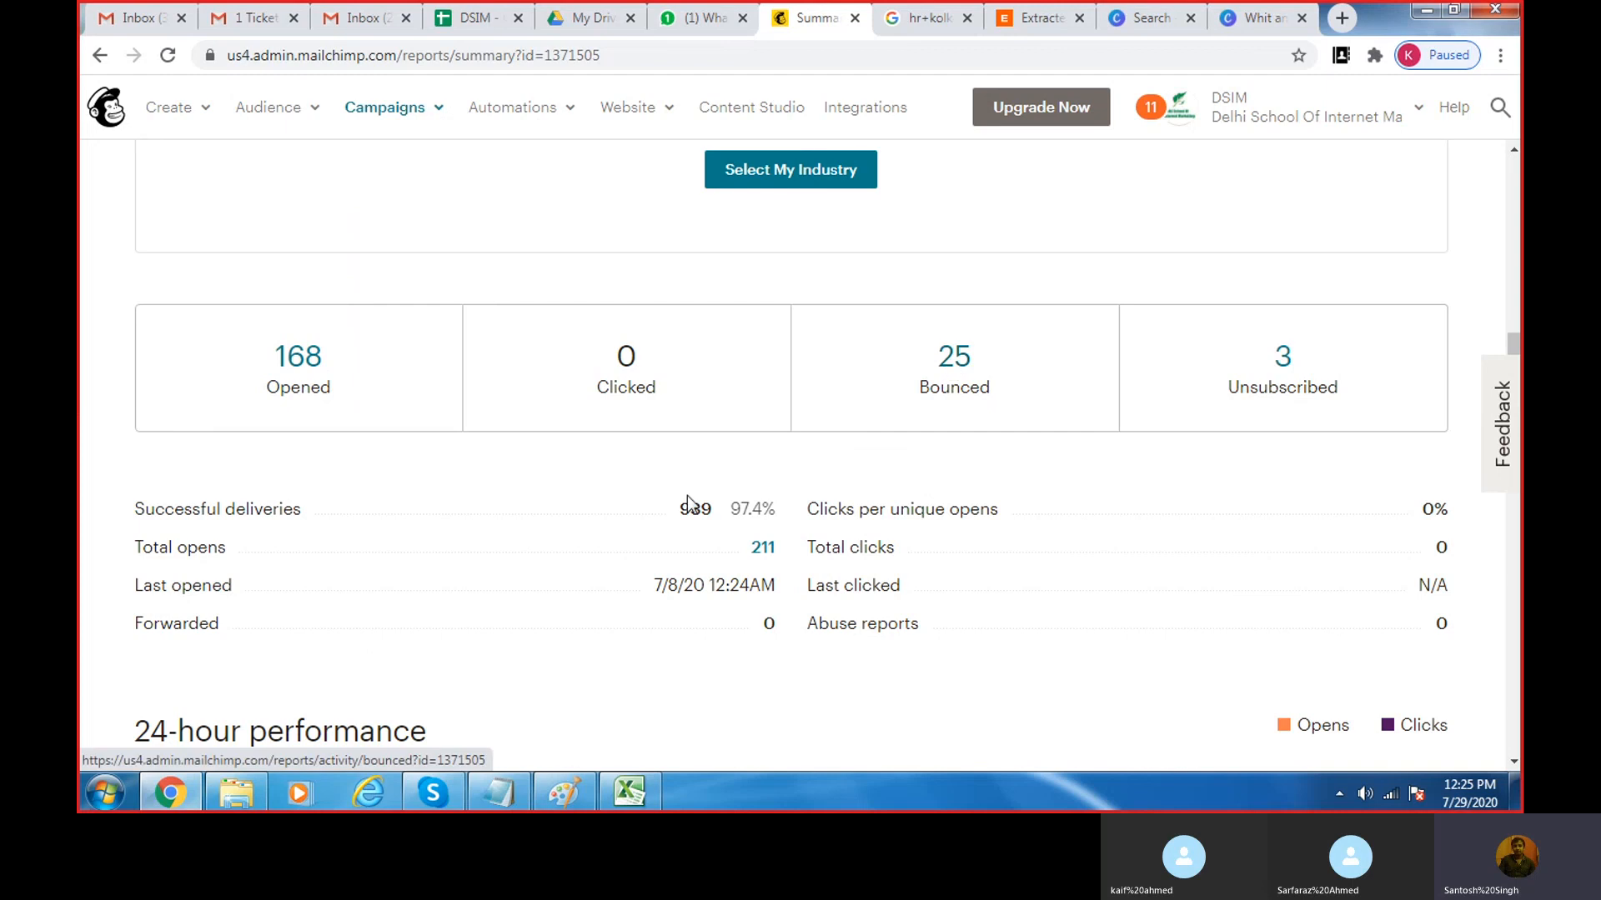
{"action": "scroll", "coordinate": [734, 501], "scroll_direction": "down", "scroll_amount": 3}
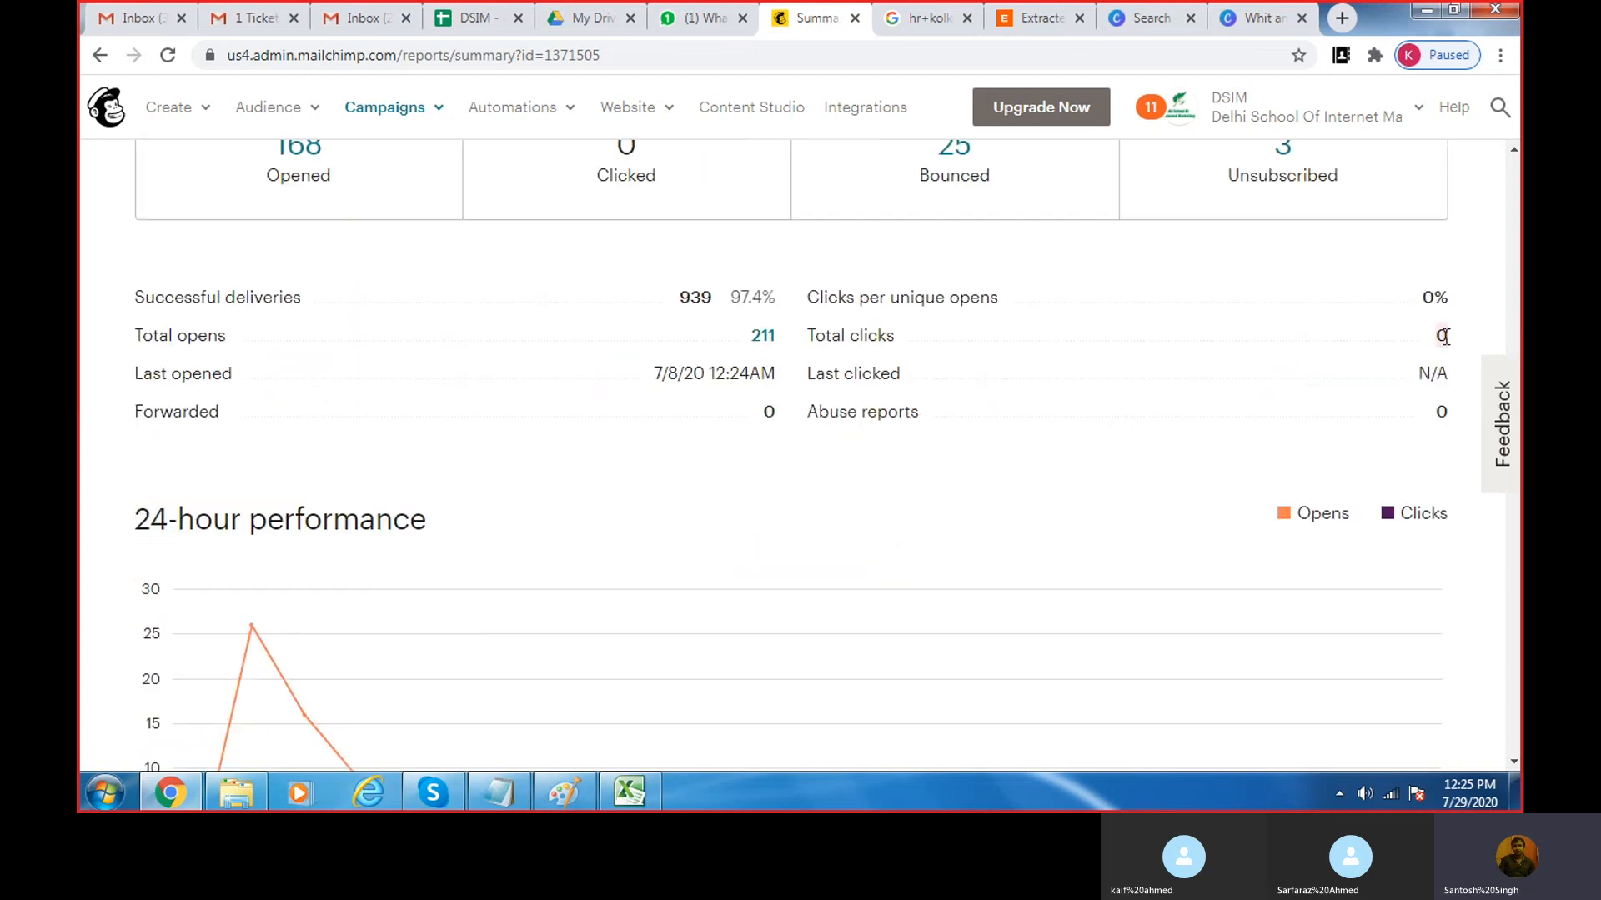
{"action": "scroll", "coordinate": [937, 479], "scroll_direction": "down", "scroll_amount": 12}
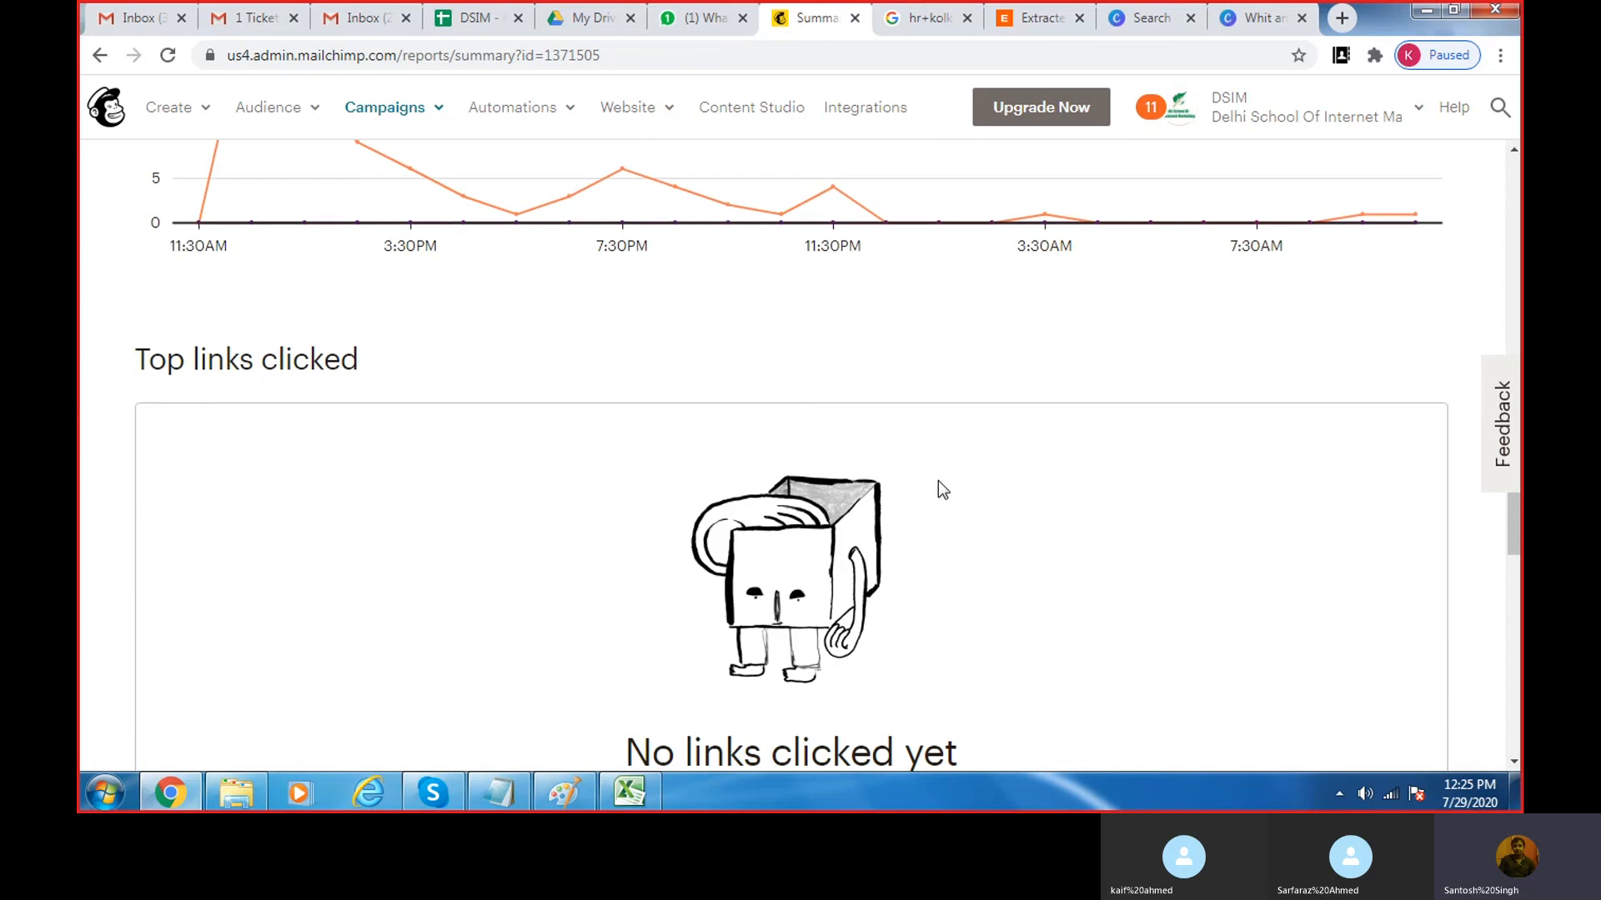
{"action": "scroll", "coordinate": [938, 480], "scroll_direction": "down", "scroll_amount": 4}
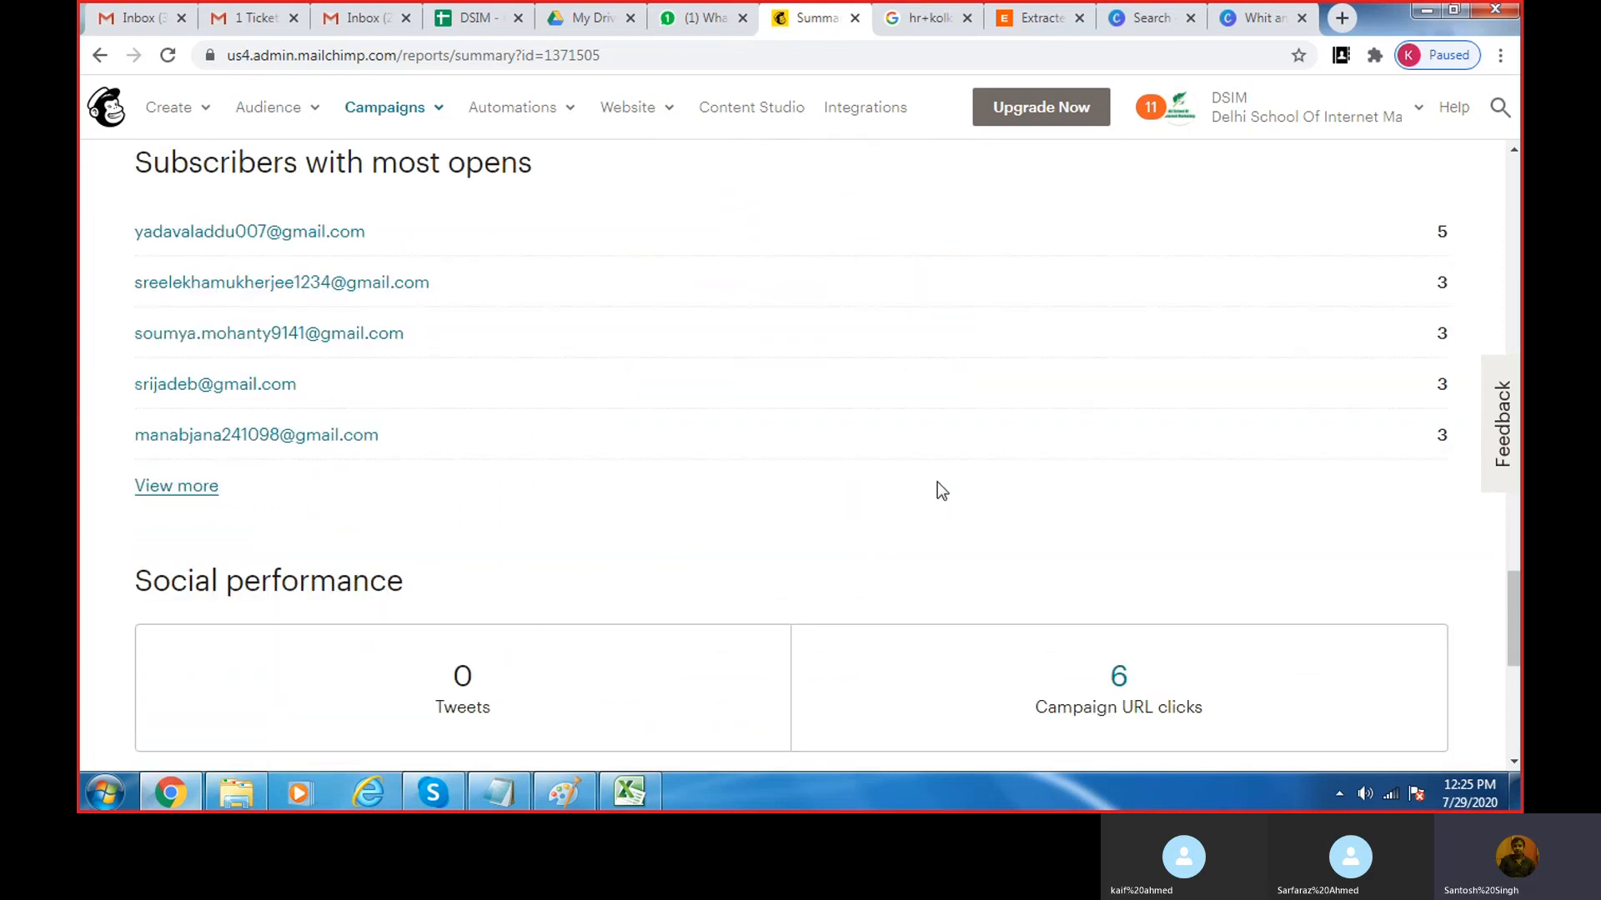
{"action": "scroll", "coordinate": [937, 482], "scroll_direction": "up", "scroll_amount": 2}
{"action": "scroll", "coordinate": [937, 482], "scroll_direction": "up", "scroll_amount": 12}
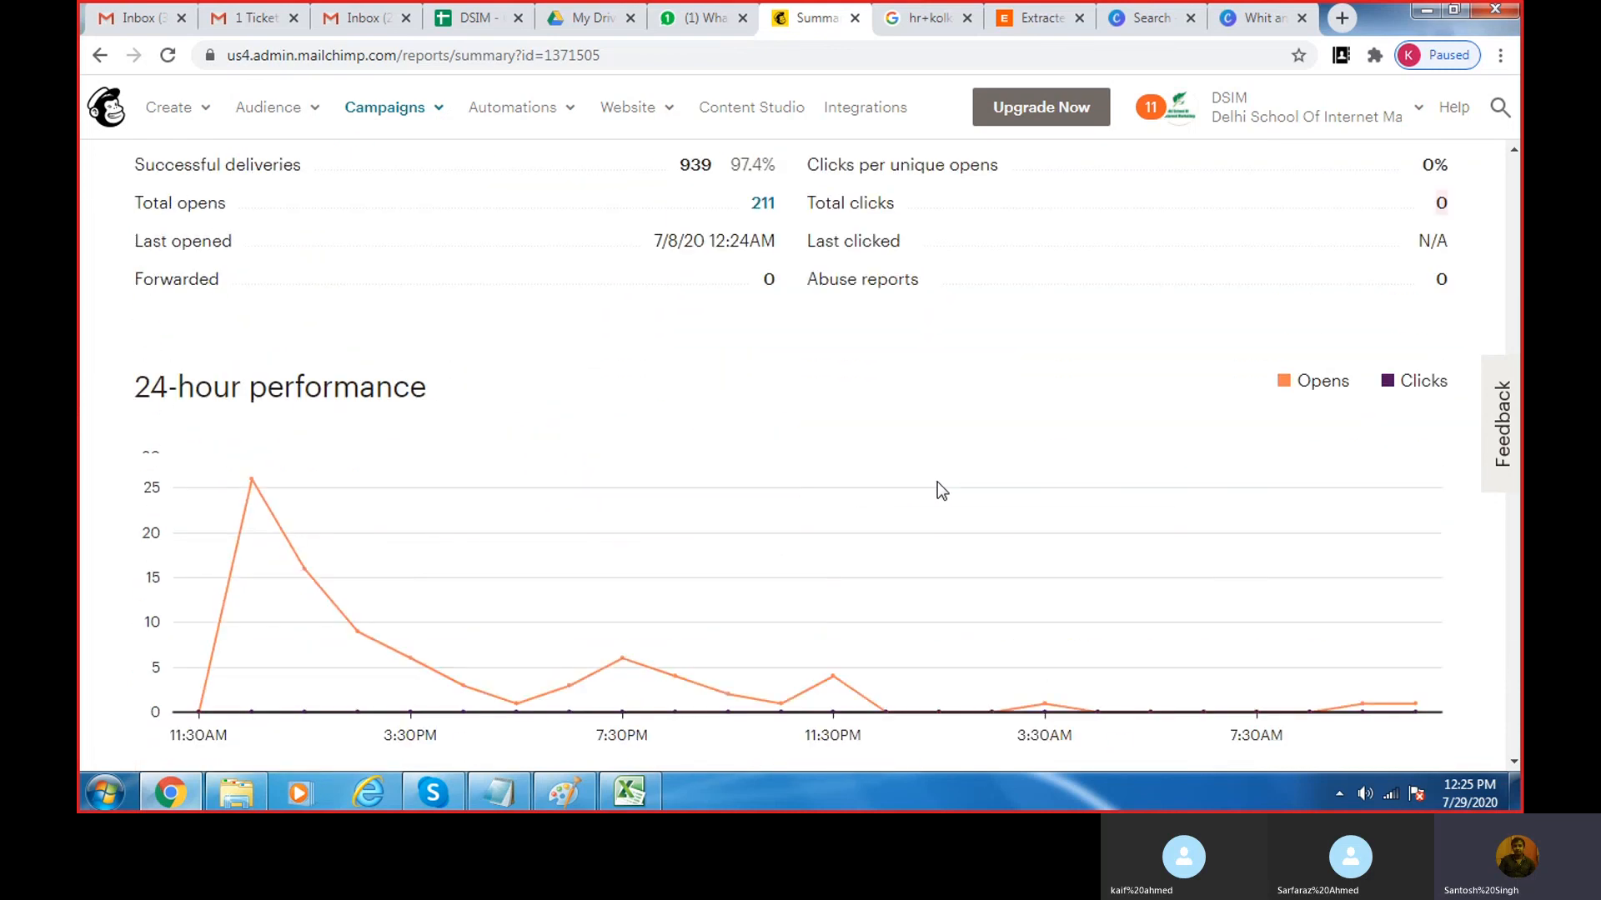
{"action": "scroll", "coordinate": [844, 429], "scroll_direction": "up", "scroll_amount": 2}
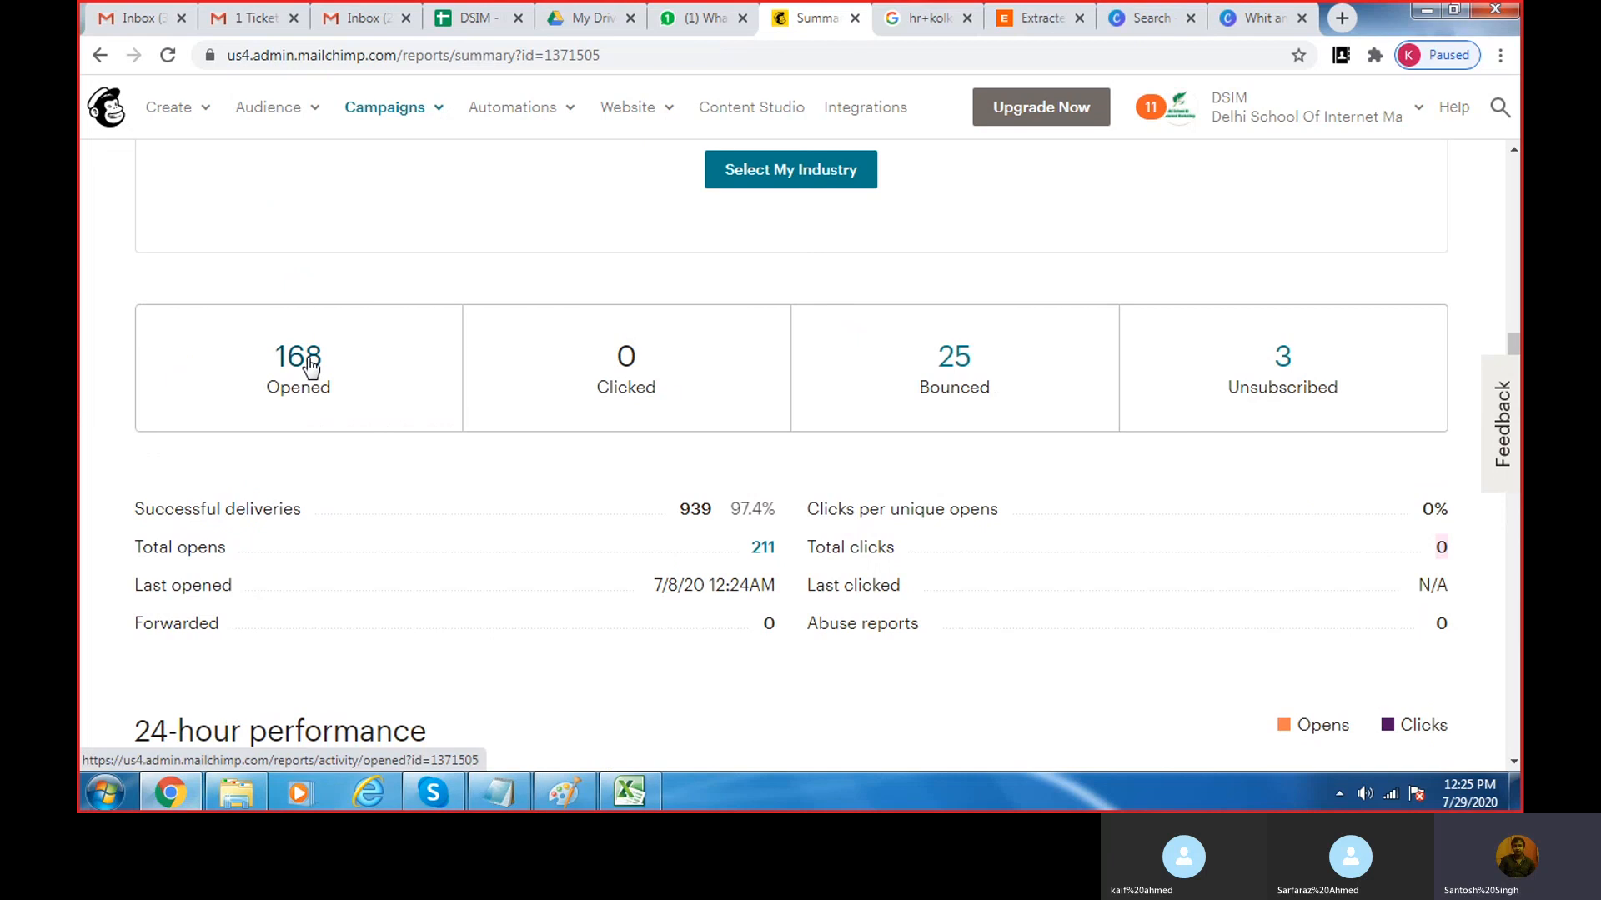
Open the list of subscribers who opened the workshop campaign and examine their open counts and member ratings
{"action": "left_click", "coordinate": [310, 363]}
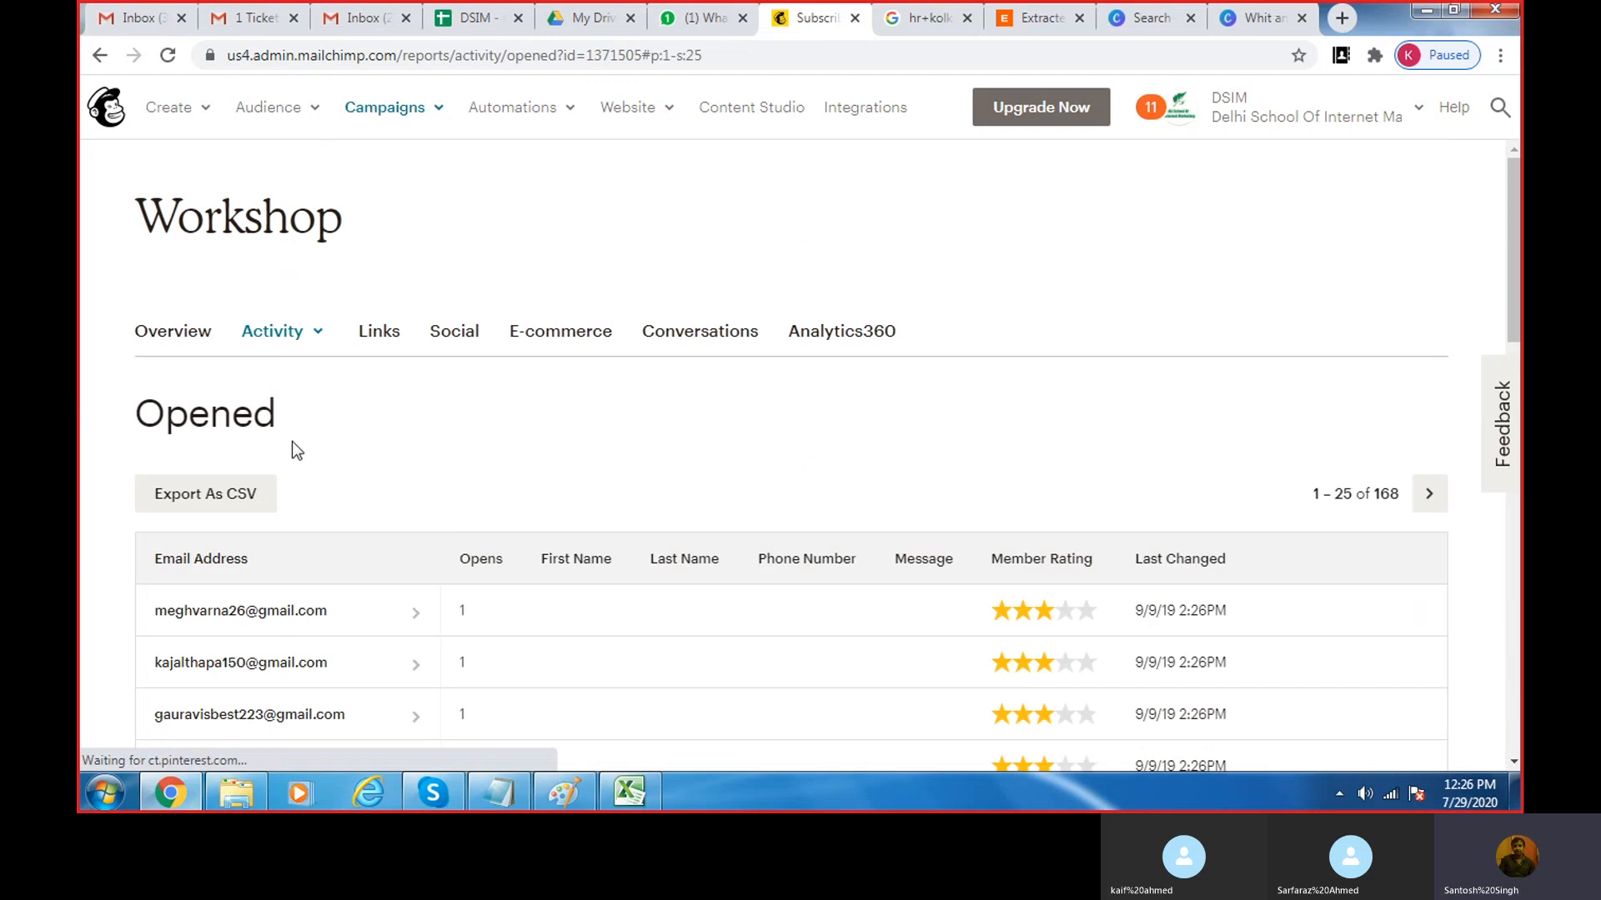
{"action": "scroll", "coordinate": [291, 446], "scroll_direction": "down", "scroll_amount": 2}
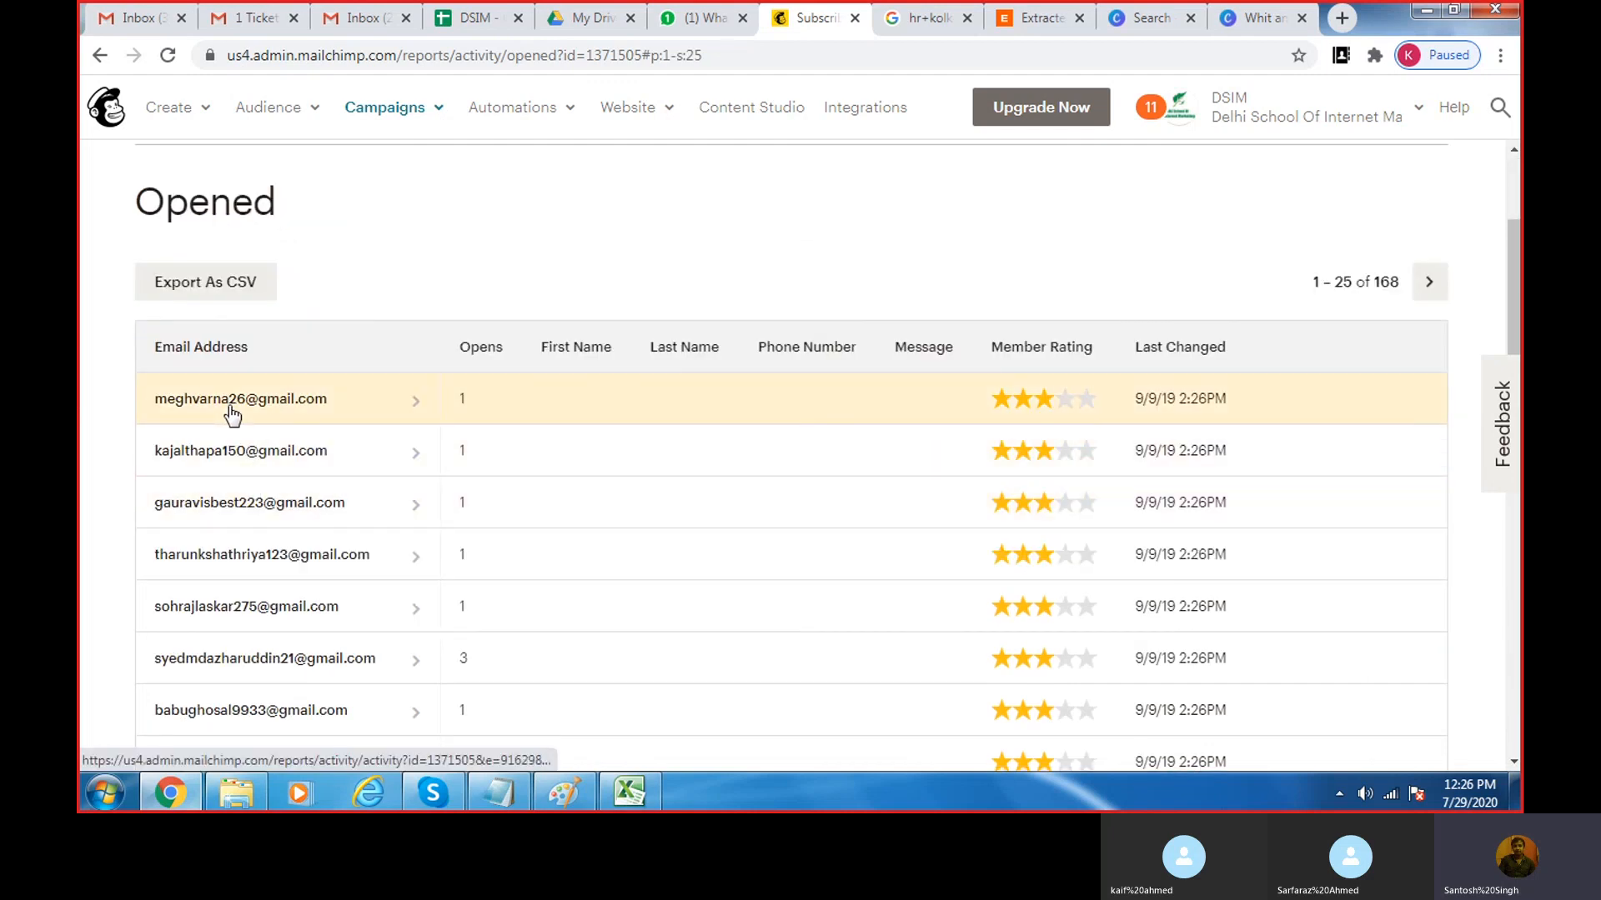
{"action": "scroll", "coordinate": [248, 651], "scroll_direction": "down", "scroll_amount": 1}
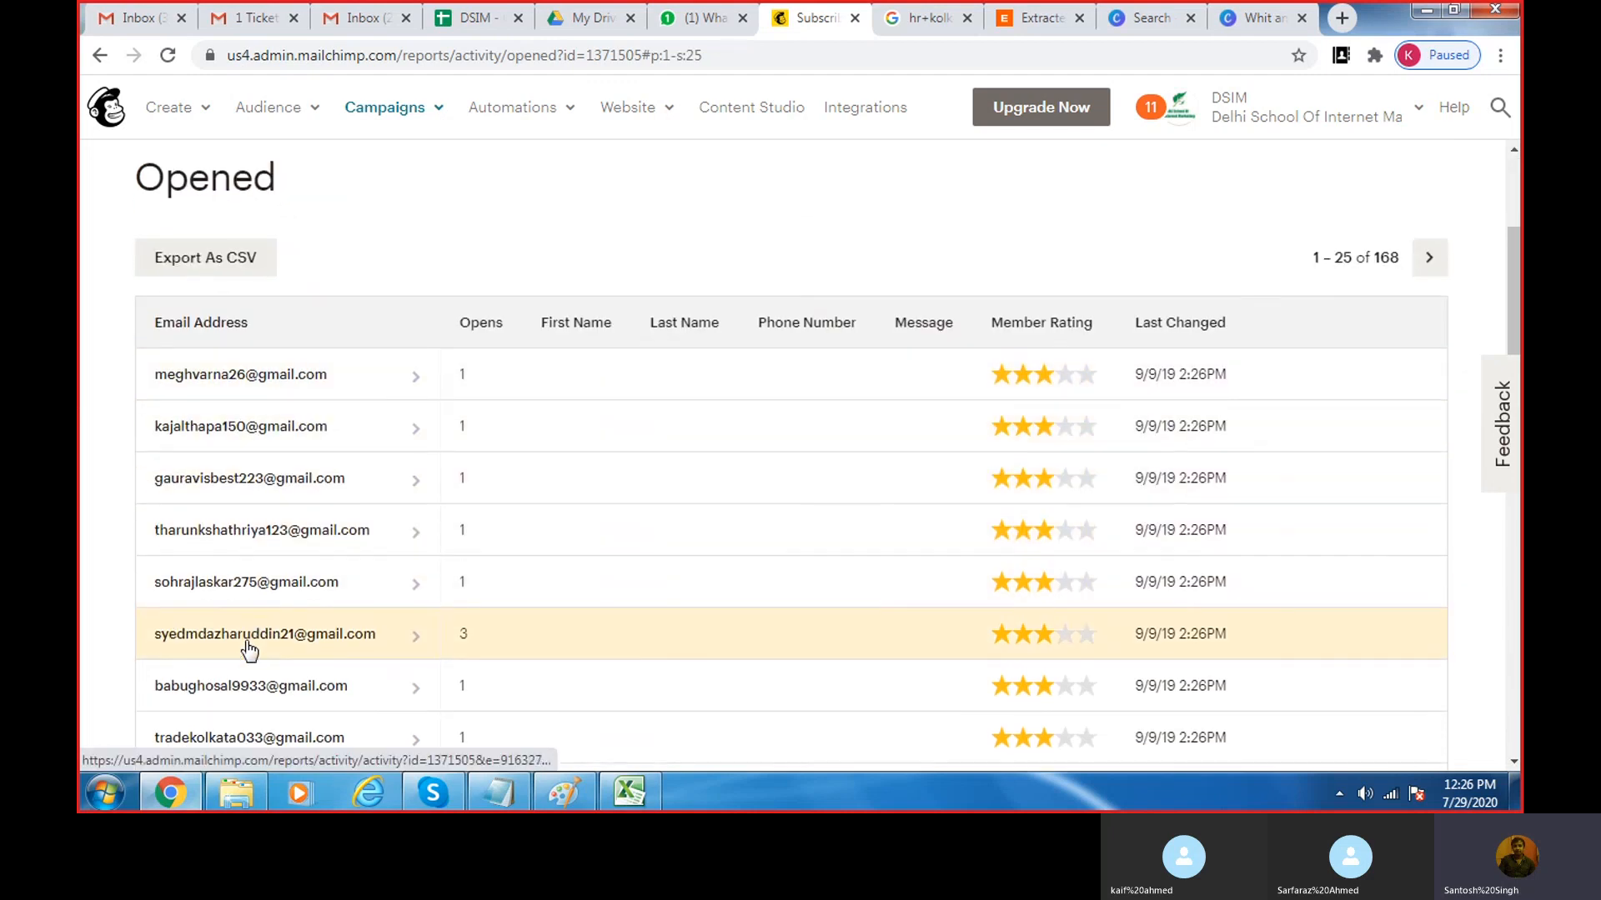
{"action": "scroll", "coordinate": [249, 651], "scroll_direction": "down", "scroll_amount": 10}
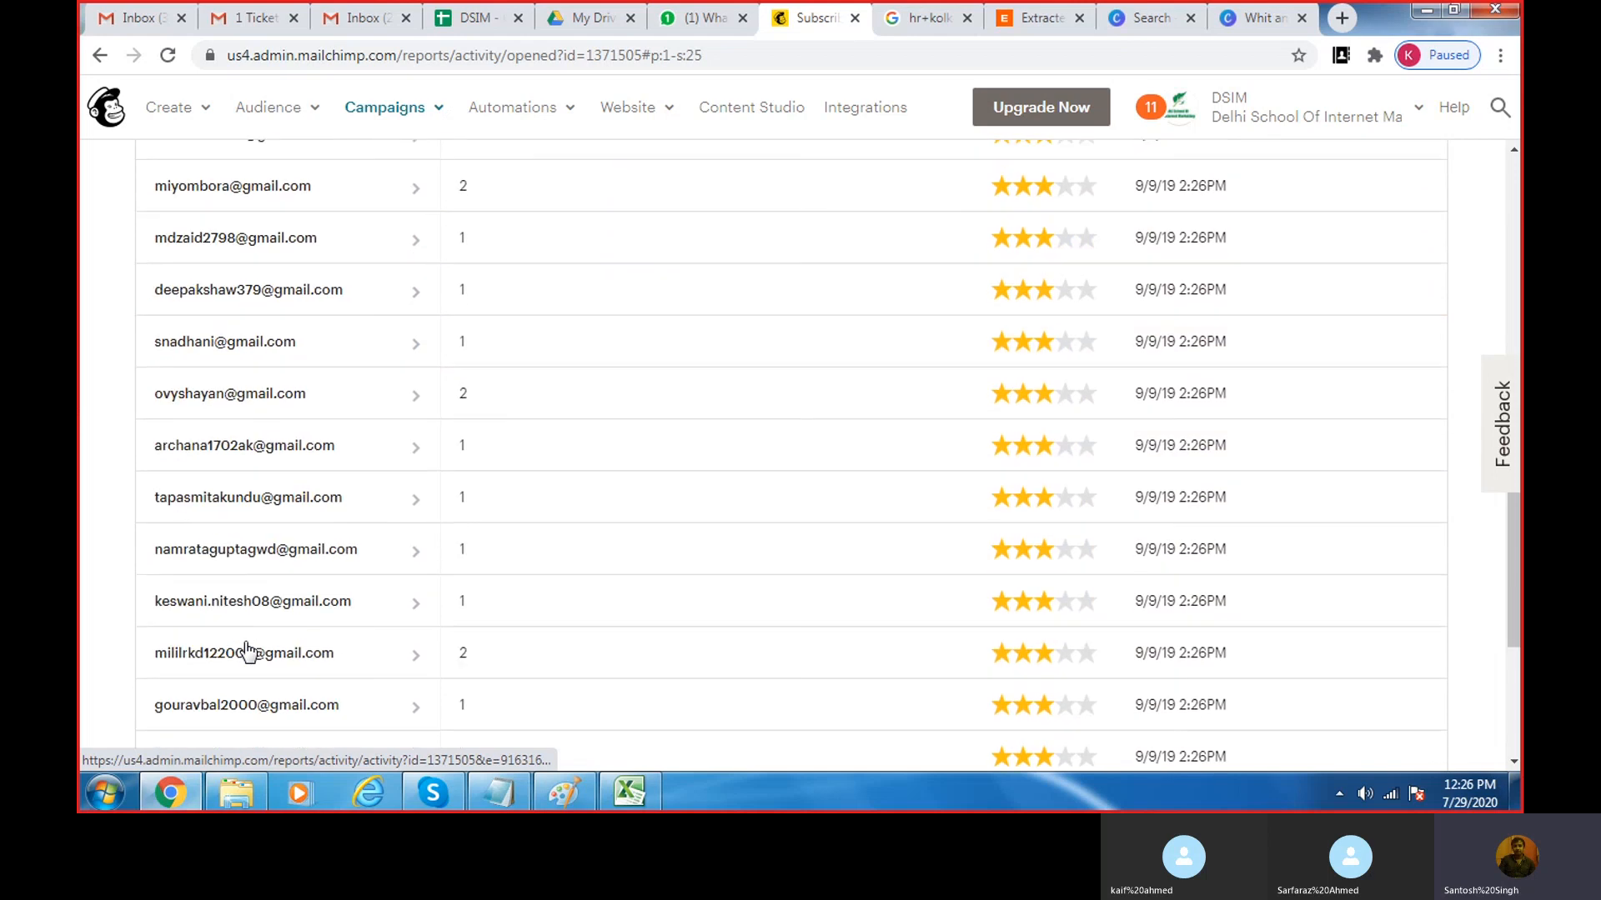
{"action": "scroll", "coordinate": [248, 650], "scroll_direction": "down", "scroll_amount": 4}
{"action": "scroll", "coordinate": [330, 515], "scroll_direction": "up", "scroll_amount": 14}
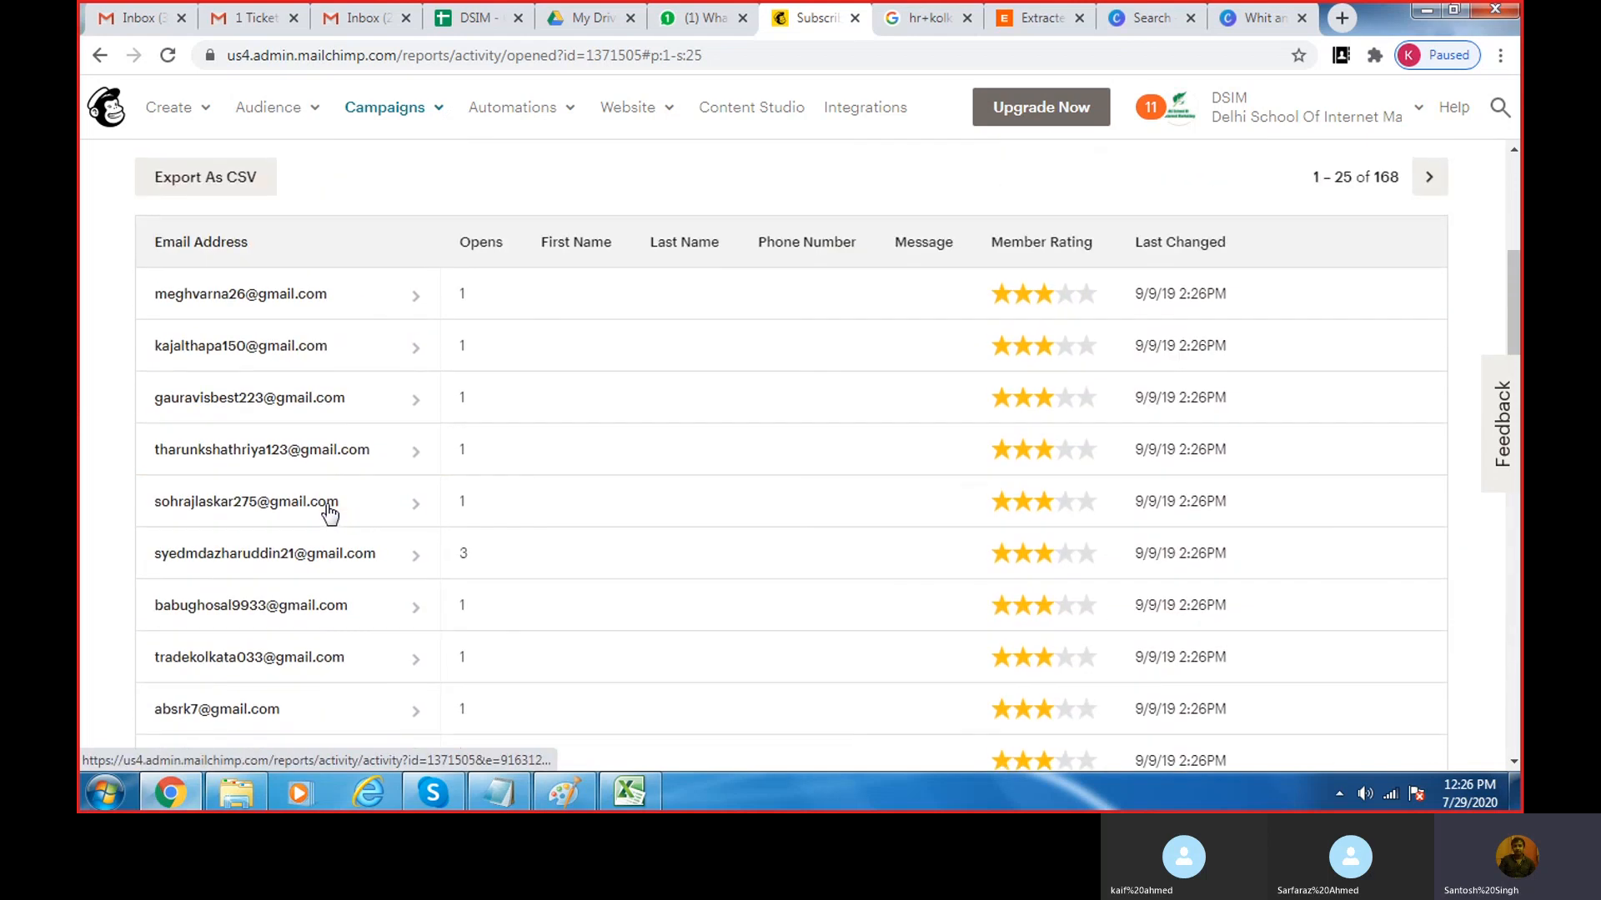
{"action": "scroll", "coordinate": [330, 515], "scroll_direction": "up", "scroll_amount": 4}
{"action": "scroll", "coordinate": [299, 575], "scroll_direction": "down", "scroll_amount": 4}
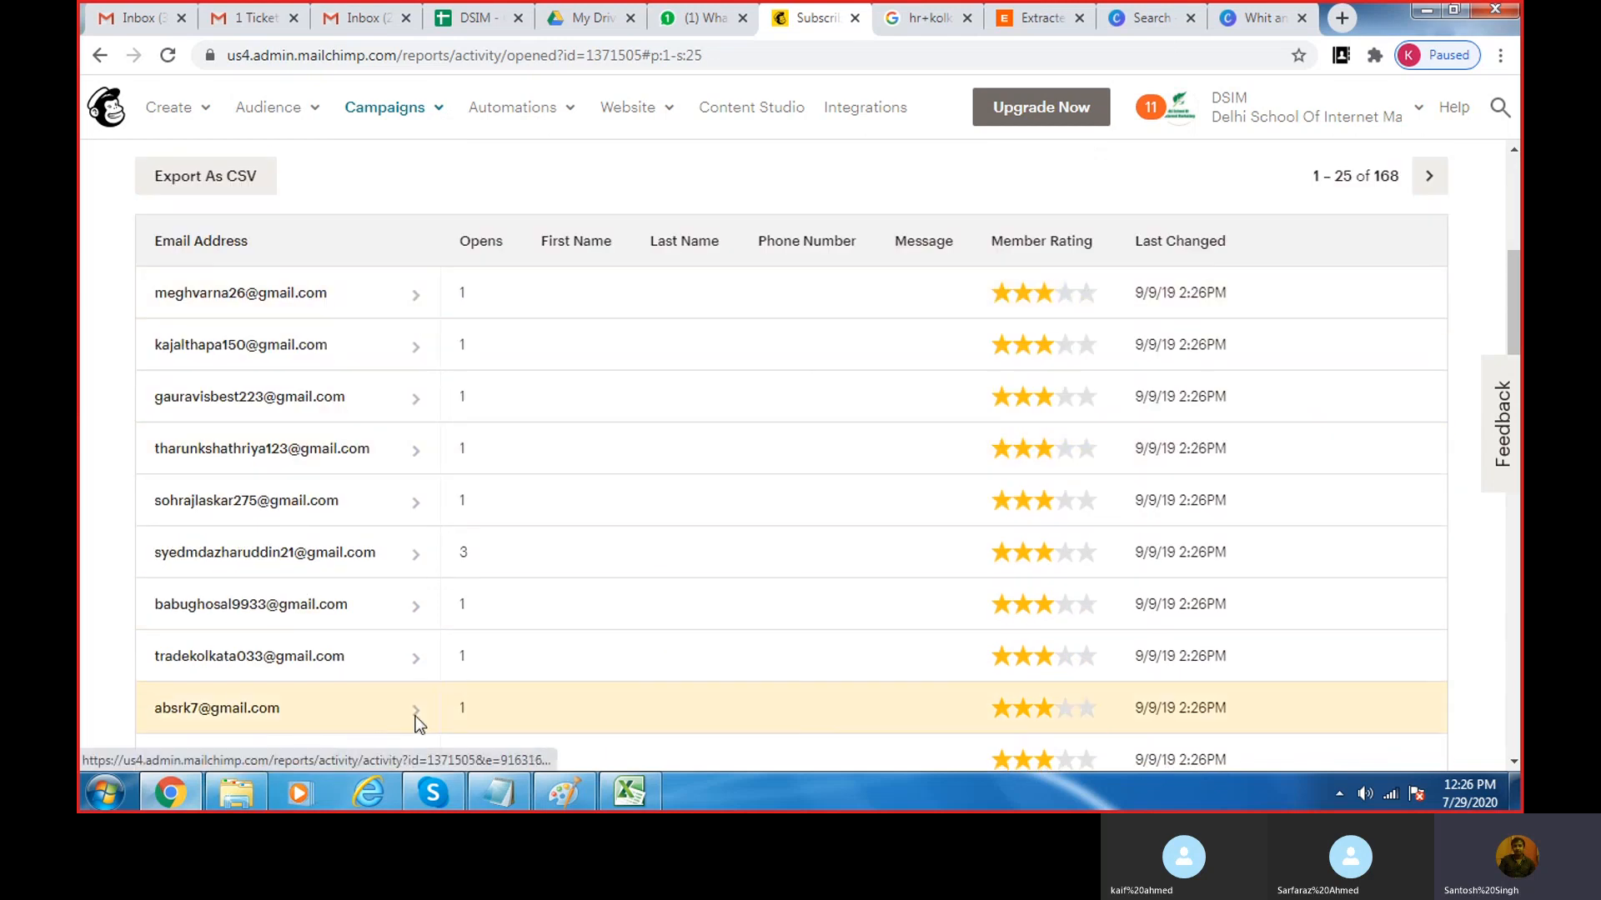
{"action": "scroll", "coordinate": [294, 714], "scroll_direction": "down", "scroll_amount": 5}
{"action": "scroll", "coordinate": [293, 714], "scroll_direction": "down", "scroll_amount": 7}
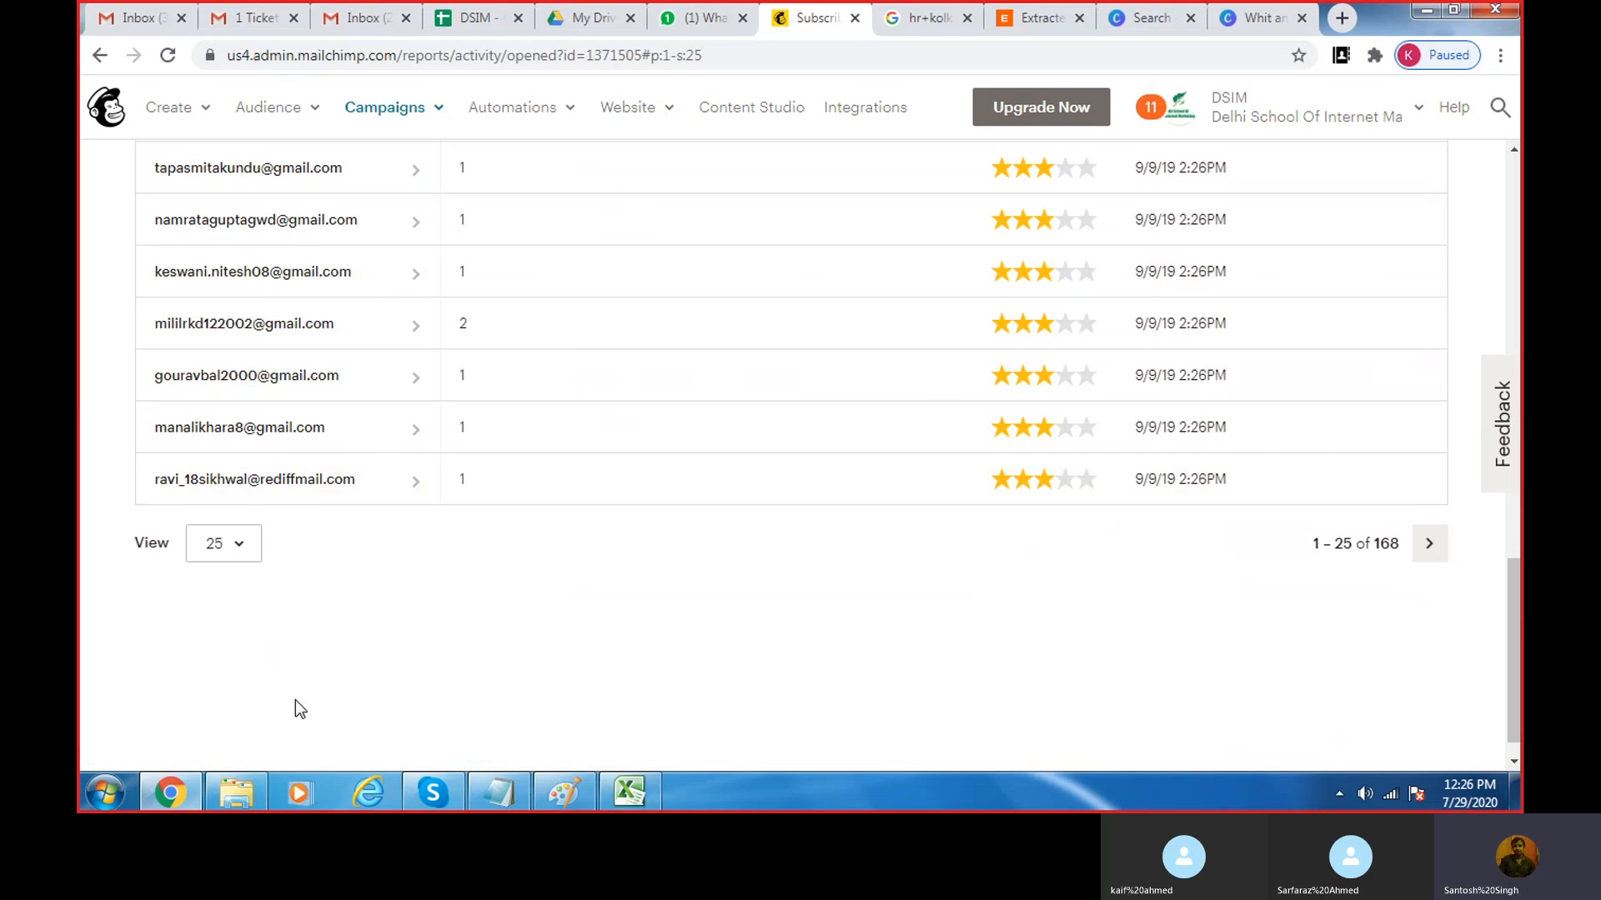
Switch to the Skype call and stop sharing the screen
{"action": "left_click", "coordinate": [432, 795]}
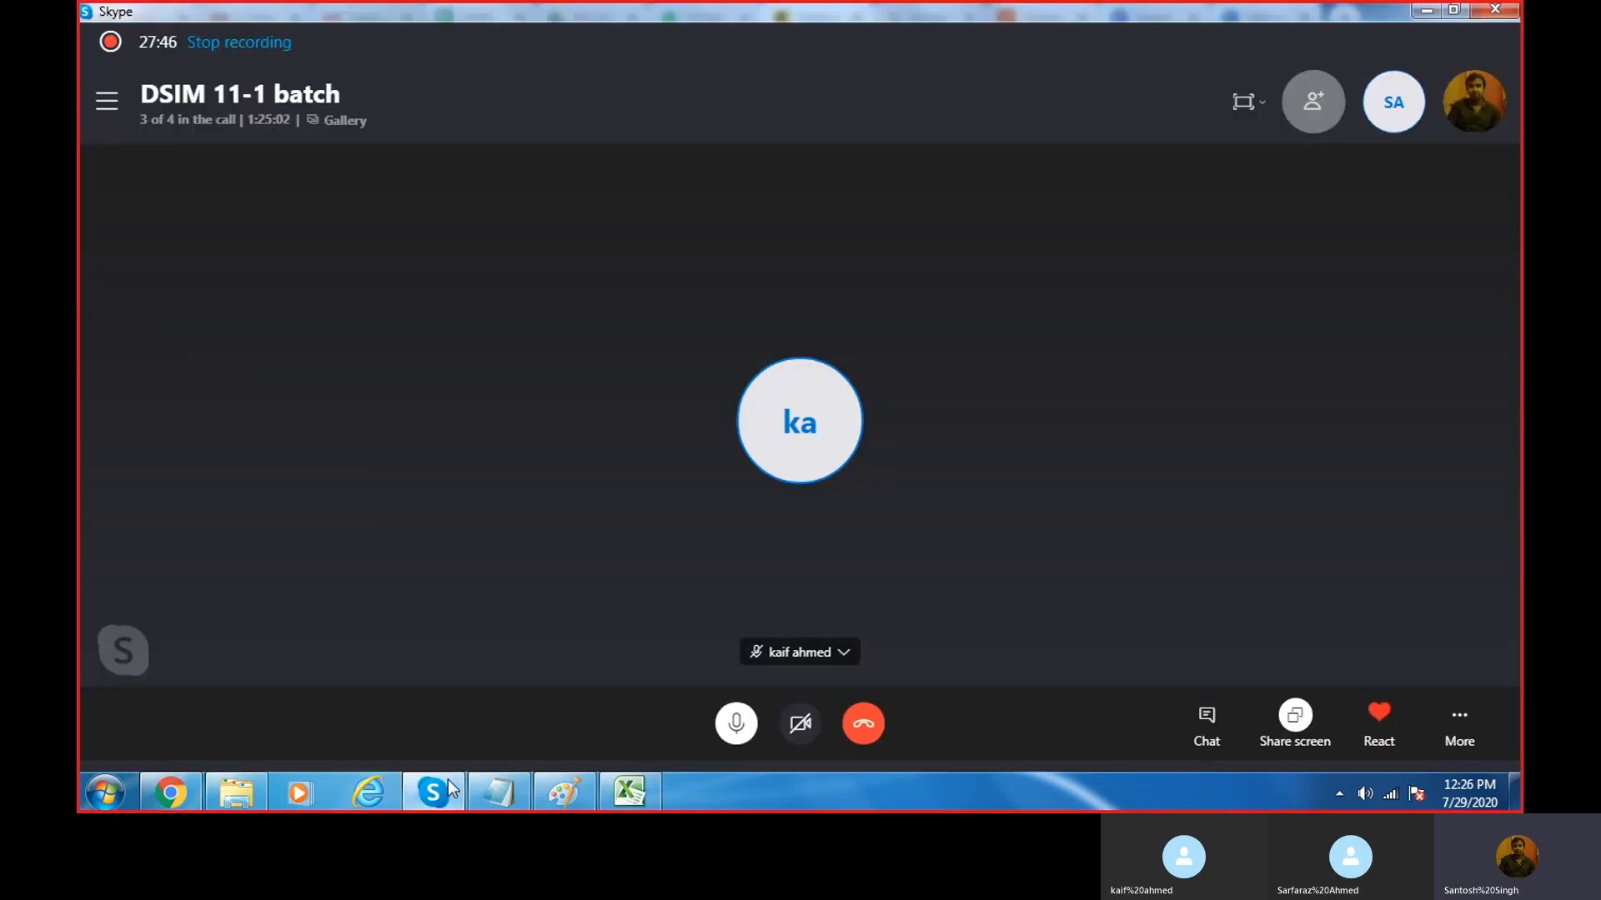
{"action": "left_click", "coordinate": [433, 801]}
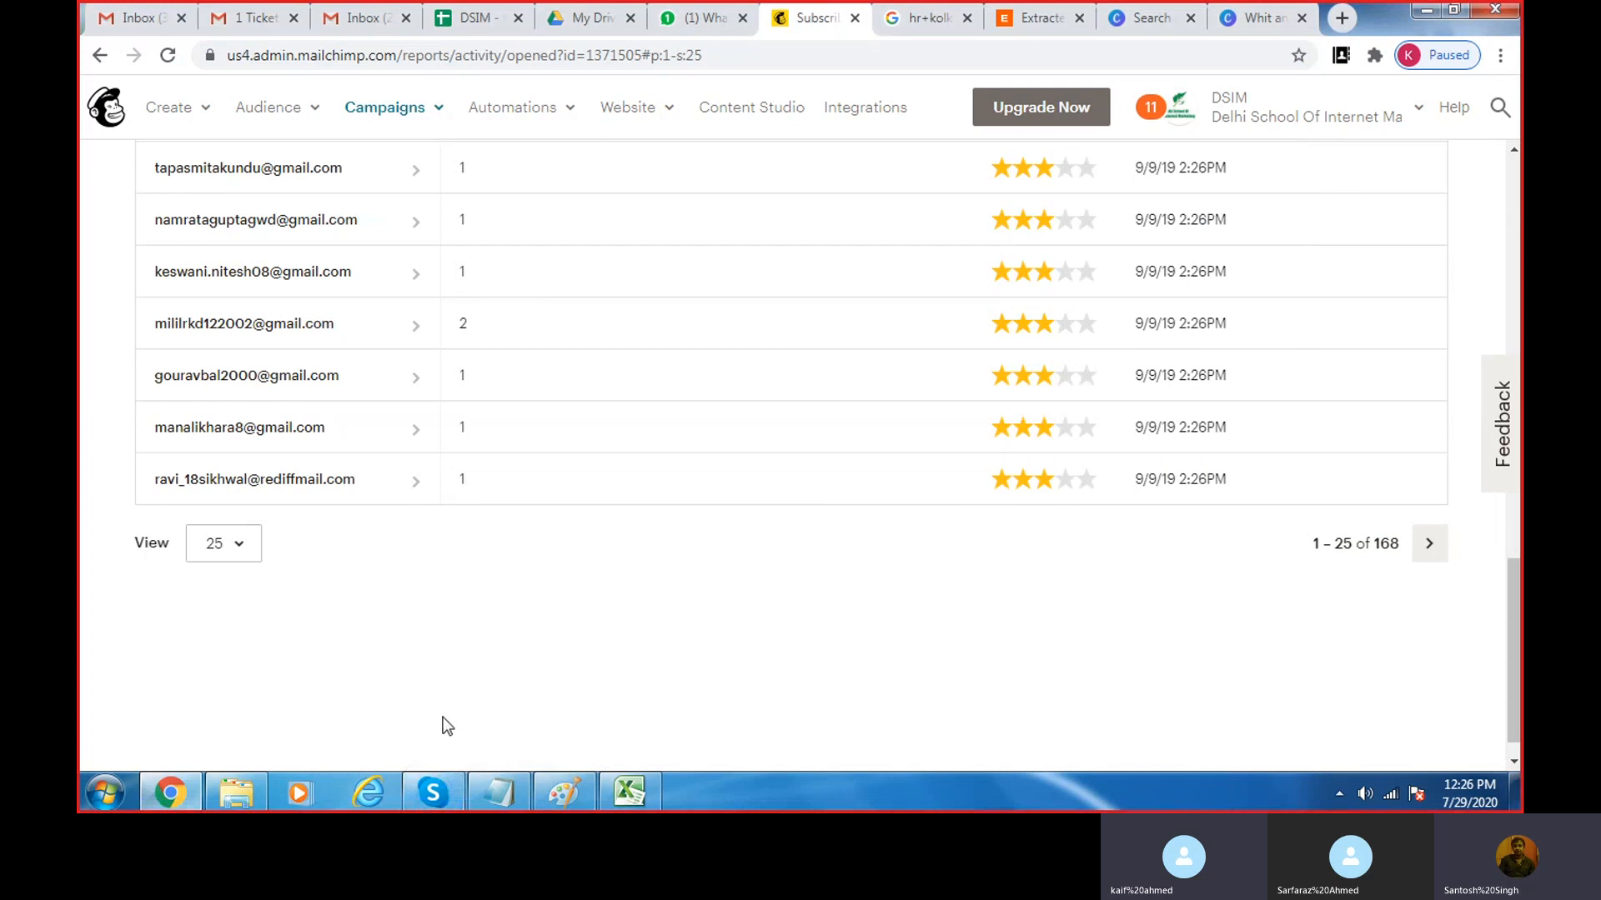
{"action": "left_click", "coordinate": [434, 790]}
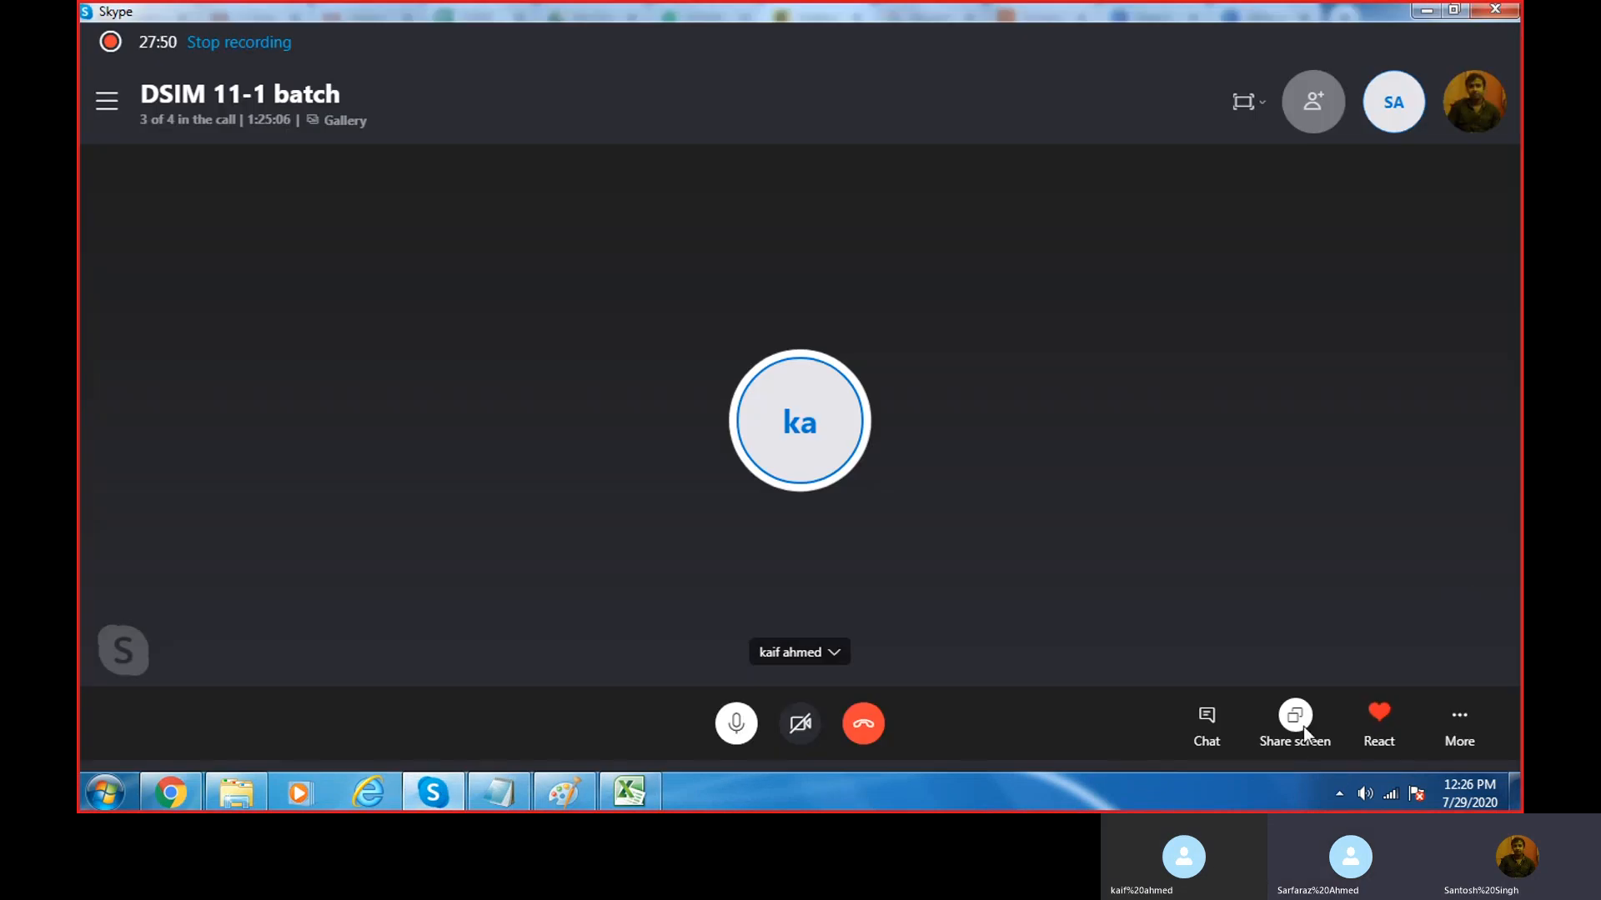
{"action": "left_click", "coordinate": [1296, 719]}
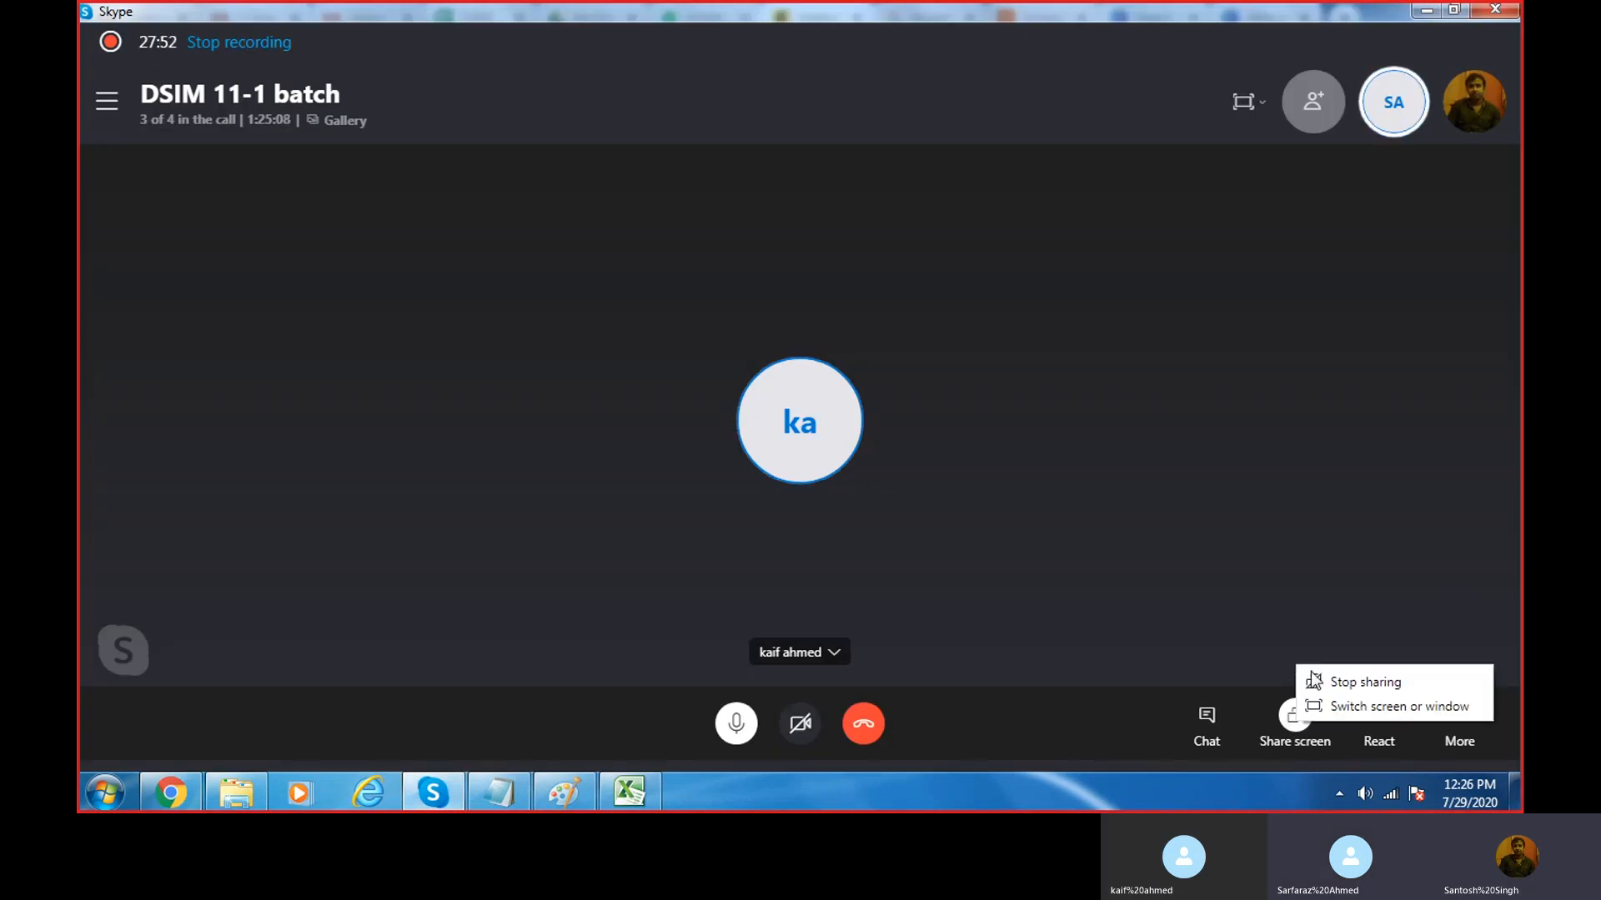
{"action": "left_click", "coordinate": [1322, 682]}
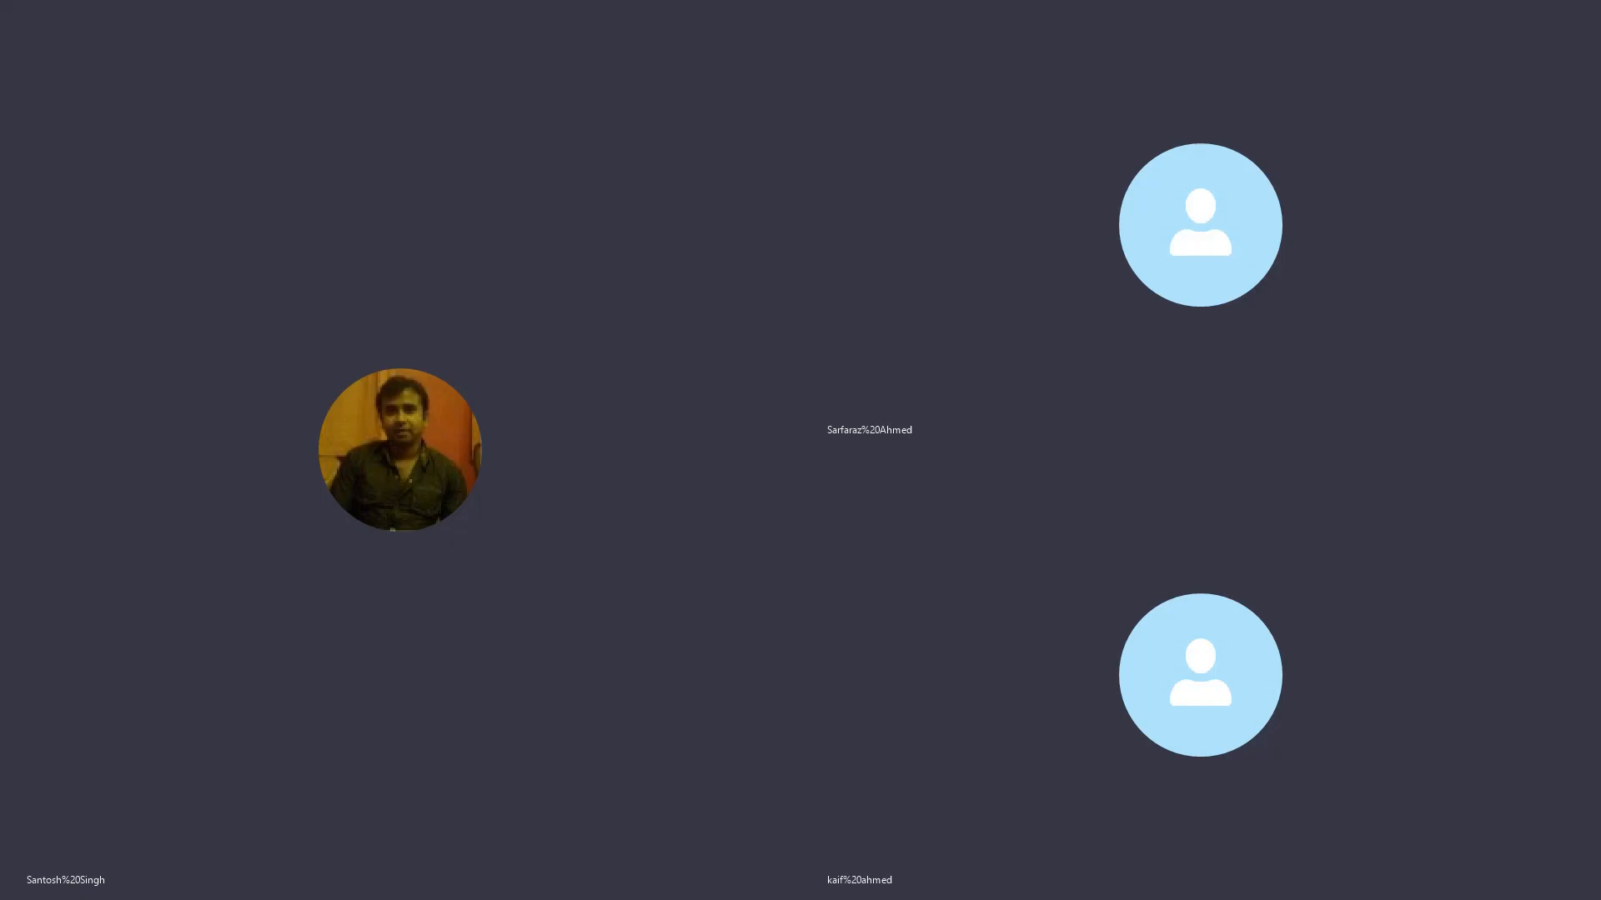